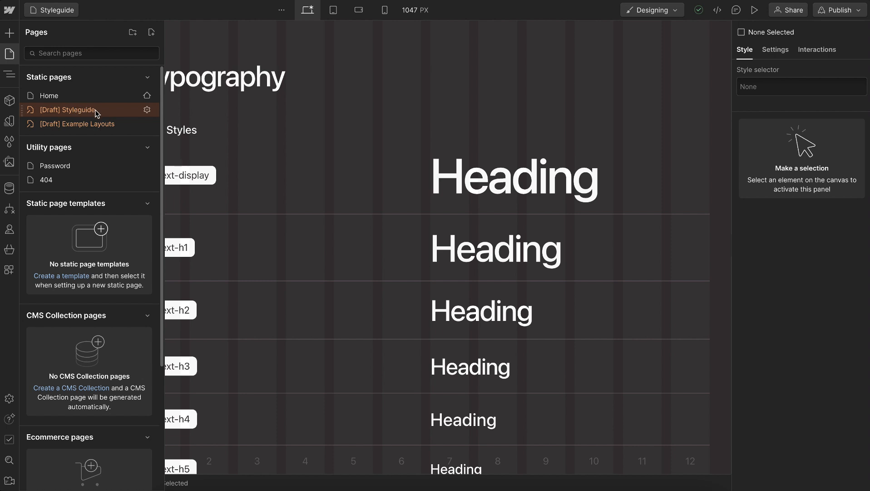
Set the dark swatch variable to #121212, copied from the fill of the Components frame in the Figma style guide
left_click(9, 122)
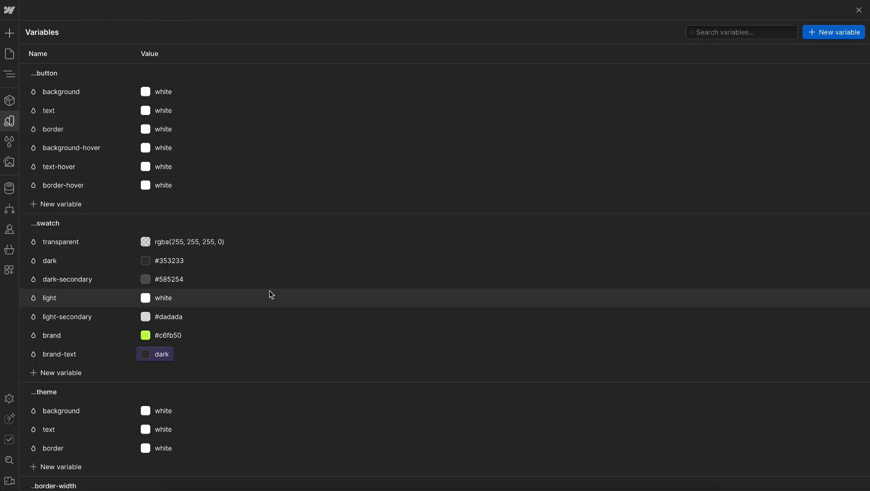
key("ctrl+Right")
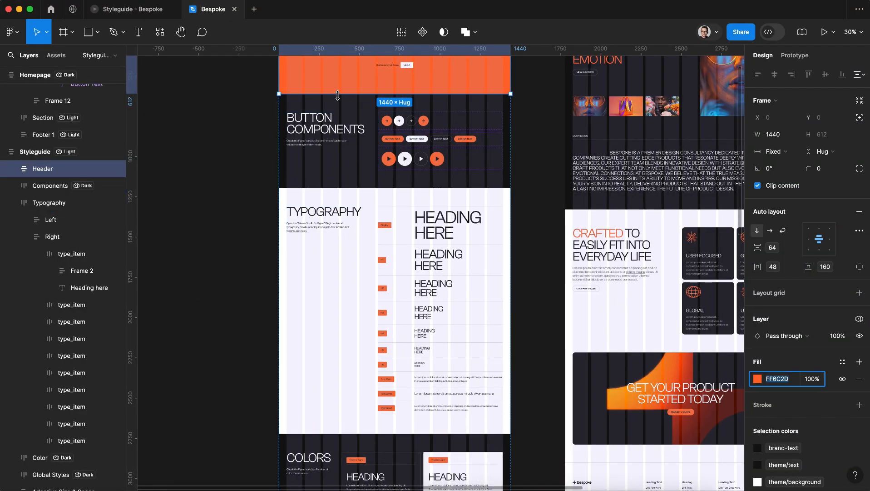
left_click(332, 98)
left_click(332, 98)
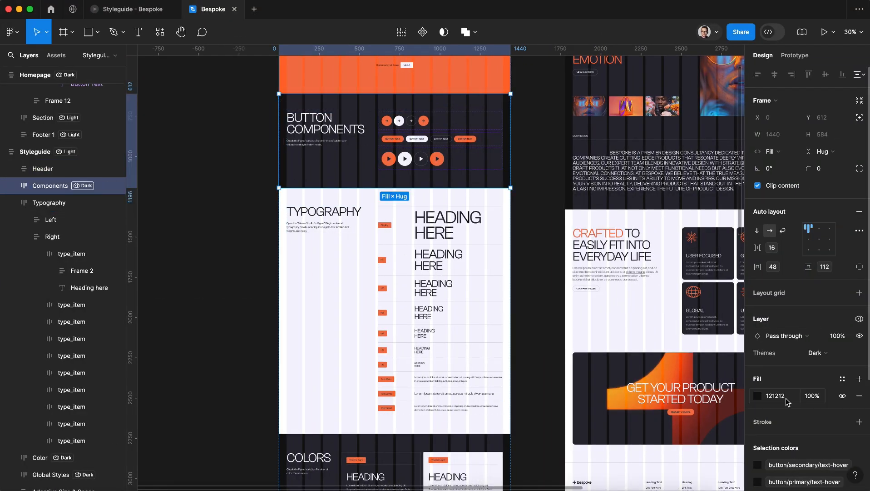
key("ctrl+Left")
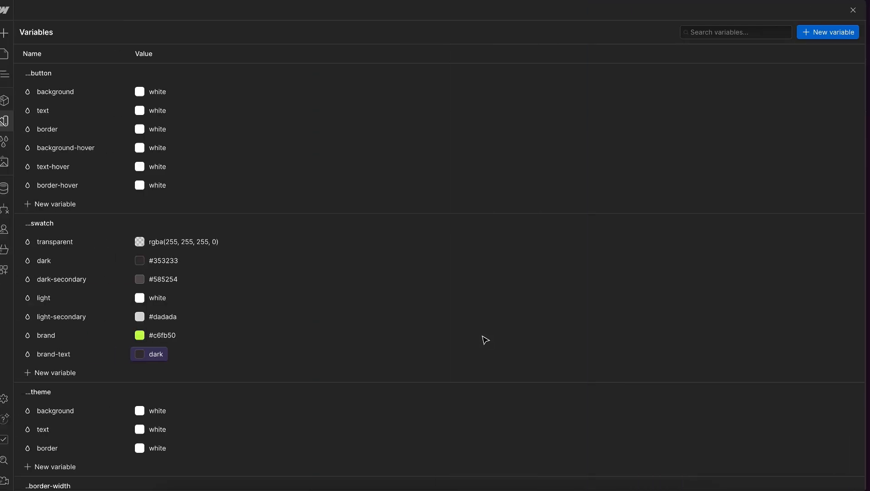
left_click(176, 263)
key("Return")
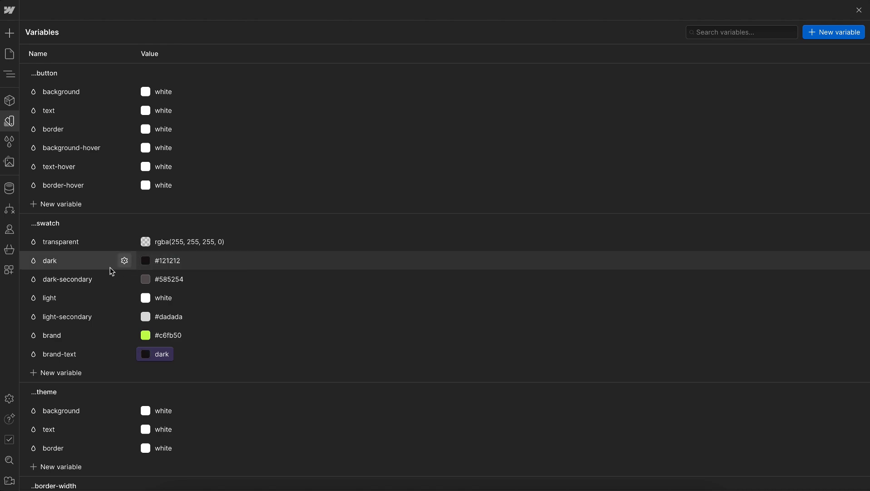
Set the brand swatch variable to #ff6c2d, copied from the fill of the Header frame in Figma
key("ctrl+Right")
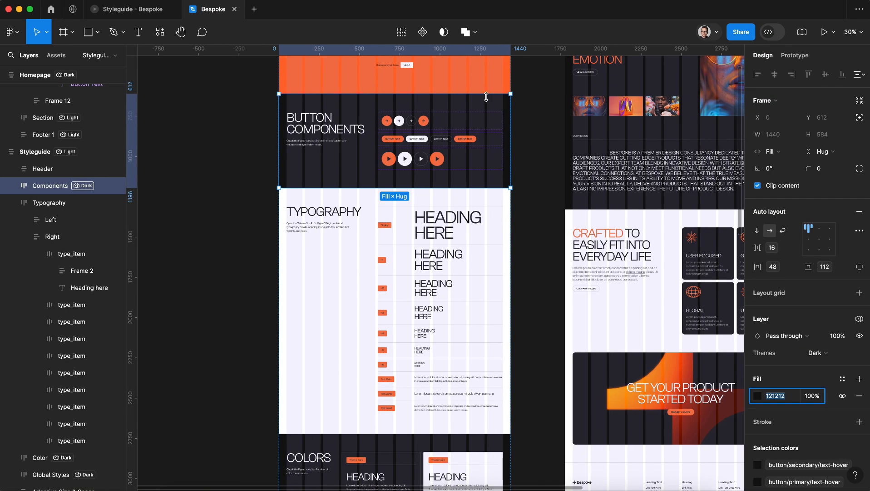
left_click(484, 89)
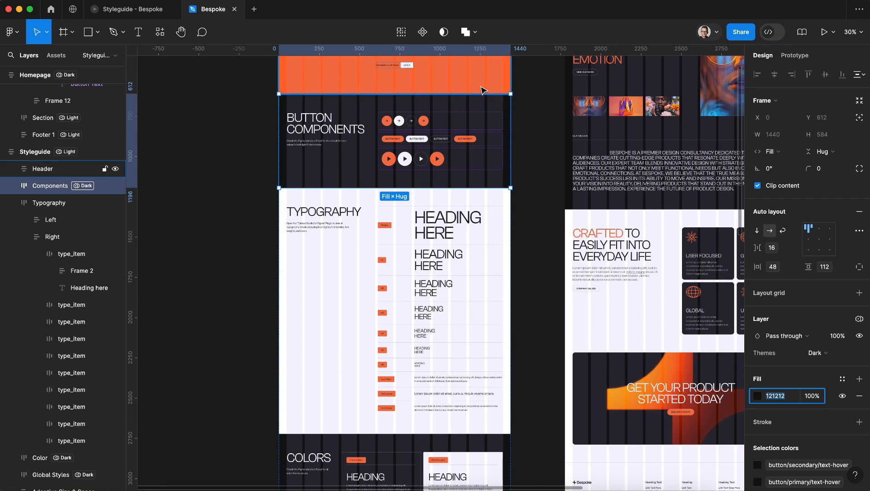
left_click(777, 379)
key("ctrl+c")
key("ctrl+Left")
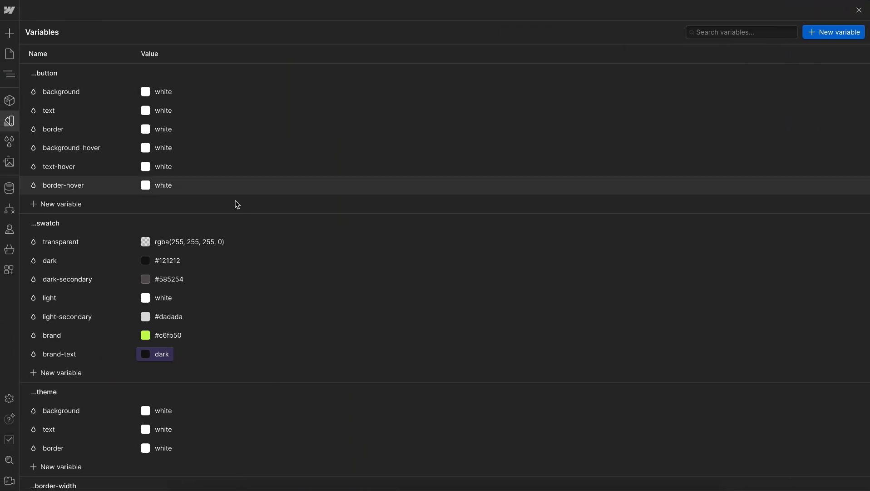
left_click(174, 340)
key("ctrl+v")
key("Return")
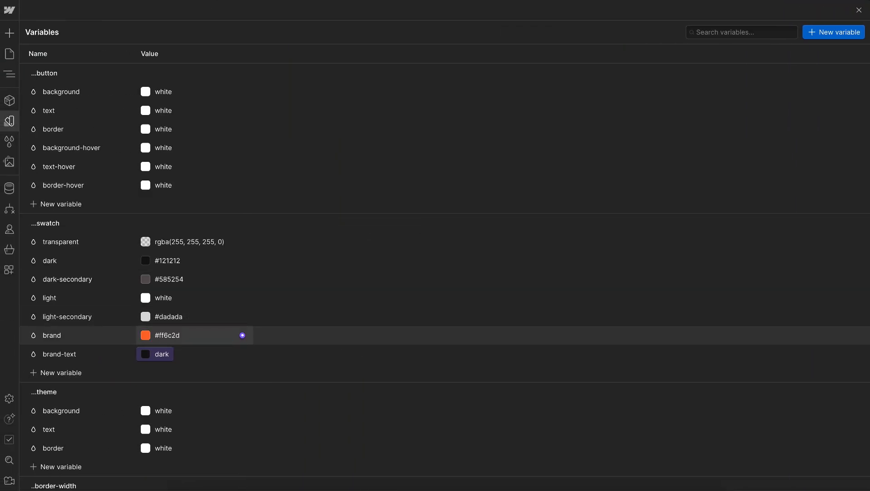
In the all-headings variables, link the text transform to uppercase and the font weight to primary-regular
scroll(230, 366, "down", 9)
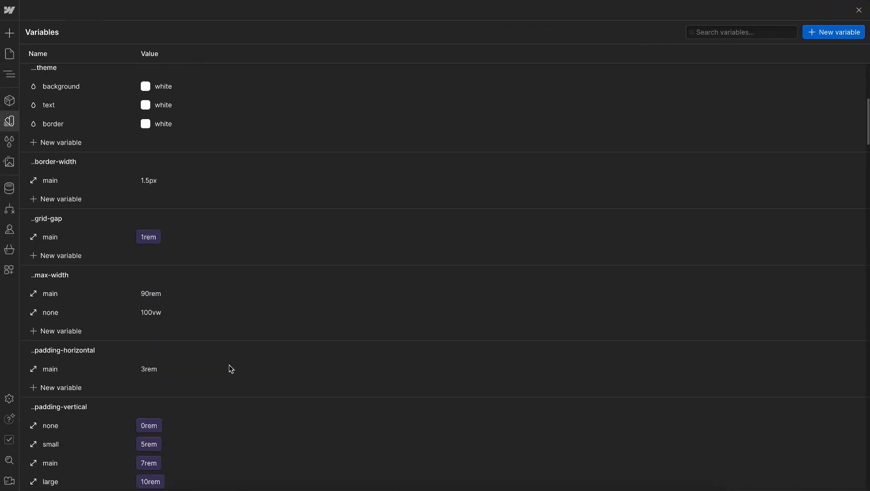
scroll(229, 364, "down", 10)
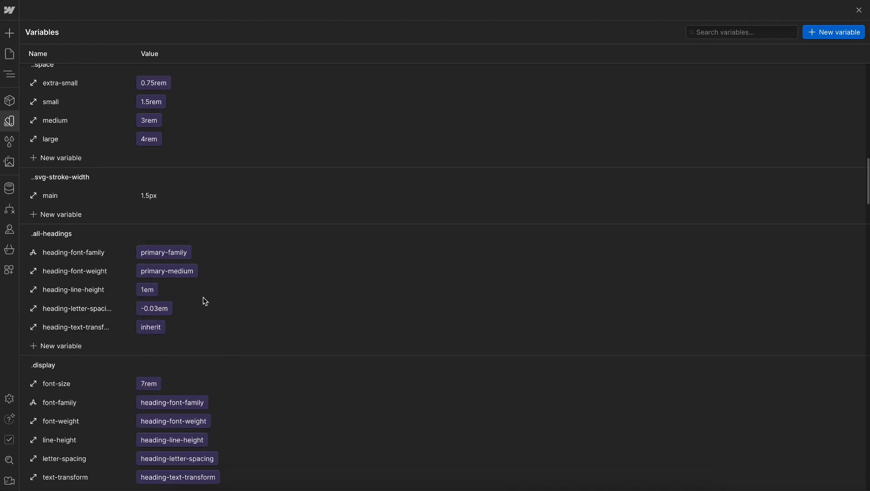
left_click(150, 327)
scroll(193, 277, "down", 3)
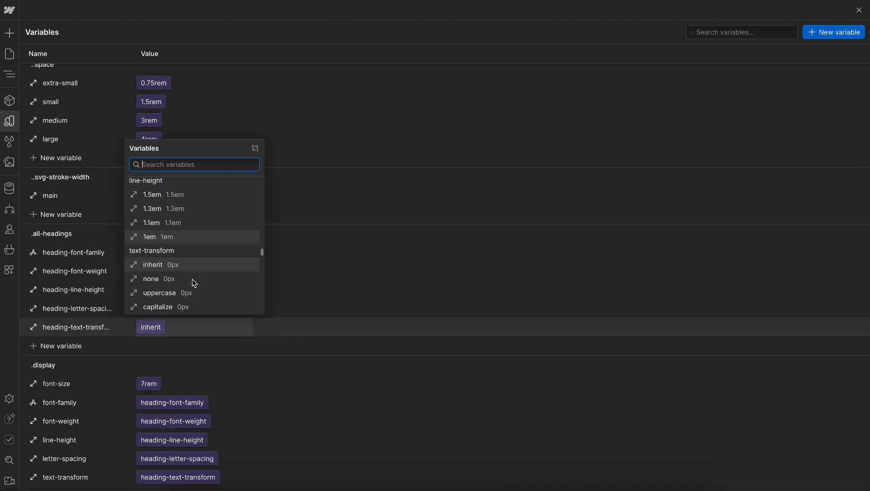
left_click(160, 258)
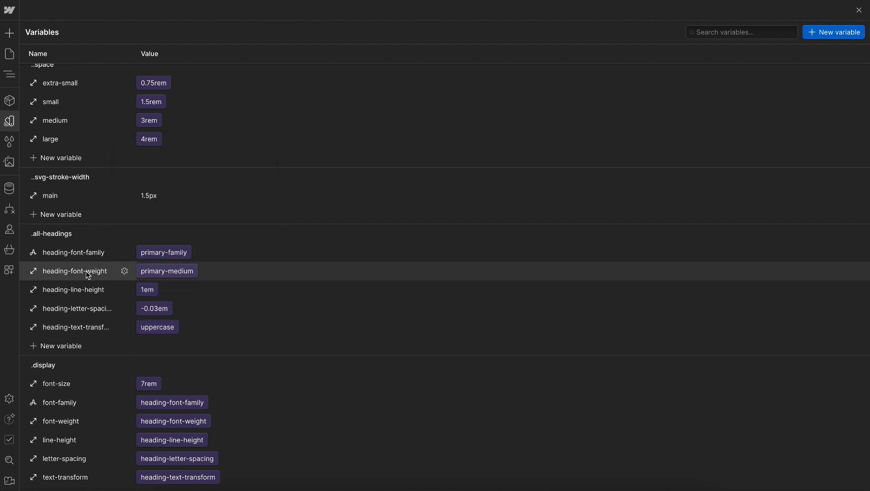
left_click(168, 275)
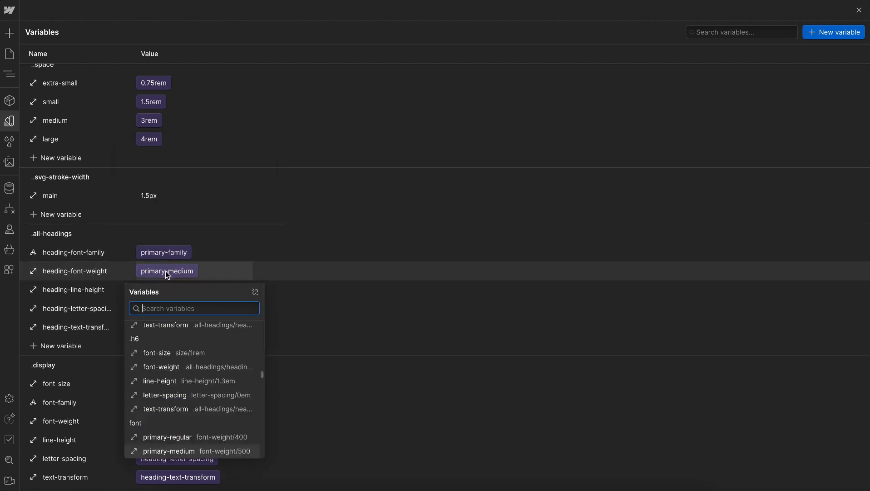
scroll(177, 386, "down", 2)
left_click(180, 392)
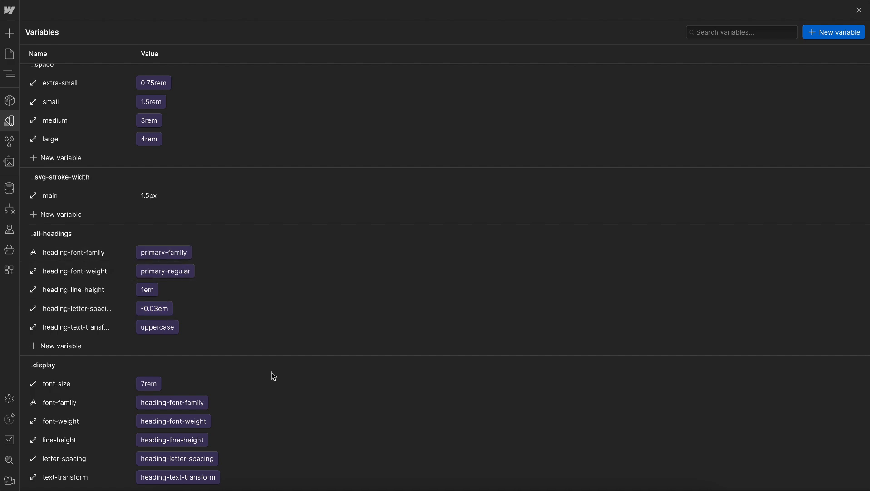
Set the primary-family font variable to the custom font Clash Grotesk
scroll(273, 375, "down", 10)
scroll(274, 375, "down", 10)
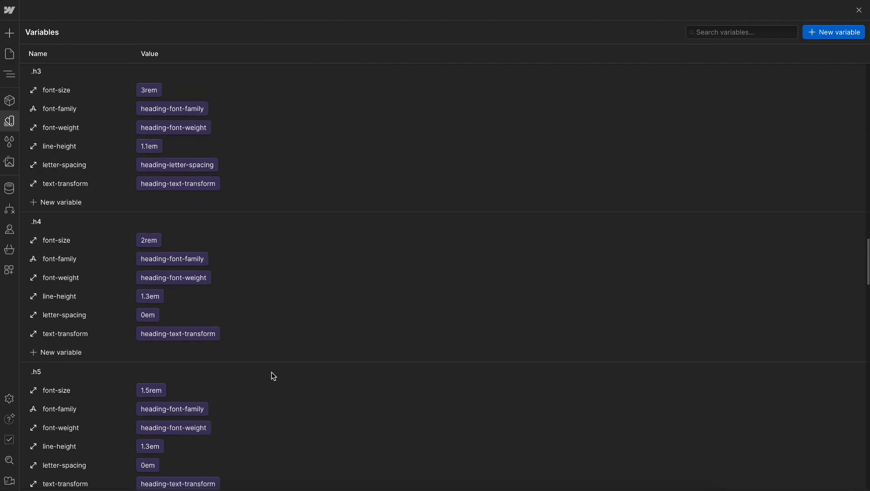
scroll(273, 375, "down", 11)
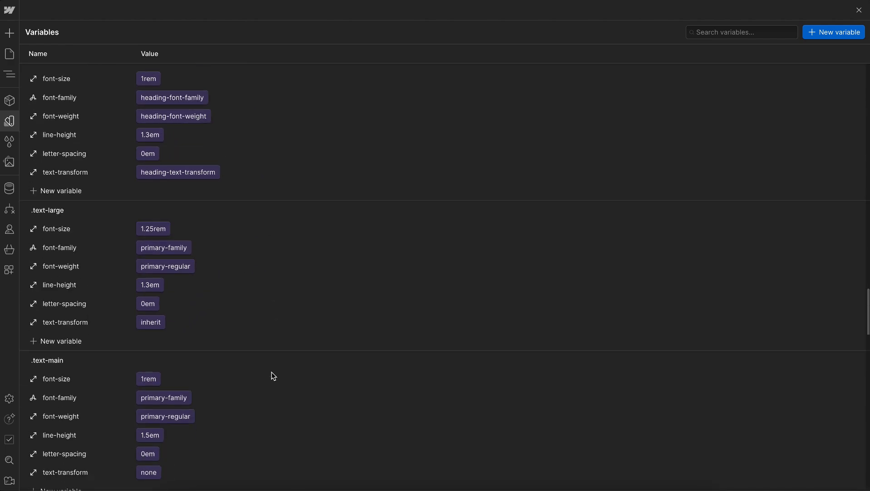
scroll(273, 376, "down", 3)
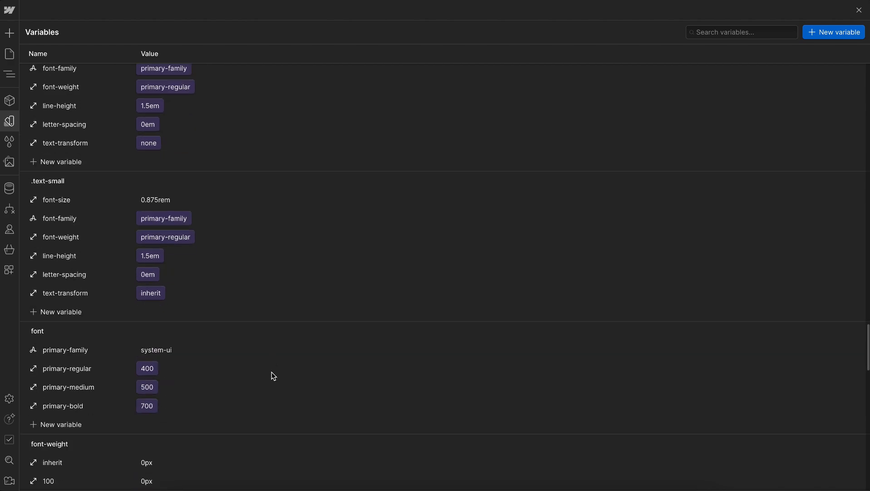
left_click(159, 350)
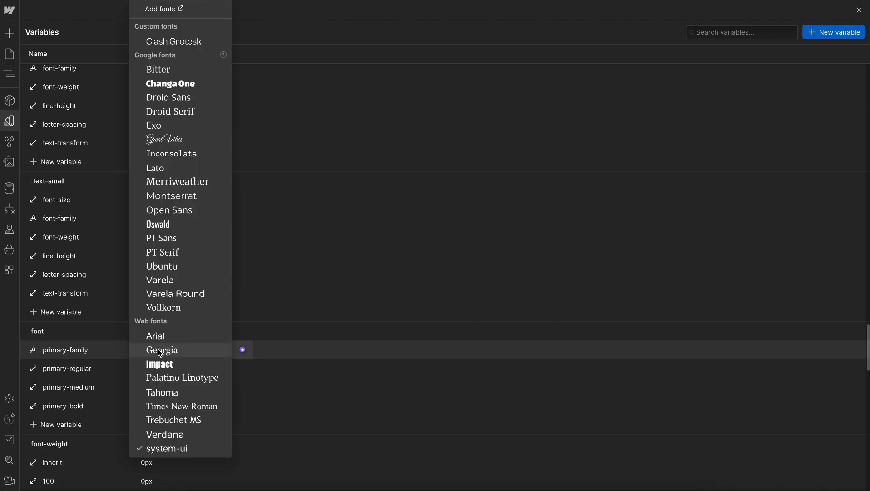
left_click(181, 42)
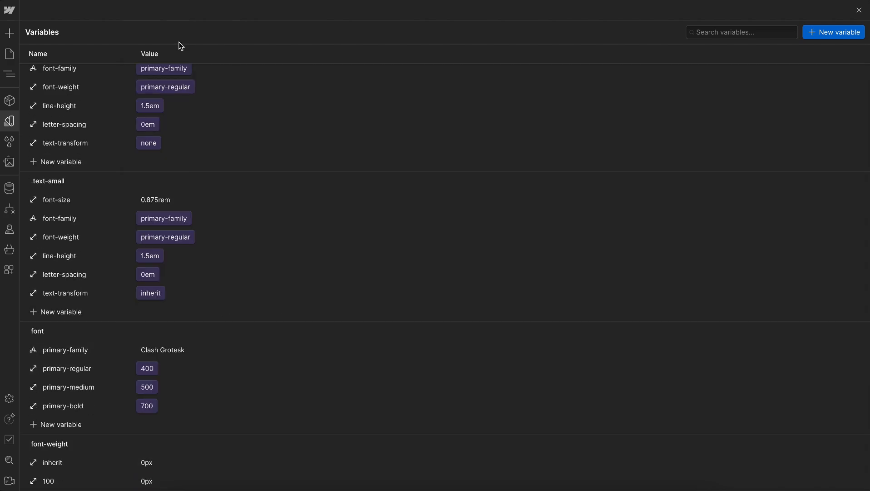
Find the radius variables, set the small radius to 0.25rem, and return to the style guide page
type("radiu")
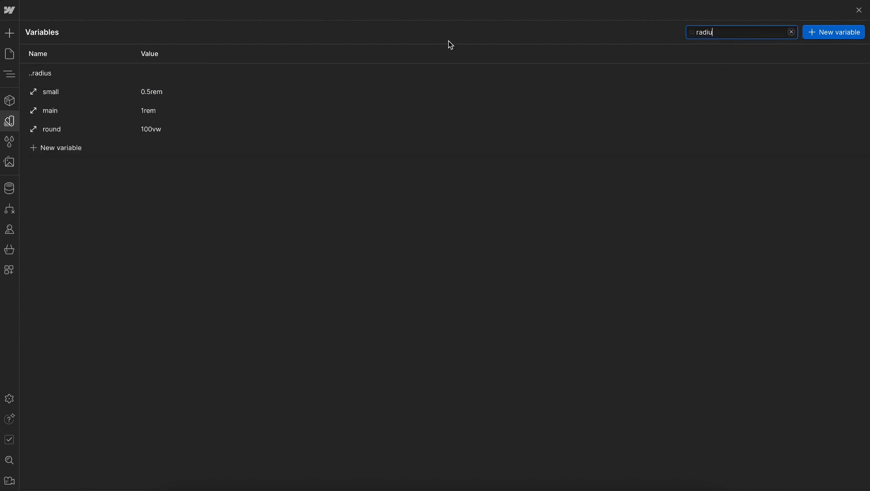
left_click(169, 92)
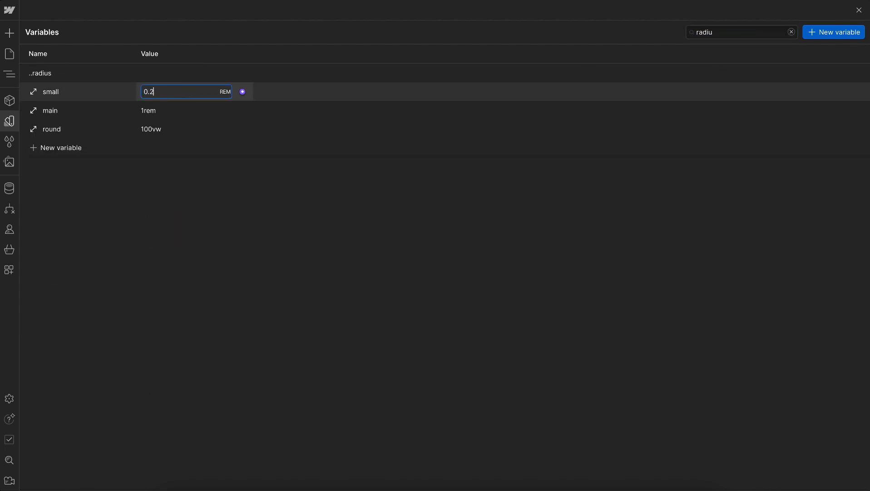
key("Return")
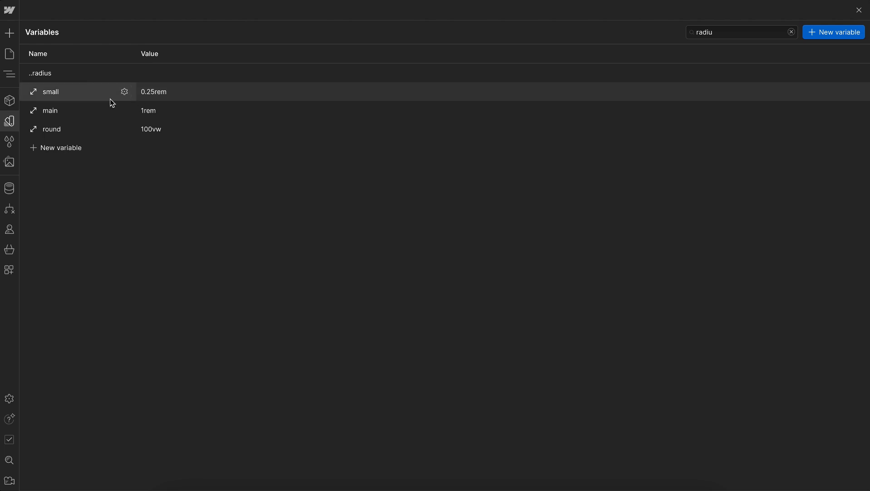
left_click(9, 121)
Open the Home page and delete the hero placeholder section from page_main
scroll(579, 259, "down", 5)
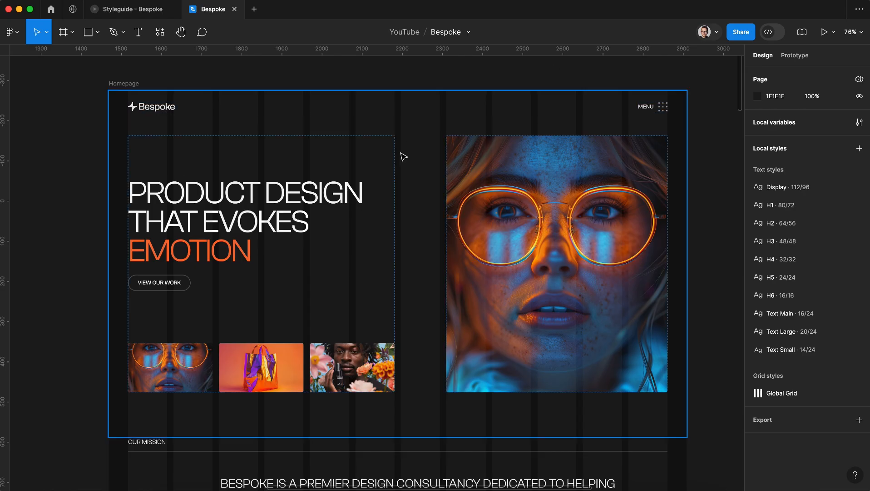
left_click(404, 157)
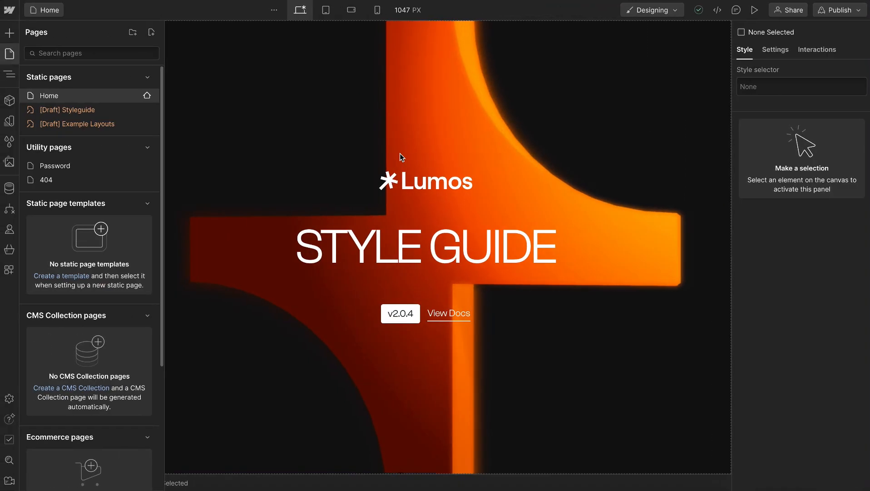
left_click(9, 74)
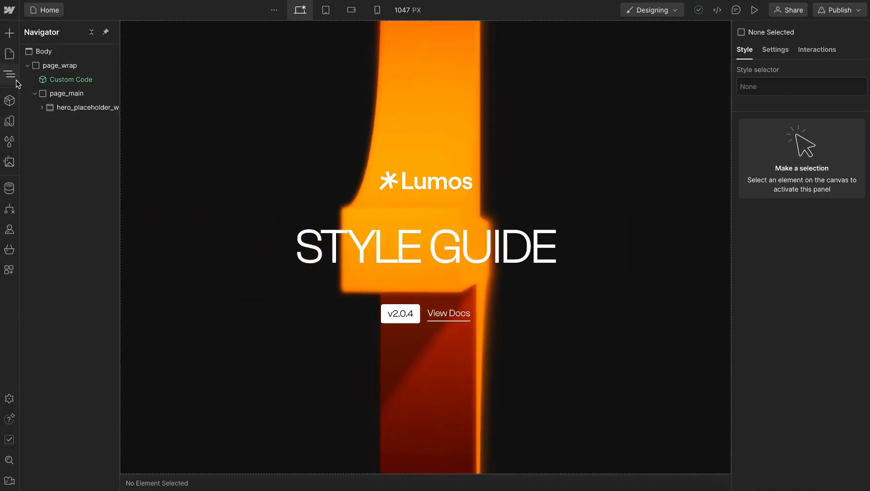
left_click(72, 108)
key("Delete")
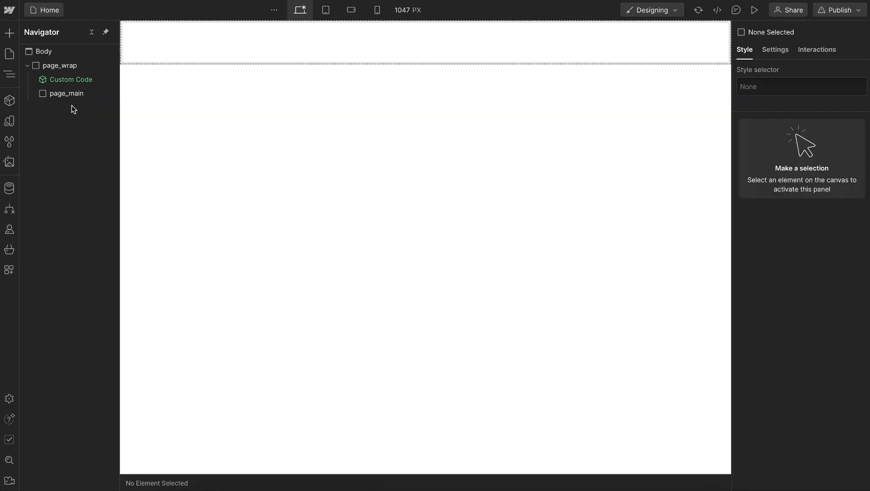
Add a custom attribute named data-theme with the value dark to the Home page's Body
left_click(64, 51)
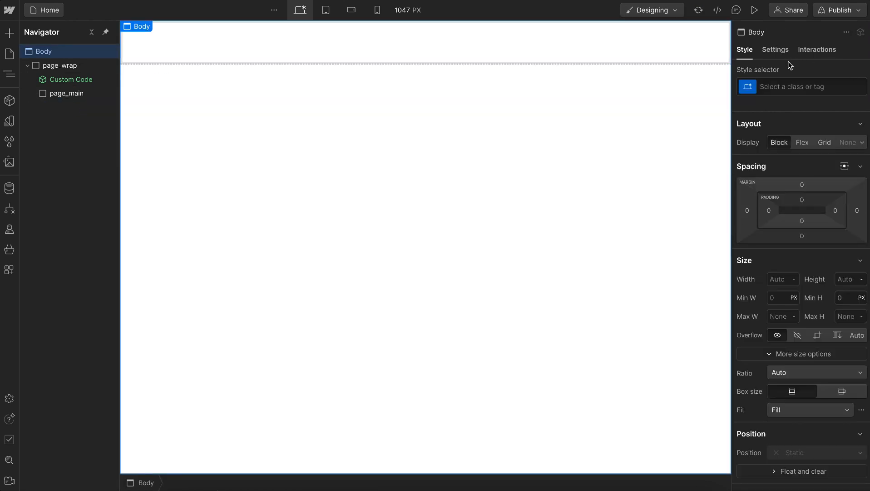
left_click(777, 50)
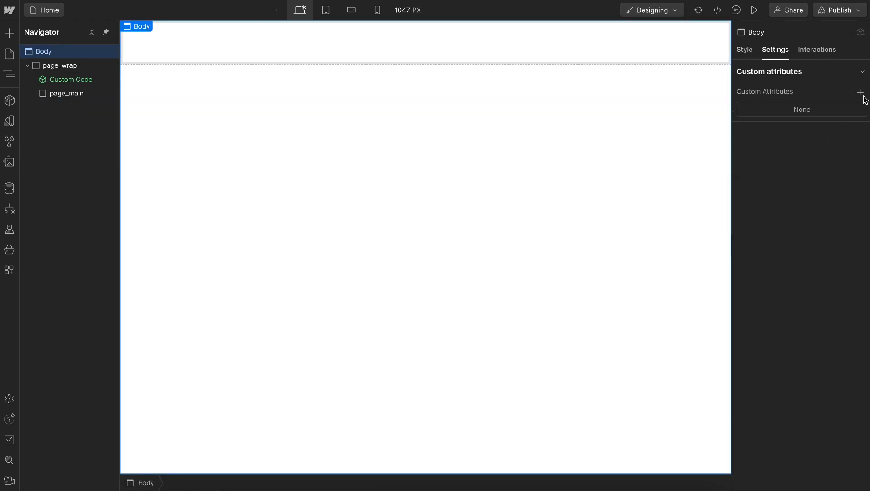
left_click(863, 94)
type("data-")
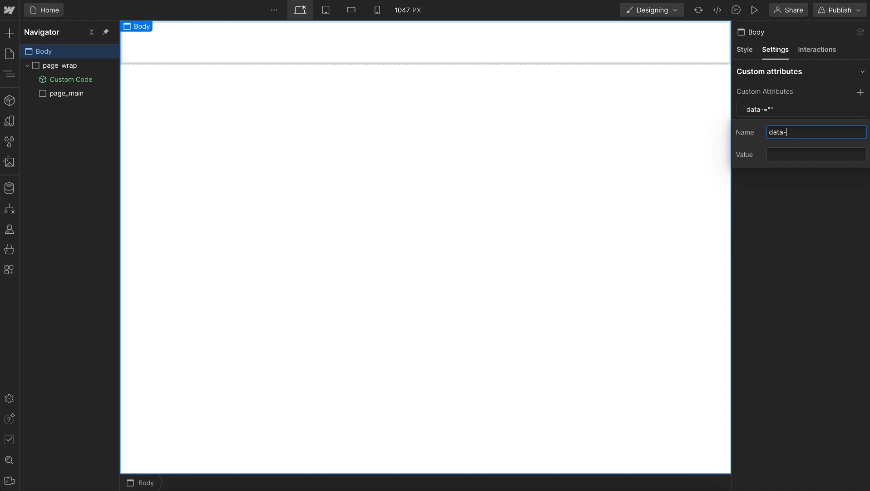
type("theme")
key("Tab")
type("dark")
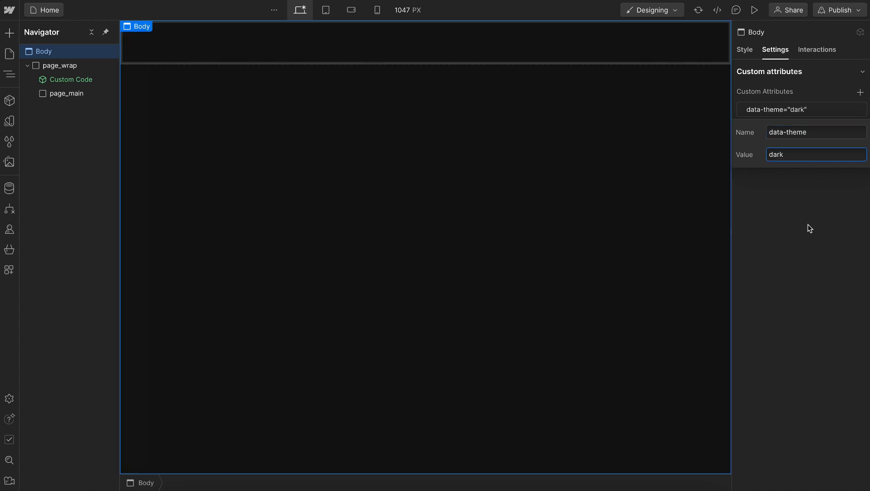
left_click(810, 228)
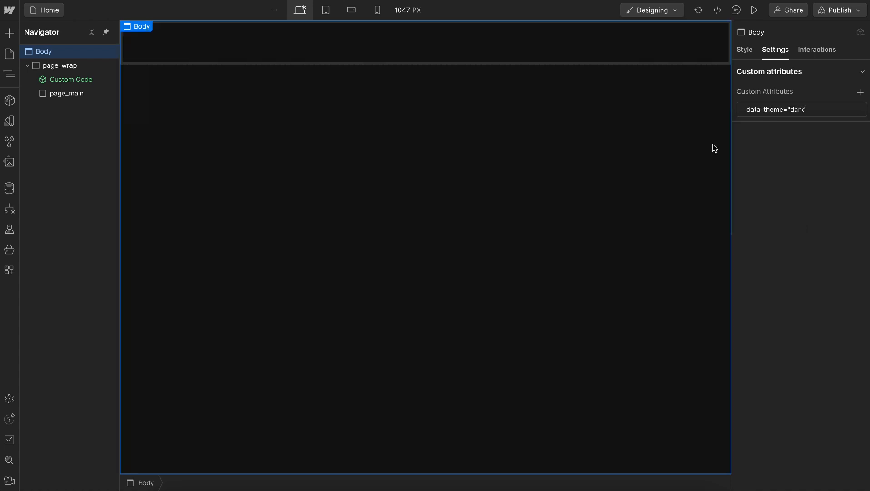
Insert the Section / Starter Full component into page_main, and delete that instance again
left_click(436, 52)
key("super+e")
type("starter full")
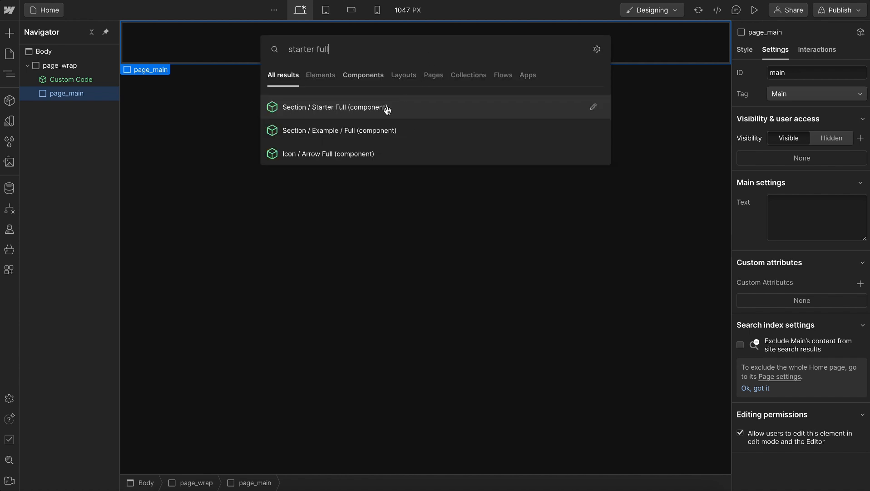
left_click(387, 108)
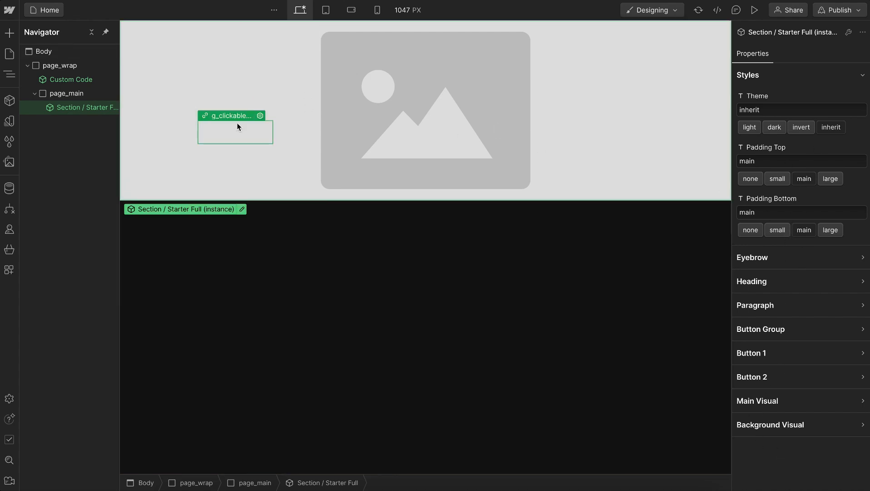
key("Delete")
left_click(73, 93)
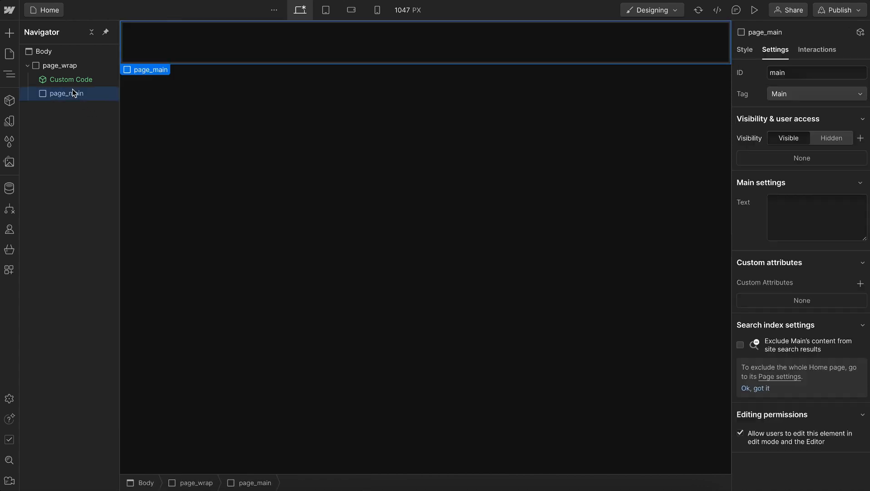
Duplicate the Section / Starter Full component and name the copy Section / Hero
left_click(7, 104)
left_click(151, 112)
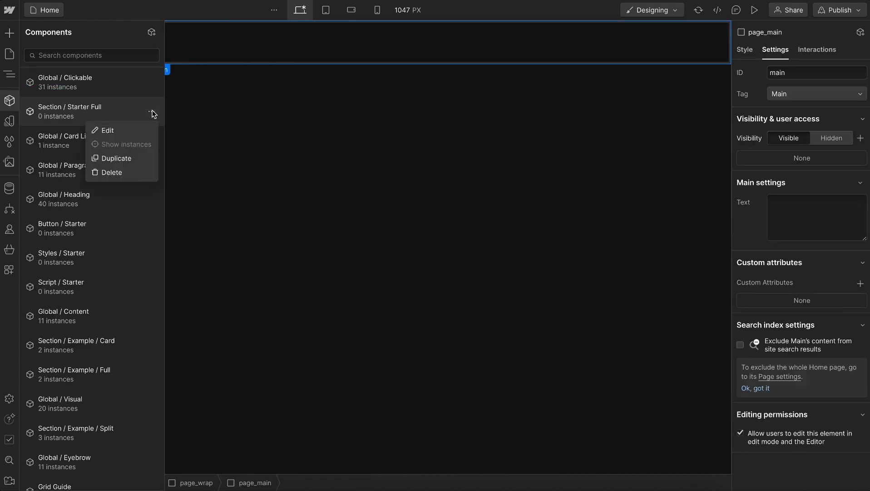
left_click(117, 158)
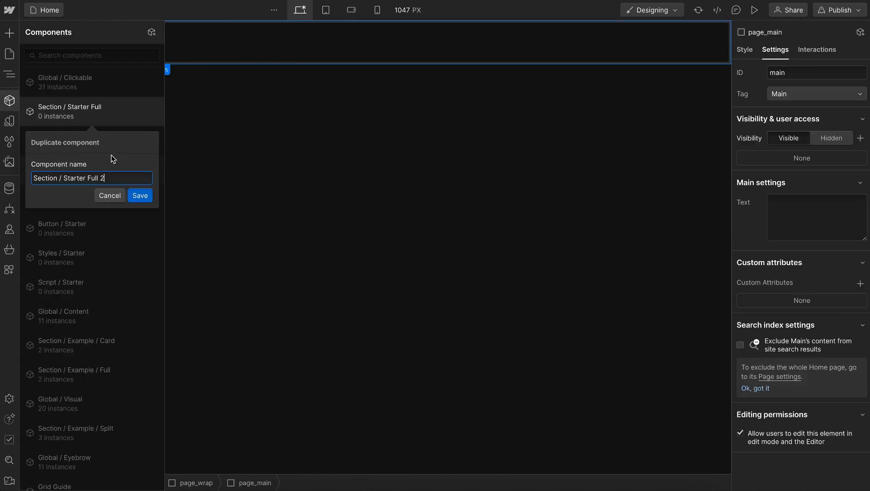
left_click_drag(65, 178, 164, 184)
type("Hero")
left_click(141, 196)
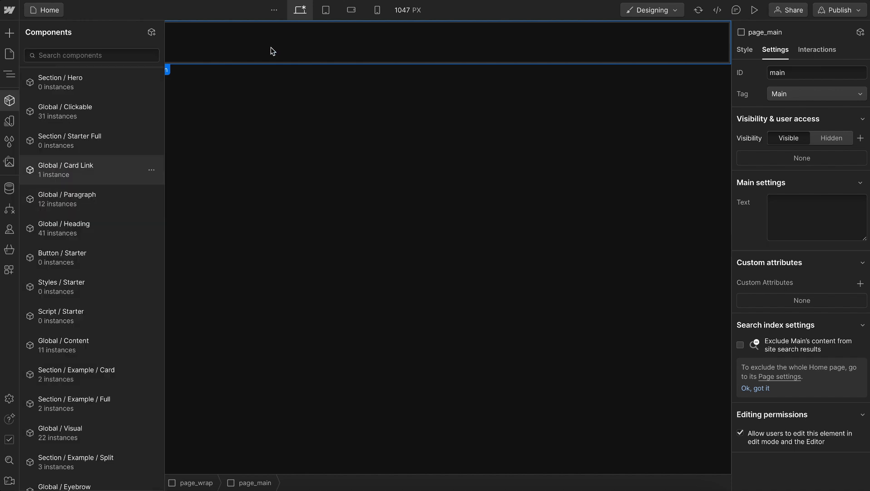
Insert the Section / Hero component into page_main
key("ctrl+e")
type("hero")
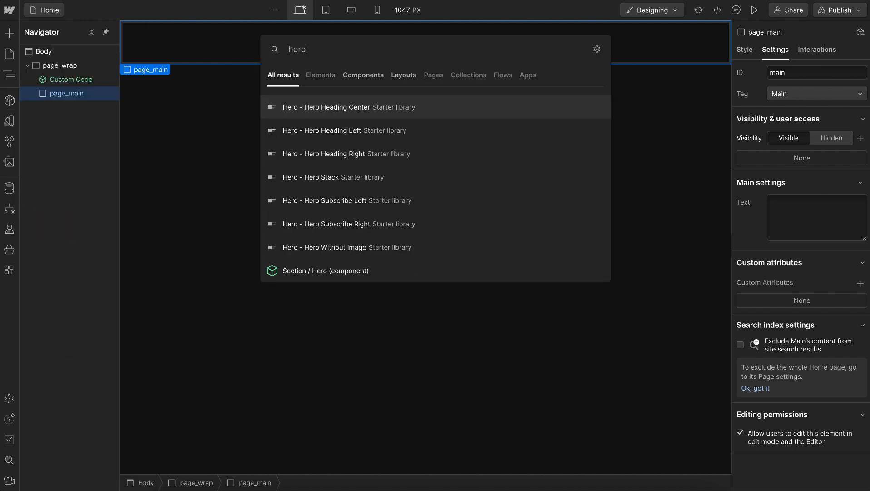
left_click(324, 270)
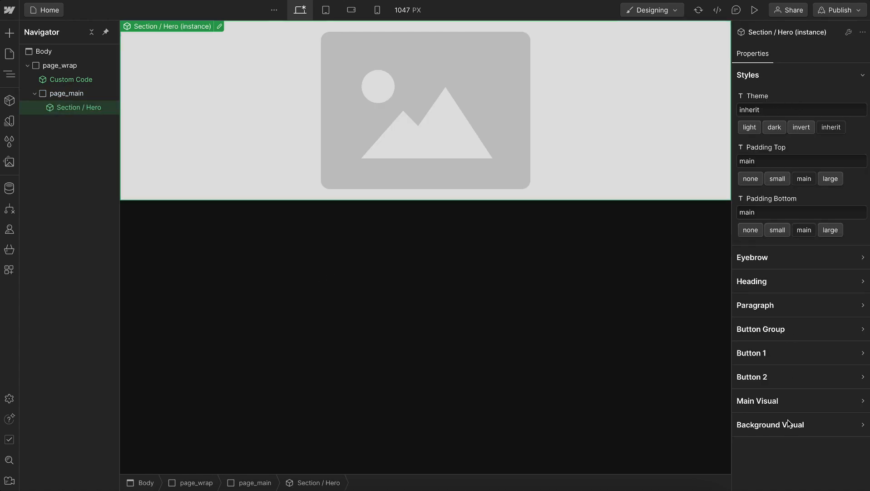
Open the Section / Hero component for editing and give its root Section the class hero_wrap
double_click(82, 108)
key("ctrl+Return")
type("hero_wrap")
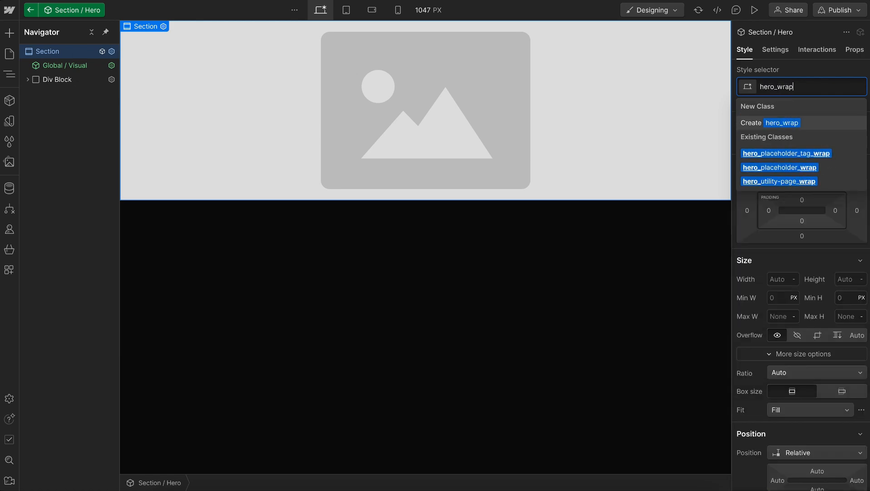
key("Return")
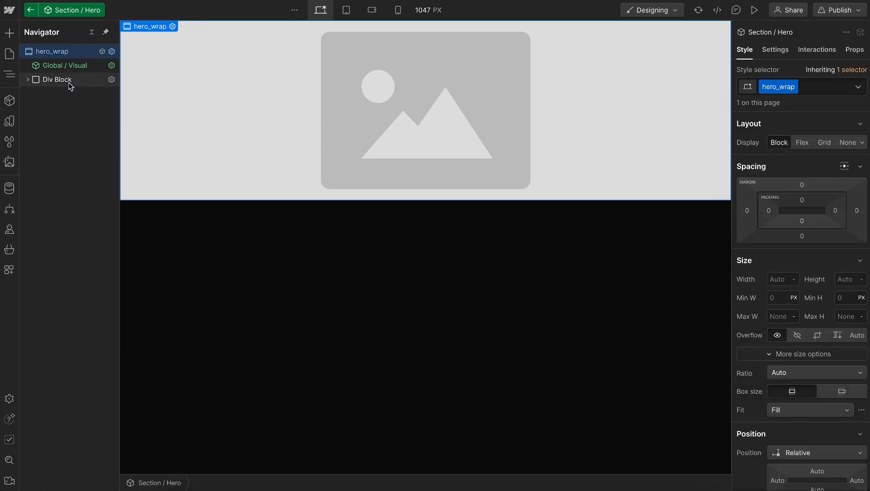
Give the Div Block inside hero_wrap the class hero_contain and add the existing u-container class to it
left_click(69, 81)
key("ctrl+Return")
type("hero_contain")
key("Return")
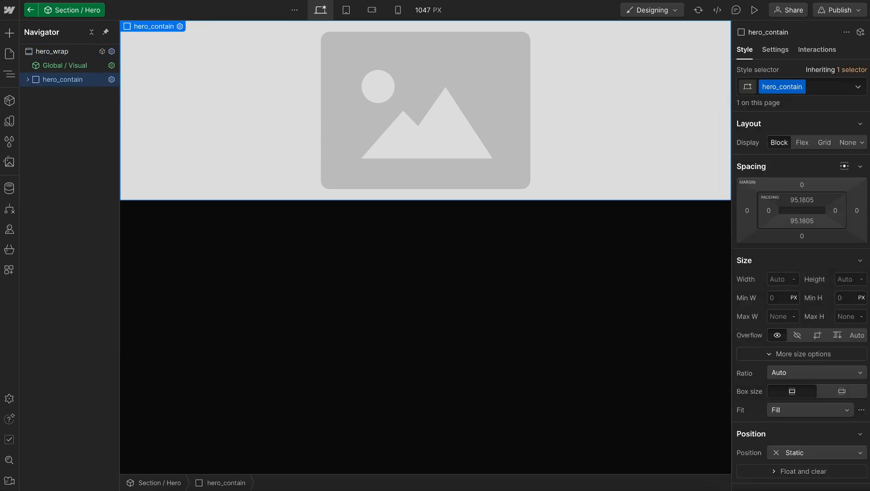
key("ctrl+Return")
type("contain")
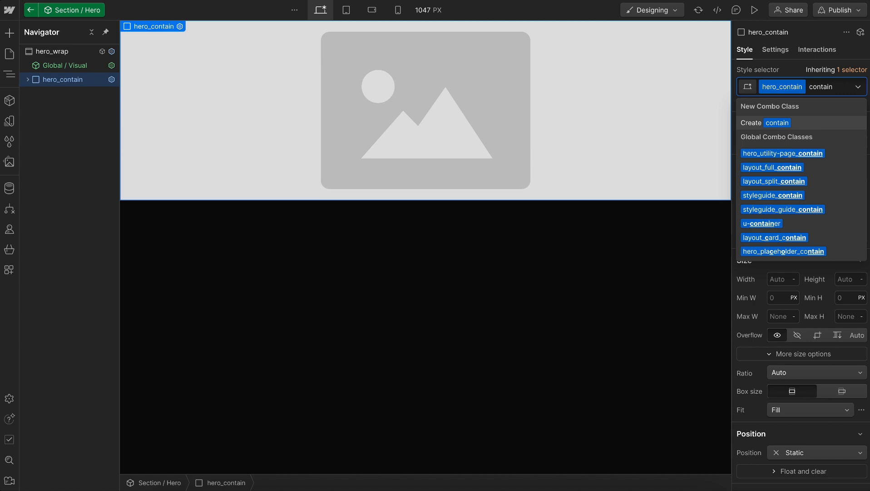
left_click(777, 223)
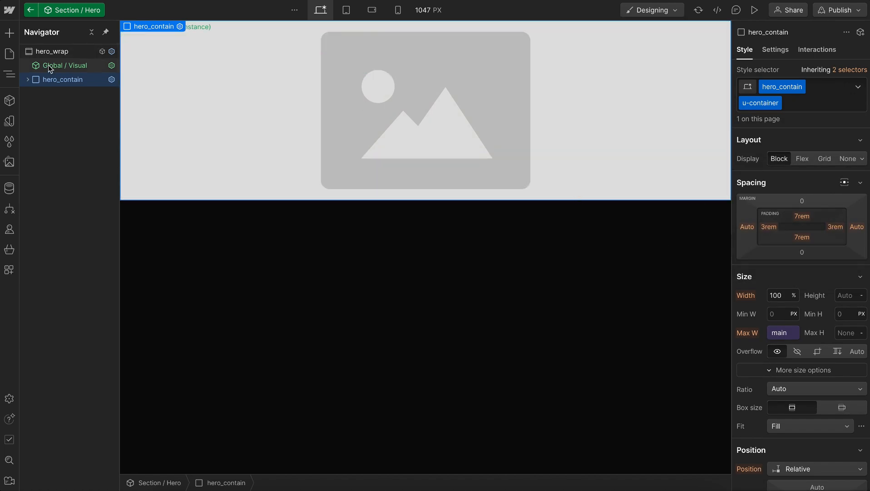
Delete the background Global / Visual from hero_wrap and the eyebrow and paragraph components from hero_contain
left_click(48, 64)
key("Delete")
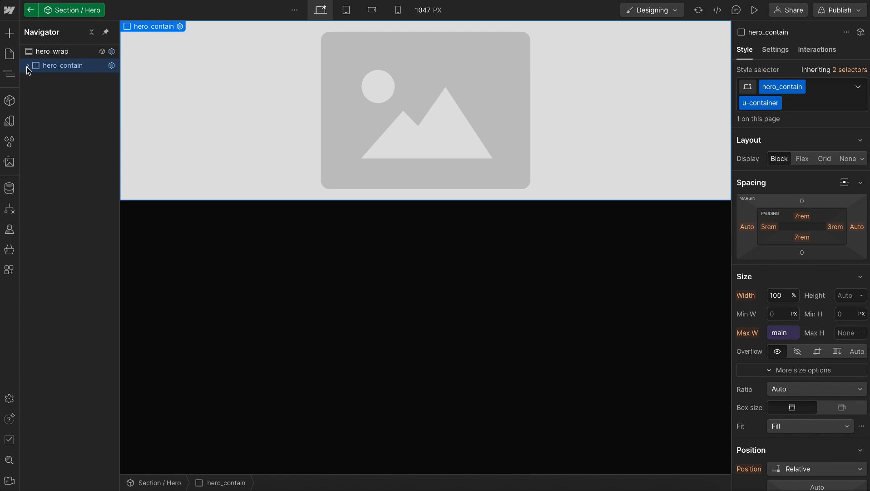
left_click(27, 66)
left_click(59, 84)
key("Delete")
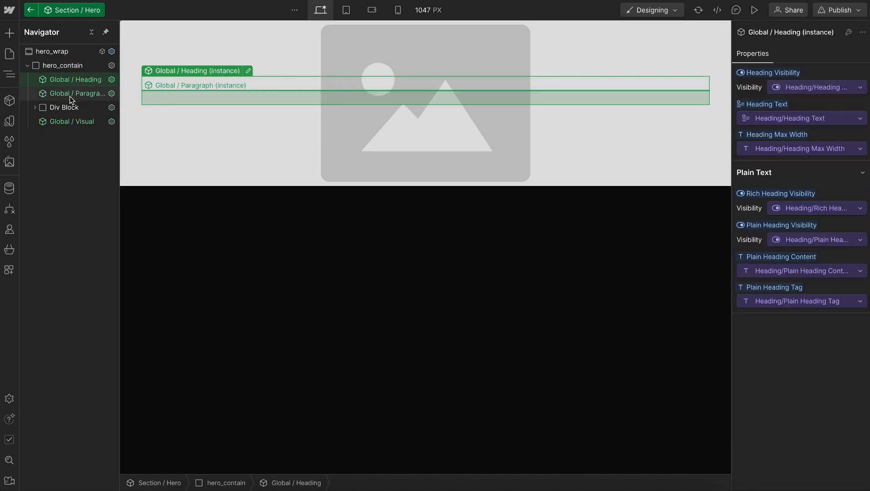
left_click(71, 94)
key("Delete")
Move the first Btn / Main out of its Div Block directly into hero_contain, and delete the Div Block with the second button
left_click(36, 93)
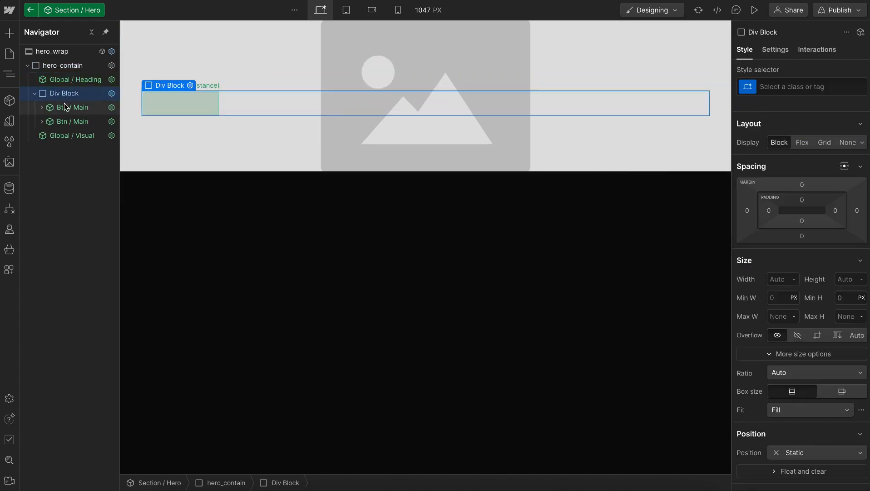
left_click(72, 108)
mouse_move(73, 109)
left_mouse_down()
mouse_move(72, 93)
mouse_move(70, 105)
left_mouse_up()
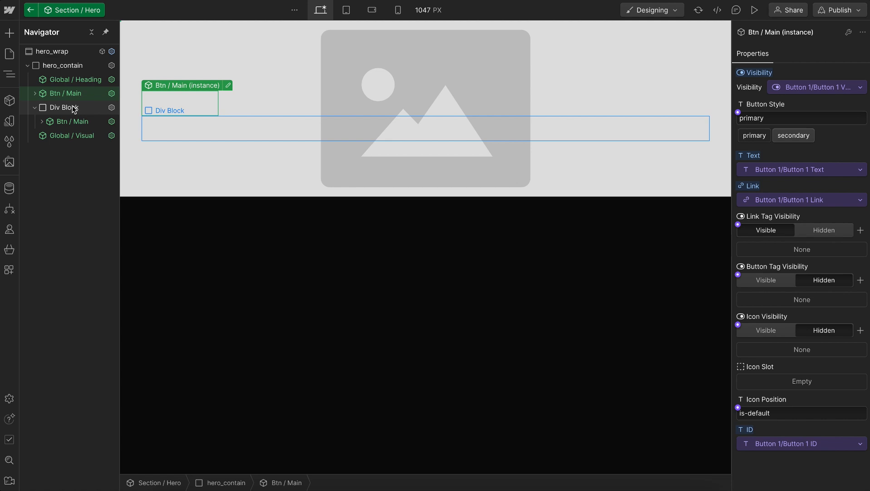
left_click(68, 108)
key("Delete")
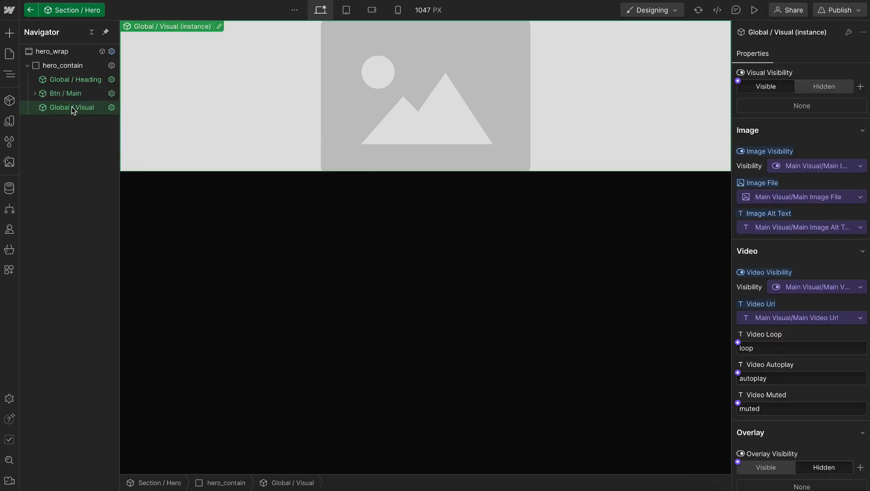
Set the Global / Visual instance's visibility to Hidden and the Btn / Main button style to secondary
left_click(825, 88)
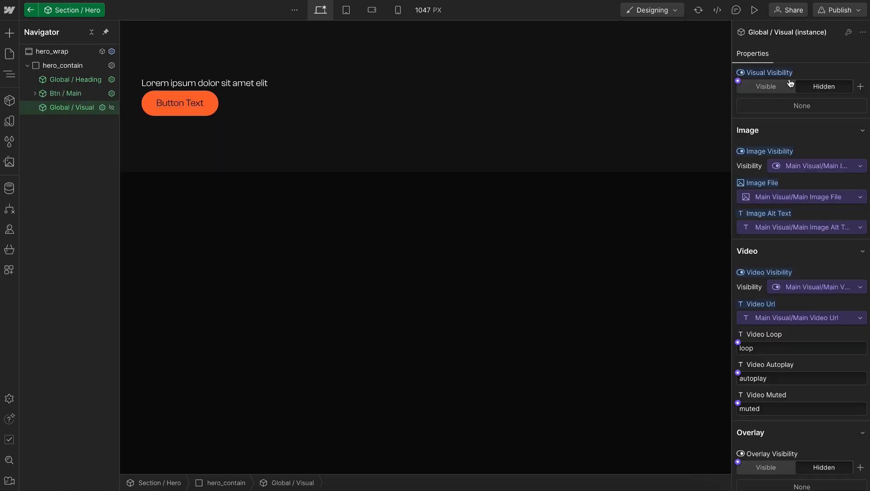
left_click(73, 93)
left_click(801, 139)
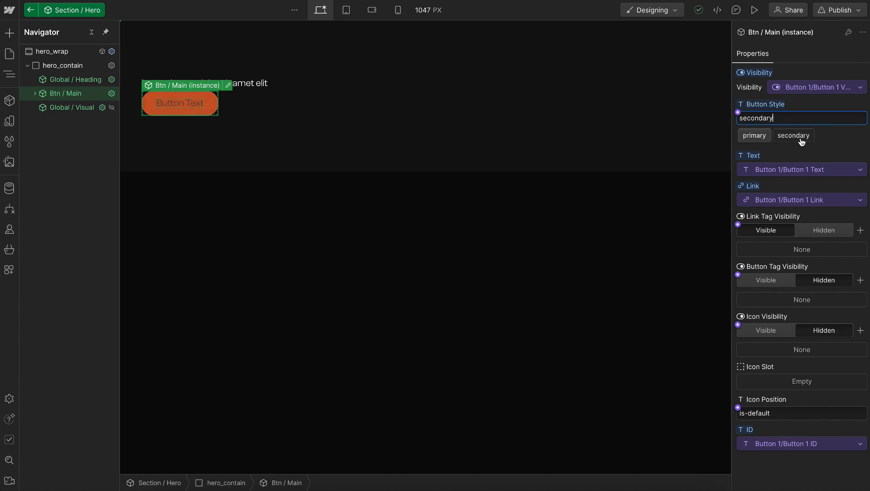
Remove the unused Background Visual and Button 2 properties from the Section / Hero component
left_click(60, 53)
left_click(851, 51)
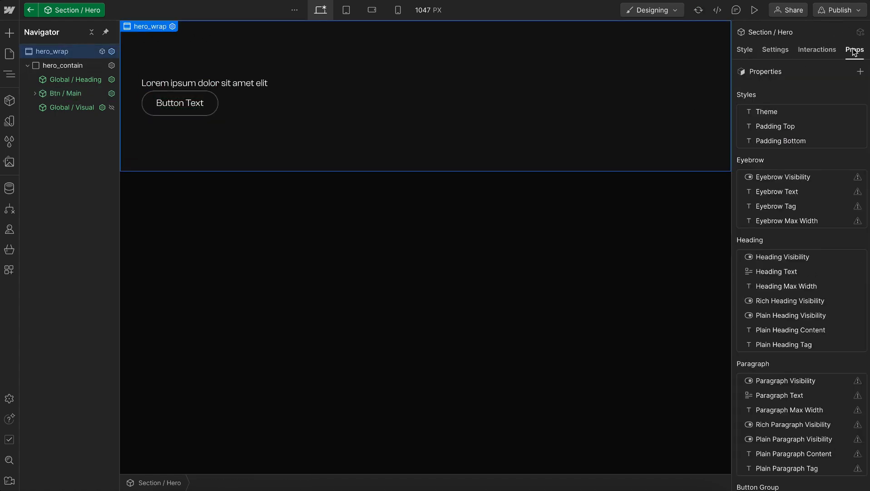
scroll(819, 240, "down", 8)
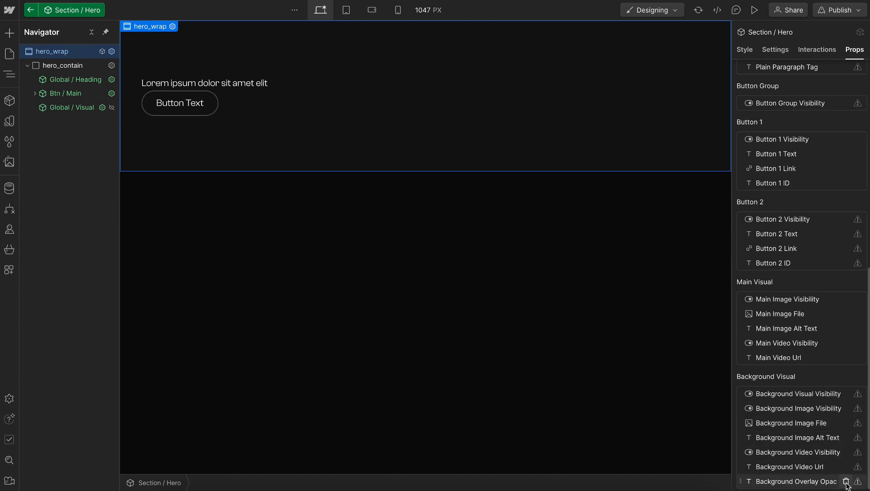
scroll(847, 485, "up", 3)
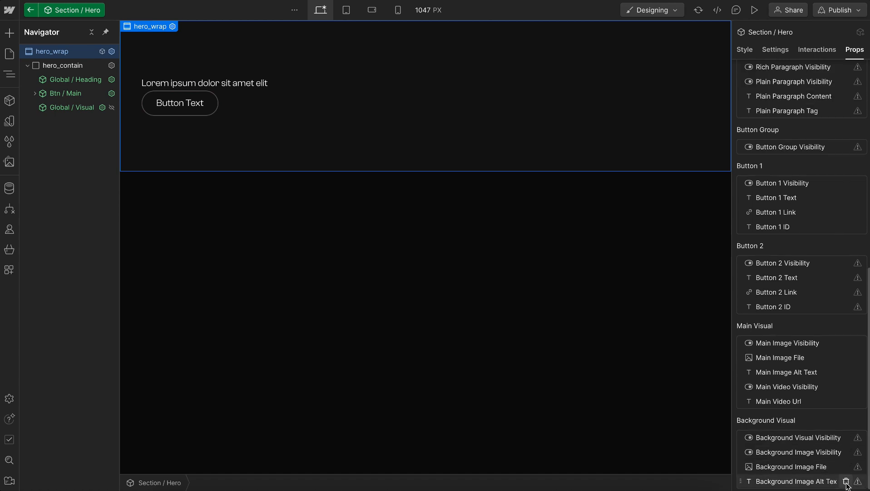
scroll(847, 485, "up", 3)
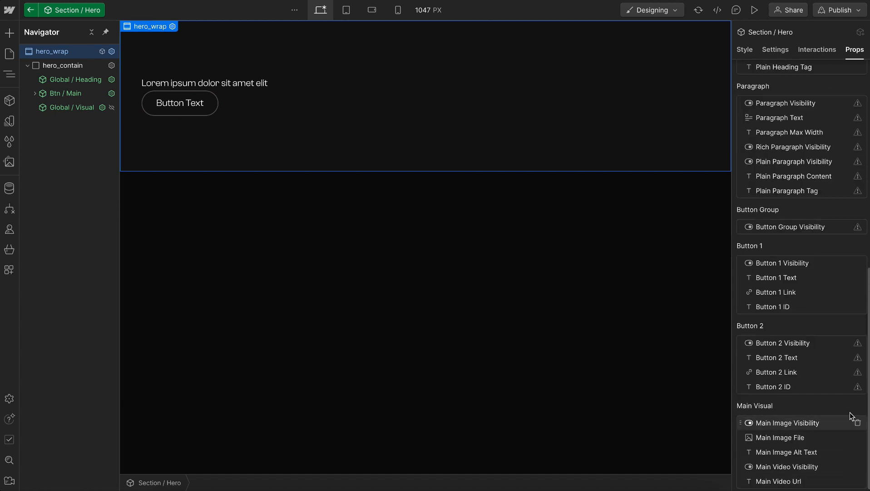
scroll(844, 390, "up", 4)
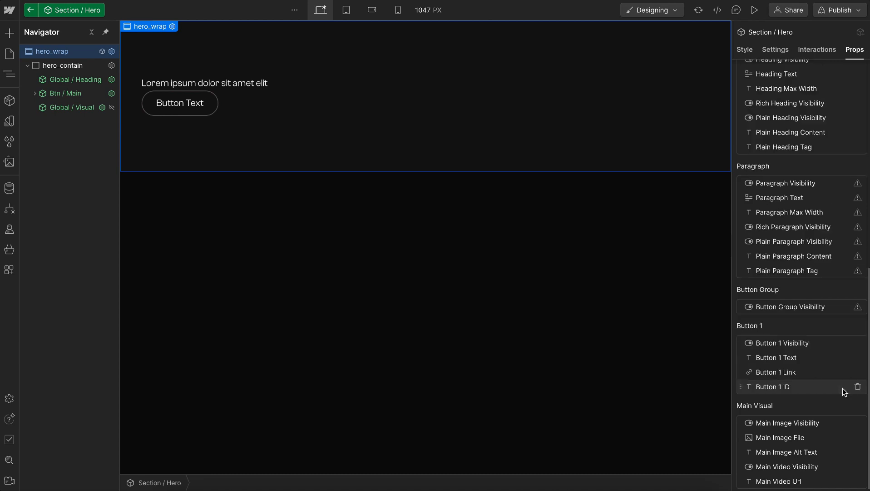
Remove the remaining unused Button Group, Paragraph and Eyebrow properties from the Section / Hero component
left_click(845, 306)
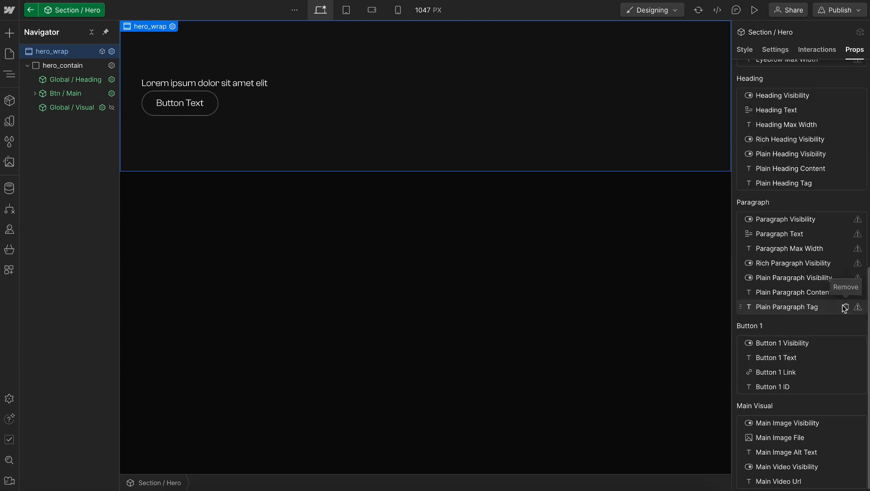
left_click(845, 307)
left_click(846, 307)
left_click(846, 307)
left_click(845, 307)
left_click(845, 307)
left_click(846, 307)
left_click(846, 307)
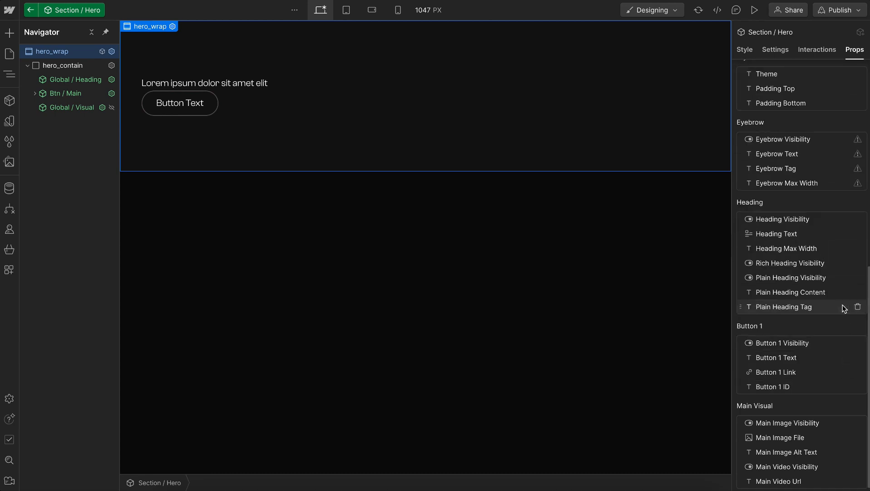
left_click(846, 183)
left_click(846, 184)
left_click(846, 184)
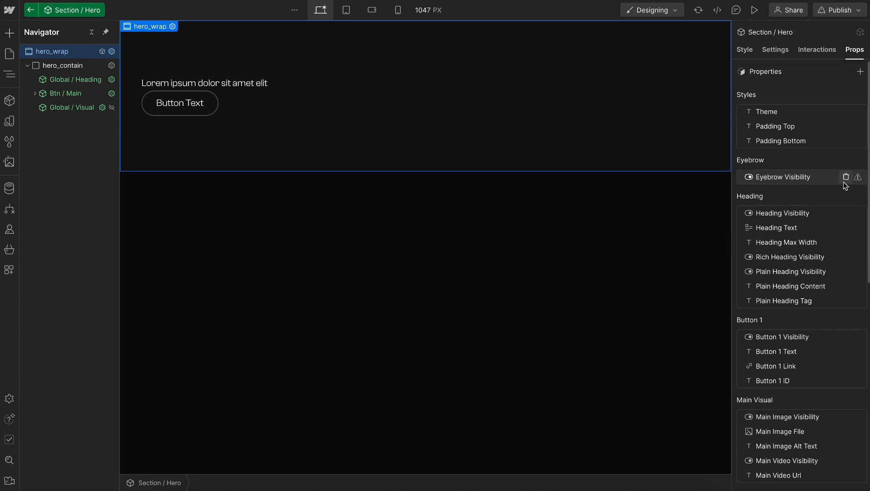
left_click(845, 183)
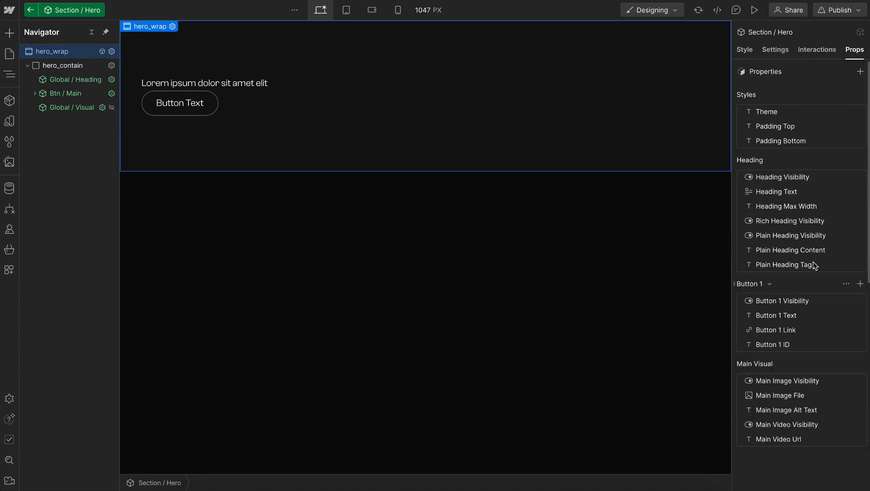
Leave the hero component and insert the Grid Guide component after Custom Code on the Home page
left_click(744, 49)
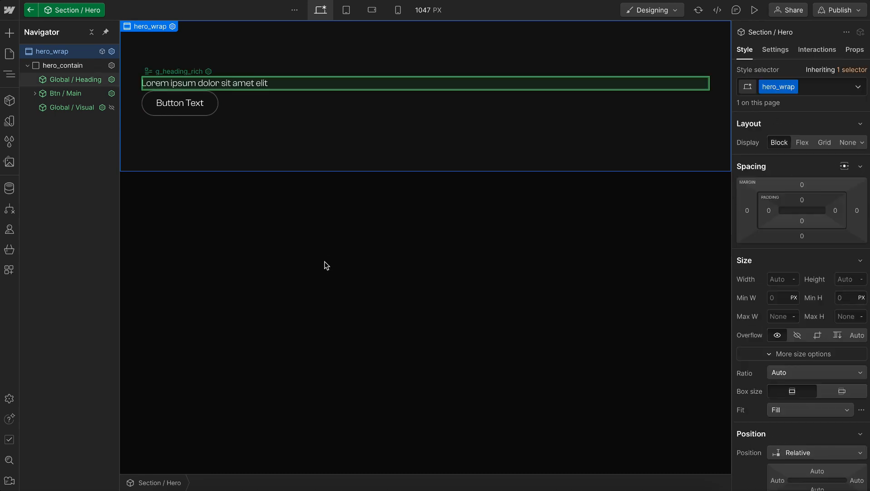
key("Escape")
left_click(90, 80)
key("ctrl+k")
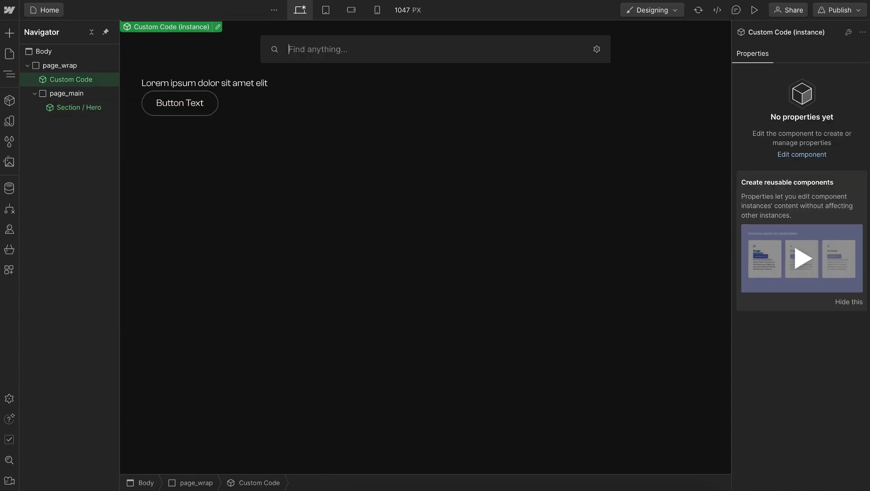
type("grid")
left_click(309, 132)
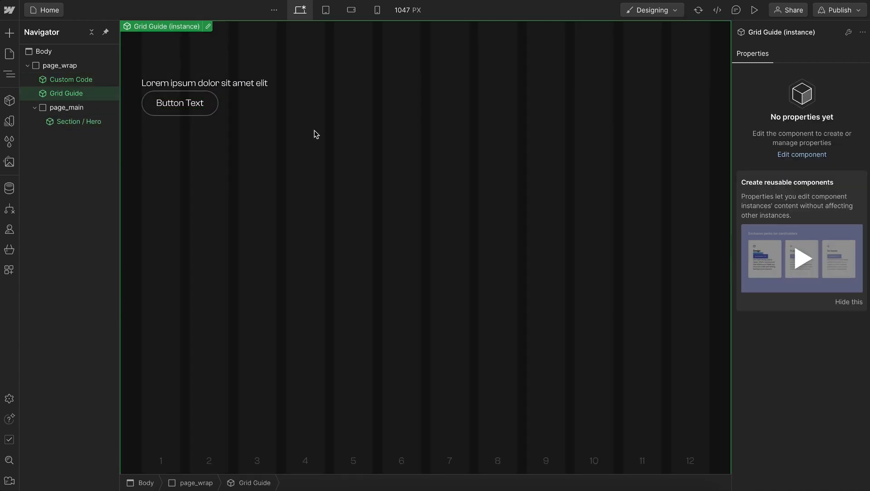
Reopen the Section / Hero component and add a Div Block with the class hero_layout inside hero_contain
double_click(71, 124)
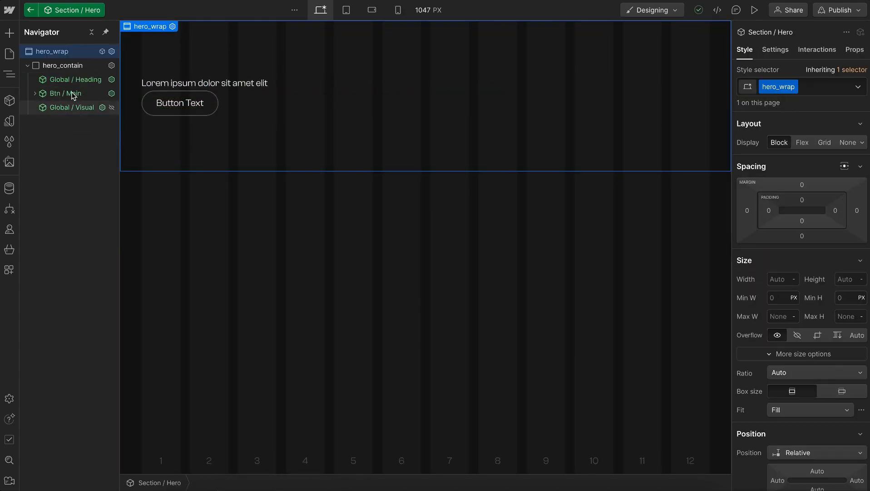
left_click(68, 65)
key("ctrl+k")
type("div")
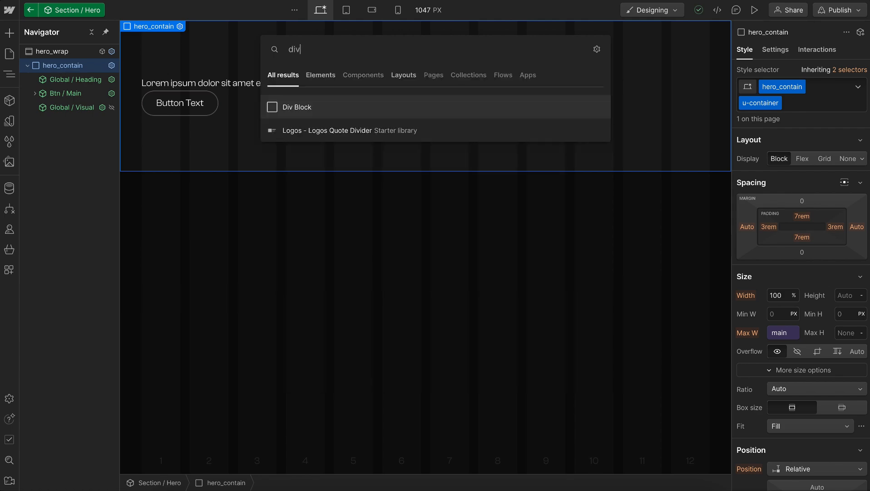
key("Return")
key("ctrl+Return")
type("hero_layout")
key("Return")
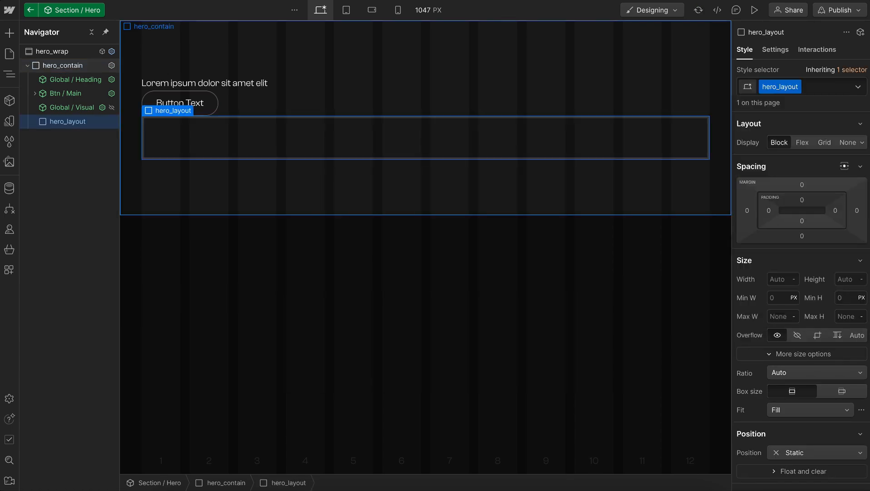
Add the existing u-grid-desktop class to hero_layout and check its layout at the tablet breakpoint
type("u-grid-desk")
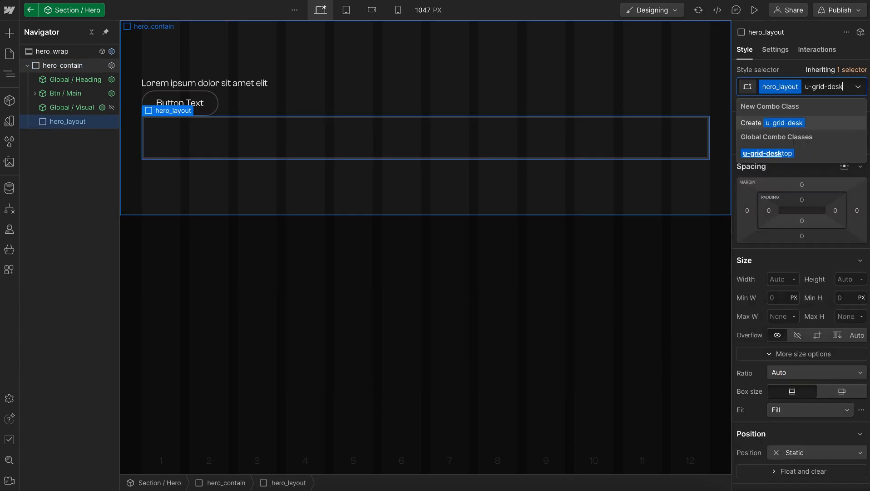
left_click(791, 155)
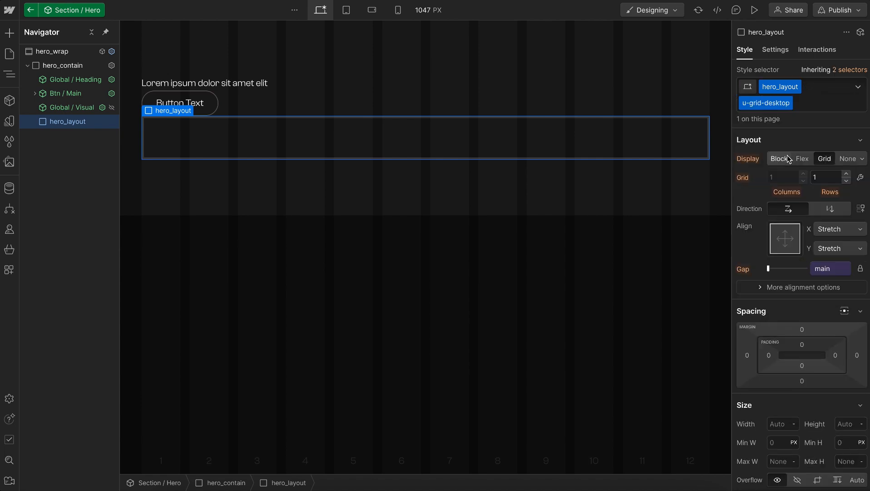
left_click(348, 10)
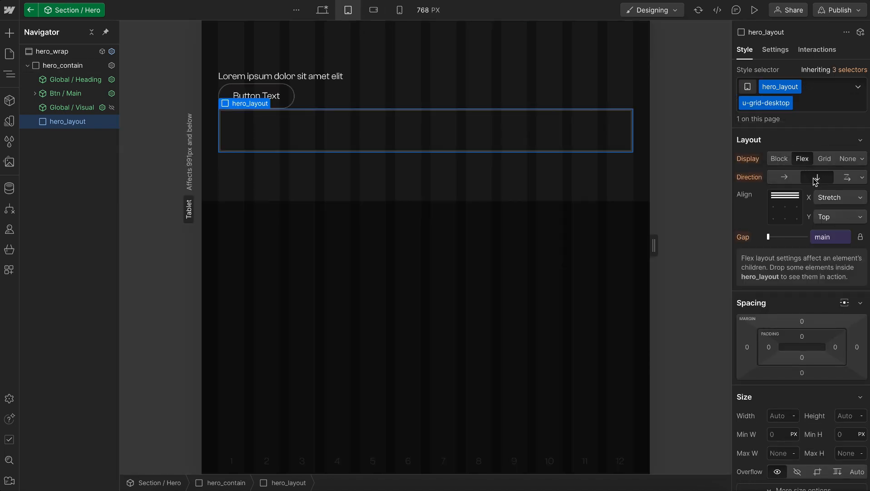
Return to the desktop breakpoint and examine the hero's text and image frames in the Figma design
left_click(322, 10)
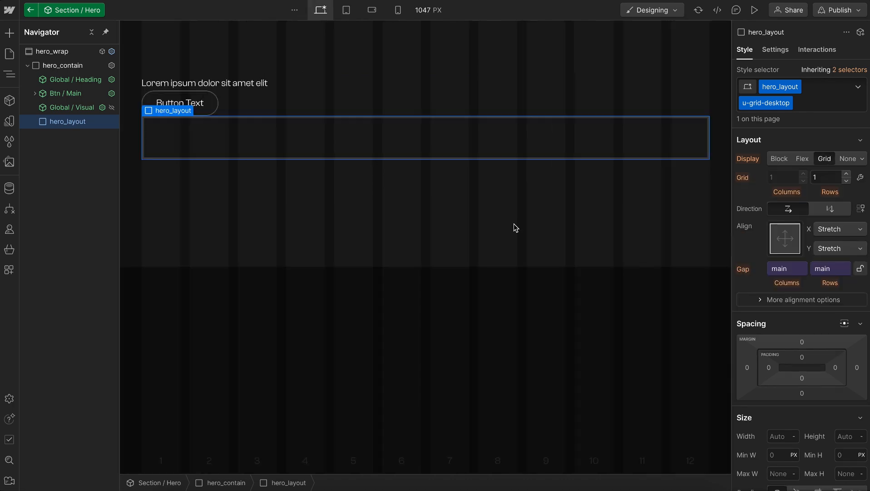
key("ctrl+Right")
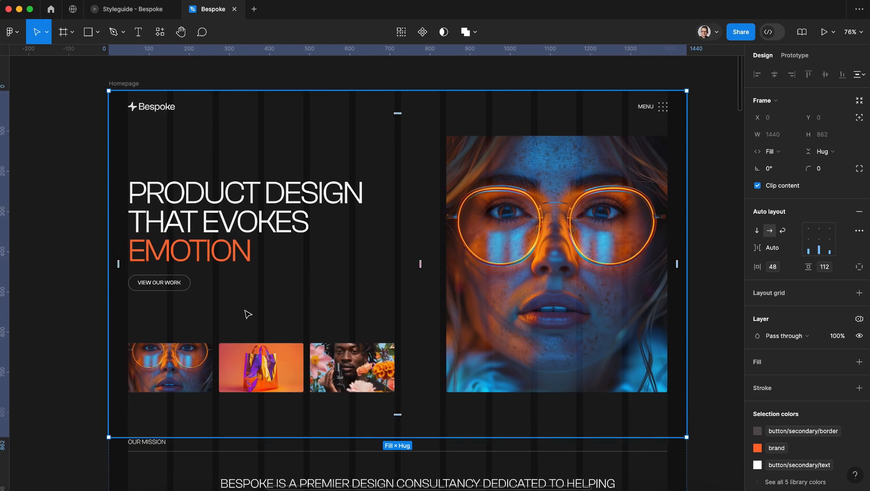
left_click(248, 315)
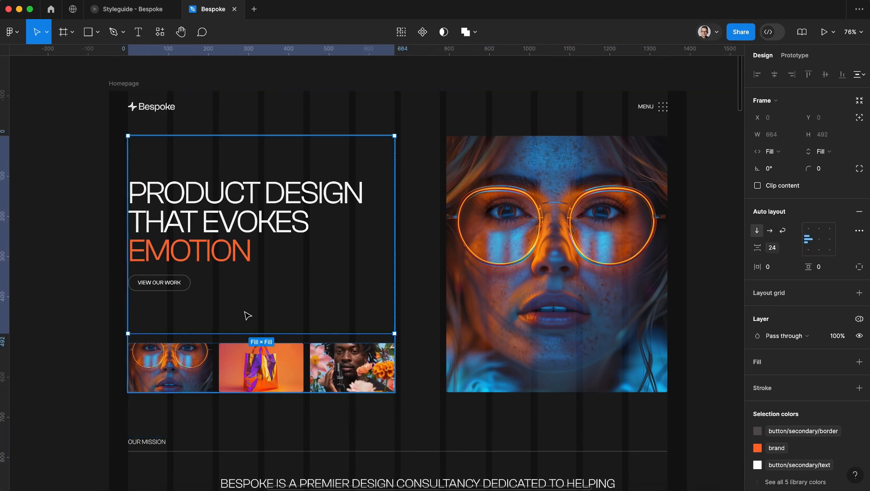
left_click(457, 331)
left_click(299, 310)
key("ctrl+Left")
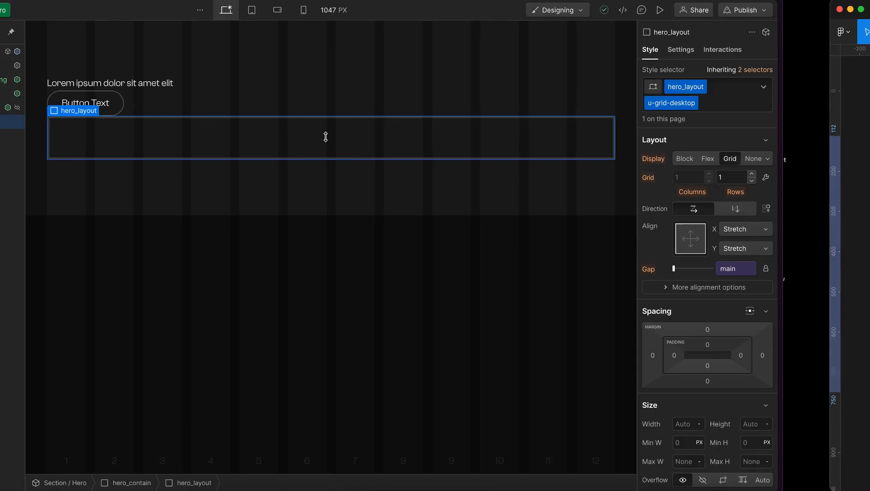
Back in Webflow, add a Div Block with the class hero_content inside hero_layout
key("ctrl+k")
type("div")
key("Return")
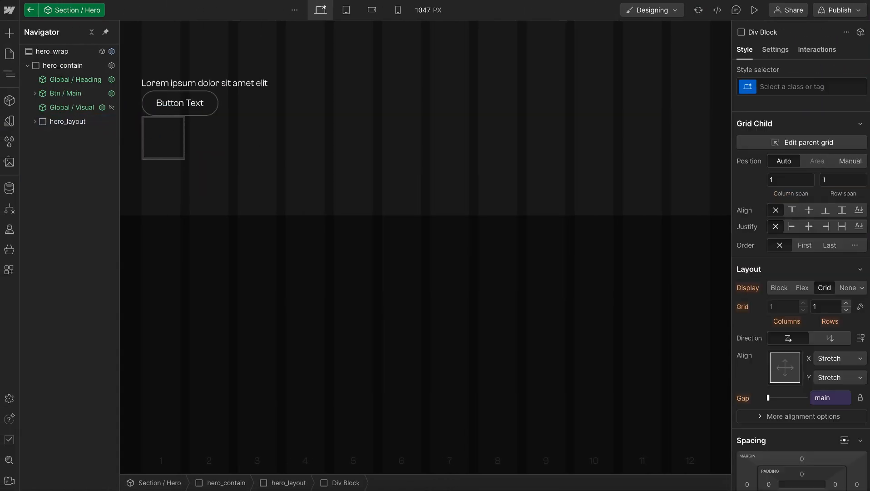
key("ctrl+Return")
type("hero_content")
key("Return")
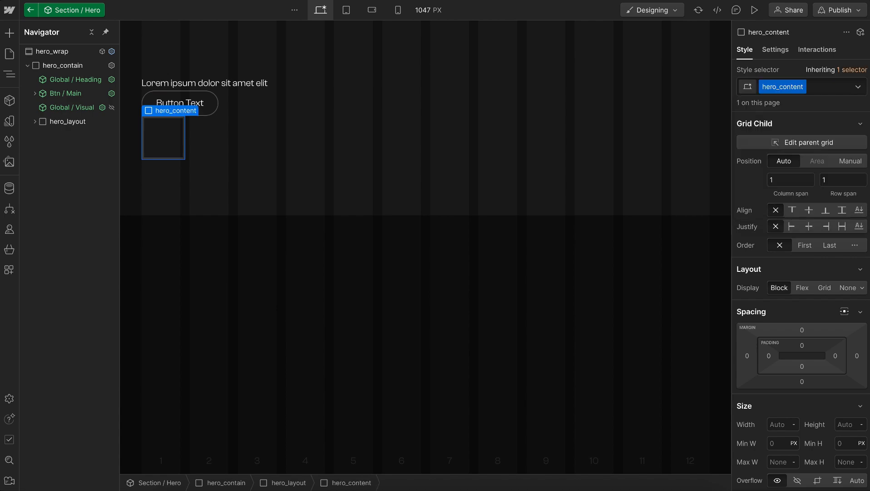
Add the existing u-column-6 class to hero_content so it spans half of the grid
type("col-6")
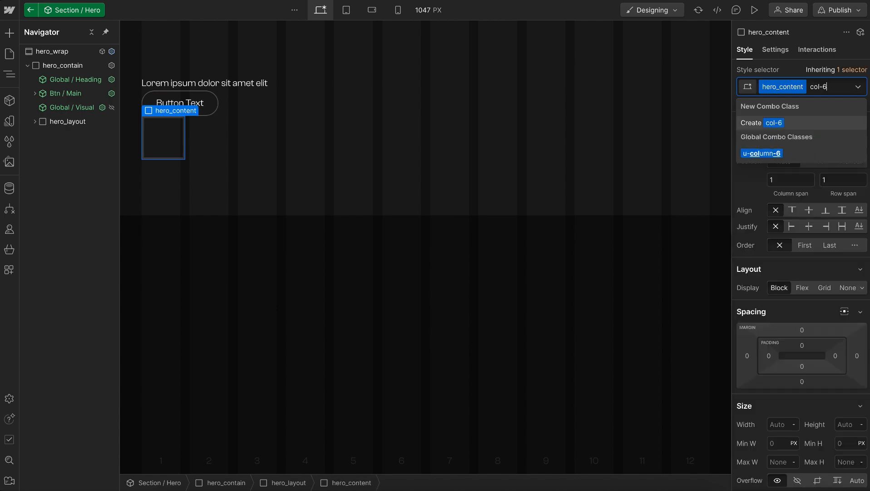
key("Down")
key("Return")
key("Escape")
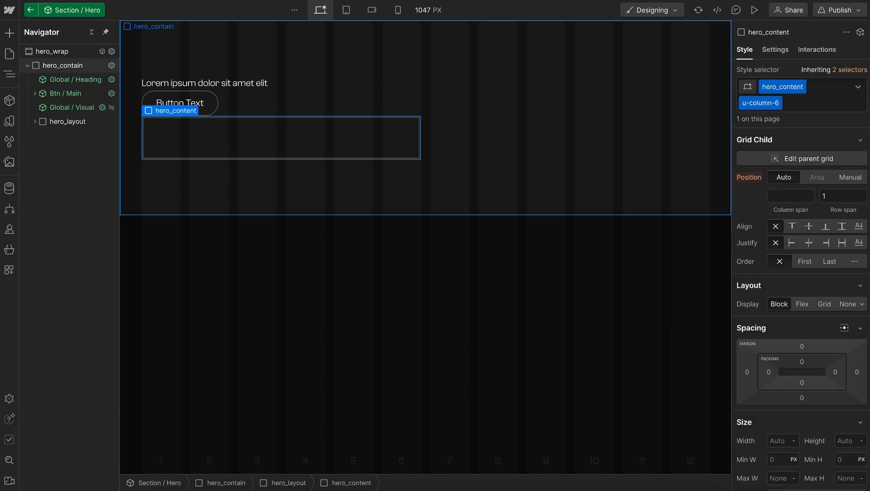
Add a Div Block with the class hero_header inside hero_content
left_click(36, 121)
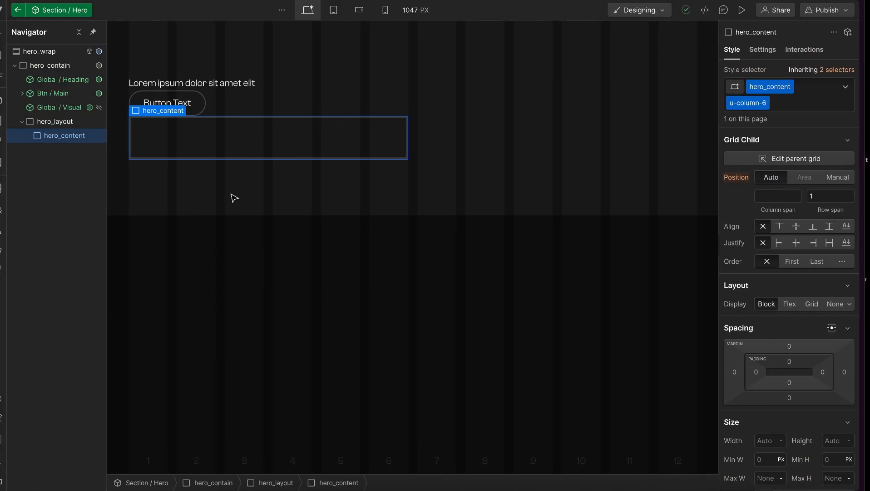
key("super+e")
type("d")
key("Return")
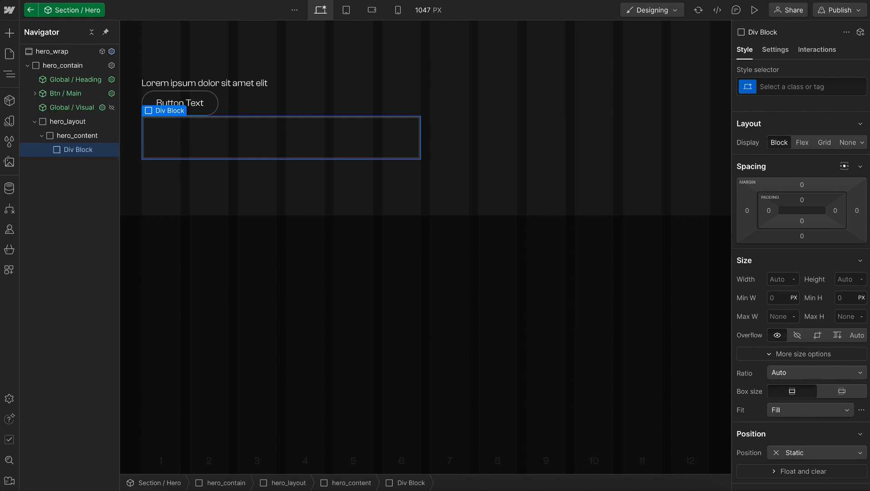
key("ctrl+Return")
type("hero_")
type("header")
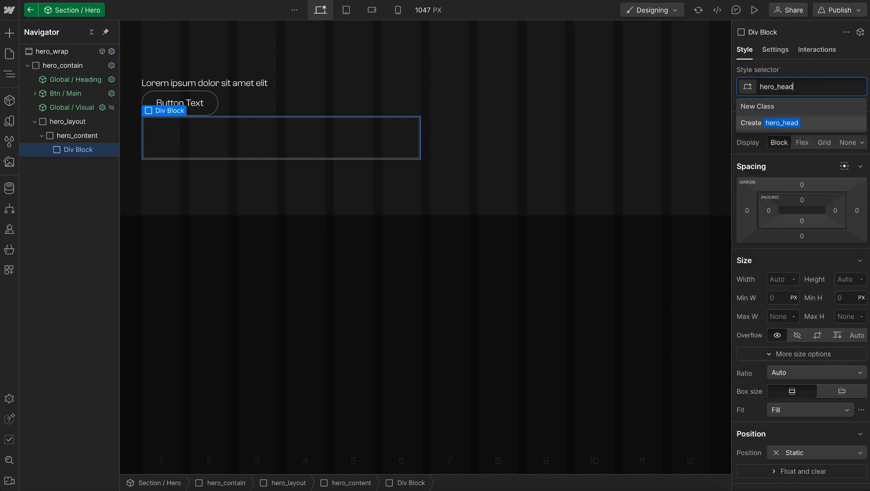
key("Return")
Add a Div Block with the class hero_title inside hero_header
key("super+e")
type("div")
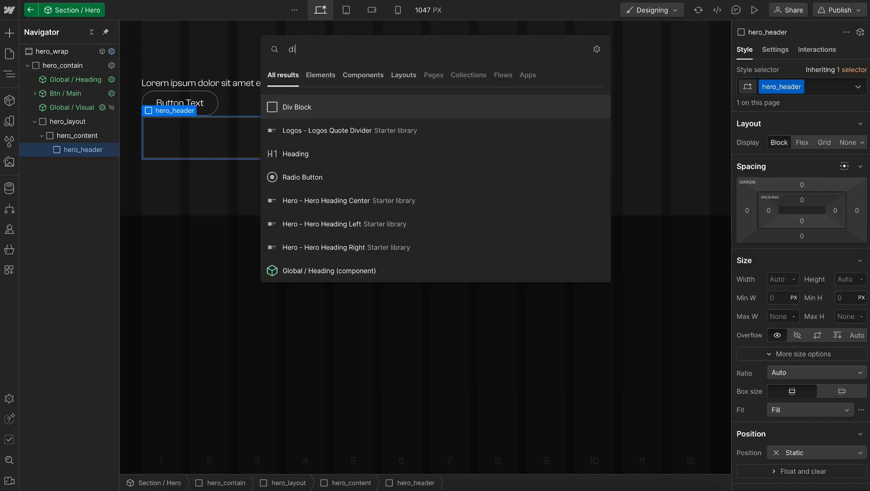
key("Return")
key("super+Return")
type("hero_title")
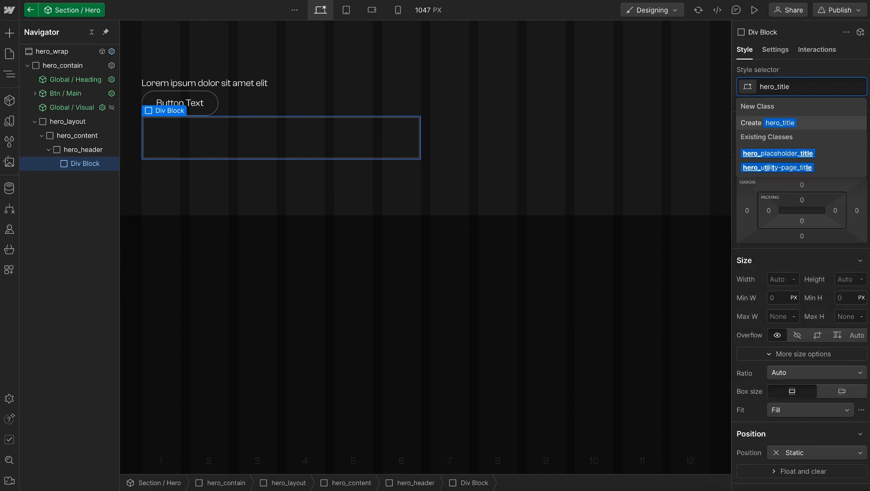
key("Return")
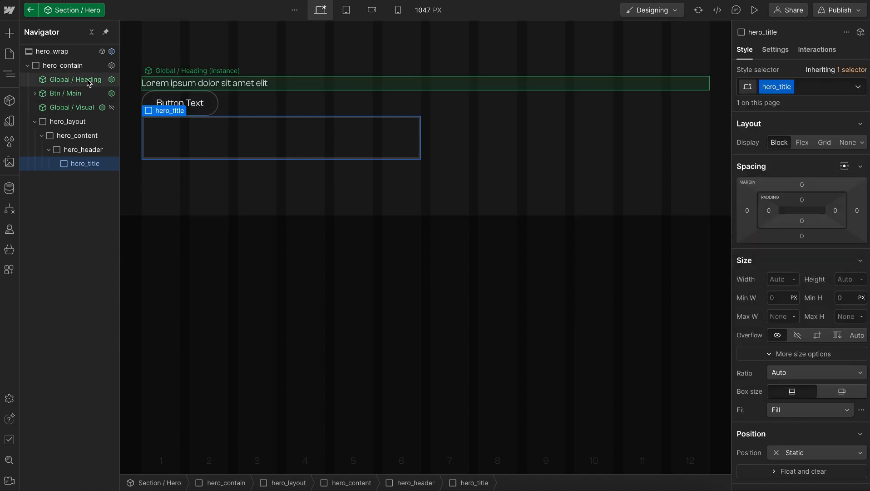
Move the Global / Heading component into hero_title and the Btn / Main component into hero_header below hero_title
left_click_drag(84, 109, 92, 159)
left_click(61, 149)
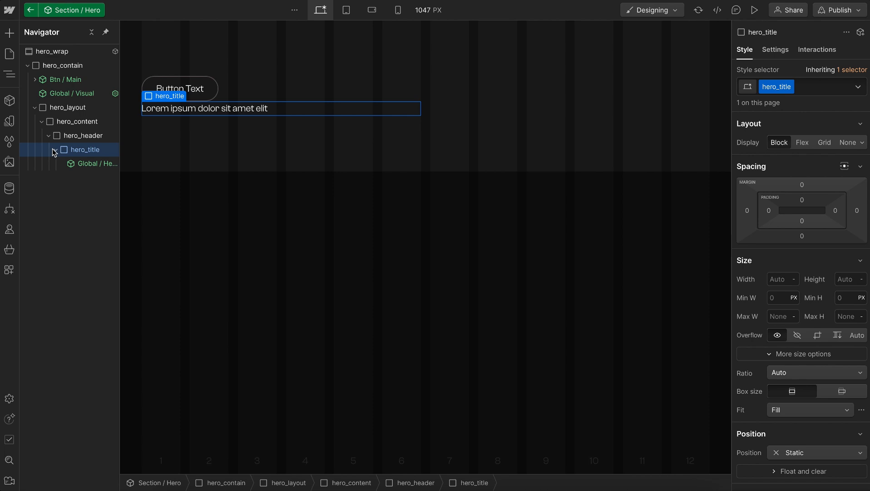
left_click(56, 150)
left_click_drag(71, 80, 86, 141)
left_click(55, 150)
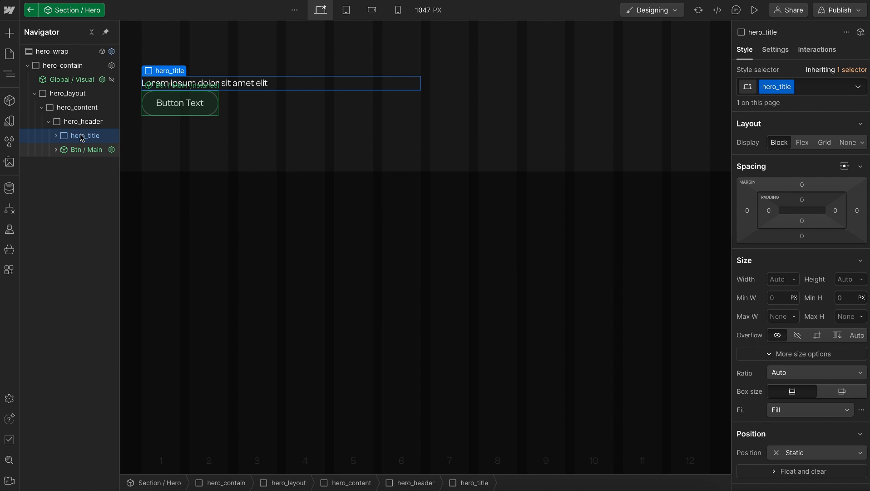
Add an existing text style class to hero_title for large uppercase display text
key("ctrl+Return")
type("text-")
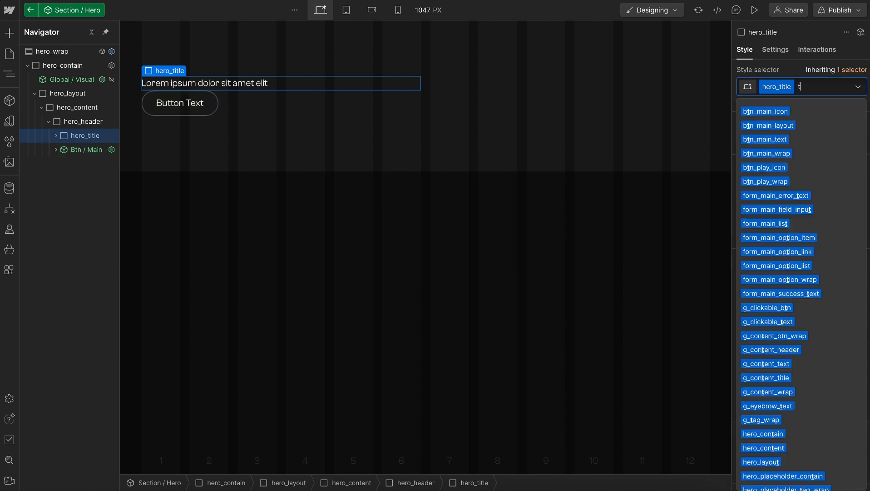
key("Down")
key("Down")
key("Return")
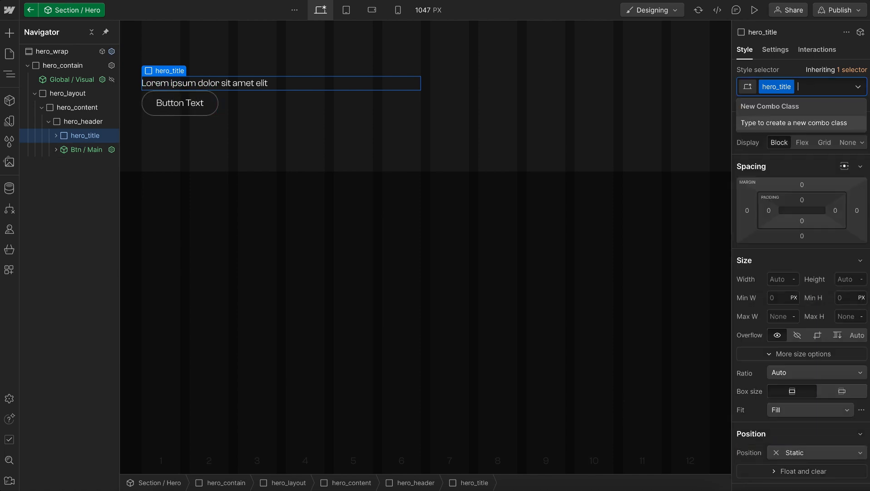
Check the hero text frame's alignment in Figma and add the matching u-vflex-left-center class to hero_header in Webflow
left_click(287, 204)
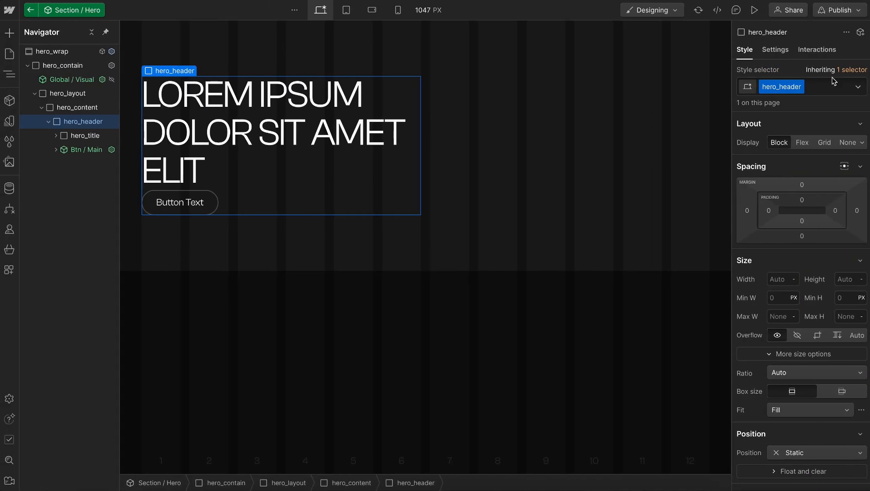
left_click(832, 79)
type("v")
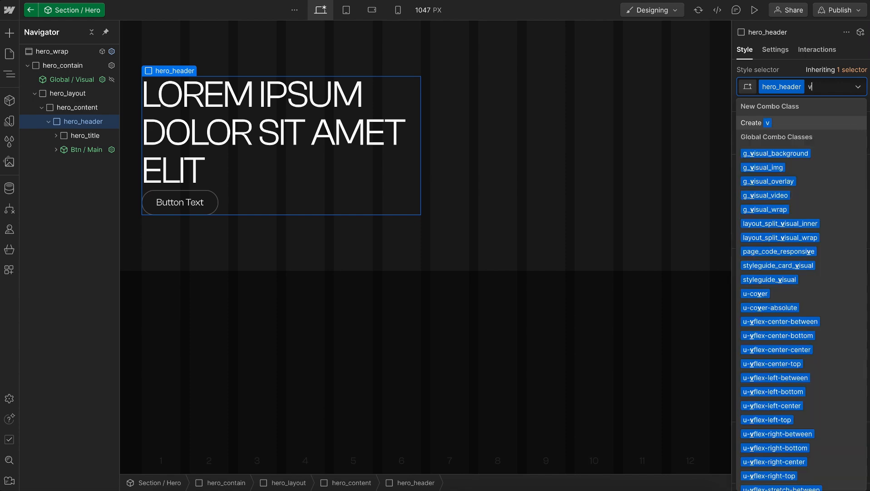
type("-l-c")
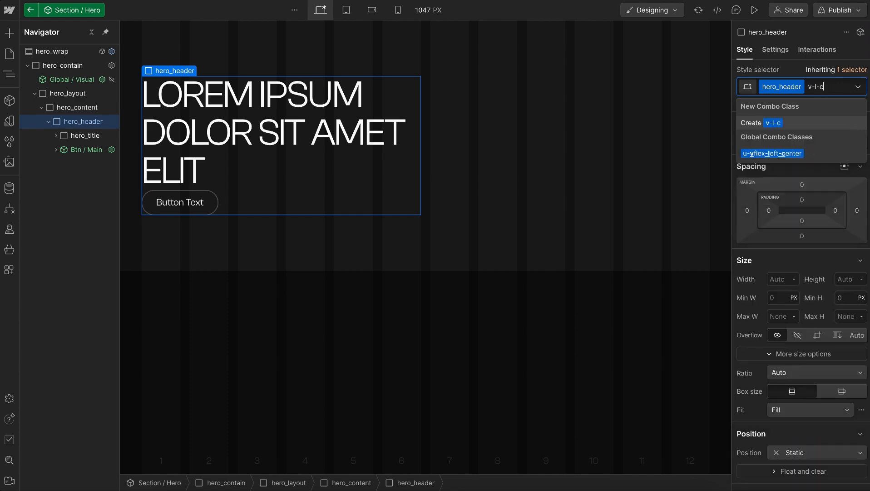
key("Down")
key("Return")
Add the existing u-gap-small class to hero_header to space the title and button
type("gap-sm")
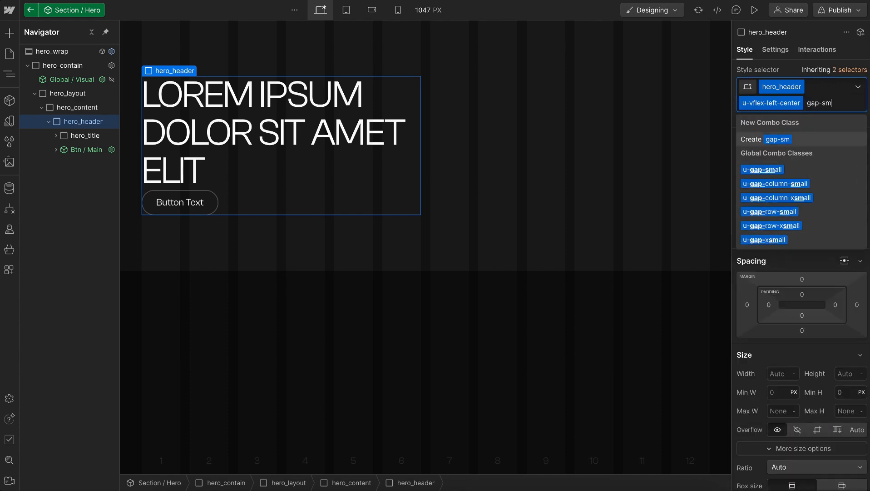
key("Down")
key("Return")
key("Escape")
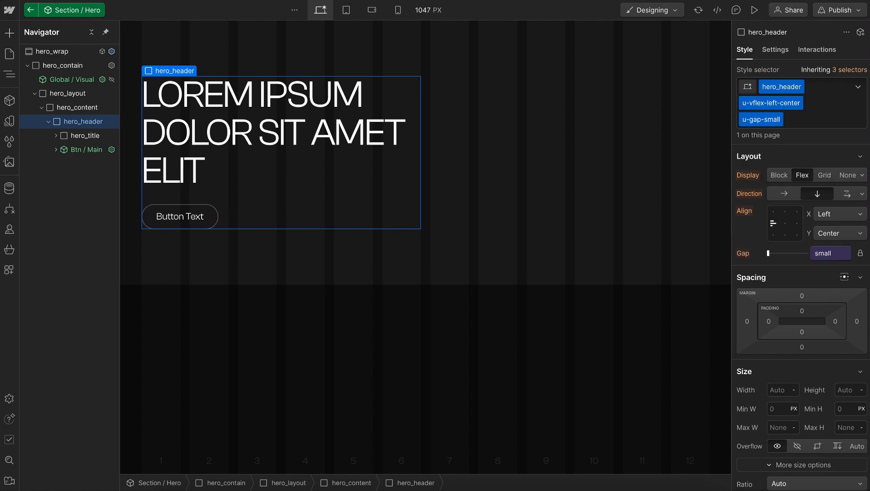
Add a List element with the class hero_thumbnail_list inside hero_content, below hero_header
left_click(49, 121)
left_click(87, 107)
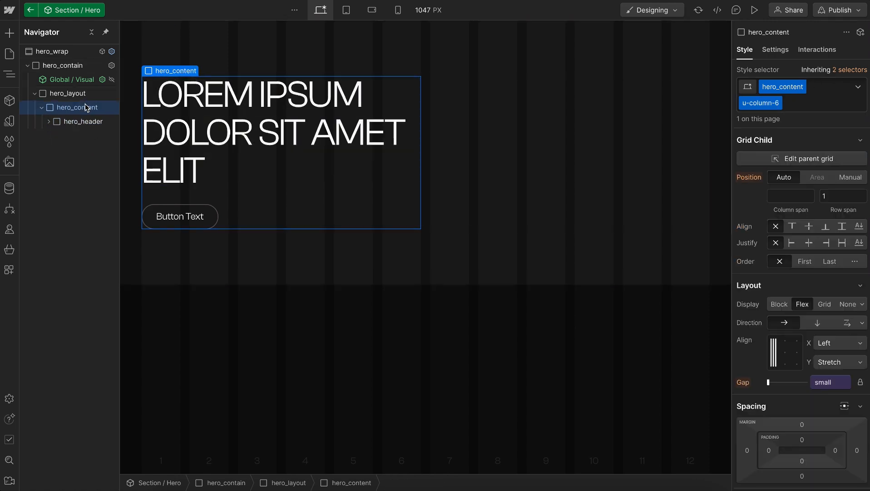
key("ctrl+k")
type("list")
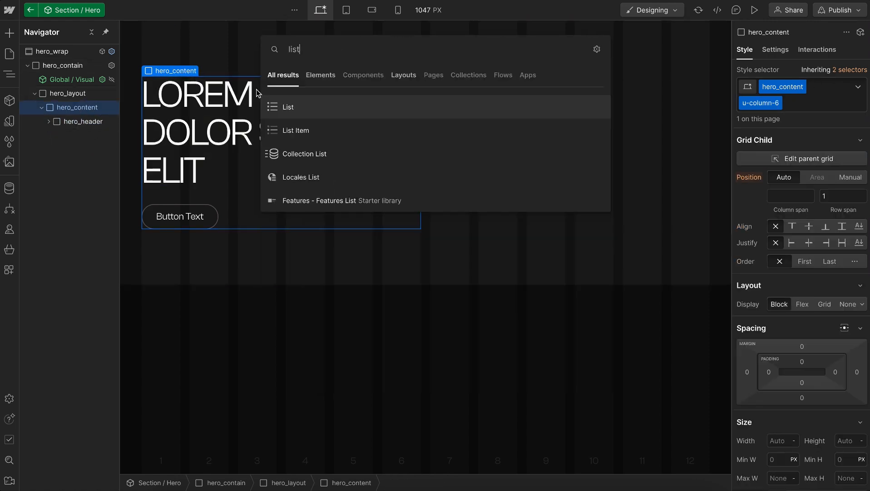
left_click(291, 110)
key("ctrl+Return")
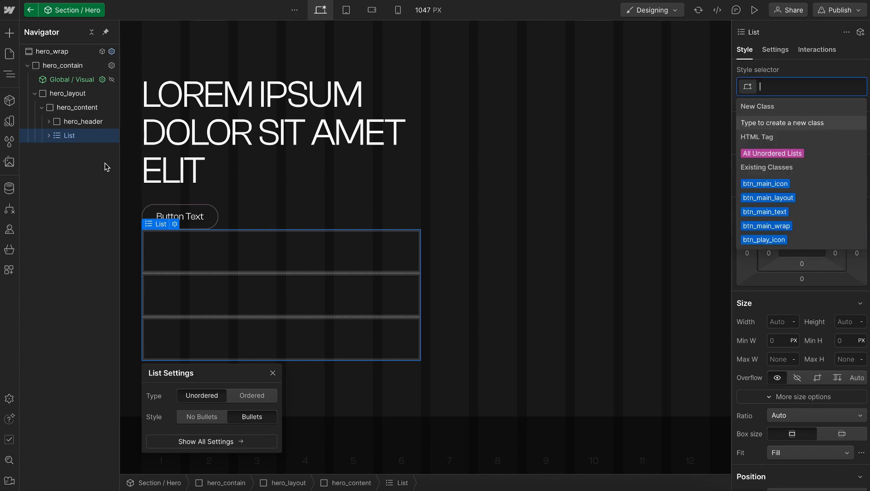
type("hero_thumbn")
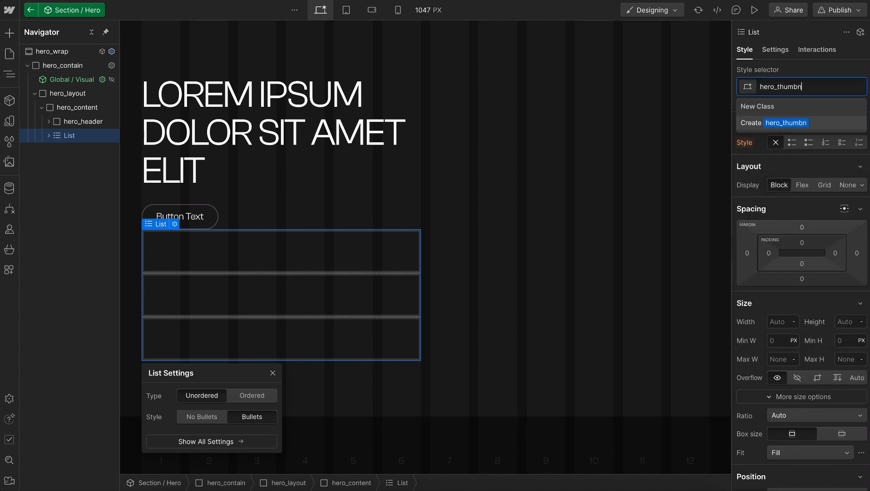
type("ail_list")
key("Return")
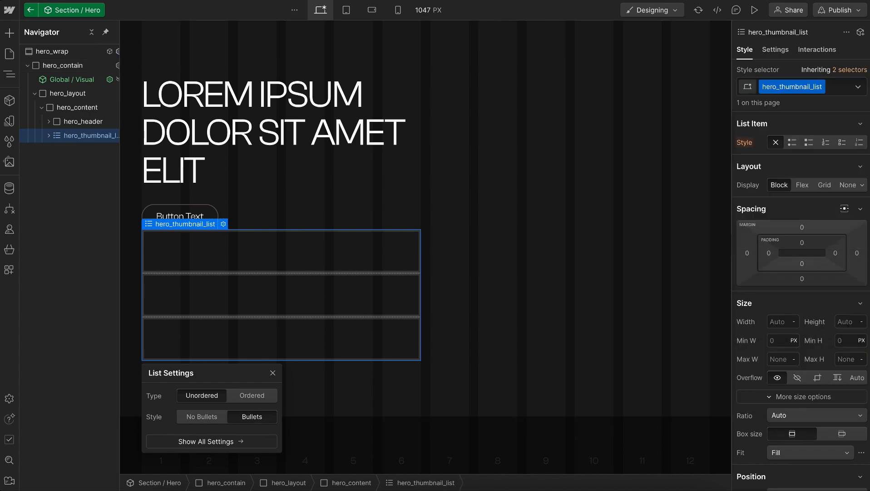
Add the existing u-grid-custom class to hero_thumbnail_list
type("u-grid-cus")
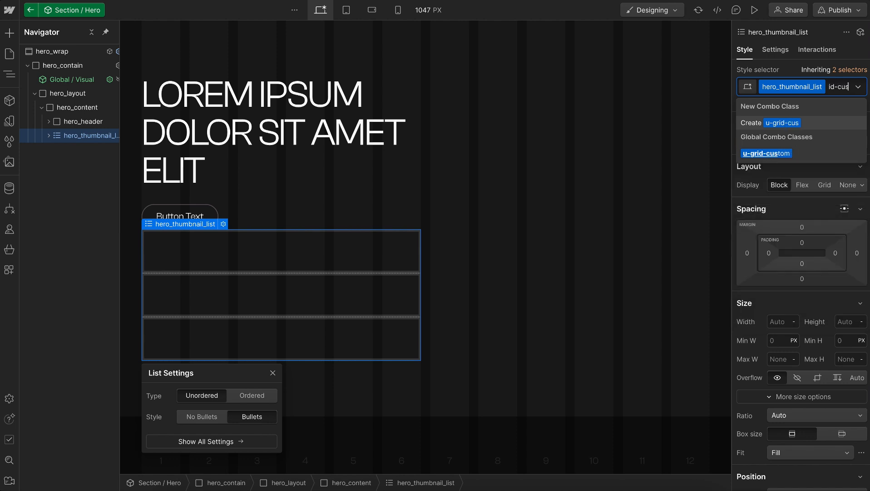
left_click(809, 152)
Set the grid-template-columns custom property of hero_thumbnail_list to var(--grid-3)
scroll(813, 294, "down", 10)
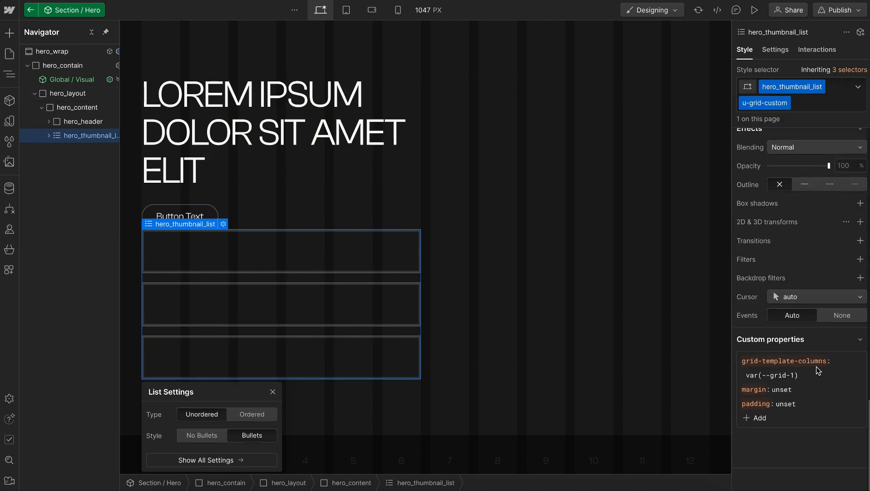
left_click(792, 374)
key("shift+Right")
type("3")
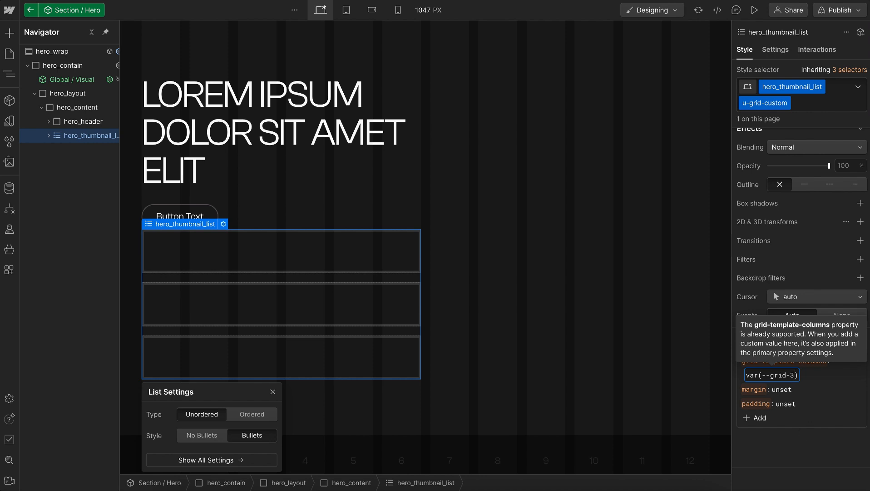
key("Return")
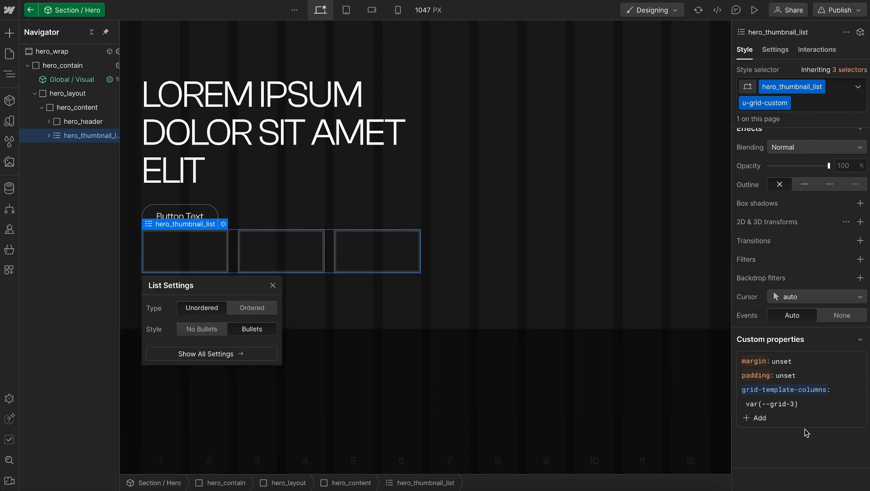
Give the first list item in hero_thumbnail_list the class hero_thumbnail_item
left_click(173, 241)
key("super+Return")
type("hero_thumbnail_")
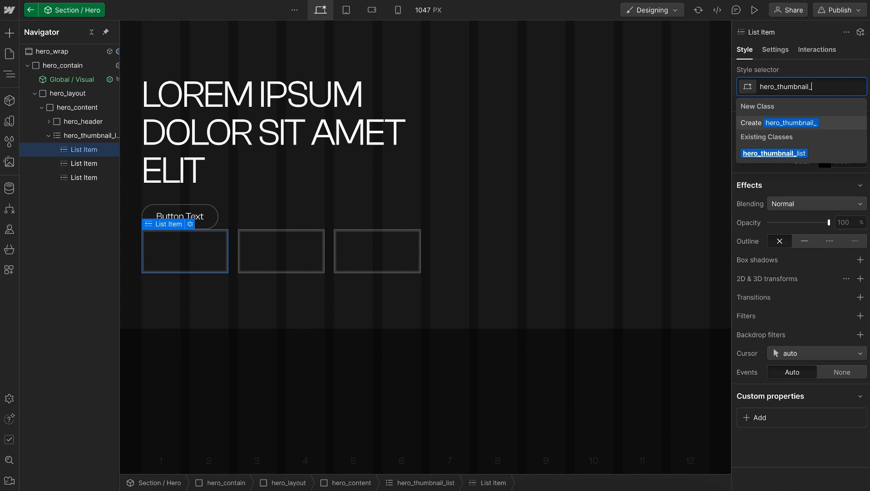
type("item")
key("Return")
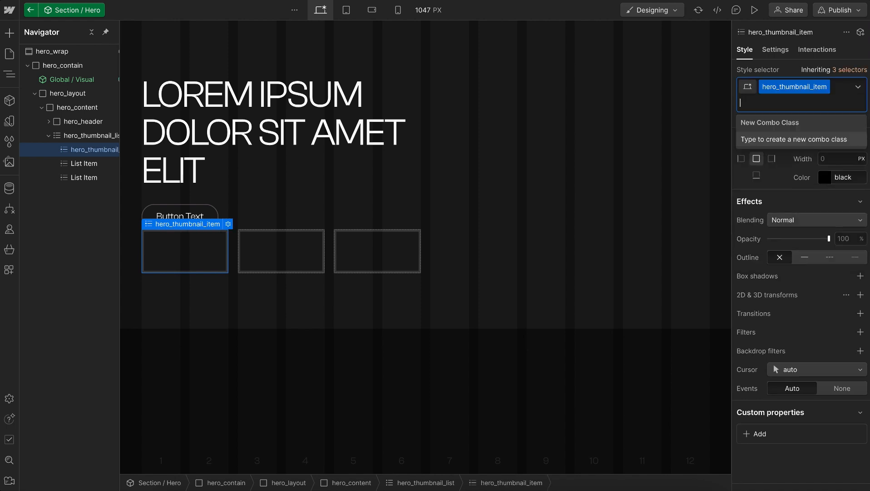
Add the existing u-visual-wrap class to hero_thumbnail_item
type("u-visu")
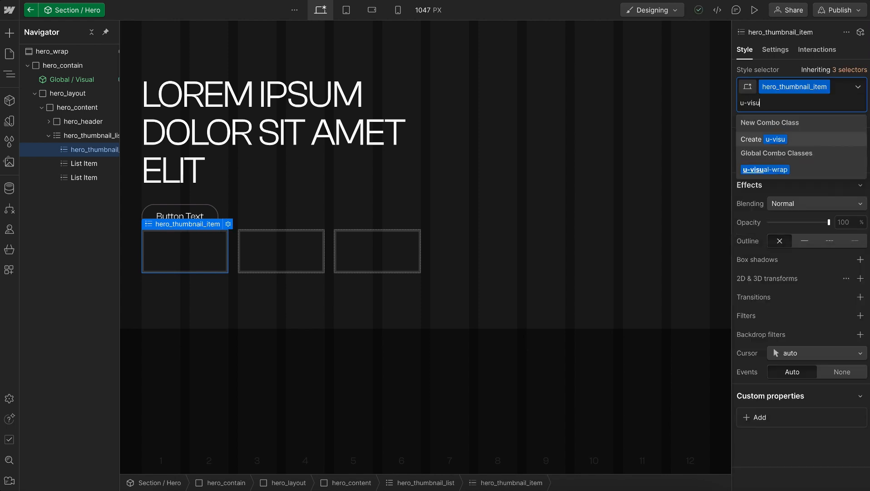
type("al")
key("Down")
key("Return")
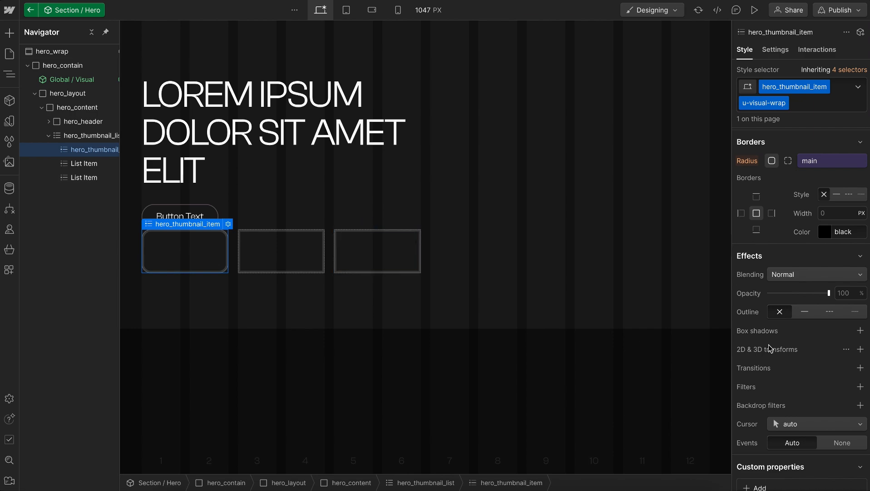
scroll(822, 332, "up", 8)
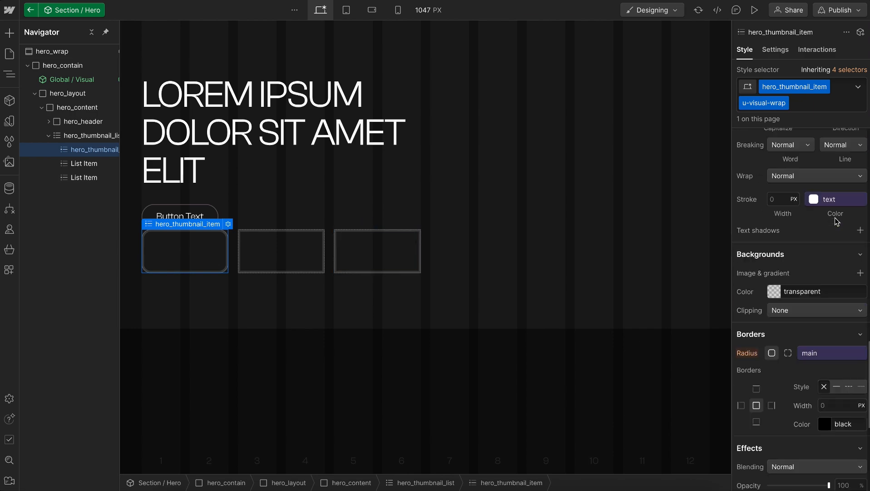
scroll(835, 217, "up", 6)
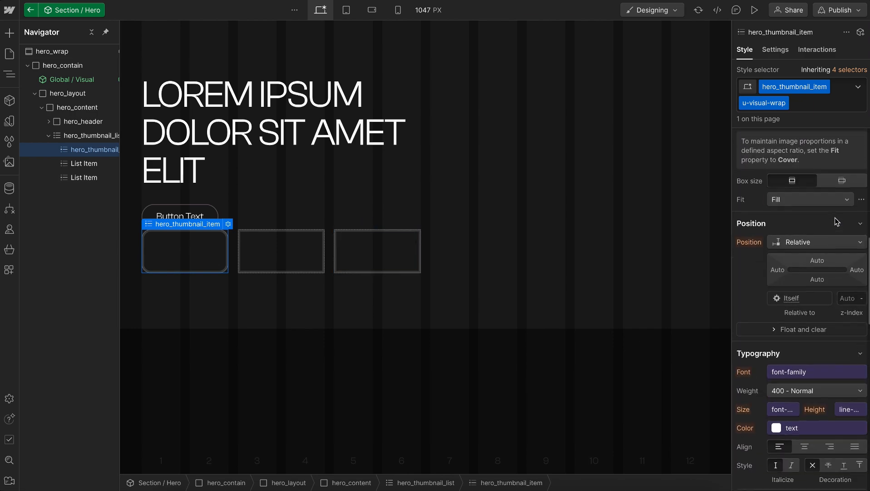
Insert the Global / Visual component inside hero_thumbnail_item with its Image Visibility explicitly set to Visible
key("ctrl+k")
type("glob")
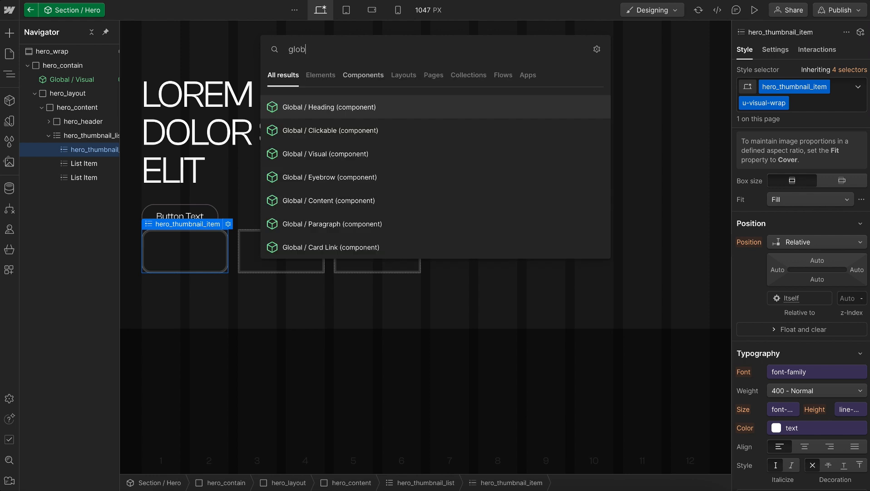
left_click(326, 153)
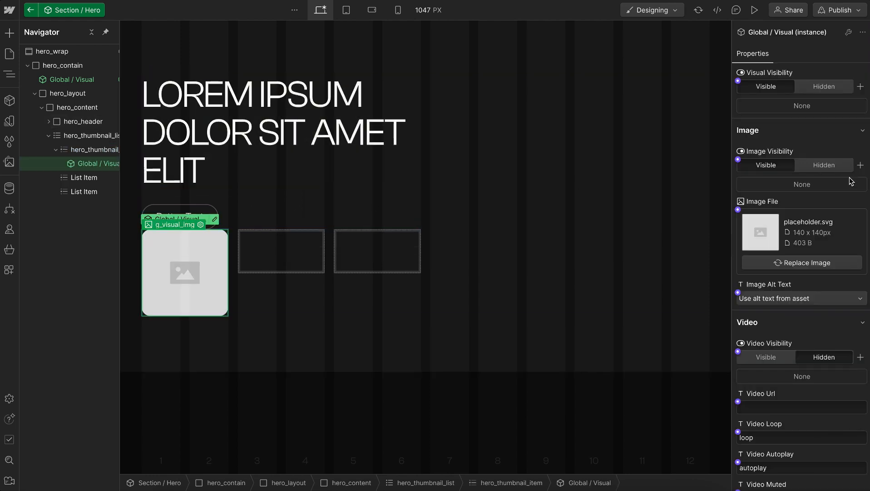
left_click(837, 167)
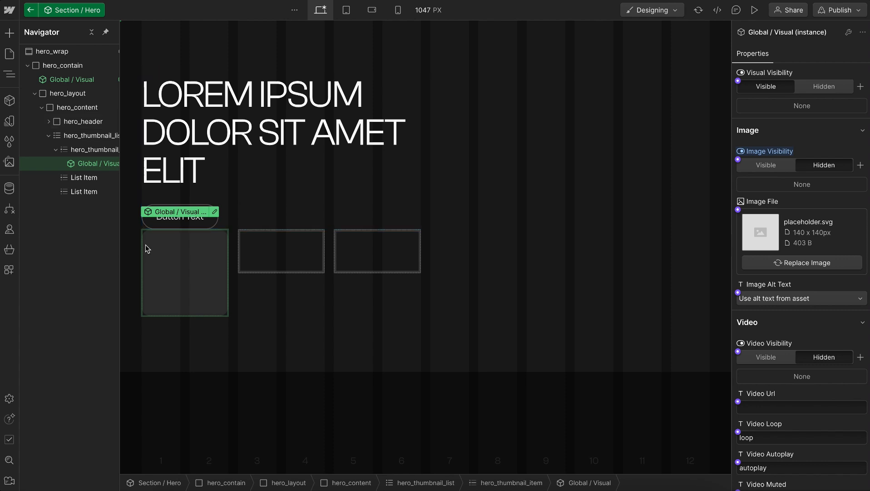
left_click(767, 166)
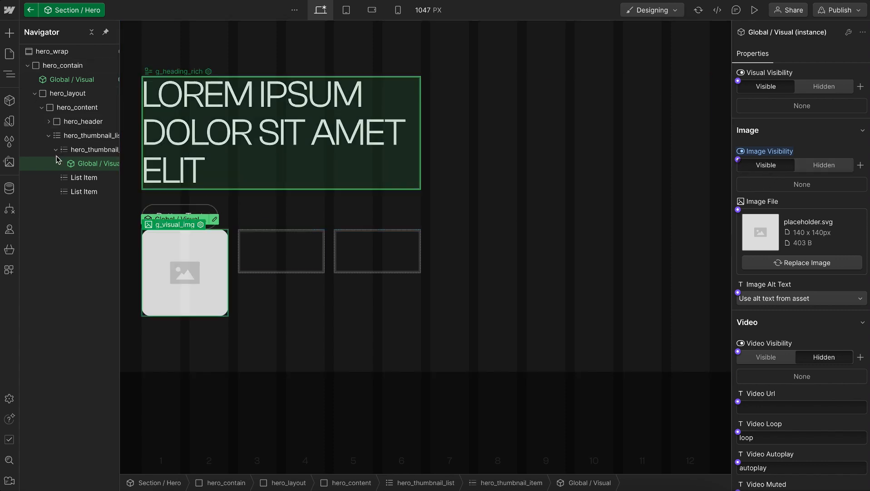
Check the first thumbnail's dimensions in the Figma design and give hero_thumbnail_item a custom aspect ratio of 2.1 : 1.2
left_click(90, 147)
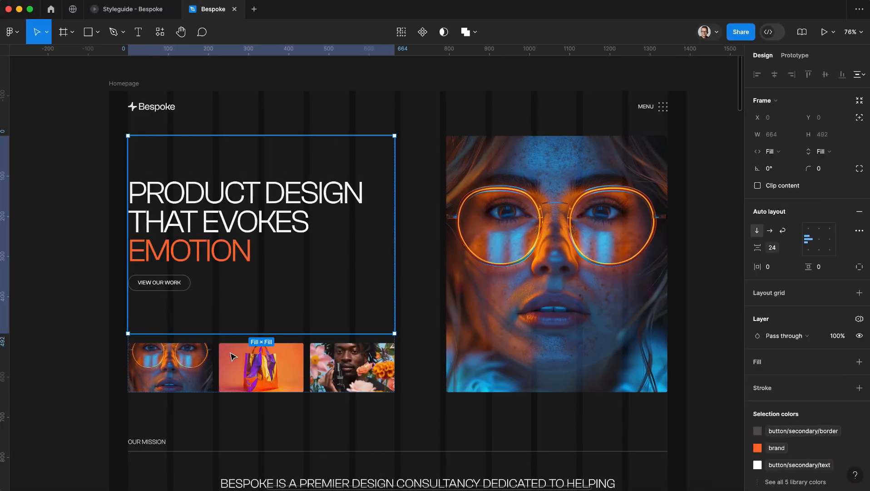
left_click(194, 367)
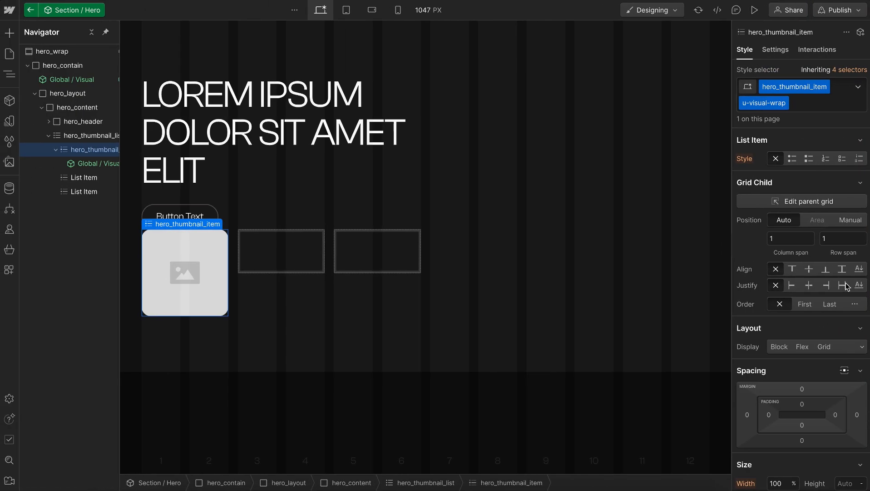
scroll(837, 288, "down", 5)
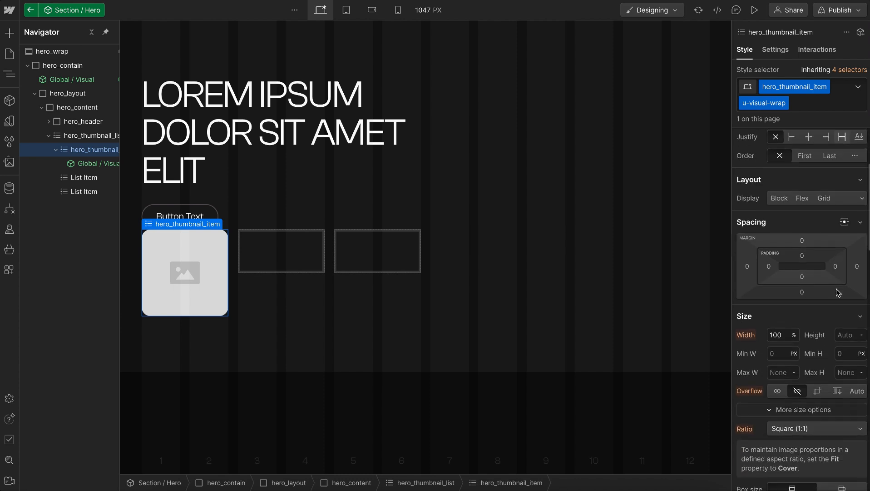
scroll(836, 288, "down", 3)
left_click(836, 286)
left_click(805, 295)
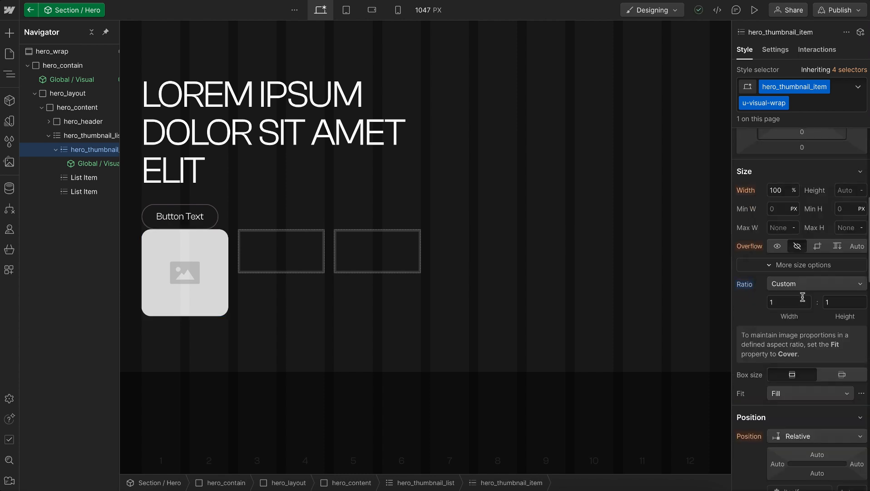
left_click(792, 303)
type("2.1")
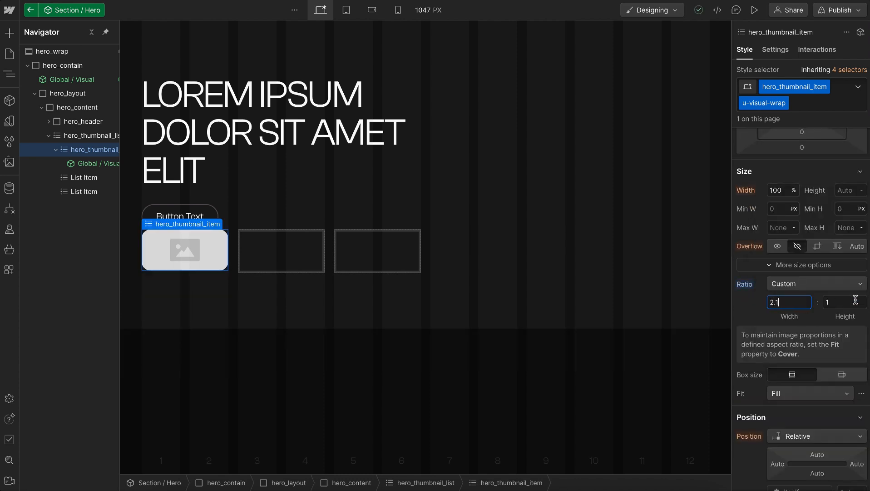
left_click(856, 299)
type("1.2")
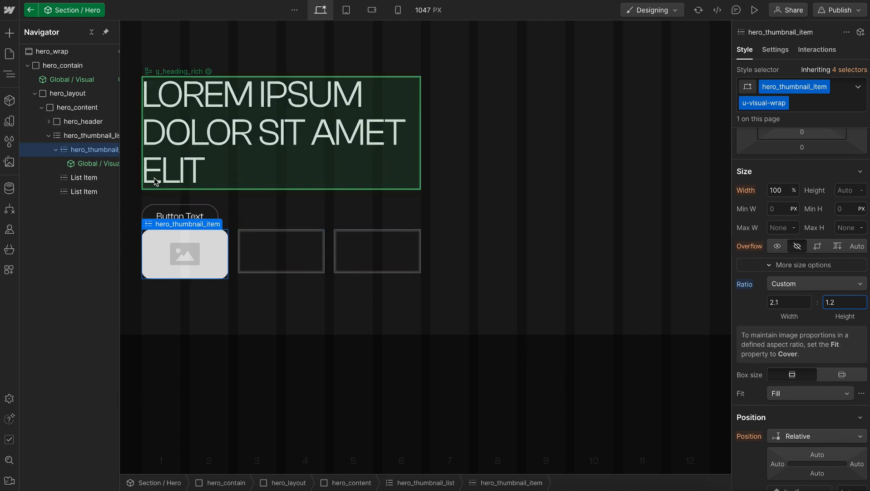
Delete the two empty list items and duplicate hero_thumbnail_item until hero_thumbnail_list holds three of them
left_click(72, 173)
key("Delete")
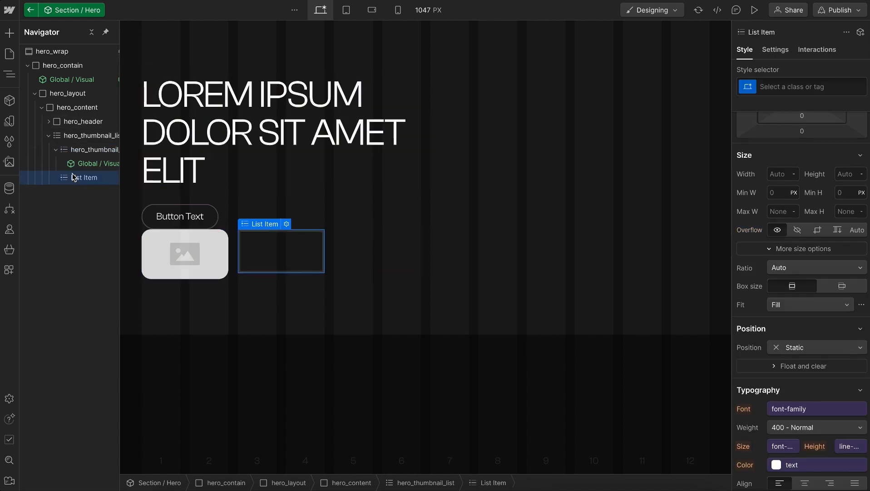
key("Delete")
left_click(55, 150)
key("ctrl+d")
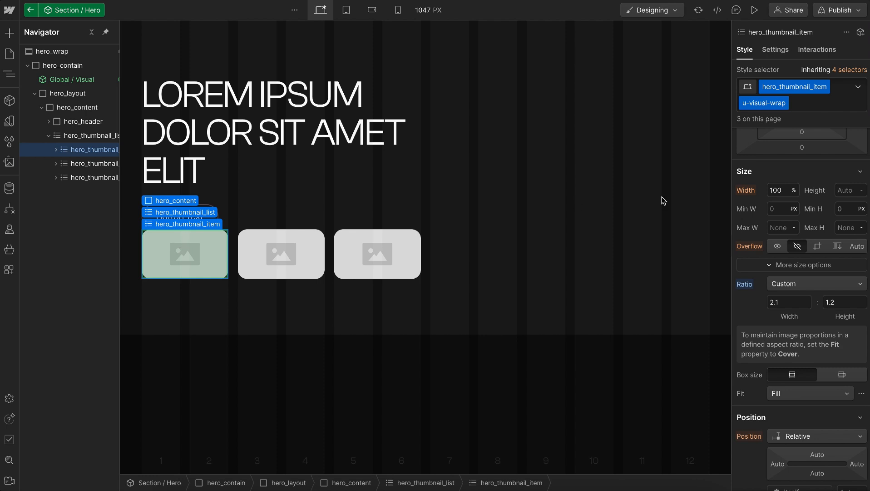
Connect the first thumbnail's Image File to a new component property named "Thumbnails / Image 1"
left_click(738, 210)
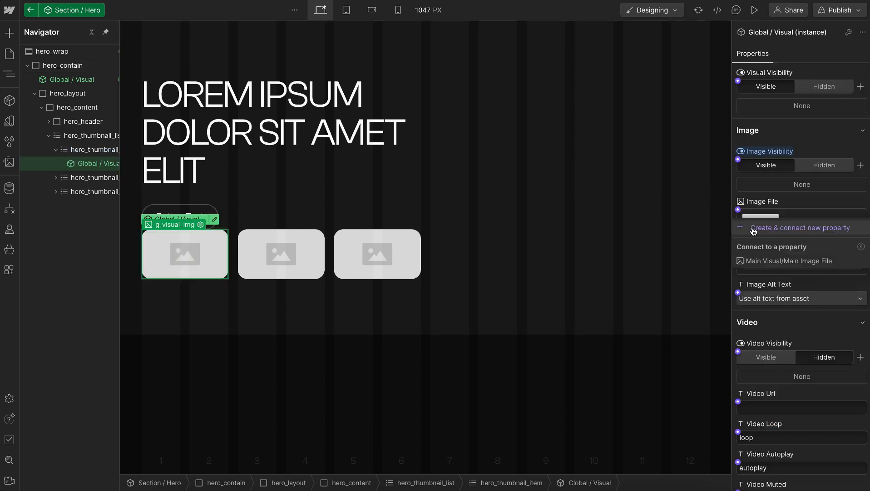
left_click(753, 228)
triple_click(856, 290)
type("T")
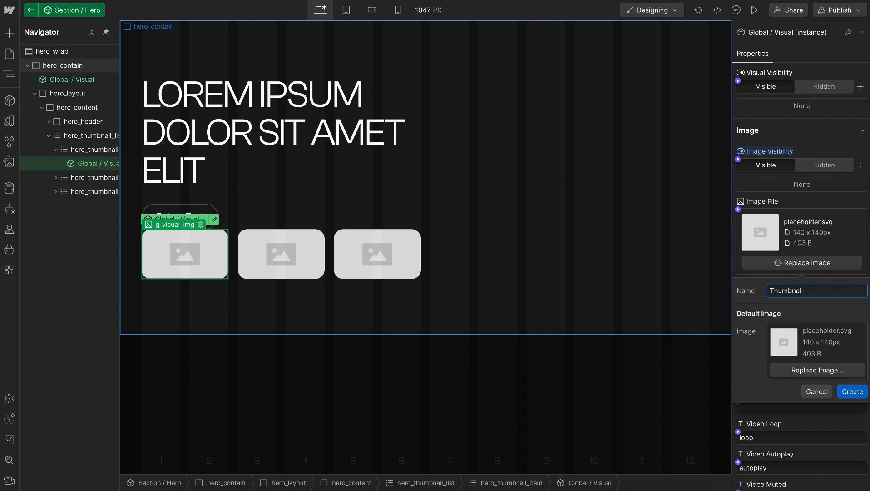
type("humbnails / Image 1")
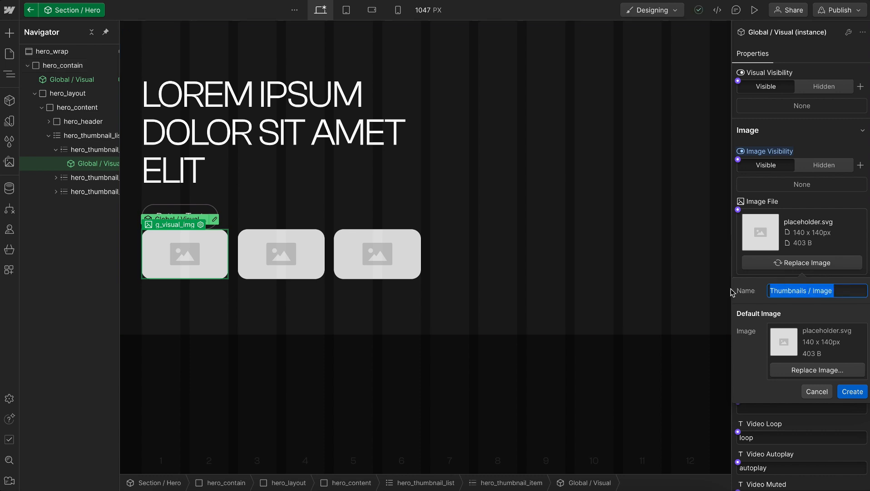
left_click(853, 391)
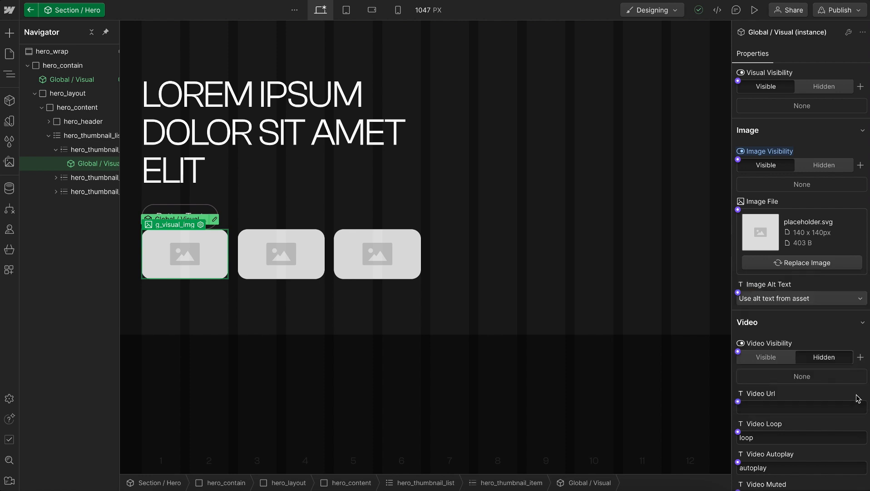
Connect the second thumbnail's Image File to a new component property named "Thumbnails / Image 2"
left_click(254, 259)
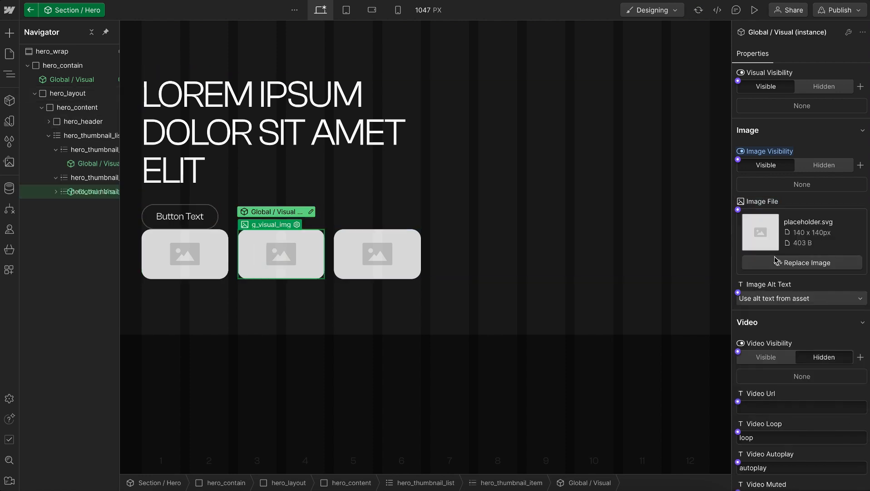
left_click(737, 209)
left_click(799, 227)
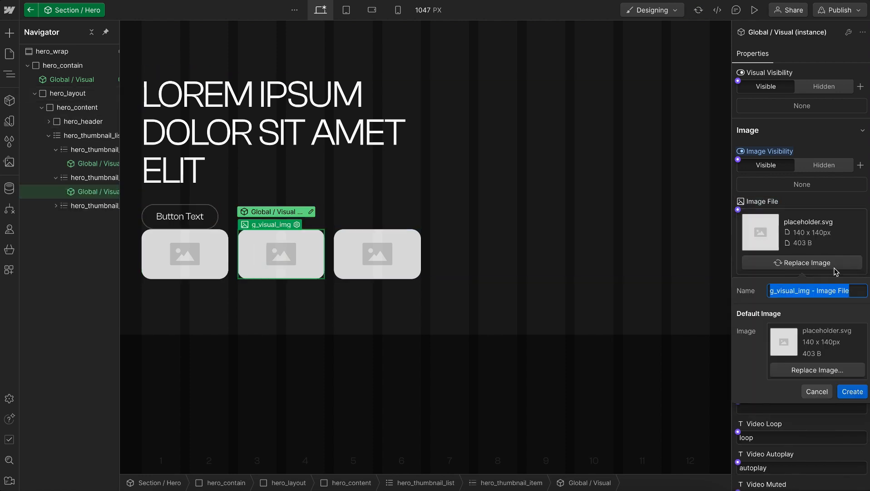
key("Right")
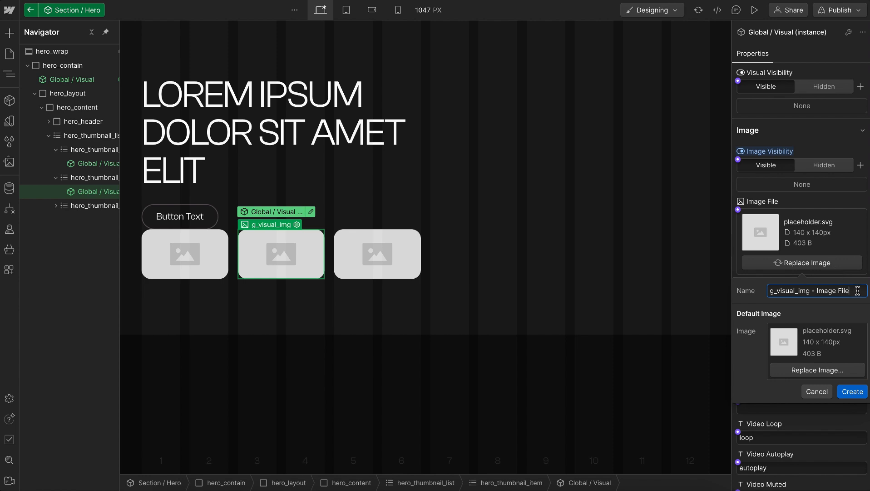
key("ctrl+a")
type("Thu")
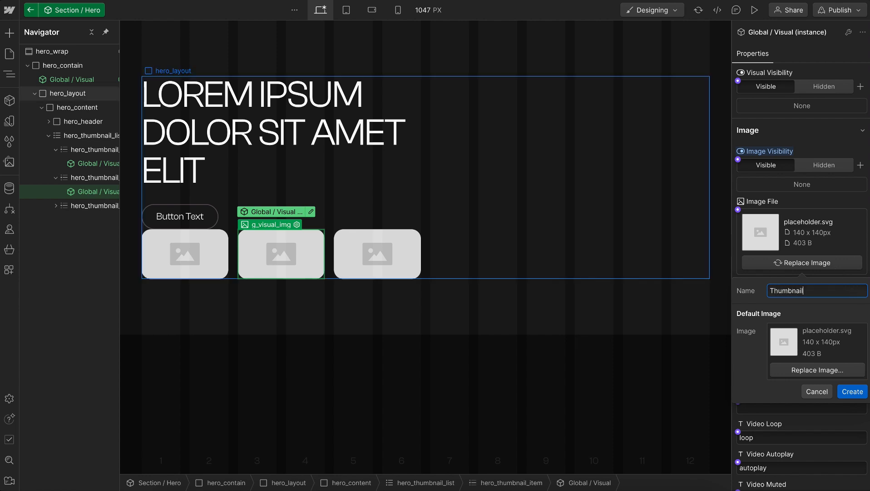
type("mbnails / Image 2")
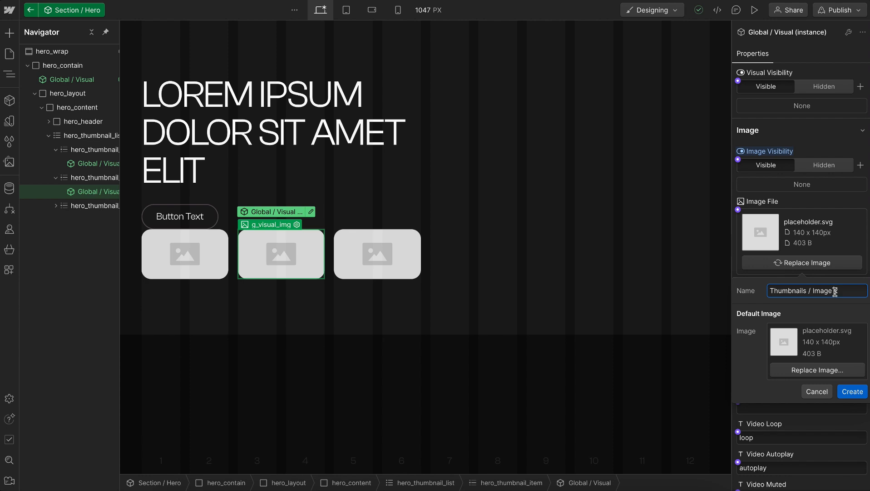
left_click(852, 391)
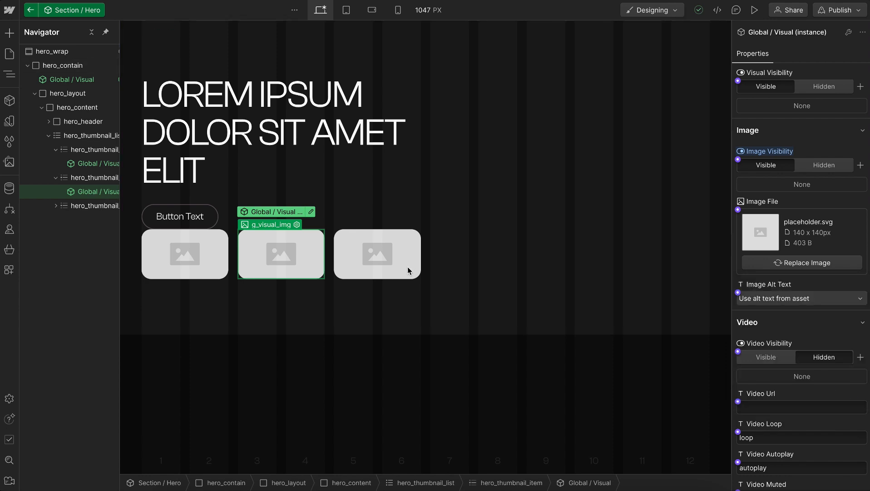
Connect the third thumbnail's Image File to a new component property named "Thumbnails / Image 3"
left_click(408, 270)
left_click(738, 210)
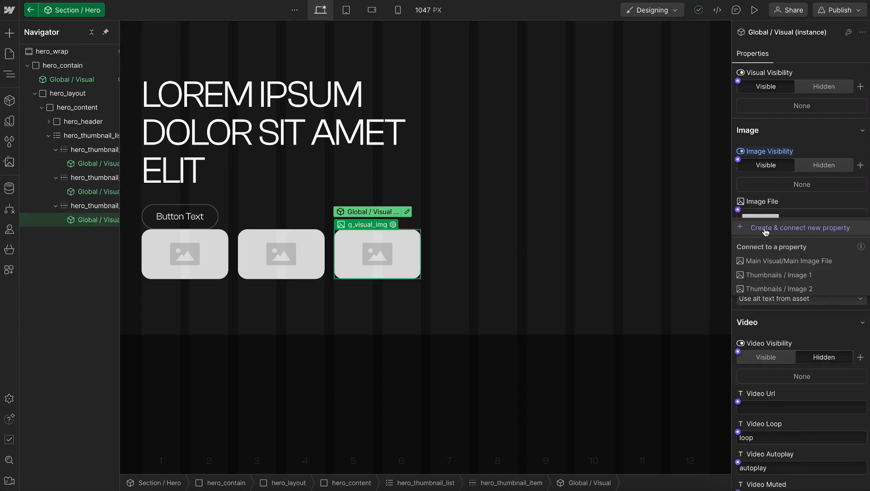
left_click(853, 273)
key("ctrl+a")
type("Thumbnails / Image")
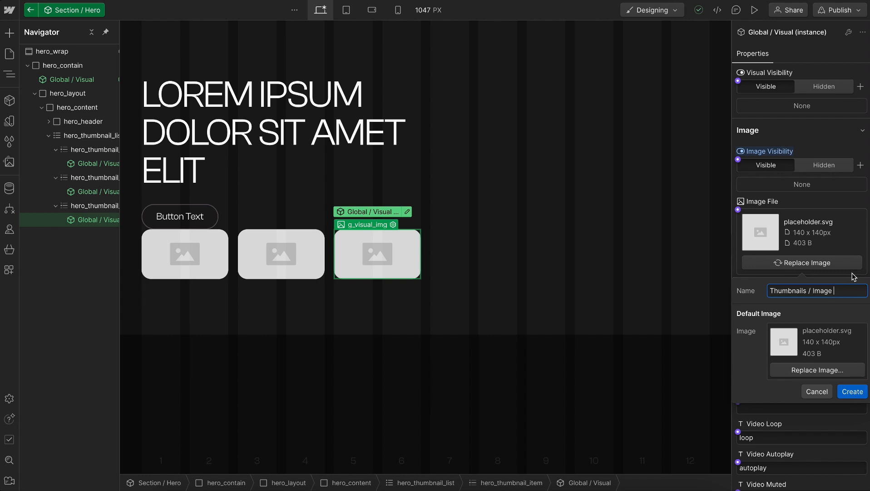
type("3")
left_click(853, 391)
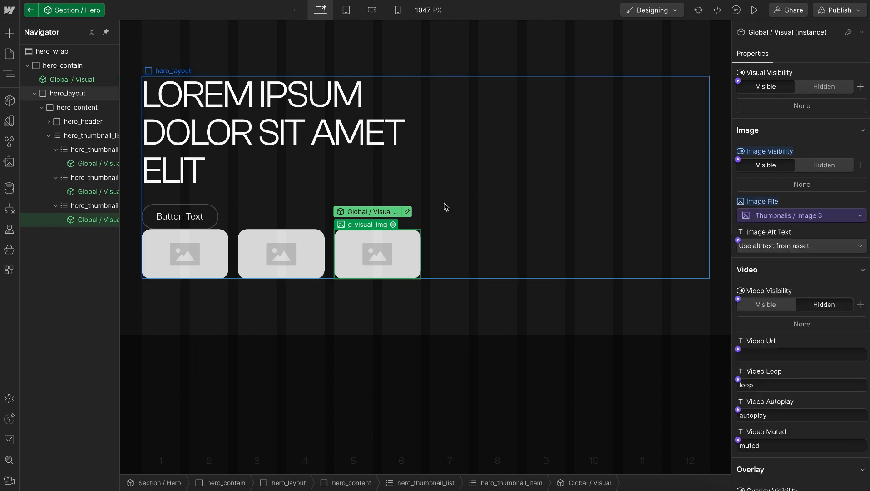
Add a Div Block inside hero_layout after hero_content and give it the class hero_visual_wrap
left_click(520, 184)
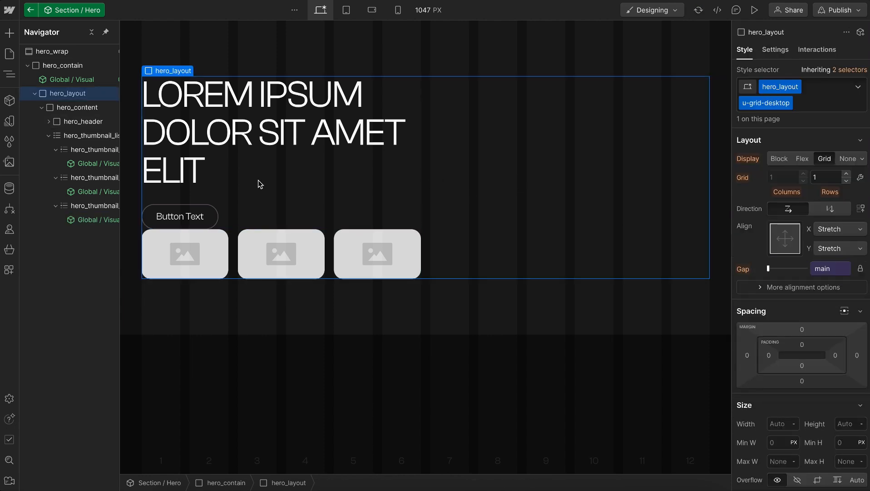
left_click(42, 107)
key("ctrl+k")
type("div")
key("Return")
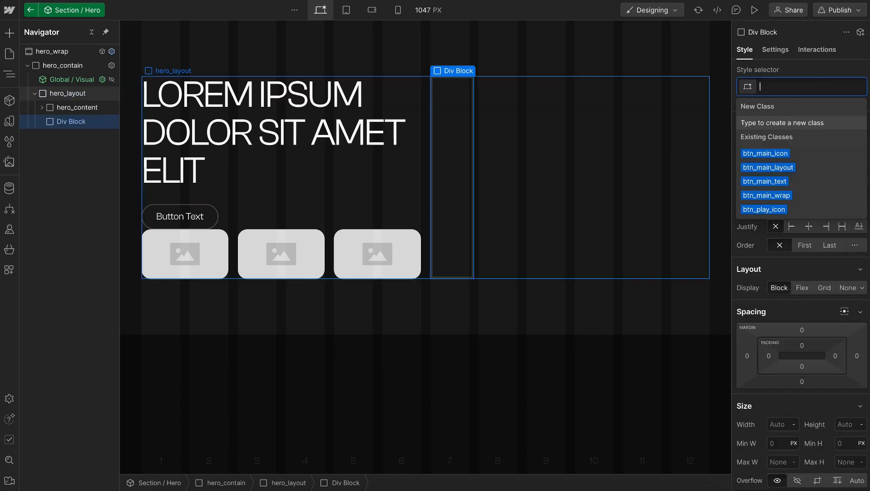
type("hero_visual_wrap")
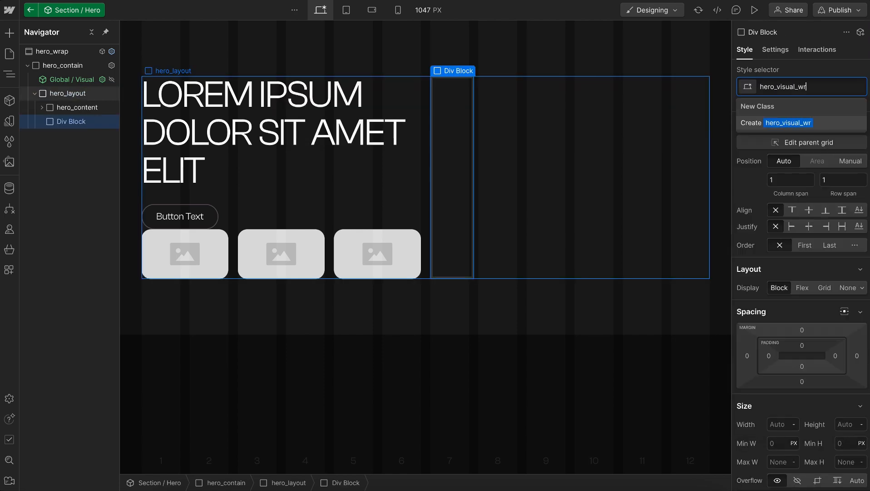
key("Return")
Add the existing u-column-5 class to hero_visual_wrap and bring up its custom properties
type("column")
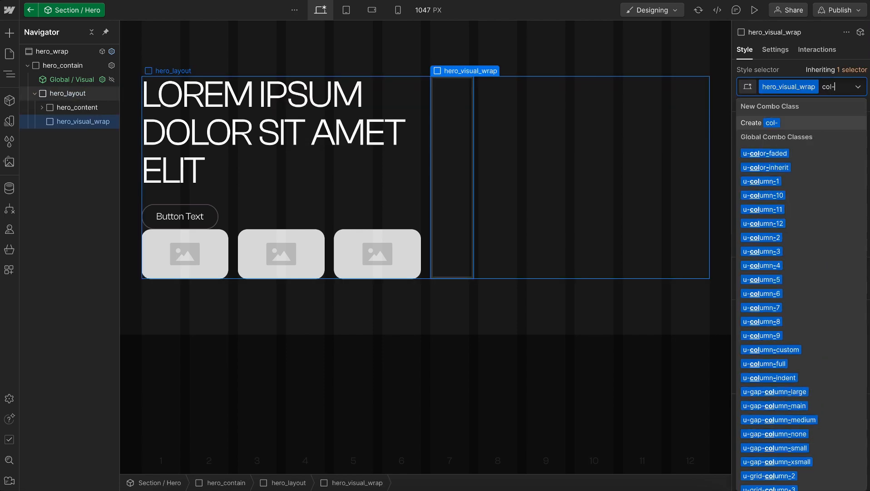
type("-5")
key("Down")
key("Return")
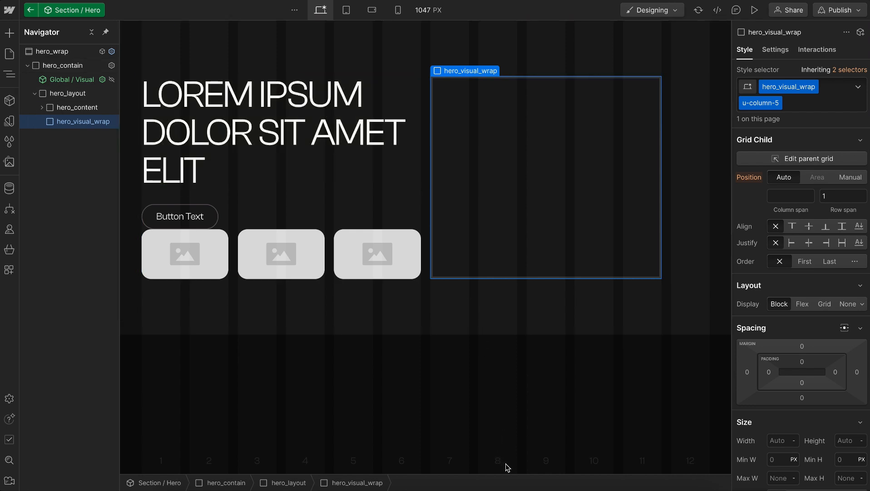
scroll(813, 340, "down", 10)
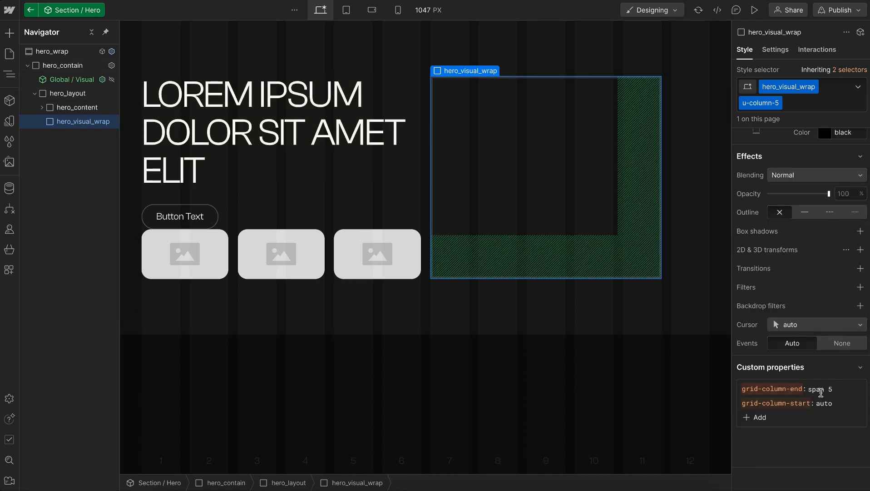
Set the grid-column-start custom property of hero_visual_wrap to 8
left_click(824, 404)
type("8")
key("Return")
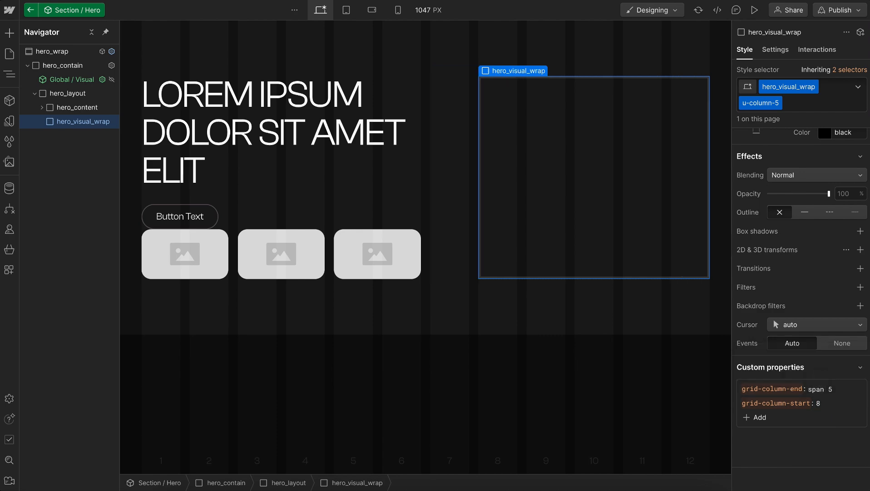
scroll(751, 226, "up", 10)
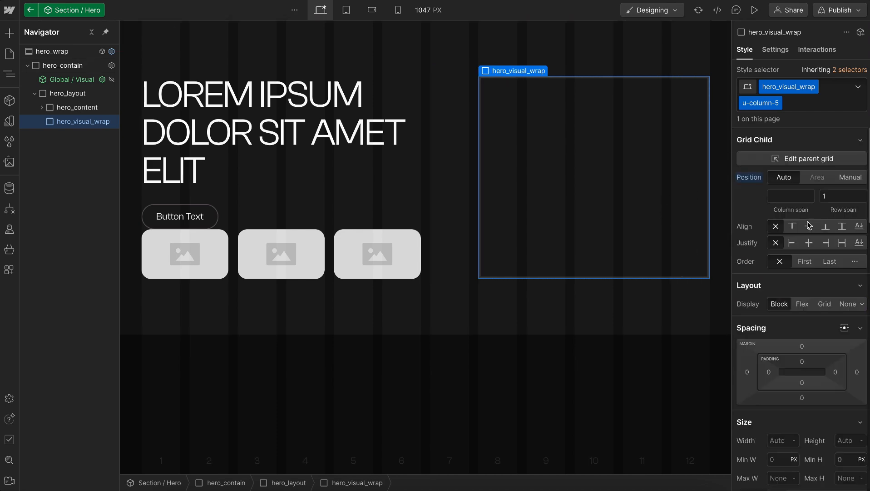
Add a Div Block inside hero_visual_wrap and give it the class hero_visual_ratio
key("ctrl+k")
type("d")
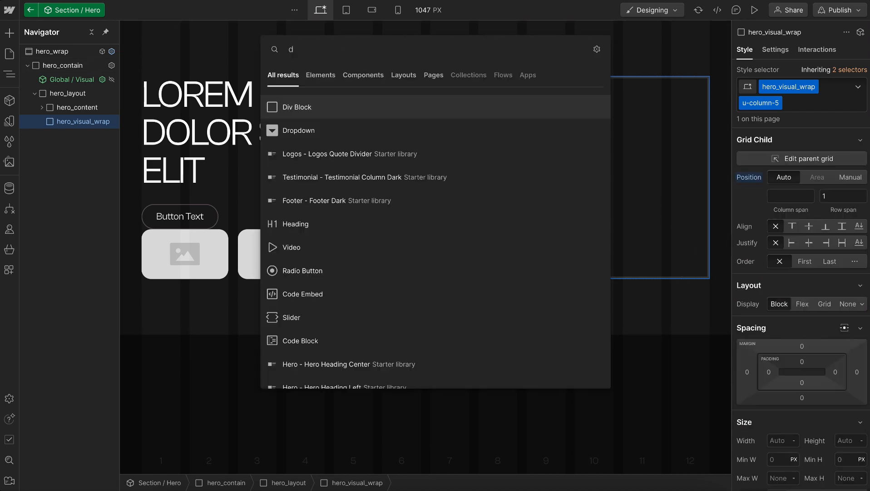
type("iv")
key("Return")
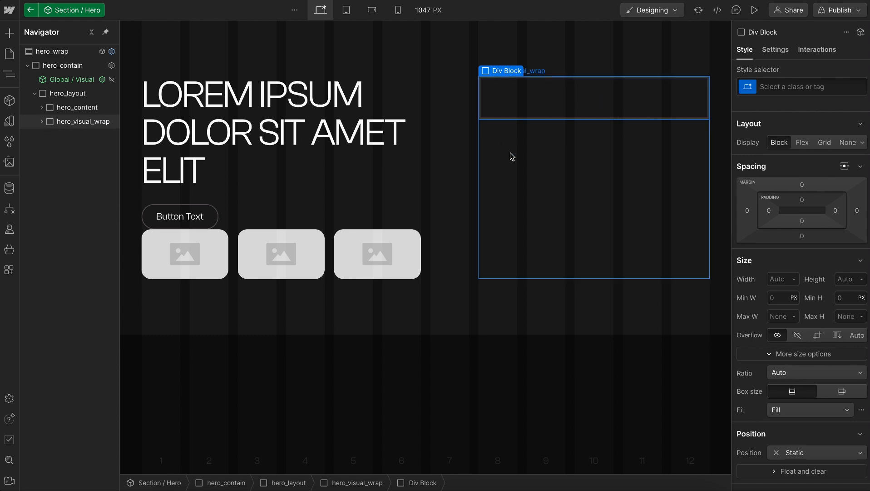
key("Up")
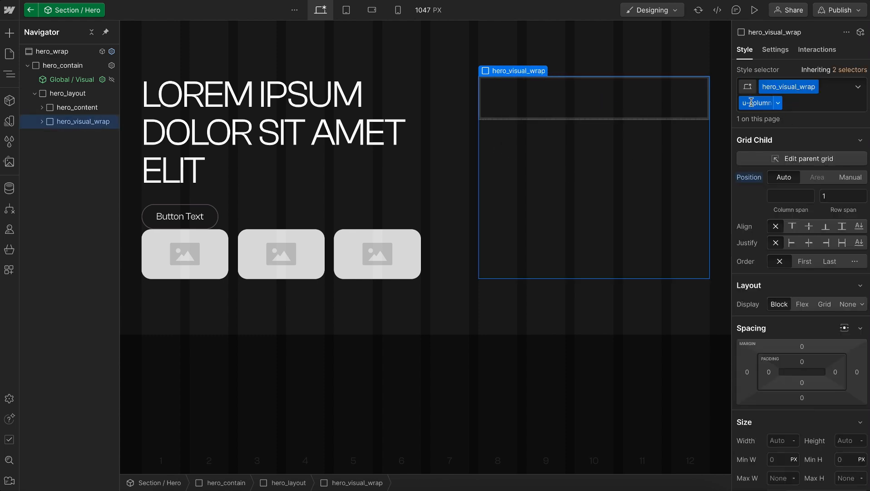
left_click(622, 114)
key("ctrl+Return")
type("hero_visual_")
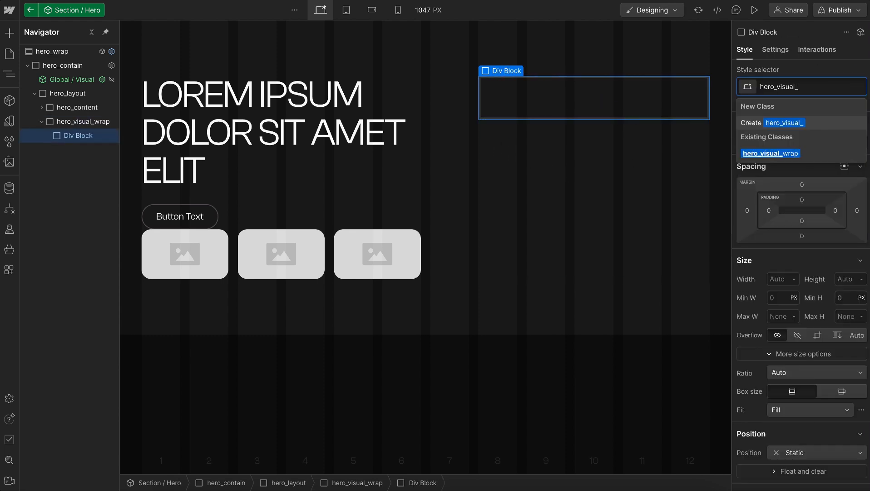
type("ratio")
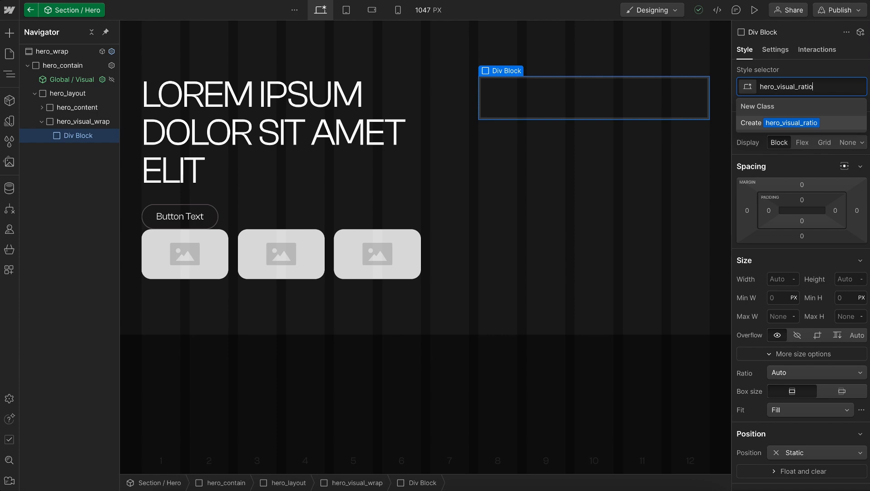
key("Return")
Add the existing u-visual-wrap class to hero_visual_ratio
type("u-vi")
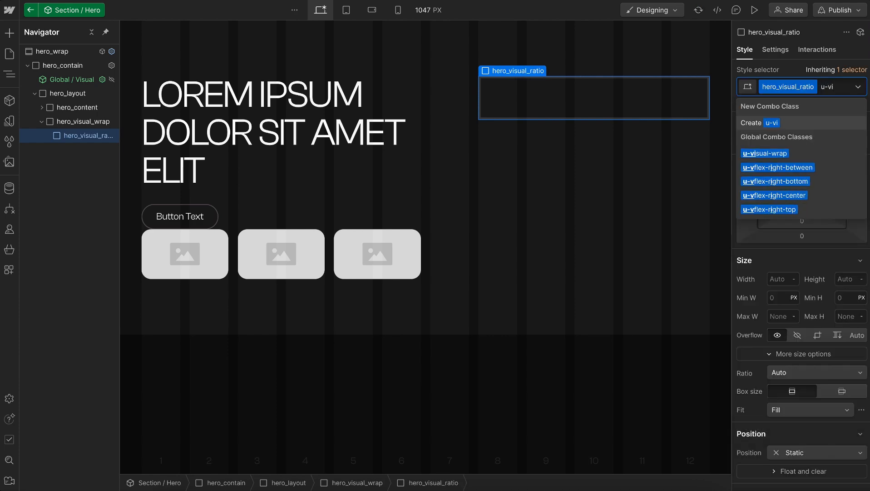
key("Down")
key("Return")
key("Escape")
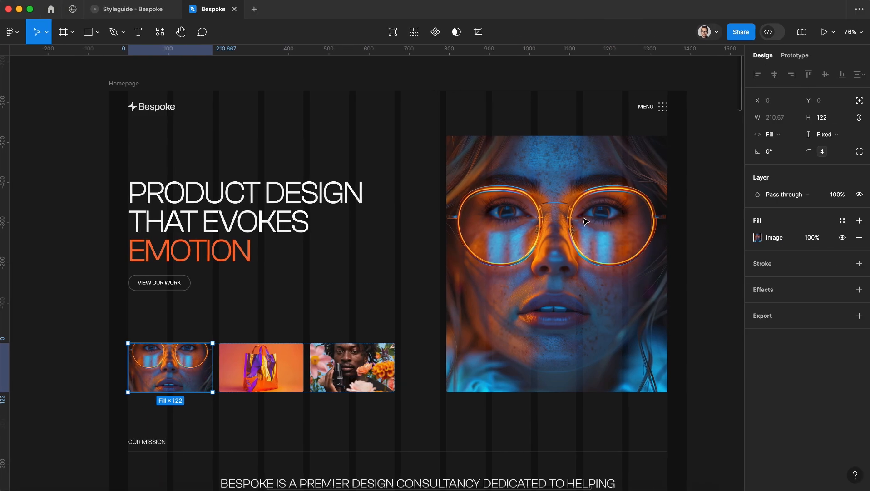
Check the main hero image in the Figma design and set hero_visual_ratio to a custom aspect ratio of 5.5 : 6.3
left_click(584, 221)
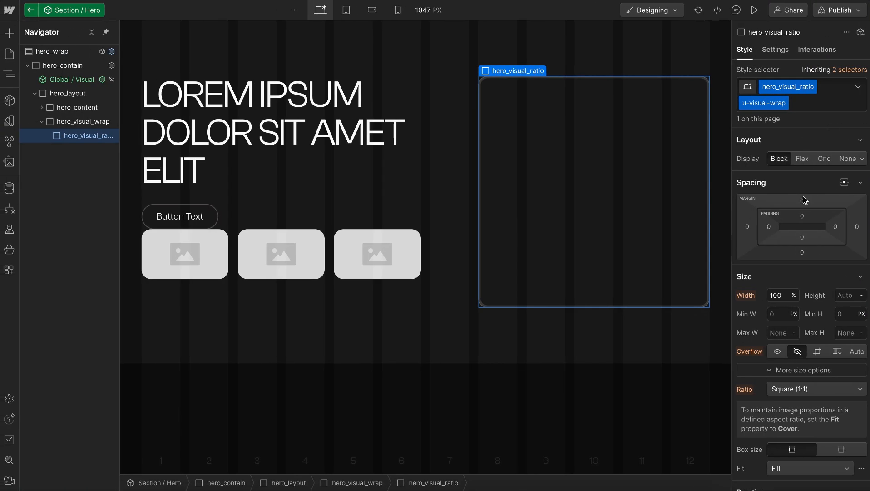
scroll(806, 318, "down", 2)
left_click(803, 304)
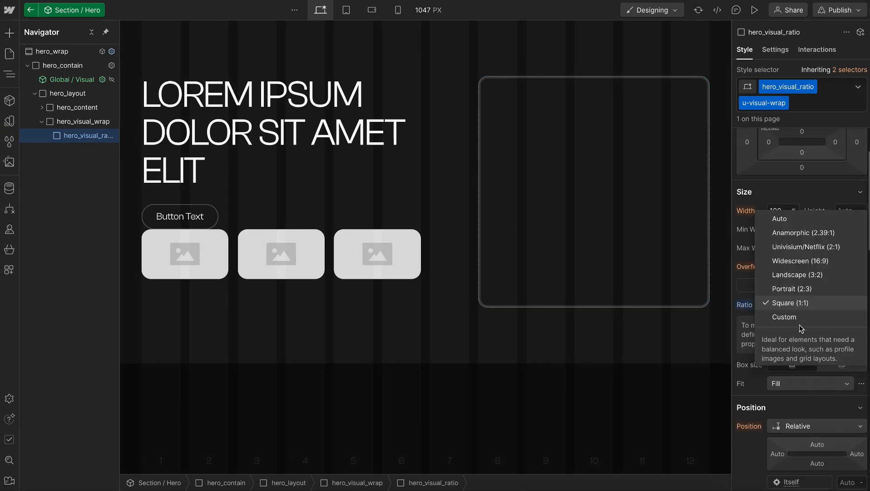
left_click(800, 317)
left_click(792, 323)
type("5")
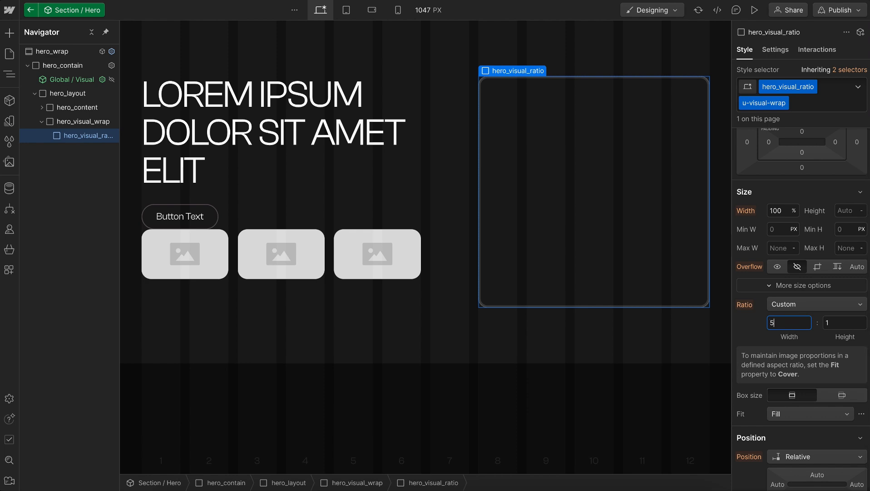
type(".5")
left_click(837, 323)
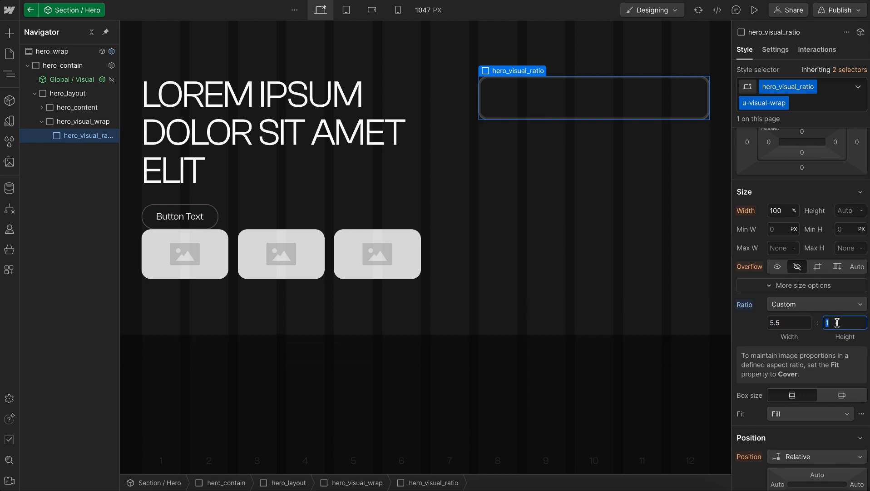
type("6.3")
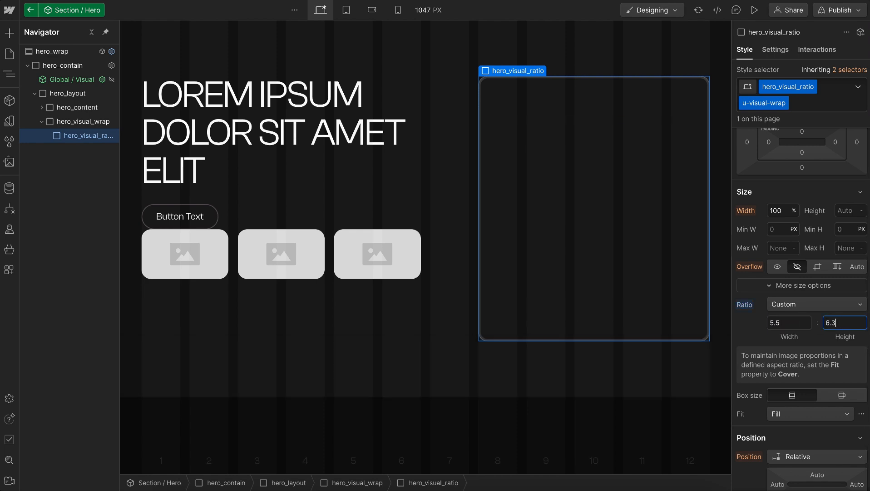
key("Return")
Move the Global / Visual component instance into hero_visual_ratio and set its Visual Visibility to Visible
key("ctrl+k")
key("Escape")
left_click(66, 80)
left_click_drag(86, 110, 86, 138)
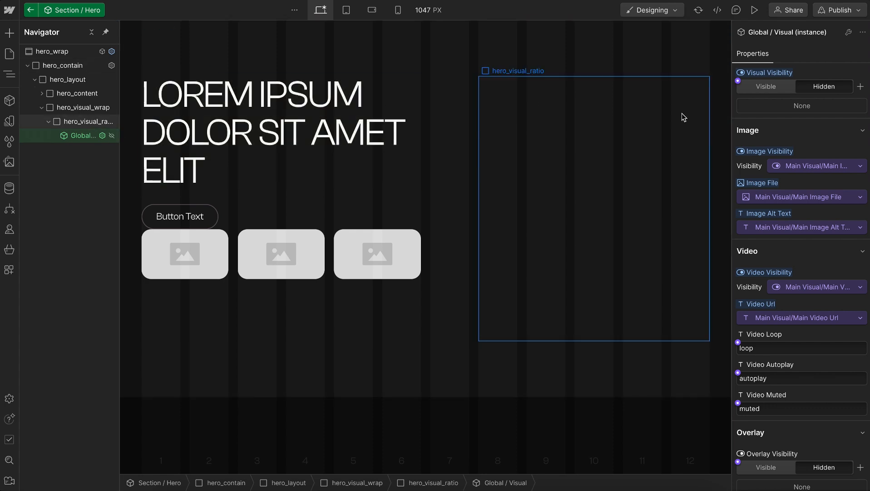
left_click(765, 87)
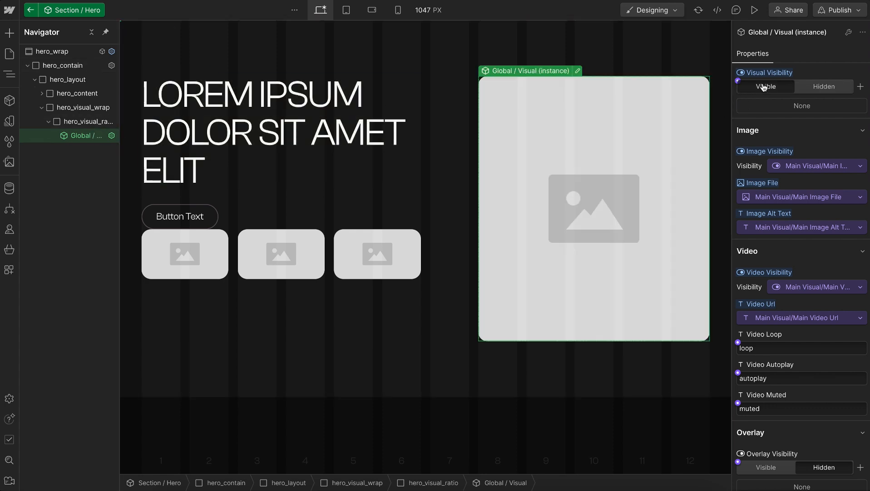
Inspect the nesting and style settings of hero_layout, hero_content, hero_visual_wrap and hero_visual_ratio
left_click(86, 121)
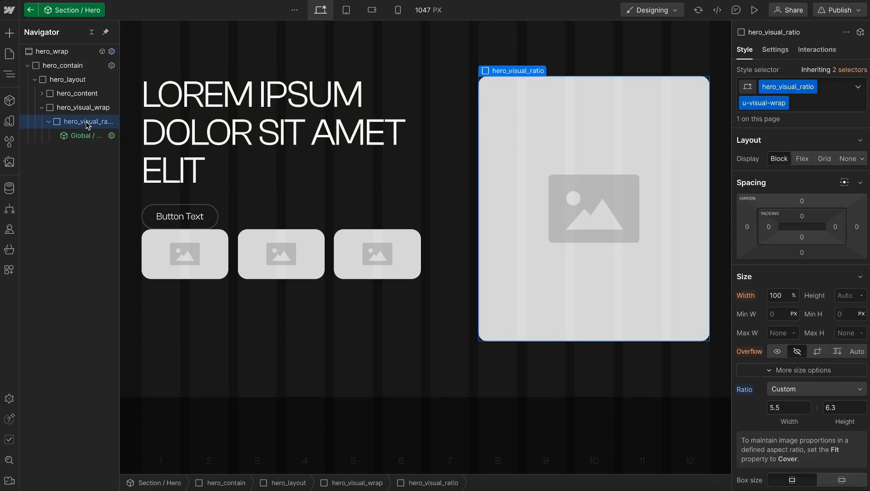
left_click(467, 192)
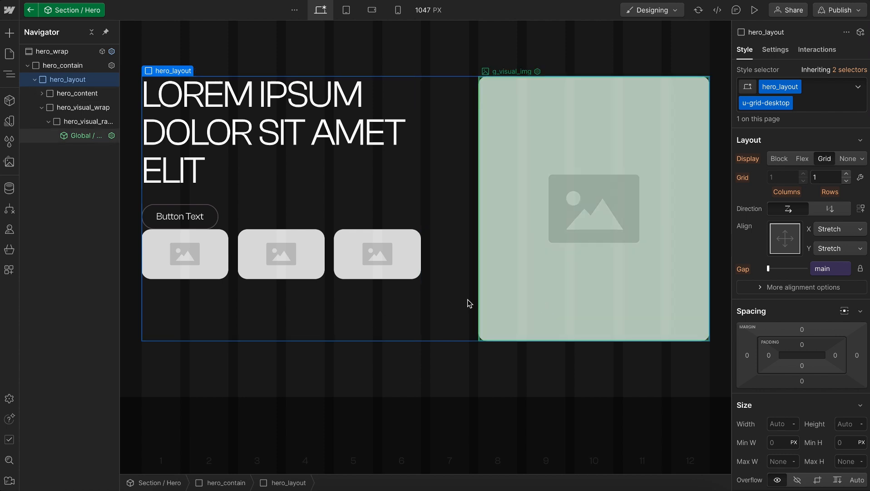
left_click(377, 291)
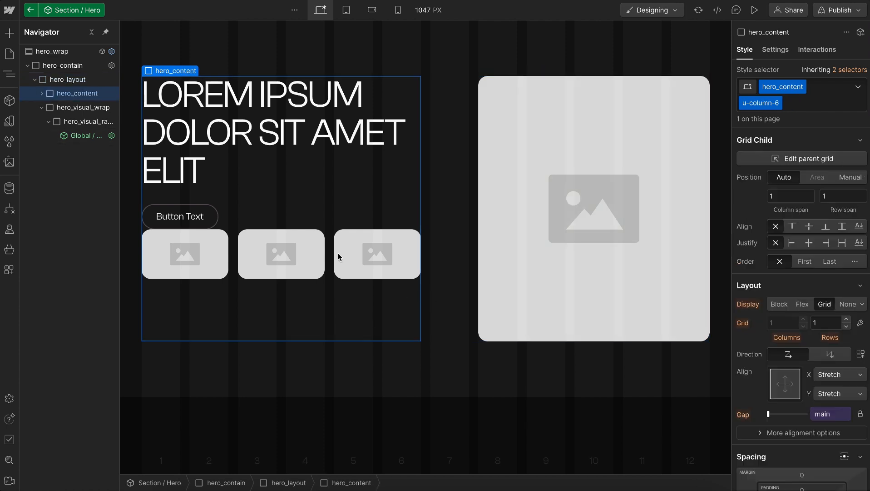
left_click(64, 109)
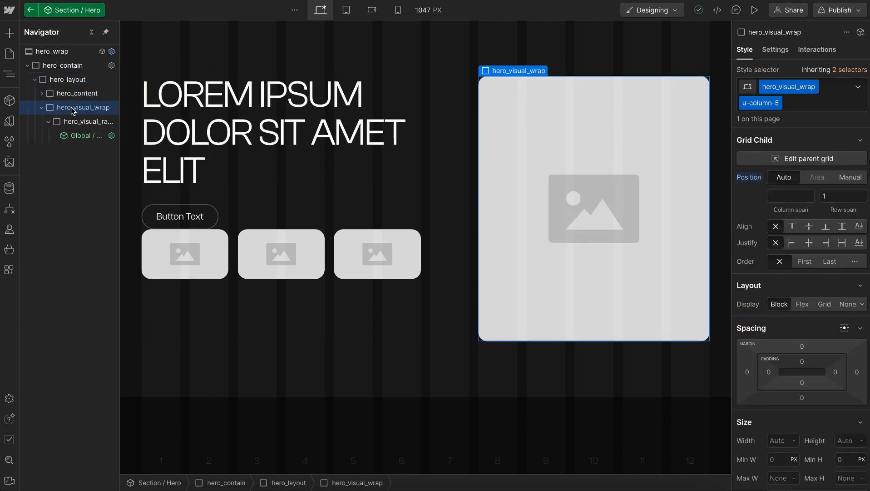
left_click(91, 121)
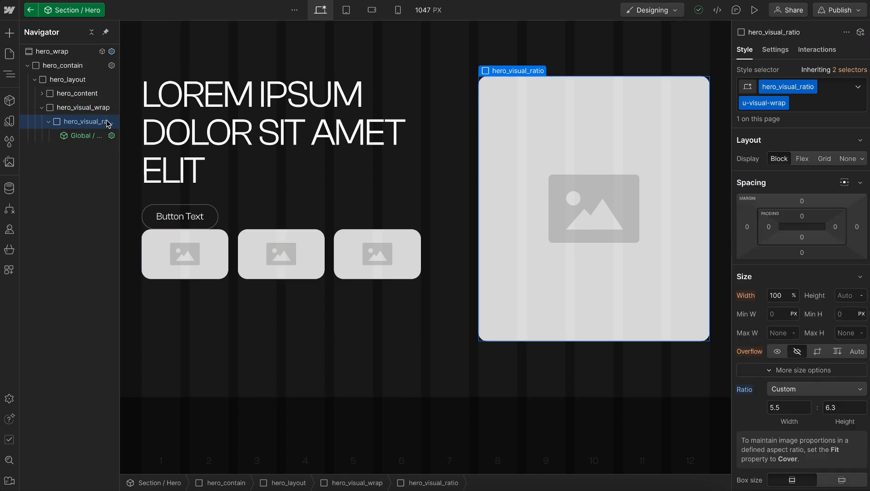
left_click(99, 109)
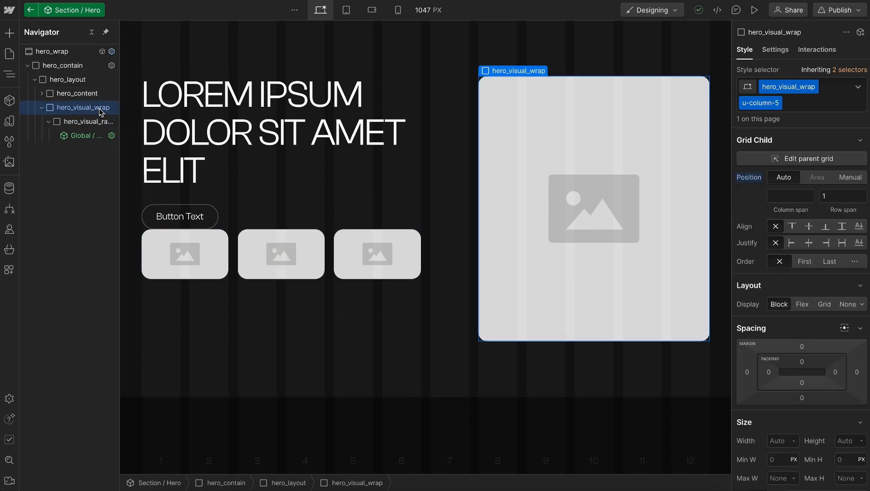
Set the height to 100% on the base hero_visual_ratio class alone and return to the combined class selection
left_click(86, 121)
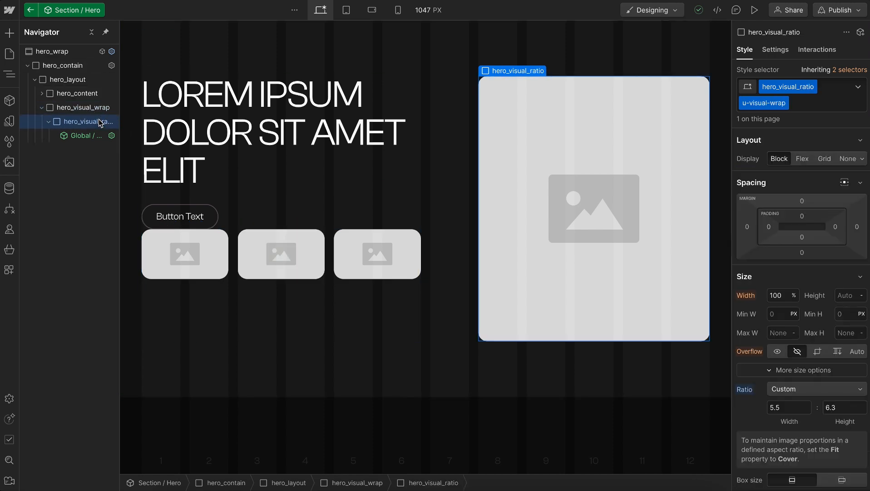
left_click(859, 74)
left_click(790, 155)
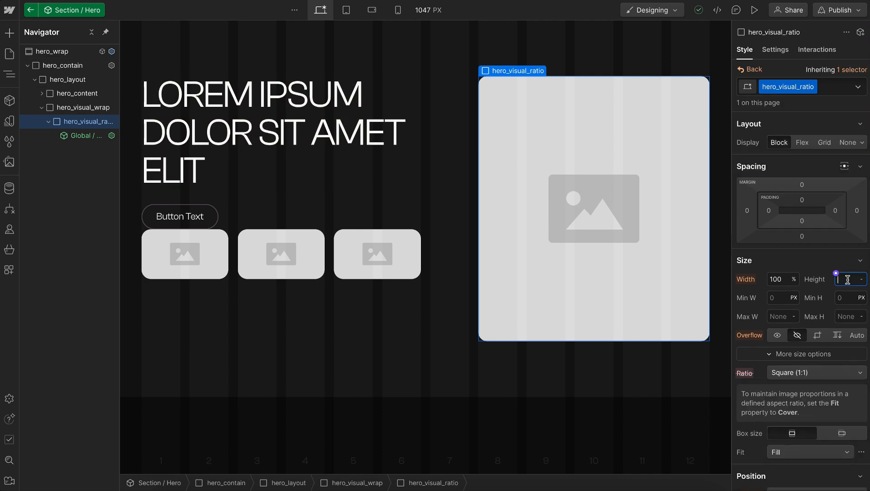
left_click(750, 69)
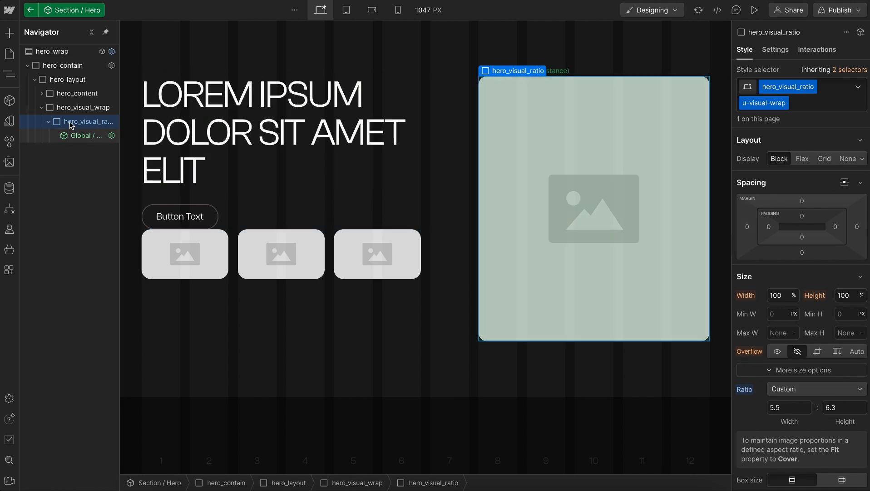
Check the hero's content column in the Figma design and add the existing u-vflex-stretch-top class to hero_content
left_click(48, 121)
left_click(44, 111)
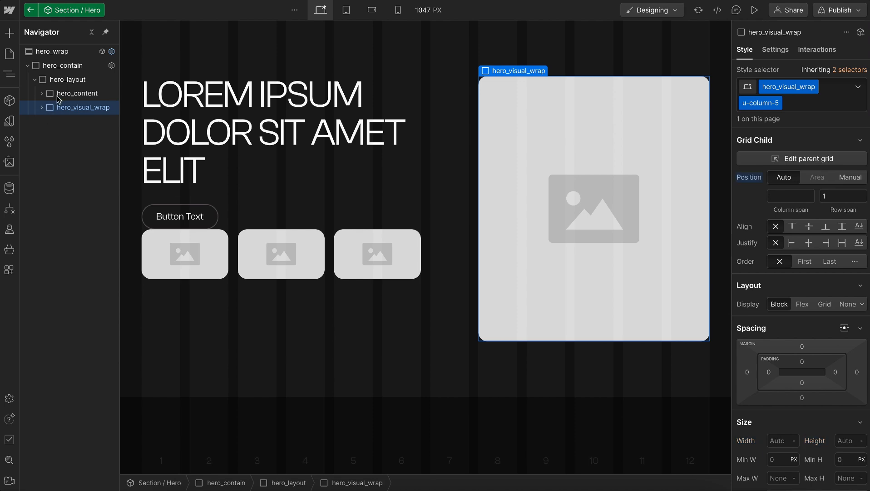
left_click(252, 201)
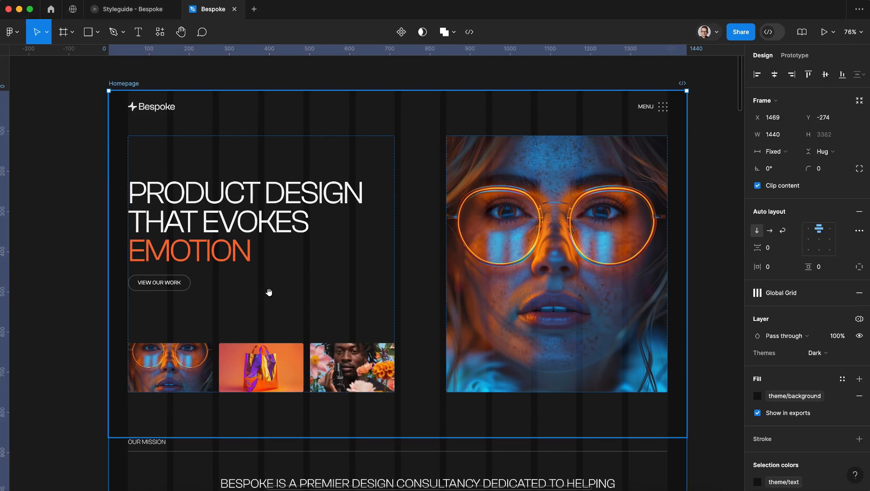
double_click(271, 295)
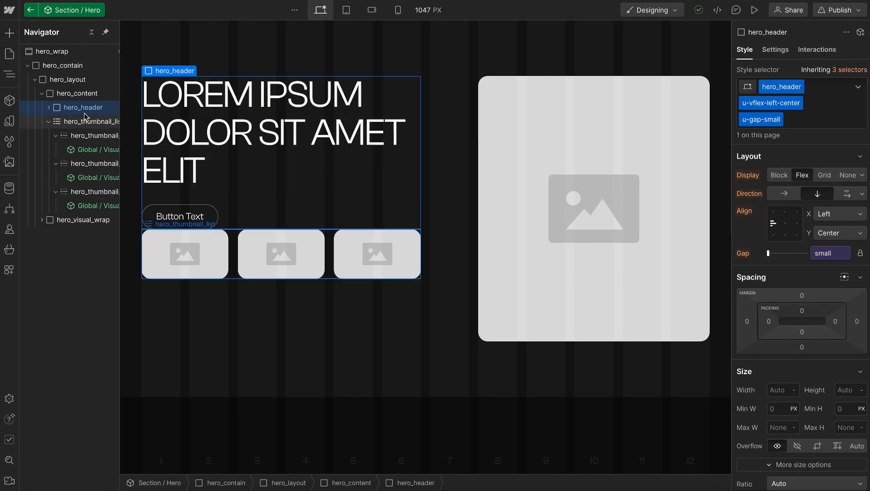
left_click(86, 94)
key("ctrl+Return")
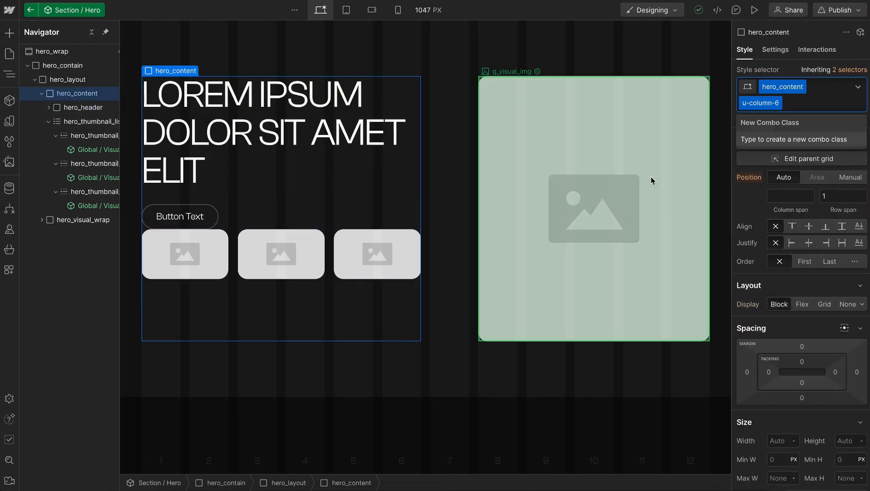
type("v-s-")
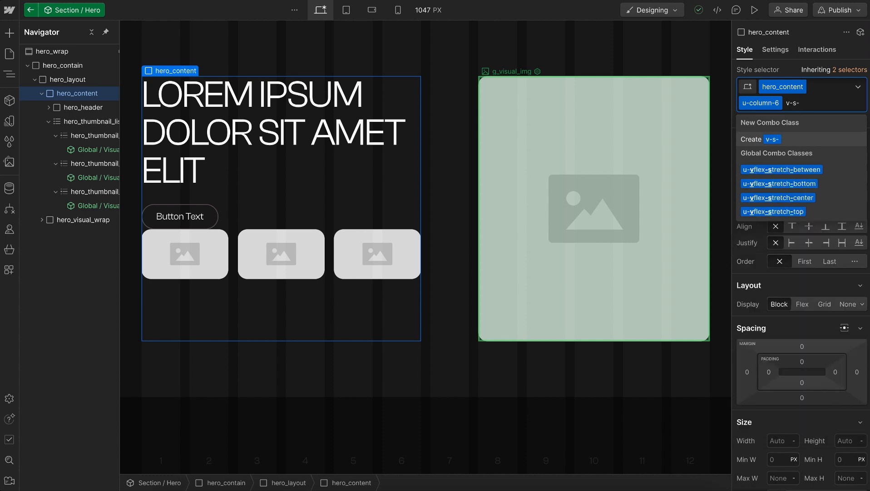
type("t")
key("Down")
key("Return")
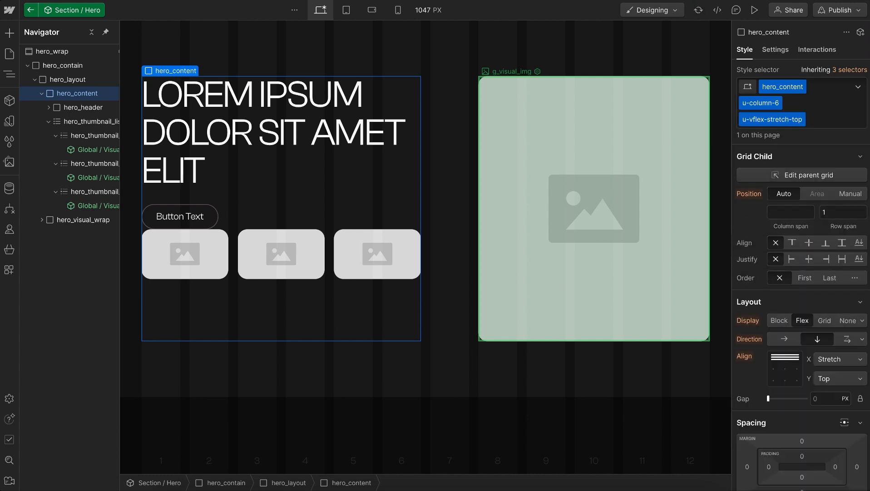
Add the existing u-flex-grow class to hero_header and collapse hero_thumbnail_list in the element tree
left_click(101, 108)
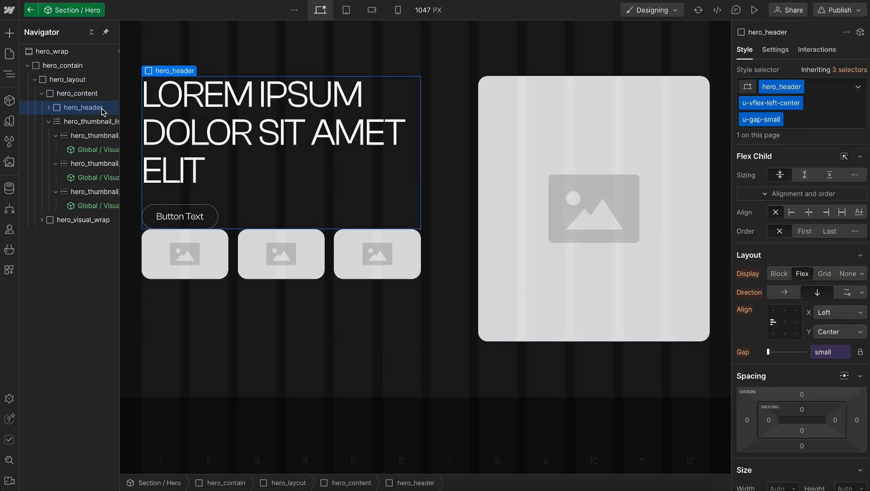
key("ctrl+Return")
type("grow")
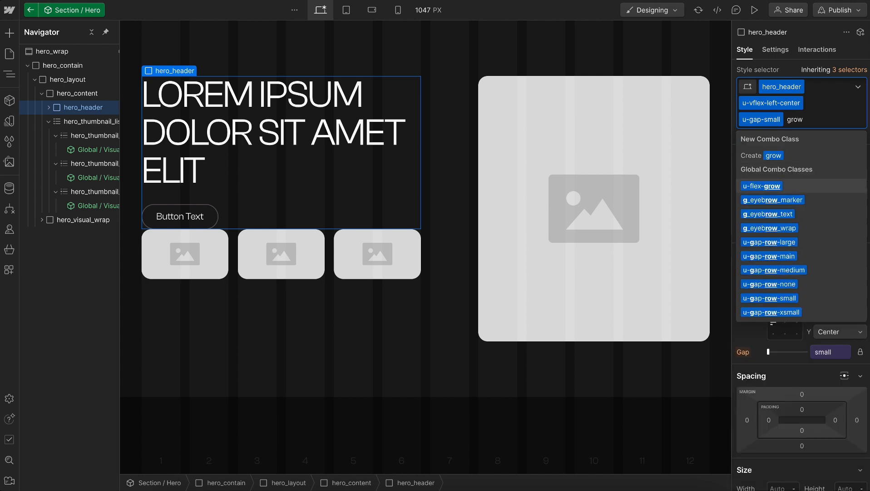
key("Return")
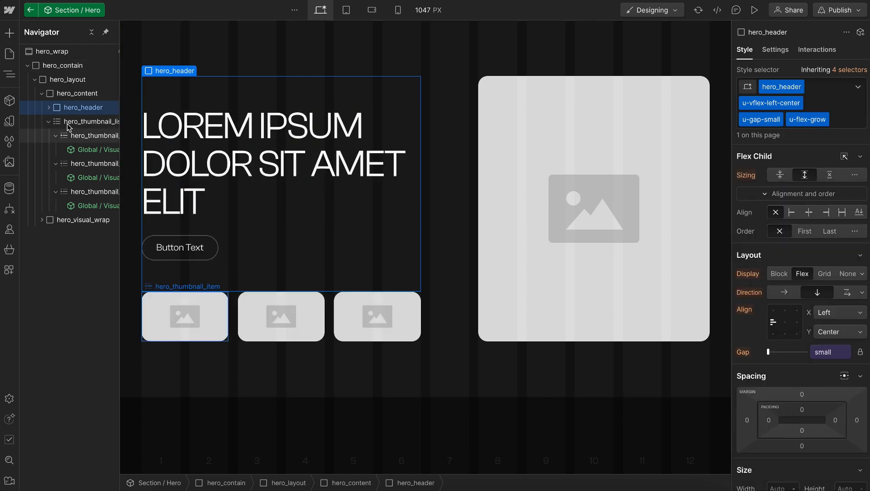
left_click(48, 121)
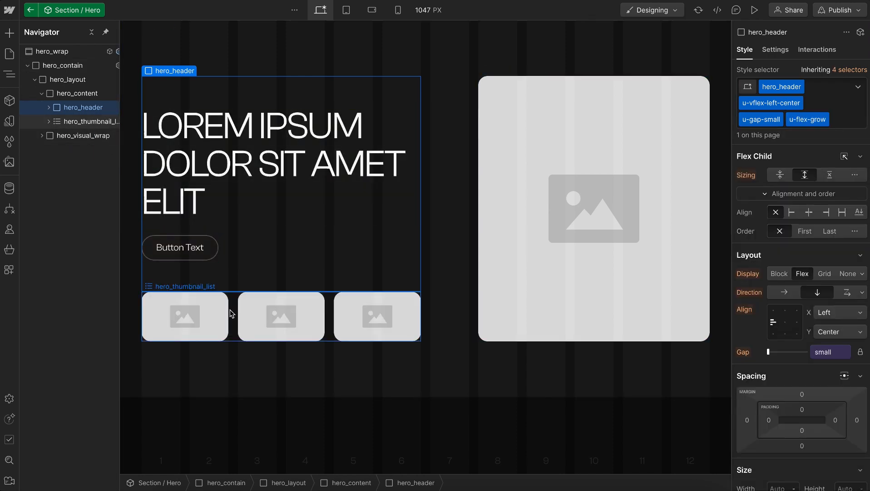
Add the existing u-gap-small class to hero_content and check the hero layout at the tablet breakpoint before returning to desktop
left_click(84, 93)
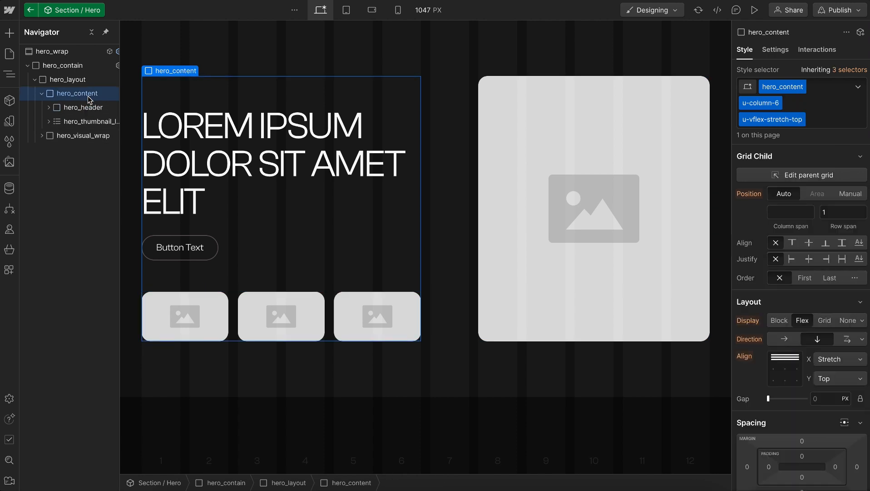
key("ctrl+Return")
type("gap-sm")
key("Down")
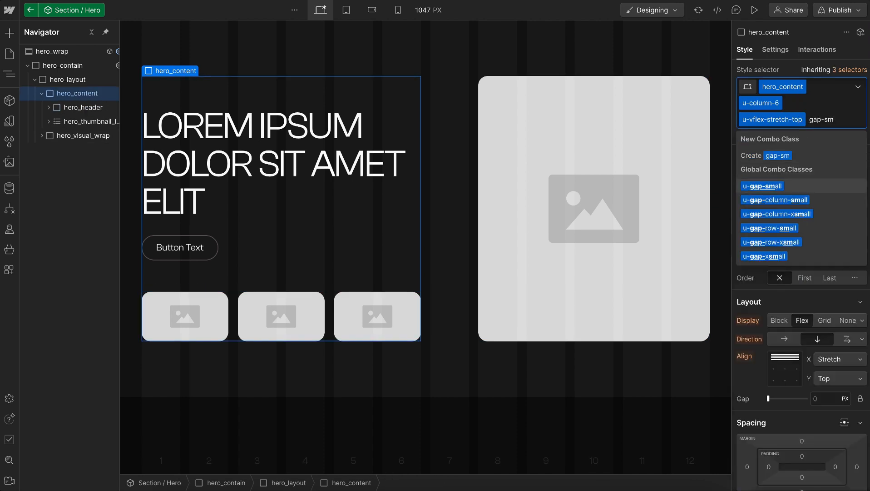
key("Return")
left_click(252, 257)
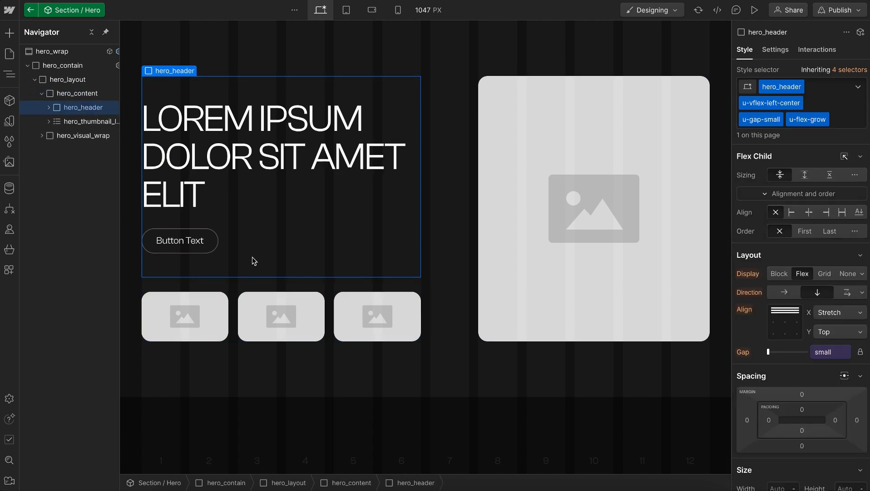
left_click(346, 10)
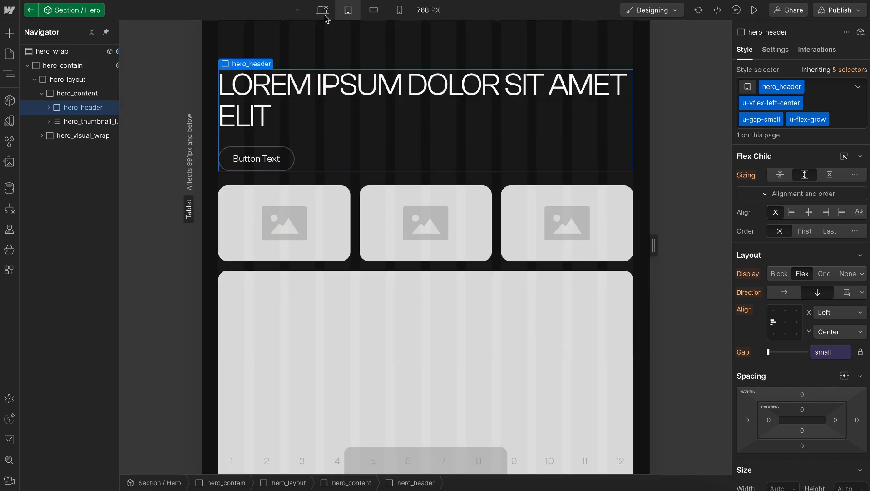
left_click(325, 15)
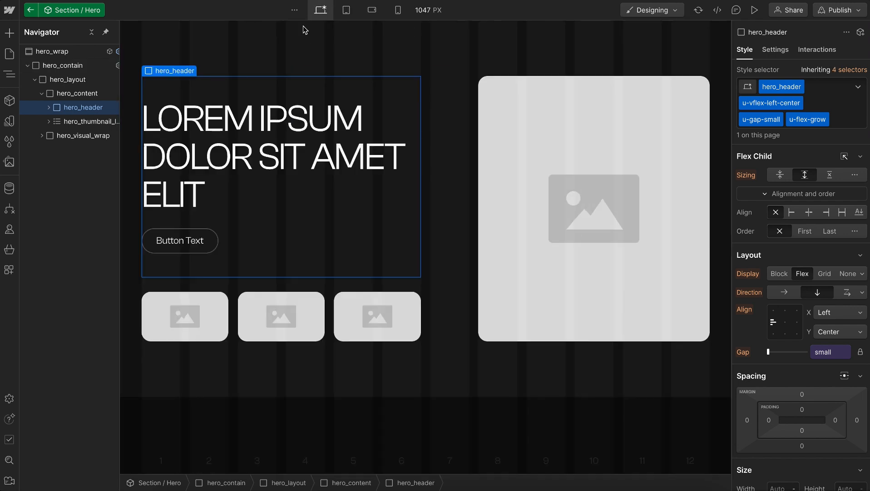
Set 1-hero-image.jpg as the default image of the Hero component's Image 1 thumbnail property
left_click(70, 51)
left_click(852, 49)
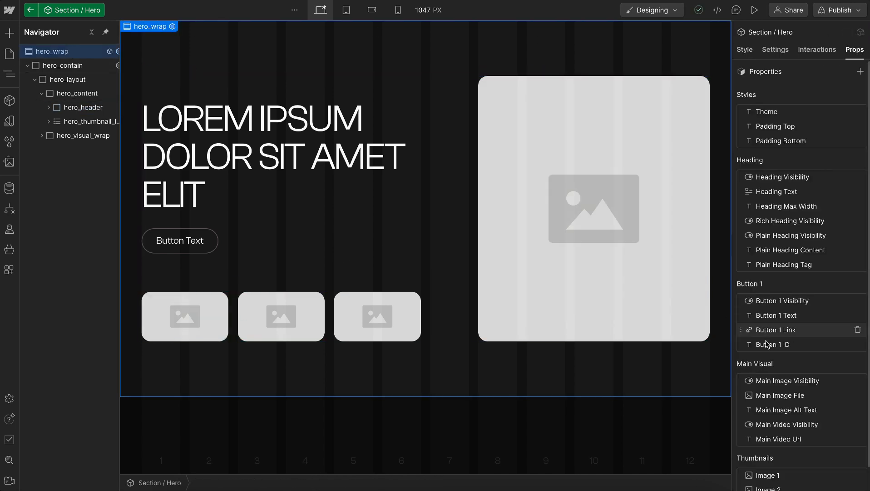
scroll(795, 334, "down", 1)
left_click(795, 454)
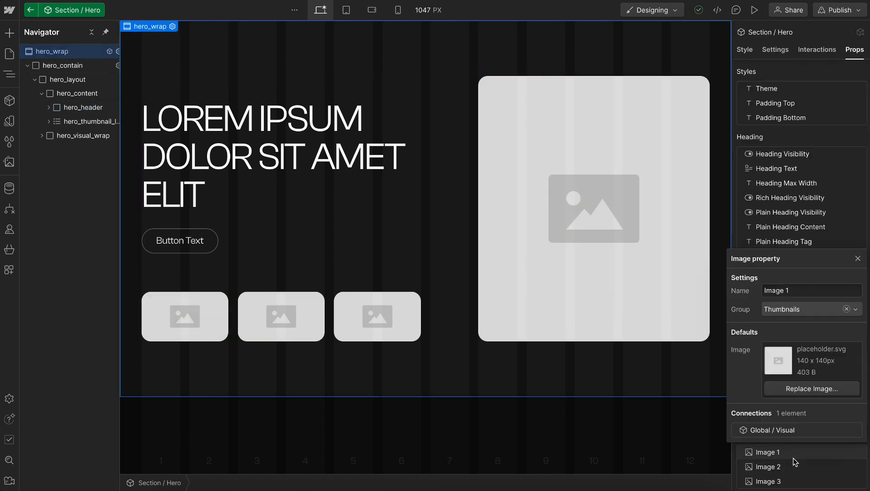
left_click(788, 387)
left_click(44, 127)
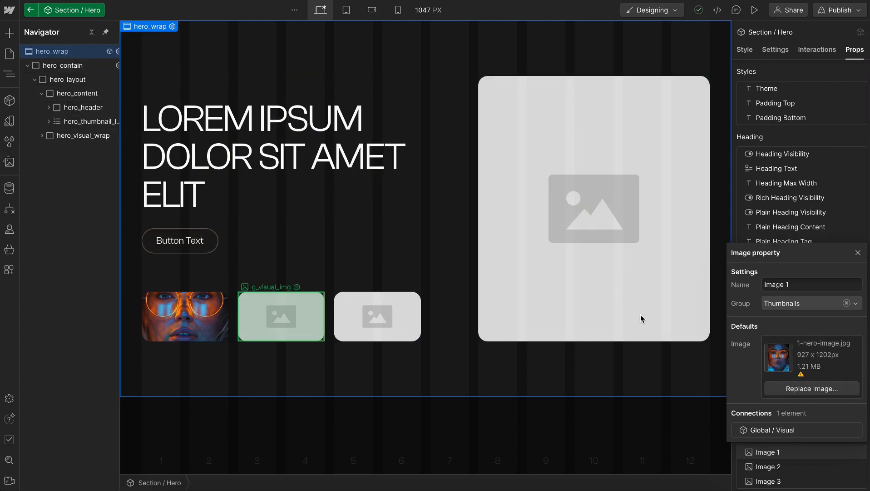
Set 2-hero-image.jpg as the default image of the Hero component's Image 2 thumbnail property
left_click(281, 316)
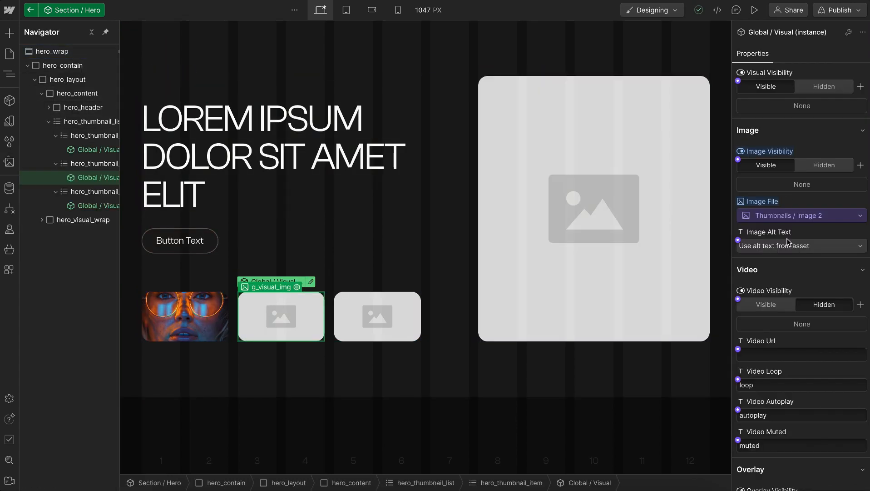
left_click(70, 54)
scroll(813, 282, "down", 1)
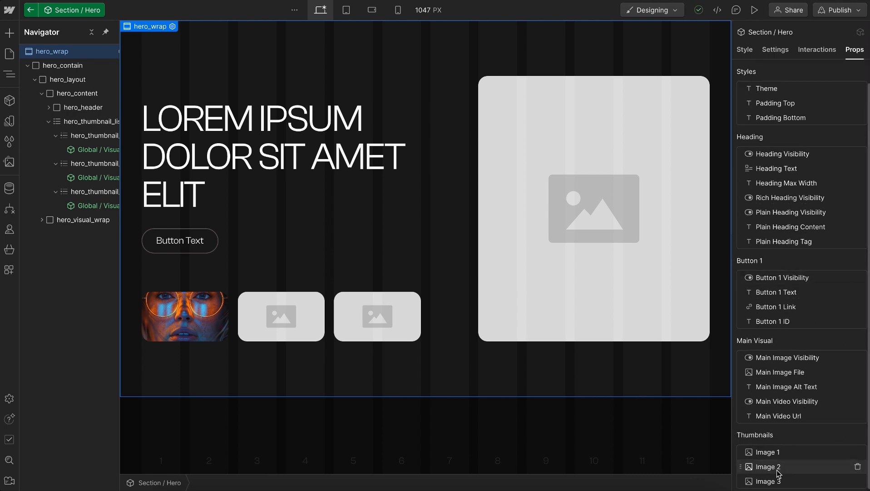
left_click(778, 471)
left_click(812, 403)
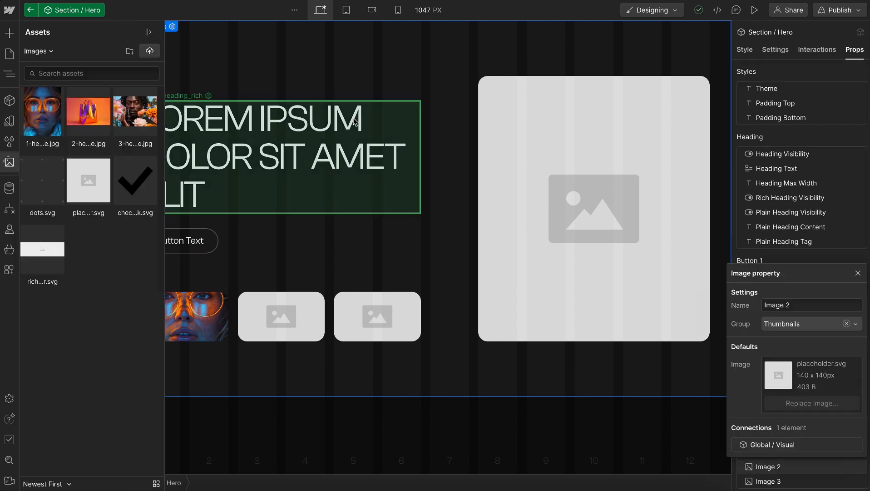
left_click(88, 112)
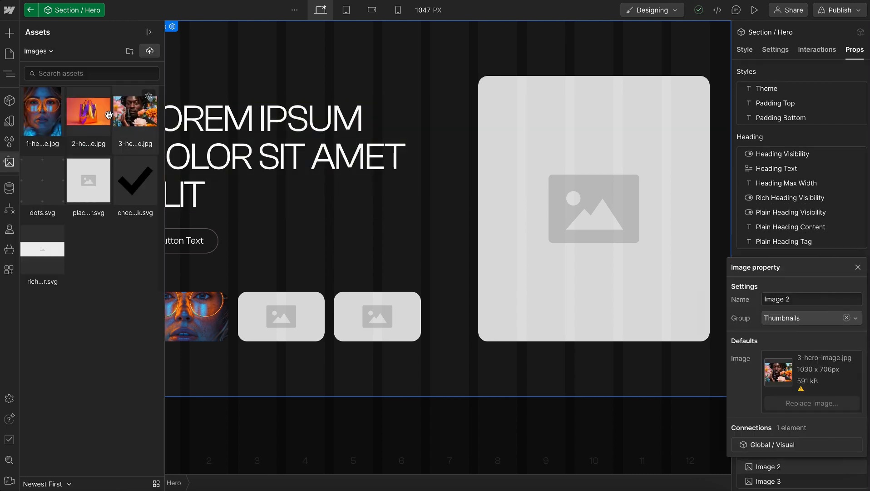
Set the third hero photo from the assets as the default image of the Image 3 thumbnail property
left_click(806, 247)
left_click(795, 482)
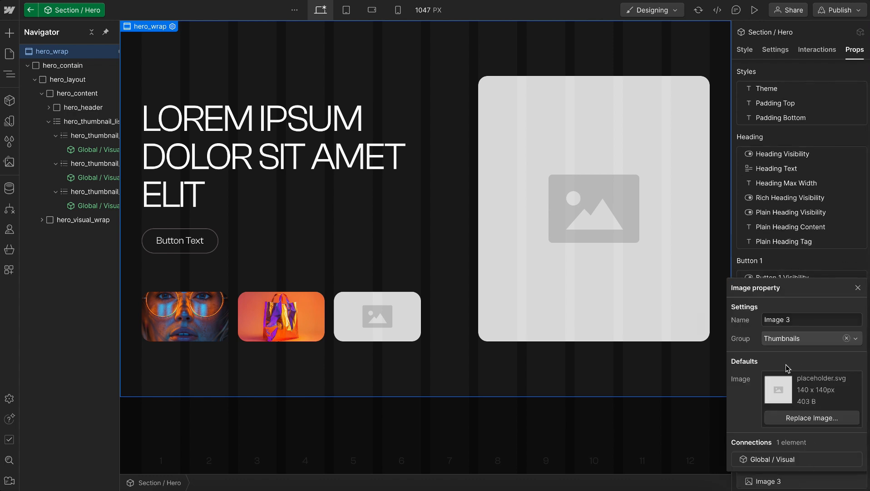
left_click(798, 416)
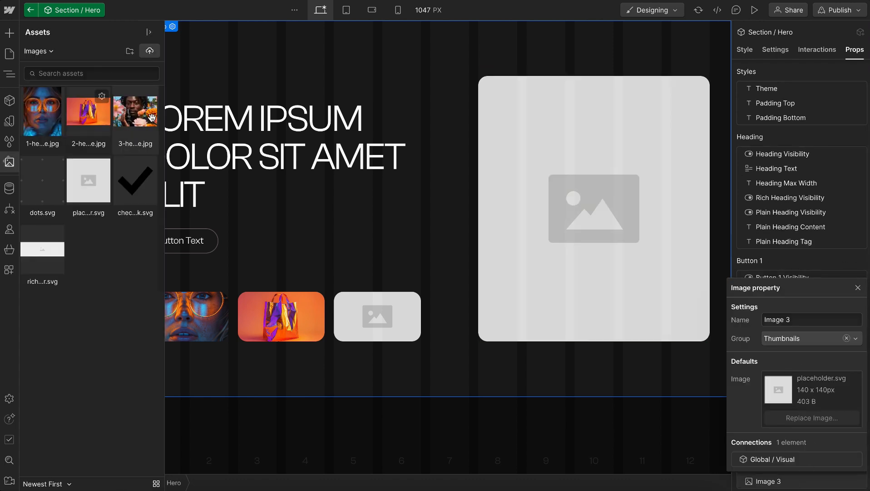
left_click(152, 117)
left_click(812, 241)
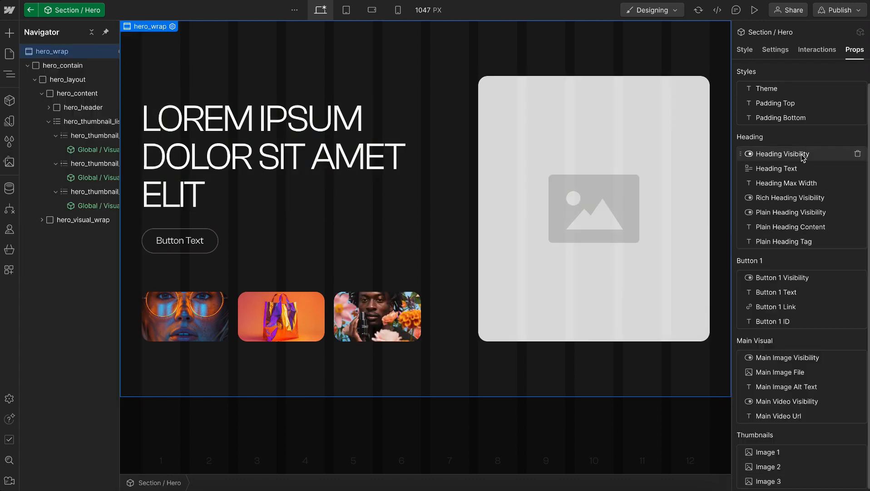
Replace the default rich text of the Heading Text property with "Product design that evokes emotion"
left_click(768, 168)
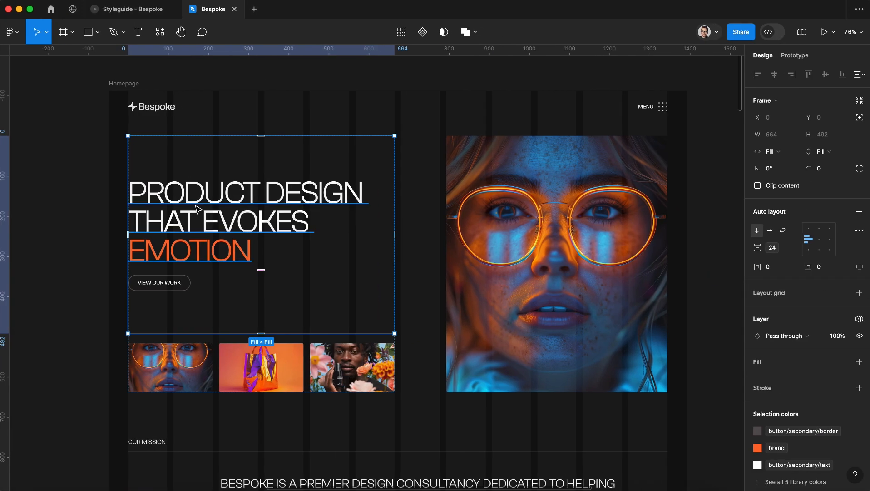
double_click(276, 186)
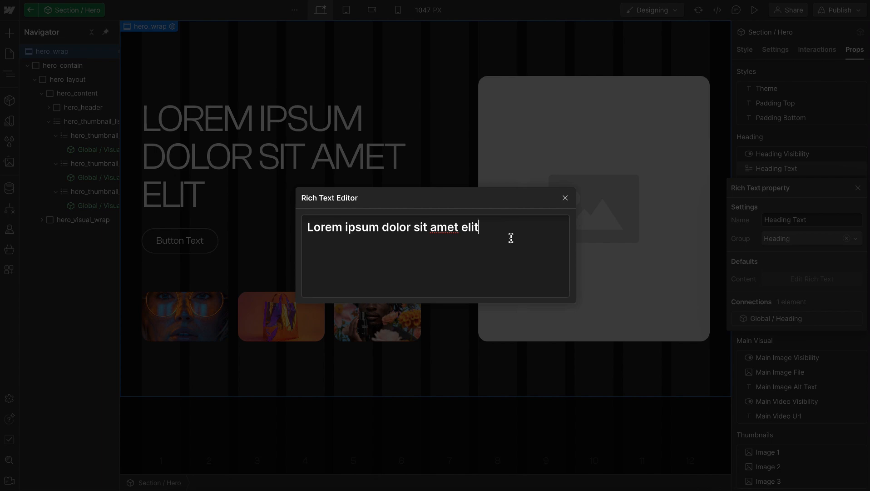
left_click_drag(511, 238, 298, 226)
type("Product design that evokes emotion")
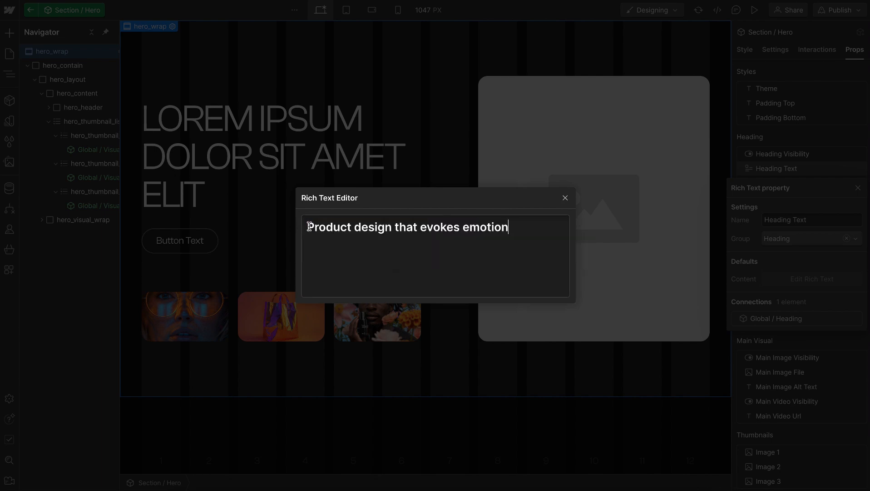
Make the word "emotion" bold, format the whole heading as H1, and close the rich text editor
left_click_drag(516, 229, 469, 228)
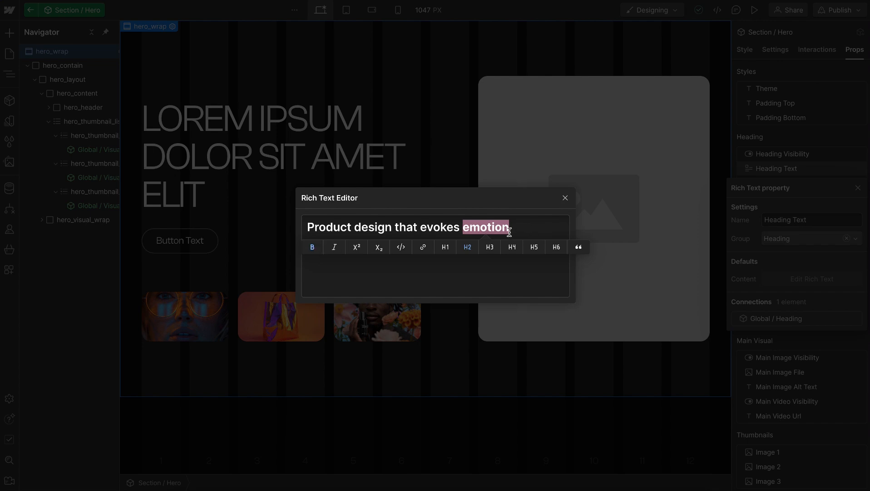
left_click(509, 233)
left_click_drag(548, 220, 515, 231)
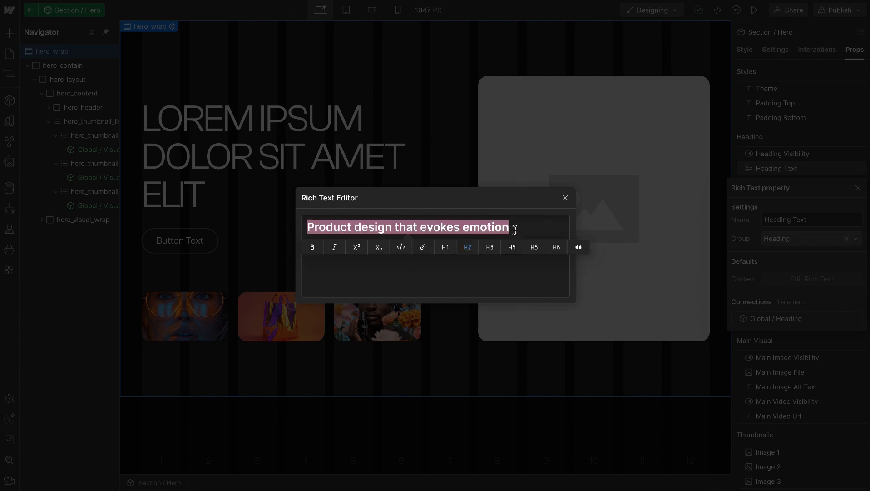
left_click(446, 251)
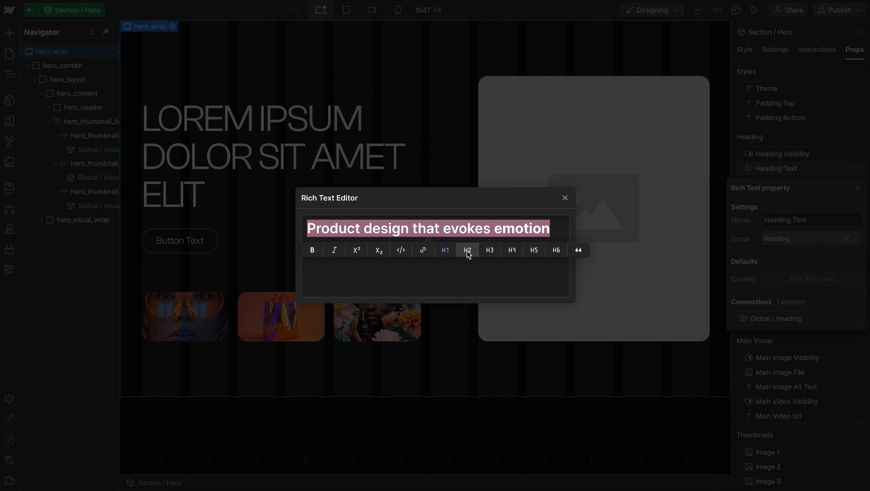
left_click(565, 198)
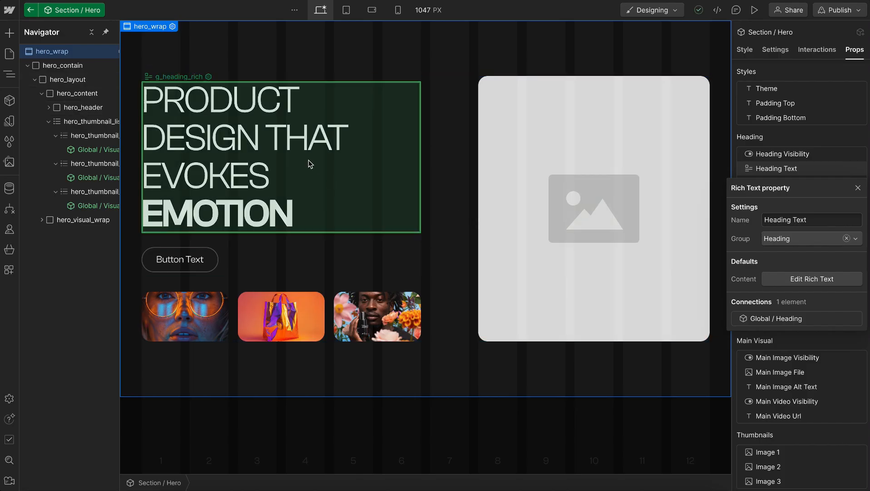
Leave the Hero component, insert a Global / Heading component in the Home page Body, and unlink the instance
left_click(282, 172)
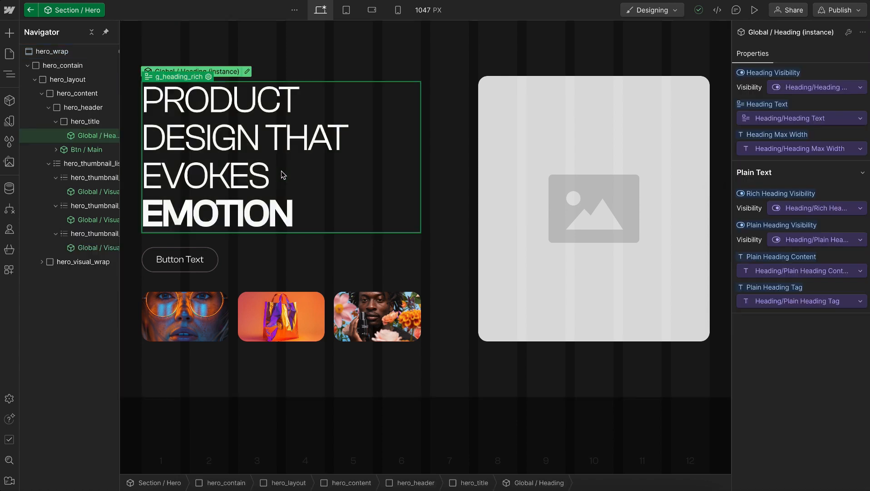
left_click(364, 455)
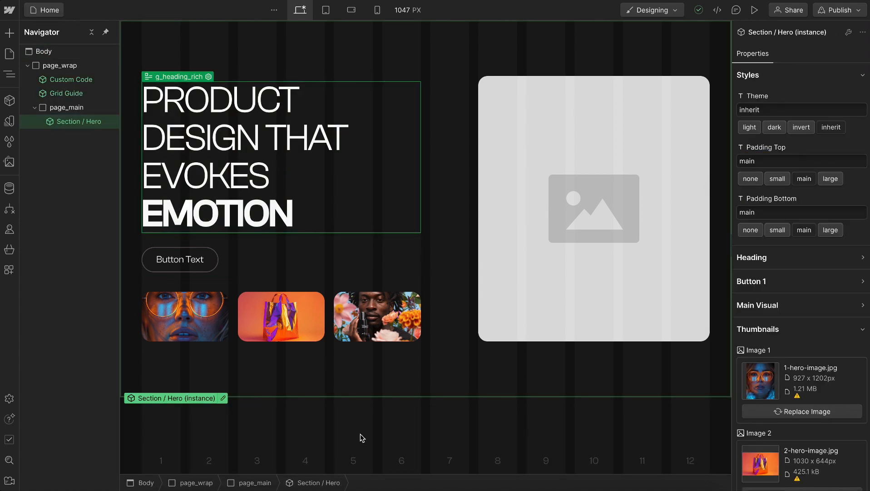
left_click(362, 437)
key("ctrl+k")
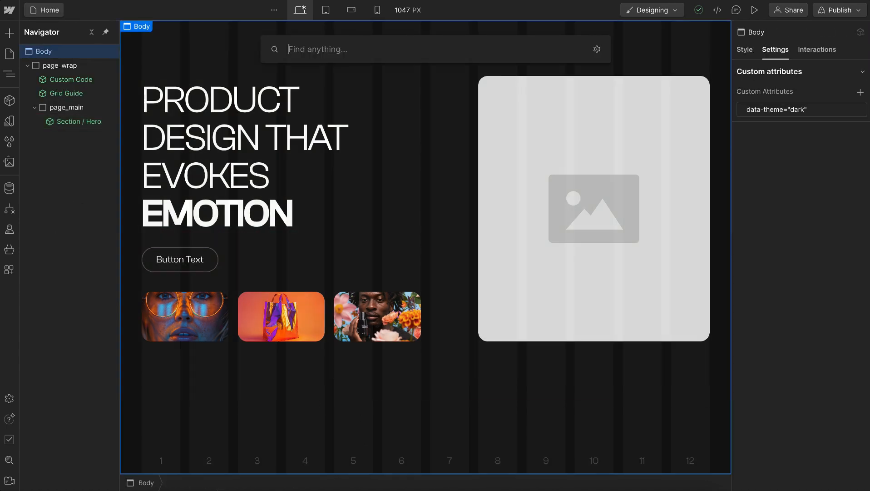
type("glob")
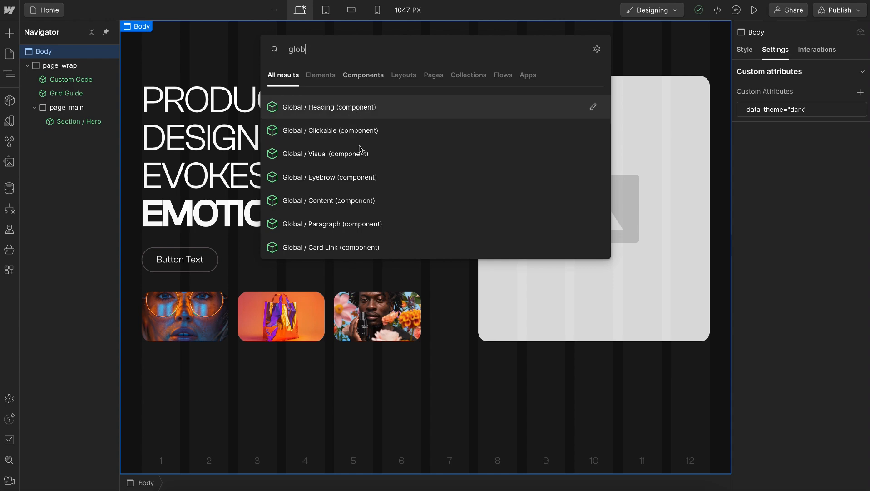
key("Return")
double_click(190, 412)
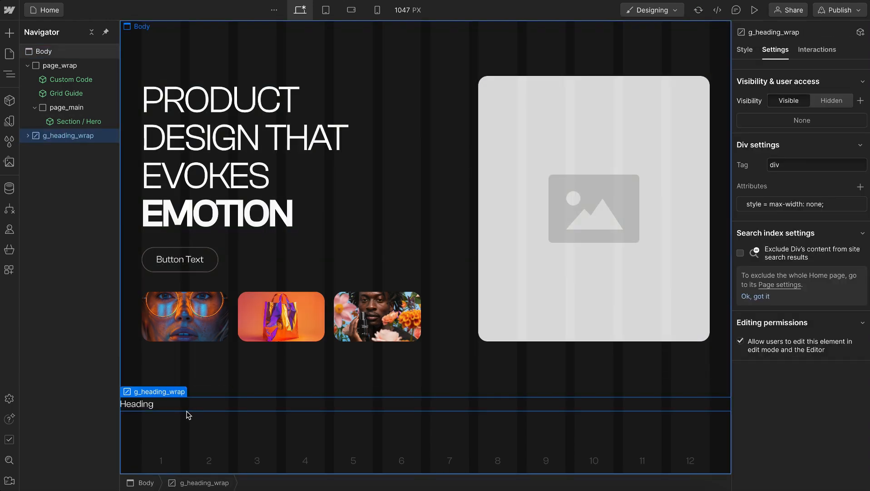
Make the "Heading" text inside the unlinked g_heading_rich block bold
left_click(151, 403)
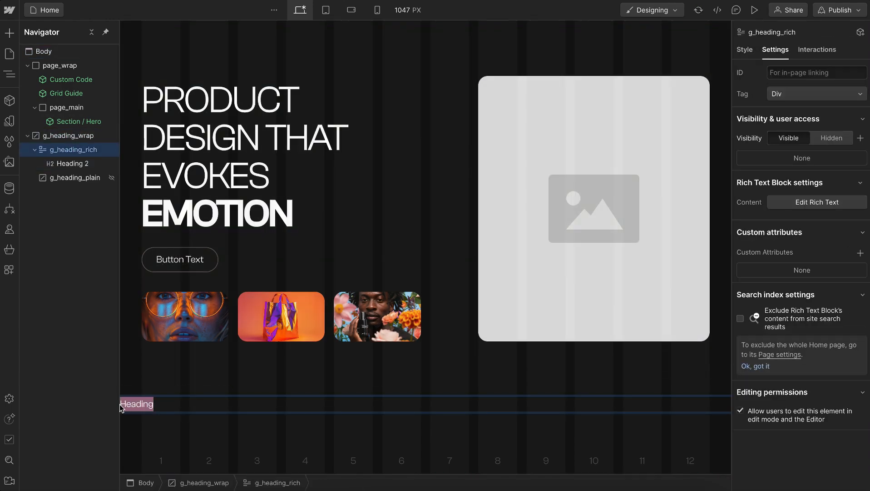
left_click(131, 387)
left_click(216, 312)
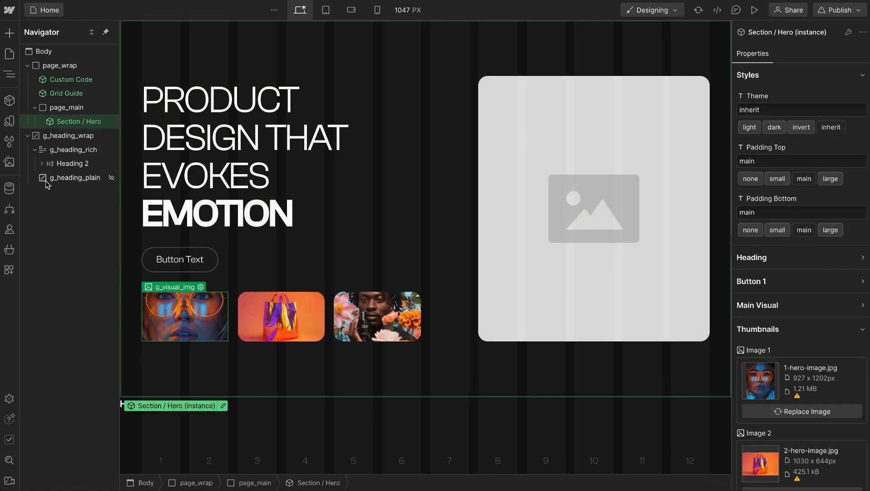
Select the Bold Text inside Heading 2 and target the All Bolds tag selector nested inside g_heading_rich
left_click(64, 164)
left_click(42, 163)
left_click(58, 178)
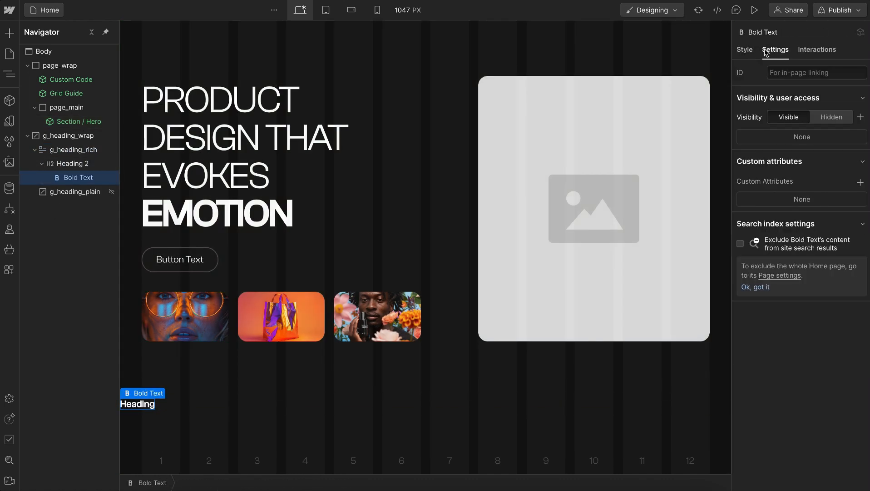
left_click(745, 50)
left_click(750, 94)
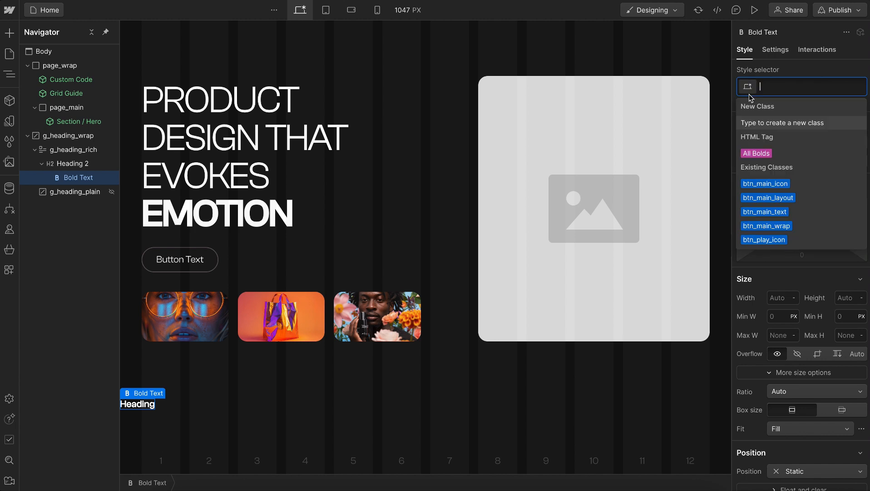
left_click(763, 150)
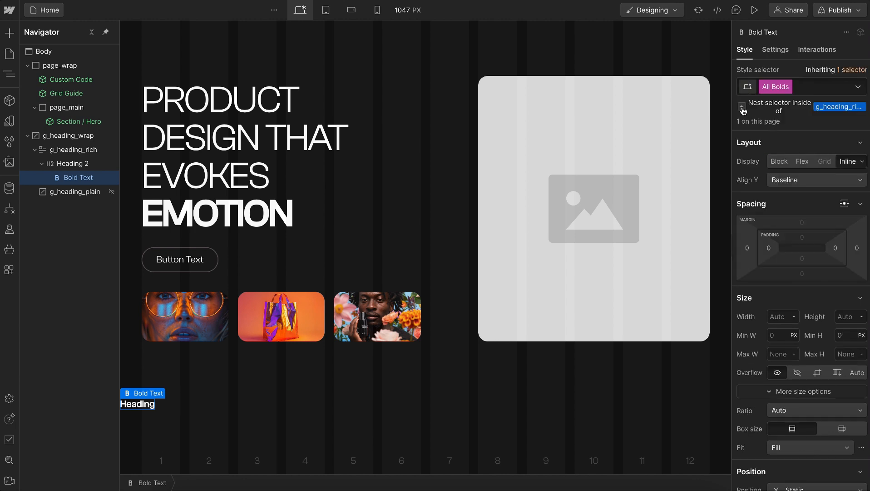
left_click(815, 114)
Add a custom font-weight property set to inherit on All Bolds nested inside g_heading_rich
scroll(788, 257, "down", 7)
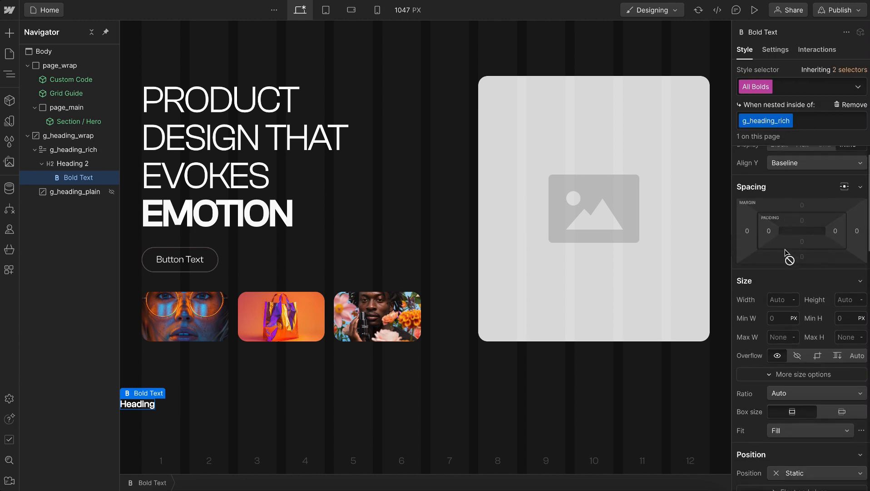
scroll(788, 256, "down", 10)
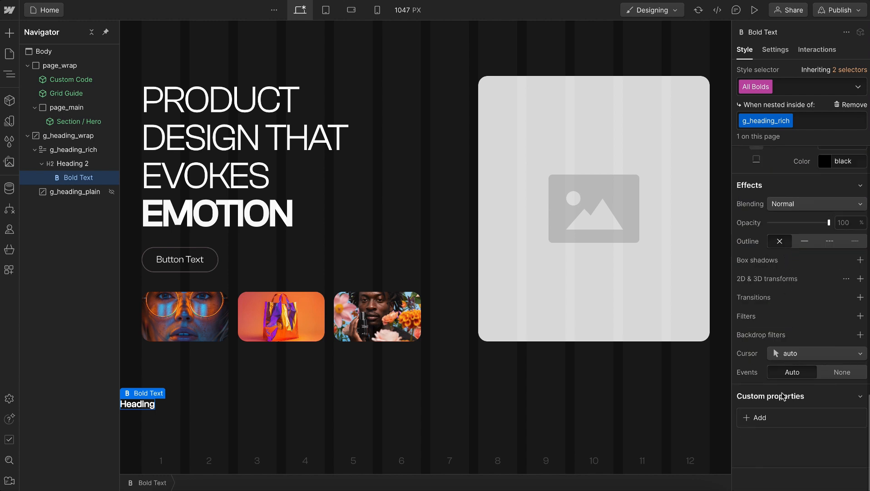
left_click(758, 418)
type("font")
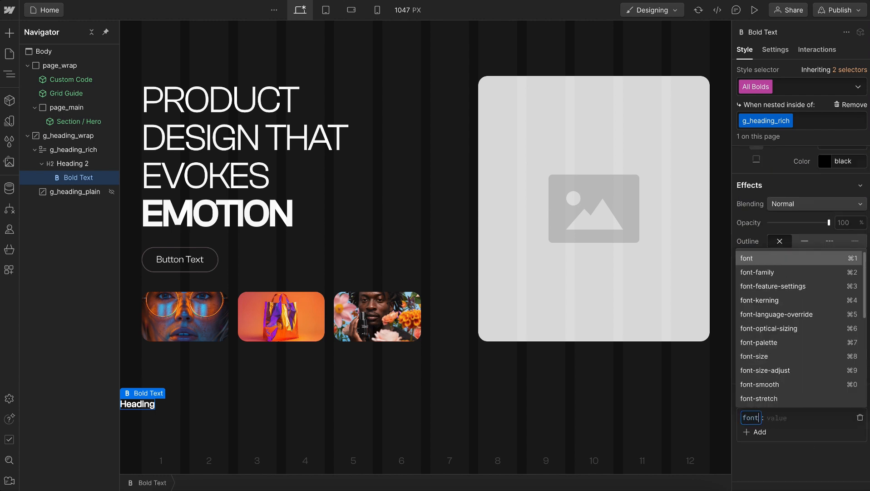
type("-weig")
key("Return")
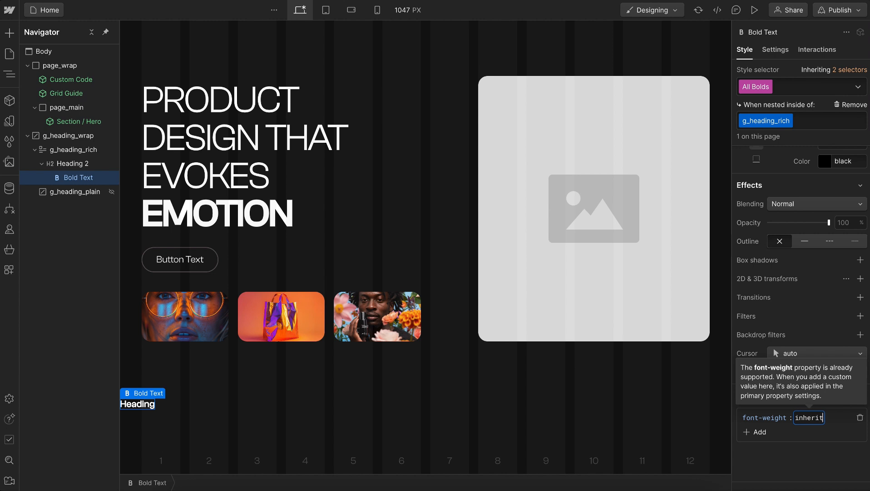
type("inherit")
key("Return")
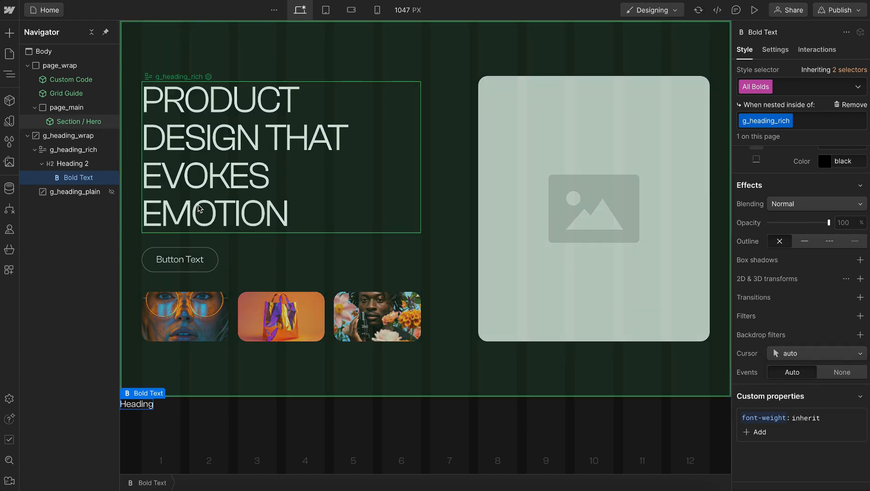
Set the text color of All Bolds nested inside g_heading_rich to the brand variable
scroll(807, 245, "up", 6)
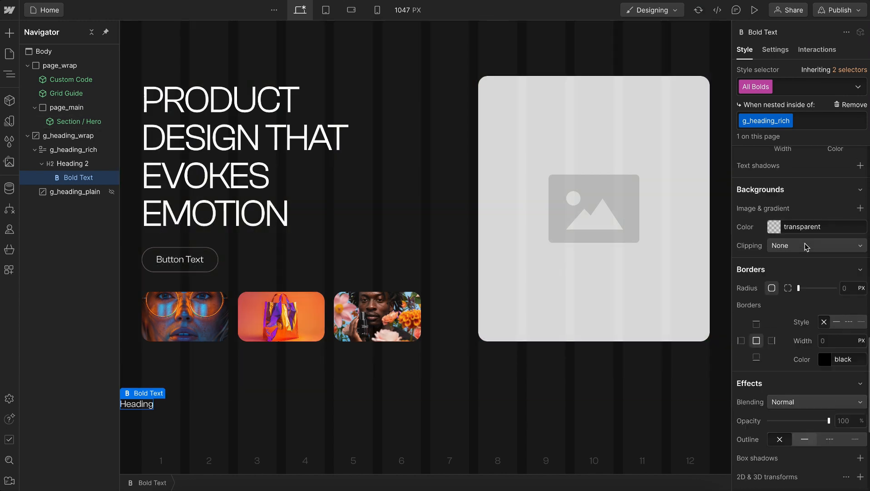
scroll(805, 244, "up", 3)
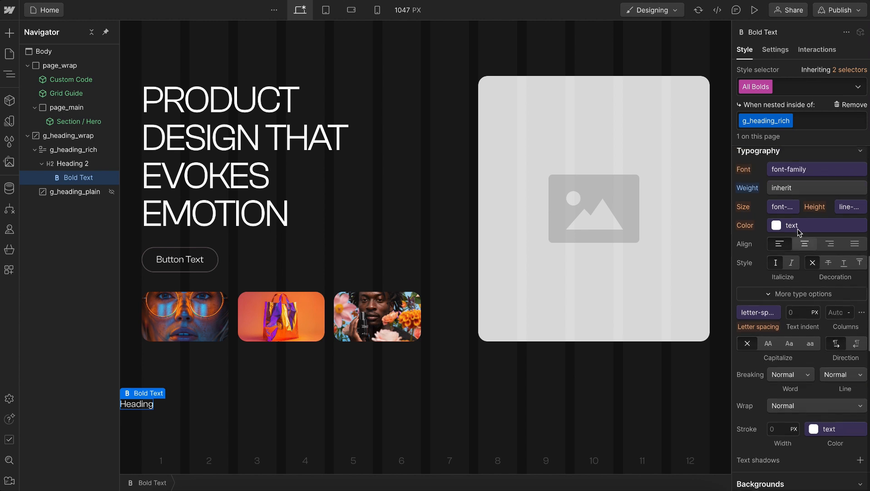
left_click(796, 224)
left_click(754, 347)
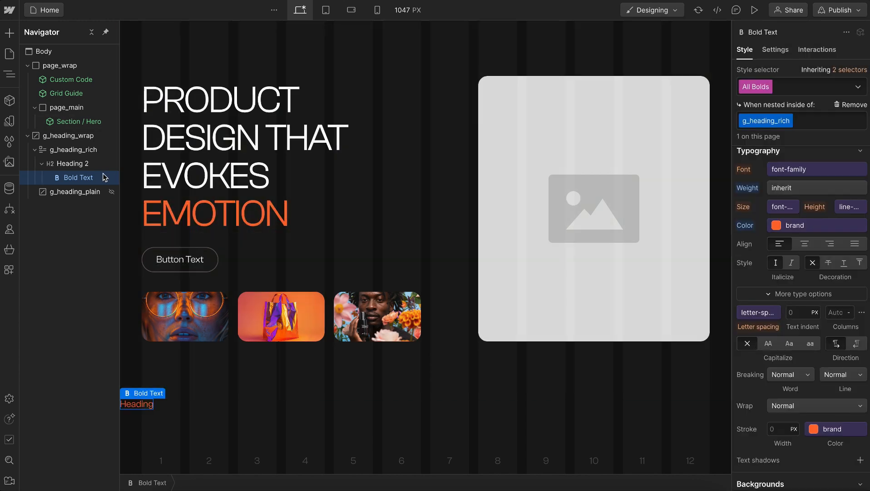
Delete the unlinked g_heading_wrap block from the Body and select the Section / Hero instance
left_click(61, 133)
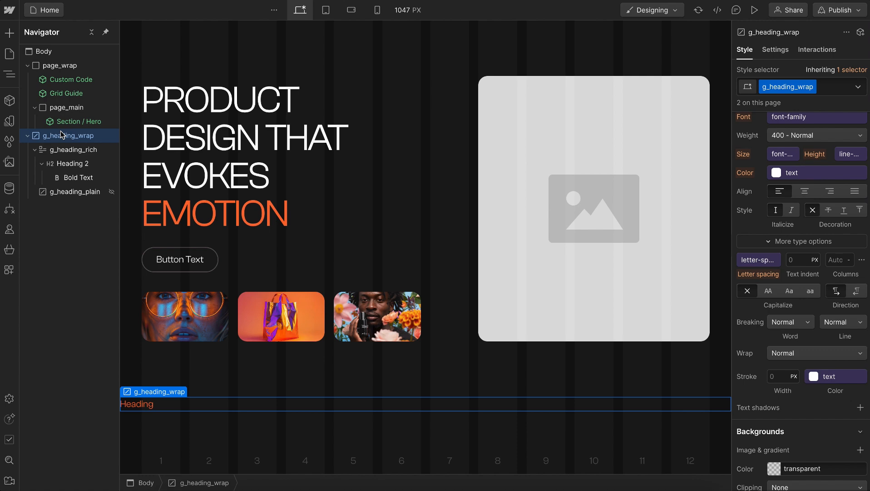
key("Delete")
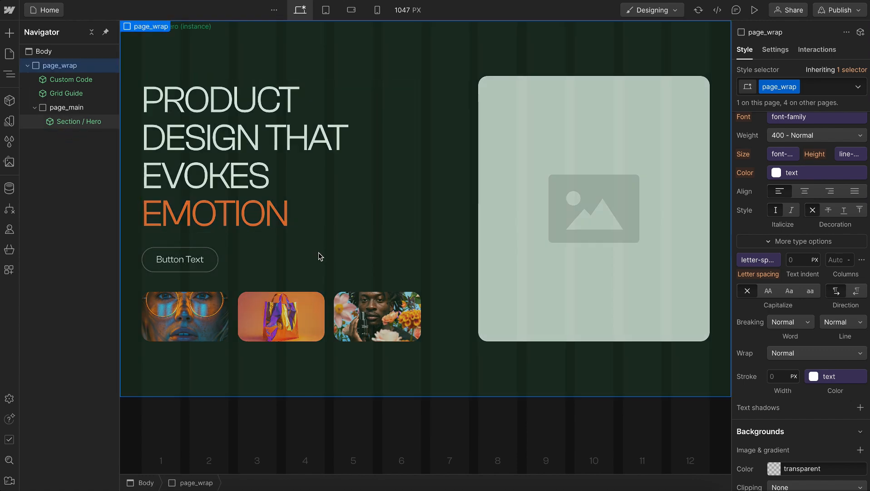
left_click(320, 256)
Preview the hero at the tablet breakpoint widened to 991 px and compare its heading line breaks with the Figma homepage design
left_click(327, 10)
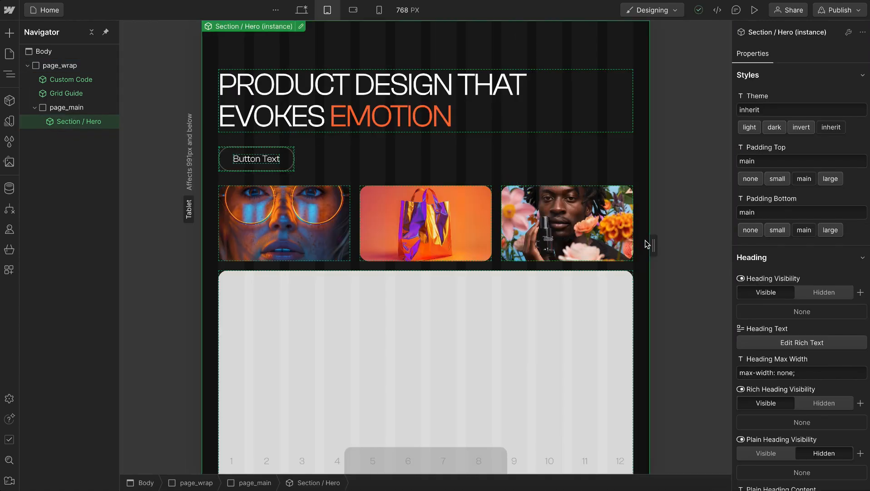
left_click_drag(654, 245, 772, 251)
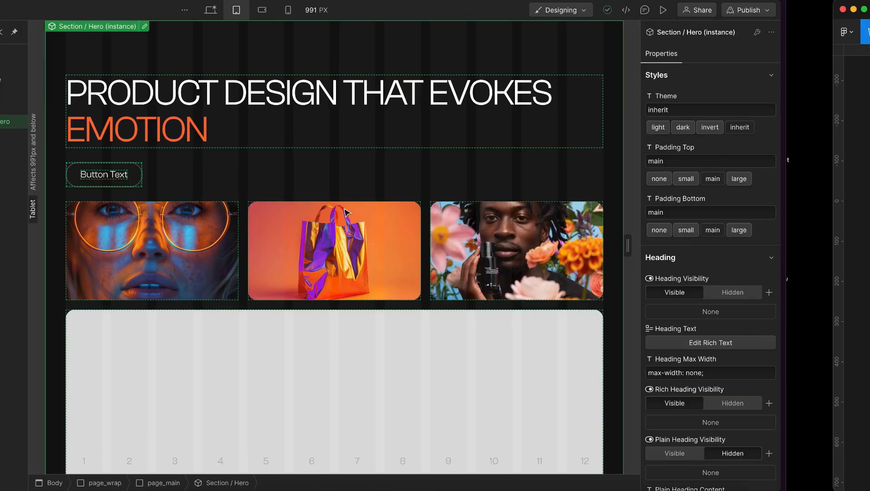
left_click(9, 73)
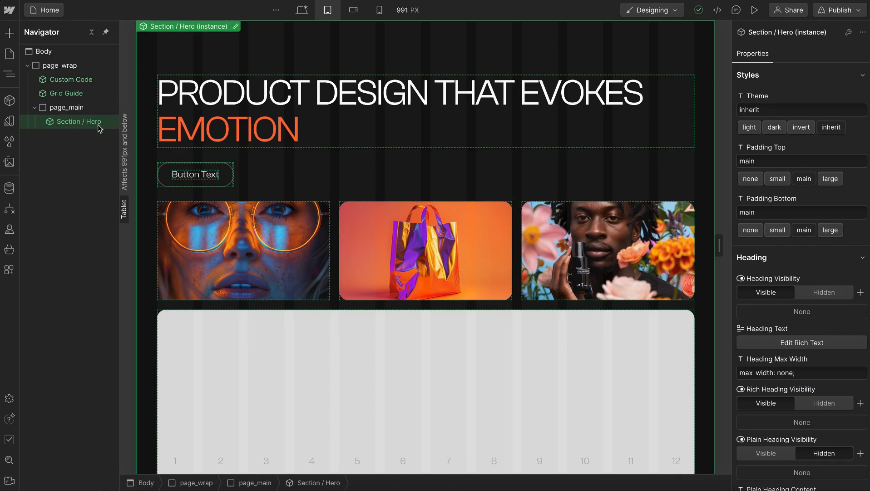
In the Section / Hero component, set the default of the Heading Max Width property to "max-width: 12ch;"
double_click(98, 125)
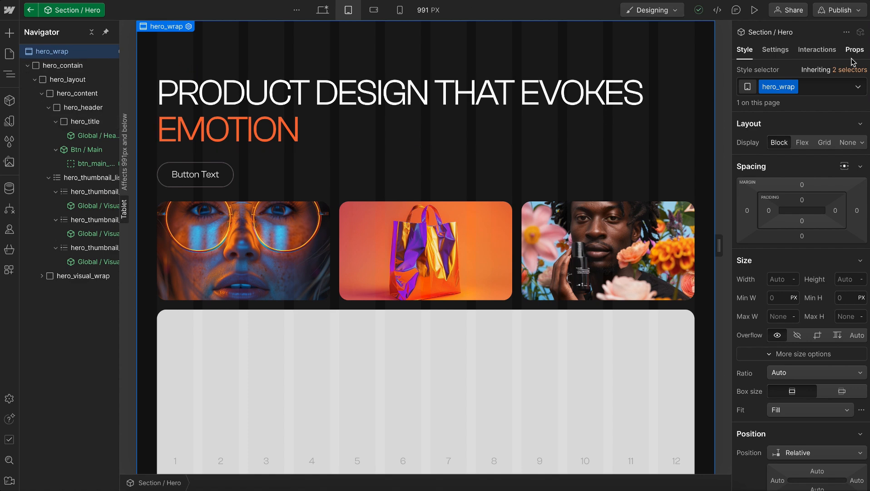
left_click(855, 51)
left_click(793, 209)
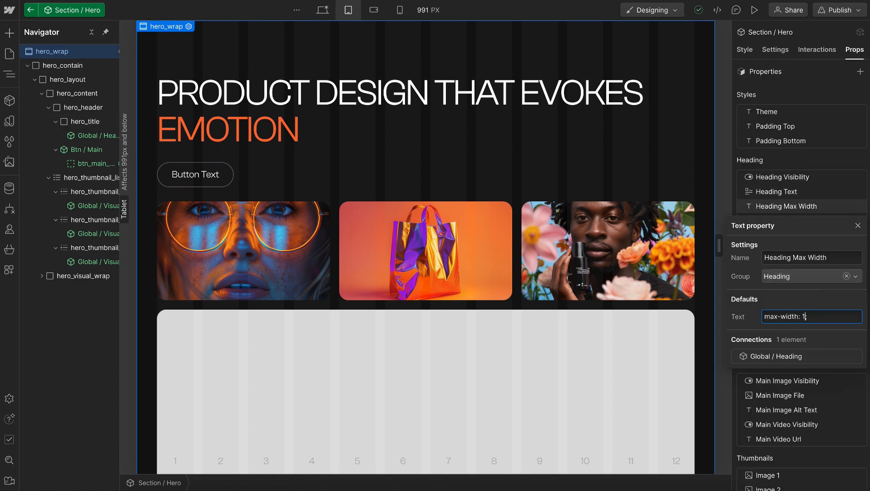
type(";")
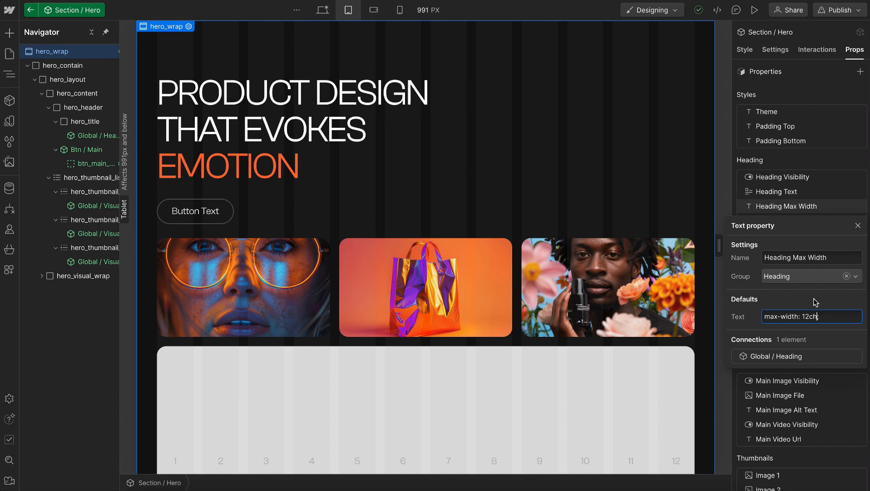
left_click(793, 154)
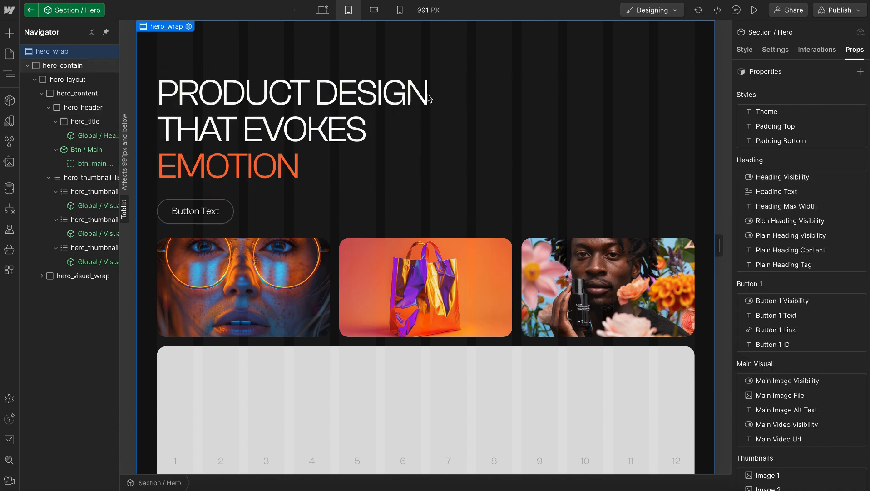
Leave the Hero component and switch the canvas back to the desktop breakpoint
left_click(31, 11)
scroll(811, 324, "down", 3)
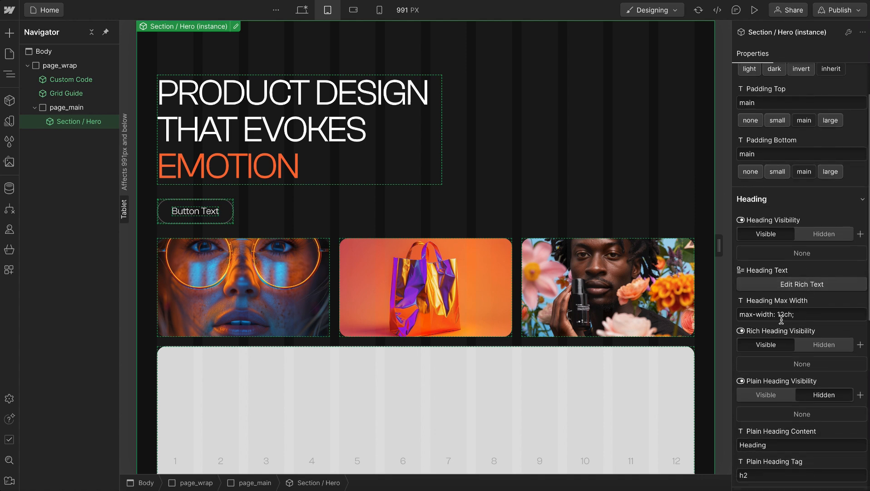
left_click(300, 11)
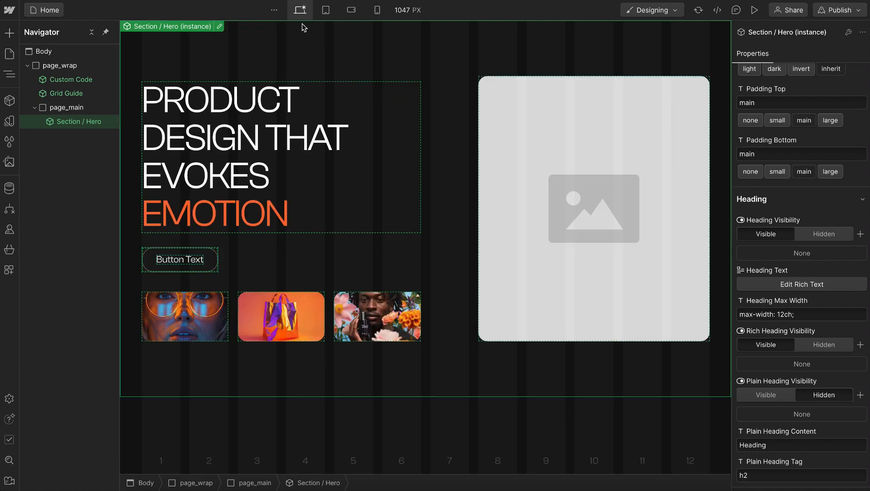
Reopen the Section / Hero component and set the default of Button 1 Text to "View Our Work"
double_click(93, 121)
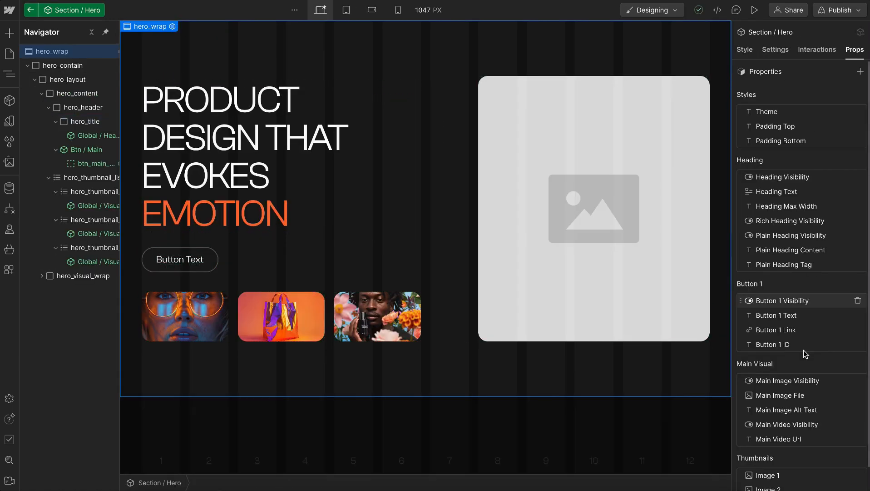
scroll(804, 354, "down", 1)
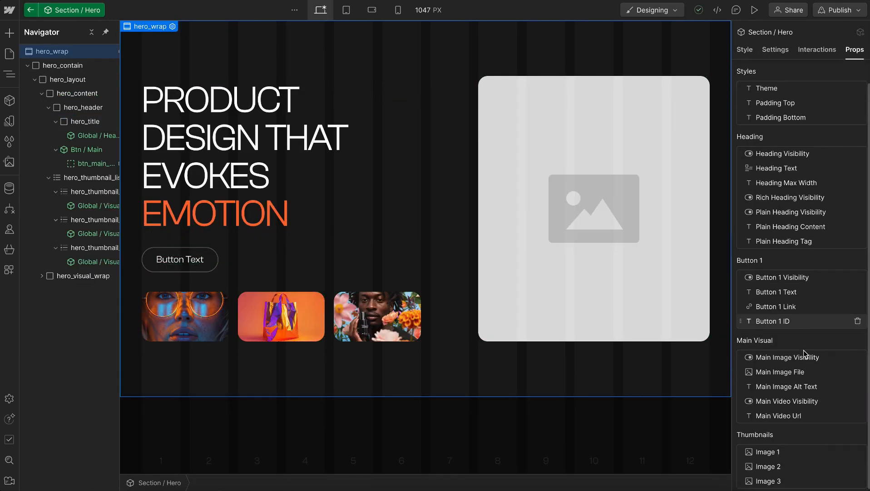
left_click(795, 293)
left_click(819, 203)
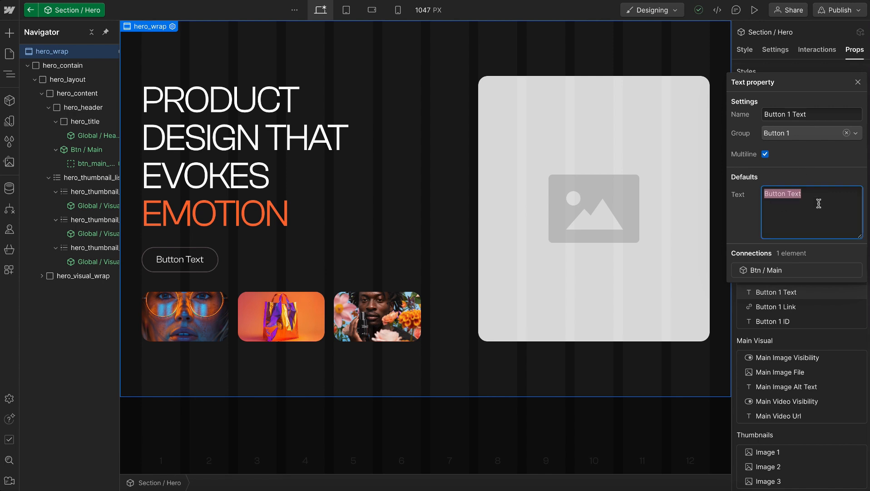
type("View Our Work")
left_click(821, 342)
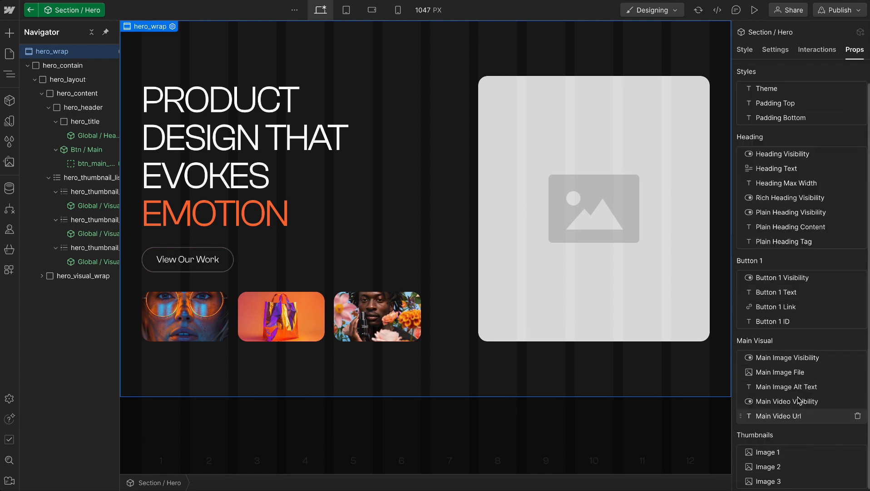
Replace the default image of the Main Image File property with 1-hero-image.jpg
left_click(786, 373)
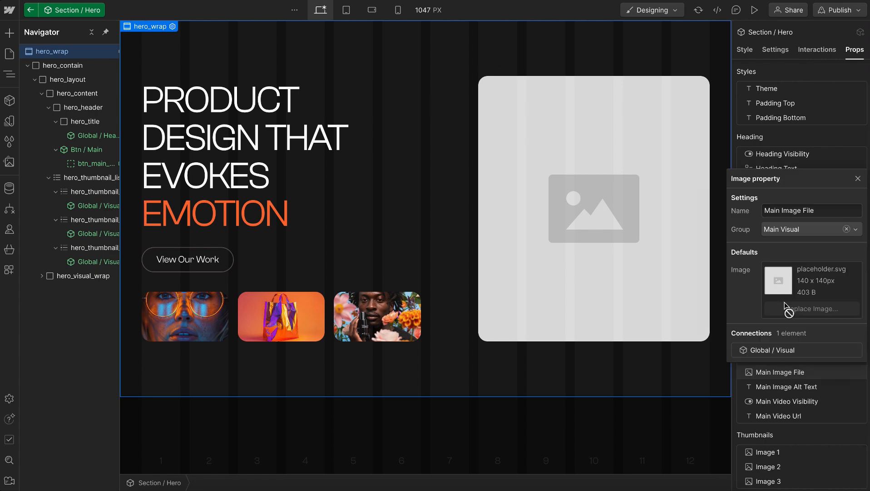
left_click(786, 308)
left_click(49, 121)
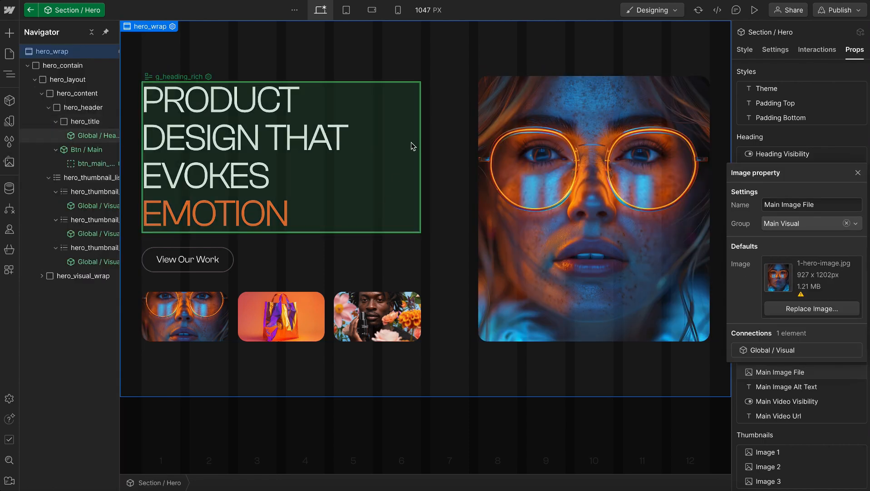
Open the Btn / Main component from the hero button and add the u-text-small class to btn_main_text
left_click(209, 253)
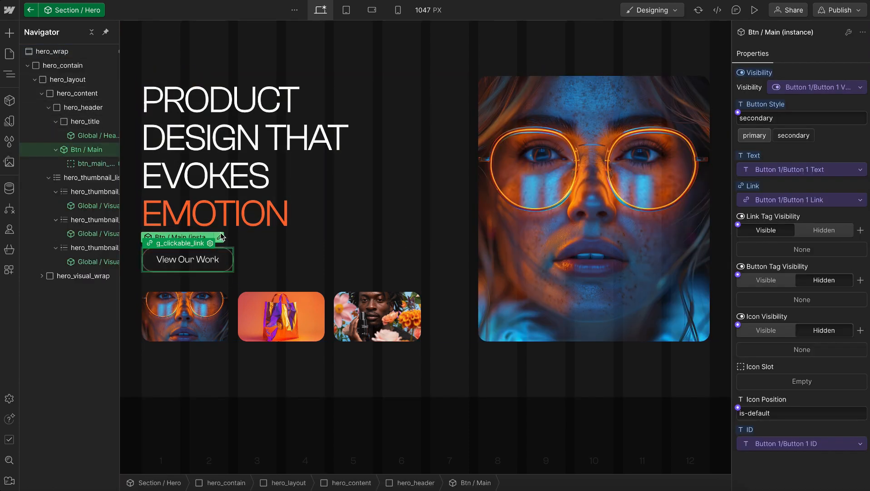
left_click(220, 236)
left_click(70, 80)
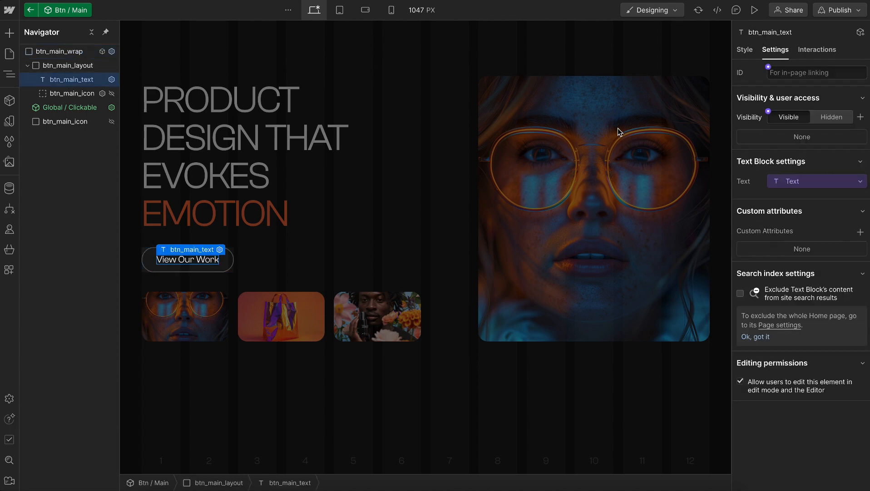
key("s")
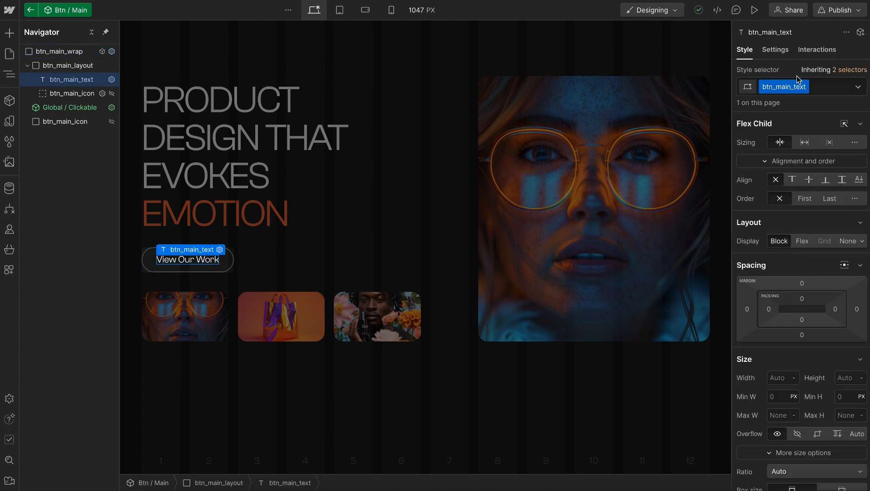
scroll(777, 254, "down", 10)
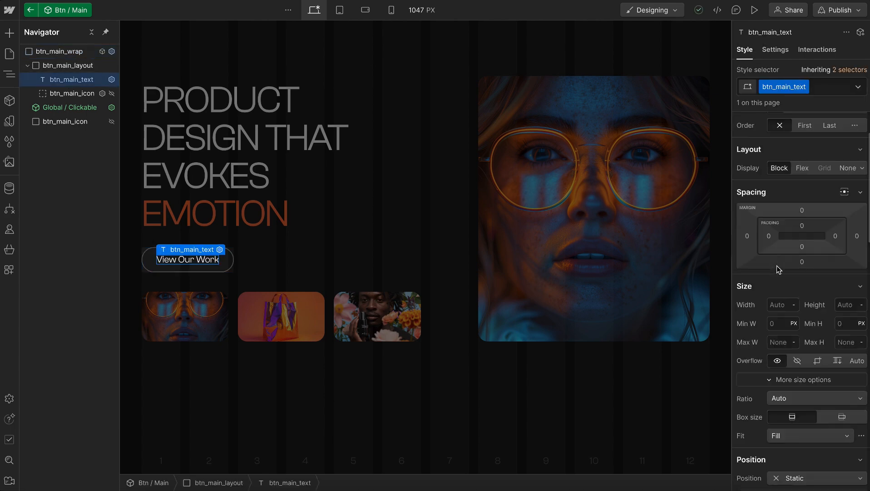
left_click(841, 90)
type("u-tex-sm")
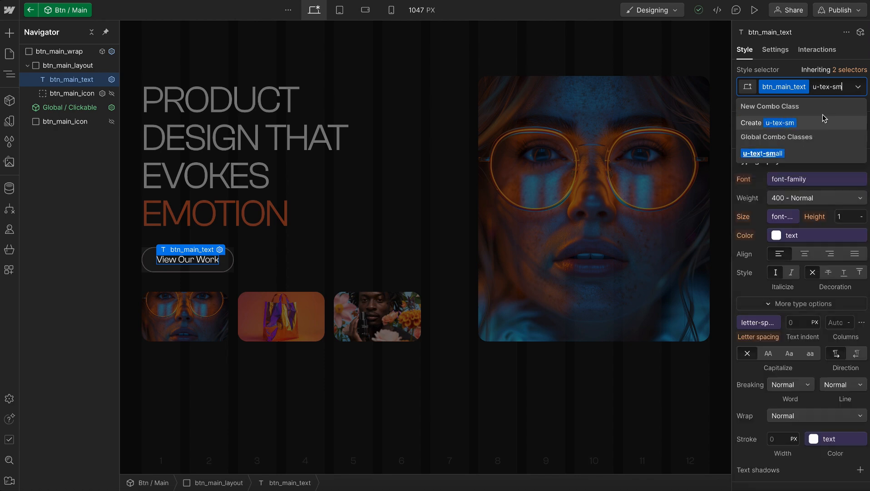
left_click(776, 154)
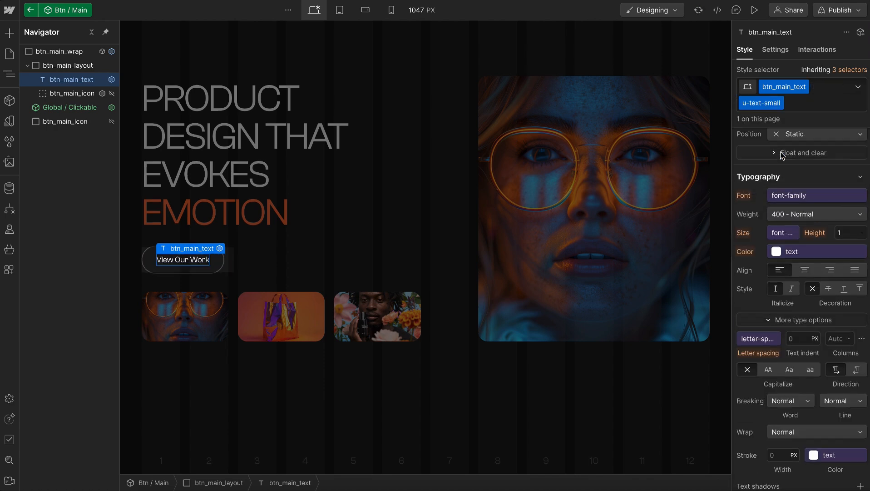
Unlink the text-transform variable on btn_main_text and set its capitalization to uppercase
scroll(796, 306, "down", 1)
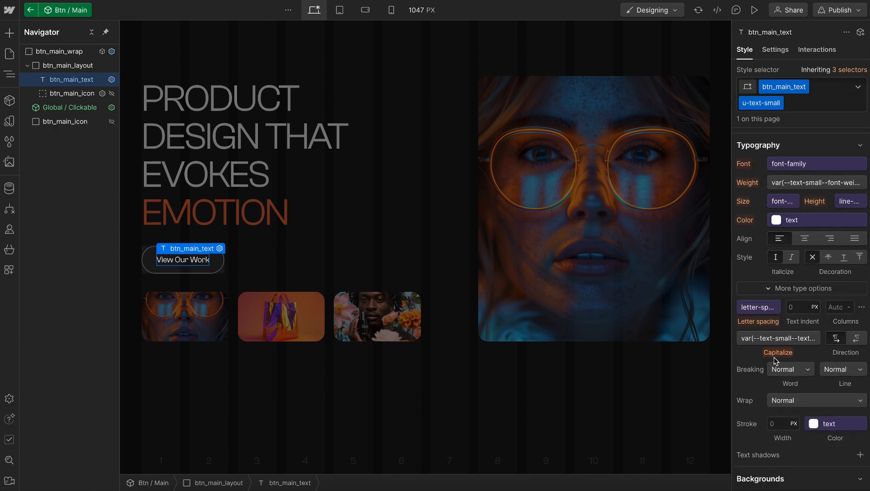
left_click(769, 337)
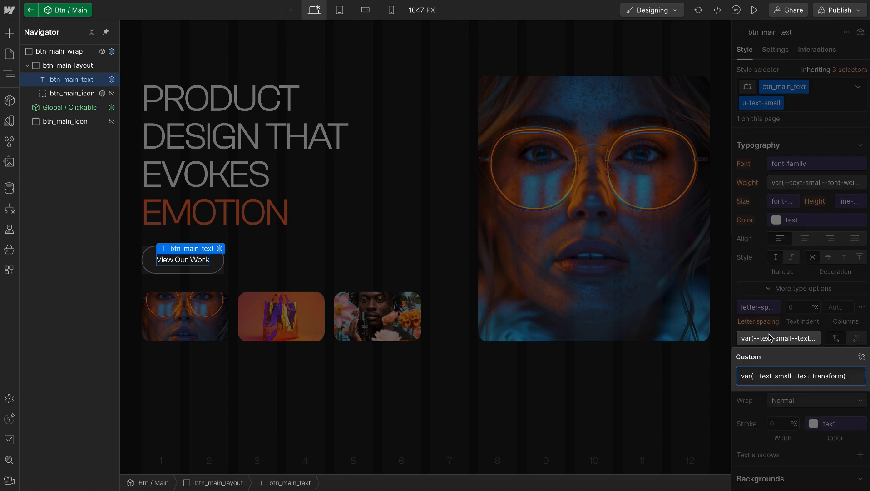
left_click(863, 357)
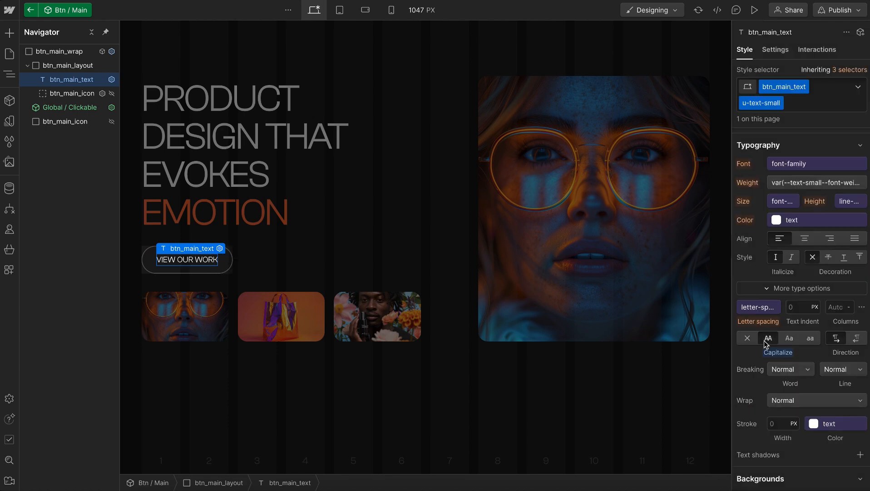
Add the u-weight-medium class to btn_main_text, and exit the button and hero components back to the Home page
left_click(801, 99)
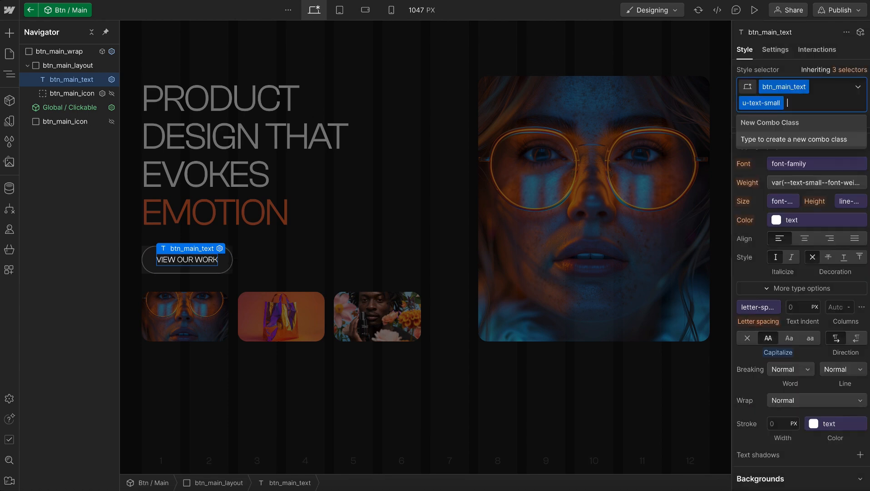
type("weight")
left_click(788, 183)
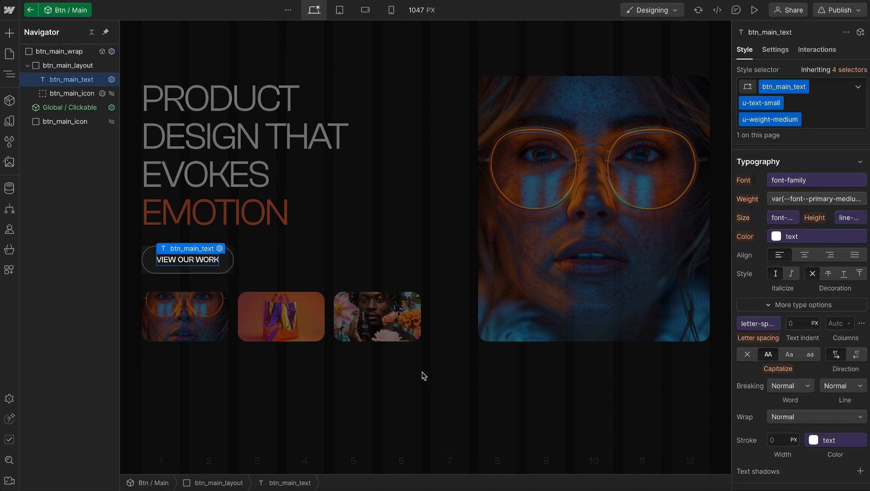
key("Escape")
left_click(428, 421)
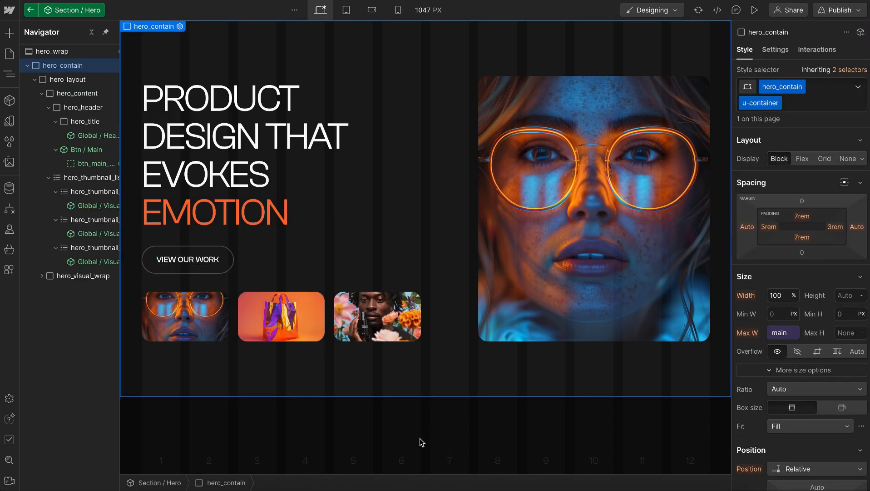
double_click(420, 438)
Check the hero section at the mobile portrait breakpoint and return to the desktop breakpoint
left_click(380, 11)
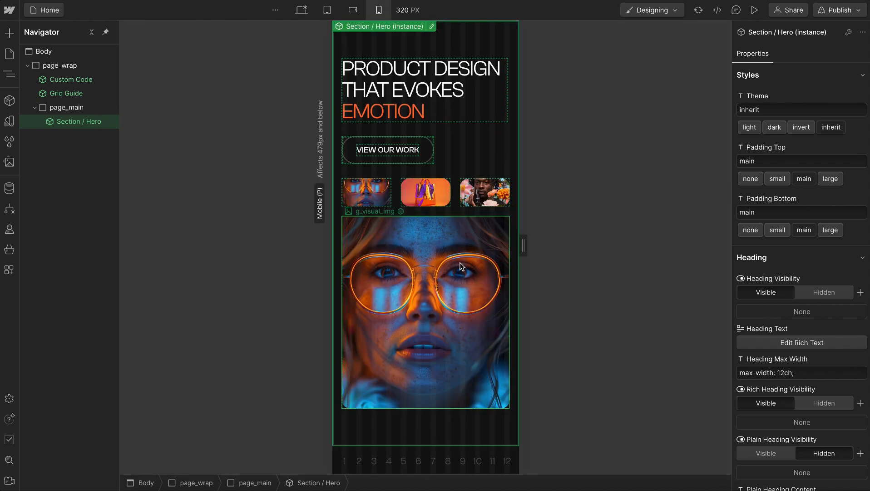
left_click(323, 10)
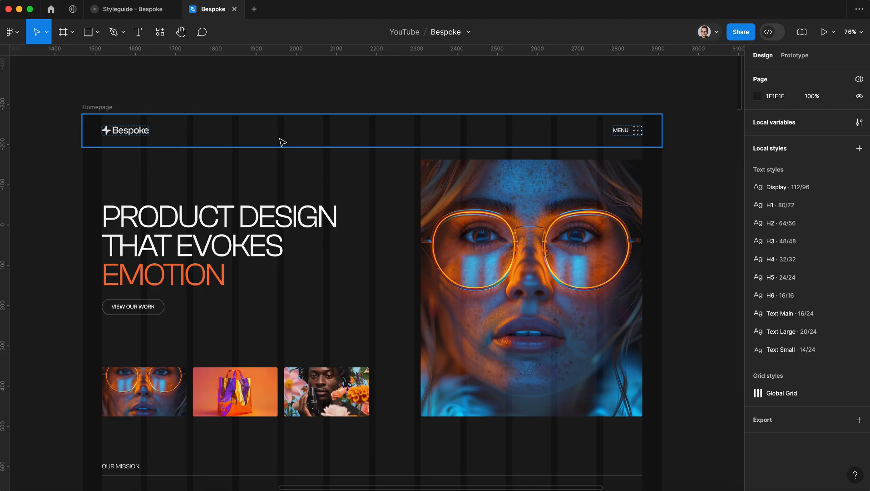
Switch to Figma and examine the navbar in the Homepage design and how it behaves over page sections in the prototype
left_click(283, 142)
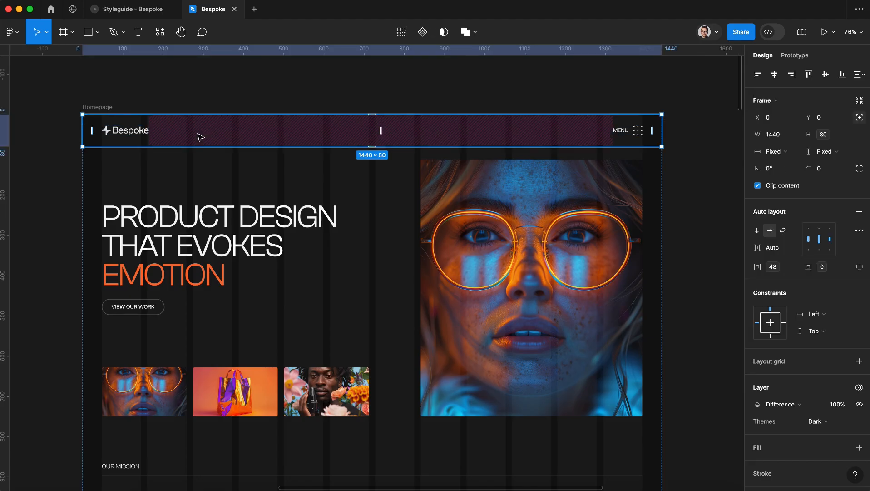
left_click(110, 11)
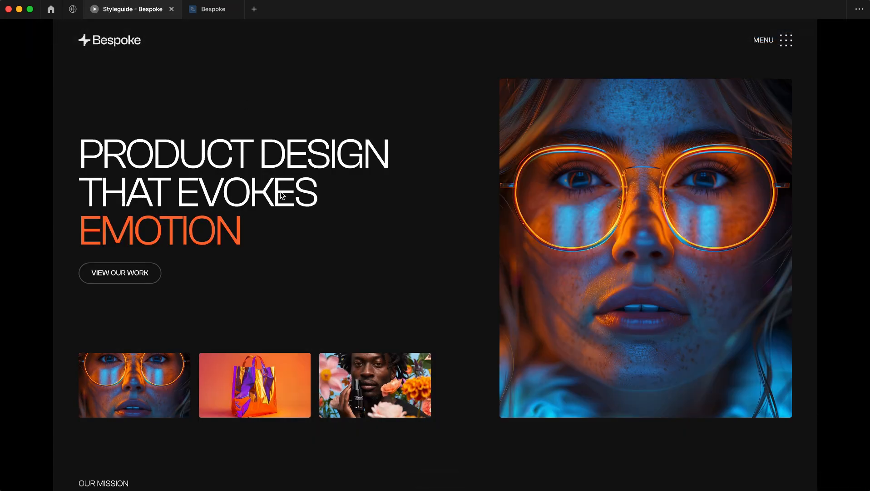
scroll(280, 195, "down", 15)
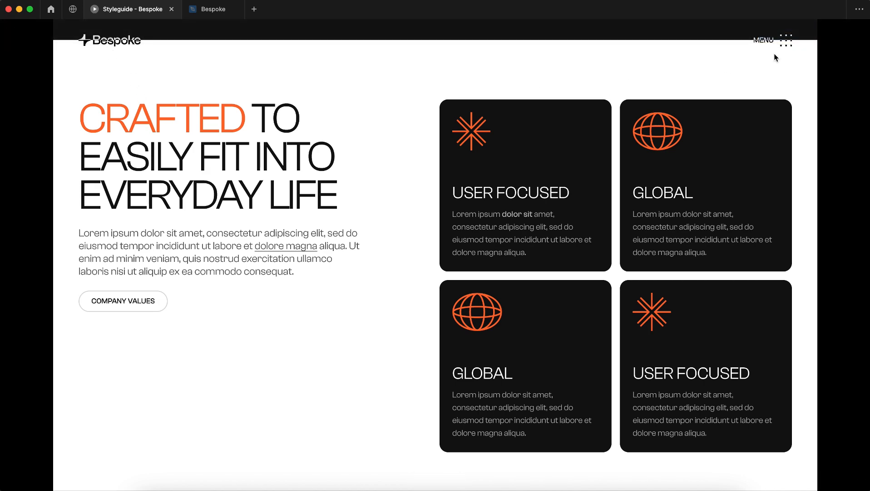
scroll(756, 79, "up", 15)
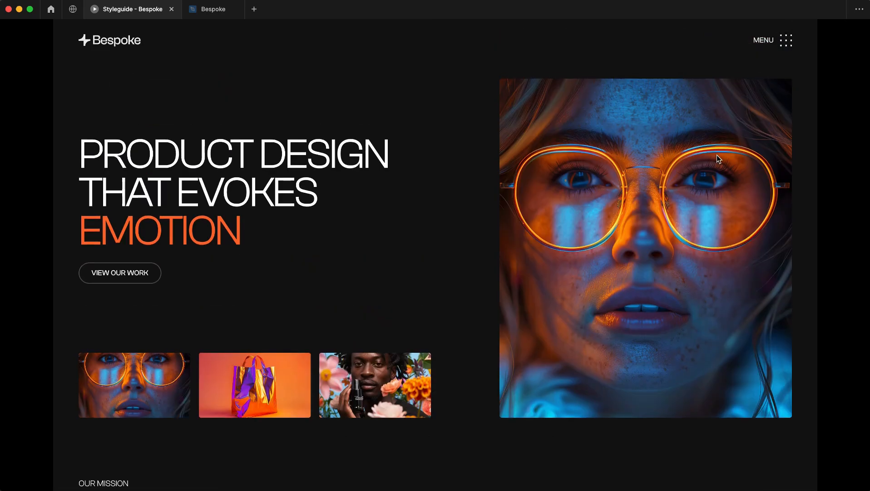
left_click(227, 12)
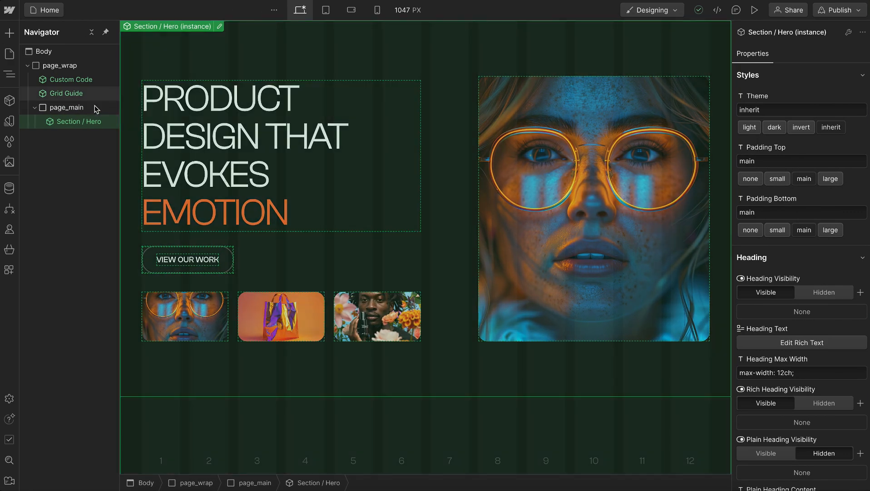
Switch back to Webflow and insert a Navbar element directly after Grid Guide inside page_wrap
left_click(78, 95)
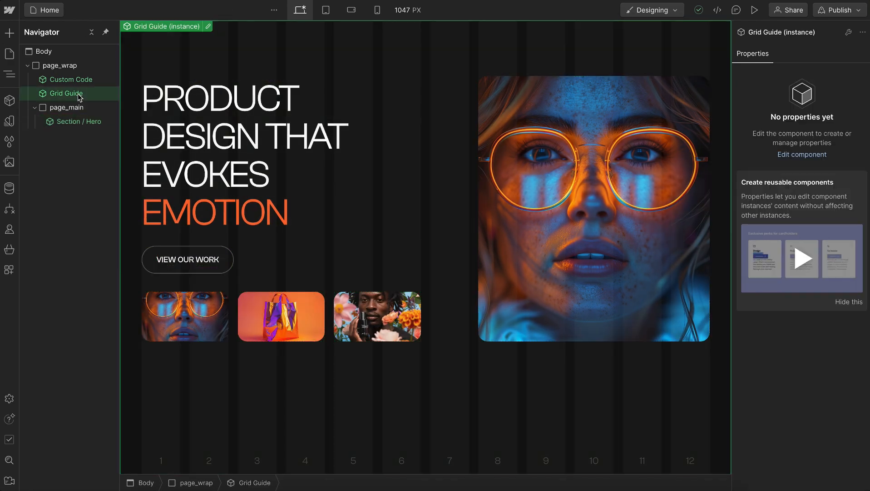
key("ctrl+k")
type("nav")
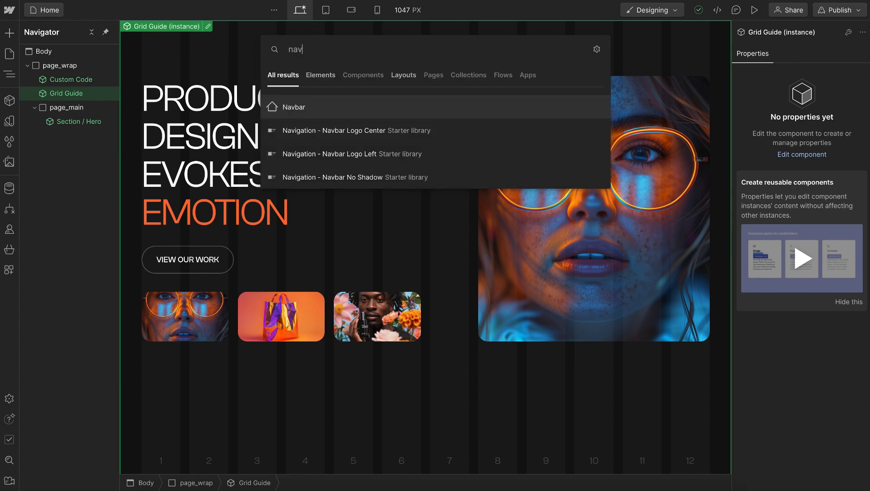
key("Return")
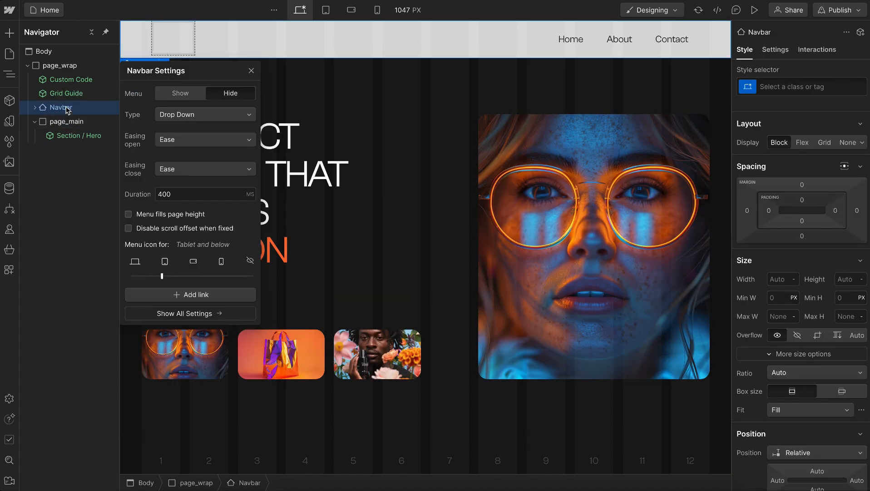
Give the new Navbar element the class nav_wrap
key("ctrl+Return")
type("nav_wrap")
key("Return")
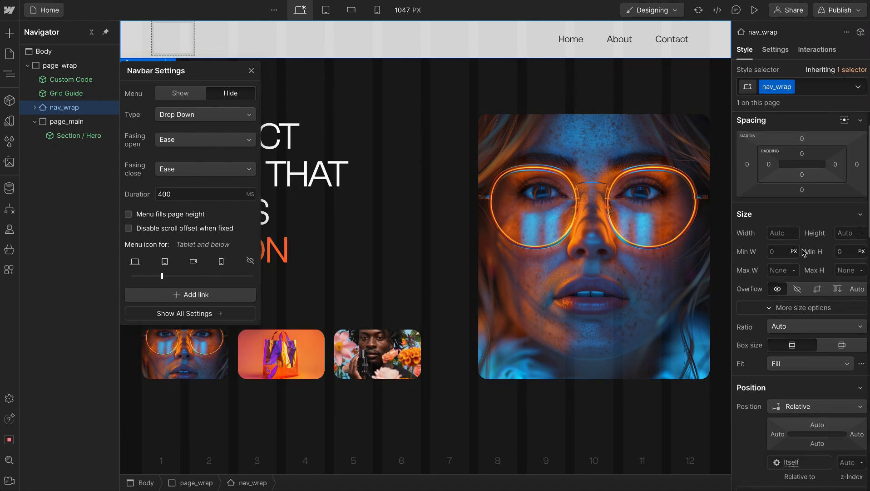
scroll(804, 253, "down", 5)
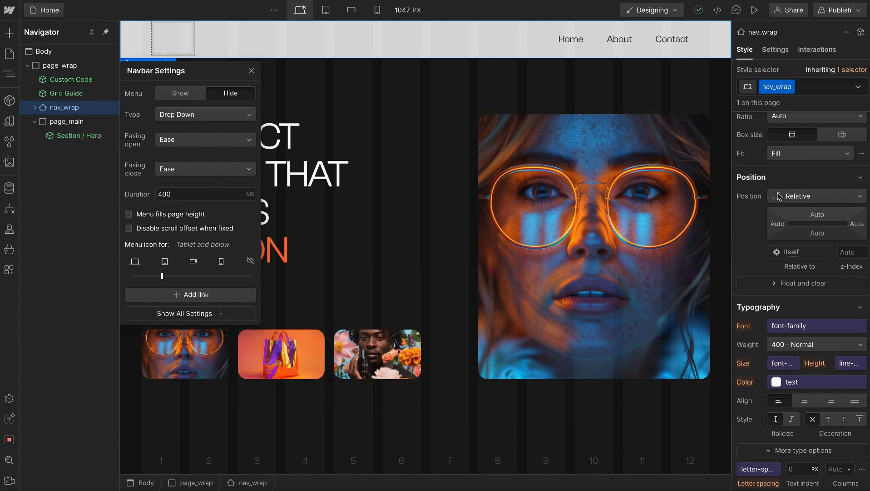
Set nav_wrap's position to Static and lower its background color's opacity to 0
left_click(790, 196)
left_click(797, 180)
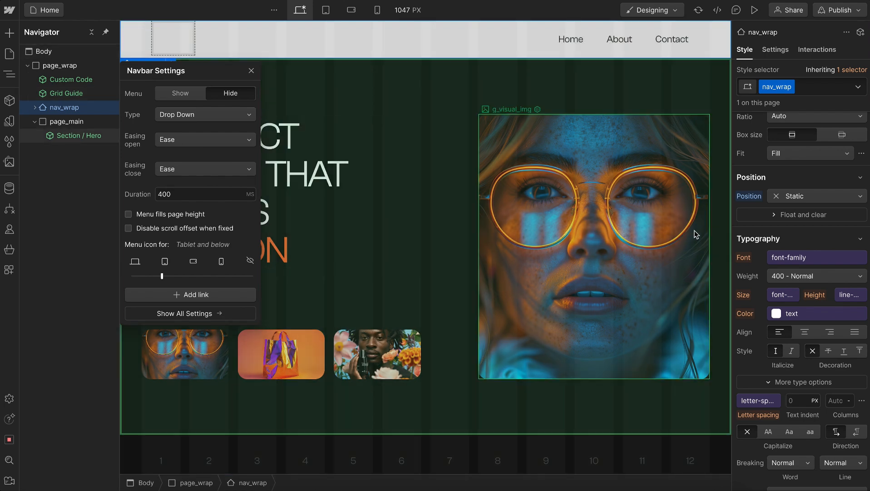
scroll(767, 239, "down", 5)
scroll(766, 239, "down", 2)
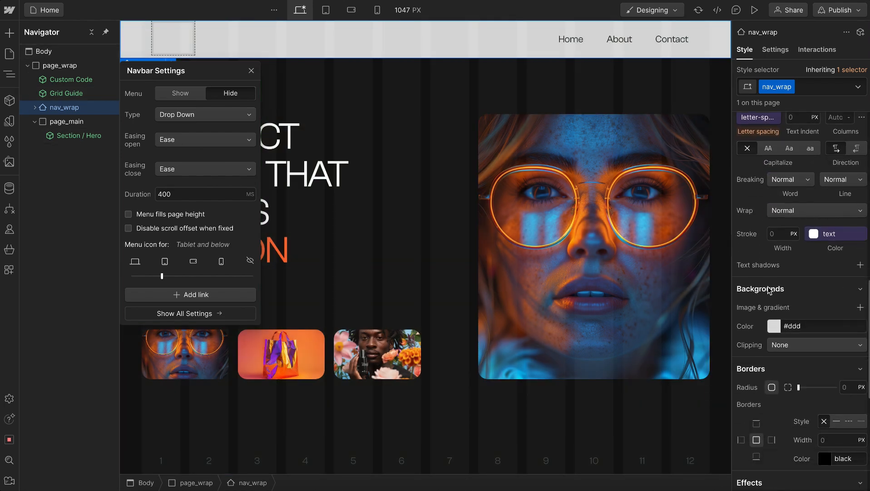
left_click(777, 324)
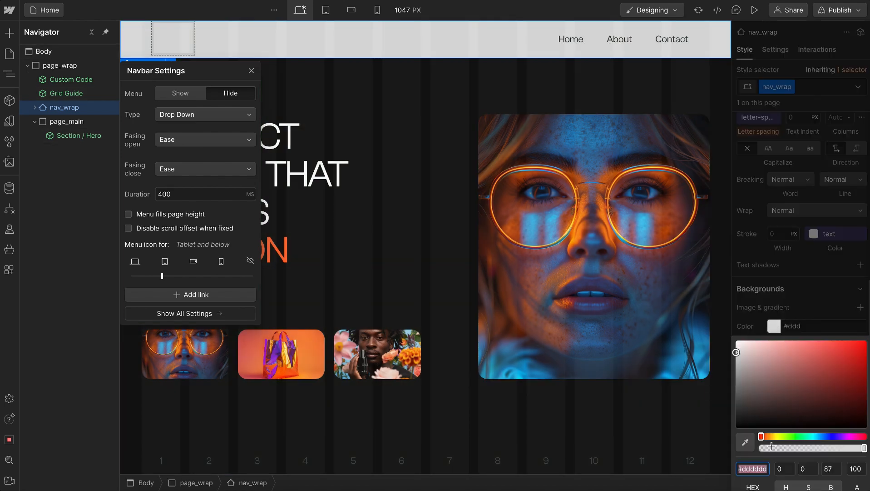
left_click_drag(772, 445, 761, 447)
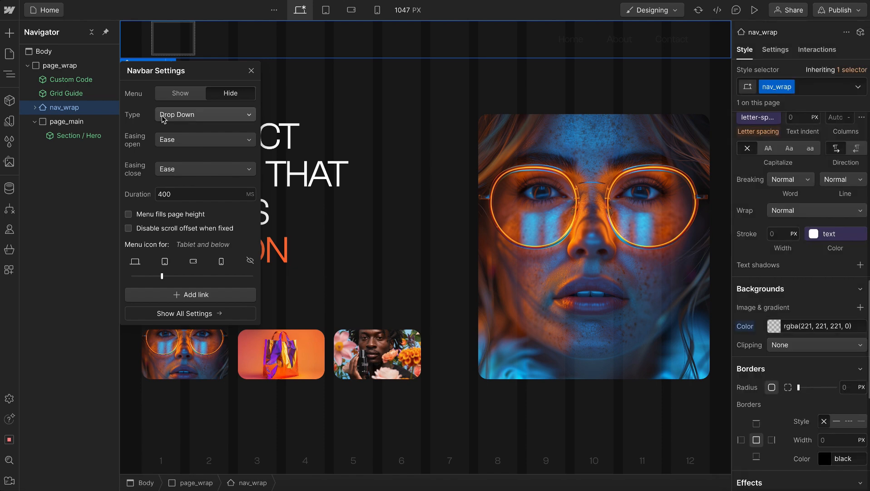
Insert a Div Block inside nav_wrap and place it above the default Container
left_click(35, 107)
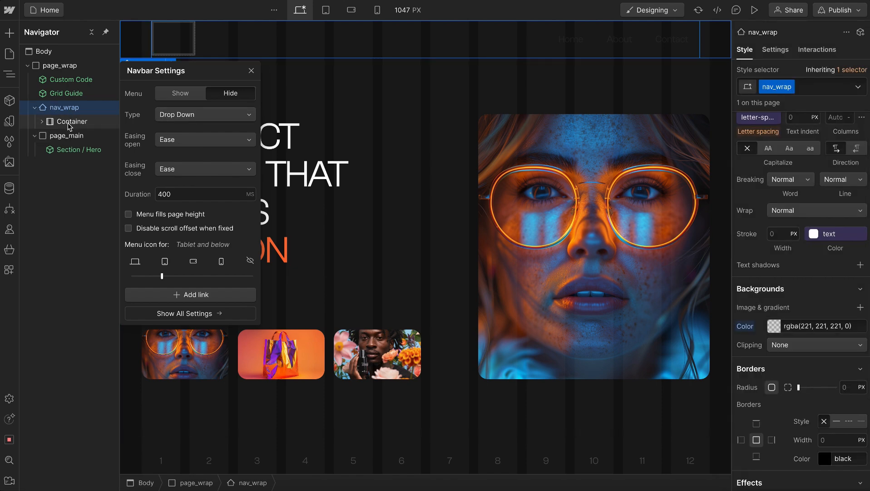
key("ctrl+k")
type("div")
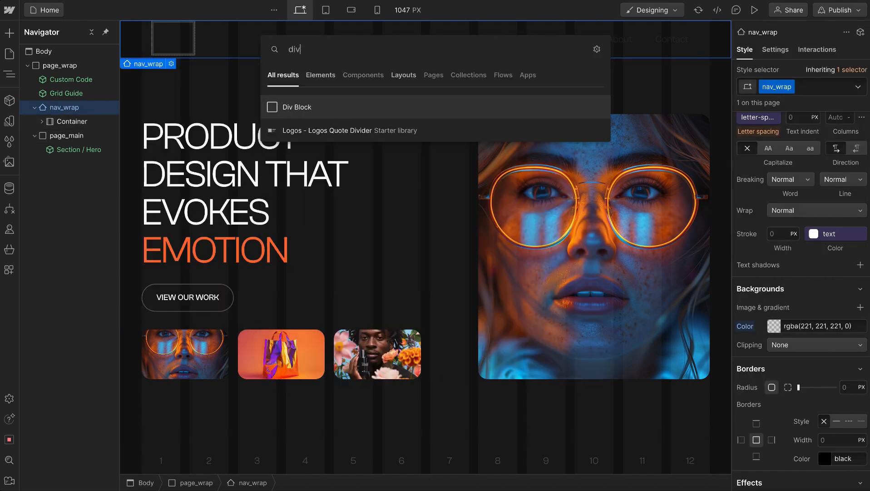
key("Return")
left_click_drag(68, 136, 64, 123)
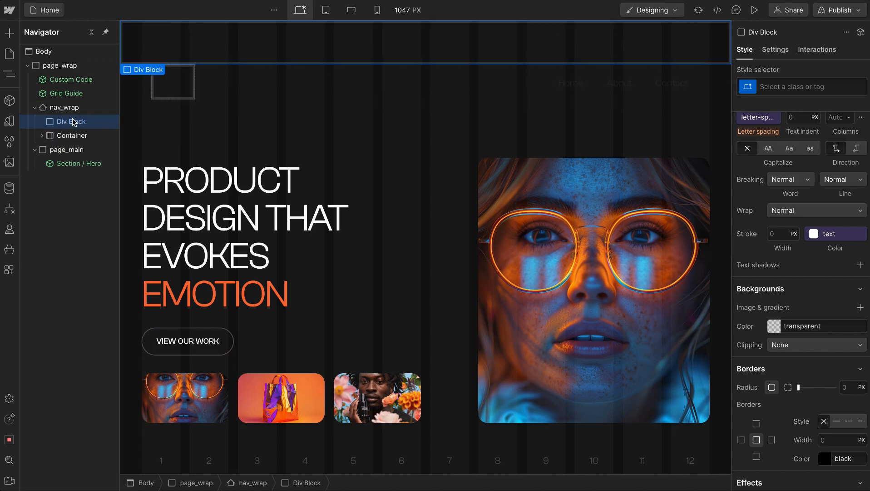
Give the new Div Block the class nav_contain and add the u-container combo class
key("ctrl+Return")
type("nav_contain")
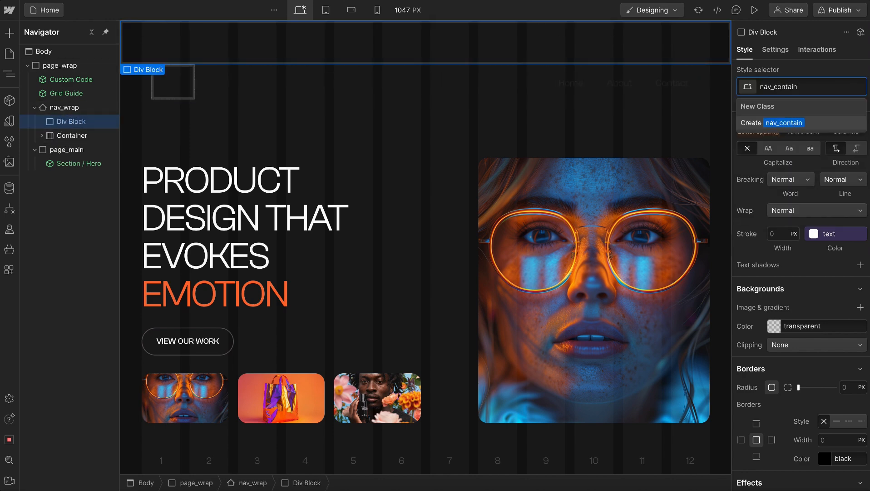
key("Return")
type("u-con")
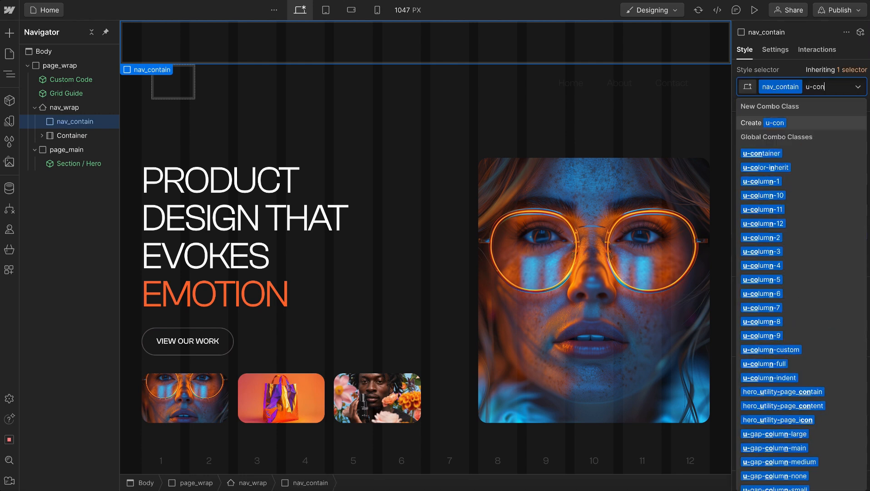
key("Down")
key("Return")
key("Escape")
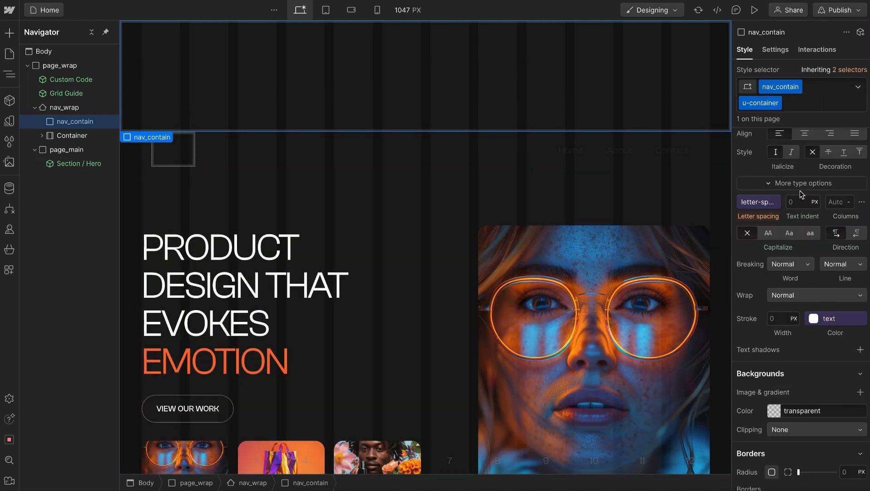
Set nav_contain's top and bottom padding to 0rem and its minimum height to 5rem
scroll(801, 192, "up", 10)
left_click(810, 219)
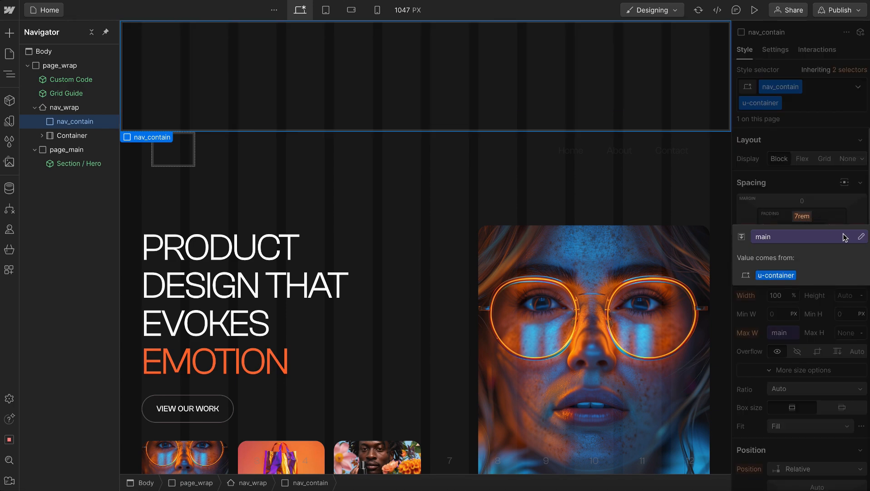
left_click(863, 237)
left_click(862, 255)
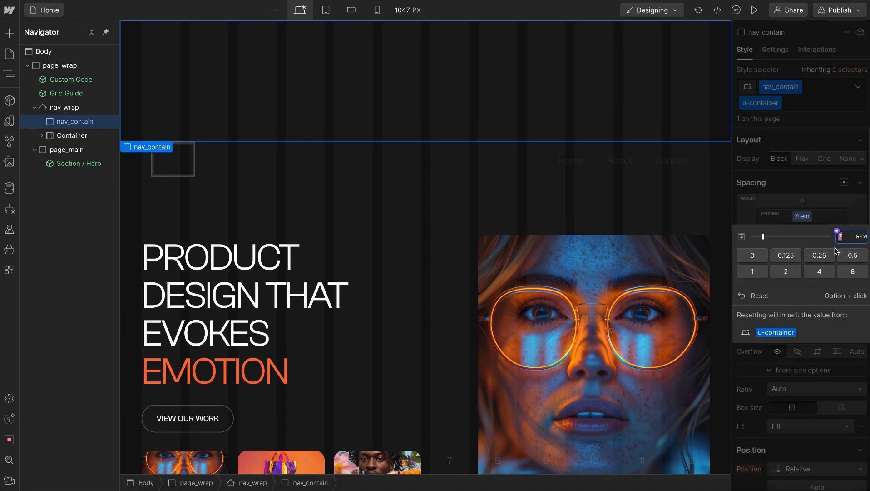
type("0")
key("Return")
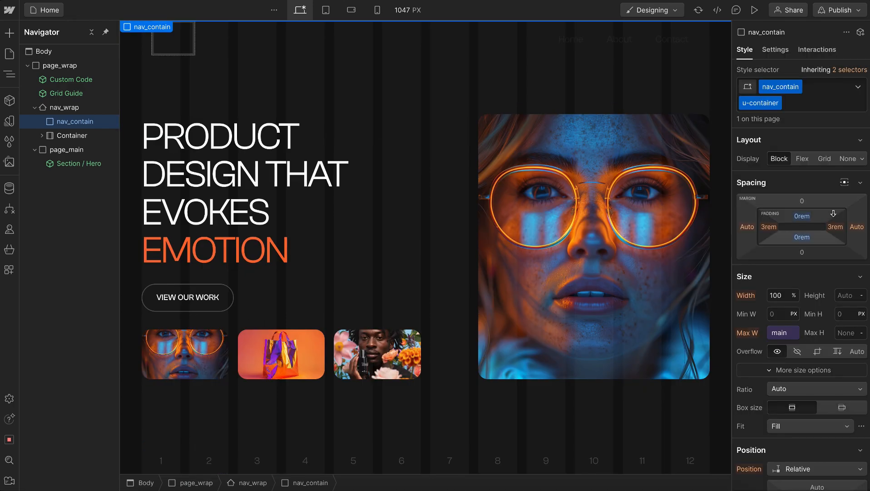
left_click(845, 318)
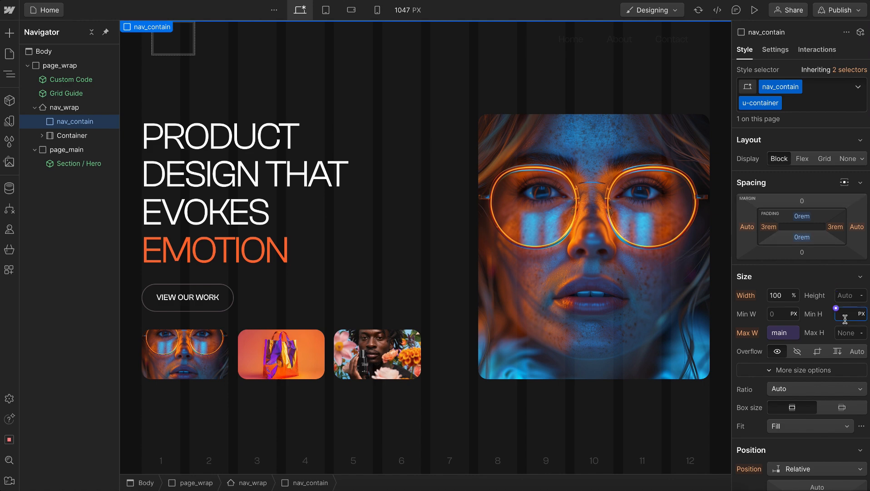
type("5rem")
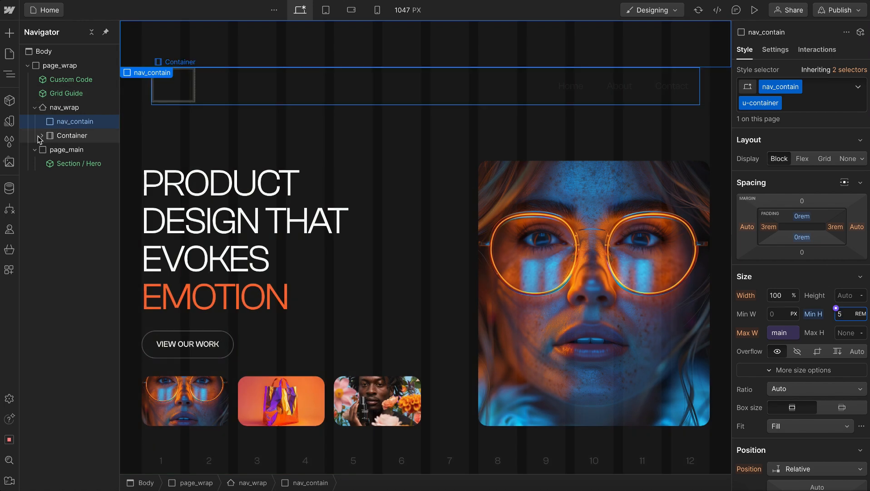
Expand the default Container's contents and insert a Link Block inside nav_contain
left_click(39, 136)
left_click(73, 148)
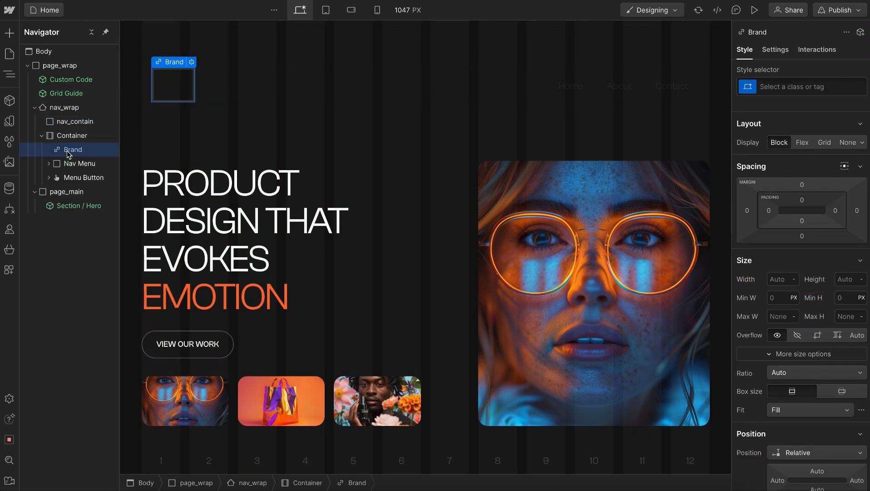
left_click(75, 122)
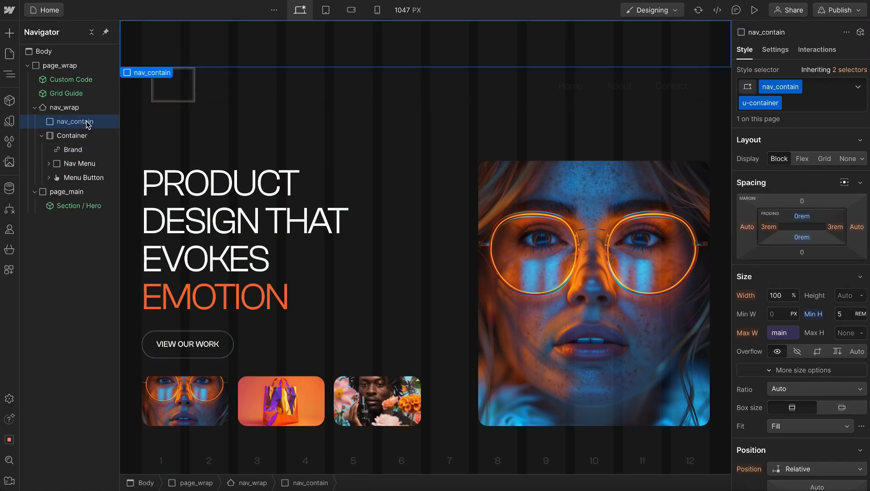
key("ctrl+e")
type("link")
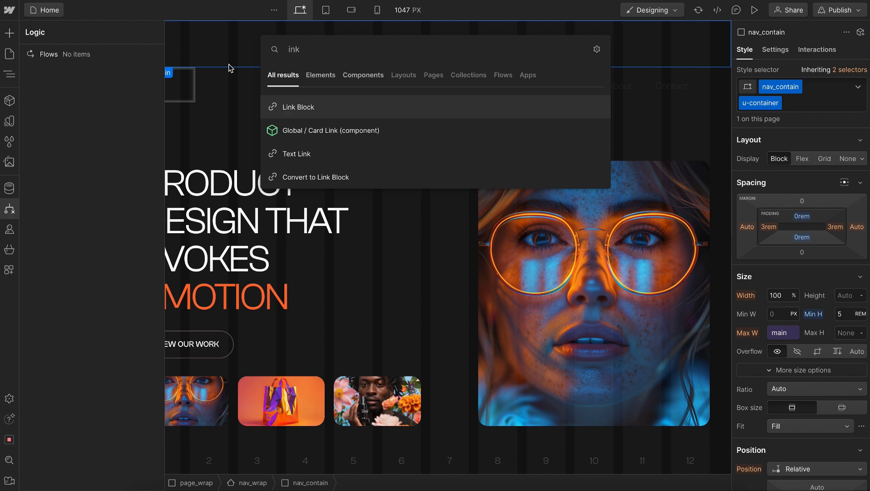
left_click(308, 105)
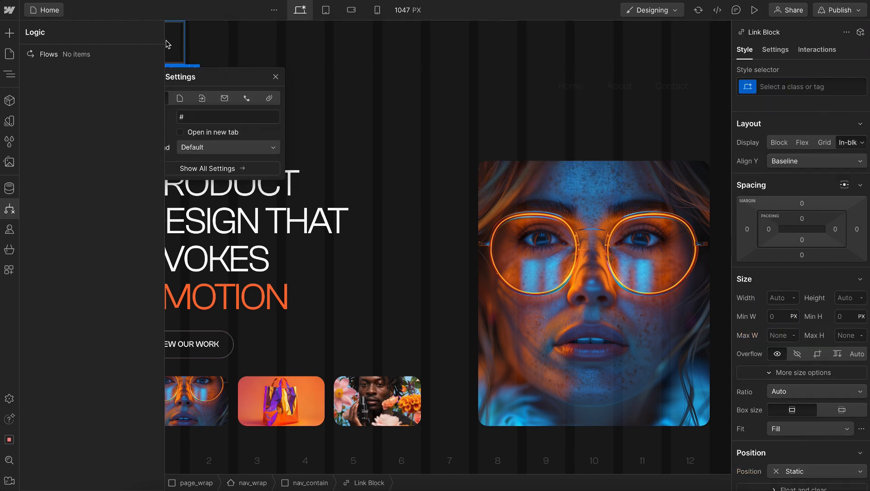
left_click(174, 43)
Give the new Link Block the class nav_logo_wrap
key("ctrl+Return")
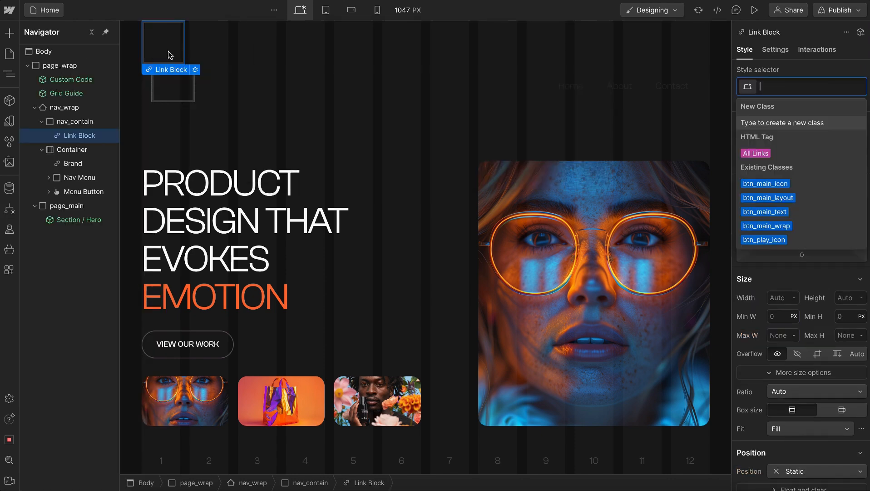
type("nav_logo_wrap")
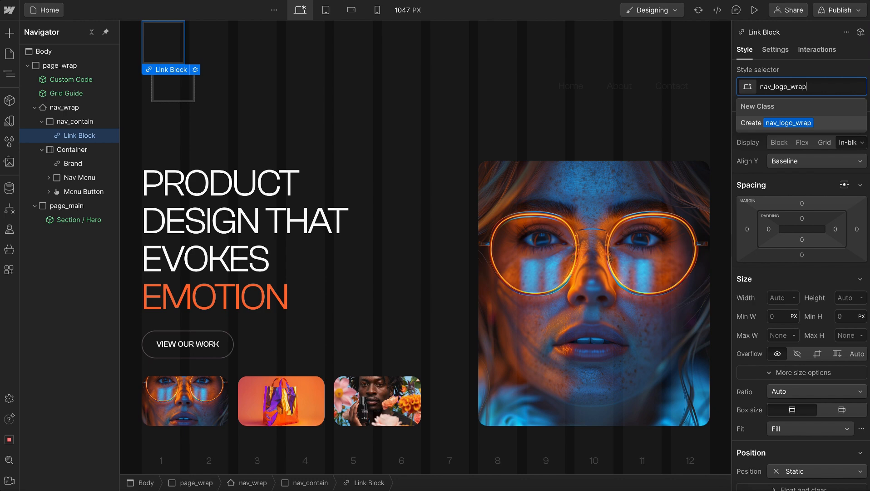
key("Return")
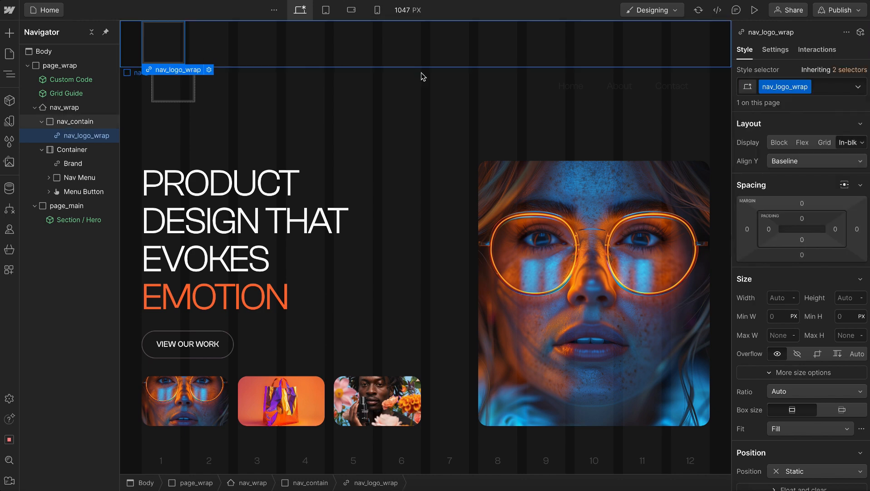
Add a custom attribute aria-label with the value "Go to homepage" to nav_logo_wrap and return to its styles
left_click(775, 49)
scroll(831, 291, "down", 5)
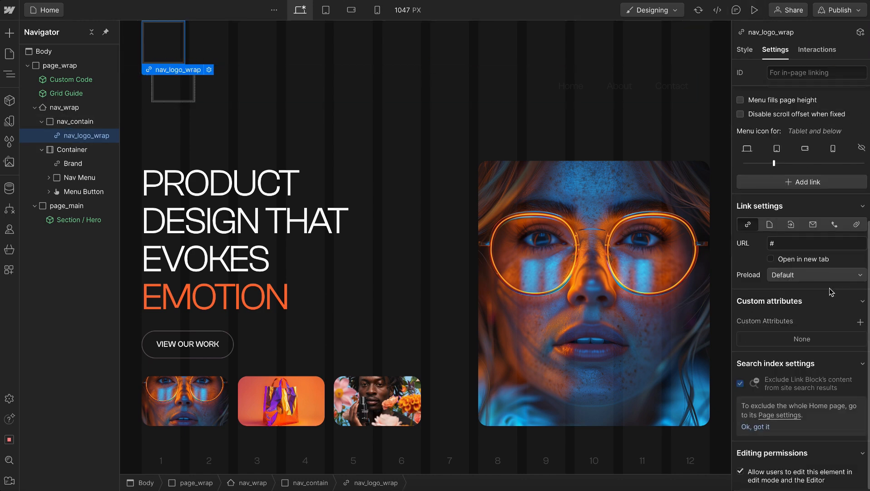
left_click(859, 322)
type("aria-")
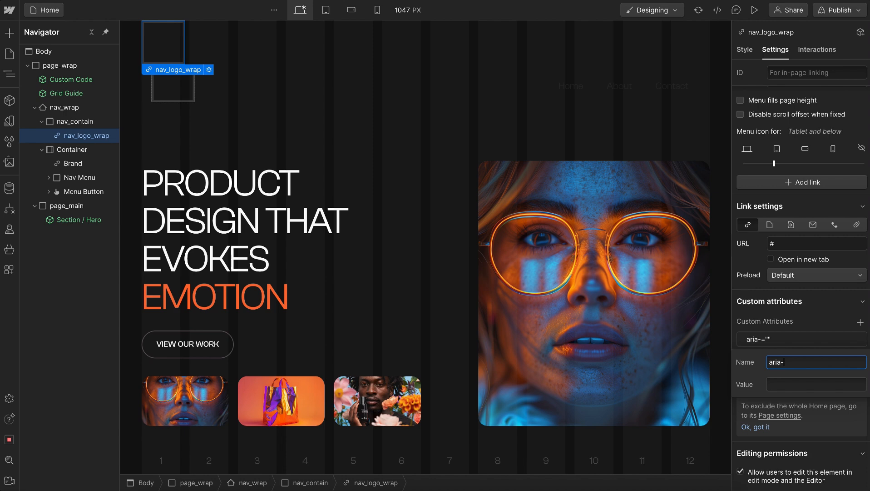
type("label")
key("Tab")
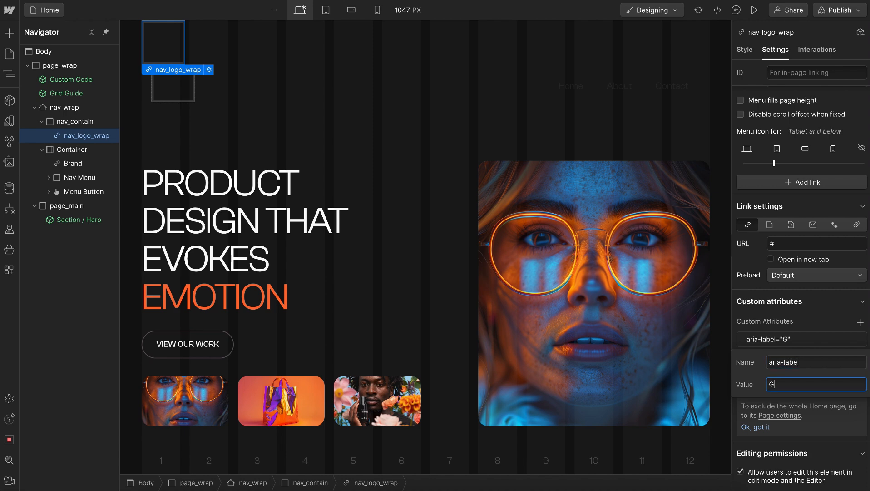
type("Go to homepag")
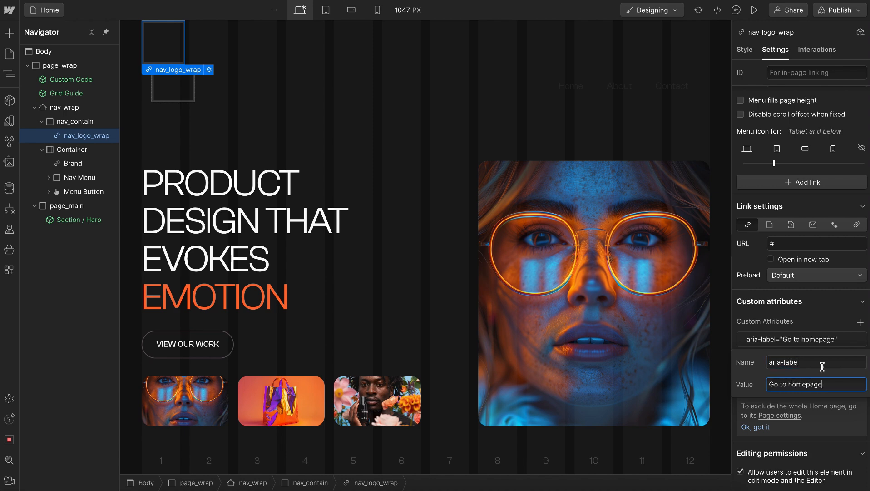
type("e")
key("Return")
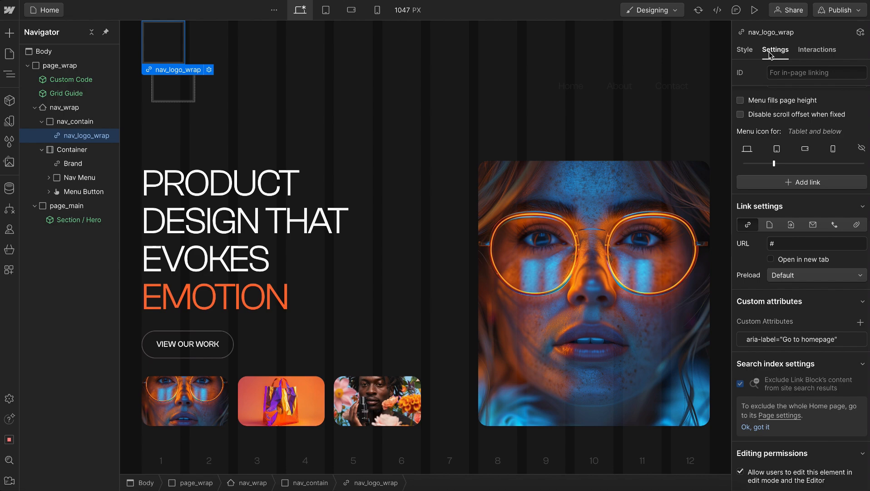
left_click(745, 51)
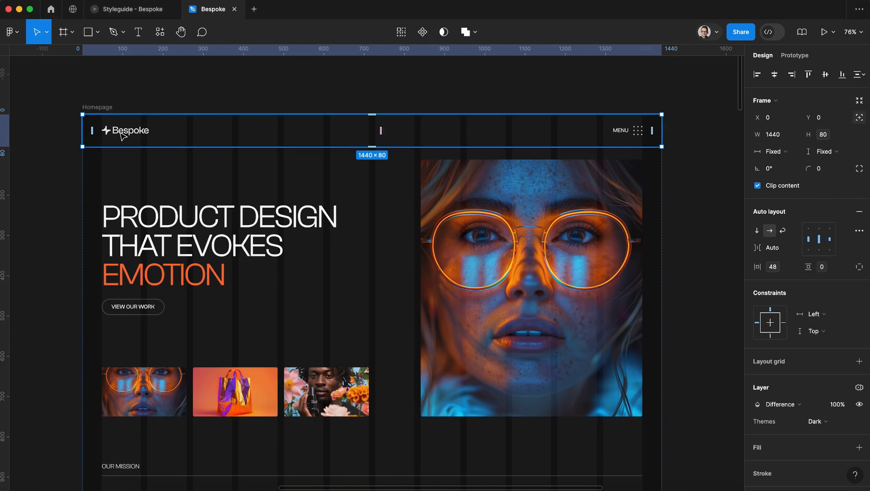
Switch to Figma and copy the Bespoke logo in the Homepage navbar as SVG
left_click(114, 131)
right_click(120, 135)
mouse_move(179, 175)
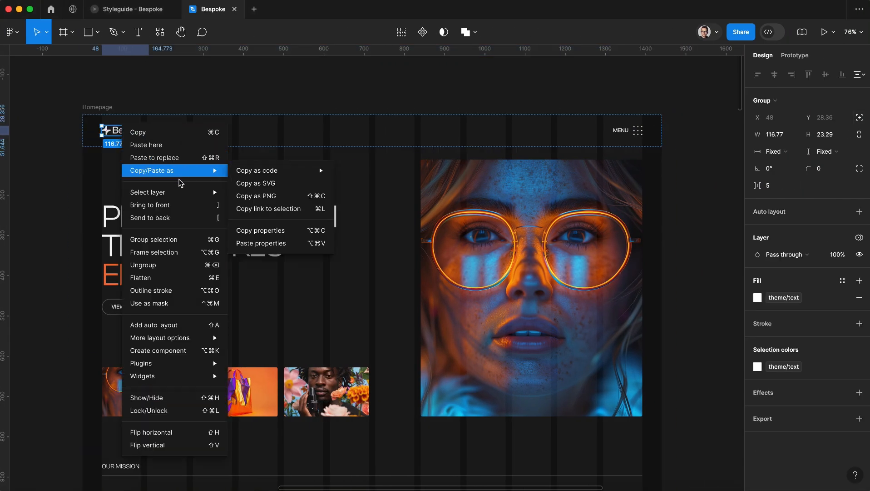
left_click(289, 183)
Switch back to Webflow and import the copied logo into nav_logo_wrap with the SVG Import app
key("ctrl+Left")
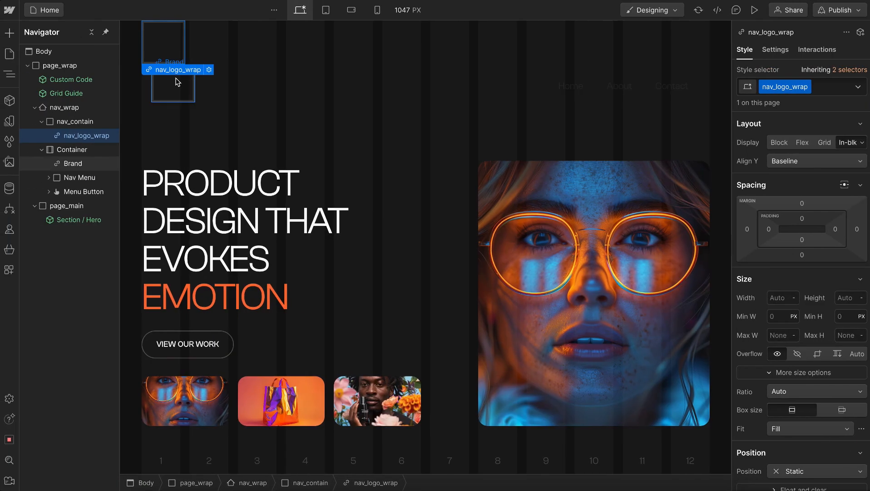
key("ctrl+e")
type("svg")
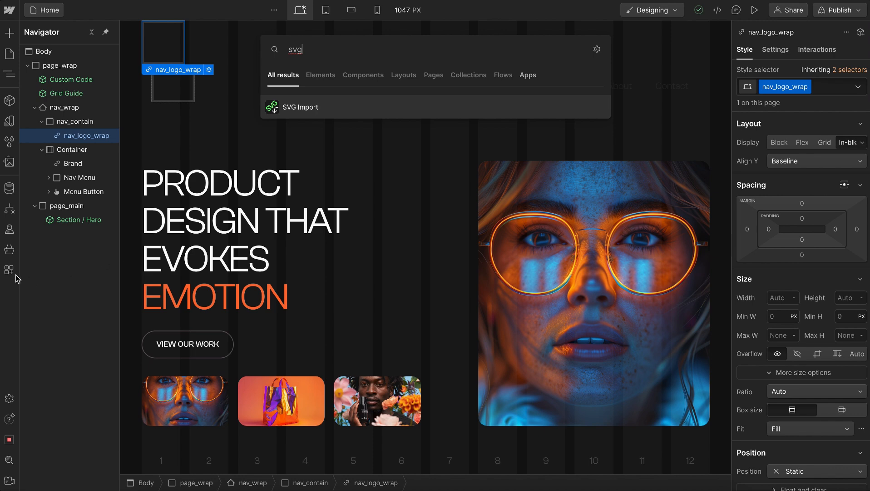
left_click(345, 106)
key("ctrl+v")
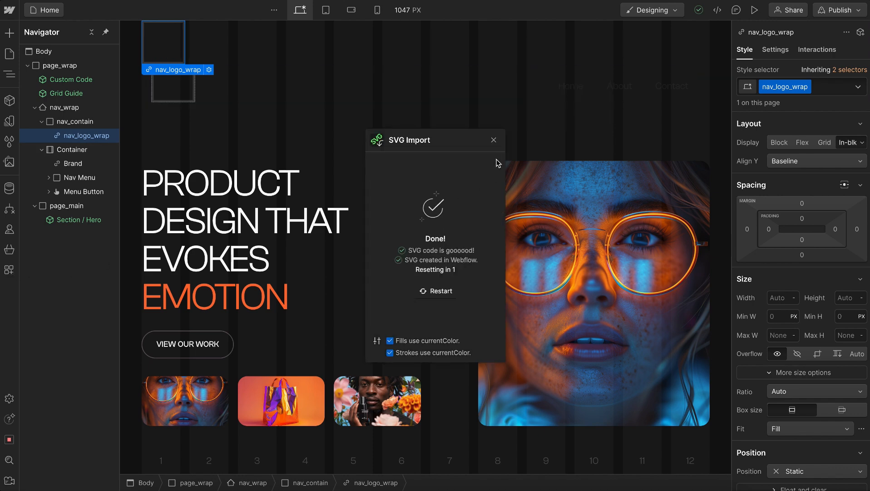
left_click(493, 140)
Turn the imported Svg inside nav_logo_wrap into a component named Logo
left_click(48, 135)
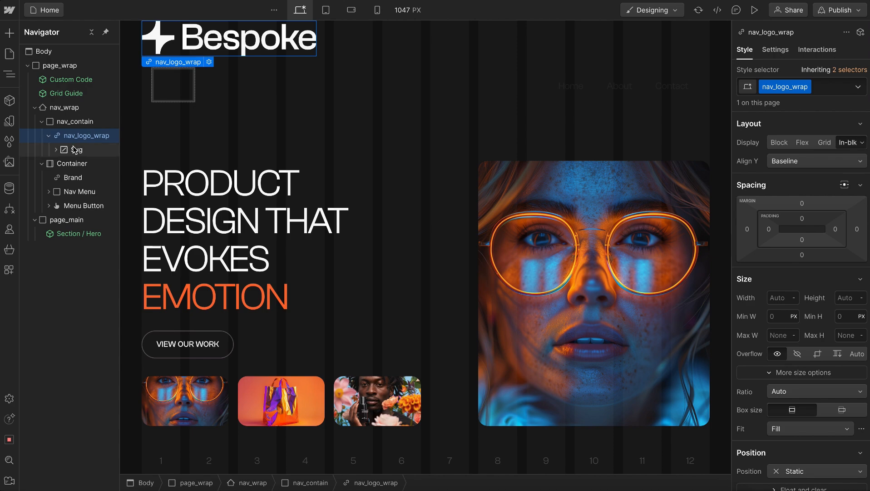
left_click(68, 150)
left_click(9, 101)
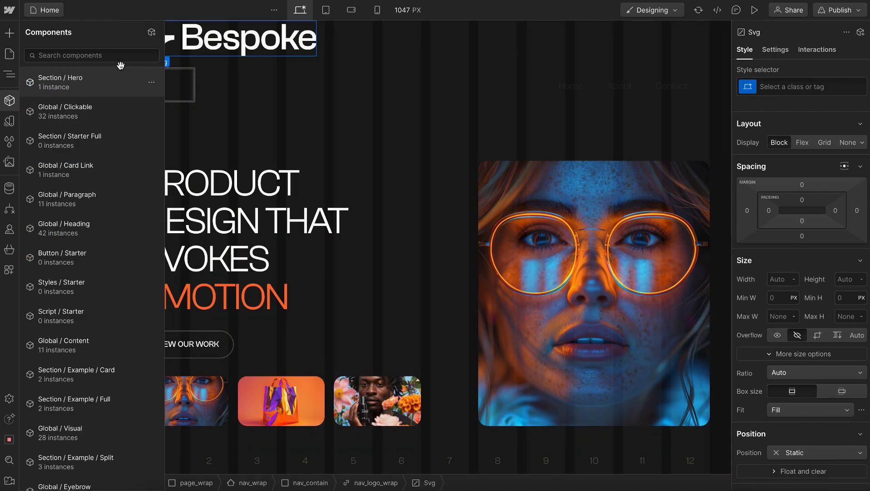
left_click(151, 33)
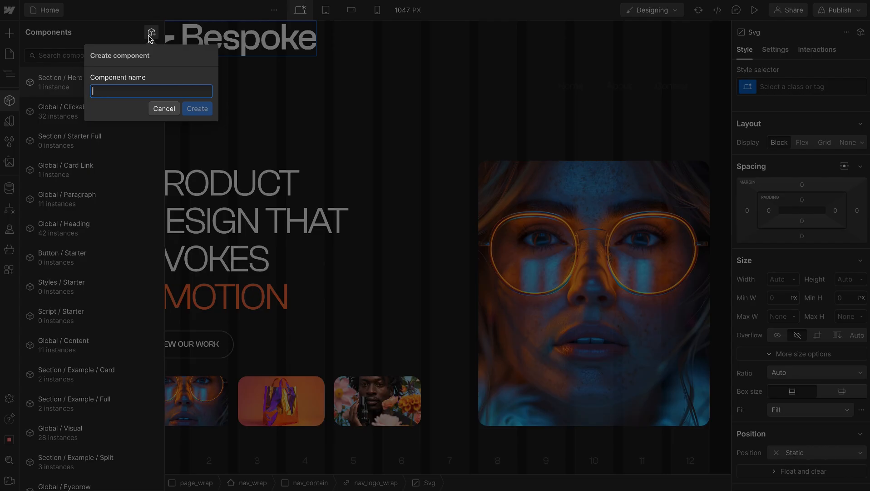
type("Logo")
key("Return")
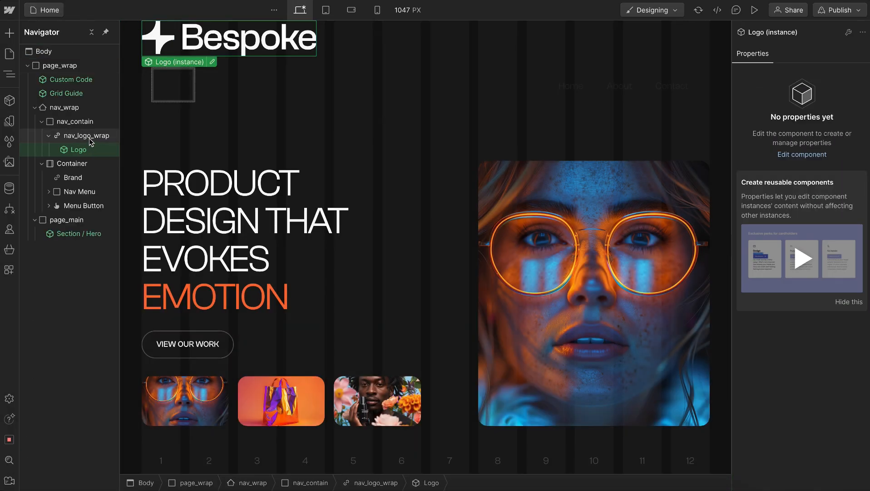
Set the width of nav_logo_wrap to 7.5 rem
left_click(89, 139)
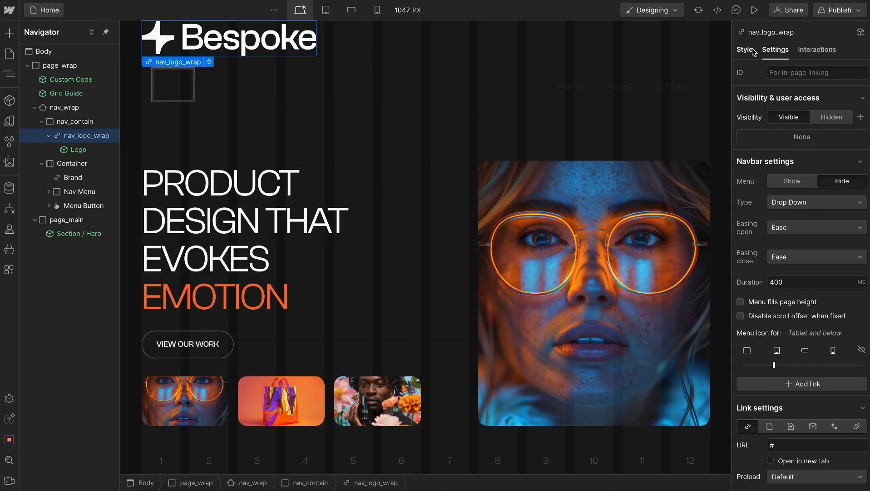
left_click(751, 51)
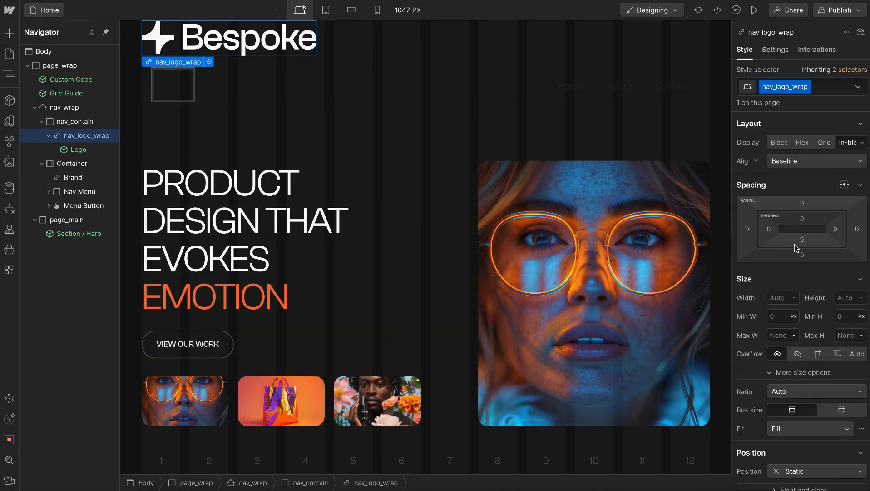
left_click(783, 297)
type("7.5rem")
key("Return")
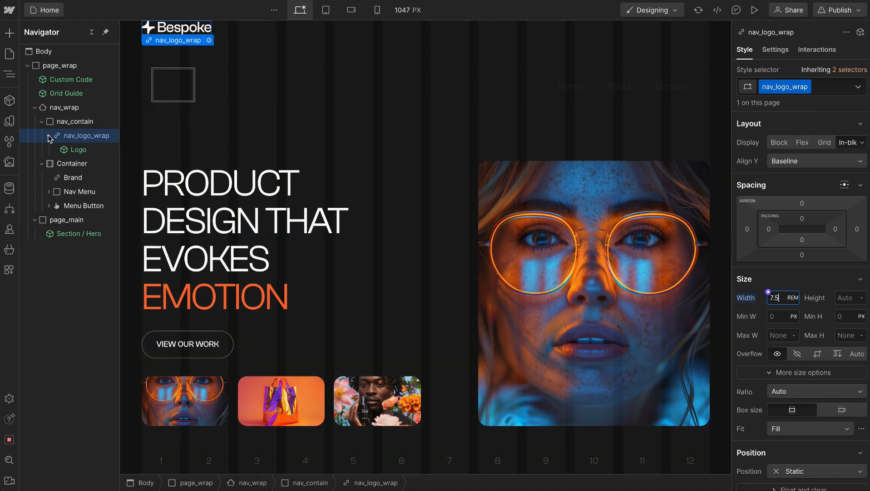
Move the Menu Button into nav_contain after nav_logo_wrap and check the navbar at the tablet breakpoint
left_click(49, 136)
left_click_drag(68, 191, 76, 126)
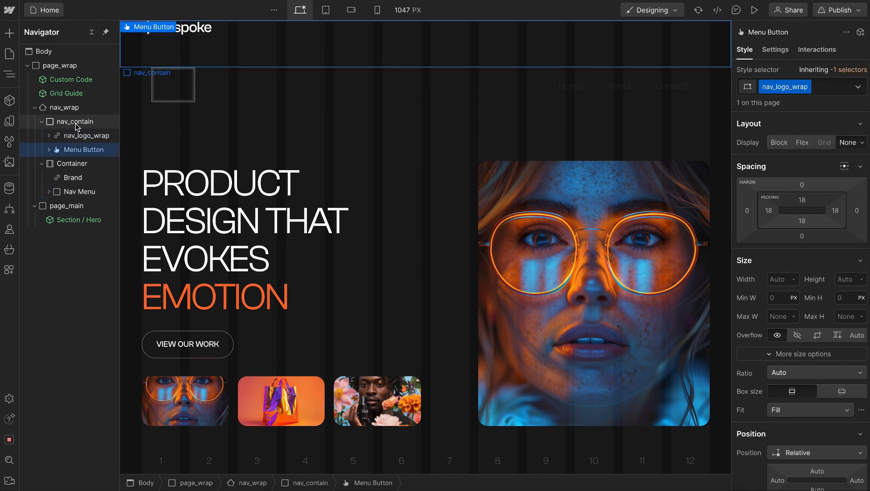
left_click(237, 35)
left_click(318, 13)
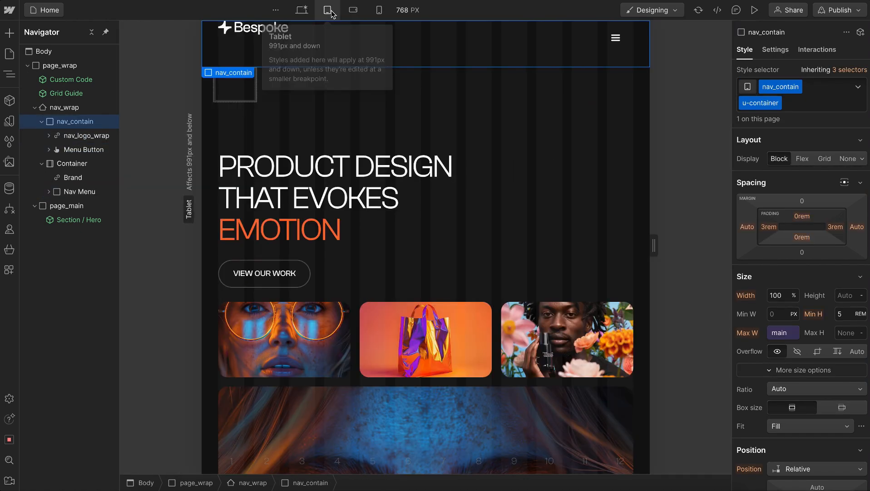
left_click(301, 10)
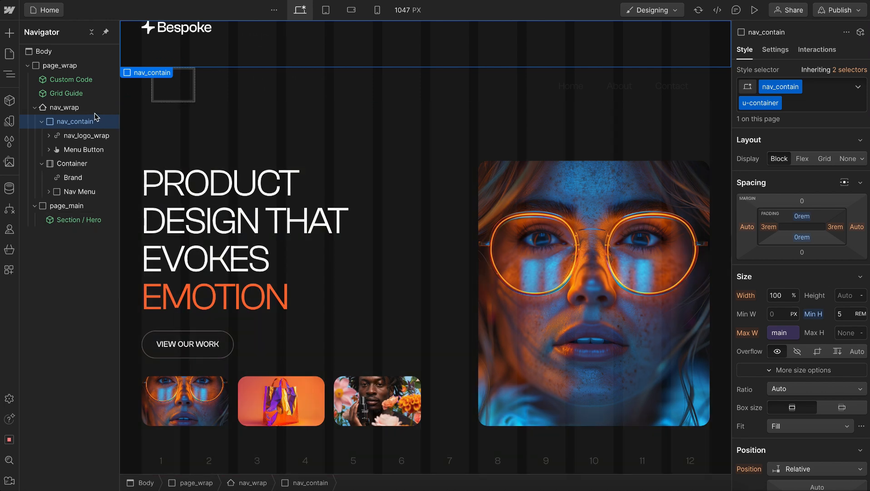
Set the menu icon of nav_wrap to always appear and return to its styles
left_click(704, 35)
left_click(773, 51)
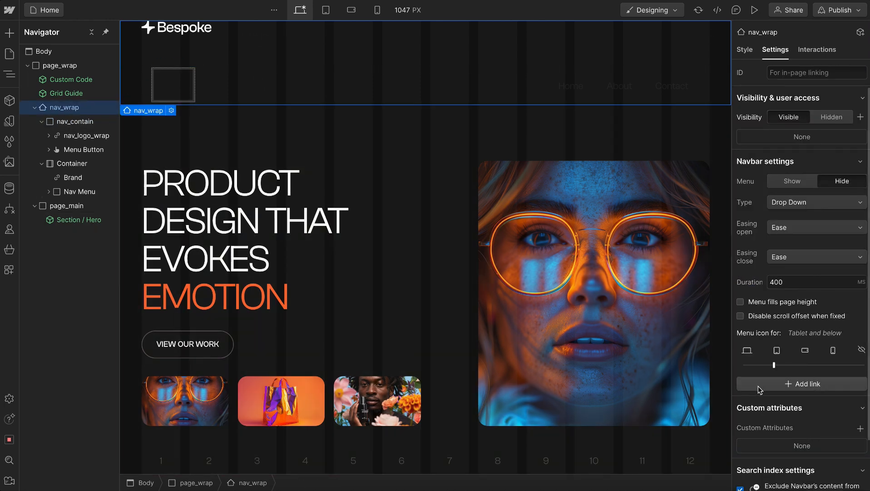
left_click_drag(773, 365, 744, 365)
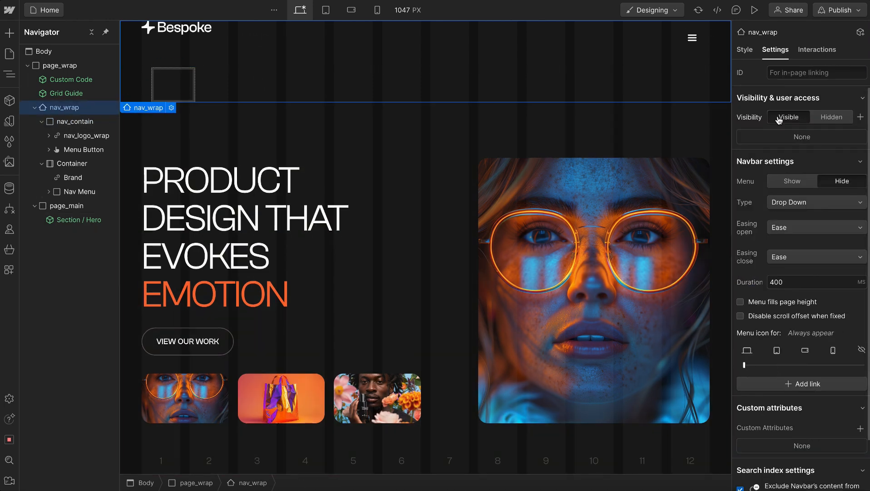
left_click(745, 51)
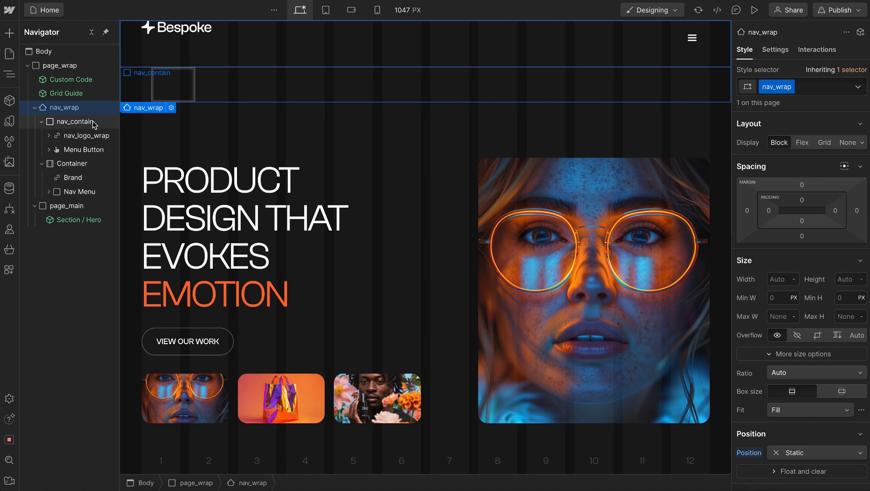
Add the global combo class u-hflex-between-center to nav_contain
left_click(75, 121)
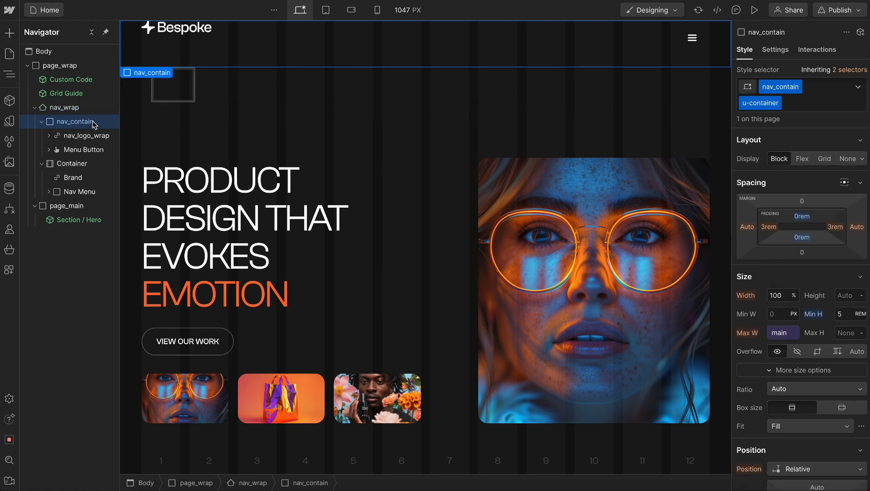
key("ctrl+Return")
type("h-")
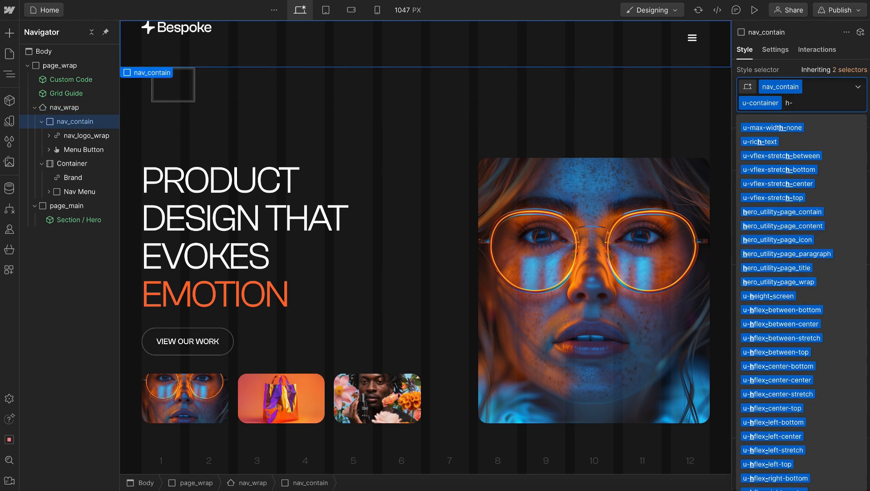
type("b-c")
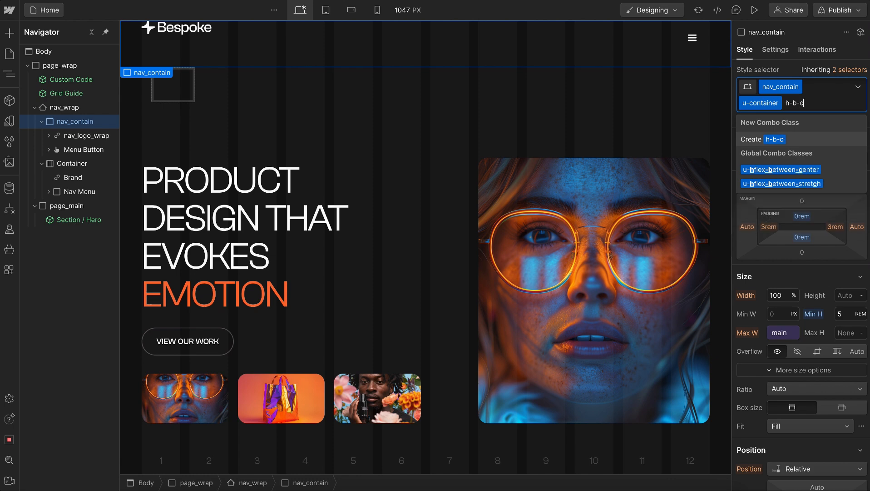
key("Return")
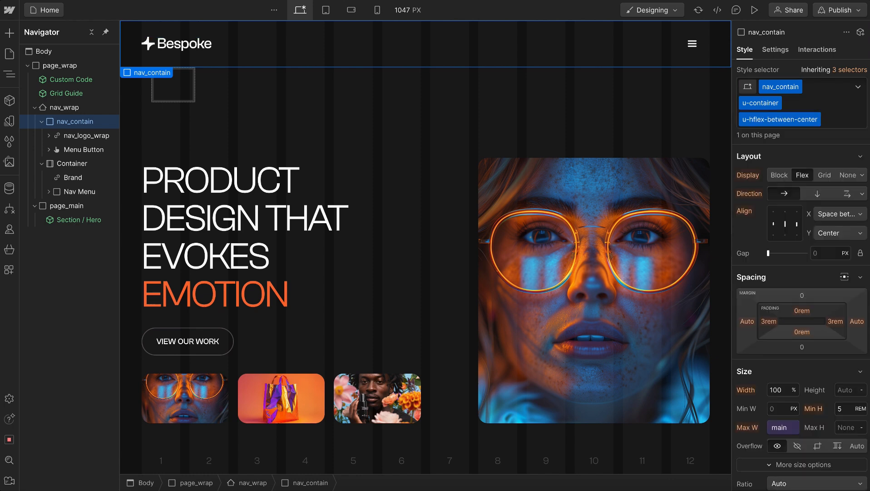
Give the Menu Button the class nav_btn_wrap
left_click(79, 148)
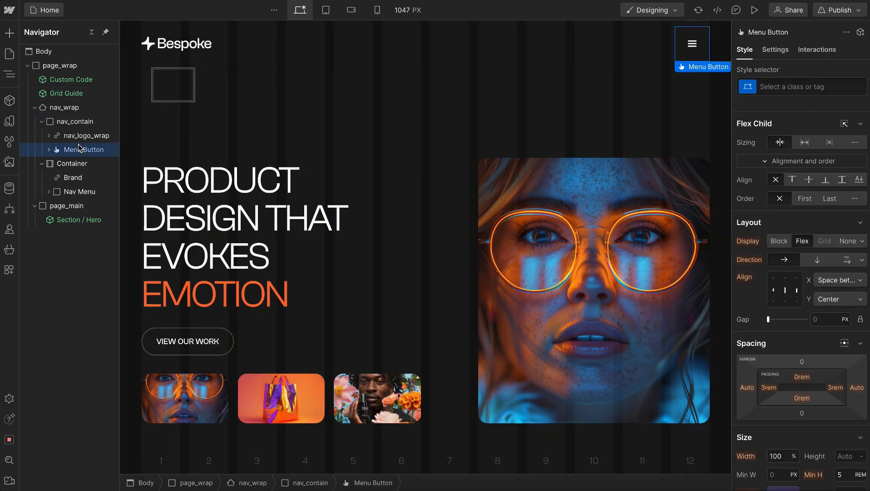
key("ctrl+Return")
type("nav_")
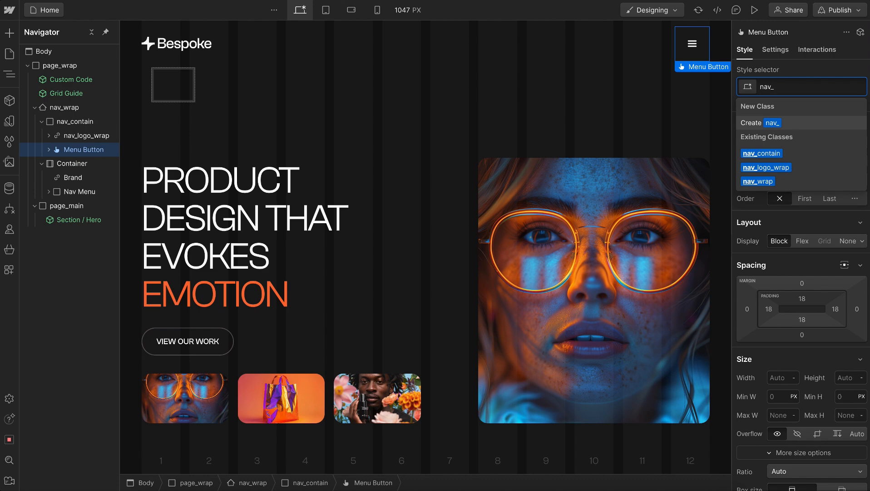
type("btn_wrap")
key("Return")
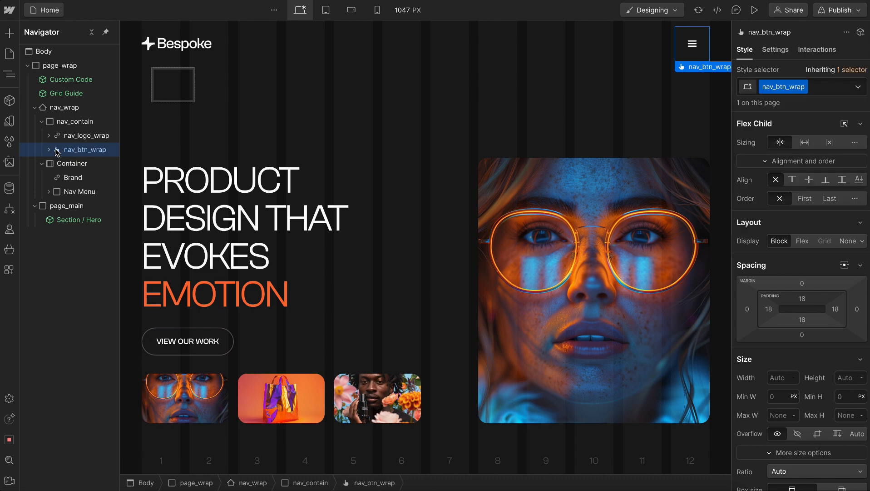
Add a Text Block inside nav_btn_wrap and give it the class nav_btn_text
left_click(48, 150)
key("ctrl+k")
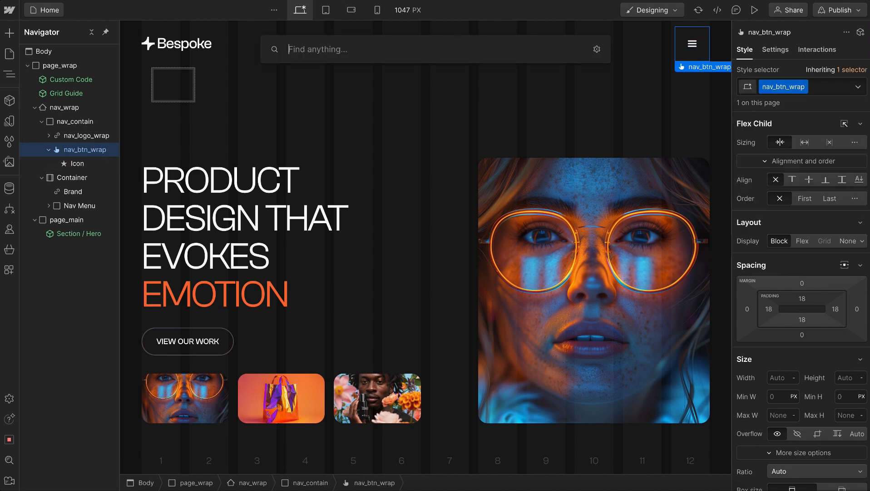
type("tex")
left_click(309, 138)
key("ctrl+Return")
type("nav_btn_text")
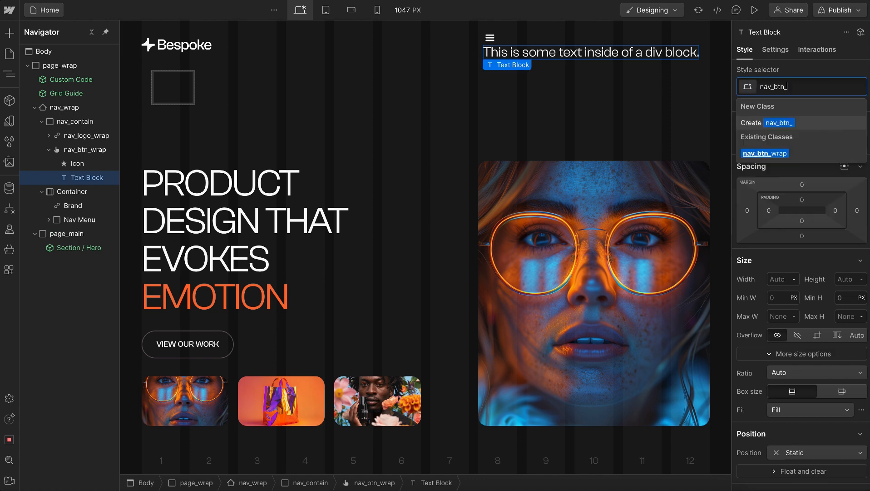
key("Return")
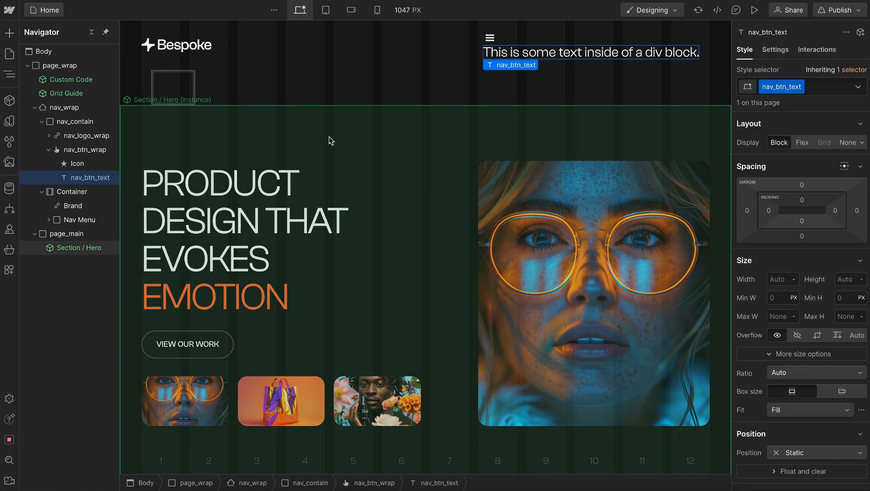
Add the global combo classes u-text-small and u-weight-medium to nav_btn_text
key("ctrl+Return")
type("u-text-sm")
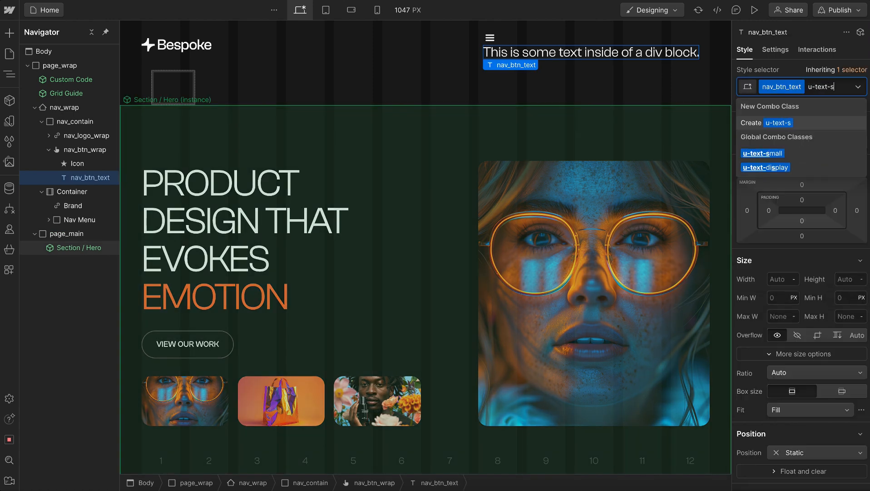
key("Down")
key("Return")
type("weight")
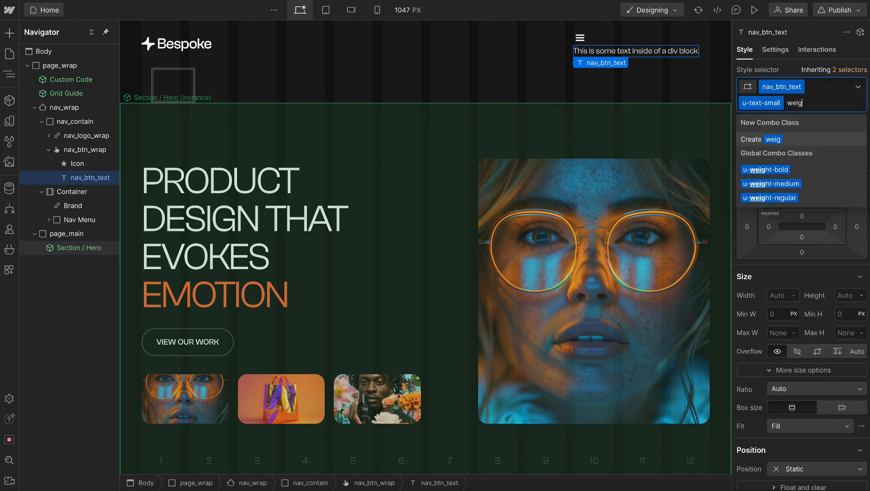
key("Down")
key("Down")
key("Return")
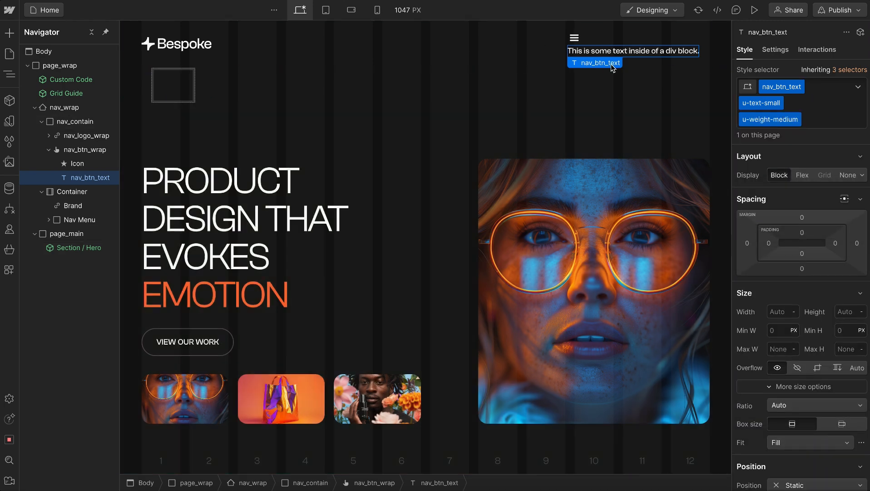
Replace the text of nav_btn_text with MENU and delete the default Icon from nav_btn_wrap
double_click(602, 52)
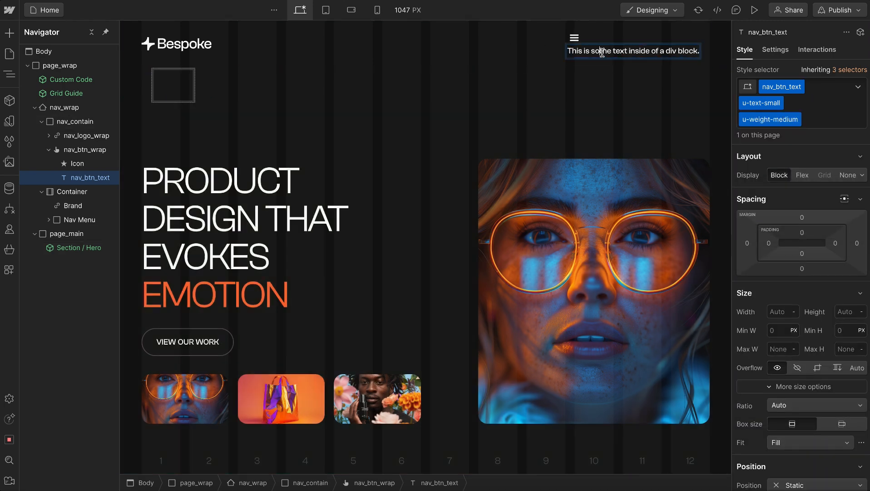
key("ctrl+a")
type("MENU")
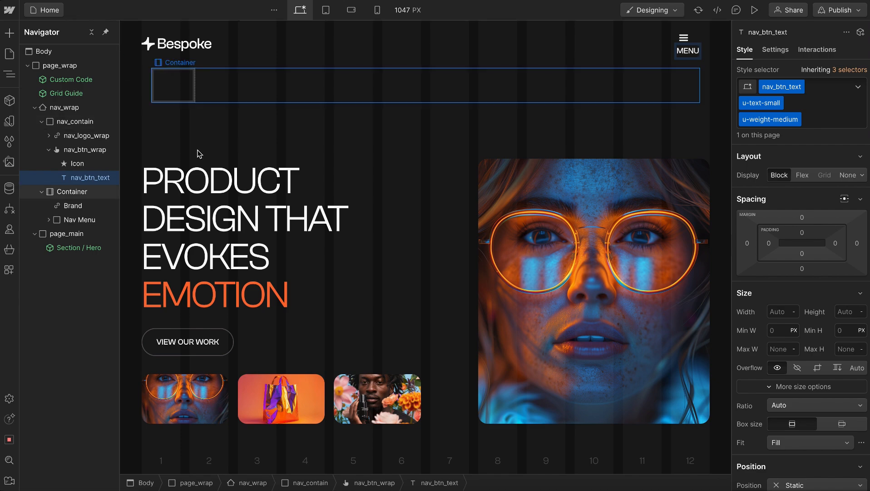
left_click(99, 164)
key("Delete")
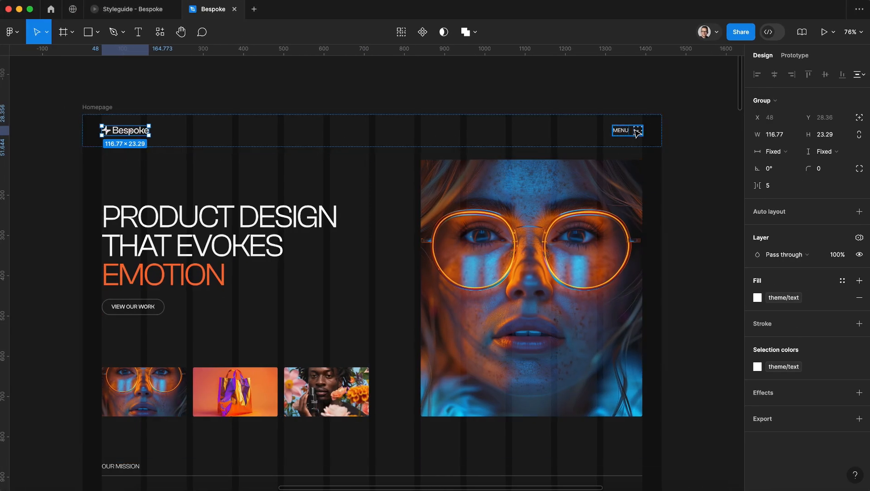
Switch to Figma and copy the dotted icon frame beside MENU in the Homepage navbar as SVG
double_click(637, 132)
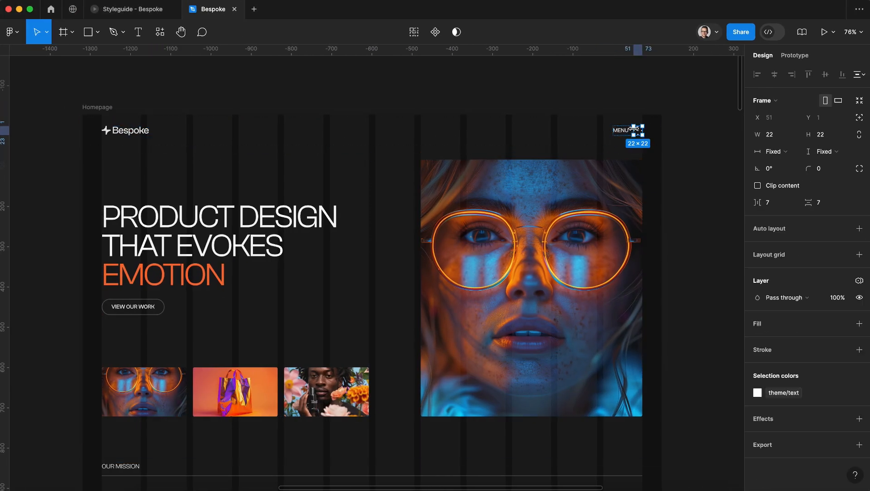
right_click(640, 133)
mouse_move(699, 180)
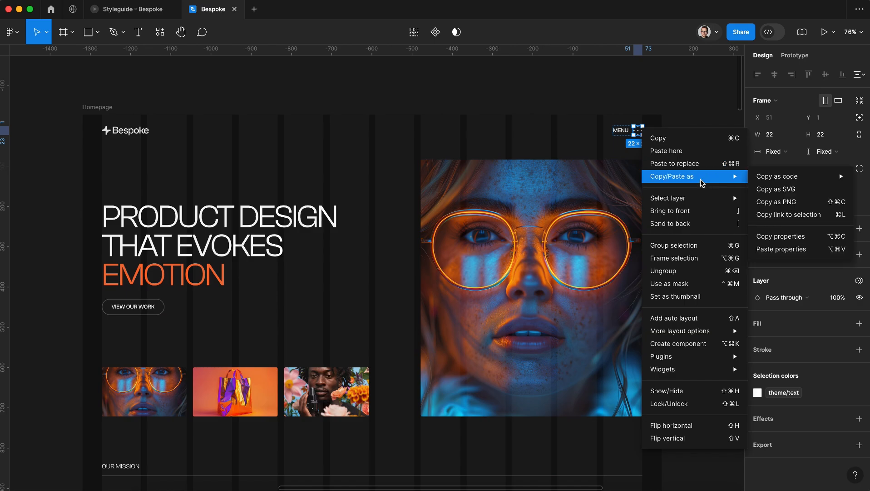
left_click(819, 196)
Switch back to Webflow and import the copied menu icon into nav_btn_wrap with the SVG Import app
key("ctrl+Left")
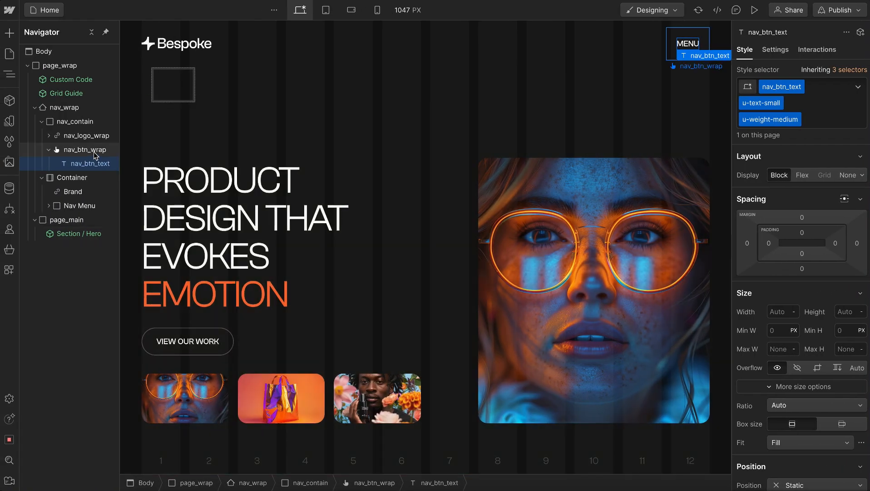
left_click(85, 150)
key("ctrl+e")
type("svg")
key("Return")
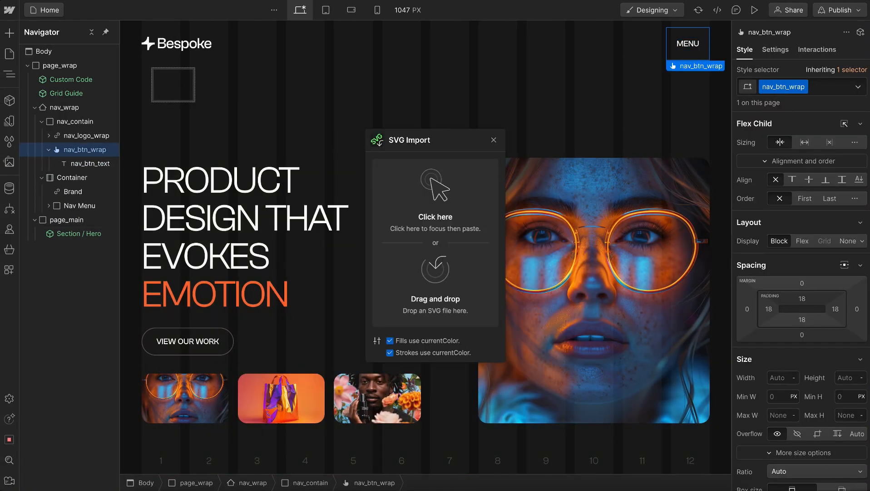
left_click(432, 242)
key("ctrl+v")
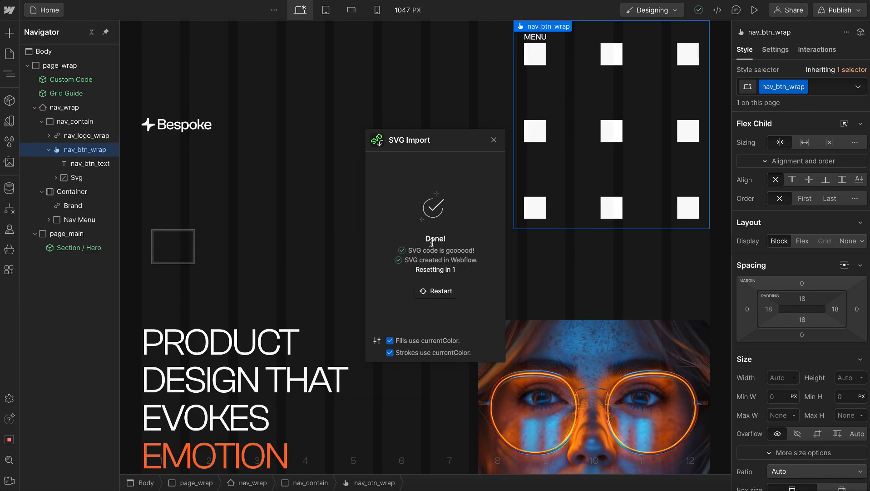
Give the imported Svg in nav_btn_wrap the class nav_btn_icon
left_click(86, 178)
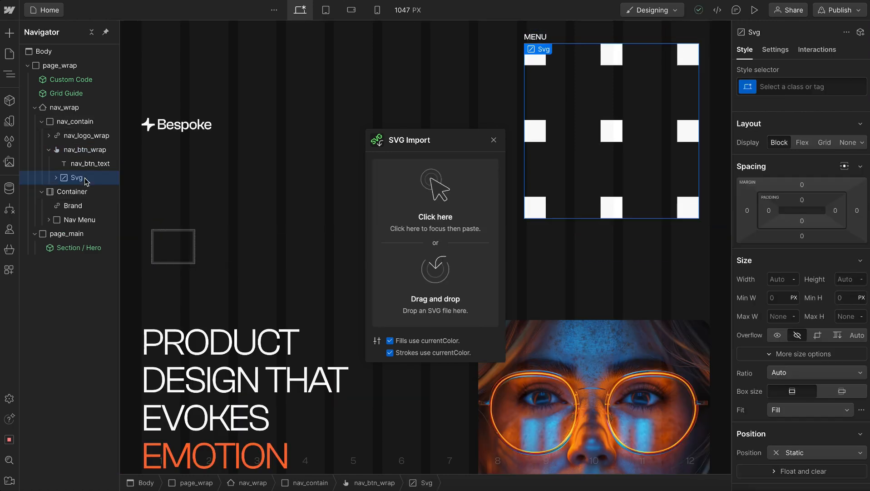
key("ctrl+Return")
type("nav_btn_icon")
key("Return")
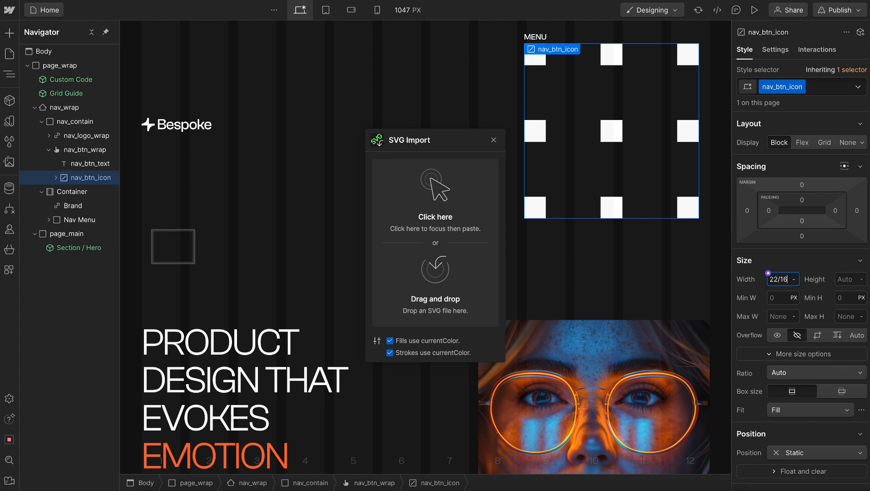
Set the width of nav_btn_icon to 22/16, giving 1.375 rem
key("Return")
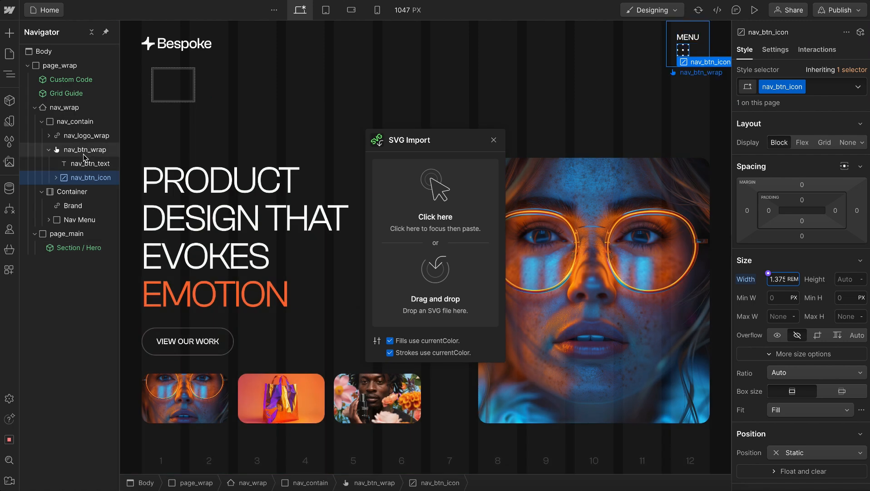
left_click(84, 155)
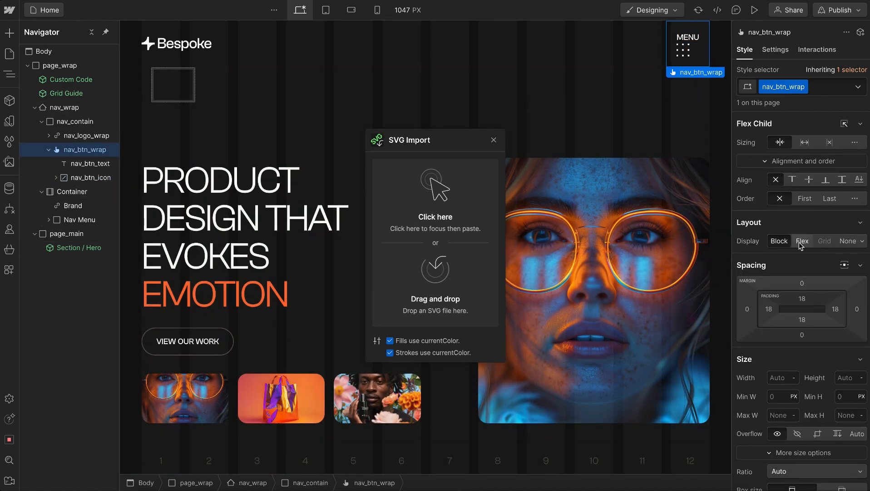
left_click(801, 241)
left_click(773, 290)
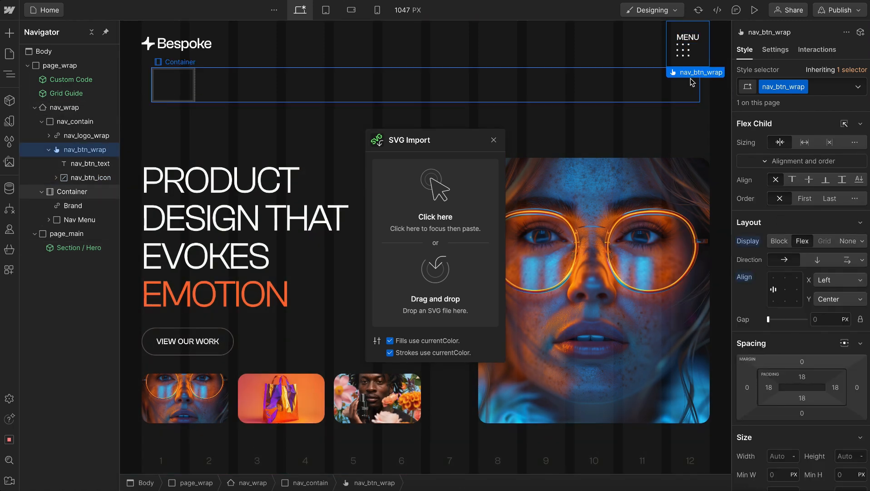
left_click(746, 278, "alt")
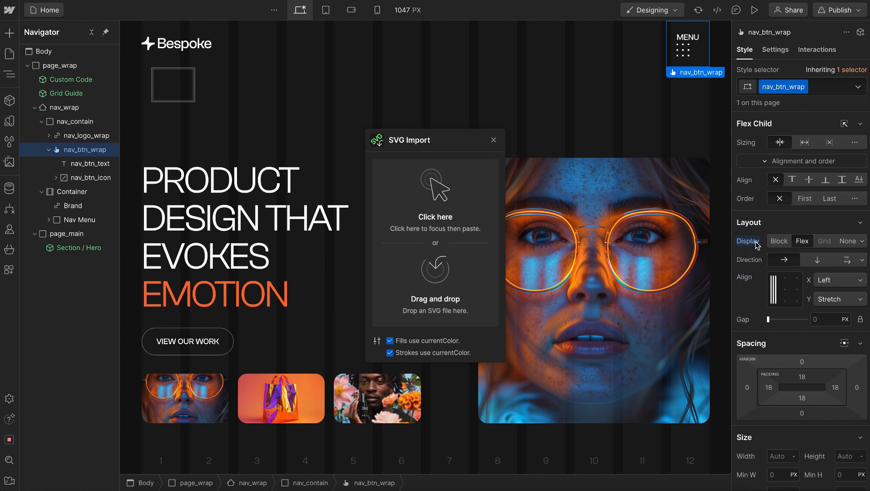
left_click(750, 241, "alt")
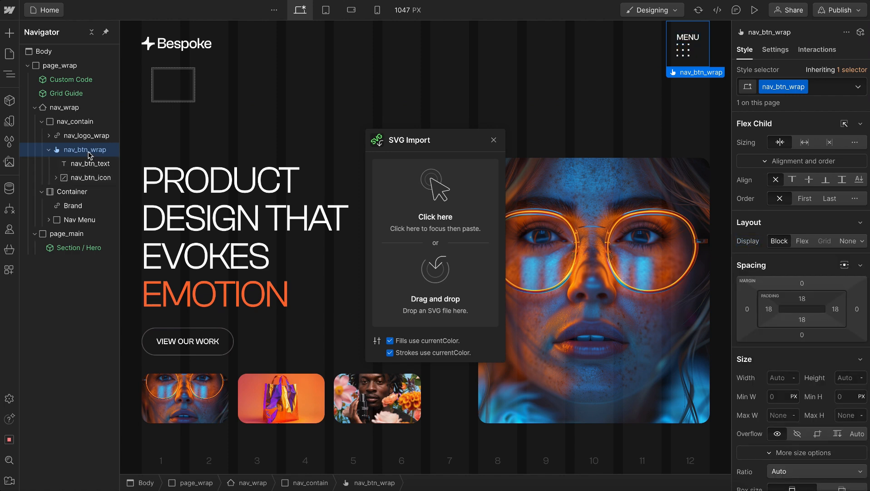
Add a div block inside nav_btn_wrap and give it the class nav_btn_layout
key("ctrl+k")
type("div")
key("Return")
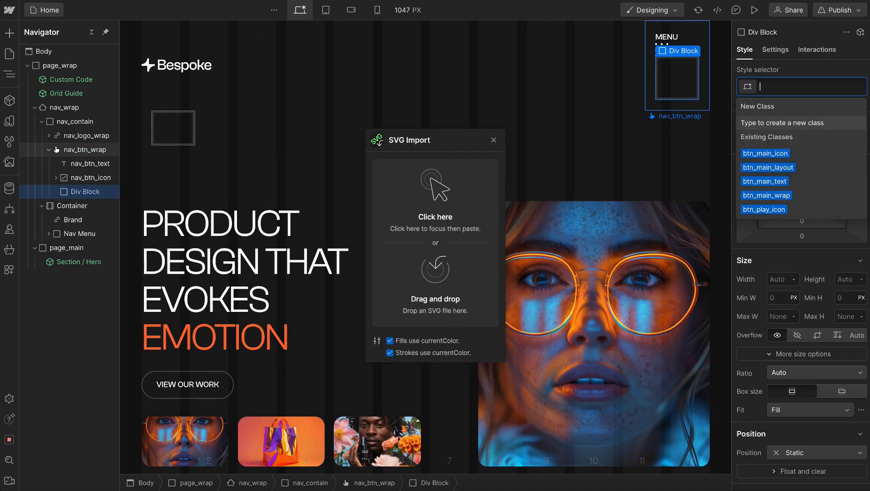
type("nav_btn_layout")
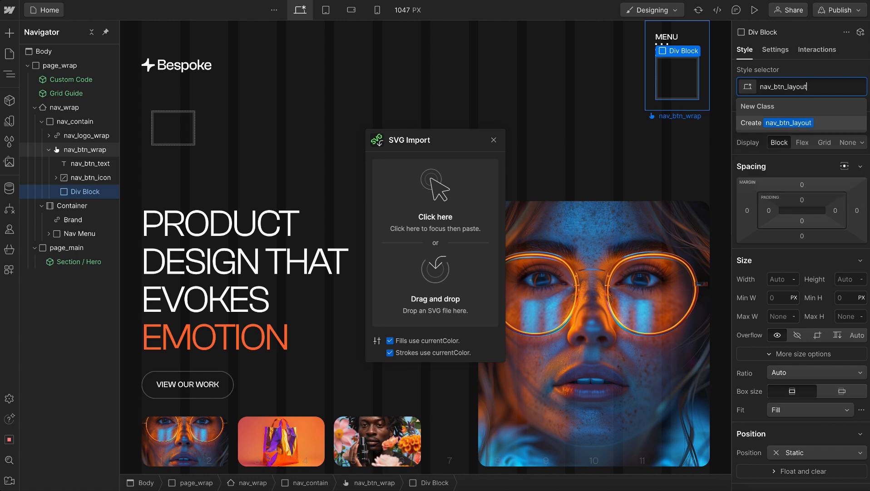
key("Return")
Move nav_btn_text and nav_btn_icon into nav_btn_layout, with the text above the icon in the hierarchy
mouse_move(89, 167)
left_mouse_down()
mouse_move(83, 180)
mouse_move(86, 167)
left_mouse_up()
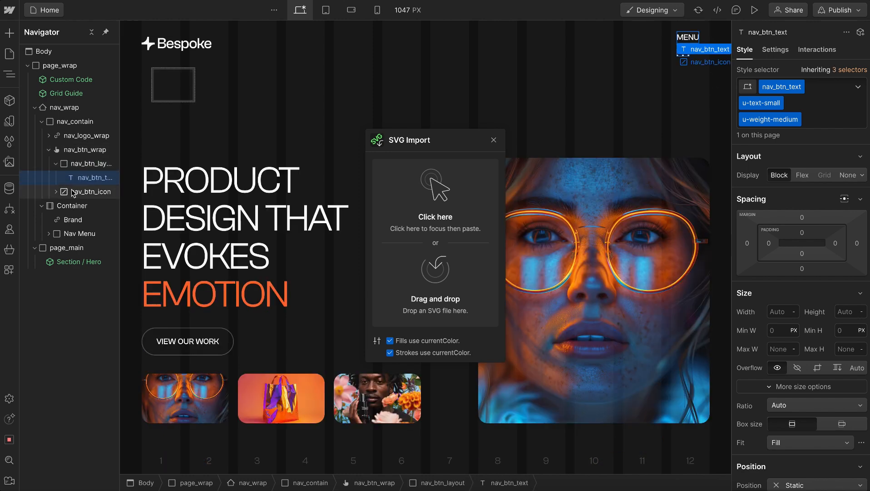
right_click(107, 191)
left_click(74, 194)
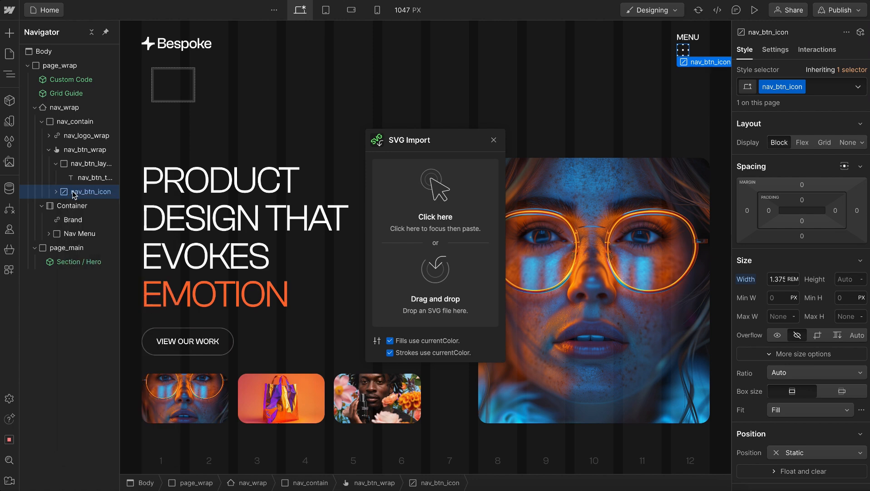
mouse_move(89, 194)
left_mouse_down()
mouse_move(107, 191)
mouse_move(101, 178)
mouse_move(101, 194)
left_mouse_up()
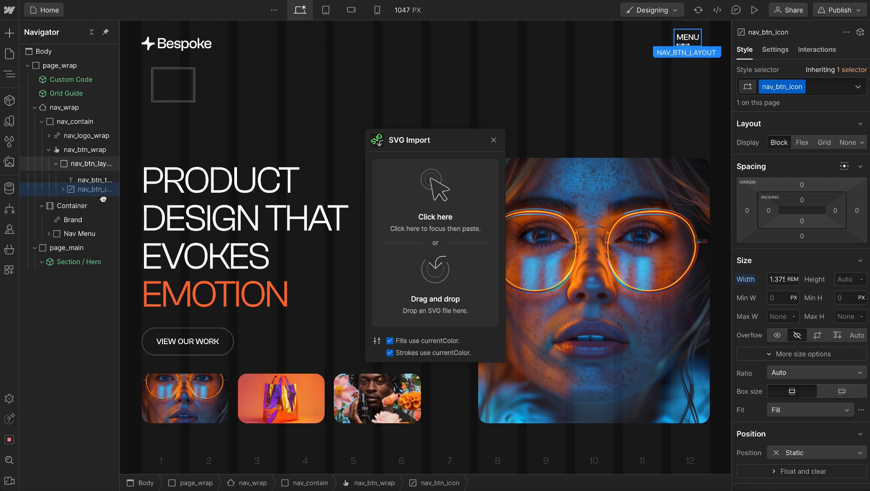
Add the utility classes u-hflex-left-center and u-gap-xsmall to nav_btn_layout
left_click(94, 164)
key("super+Return")
type("h-")
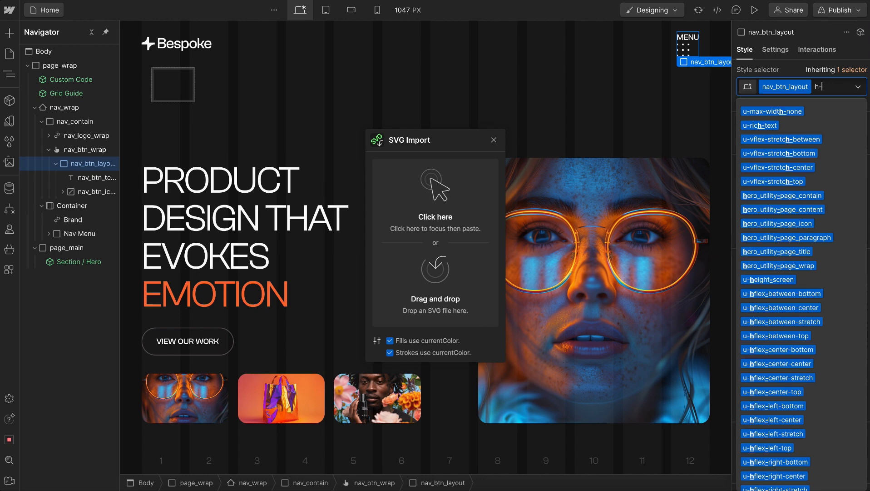
type("lc")
key("Down")
key("Return")
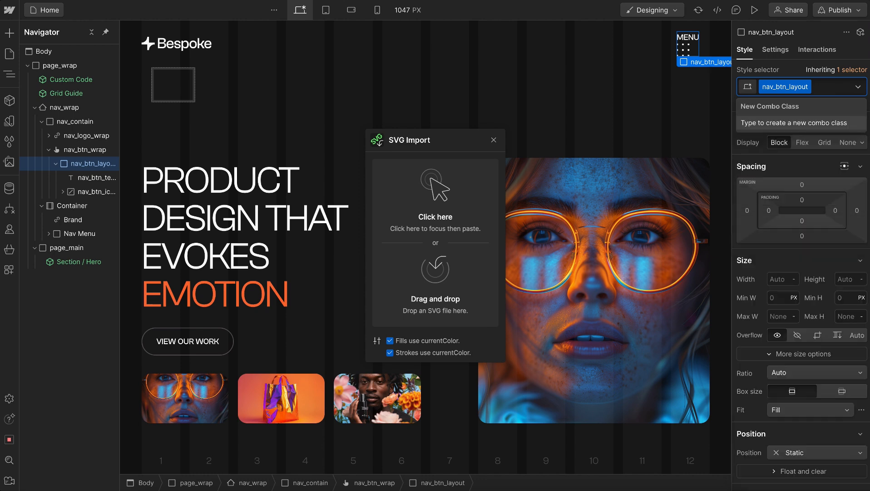
key("super+Return")
type("gap-s")
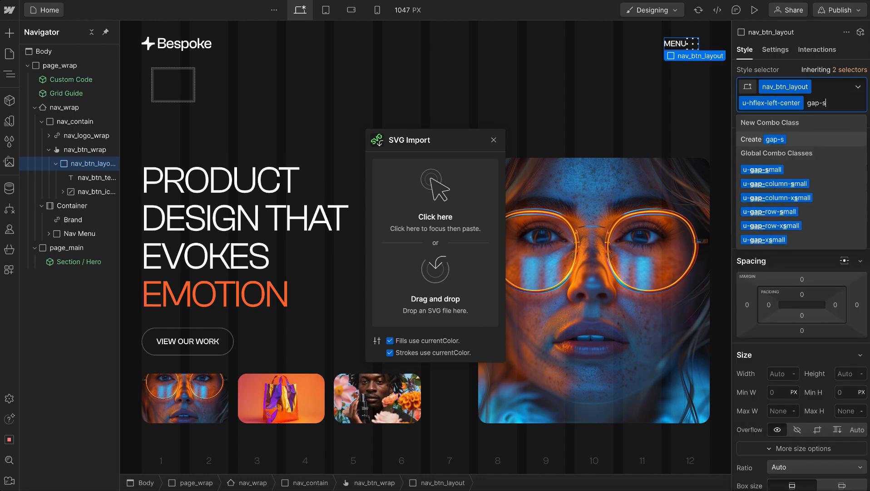
key("Down")
key("Down")
key("Down")
key("Down")
key("Down")
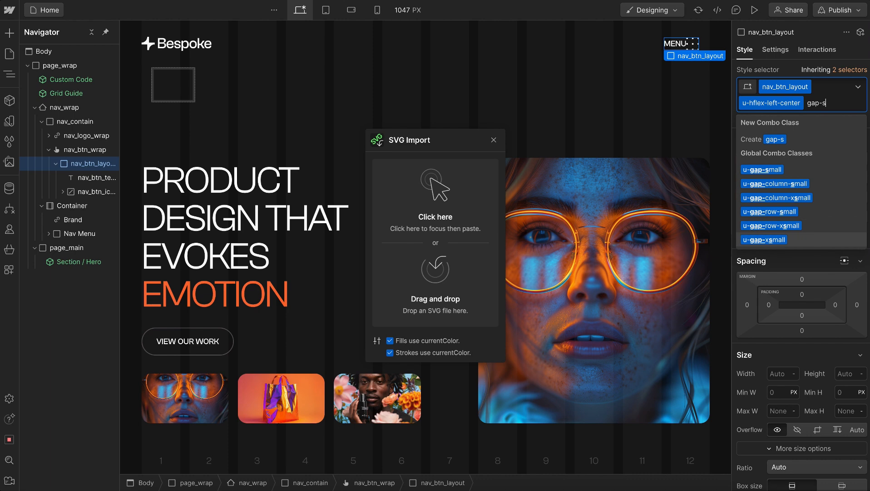
key("Return")
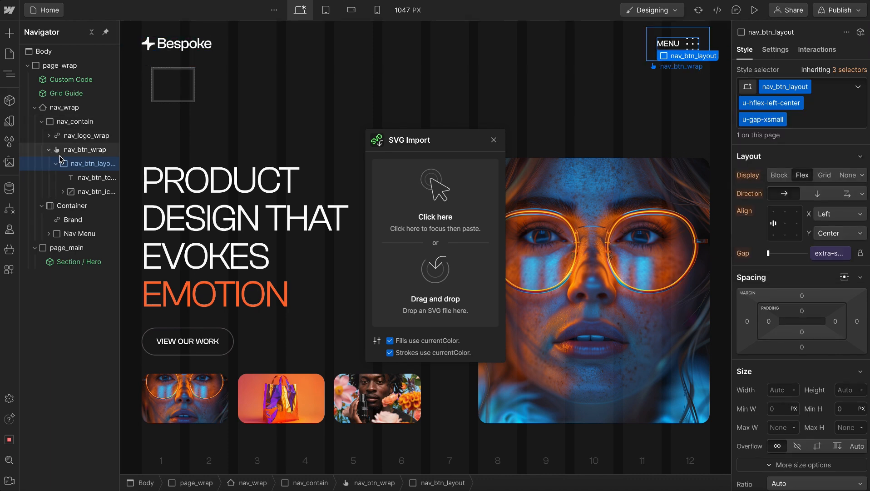
Set the padding of nav_btn_wrap to 0 on all four sides
left_click(48, 151)
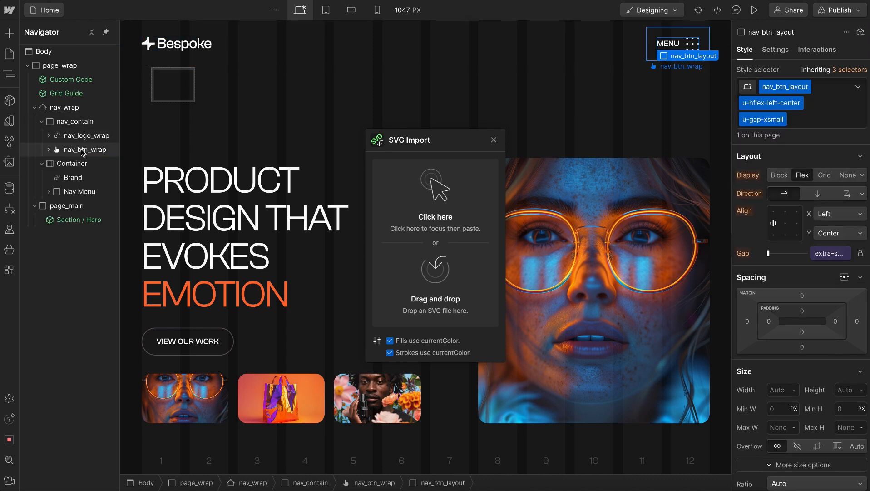
left_click(82, 150)
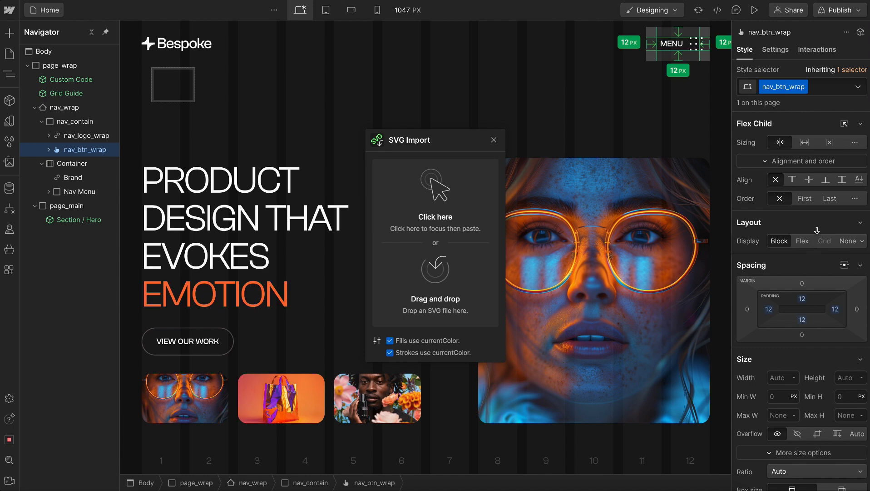
left_click_drag(818, 231, 817, 226)
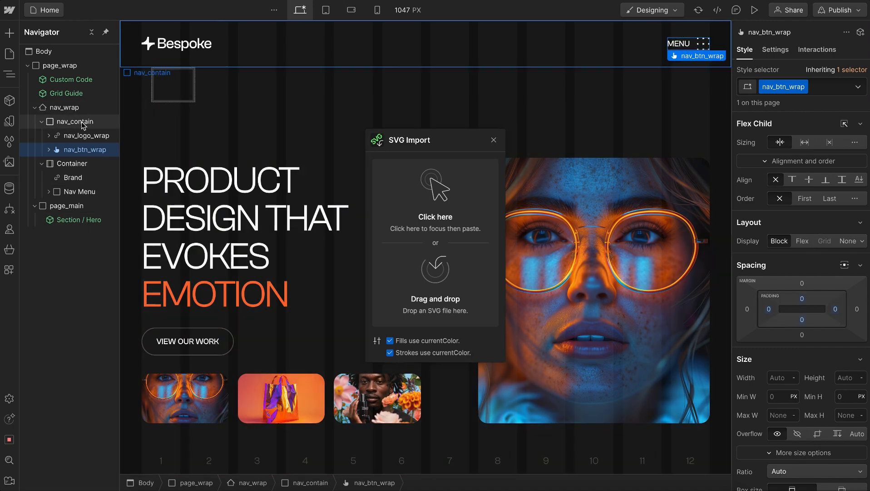
On the base nav_contain class, set the position to Fixed along the top edge with z-index 1000
left_click(80, 122)
left_click(42, 122)
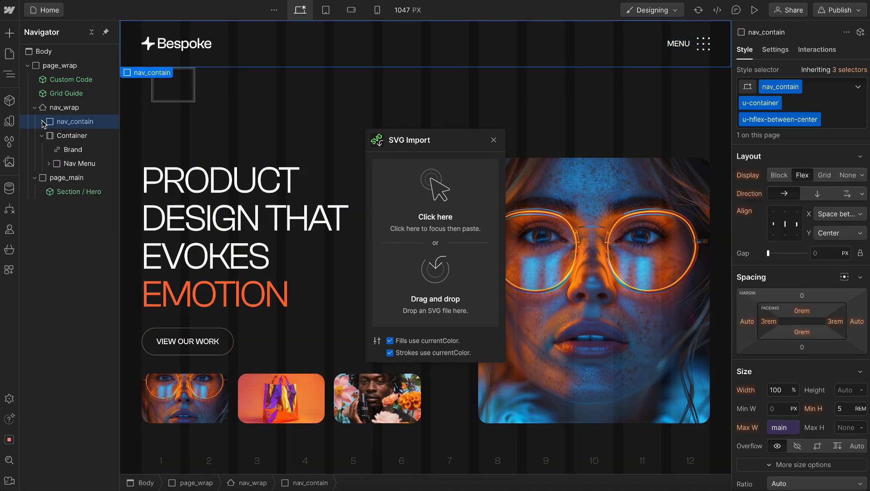
scroll(816, 359, "down", 4)
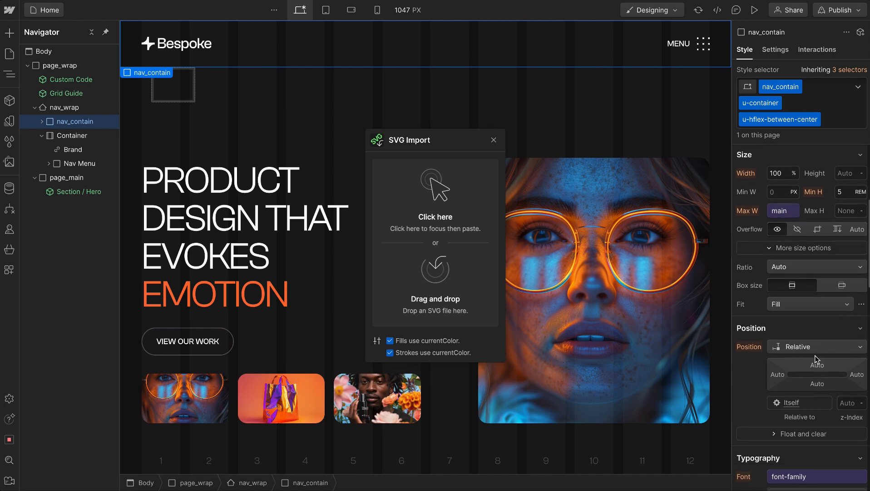
left_click(852, 69)
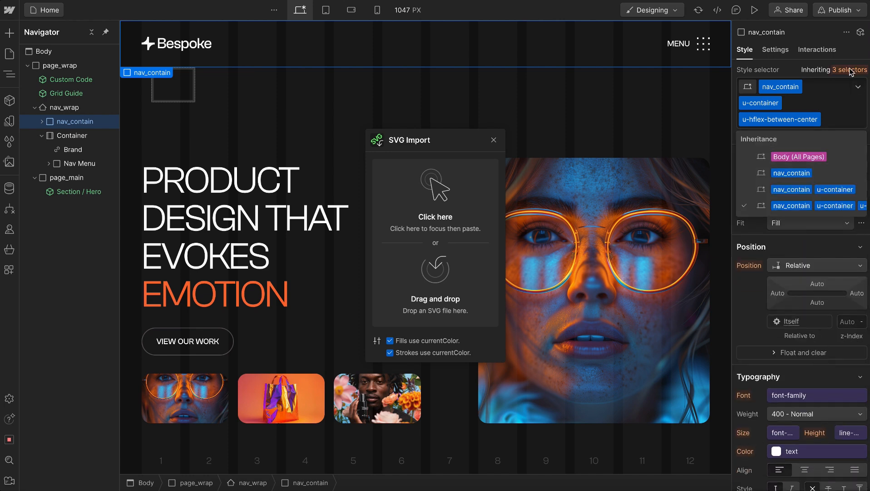
left_click(794, 173)
left_click(805, 232)
left_click(844, 259)
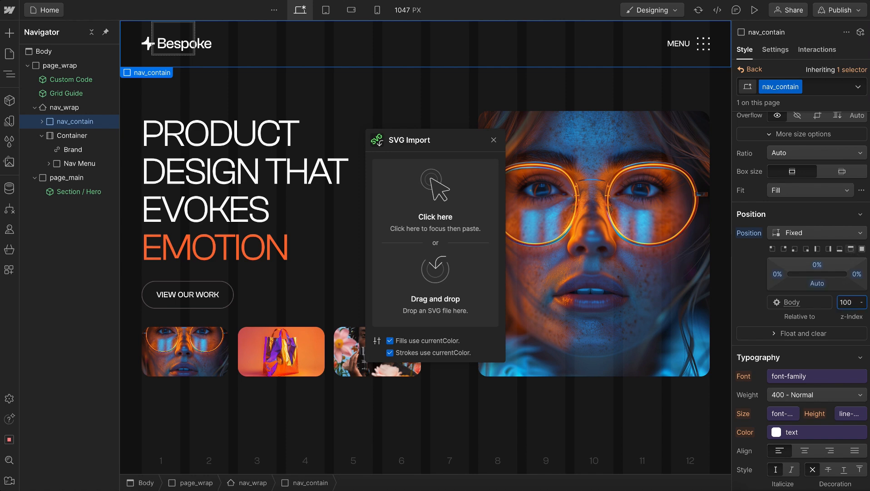
Set the blending mode of the base nav_contain class to Difference and return to its full class combination
scroll(817, 274, "down", 3)
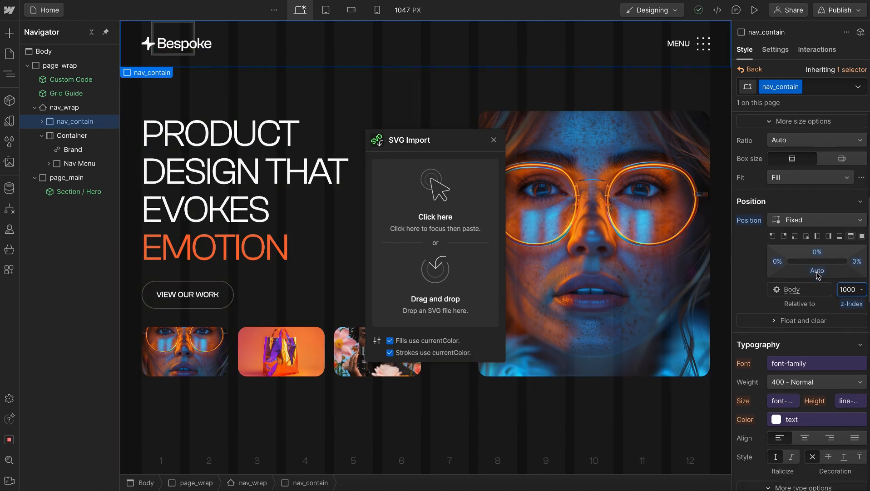
scroll(817, 273, "down", 9)
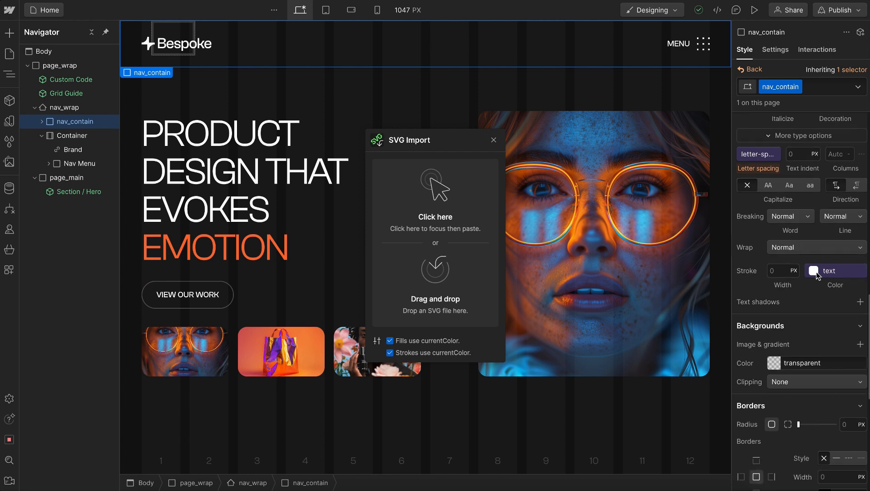
scroll(814, 270, "down", 9)
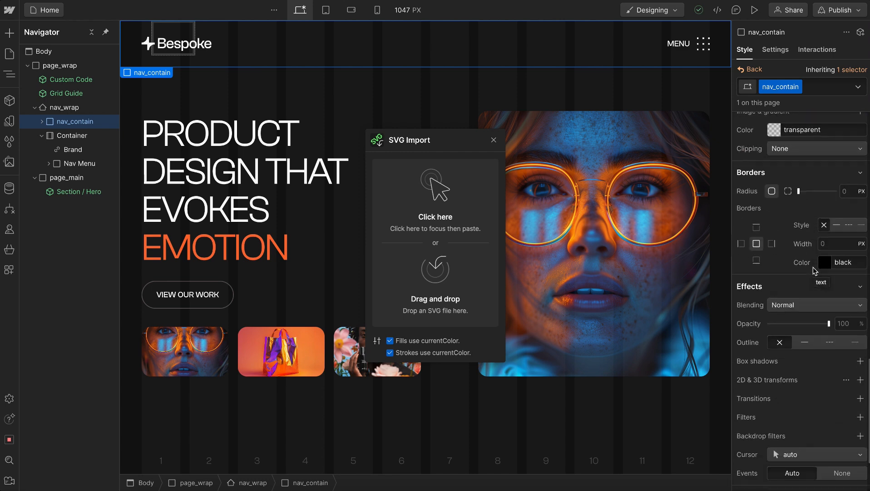
left_click(817, 250)
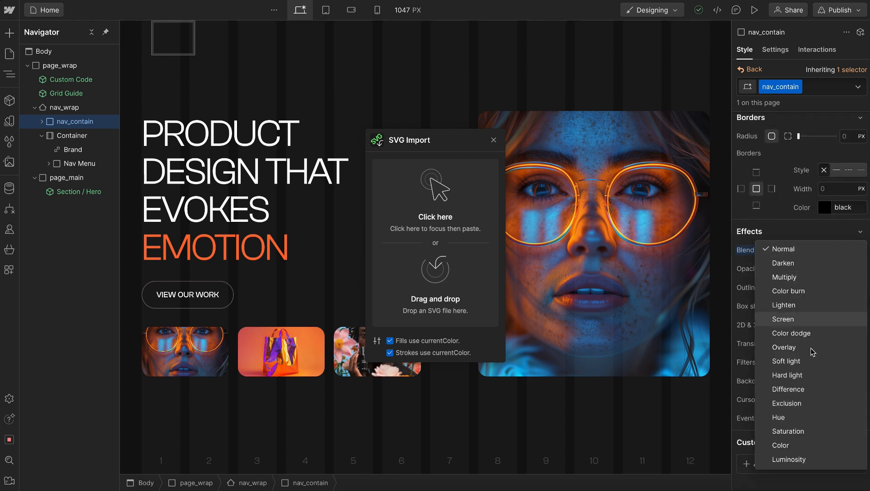
left_click(790, 389)
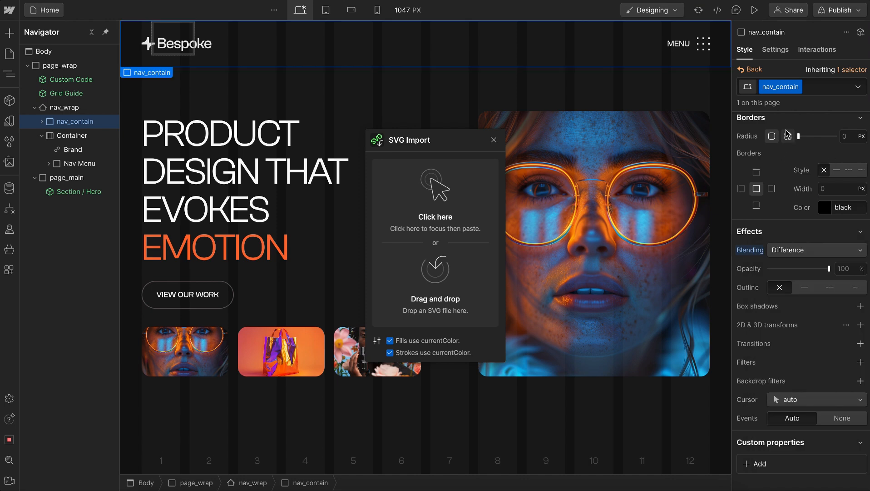
left_click(745, 71)
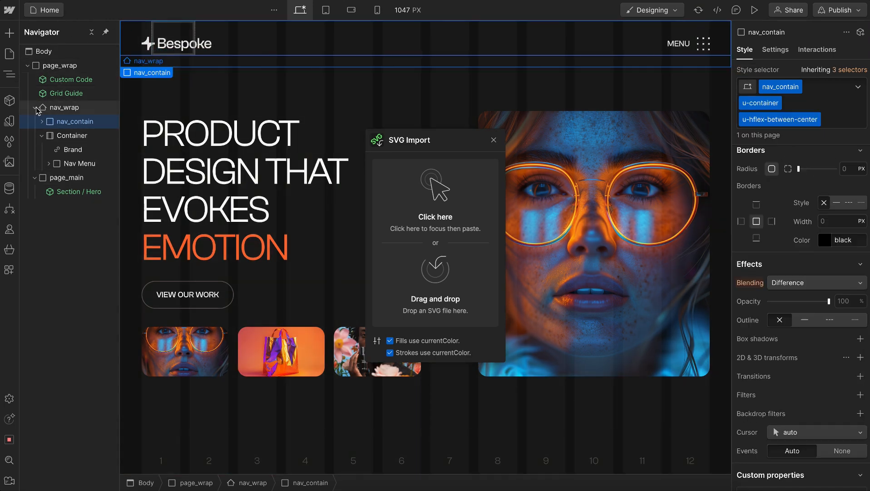
Duplicate the Section / Hero instance twice in page_main and set the last copy's theme to light
left_click(34, 107)
left_click(65, 134)
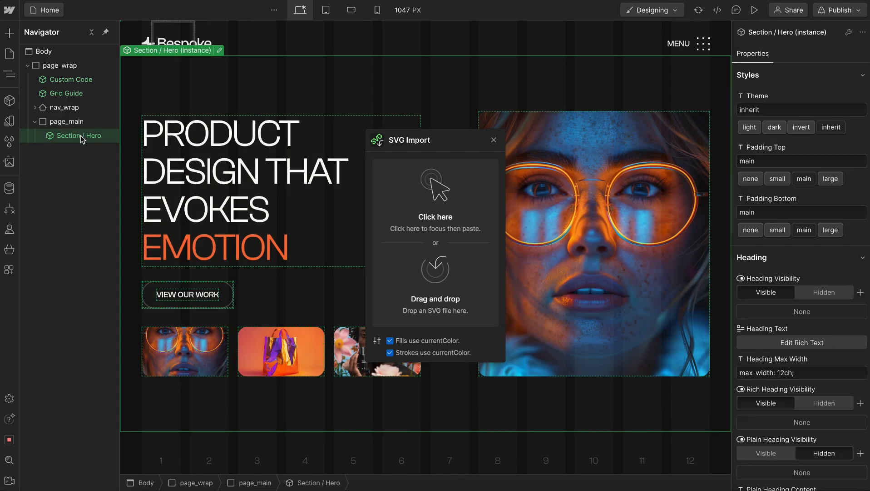
key("ctrl+d")
key("ctrl+d")
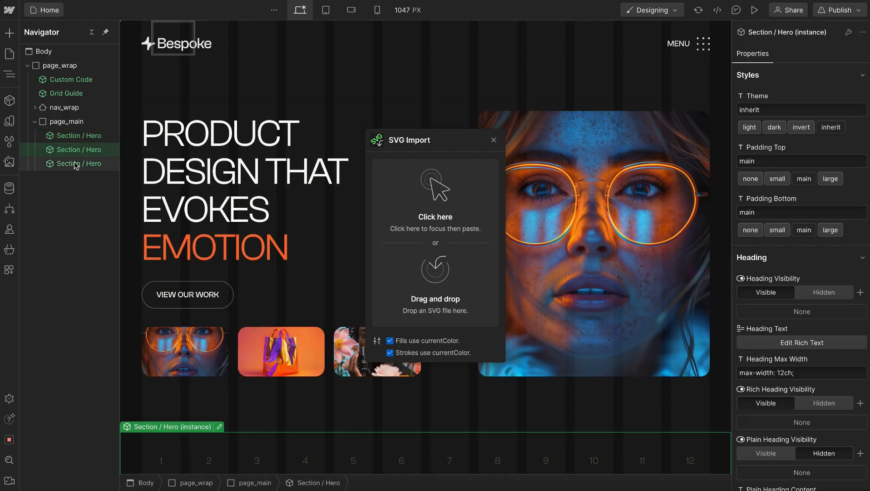
left_click(76, 163)
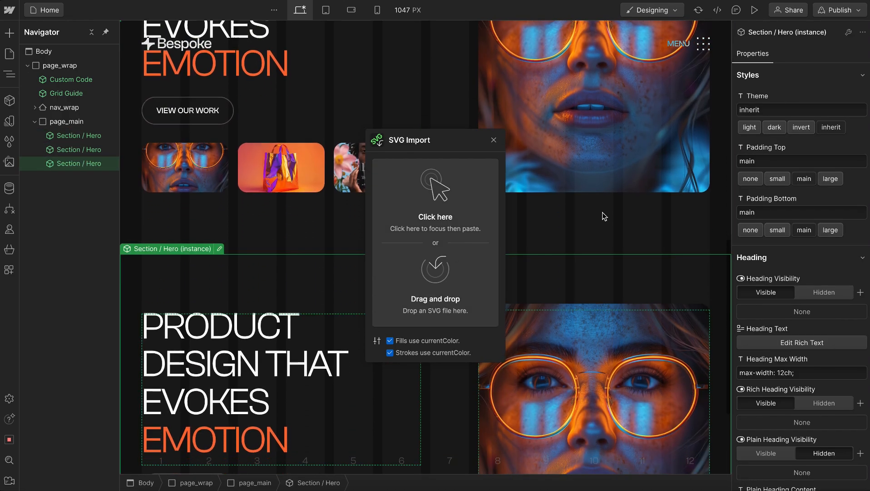
left_click(750, 127)
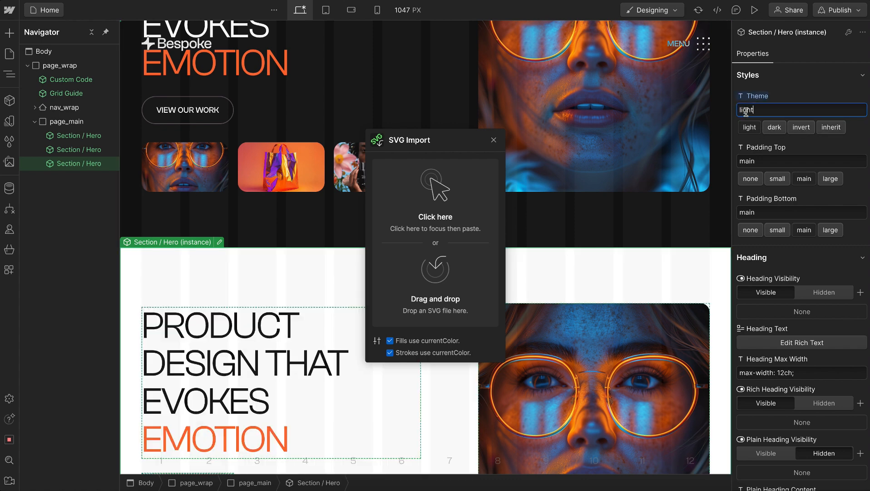
mouse_move(3, 109)
left_click(52, 109)
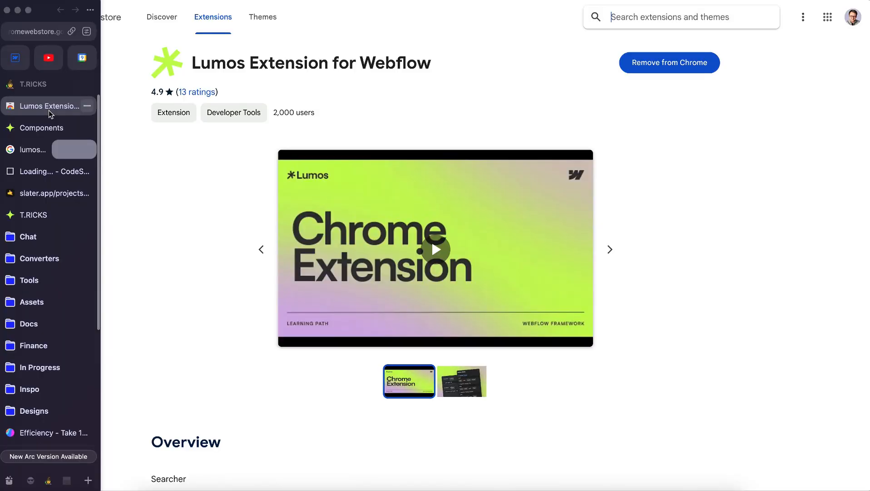
left_click(15, 63)
left_click(179, 272)
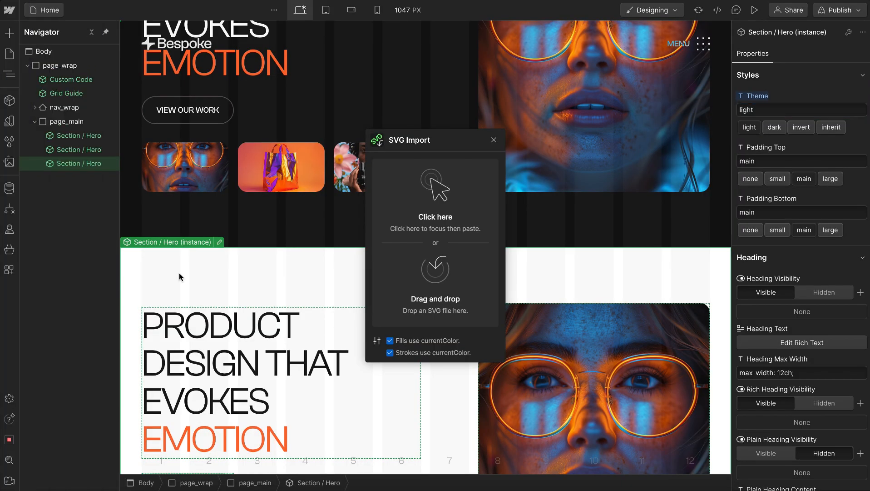
Duplicate the light-themed Section / Hero instance to give the fixed navbar more light content to scroll over
key("super+d")
scroll(179, 273, "down", 4)
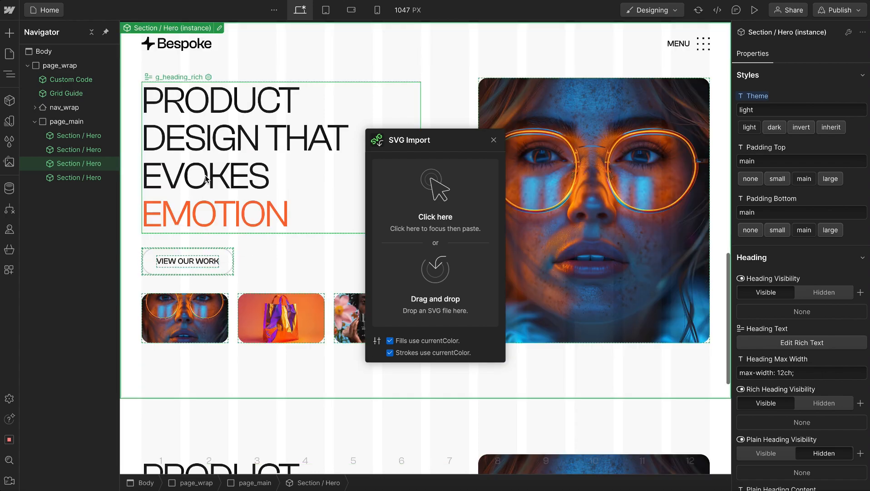
Examine how the difference-blended navbar appears over the dark and light hero sections
scroll(205, 178, "up", 6)
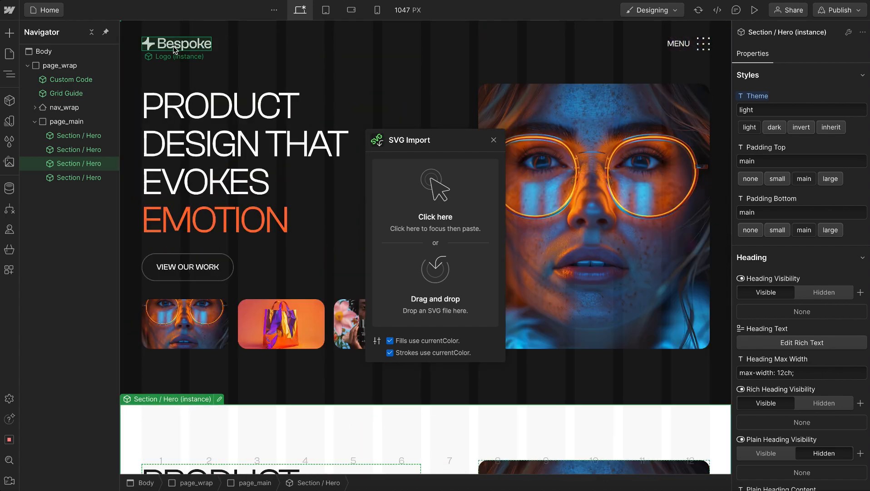
scroll(263, 123, "down", 5)
scroll(262, 124, "down", 3)
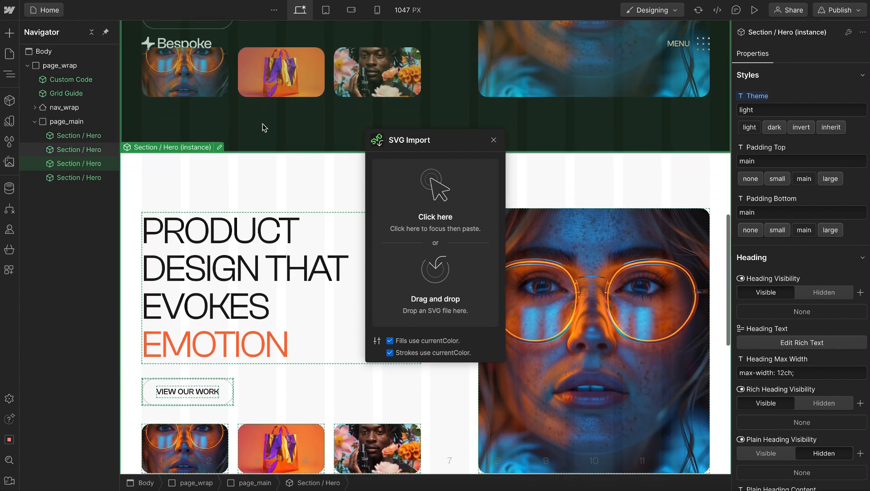
scroll(263, 124, "up", 1)
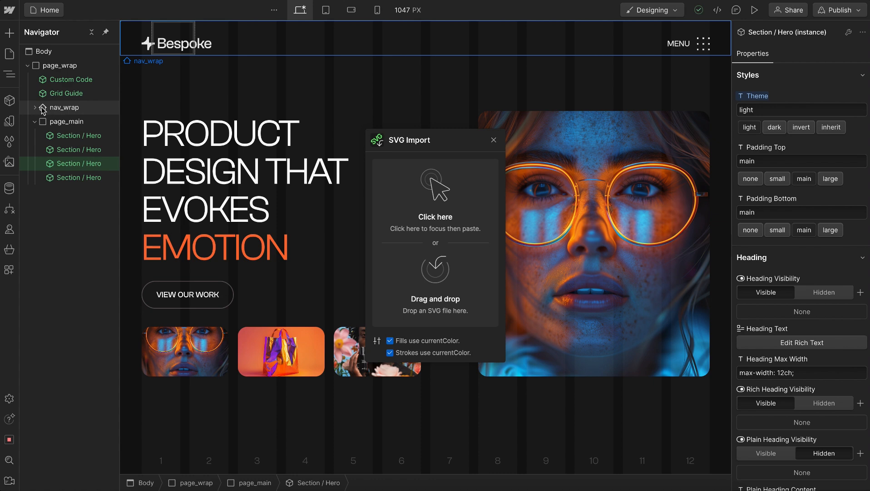
Move Nav Menu out of the Container to sit directly inside nav_wrap, and delete the Container with its Brand link
left_click(34, 108)
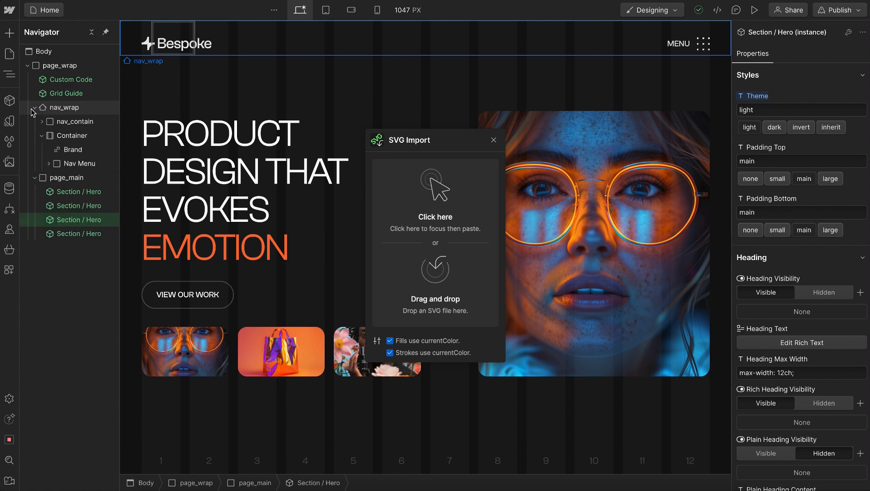
left_click(59, 121)
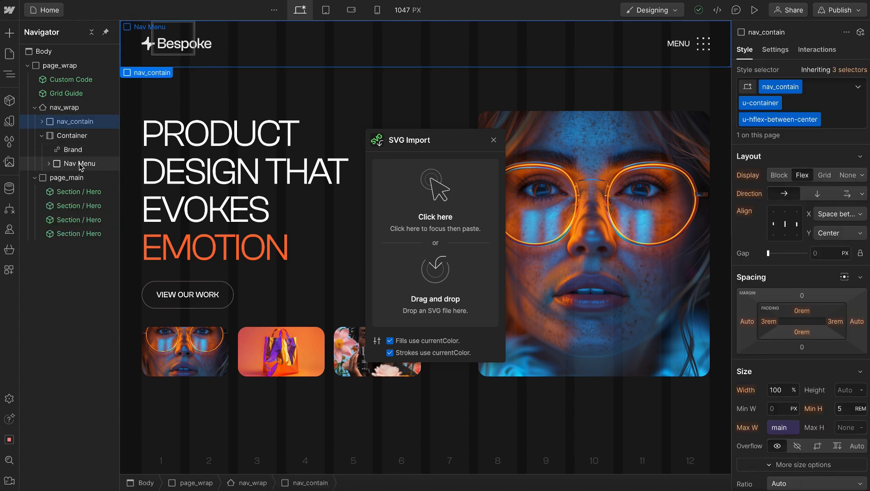
left_click(80, 165)
left_click_drag(80, 164, 76, 138)
left_click(73, 150)
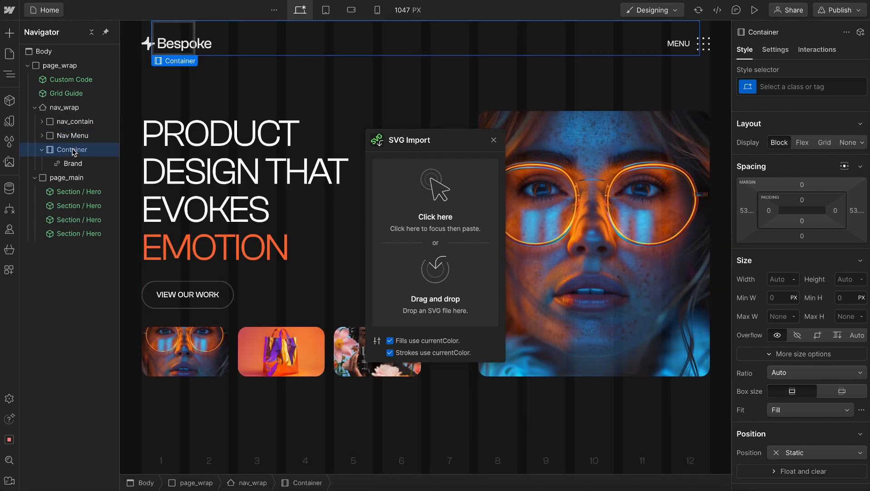
key("Delete")
Give the Nav Menu element a new class named nav_menu_wrap
key("ctrl+Return")
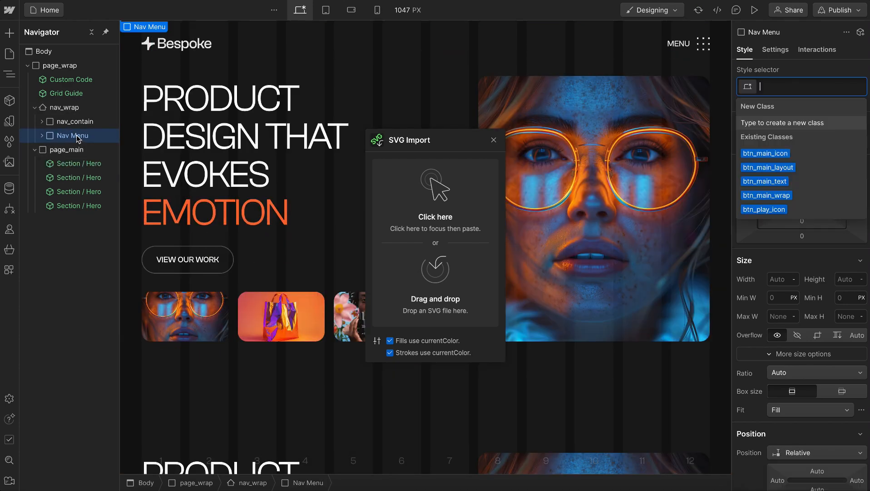
type("nav_menu_")
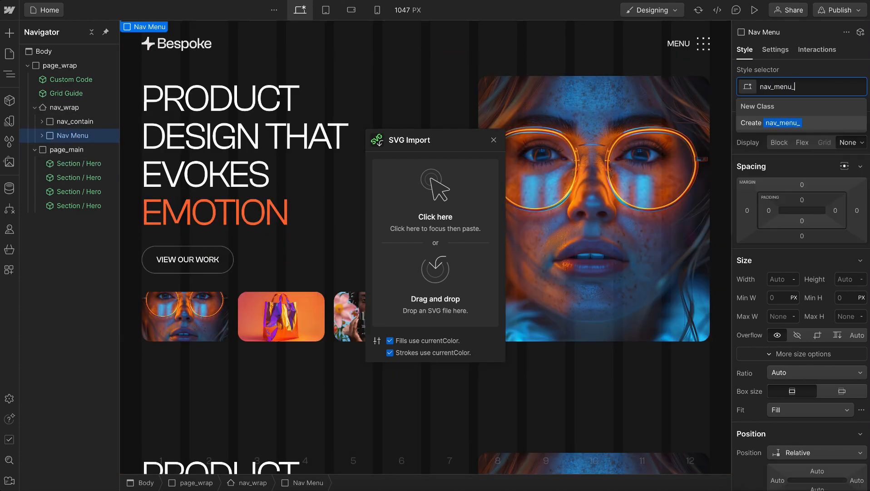
type("wrap")
key("Return")
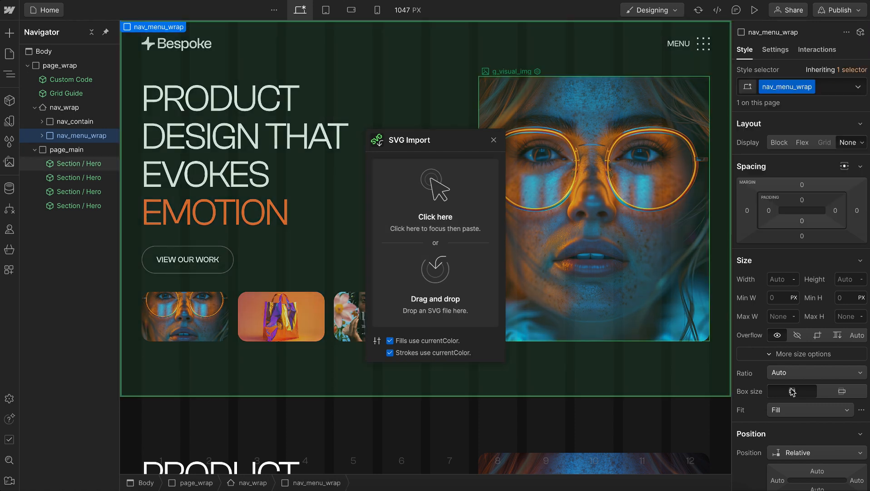
Set the position of nav_menu_wrap to Fixed in the top-right corner with z-index 999
scroll(795, 391, "down", 3)
left_click(804, 306)
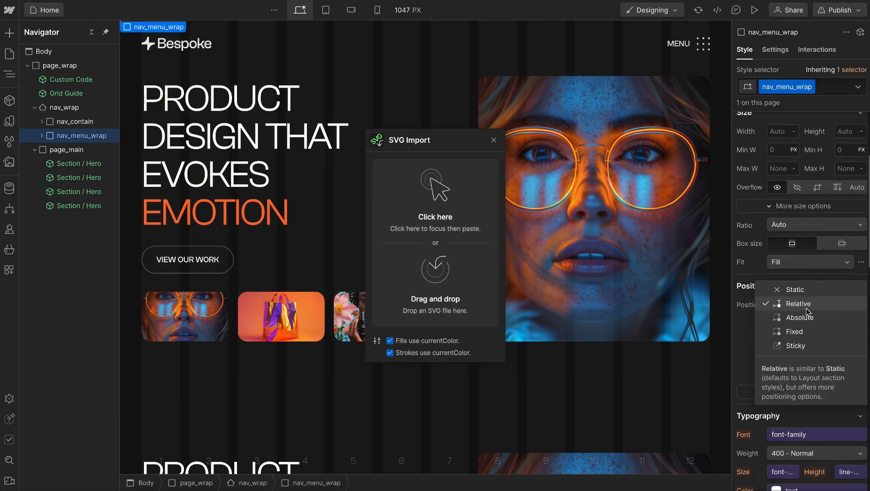
left_click(802, 332)
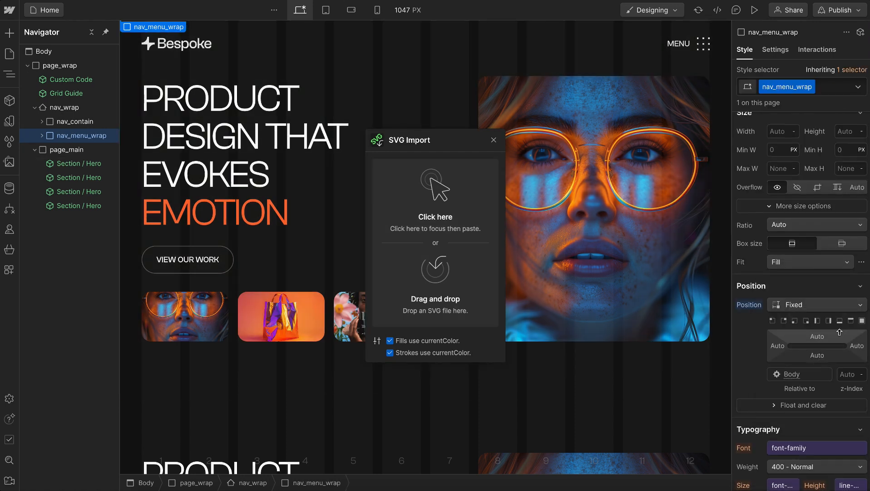
left_click(785, 321)
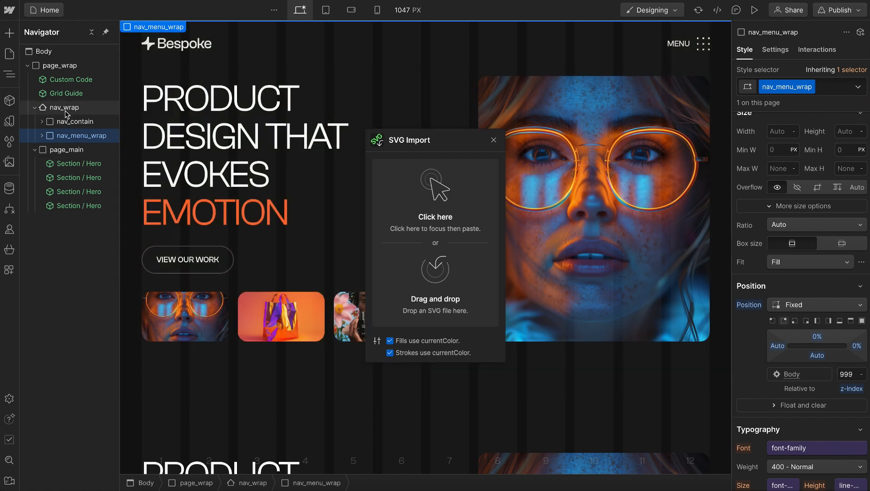
Show the navbar's menu in its open state through the nav_wrap settings
left_click(66, 112)
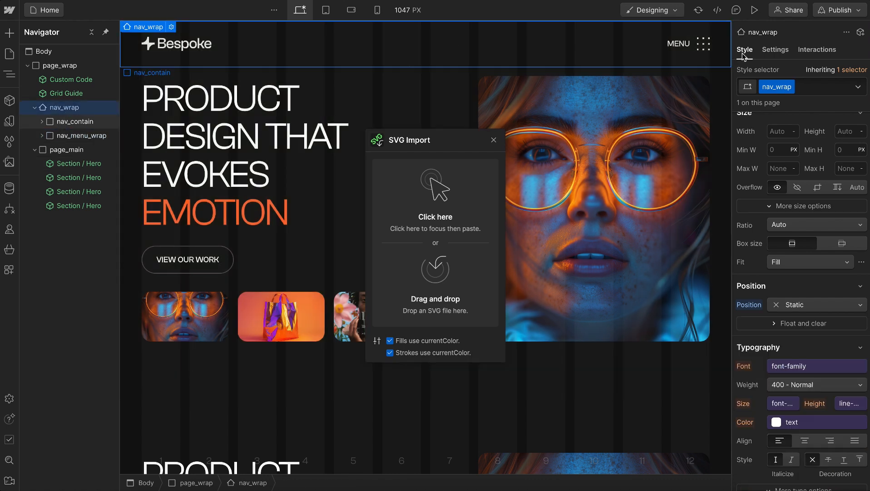
left_click(776, 49)
left_click(786, 182)
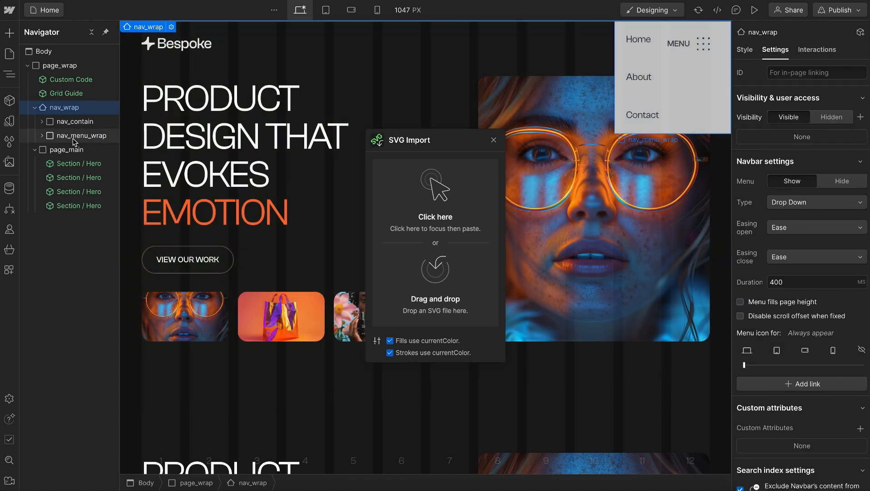
Set the height of nav_menu_wrap to 100 VH and its overflow to Auto
left_click(72, 137)
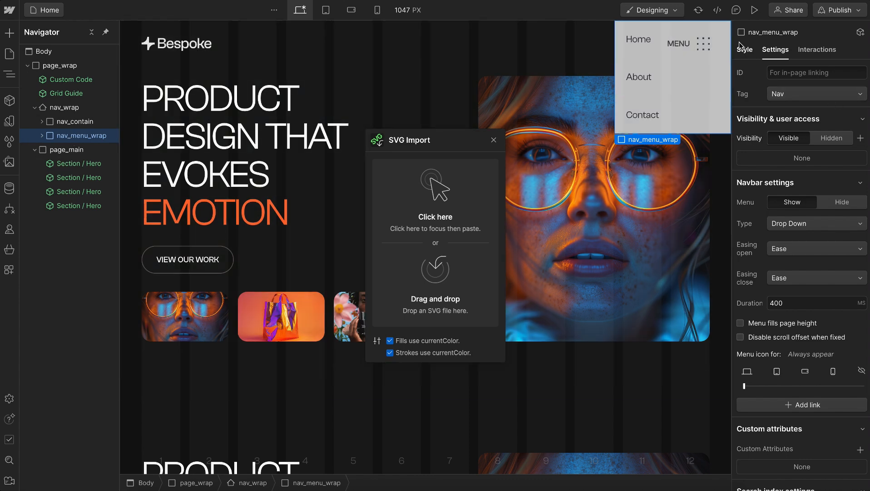
left_click(746, 52)
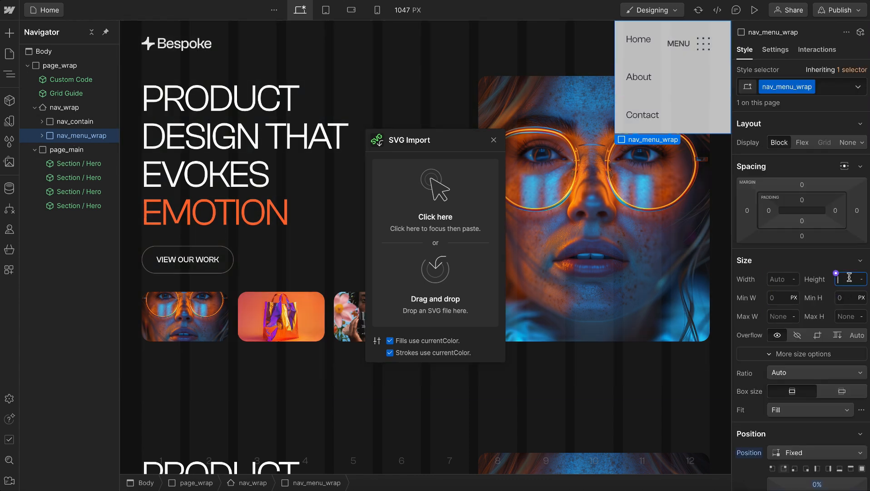
key("Return")
scroll(824, 281, "down", 3)
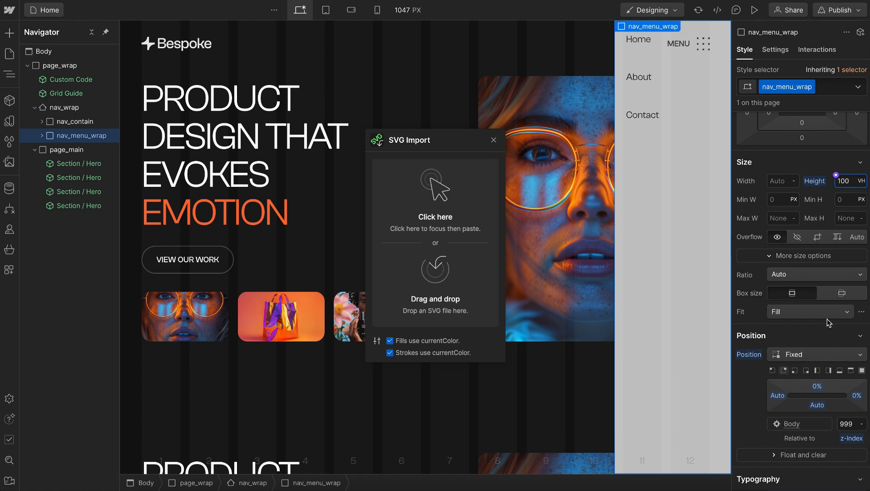
scroll(836, 254, "down", 1)
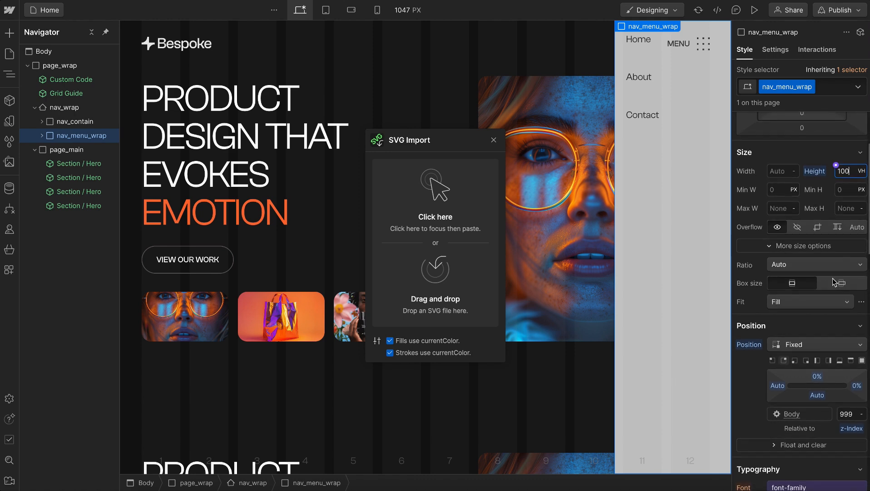
left_click(858, 228)
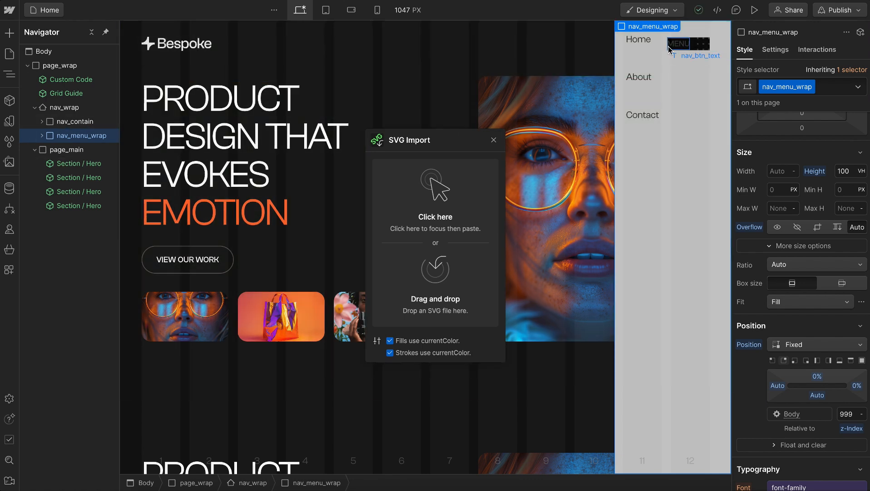
Make the background color of nav_btn_wrap's Open state fully transparent, rgba(200, 200, 200, 0)
left_click(669, 49)
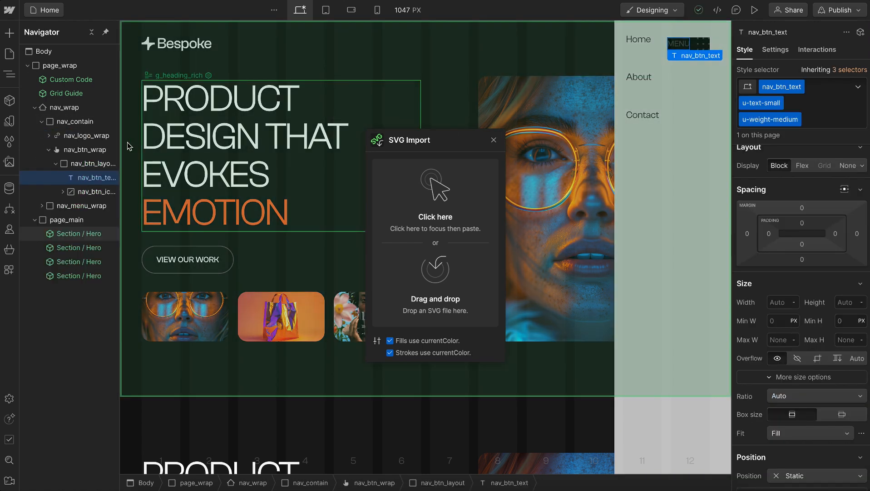
left_click(87, 150)
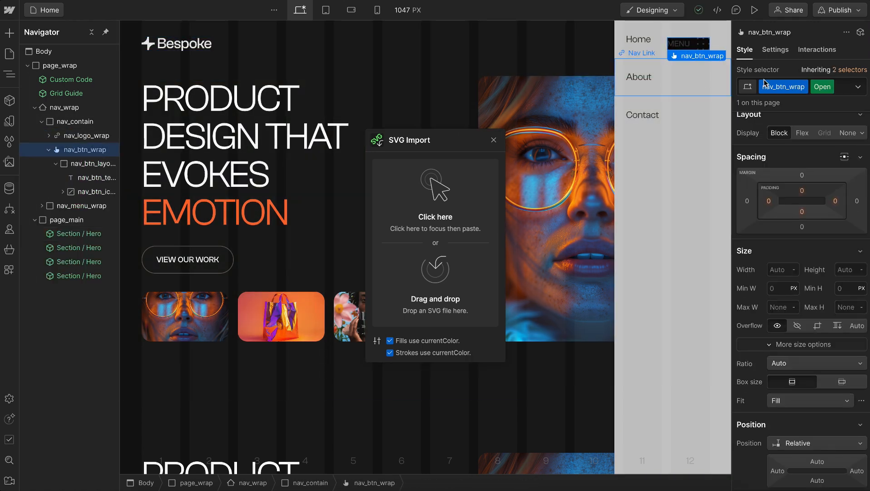
scroll(779, 188, "down", 9)
scroll(780, 188, "down", 9)
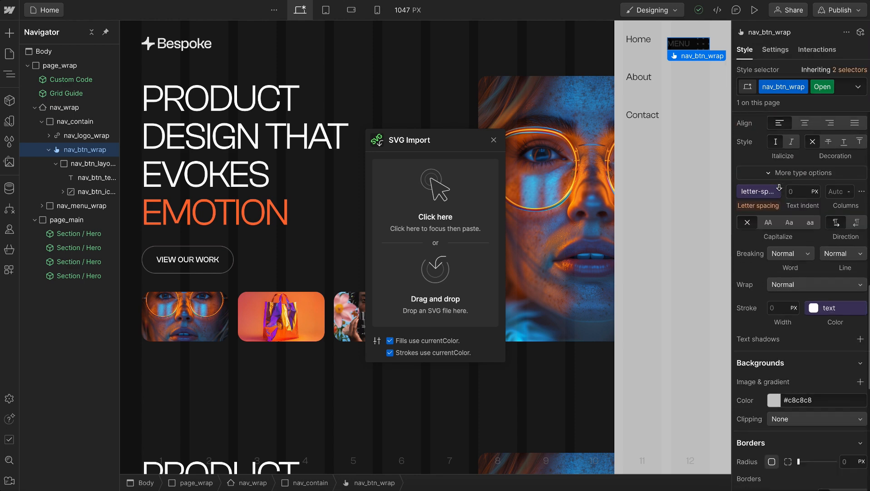
left_click(776, 248)
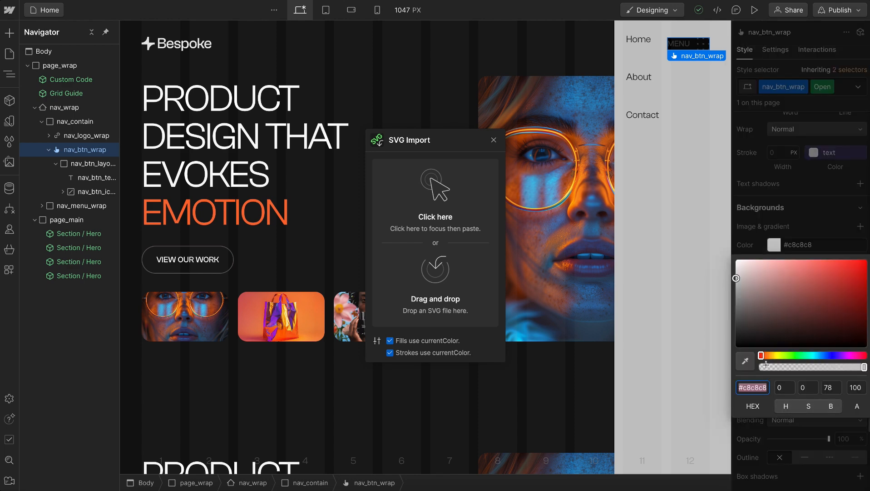
left_click_drag(767, 367, 738, 364)
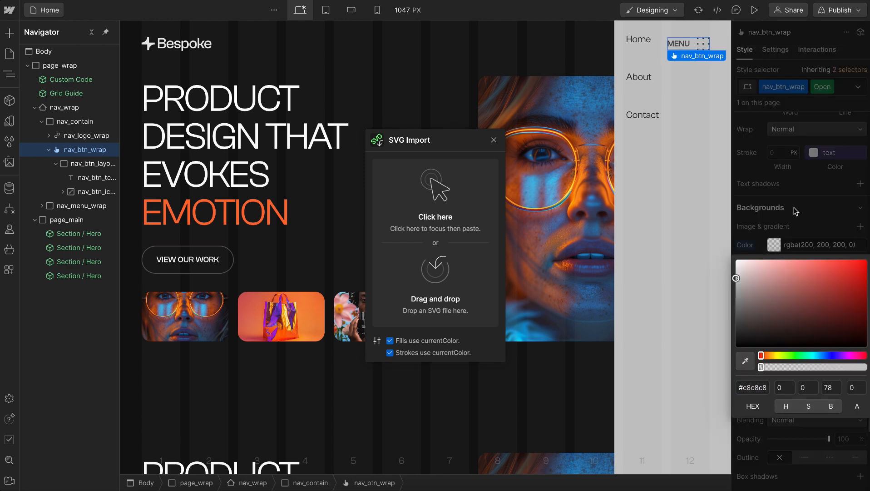
left_click(795, 210)
Set the text color of nav_btn_wrap's Open state to the custom value inherit
scroll(795, 211, "up", 7)
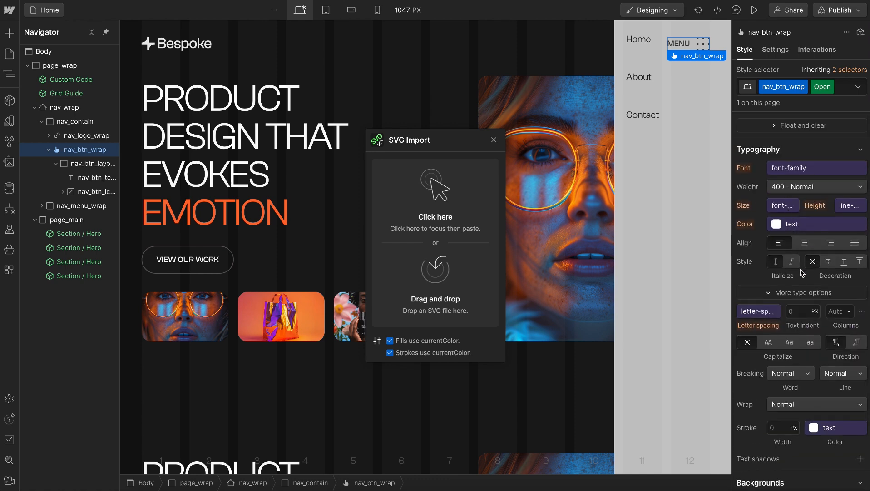
left_click(802, 225)
left_click(787, 244)
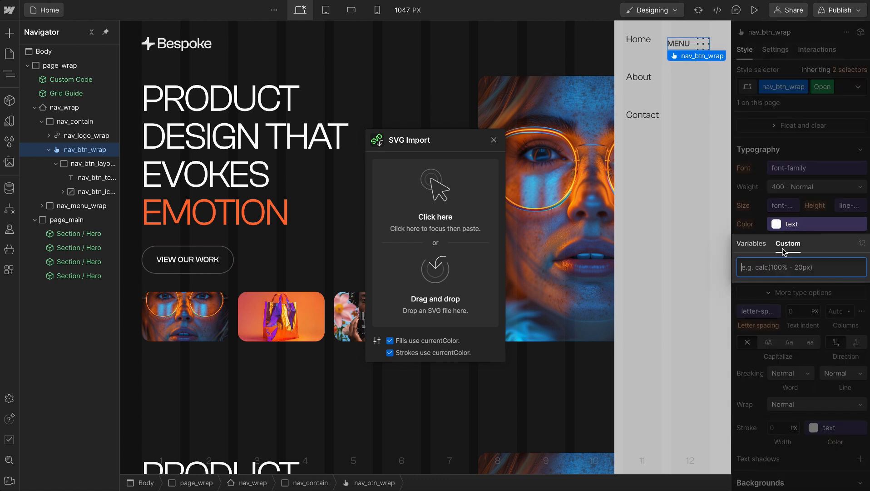
type("inherit")
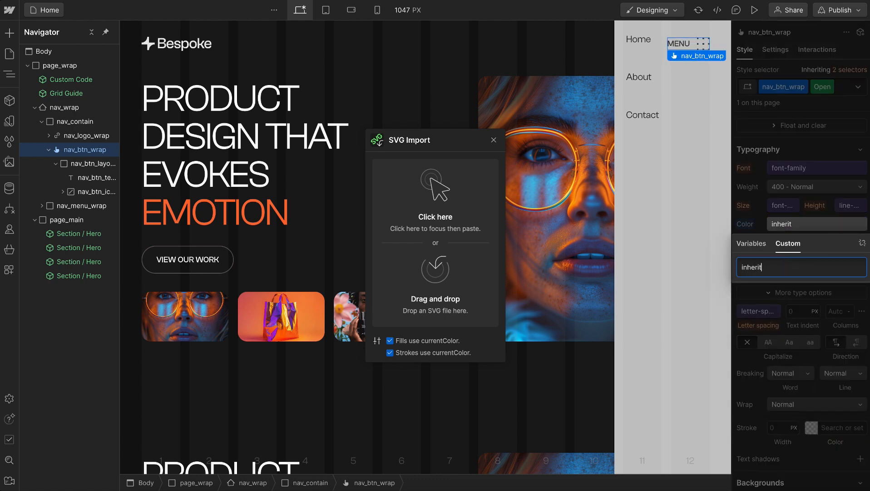
left_click(755, 198)
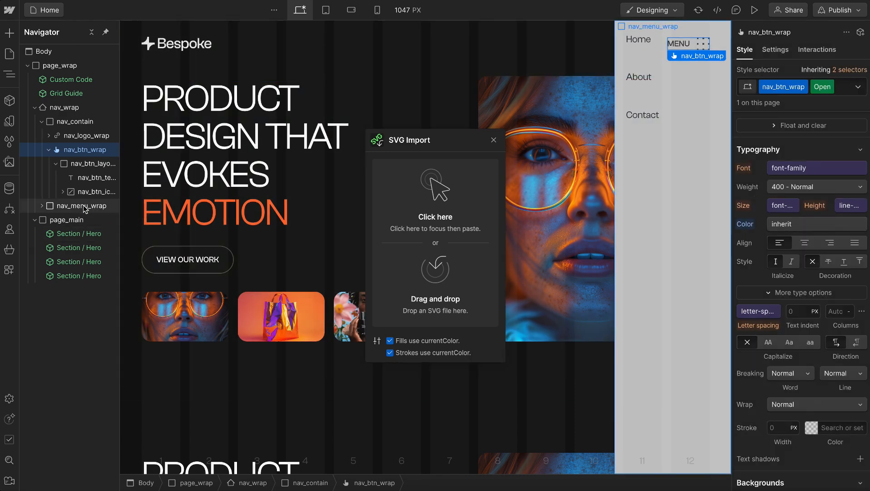
Set nav_menu_wrap's top and bottom padding to 5rem, its width to 26rem and its maximum width to 100%
left_click(84, 205)
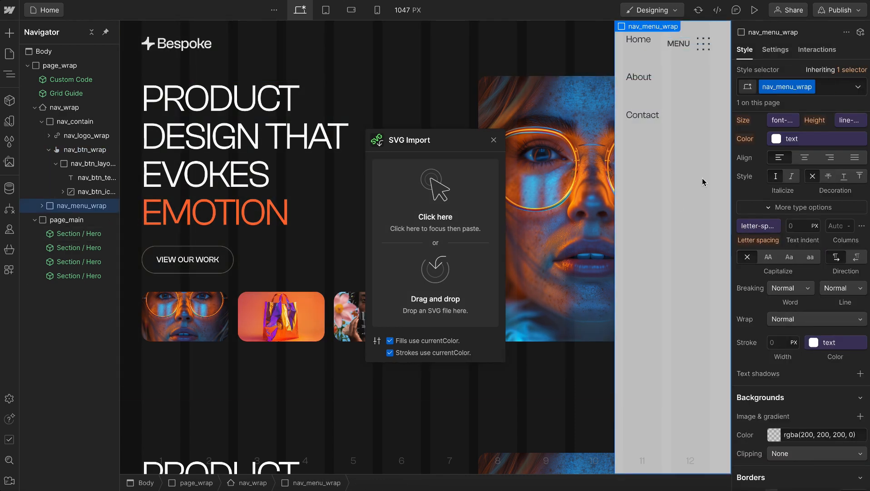
scroll(826, 191, "up", 1)
scroll(826, 190, "up", 5)
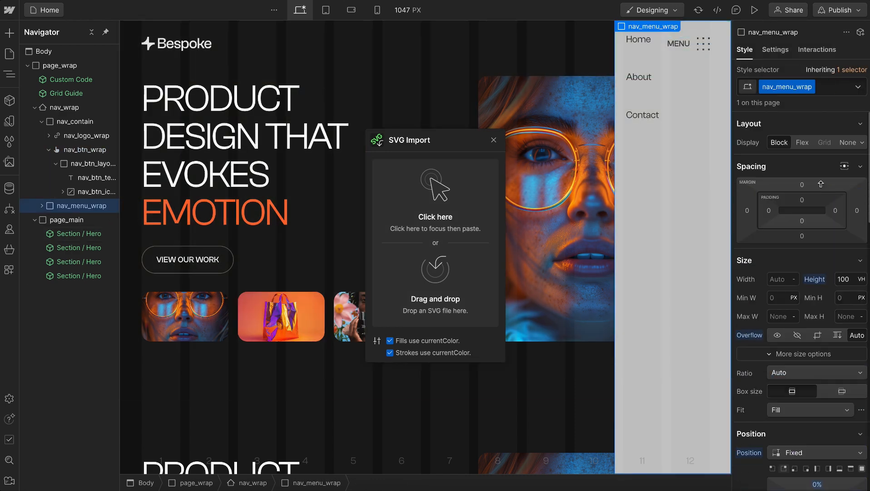
left_click(802, 200)
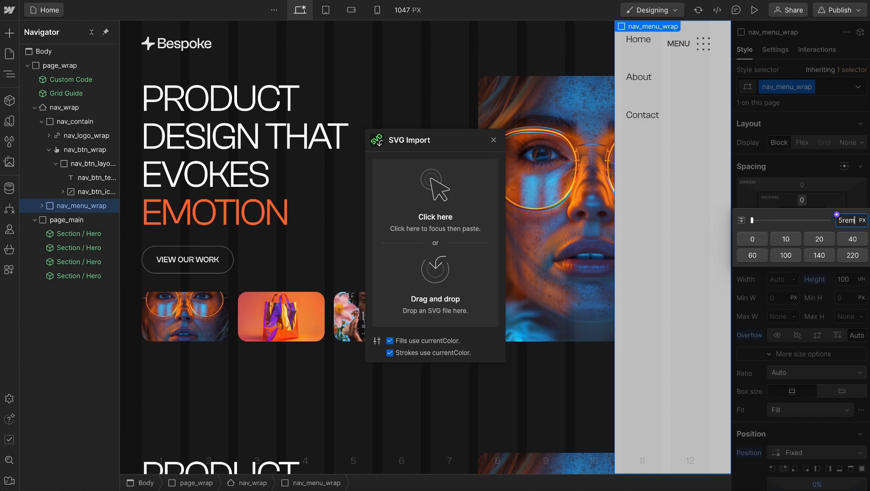
key("Return")
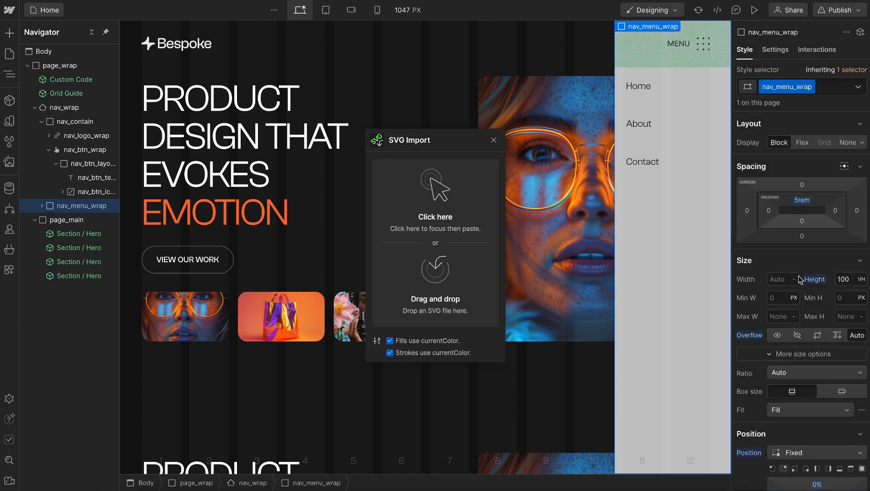
left_click(802, 221)
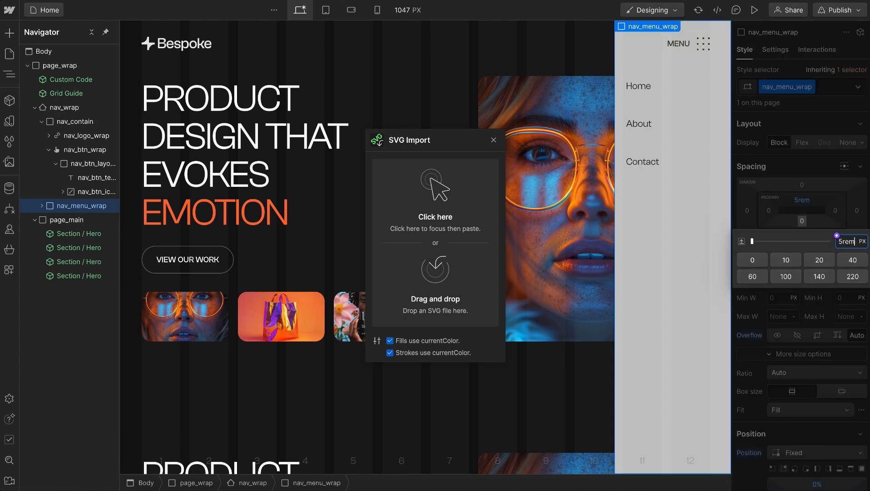
type("5rem")
key("Return")
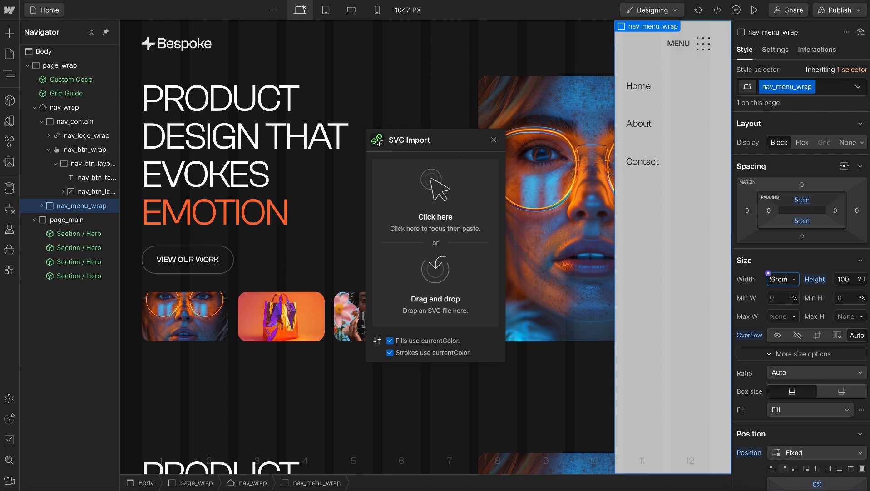
type("26rem")
key("Return")
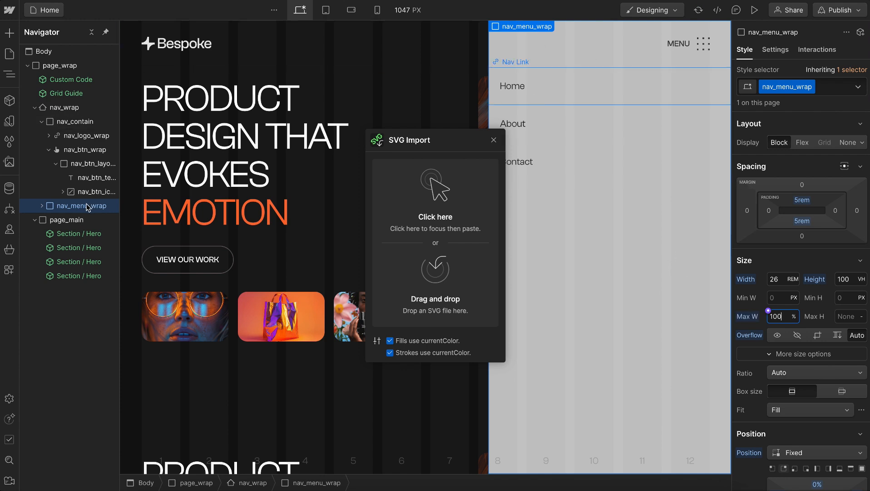
Delete all three Nav Link elements inside nav_menu_wrap
left_click(42, 205)
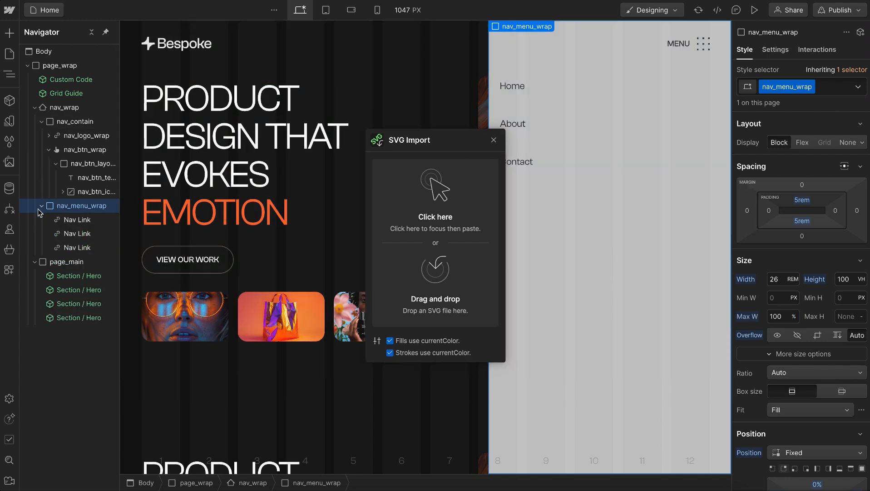
left_click(67, 220)
key("Delete")
key("Delete")
key("Delete")
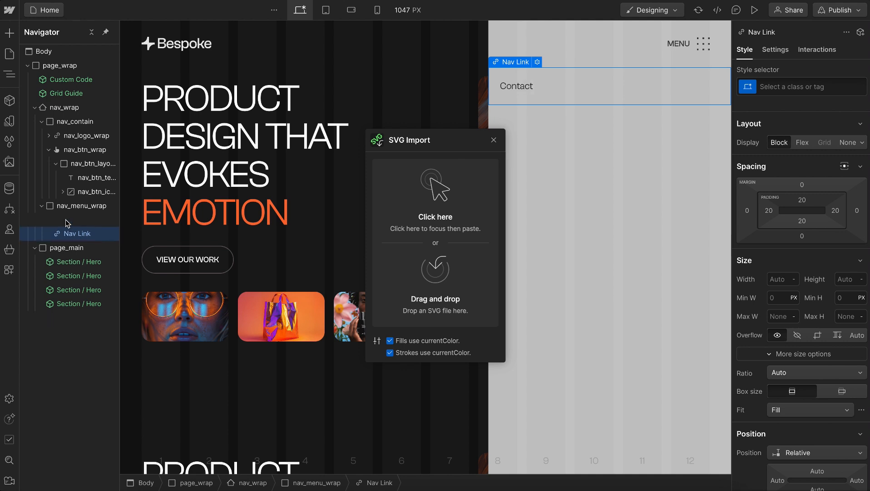
Add a List element inside nav_menu_wrap and give it the class nav_menu_list
left_click(76, 207)
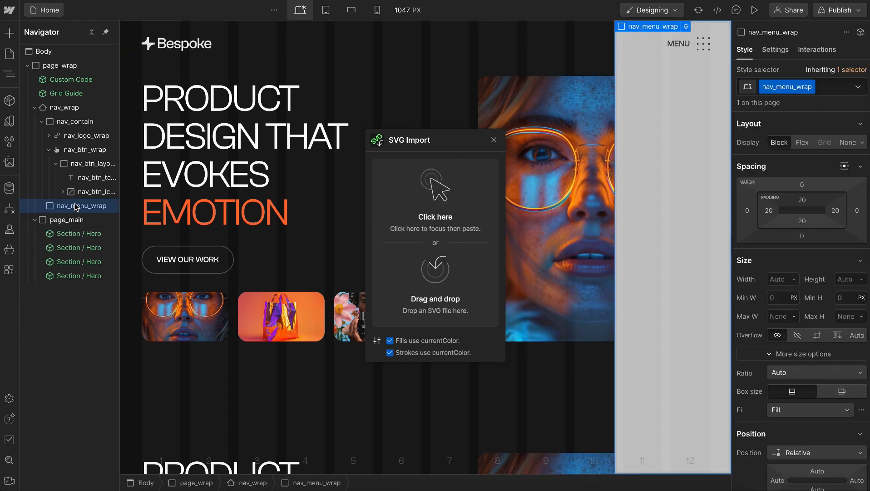
key("ctrl+k")
type("list")
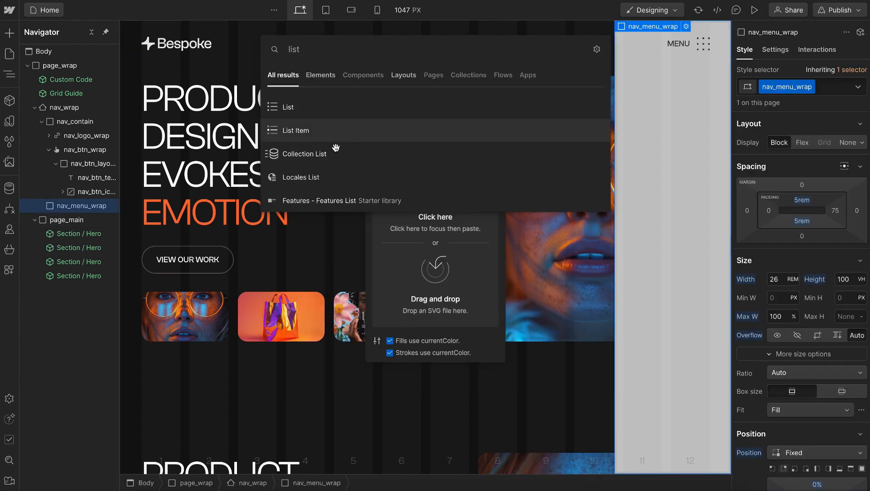
key("Return")
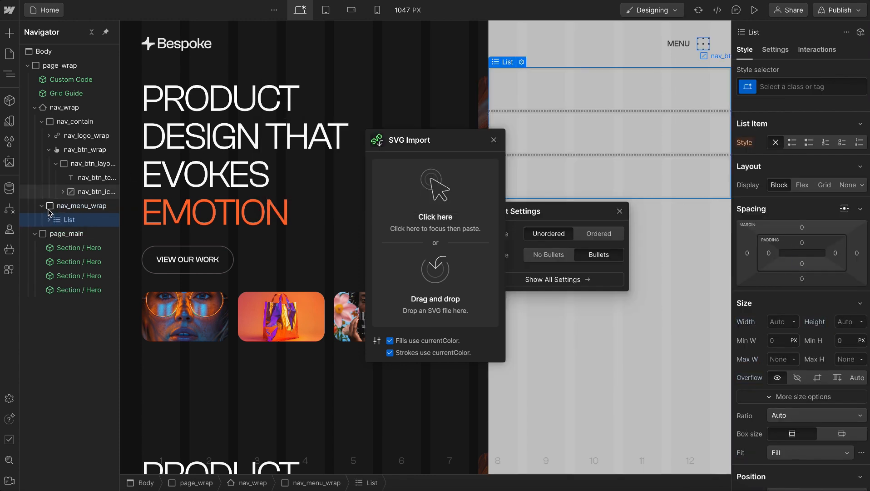
key("ctrl+Return")
type("nav_menu_")
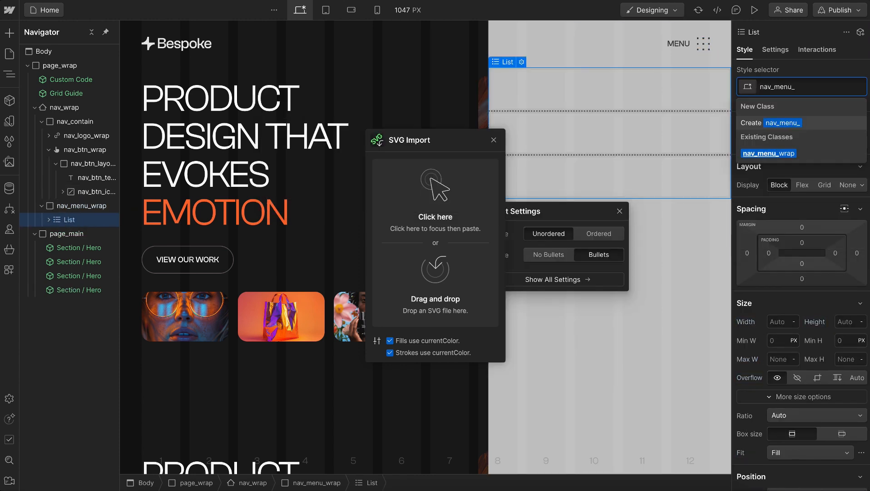
type("list")
key("Return")
key("Escape")
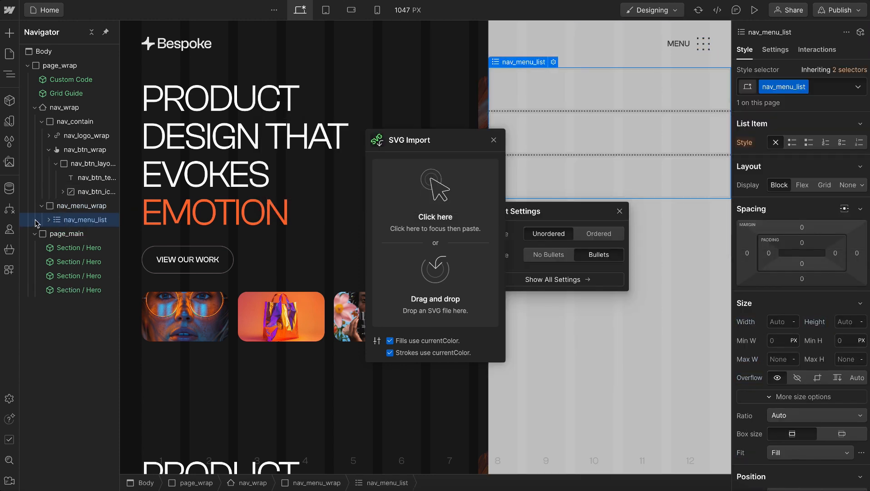
Give the first List Item in nav_menu_list the class nav_menu_item
left_click(48, 219)
left_click(76, 234)
key("ctrl+Return")
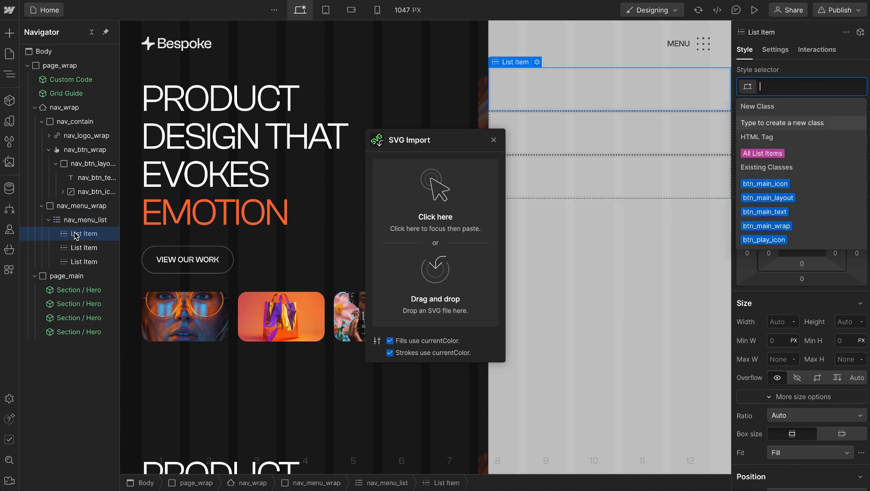
type("nav_menu_item")
key("Return")
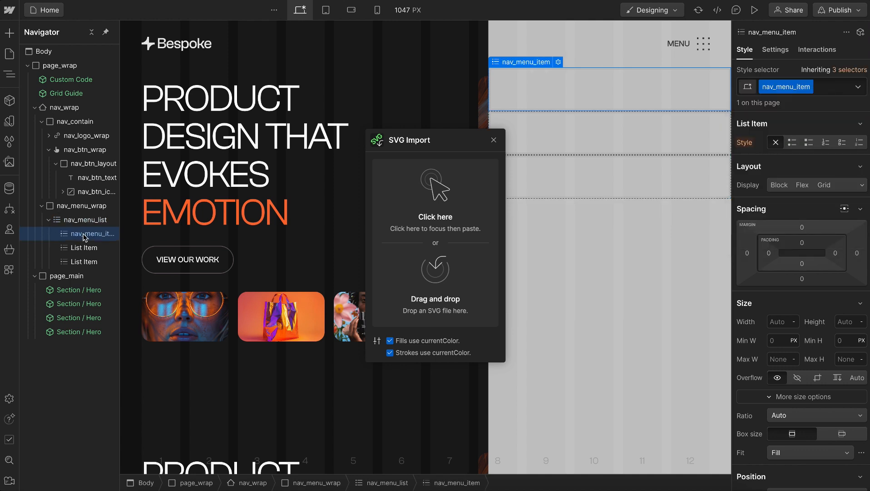
Insert a Text Link inside nav_menu_item and give it the class nav_menu_link
key("ctrl+e")
type("li")
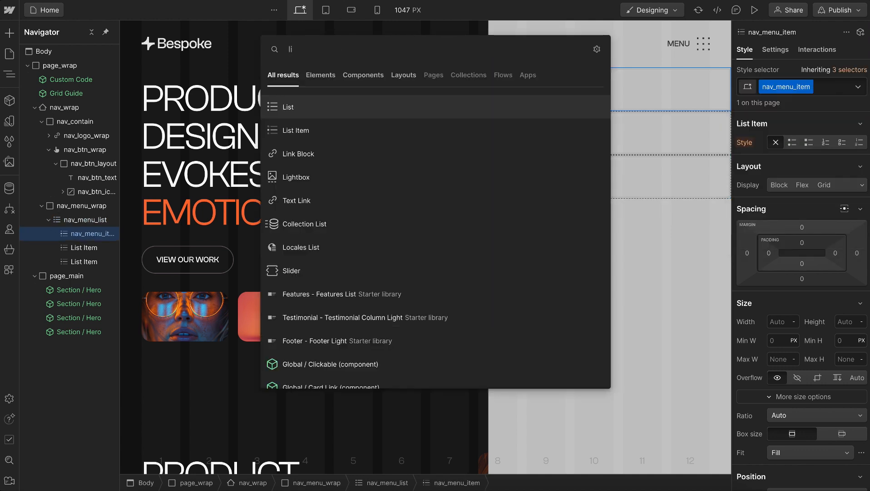
left_click(313, 201)
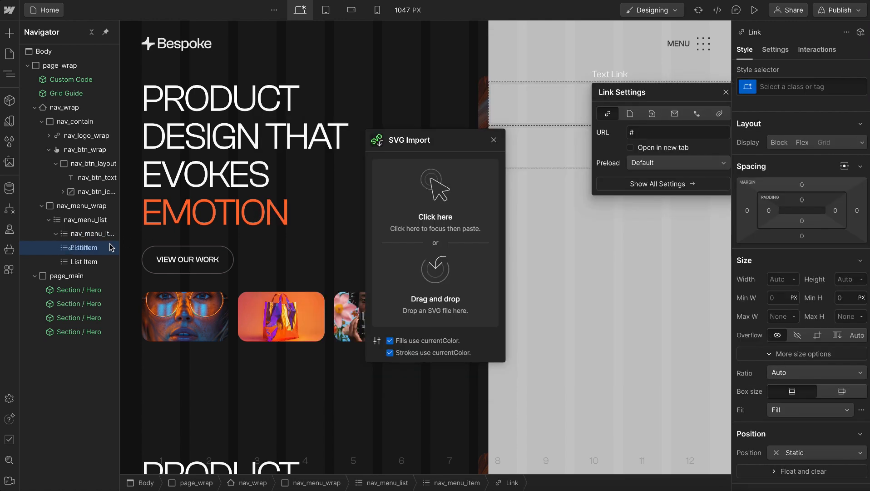
key("ctrl+Return")
type("nav_menu_")
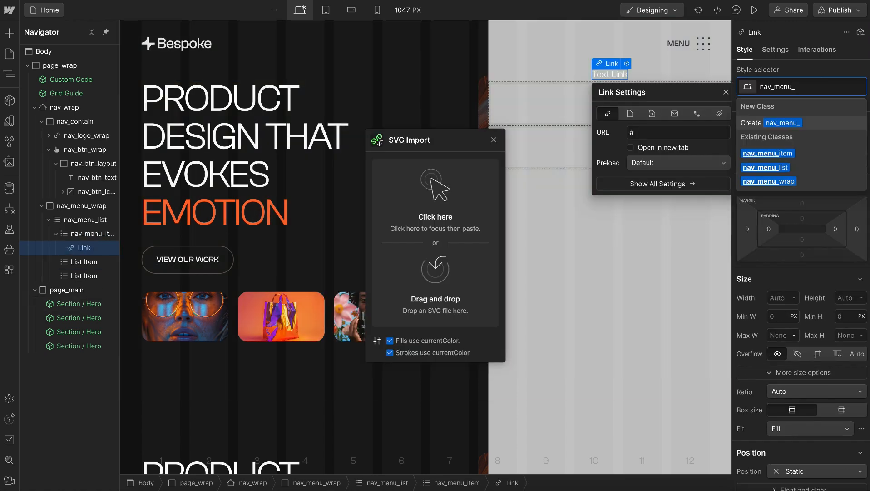
type("link")
key("Return")
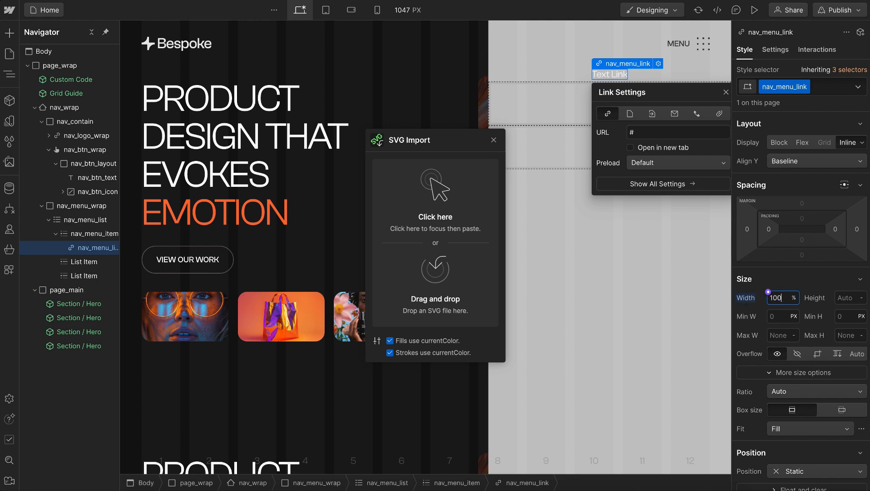
Display nav_menu_link as a block at 100% width and align its text left
left_click(779, 142)
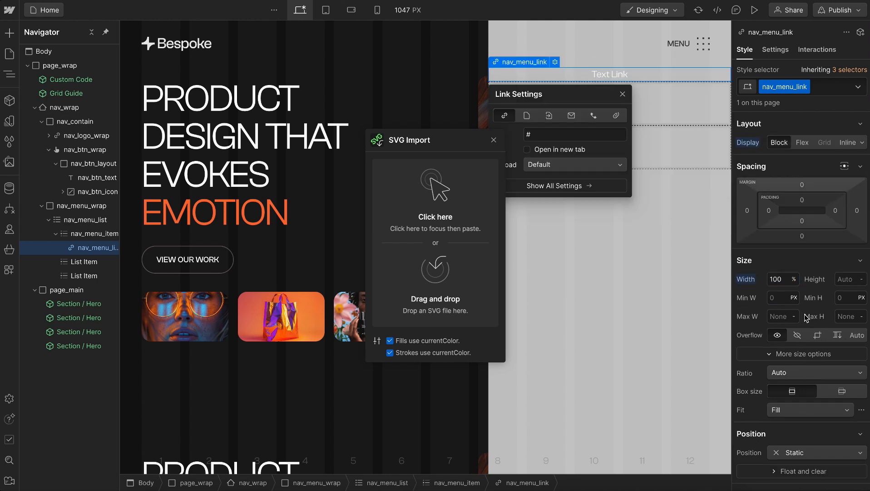
scroll(806, 318, "down", 2)
scroll(804, 323, "down", 2)
left_click(779, 349)
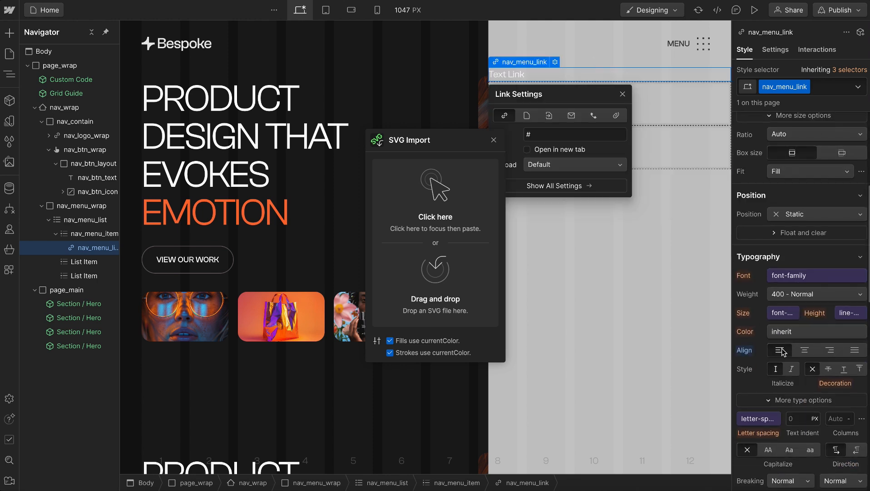
Set nav_menu_link's padding on all four sides to the padding-horizontal main variable (3rem)
scroll(803, 196, "up", 5)
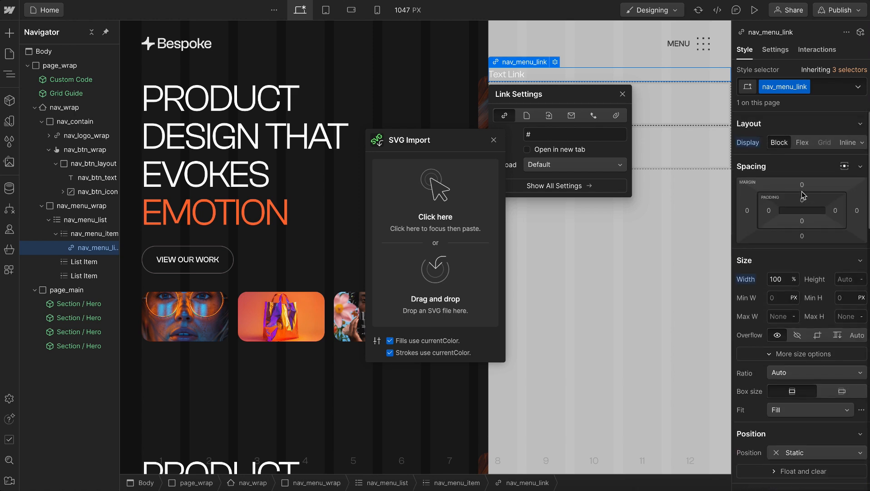
left_click(769, 210)
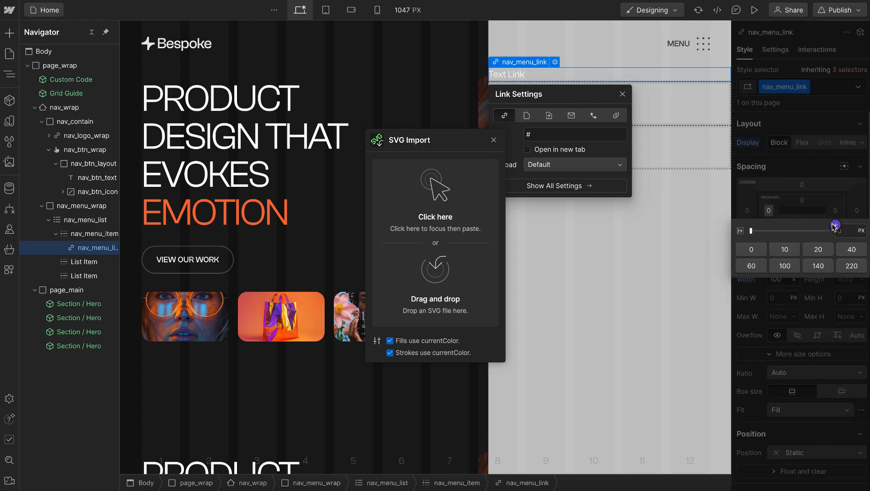
left_click(835, 225)
type("padding")
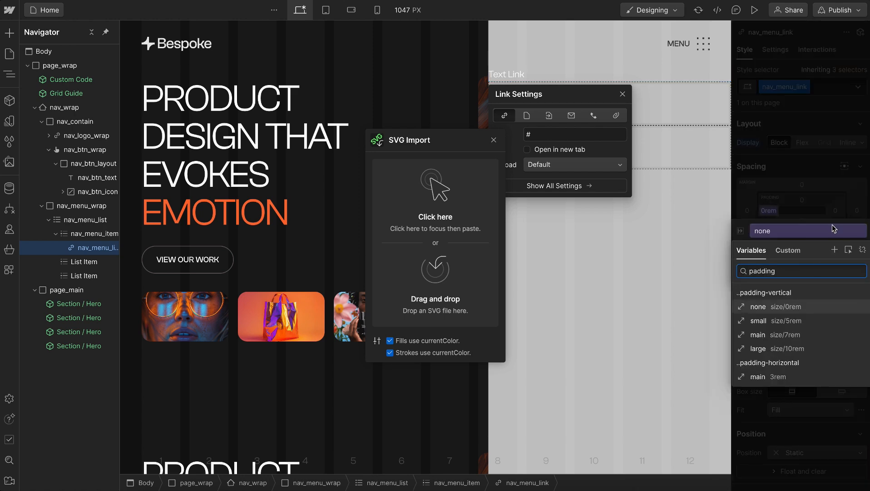
left_click(763, 377)
left_click(764, 378, "shift")
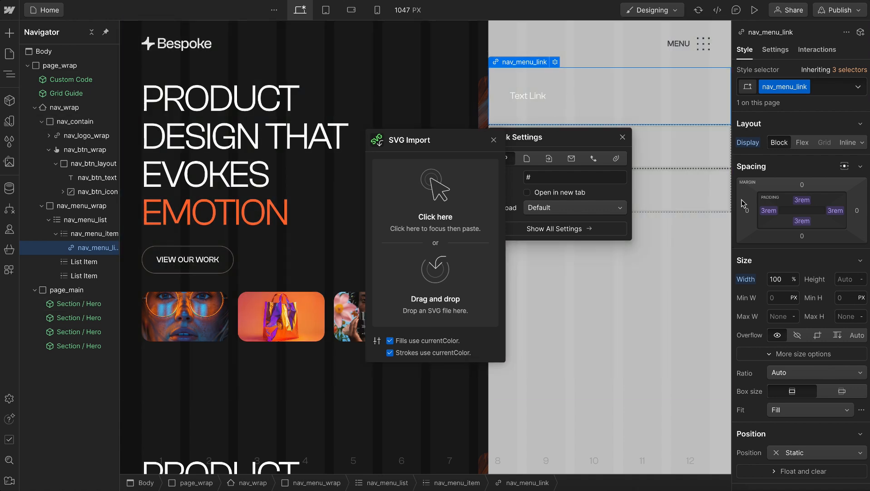
Set nav_menu_link's text color to the custom value inherit
scroll(771, 299, "down", 6)
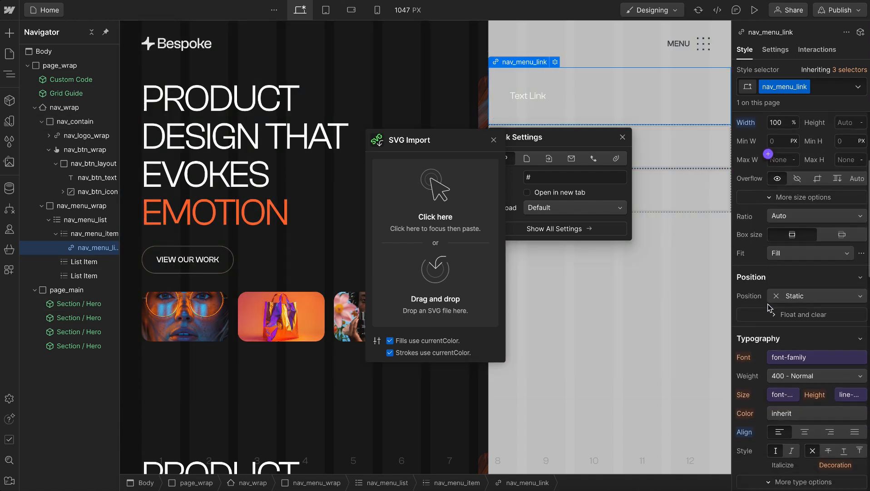
scroll(769, 307, "down", 2)
left_click(788, 231)
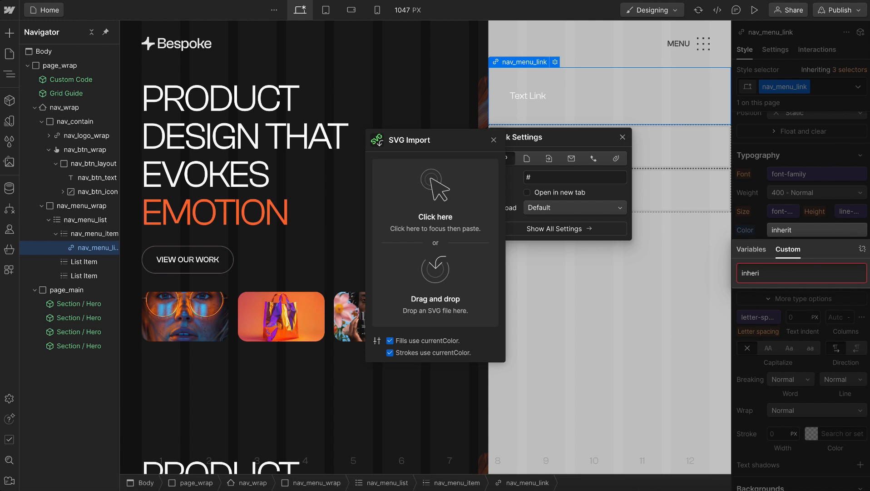
left_click(805, 205)
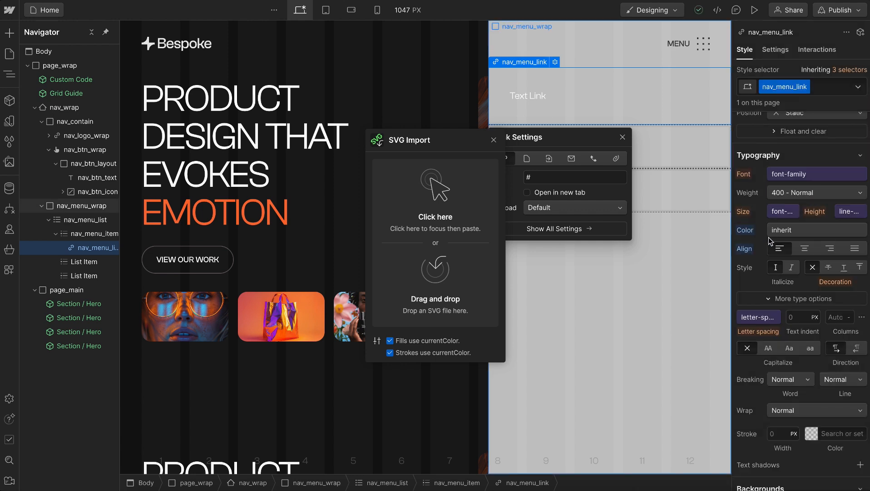
Set nav_menu_wrap's text color to the theme text variable
left_click(572, 333)
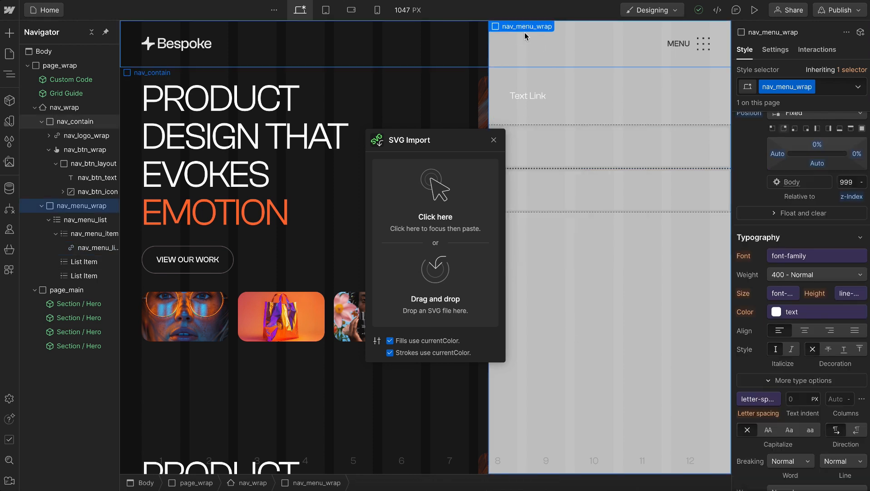
scroll(798, 333, "down", 1)
scroll(798, 332, "down", 2)
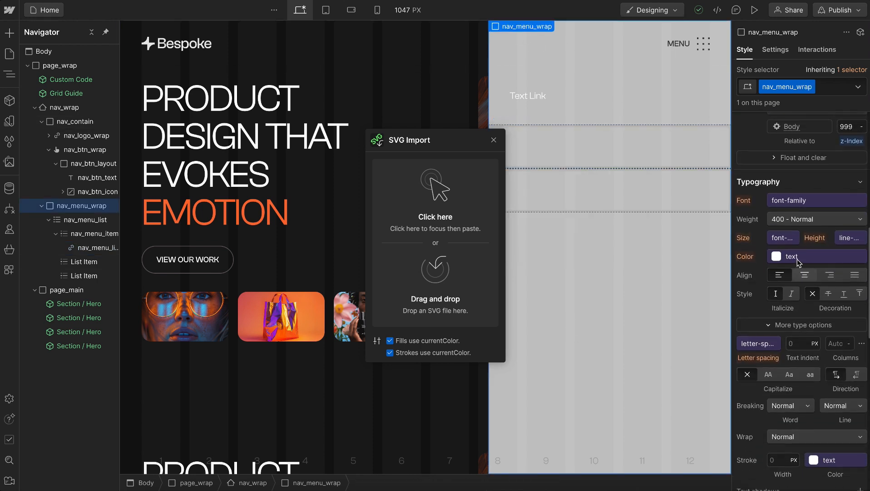
left_click(802, 257)
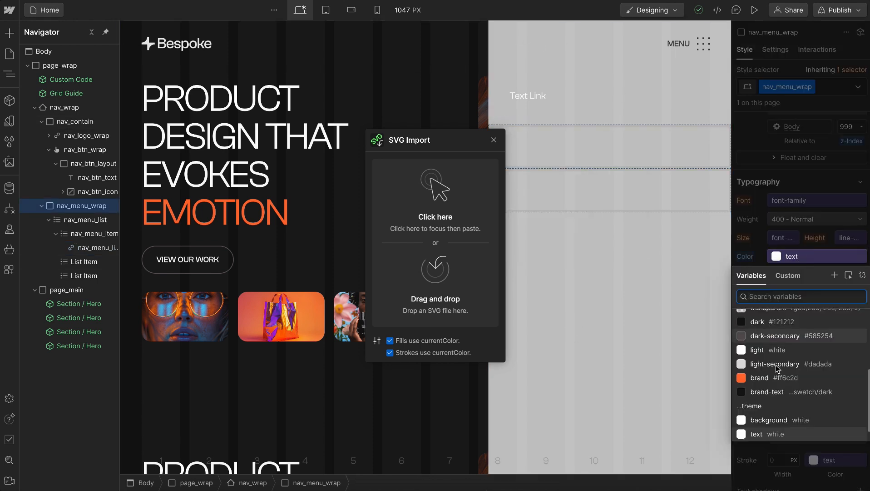
scroll(770, 325, "down", 3)
scroll(774, 355, "down", 3)
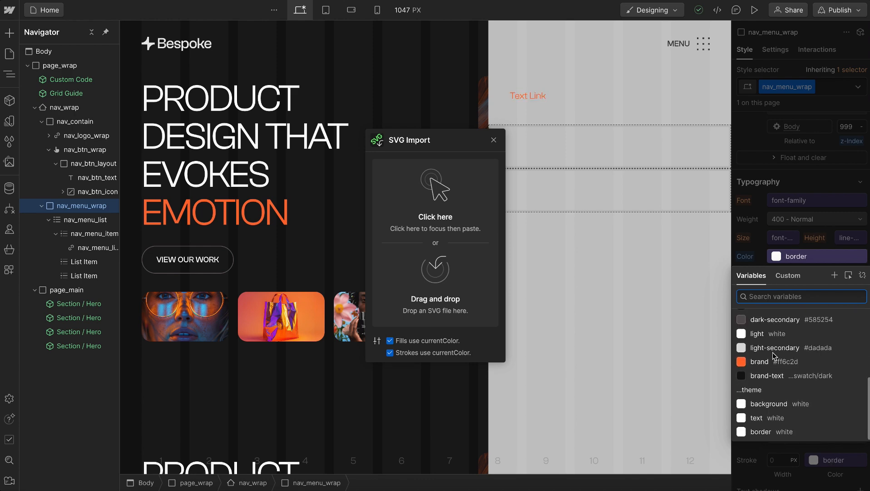
left_click(758, 422)
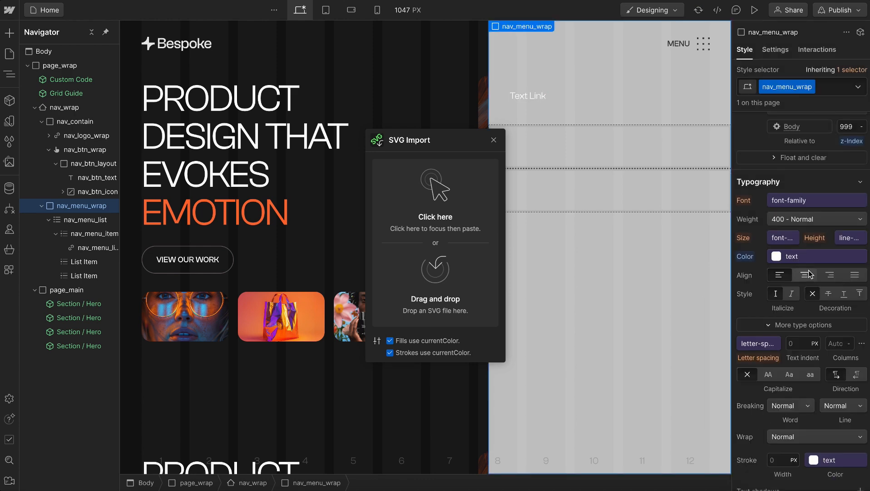
Set nav_menu_wrap's background color to the theme background variable
scroll(816, 319, "down", 4)
scroll(816, 319, "down", 4)
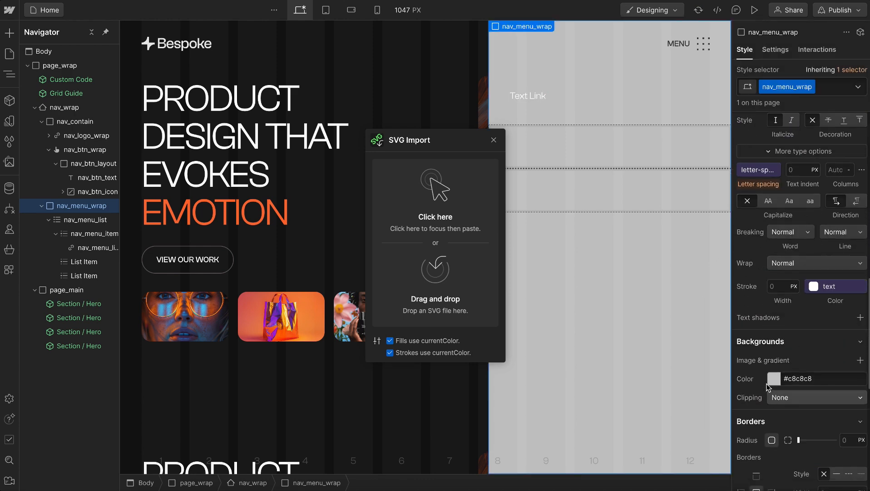
left_click(772, 377)
scroll(782, 300, "down", 3)
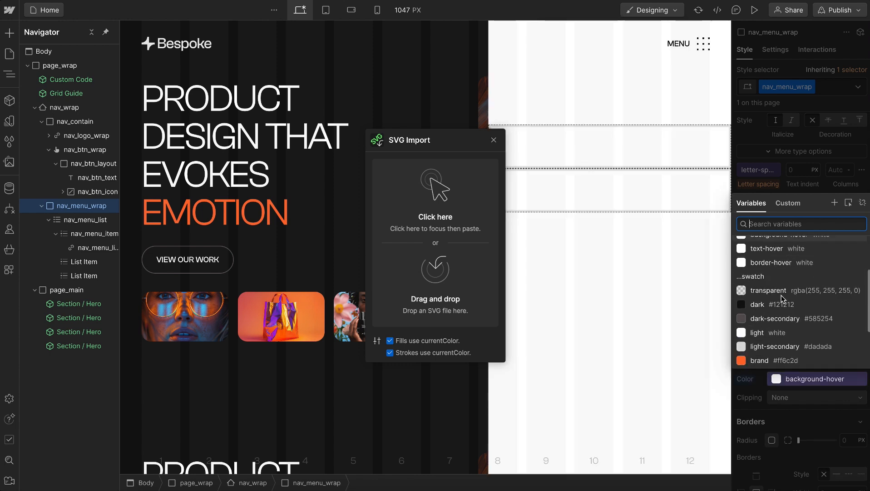
left_click(769, 331)
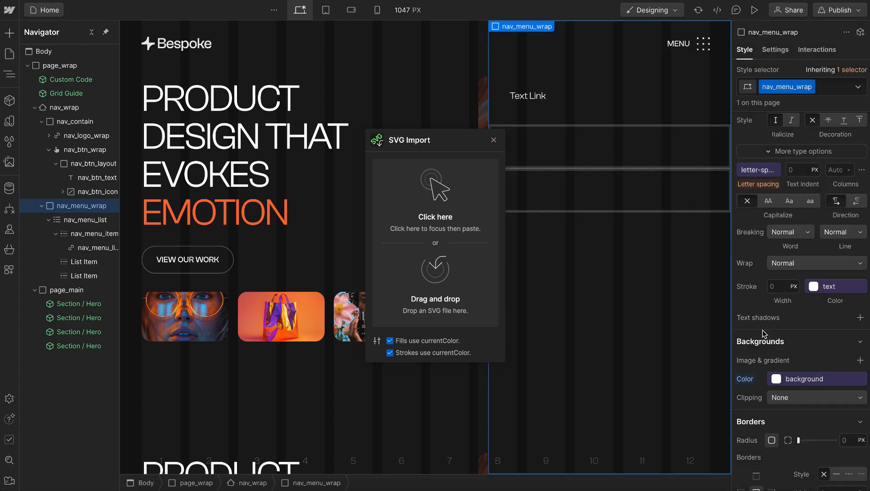
Give nav_menu_wrap a solid left border using the border-width main variable and the theme border color variable
scroll(794, 313, "down", 10)
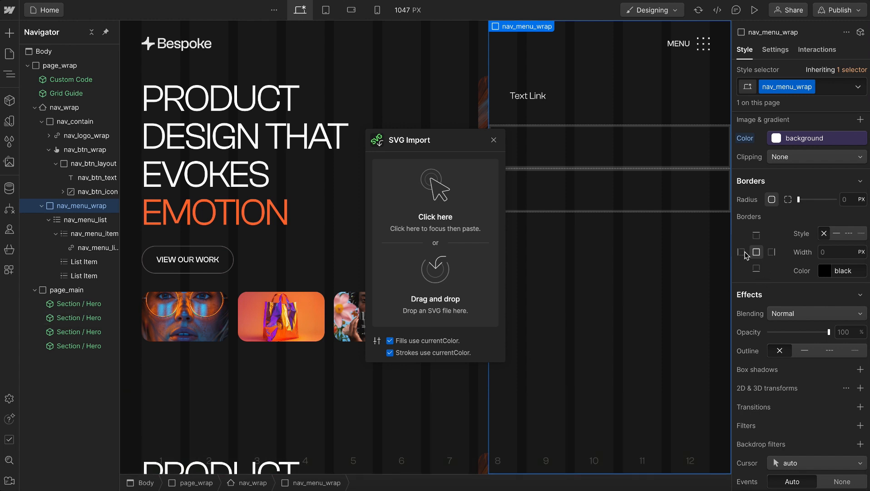
left_click(742, 253)
left_click(819, 247)
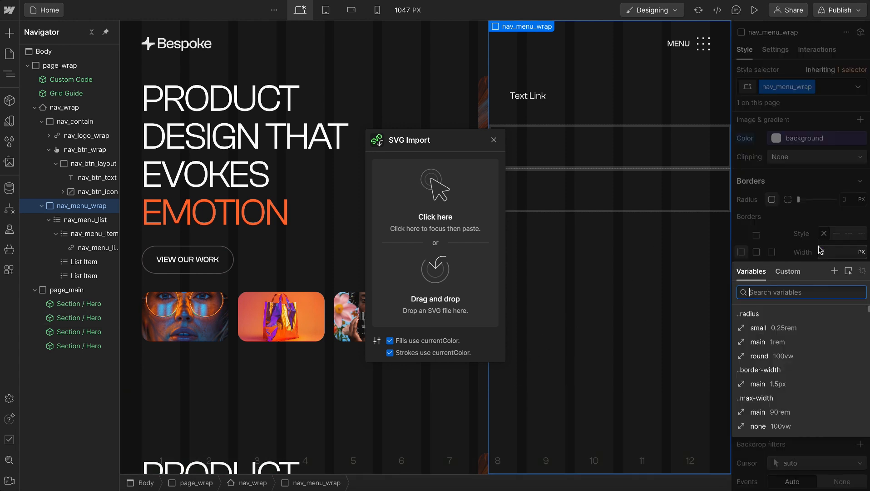
type("bord")
left_click(756, 328)
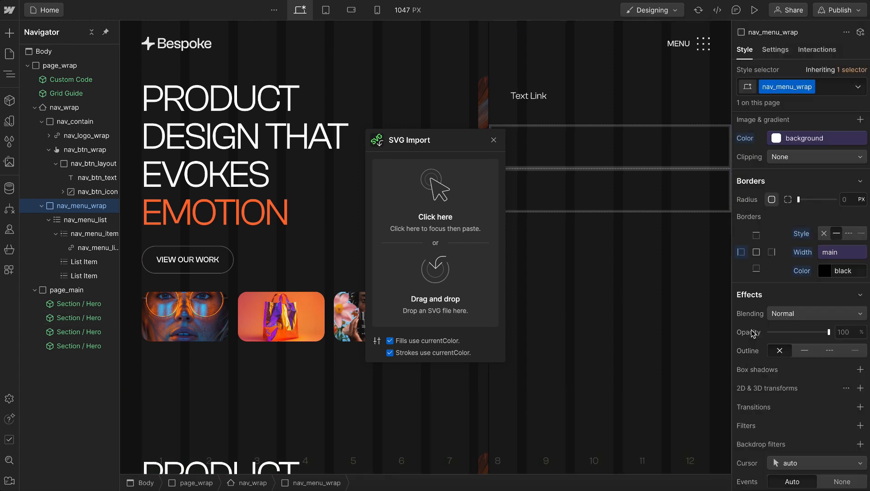
left_click(819, 265)
type("theme")
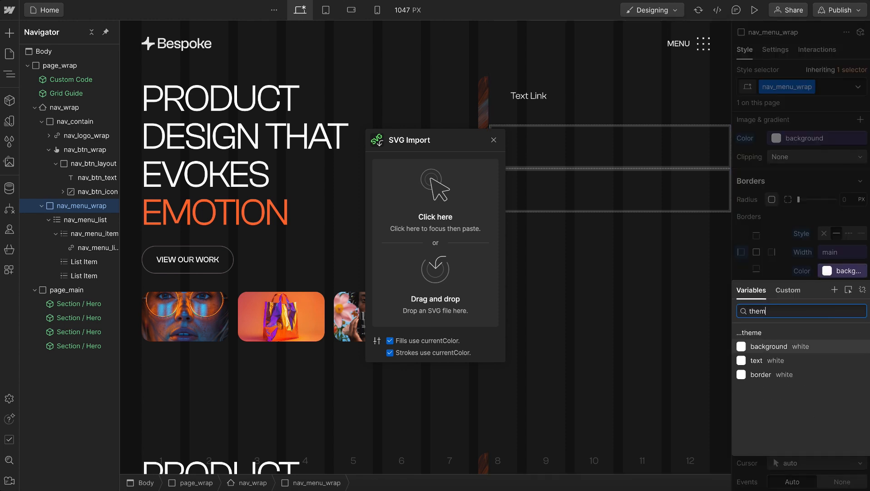
left_click(757, 375)
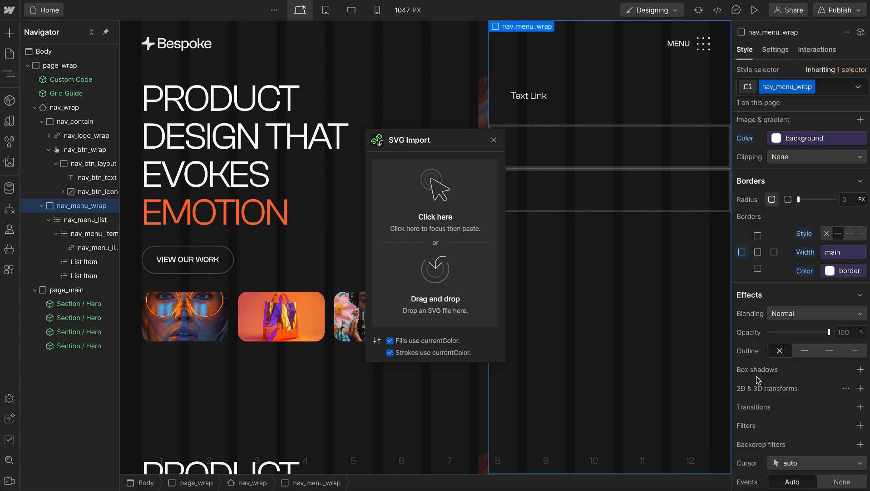
Give nav_menu_link a solid bottom border using the border-width main variable and the theme border color variable
left_click(622, 121)
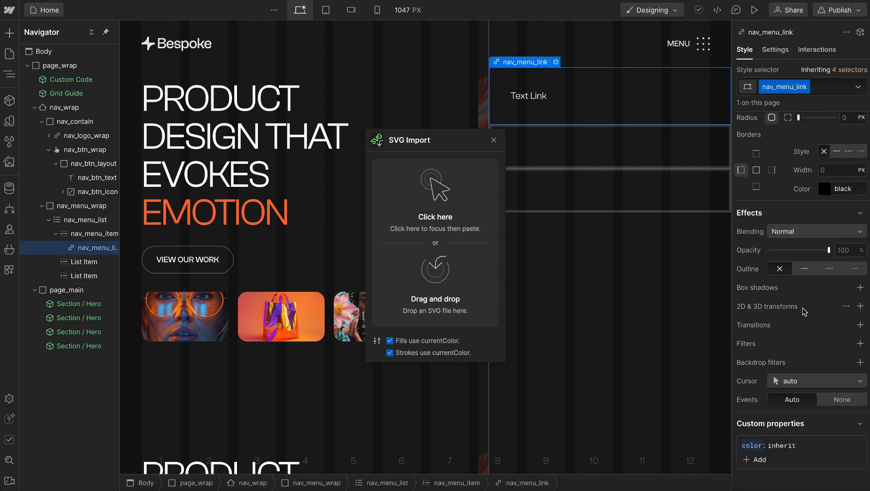
left_click(757, 187)
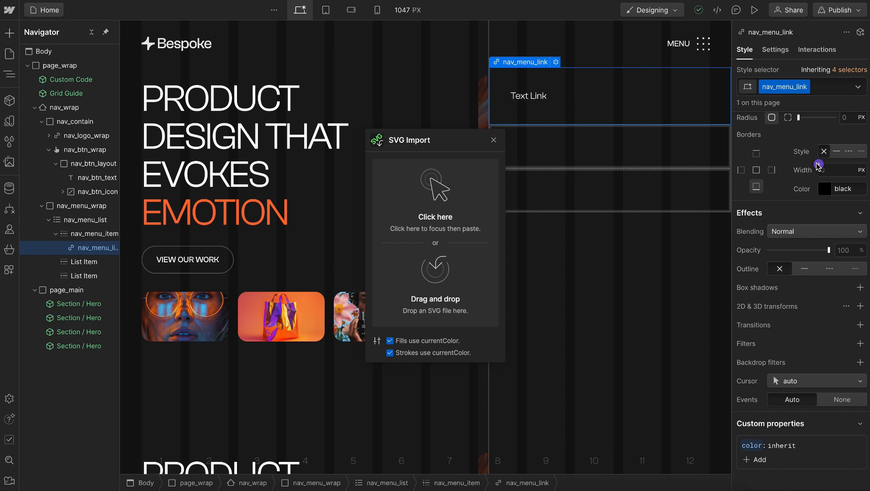
left_click(819, 164)
type("bord")
left_click(757, 247)
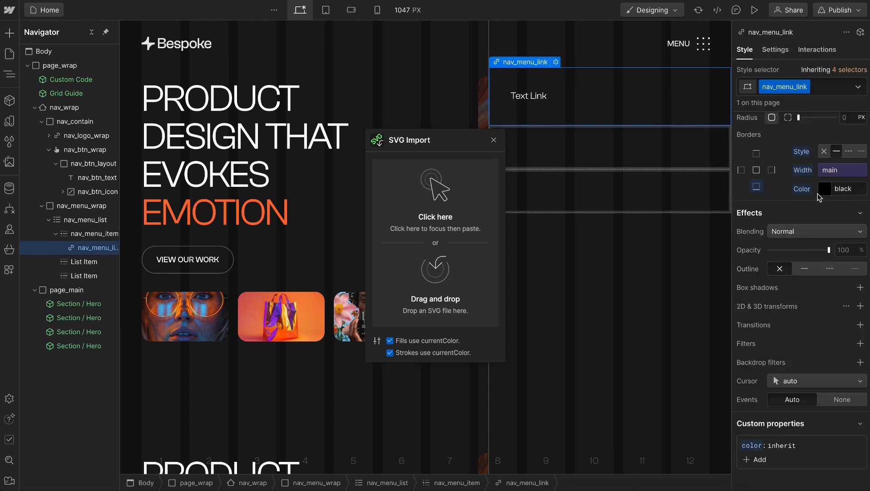
left_click(818, 183)
type("bord")
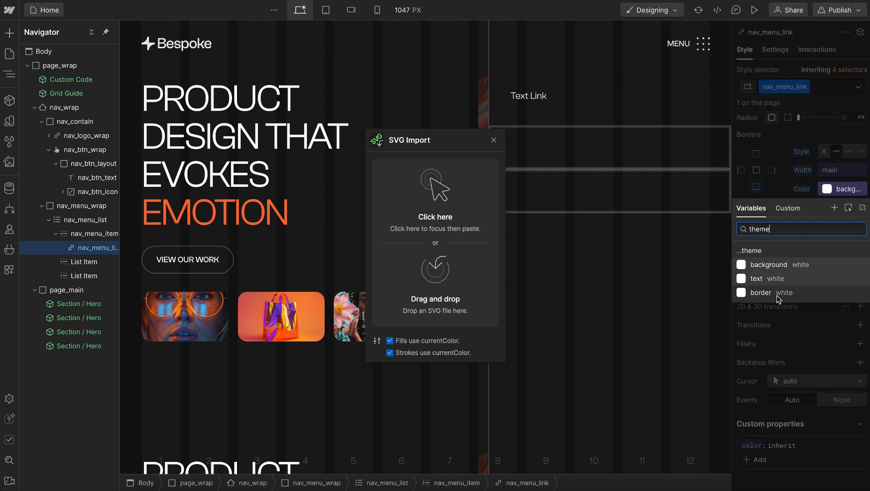
left_click(776, 295)
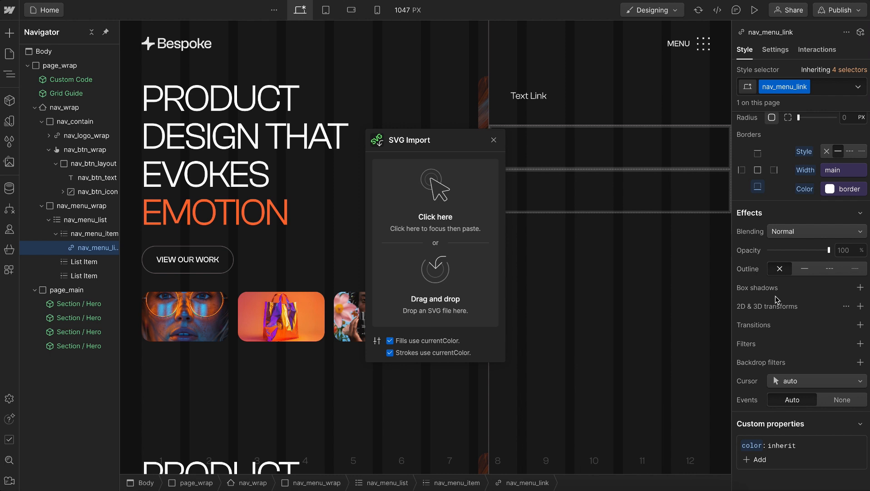
Delete the two empty list items in nav_menu_list and duplicate nav_menu_item twice
left_click(81, 262)
key("Delete")
key("Delete")
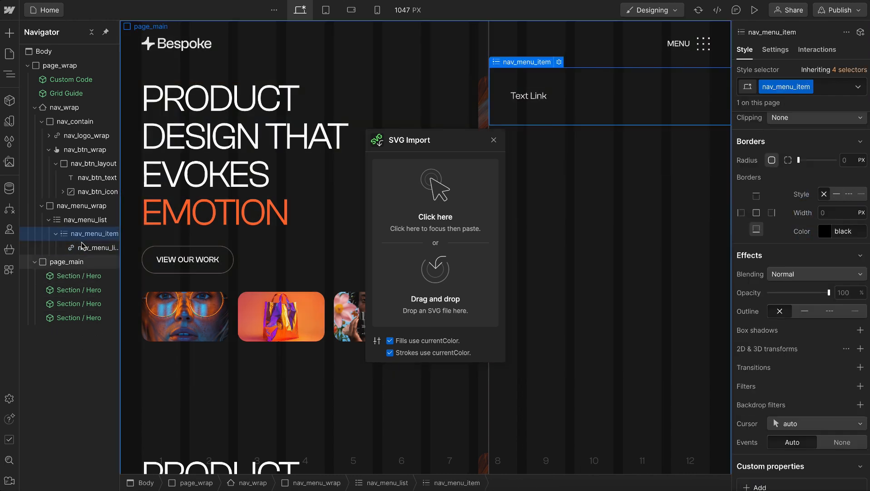
left_click(86, 233)
key("ctrl+d")
key("ctrl+d")
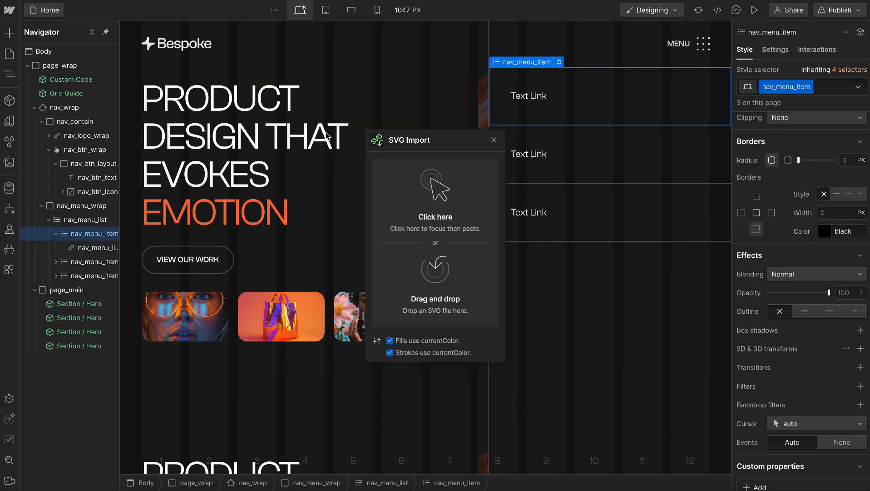
Change the text of the three menu links to Home, About and Contact, in that order
double_click(545, 100)
key("ctrl+a")
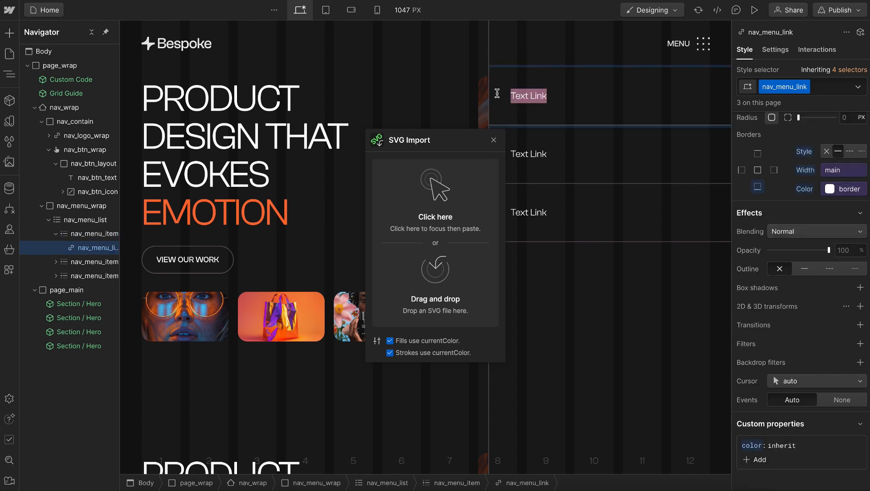
type("Home")
double_click(604, 163)
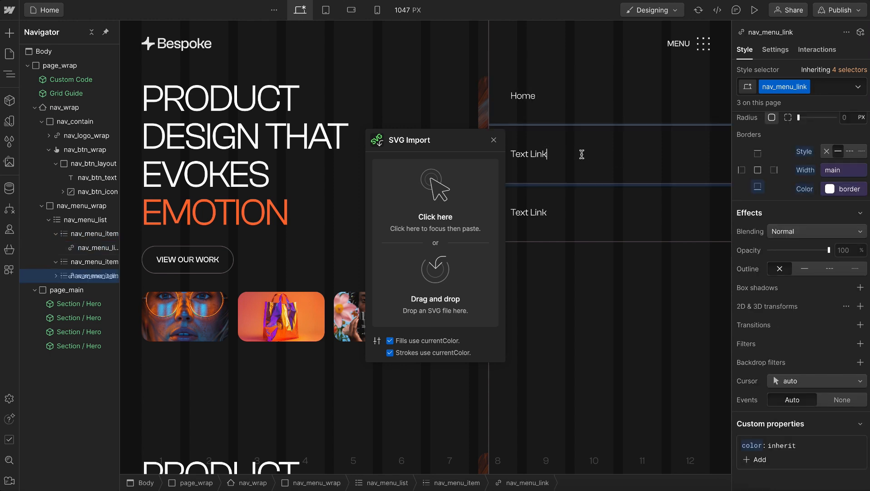
key("ctrl+a")
type("A")
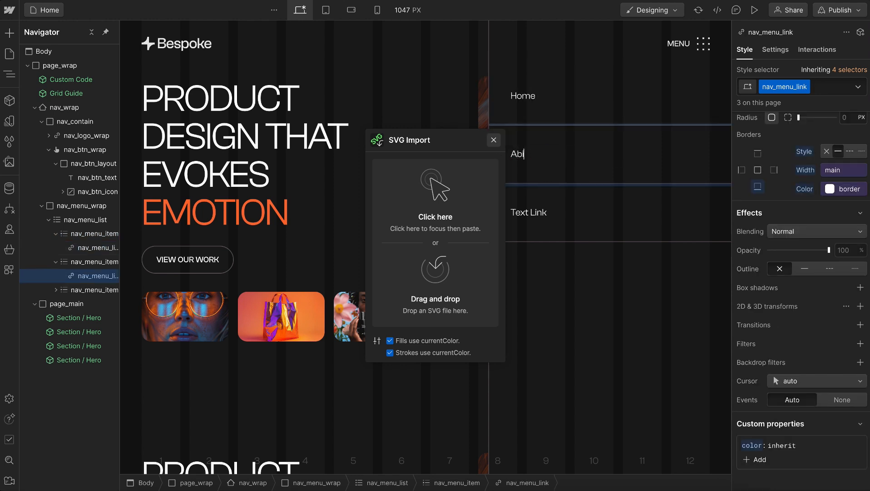
type("bout")
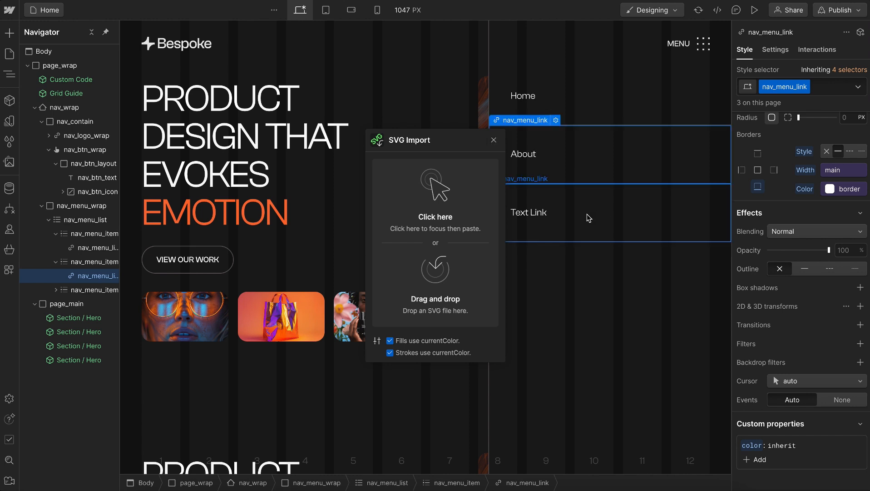
double_click(550, 215)
key("ctrl+a")
key("BackSpace")
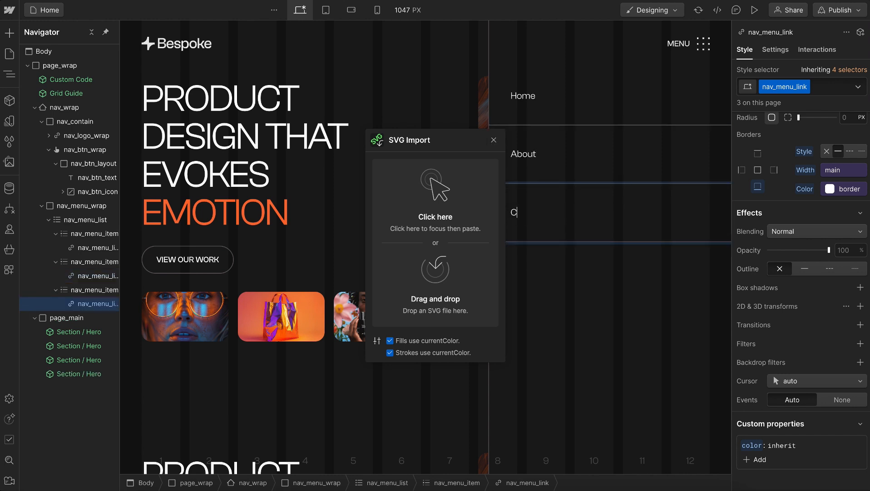
type("Contact")
Hide the open menu through nav_wrap's navbar settings
left_click(82, 205)
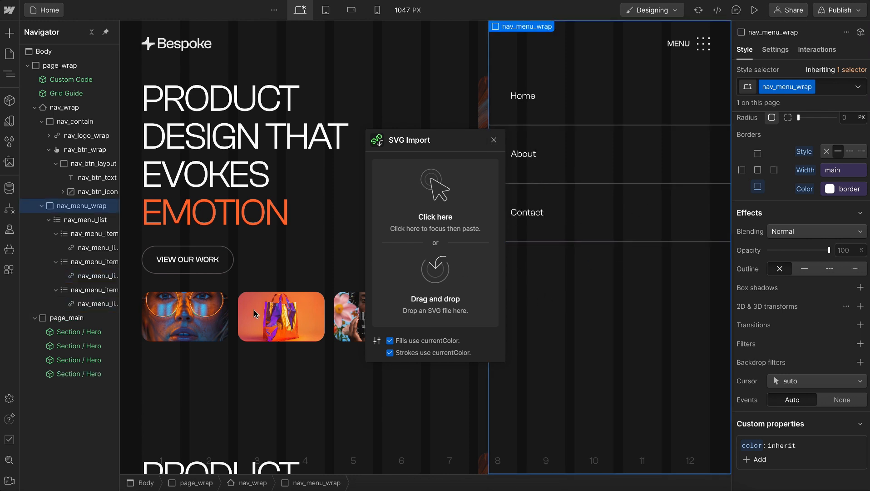
scroll(253, 309, "down", 12)
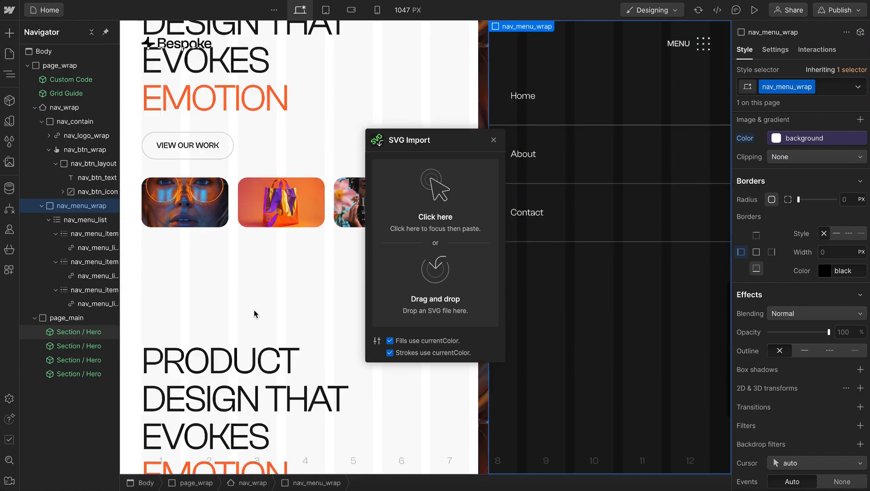
scroll(256, 314, "up", 3)
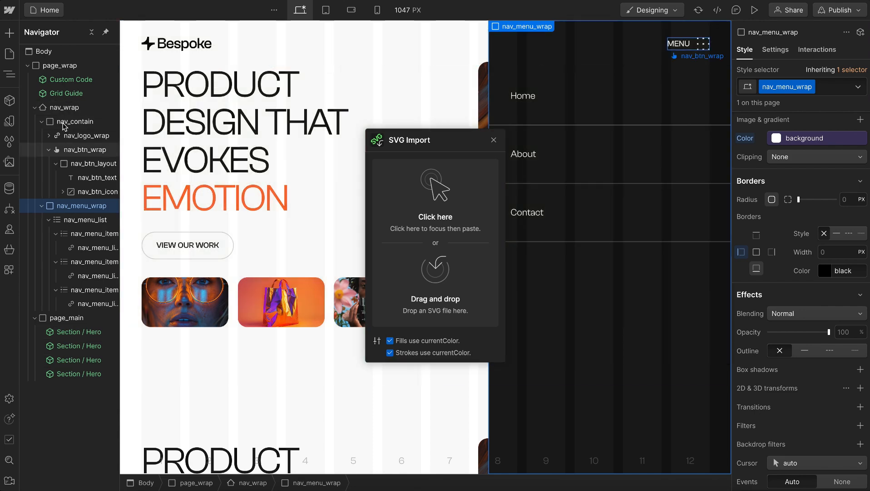
left_click(63, 107)
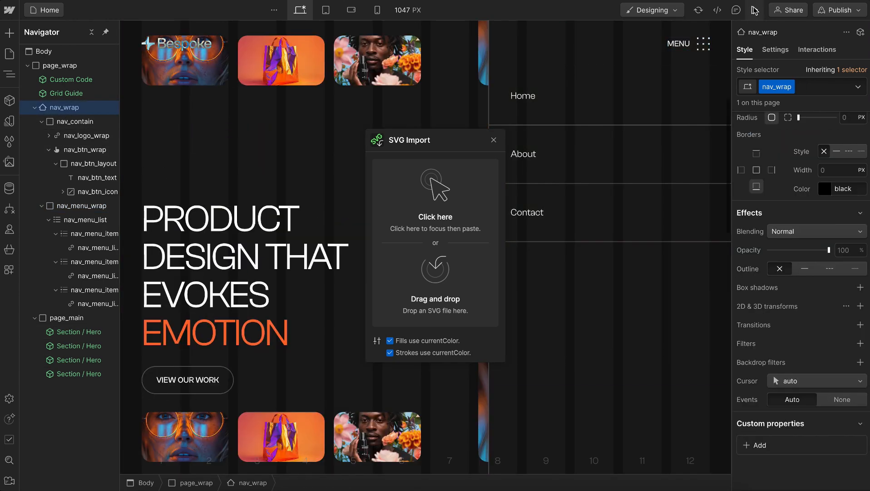
left_click(776, 49)
left_click(842, 181)
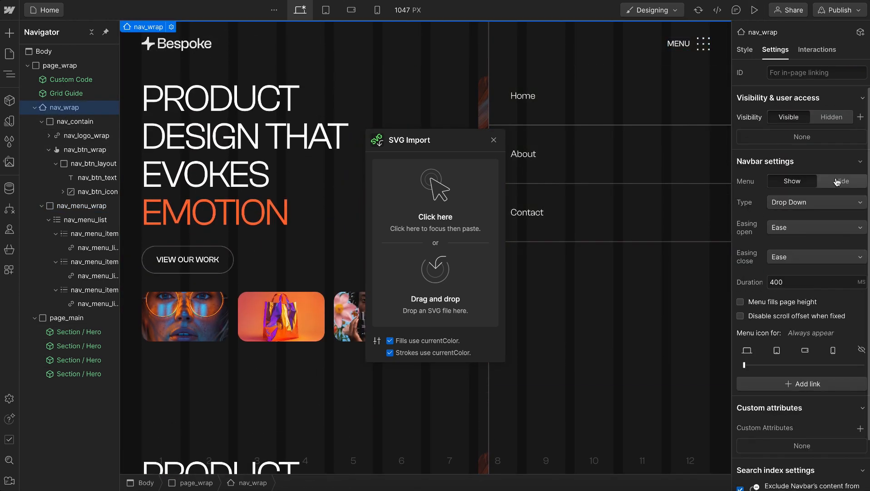
Preview the page and test opening and closing the navigation menu
left_click(755, 10)
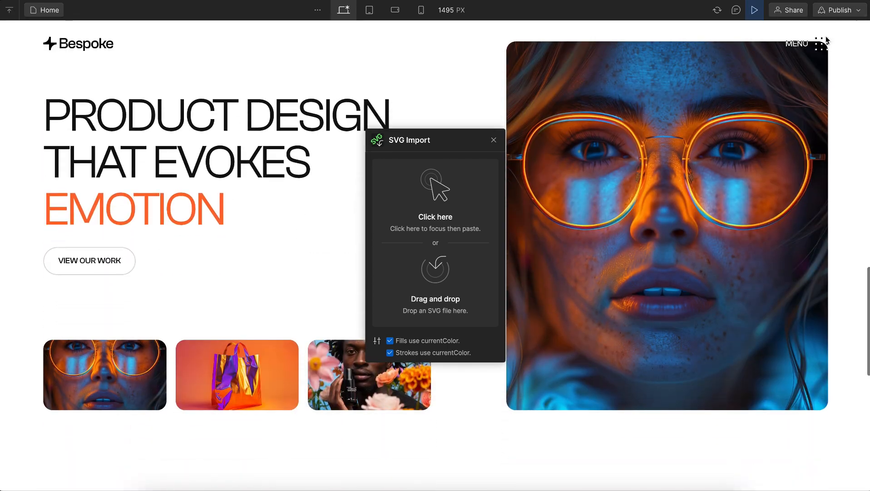
left_click(823, 44)
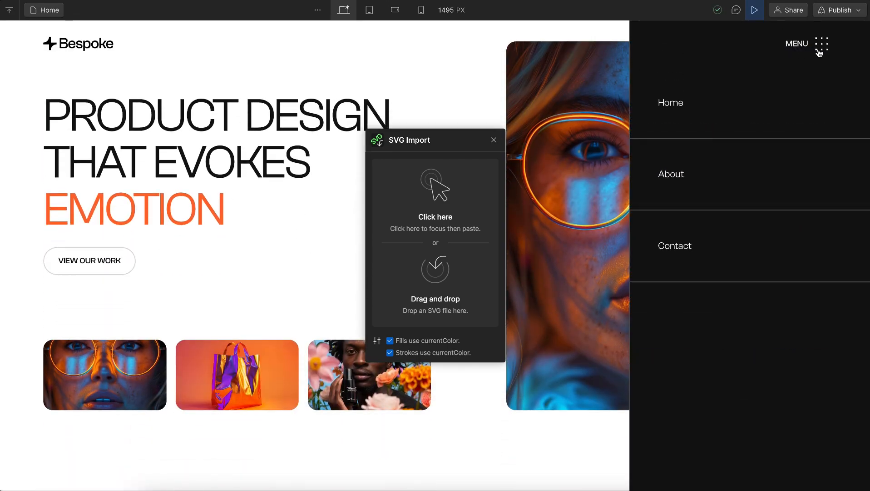
left_click(821, 44)
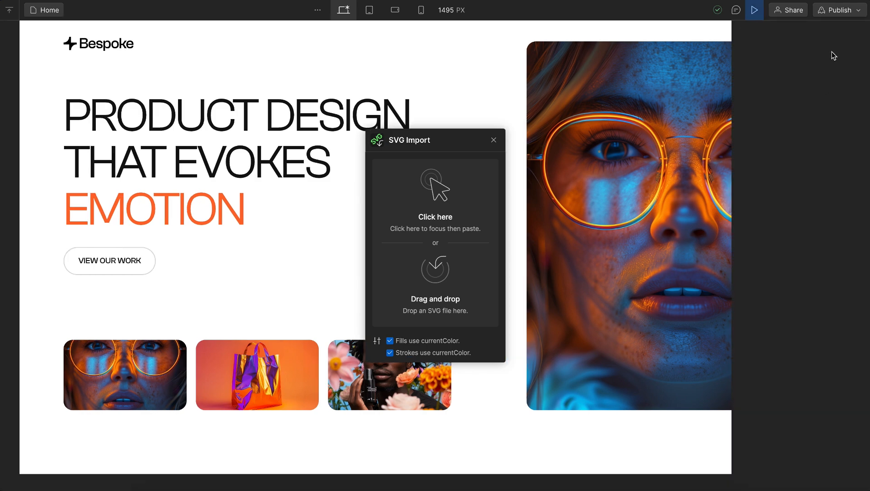
key("ctrl+shift+p")
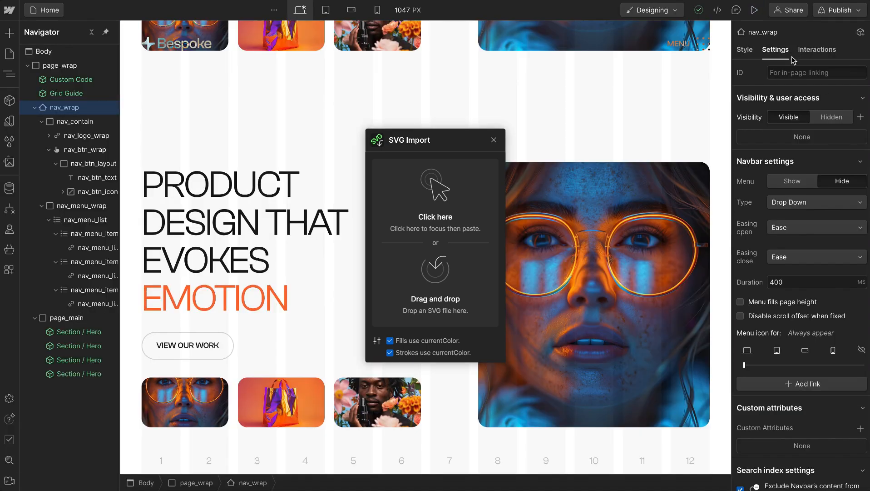
Set nav_wrap's menu type to Over Right and test the menu's opening and closing in preview
left_click(800, 203)
left_click(802, 214)
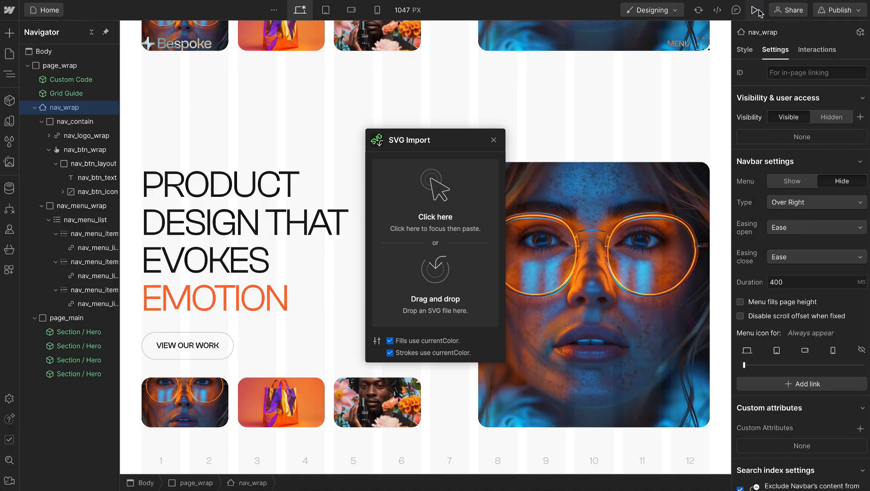
left_click(755, 10)
left_click(818, 45)
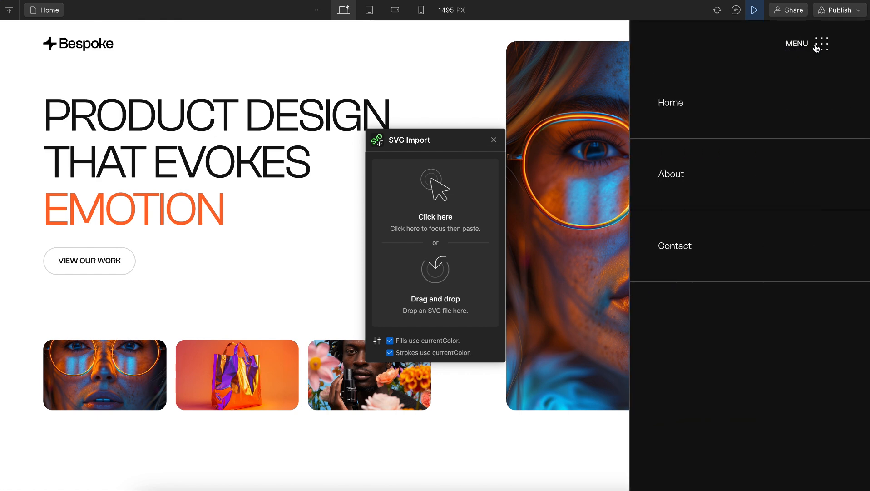
left_click(818, 46)
left_click(820, 46)
left_click(822, 45)
left_click(755, 10)
Delete the three duplicate Section / Hero instances from page_main, keeping only the first one
left_click(79, 163)
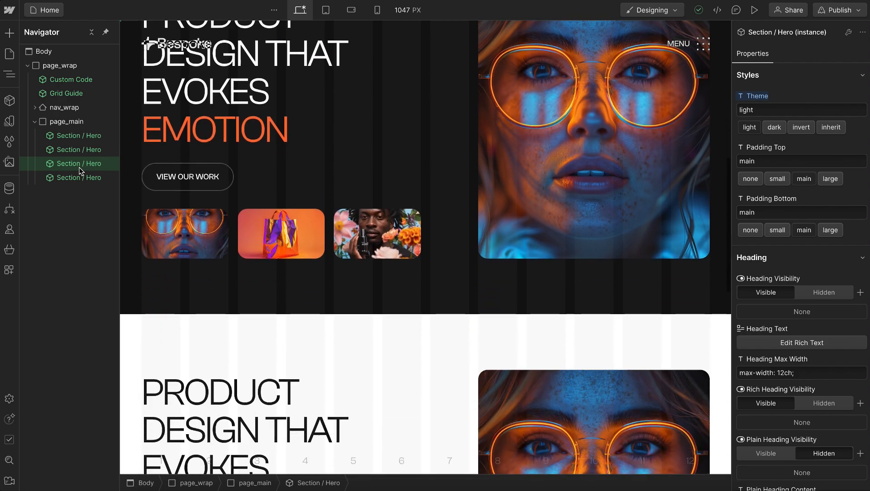
key("Delete")
key("Delete")
key("Delete")
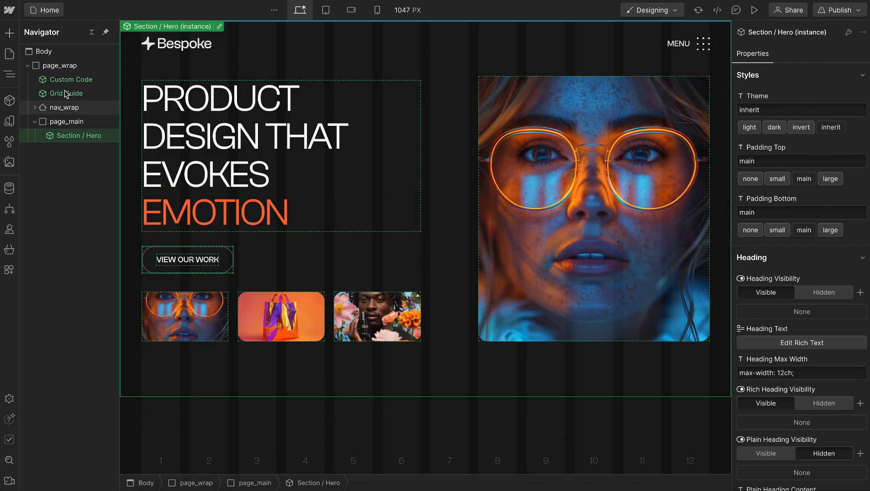
Create a component named Nav from nav_wrap
left_click(66, 108)
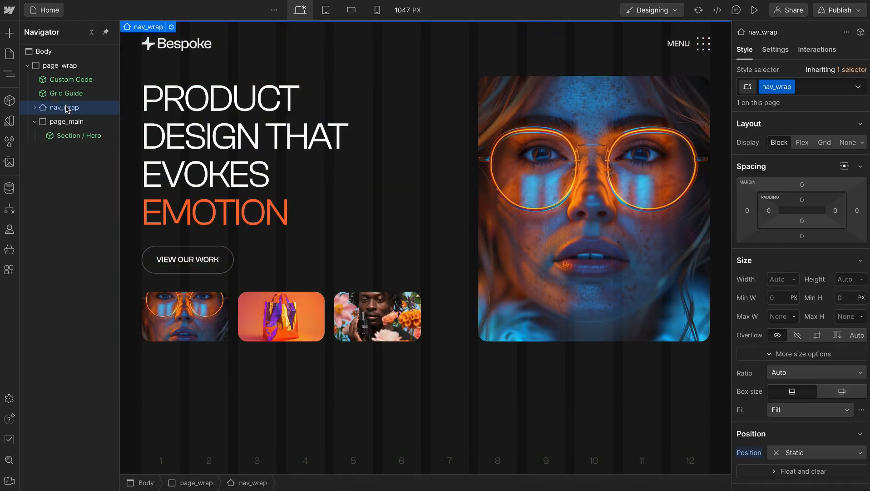
left_click(9, 101)
left_click(151, 32)
type("Nav")
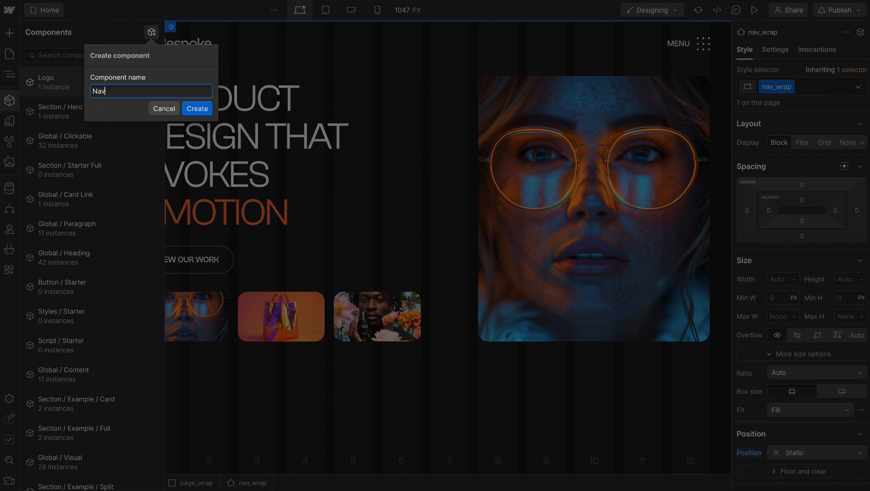
key("Return")
left_click(316, 134)
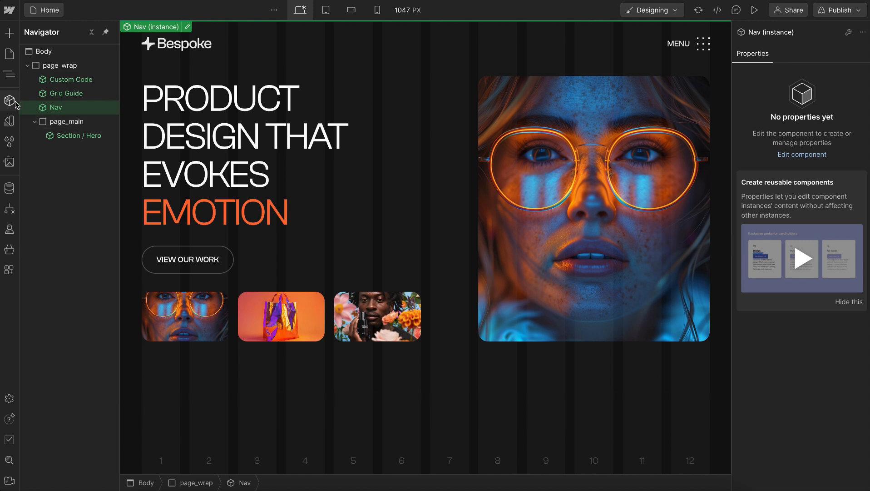
Duplicate the Section / Starter Simple component under a new name beginning with "Section / Mis"
left_click(15, 104)
left_click(90, 55)
type("s")
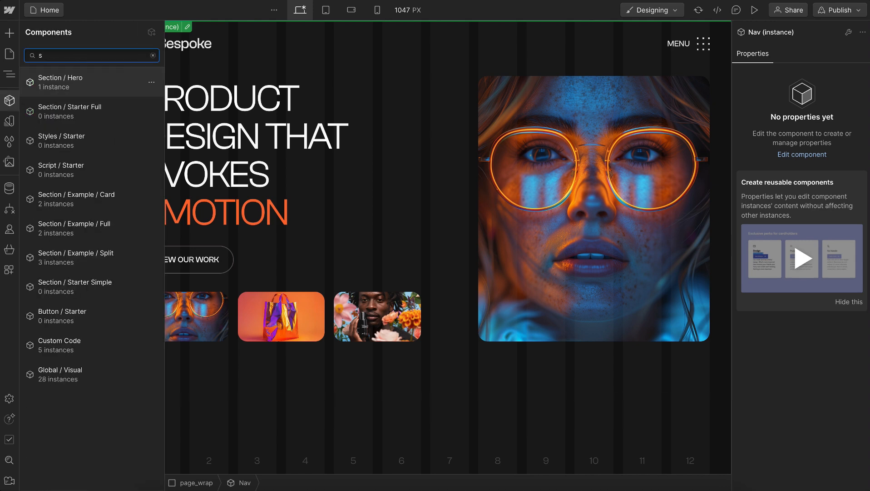
type("tarter")
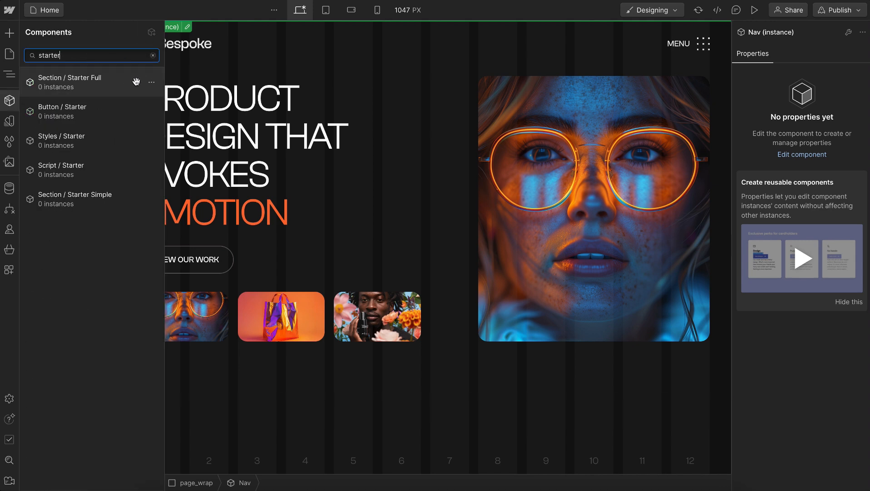
left_click(151, 199)
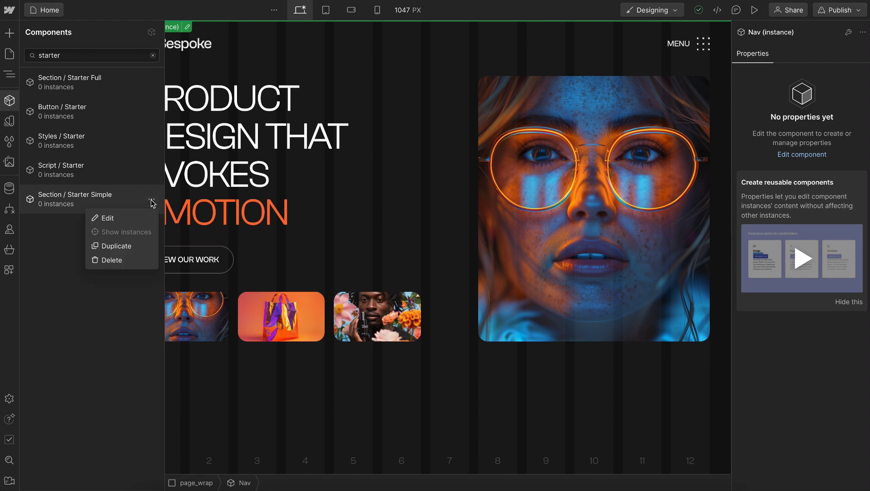
left_click(117, 246)
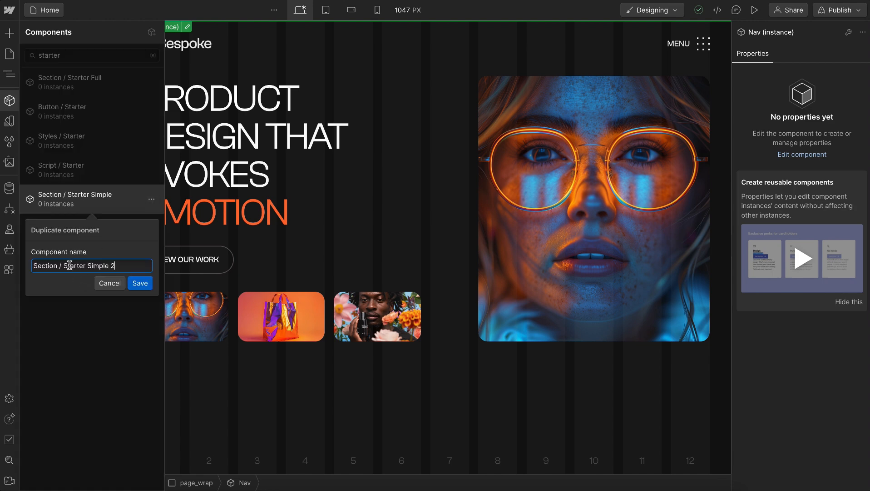
left_click_drag(65, 266, 150, 263)
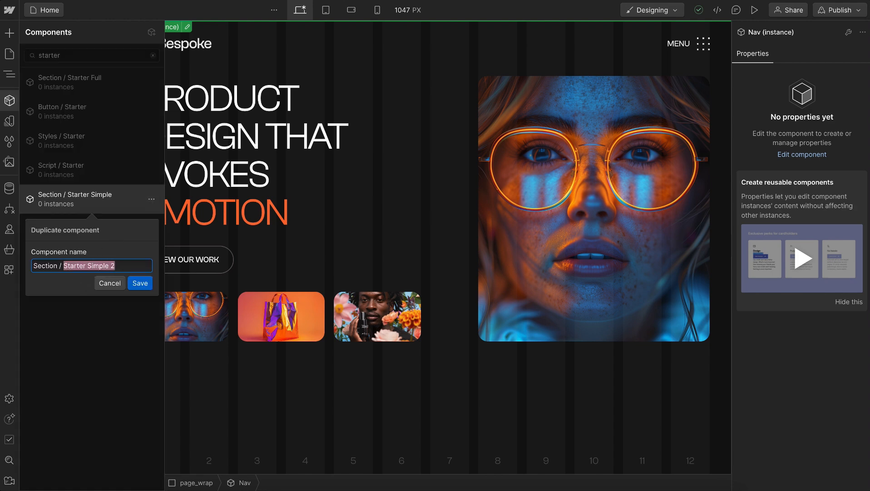
type("Mission")
key("Return")
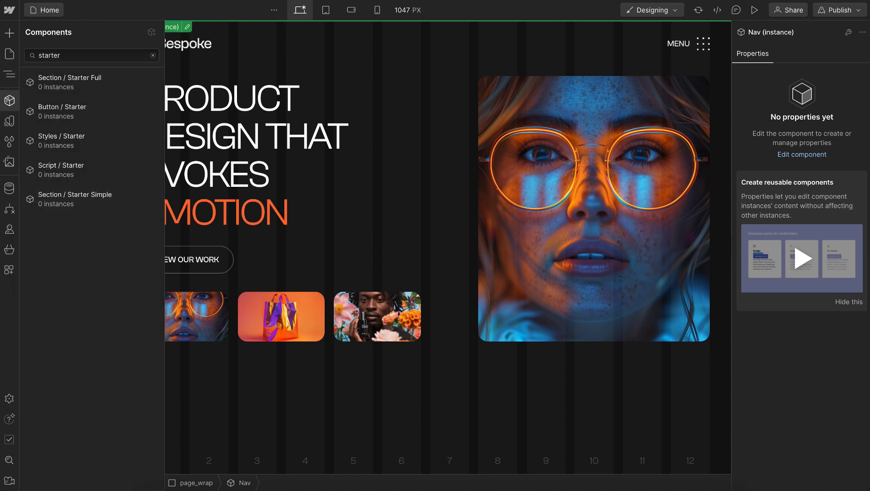
left_click(300, 384)
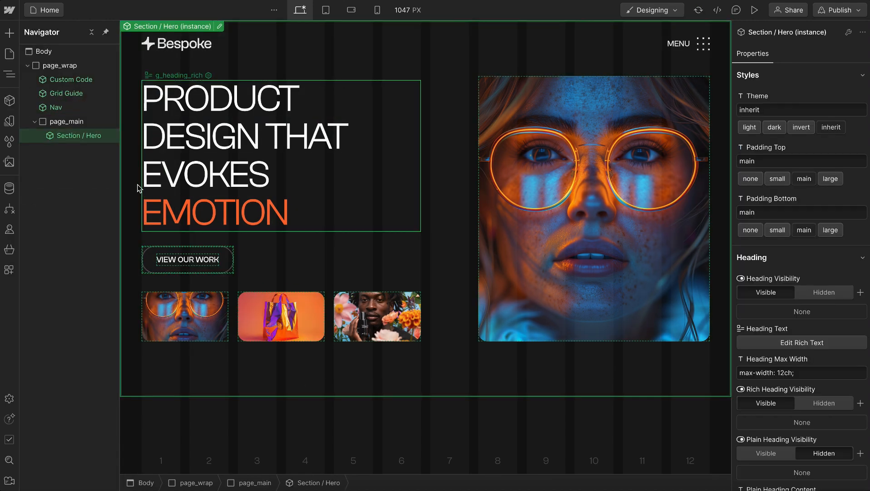
Insert an instance of the Section / Mission component below Section / Hero in page_main
key("ctrl+k")
type("section")
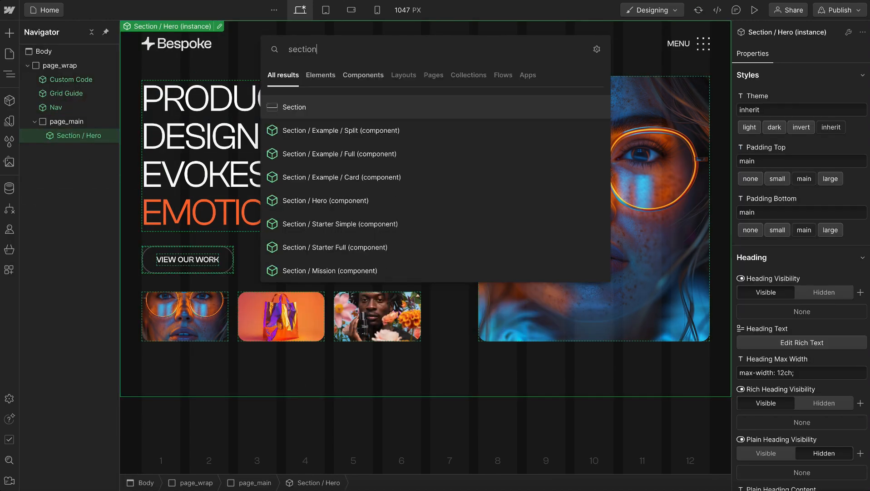
left_click(391, 270)
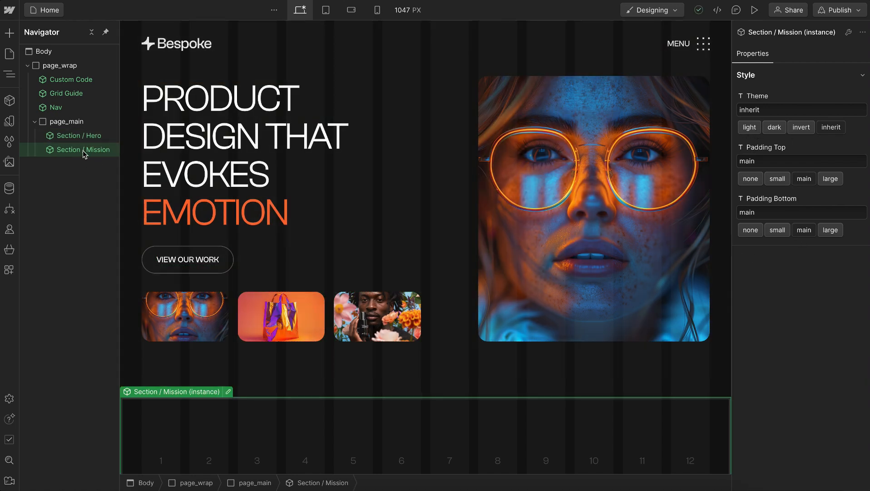
Open the Section / Mission component for editing and give its outer section the class mission_wrap
double_click(83, 150)
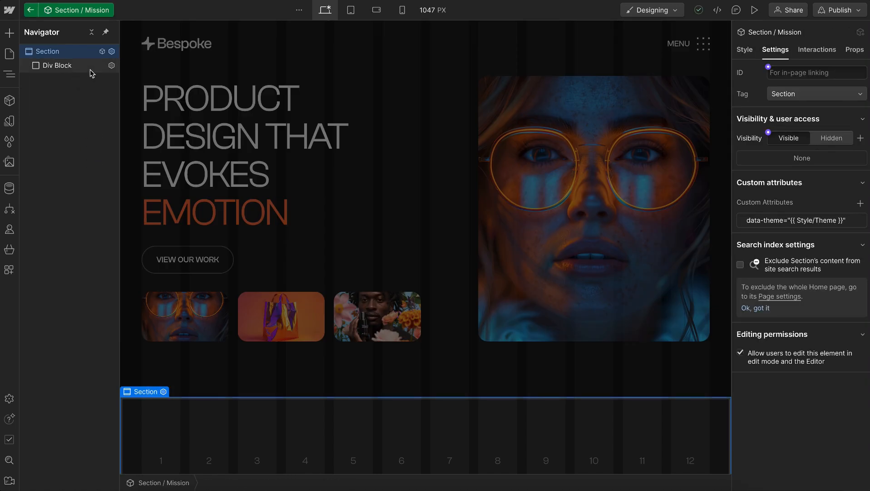
key("ctrl+Return")
type("mission")
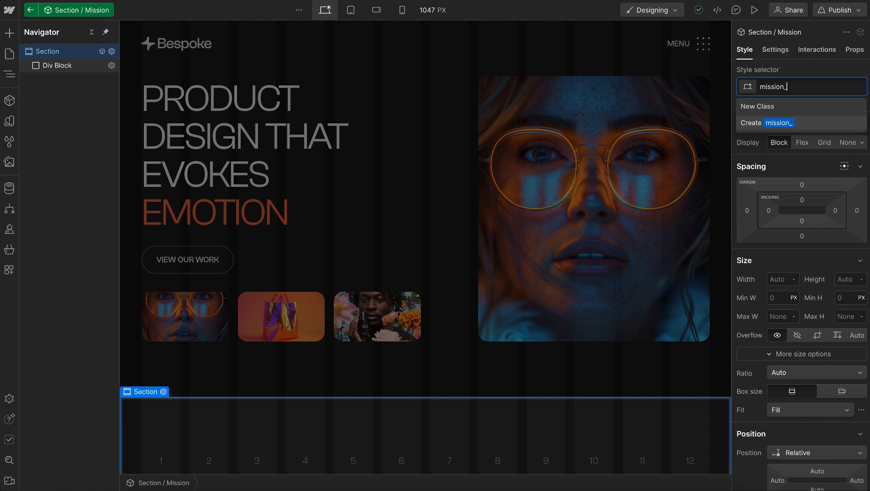
type("_wrap")
key("Return")
key("Escape")
key("Down")
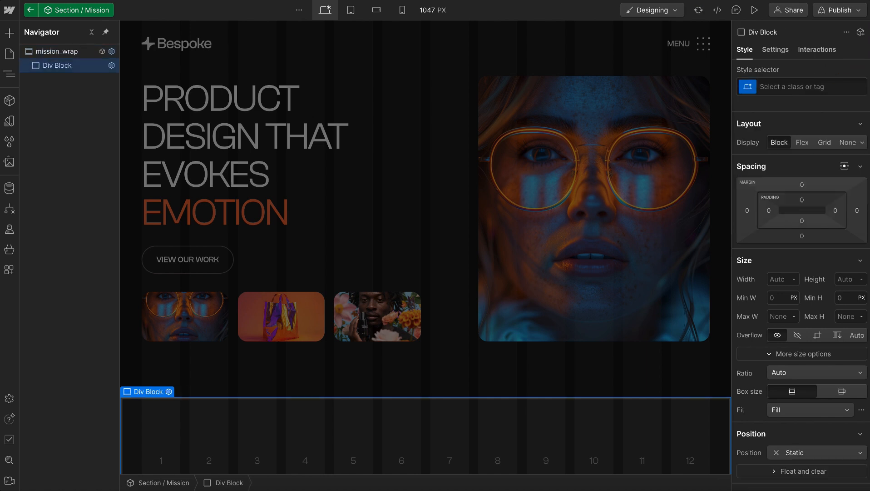
Give the div block inside mission_wrap the class mission_contain and add the global combo class u-container
key("ctrl+Return")
type("mission_")
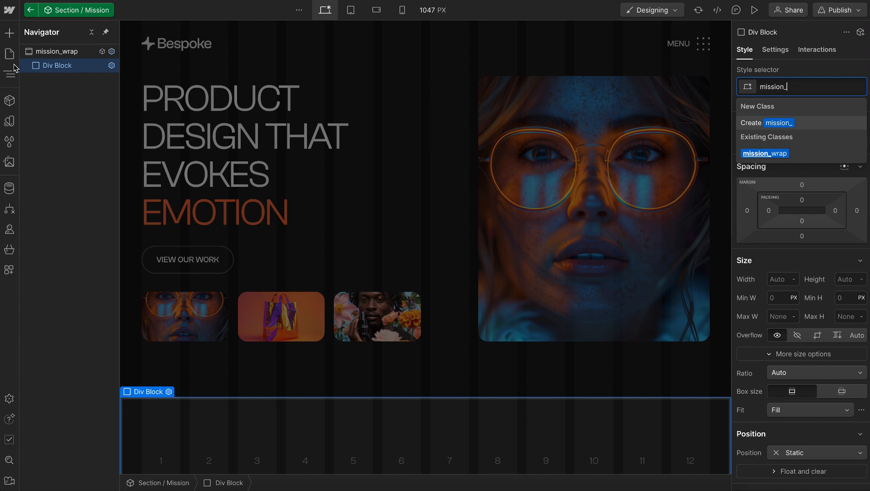
type("con")
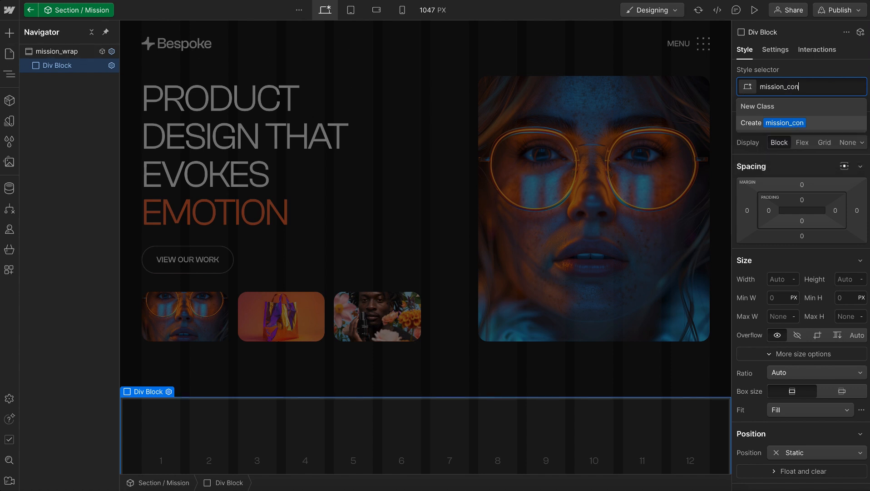
type("tain")
key("Return")
type("u")
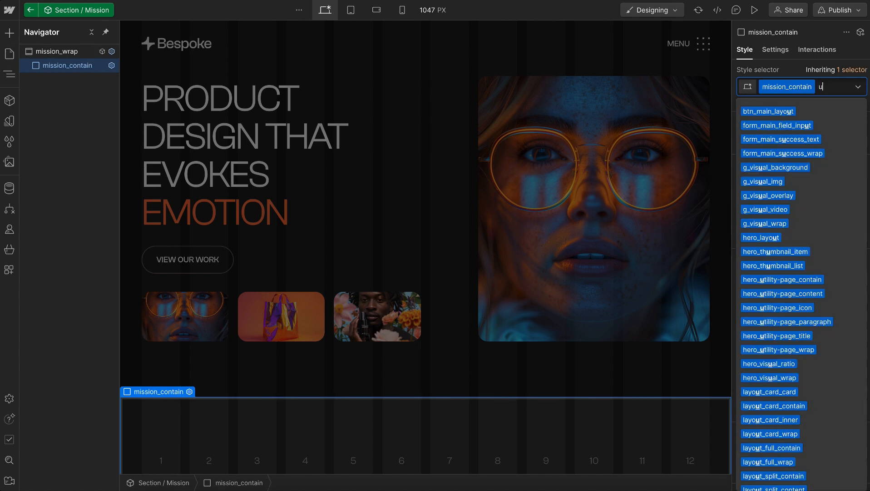
type("-contain")
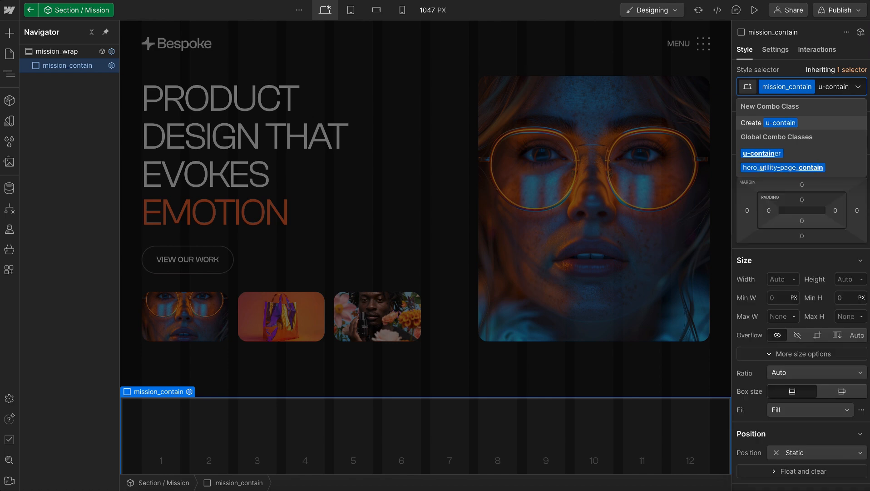
key("Down")
key("Return")
scroll(310, 357, "down", 1)
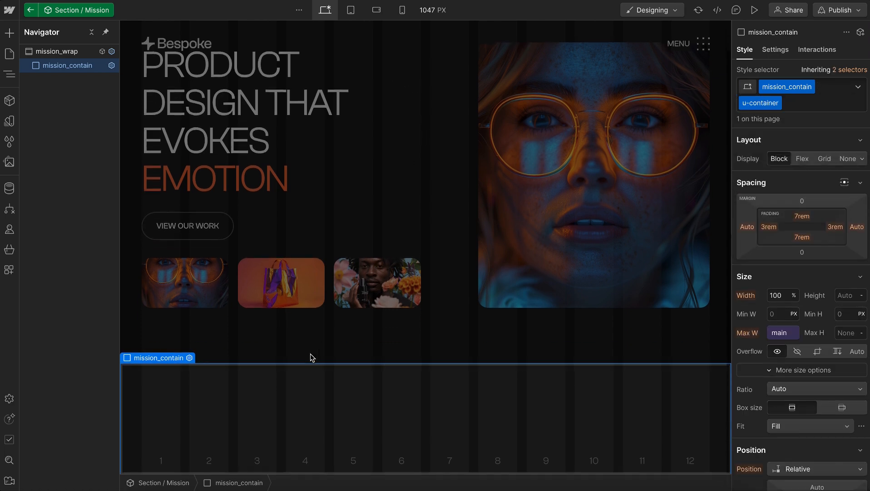
Add an H2 heading inside mission_contain and give it the class mission_title
key("ctrl+k")
type("h2")
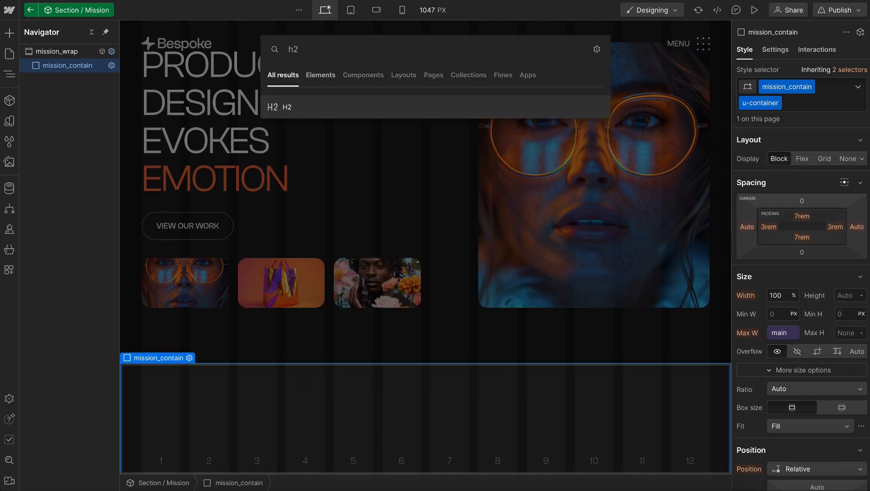
key("Return")
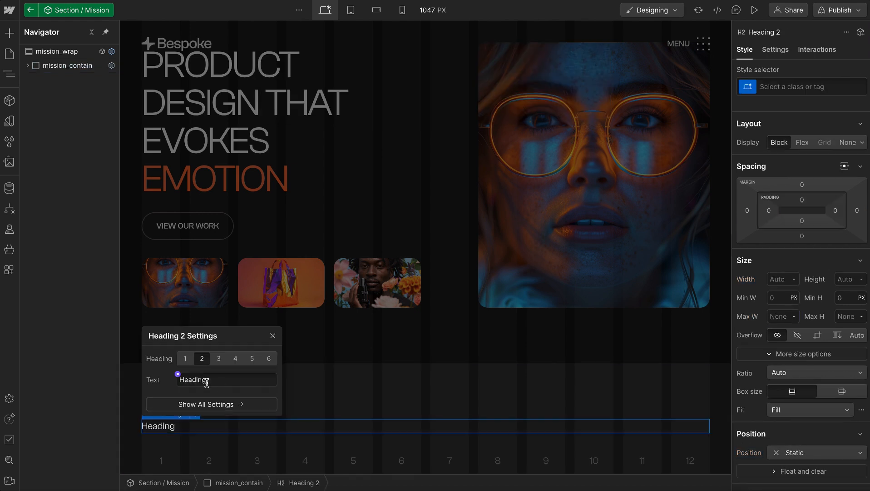
left_click(273, 336)
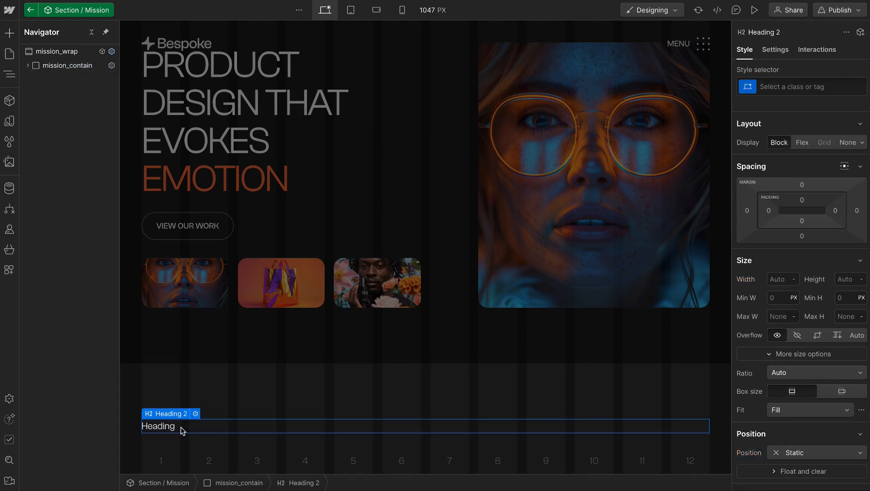
key("ctrl+Return")
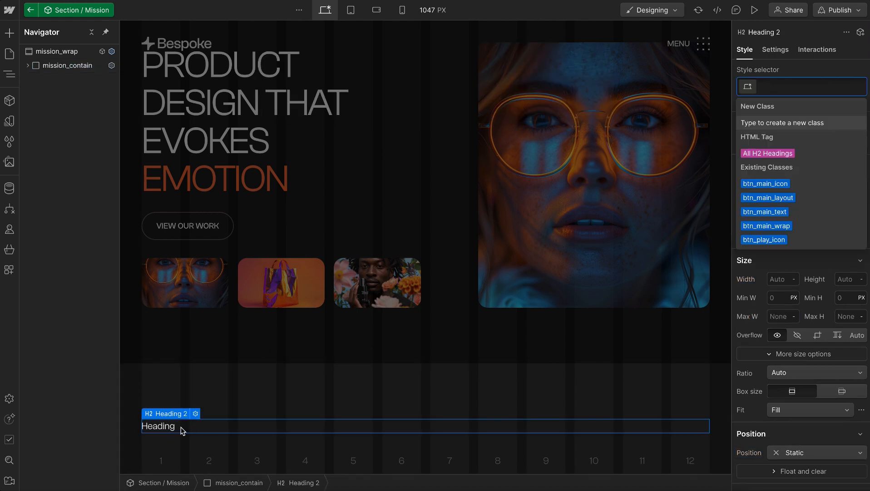
type("mission_title")
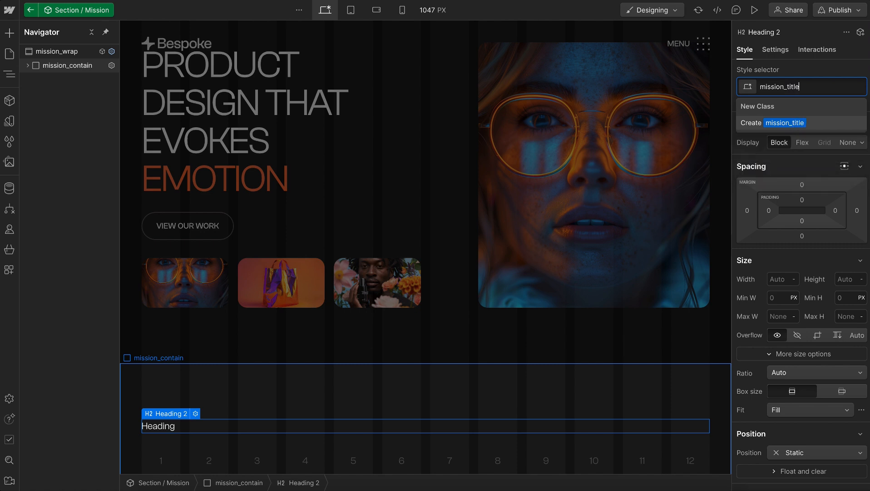
key("Return")
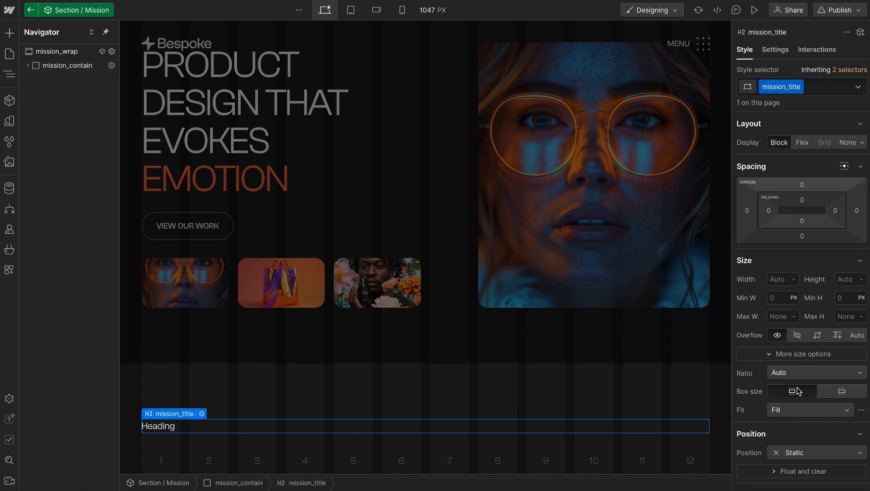
Set mission_title to all caps and add a bottom border using the border-width variable main and the theme border color
scroll(798, 386, "down", 6)
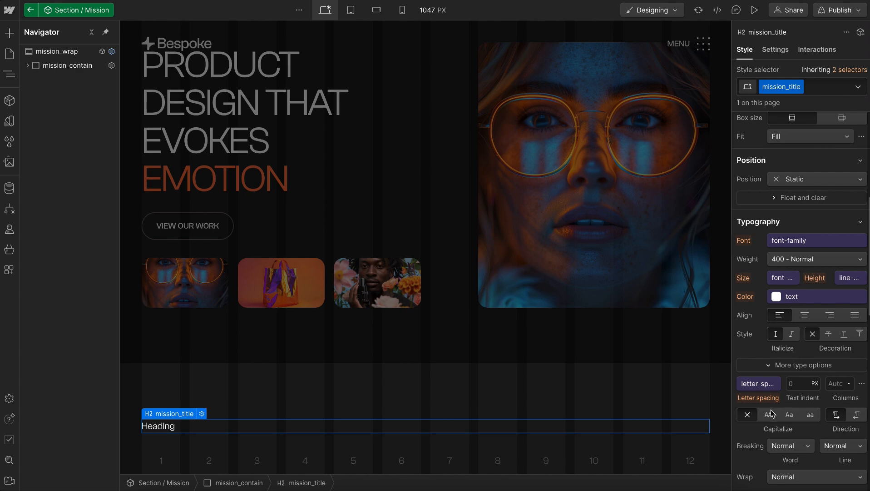
left_click(769, 414)
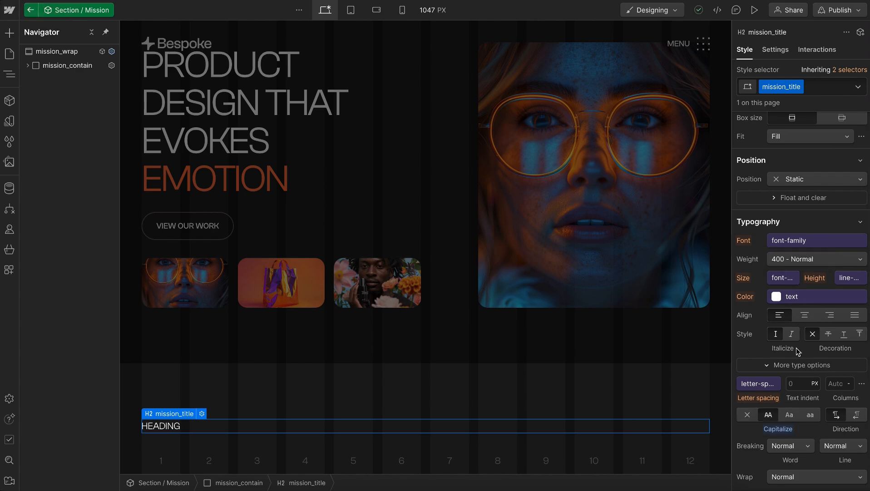
scroll(798, 350, "down", 10)
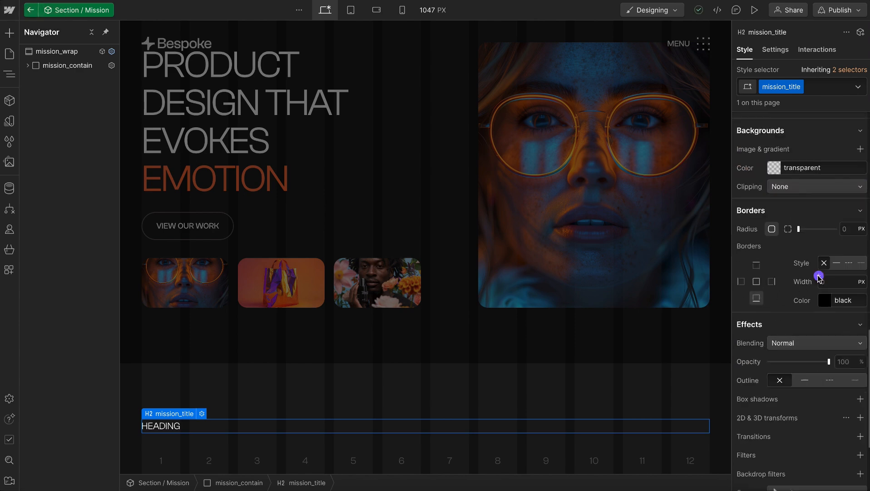
left_click(819, 281)
type("bord")
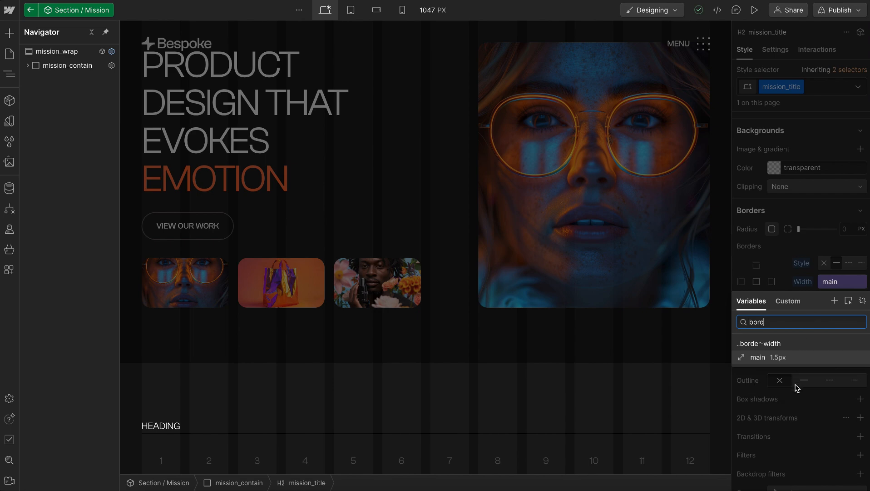
left_click(792, 358)
left_click(825, 300)
type("theme")
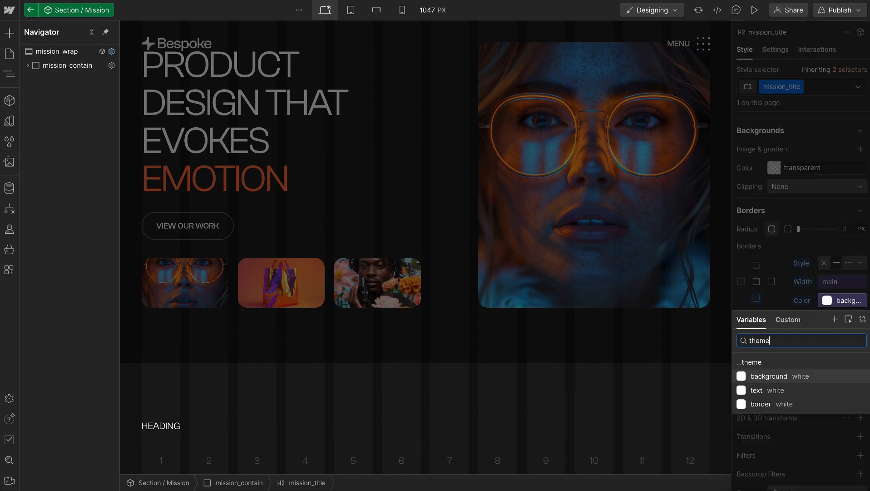
left_click(777, 403)
Set mission_title's bottom padding to the space variable extra-small (0.75rem)
scroll(802, 249, "up", 10)
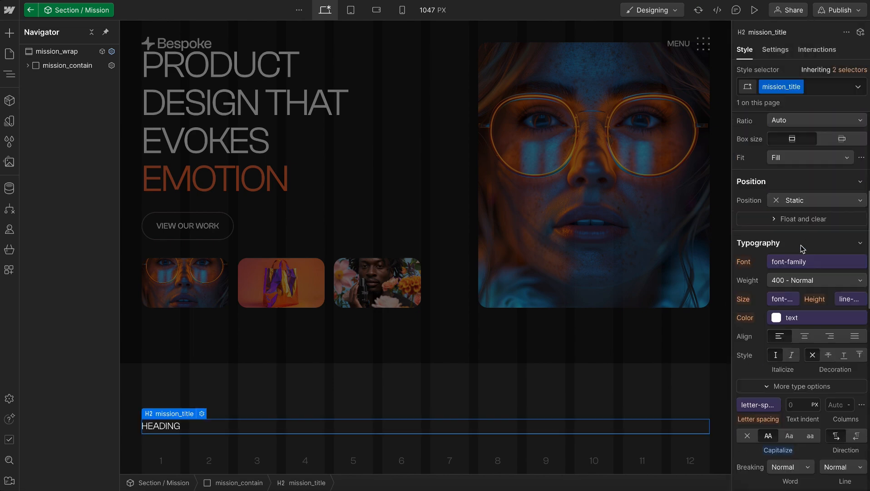
left_click(802, 221)
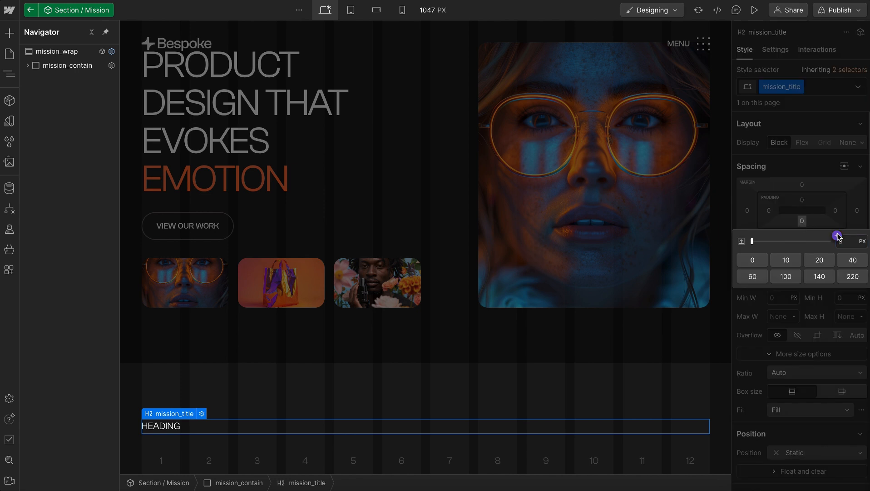
left_click(837, 235)
type("space")
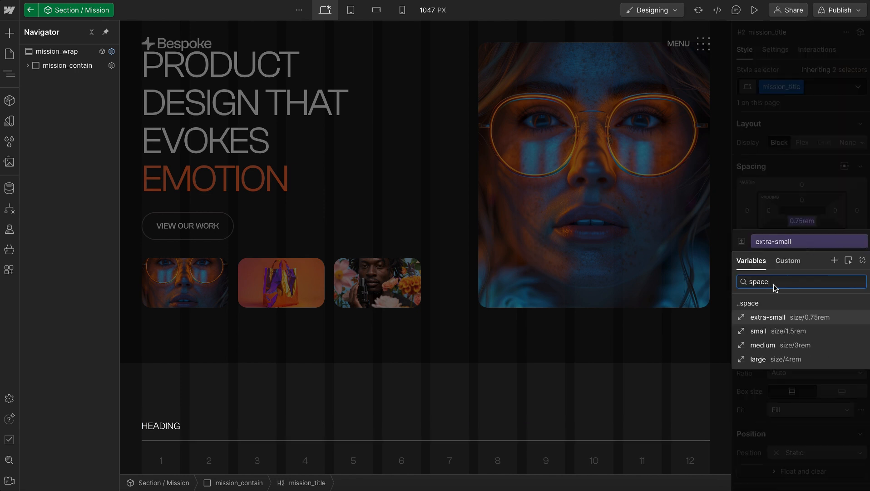
left_click(768, 317)
key("Escape")
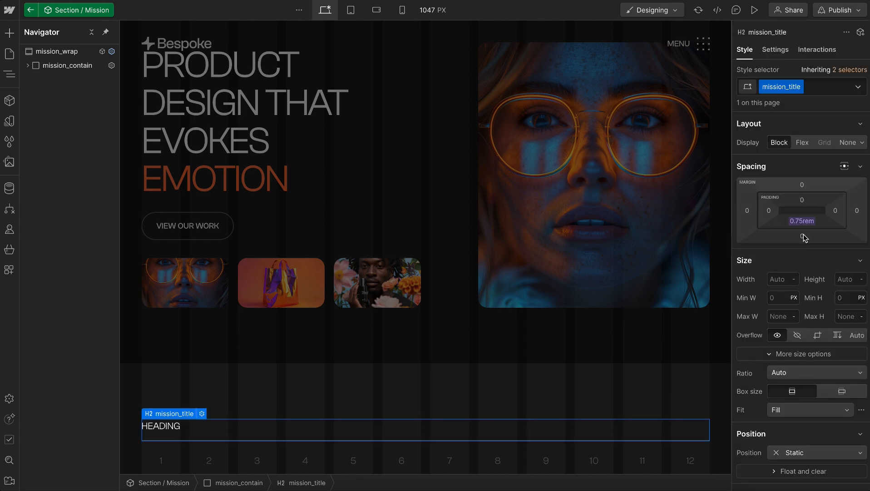
Set mission_title's bottom margin to the space variable medium (3rem)
left_click(811, 235)
left_click(837, 249)
type("space")
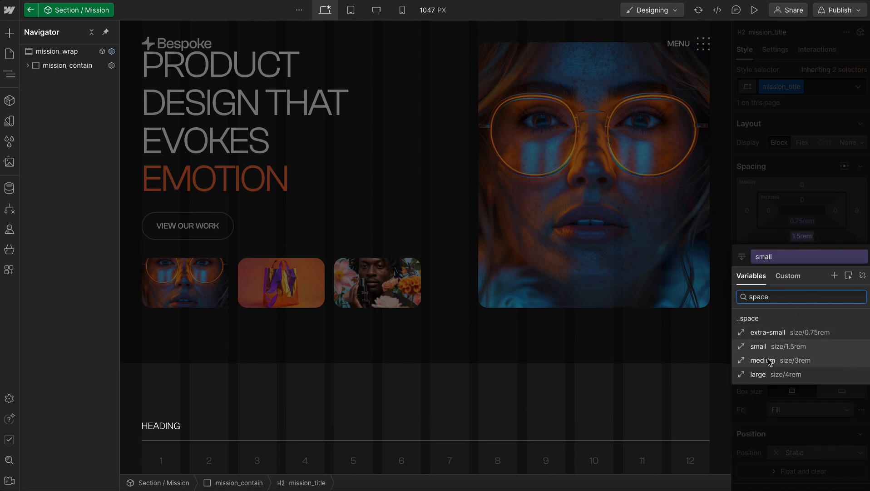
left_click(769, 359)
key("Escape")
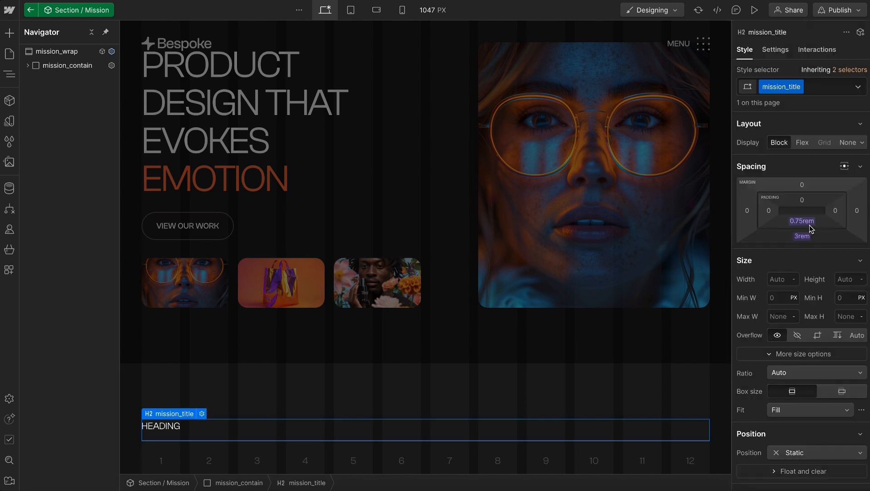
Insert a Custom Element below mission_title in mission_contain and give it the class mission_text
scroll(210, 370, "down", 1)
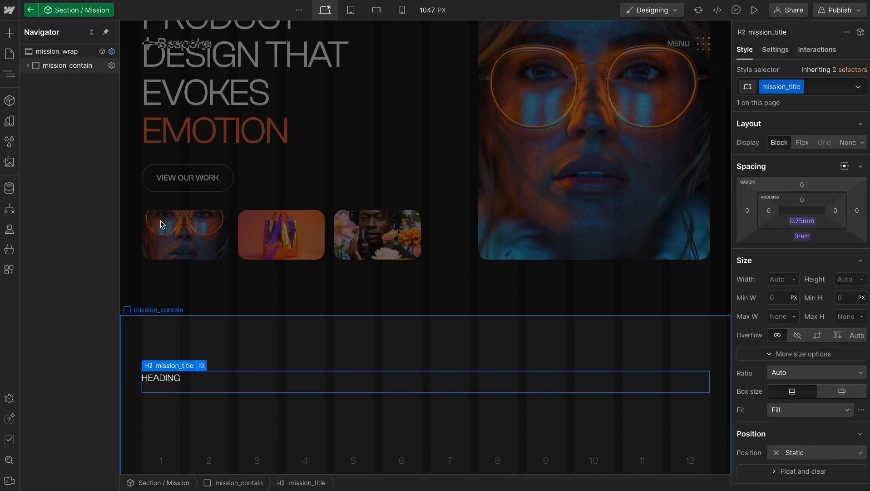
left_click(28, 65)
key("ctrl+k")
type("cust")
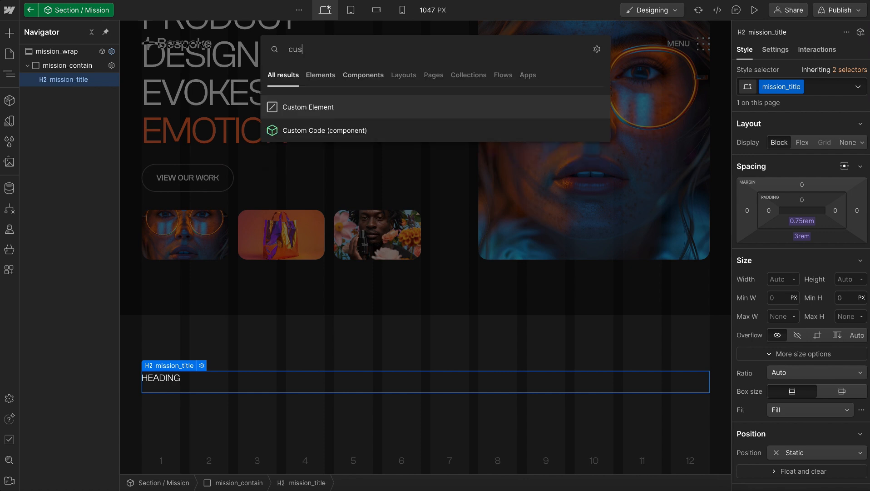
key("Return")
scroll(252, 291, "down", 1)
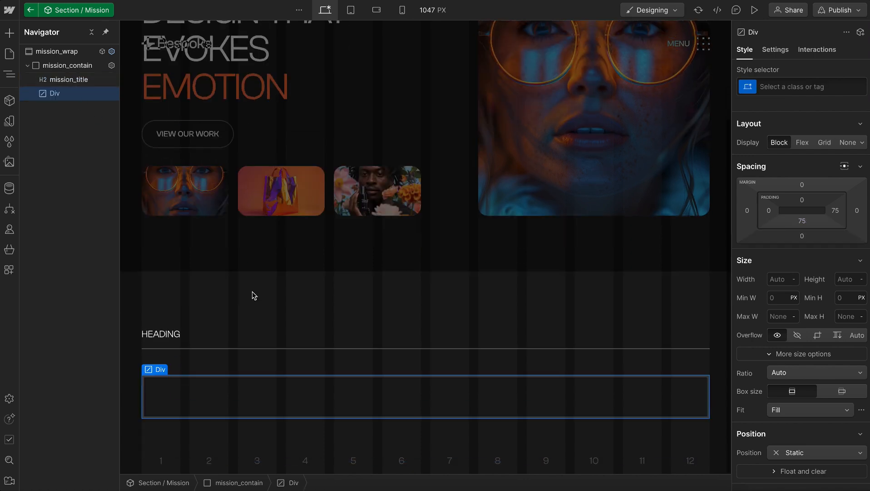
key("ctrl+Return")
type("mission_text")
key("Return")
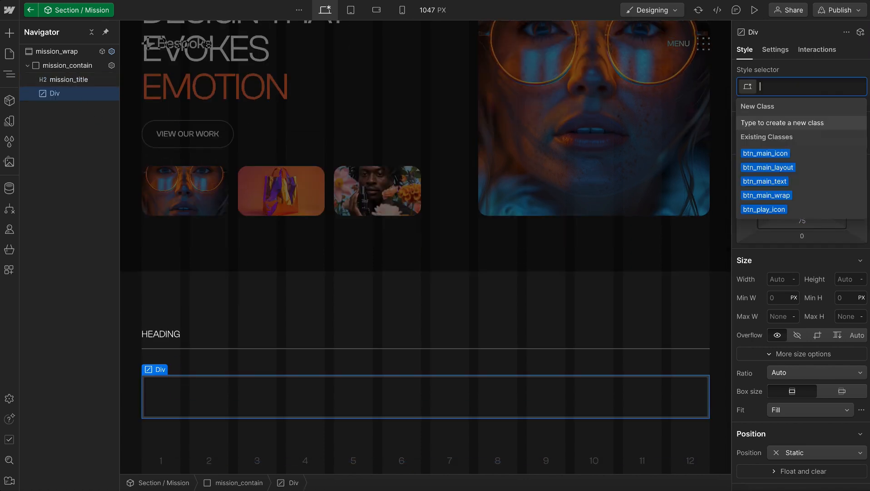
type("u-text-")
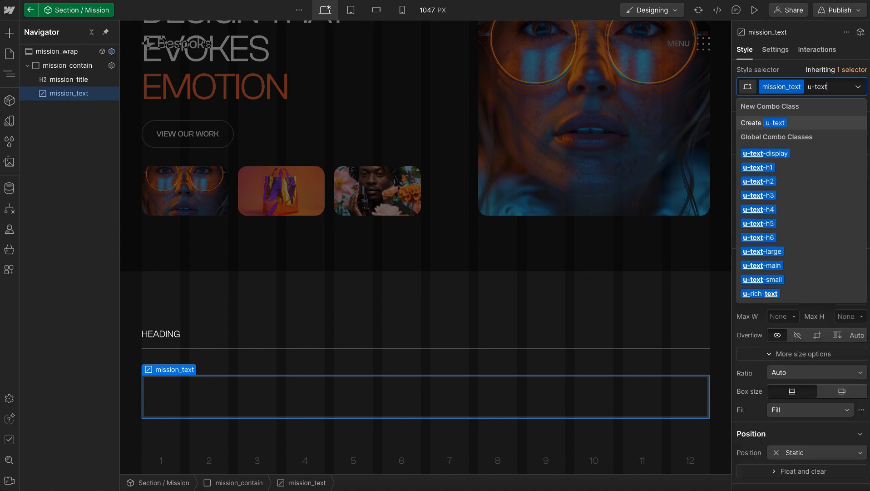
key("Down")
key("Down")
key("Return")
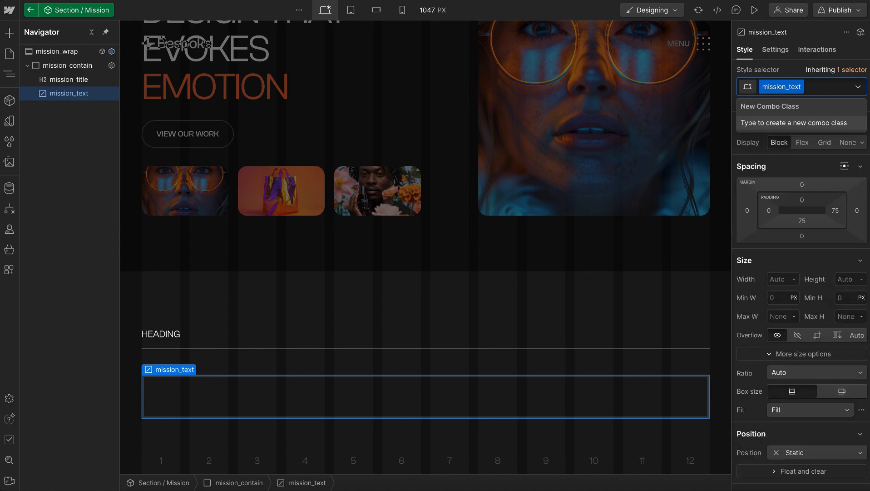
key("Escape")
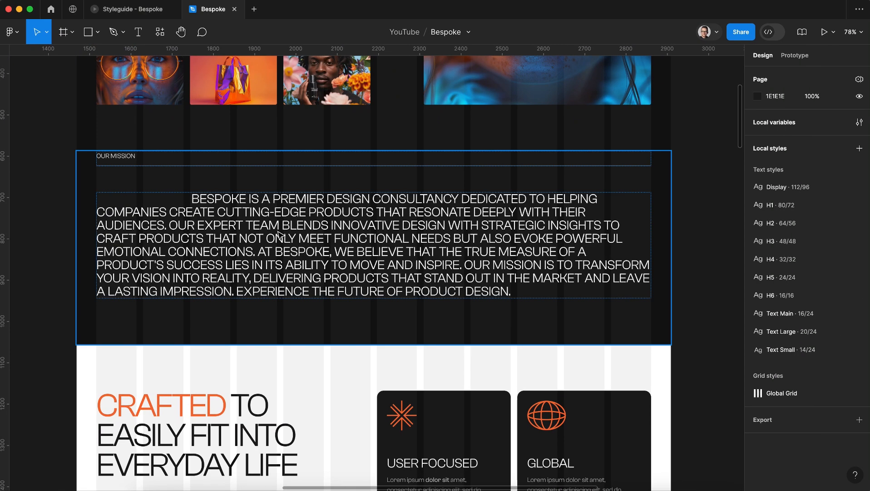
Copy the full mission paragraph from the Figma design and paste it in Webflow as the text of mission_text
left_click(281, 217)
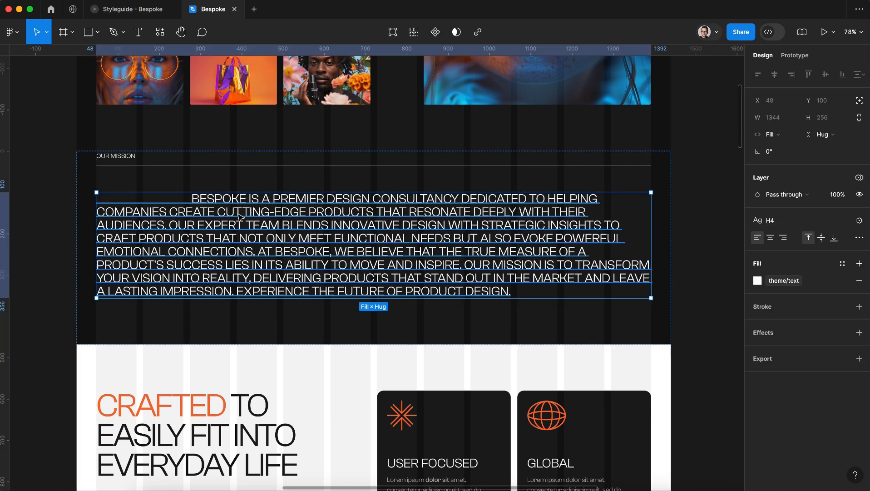
double_click(208, 204)
left_click(200, 199)
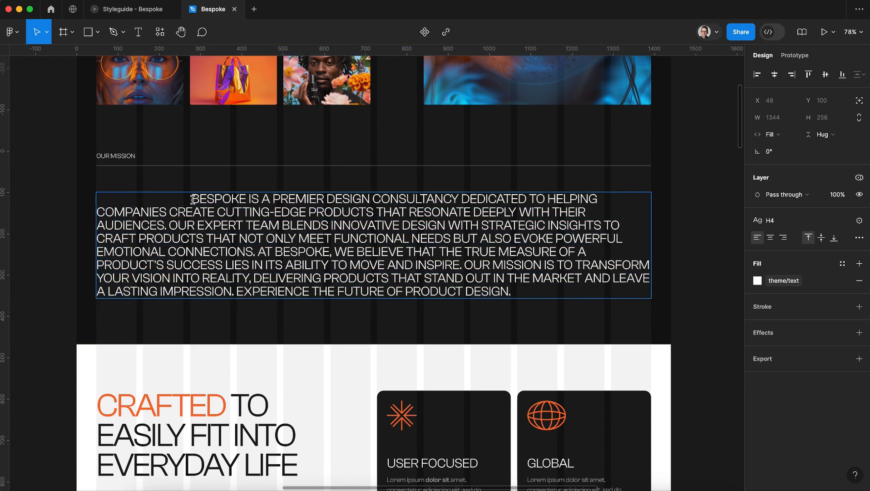
left_click_drag(193, 200, 538, 287)
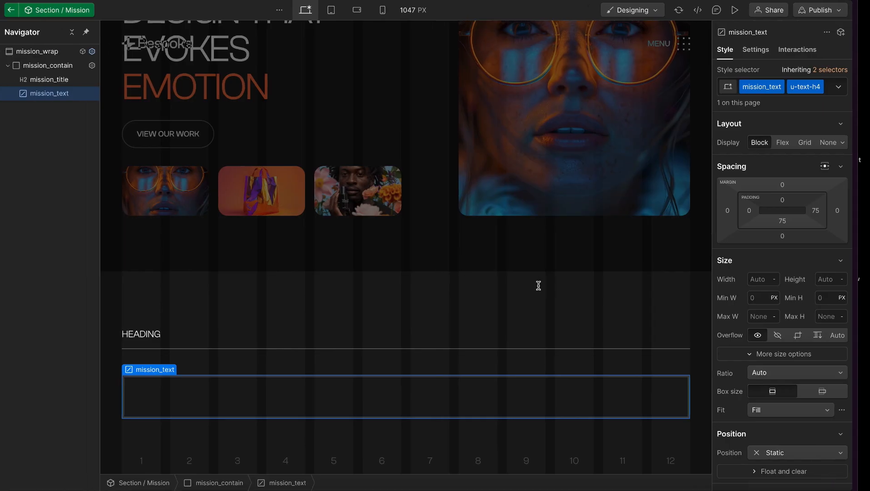
left_click(776, 49)
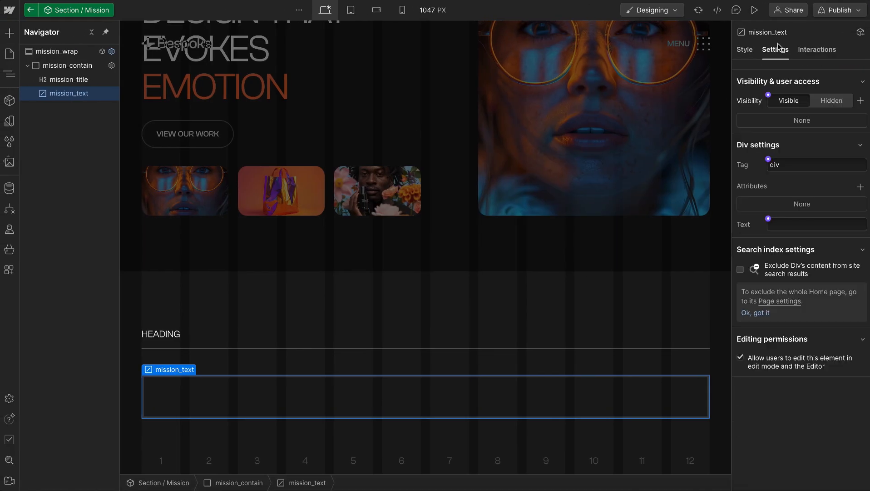
left_click(786, 220)
key("ctrl+v")
Change mission_text's HTML tag to span
left_click_drag(782, 167, 770, 166)
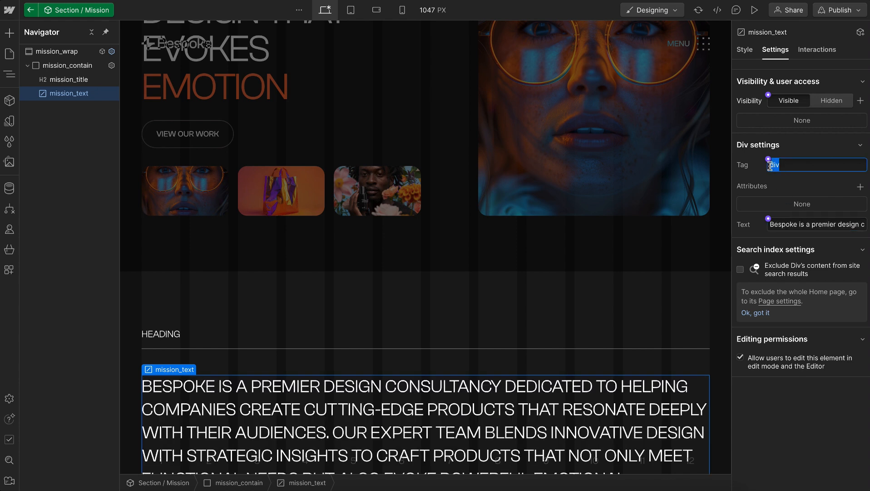
type("span")
key("Return")
Indent the first line of mission_text with a left margin of 193 px
left_click(745, 50)
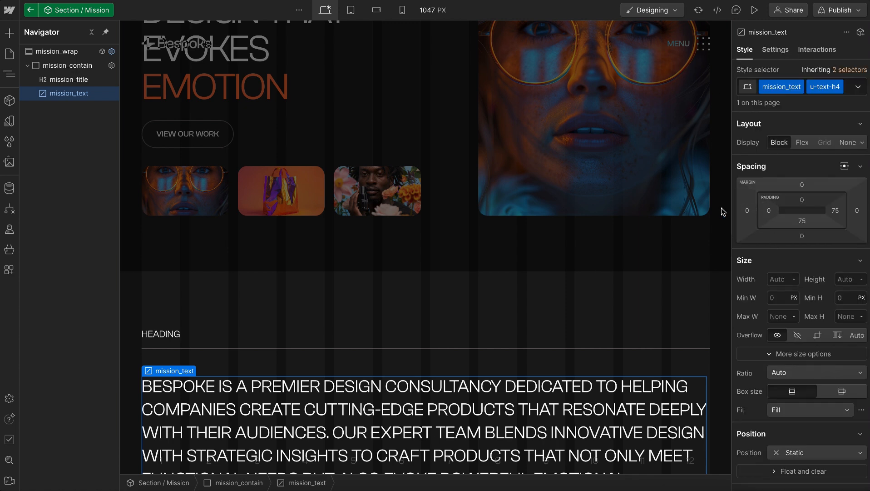
left_click_drag(747, 210, 638, 214)
scroll(467, 268, "down", 3)
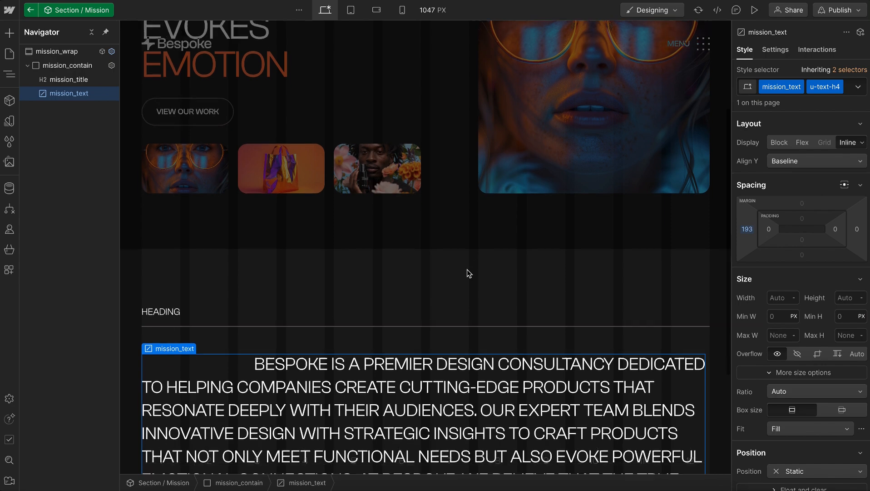
scroll(467, 271, "down", 2)
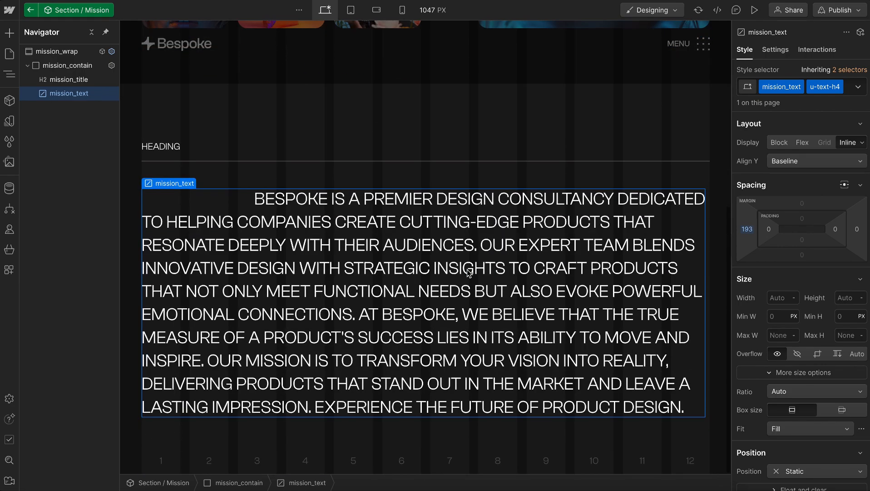
Set mission_text's left margin to a custom value based on the column-width CSS variable
left_click(748, 230)
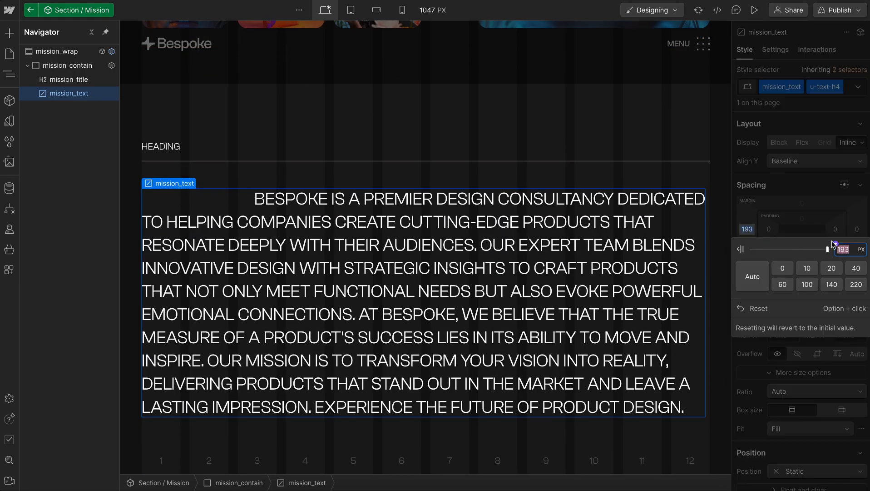
left_click(835, 244)
left_click(788, 268)
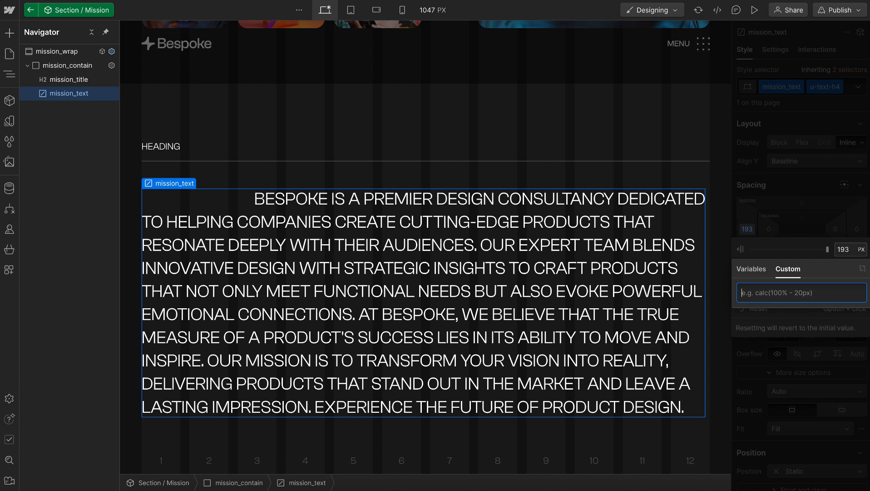
type("--column-width)")
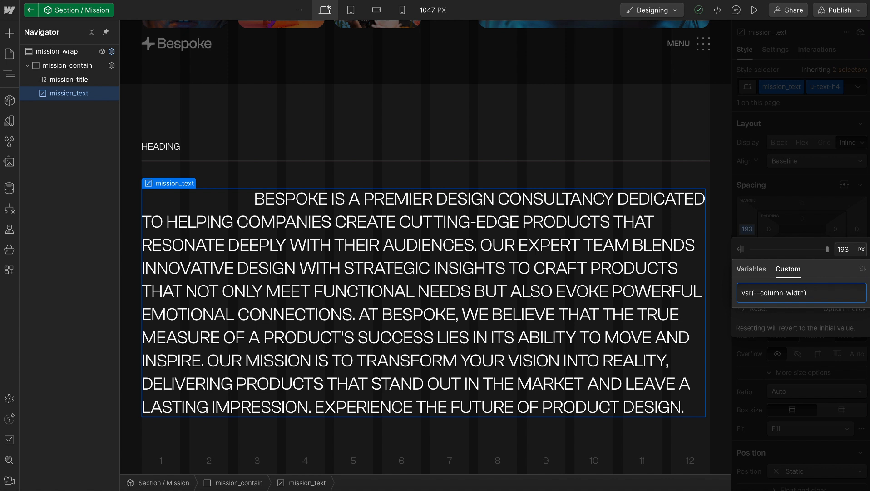
Set mission_text's left margin to the custom value calc(var(--column-width) * 2) and leave the component
key("Return")
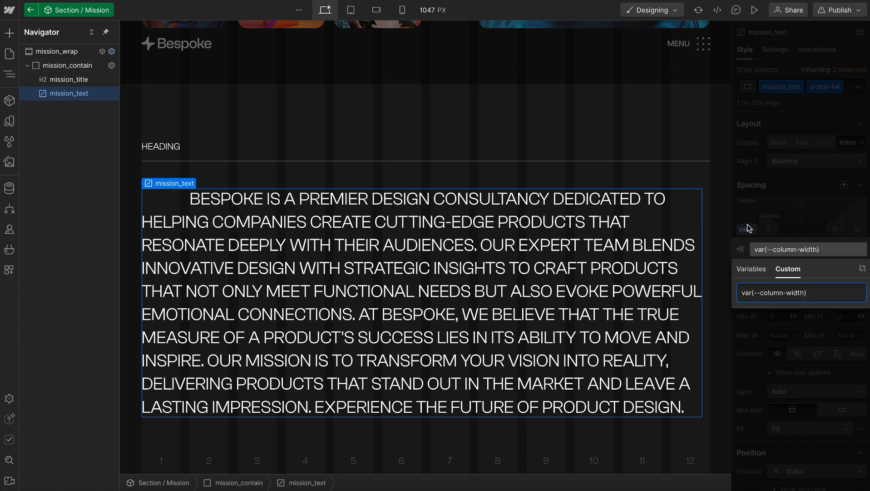
key("shift+Left")
key("shift+Left")
key("shift+Left")
key("shift+Left")
key("shift+Left")
key("shift+Left")
key("shift+Left")
key("shift+Left")
key("shift+Left")
key("shift+Left")
key("BackSpace")
key("BackSpace")
type("--")
key("Tab")
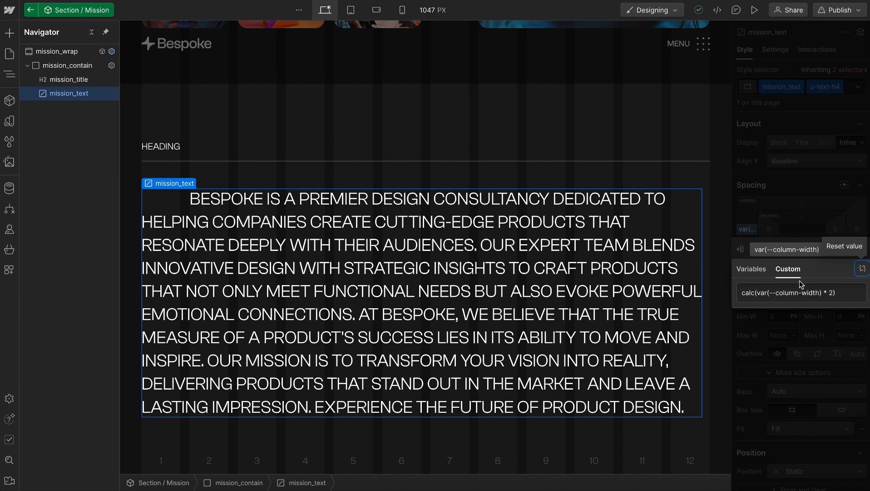
left_click(846, 295)
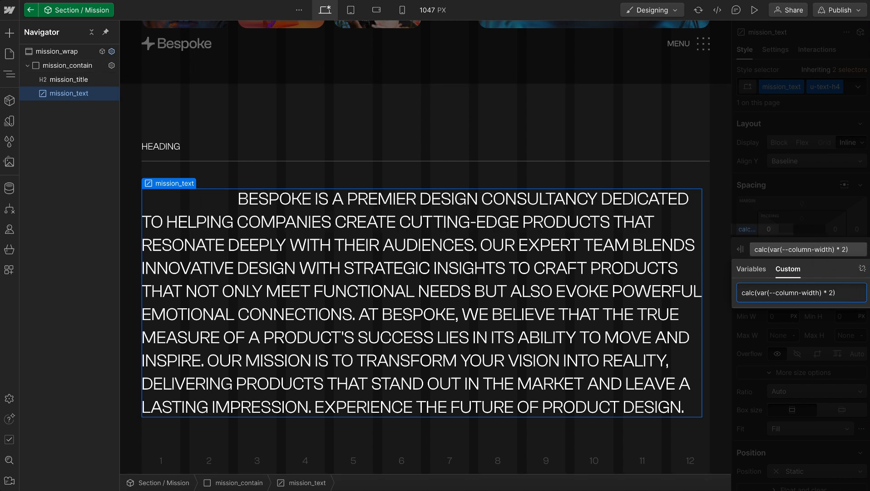
left_click(782, 212)
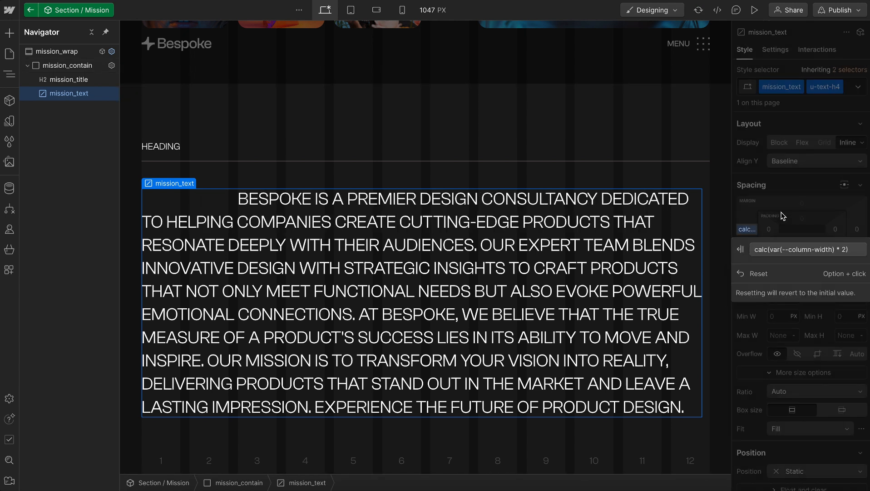
left_click(640, 56)
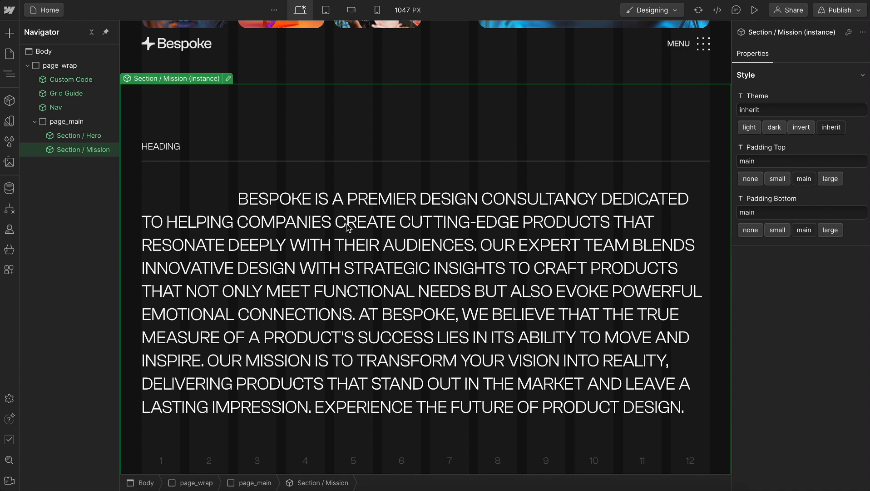
Change the Mission section's heading text to OUR MISSION and return to the Home page
double_click(190, 178)
left_click(176, 145)
double_click(173, 147)
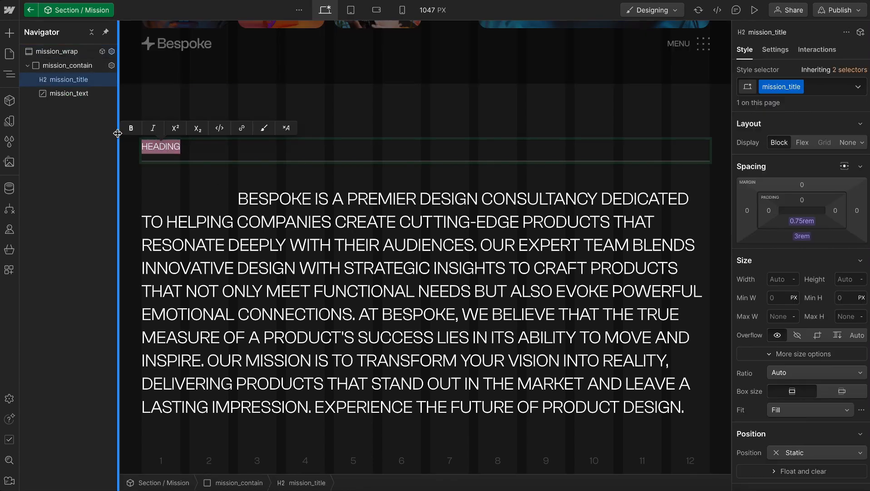
type("OUR MISS")
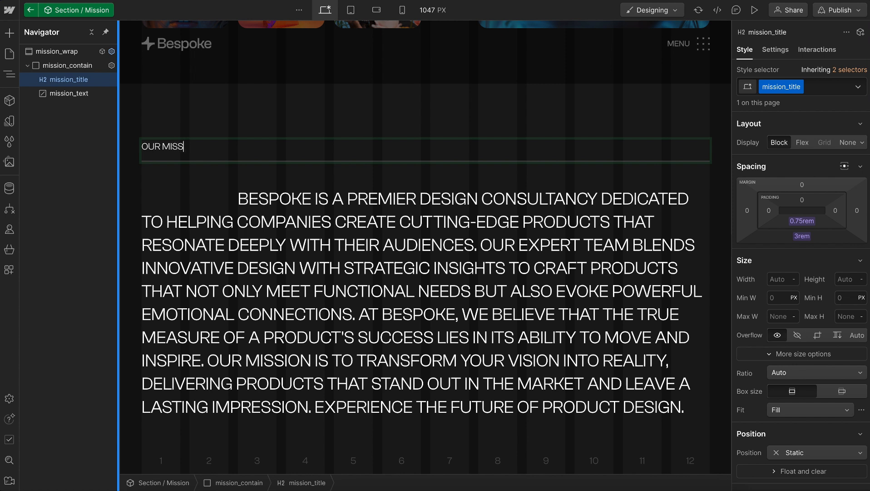
type("ION")
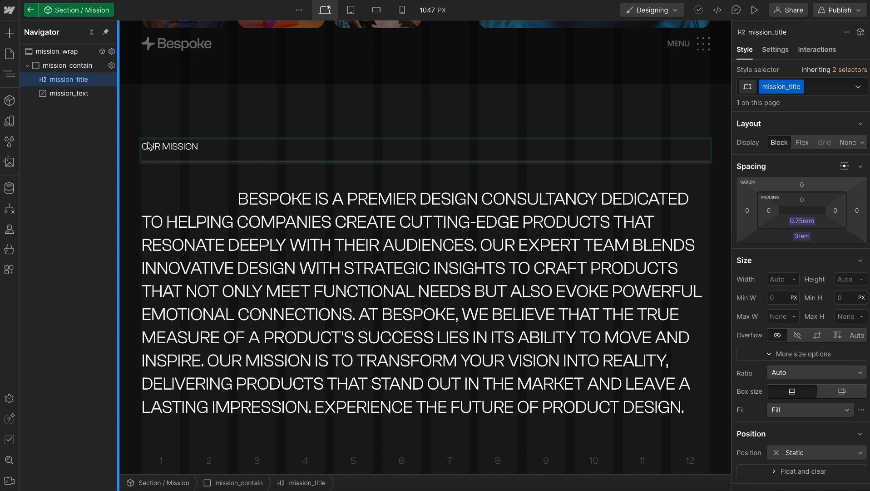
left_click(261, 73)
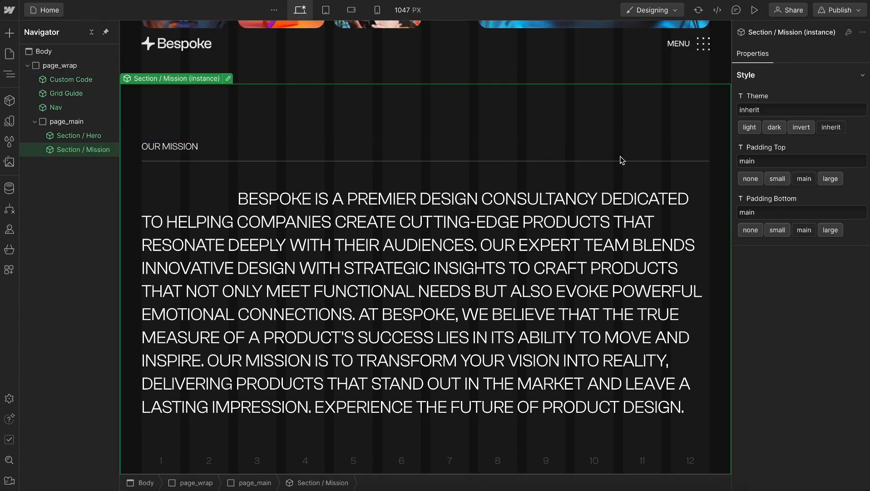
Set the Padding Top of the Section / Mission instance to none
left_click(751, 179)
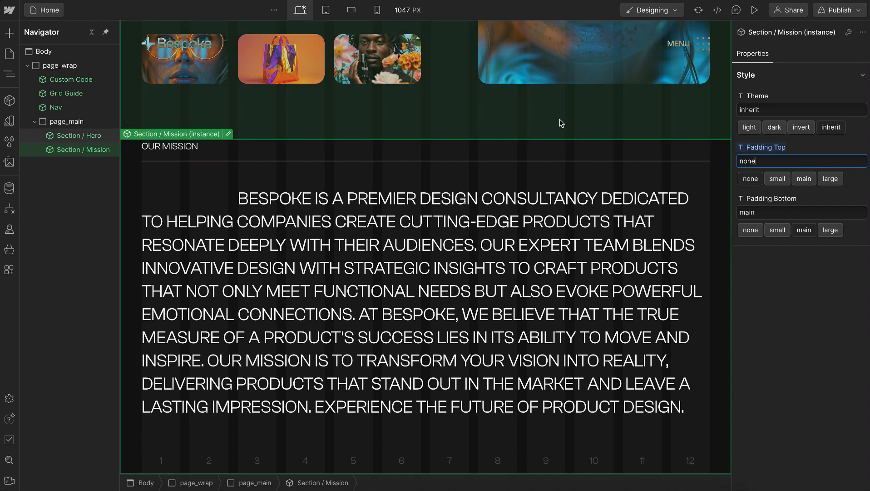
Try the Section / Mission instance with the light theme and main top padding, and restore the inherit theme and none padding
left_click(750, 127)
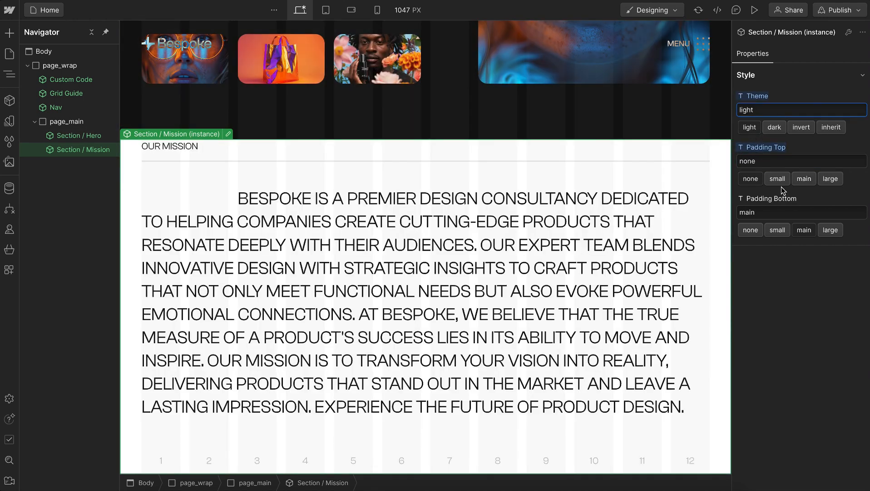
left_click(804, 179)
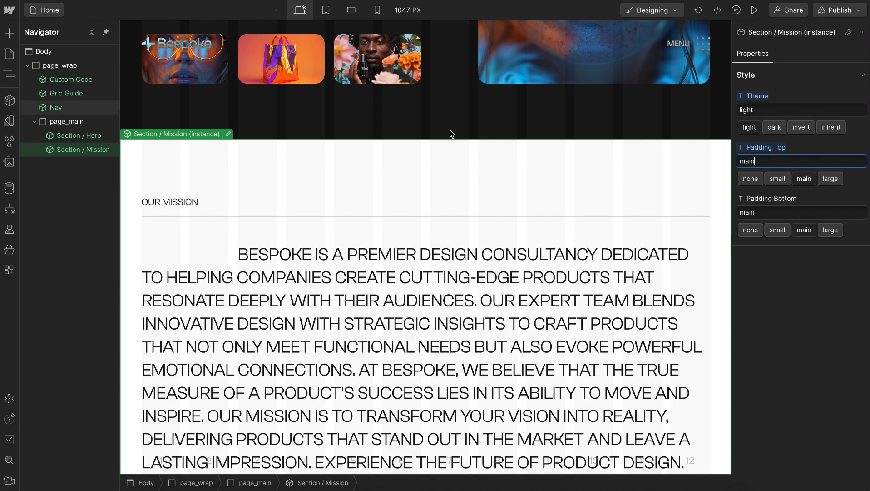
left_click(750, 178)
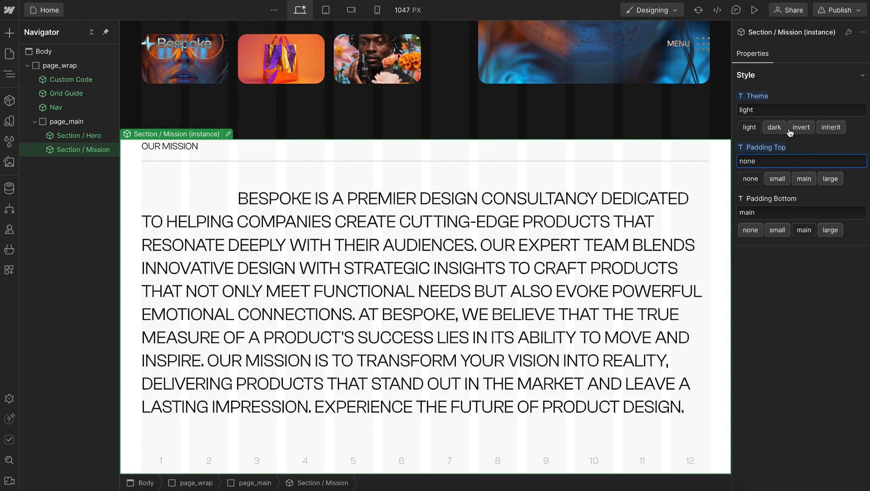
left_click(830, 127)
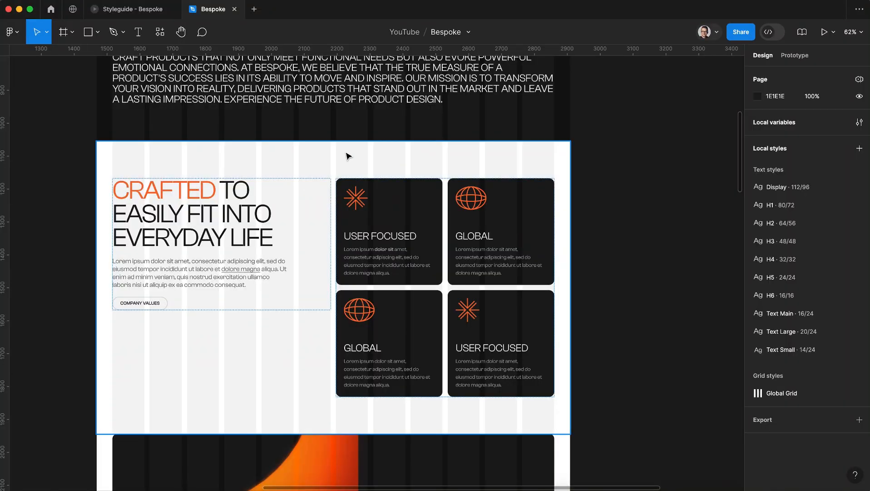
Check the features section in the Figma design and duplicate Webflow's Section / Starter Full component as Section / Features
left_click(322, 159)
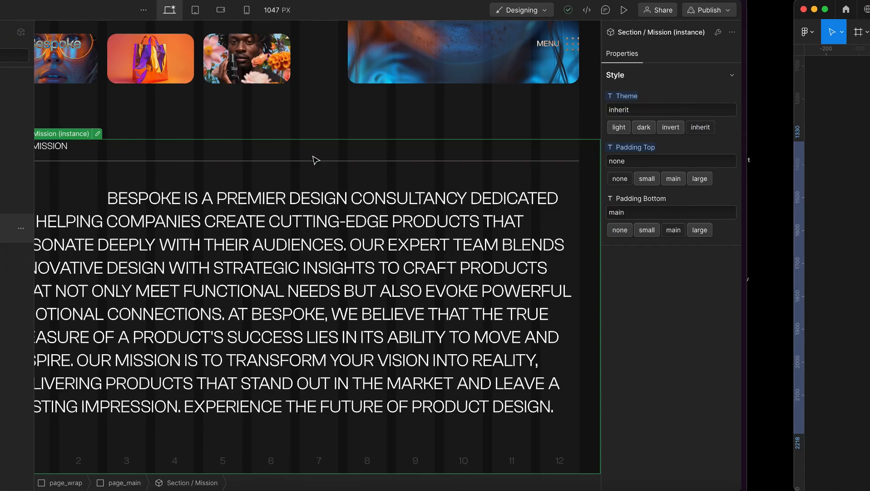
left_click(10, 100)
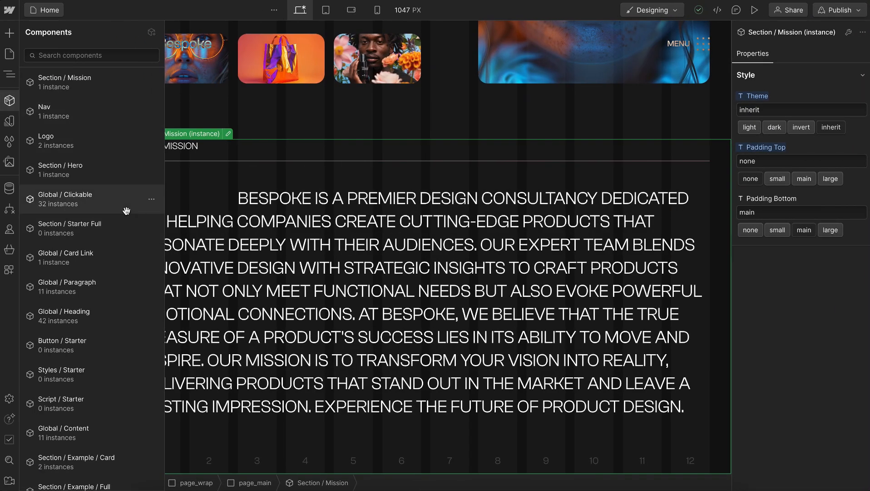
left_click(151, 230)
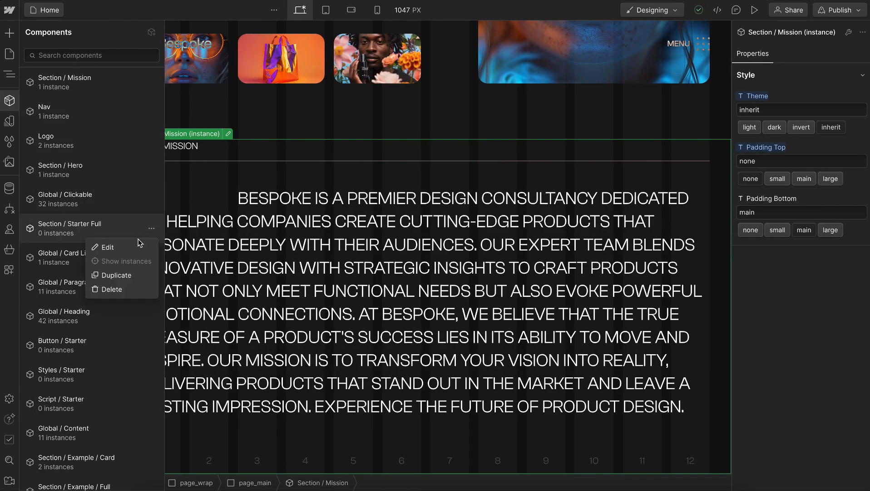
left_click(117, 275)
left_click_drag(63, 294, 136, 295)
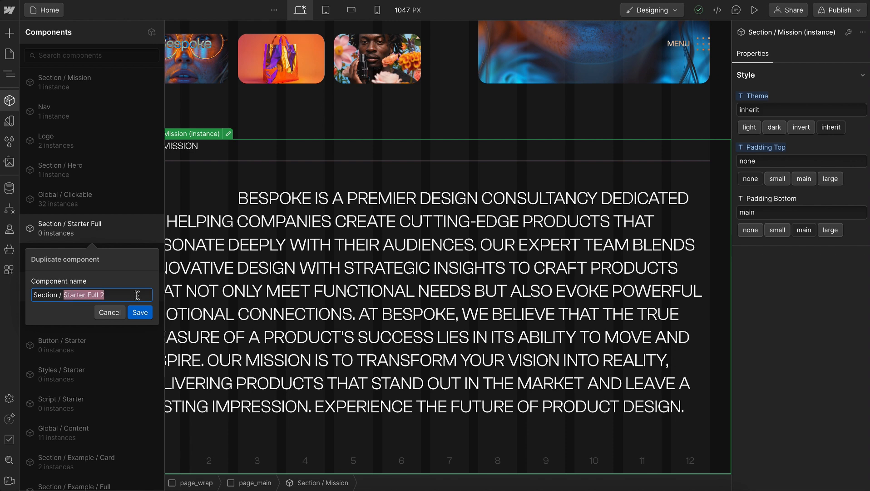
type("Features")
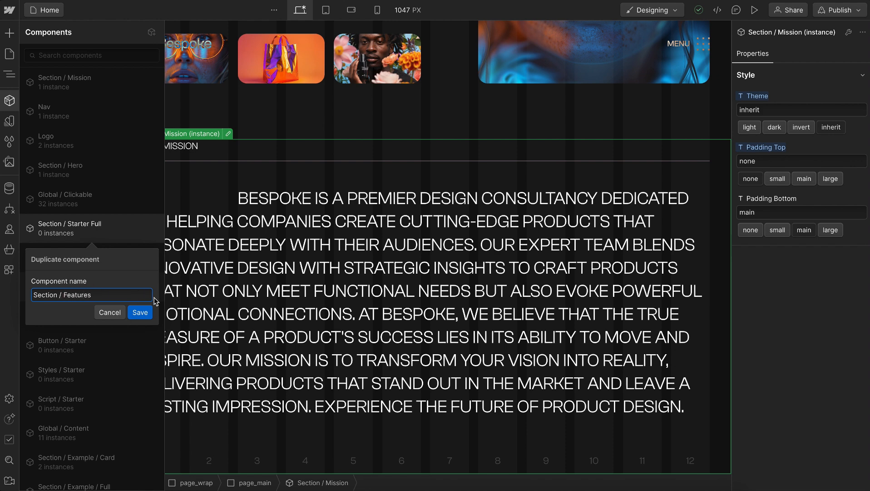
left_click(140, 312)
Insert the Section / Features component below Section / Mission and open it for editing
key("ctrl+k")
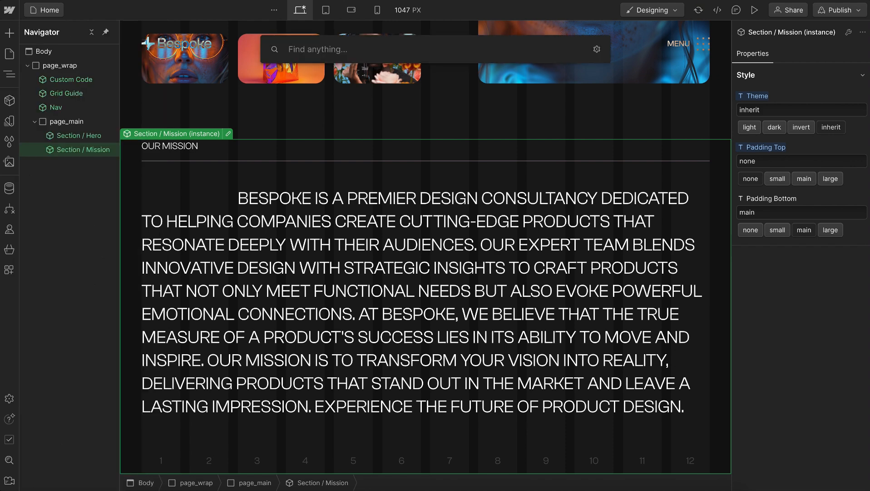
type("featur")
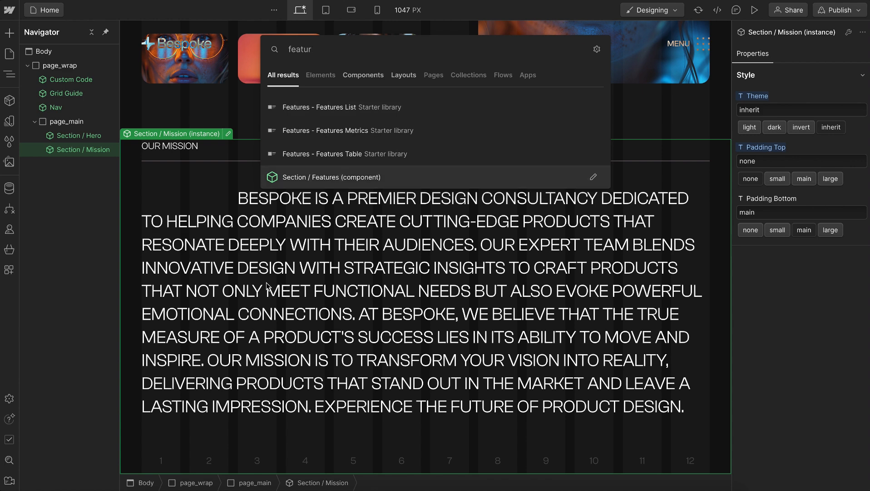
key("Return")
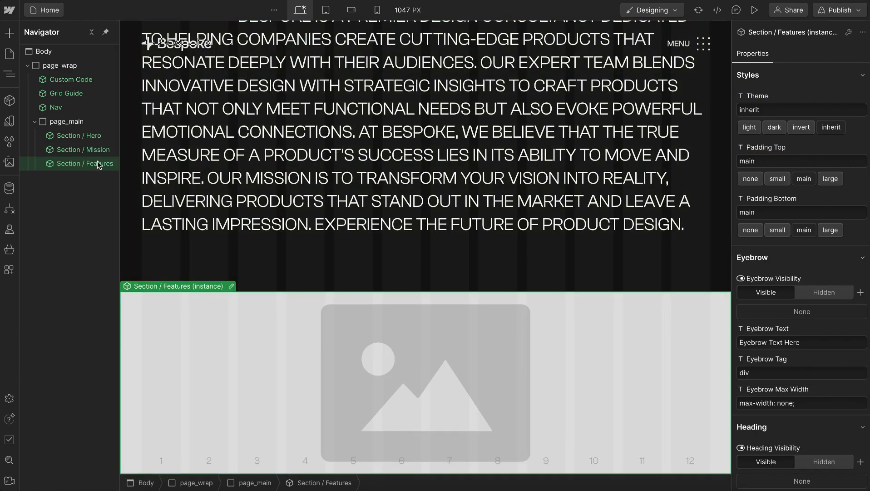
double_click(98, 165)
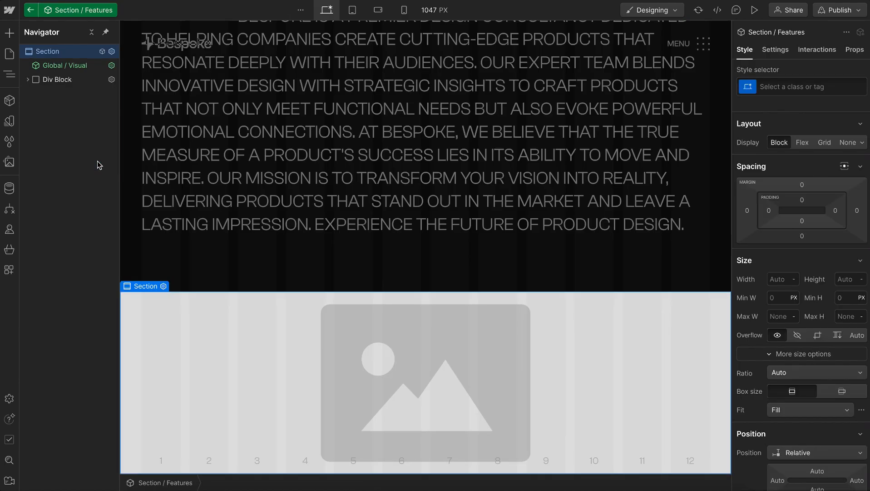
Delete the section's background Global / Visual and the eyebrow element at the start of the Div Block
left_click(66, 68)
key("Delete")
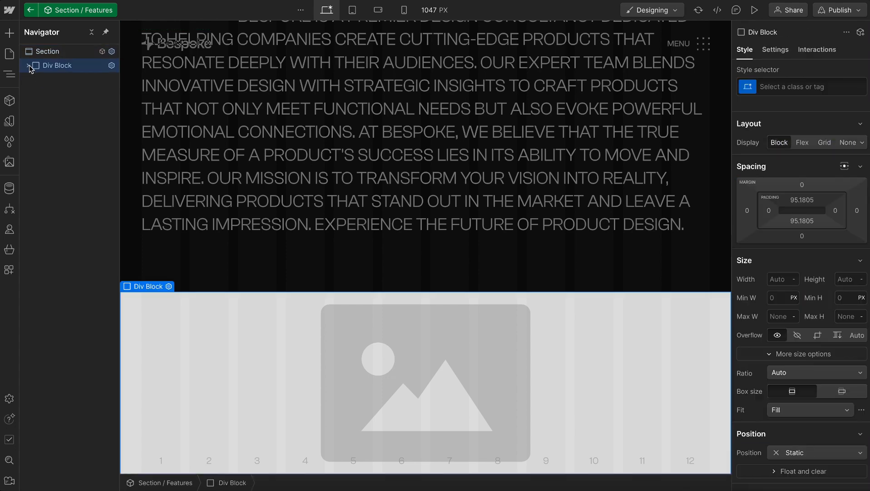
left_click(29, 65)
left_click(57, 80)
key("Delete")
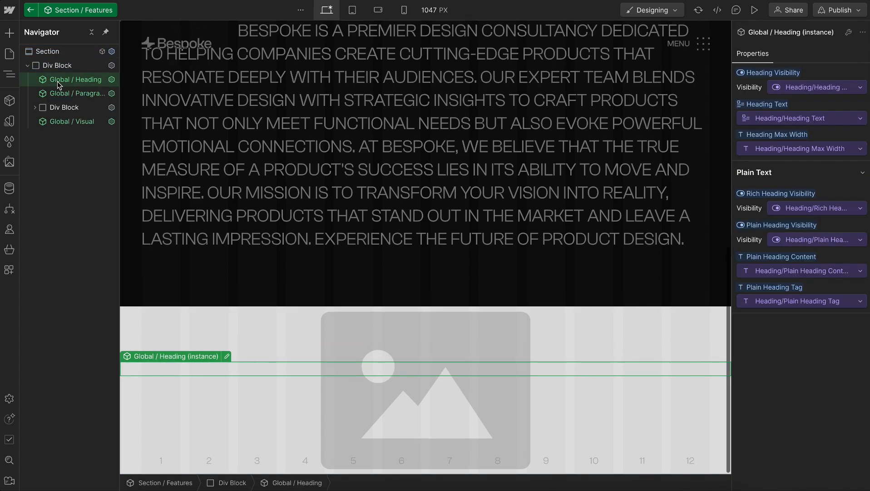
Move the first Btn / Main out of the nested Div Block, and delete that Div Block and the remaining Global / Visual
left_click(35, 108)
left_click_drag(54, 121, 55, 107)
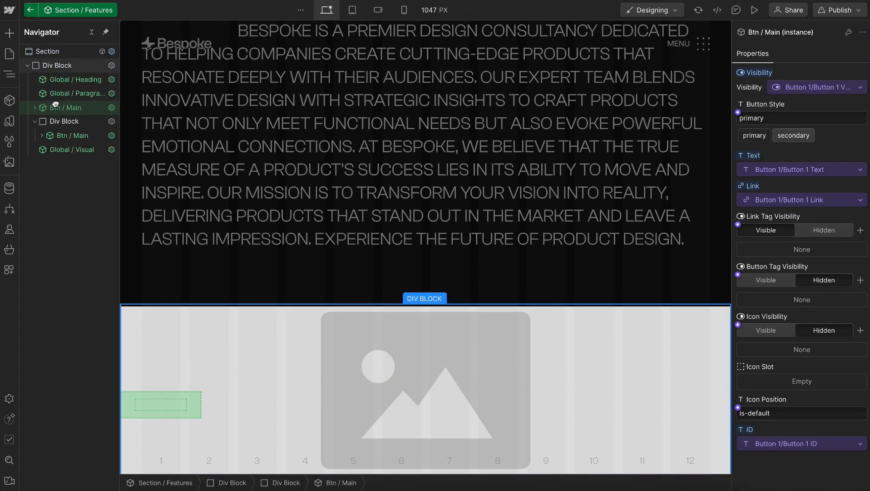
left_click(60, 121)
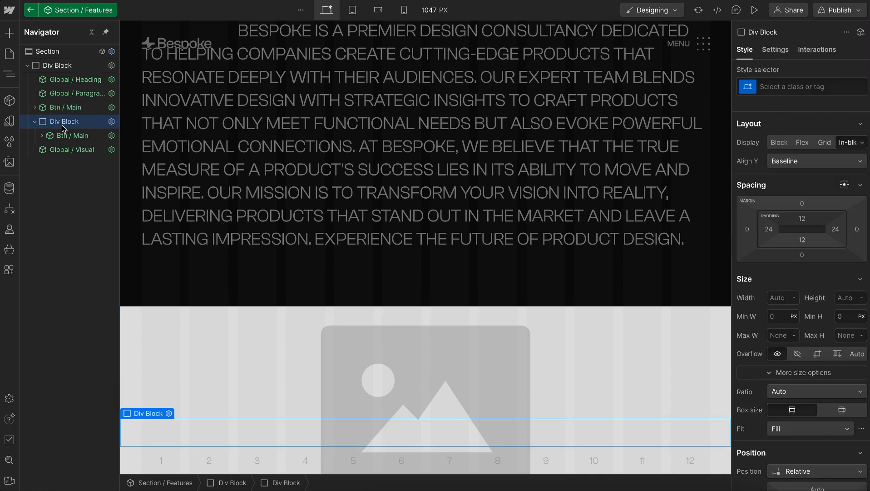
key("Delete")
key("Delete")
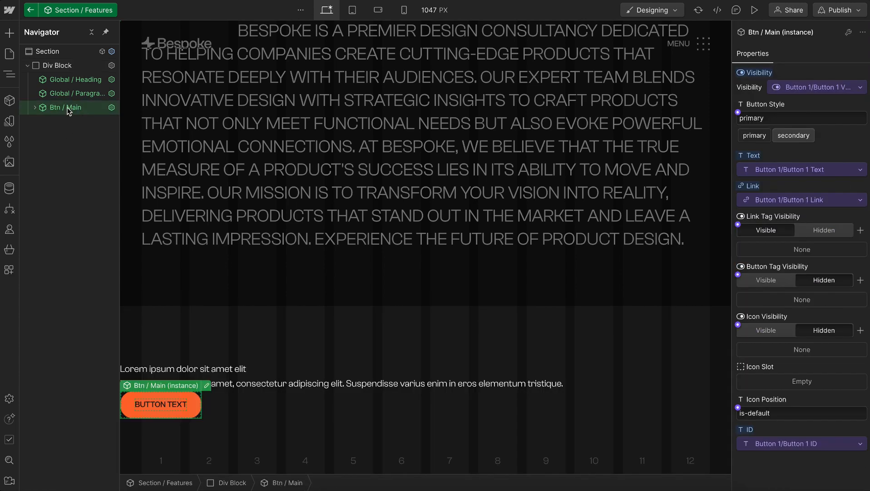
Delete the unused Eyebrow, Button Group, Button 2, Main Visual and Background Visual properties from the Section / Features component
left_click(66, 51)
left_click(855, 49)
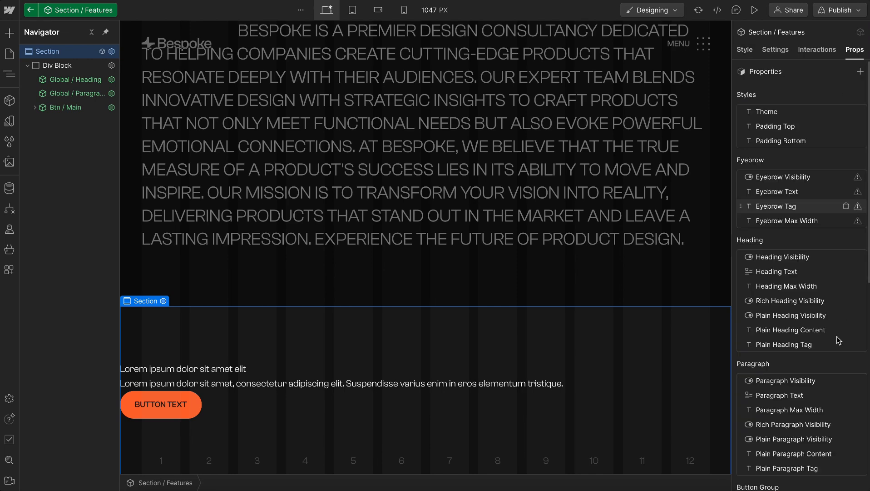
scroll(838, 340, "down", 8)
scroll(846, 481, "up", 1)
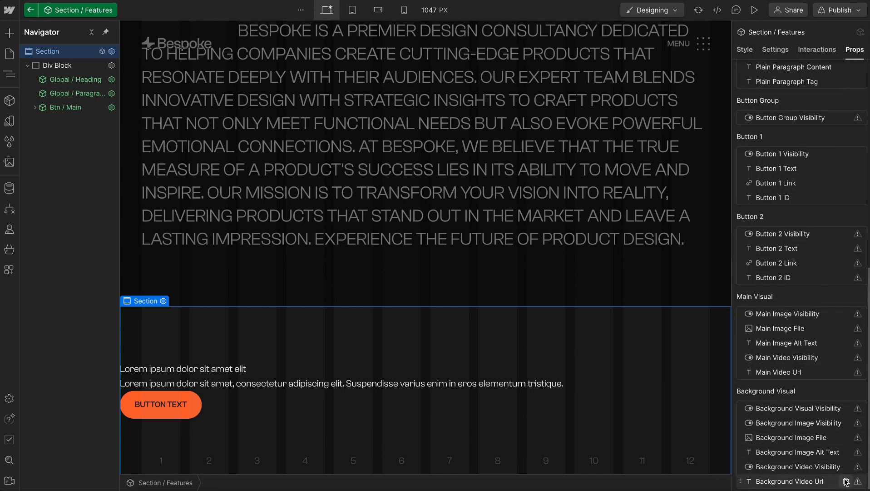
scroll(846, 482, "up", 4)
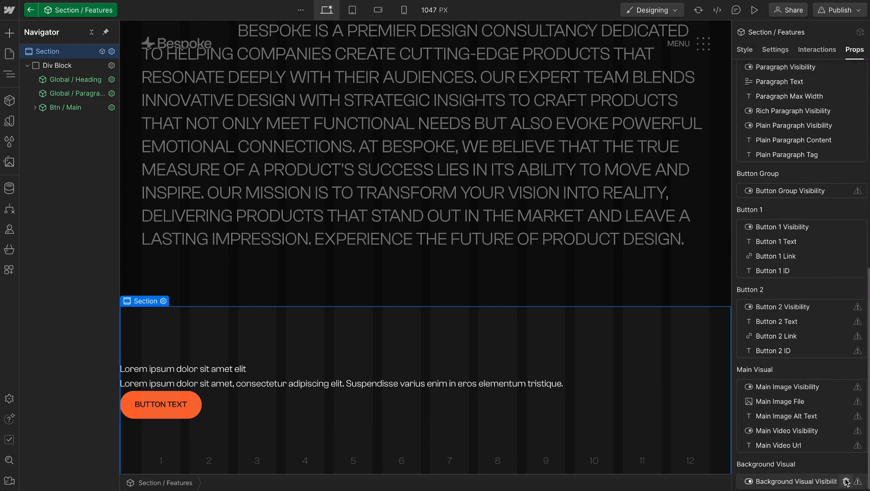
scroll(846, 482, "up", 3)
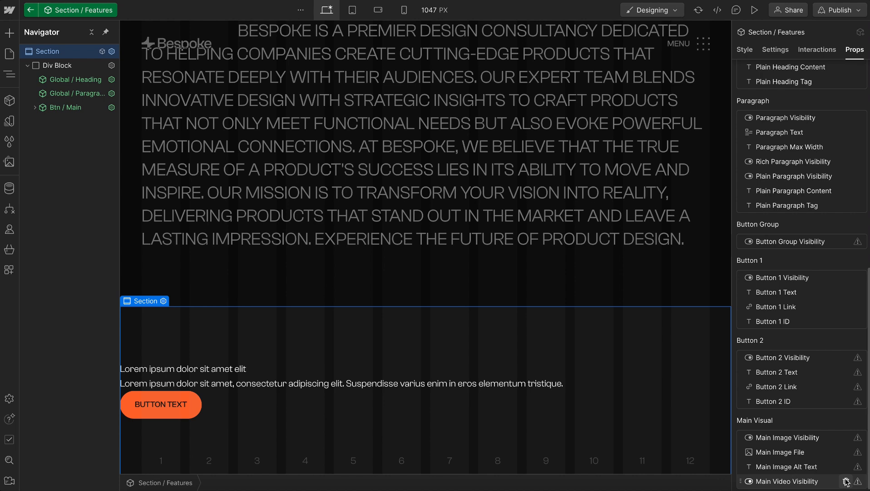
scroll(846, 481, "up", 4)
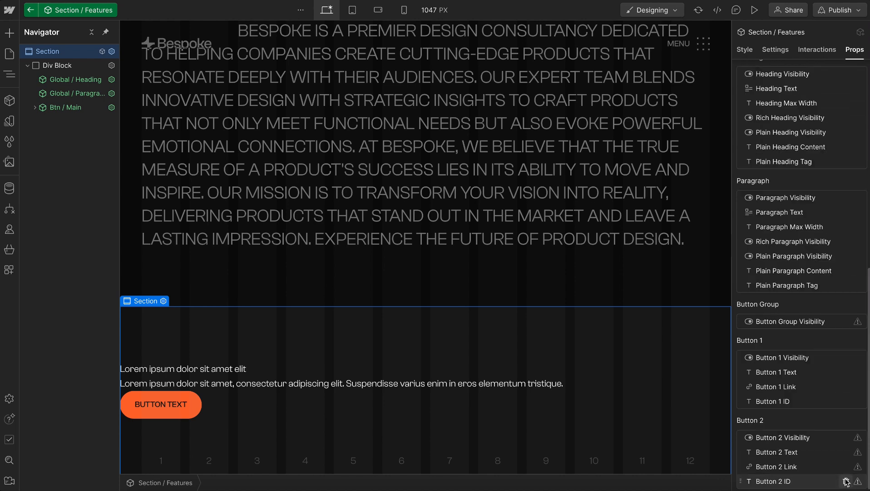
scroll(846, 482, "up", 3)
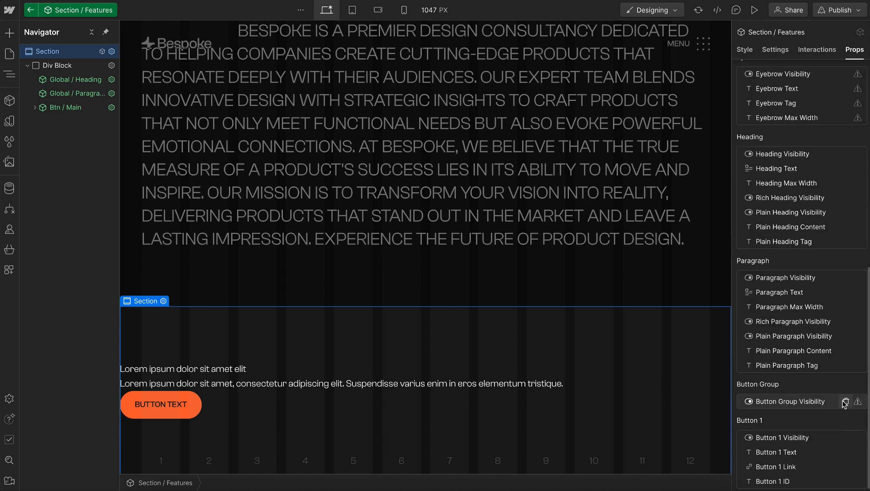
left_click(845, 154)
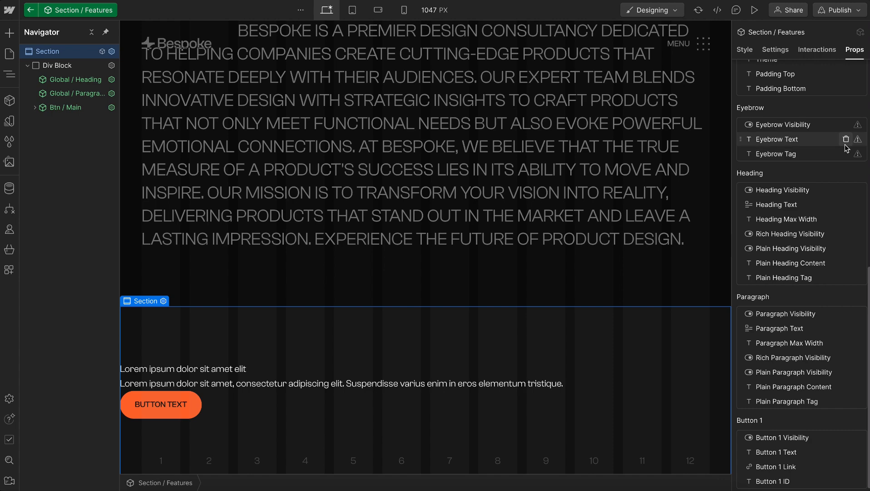
left_click(846, 139)
left_click(846, 139)
left_click(846, 153)
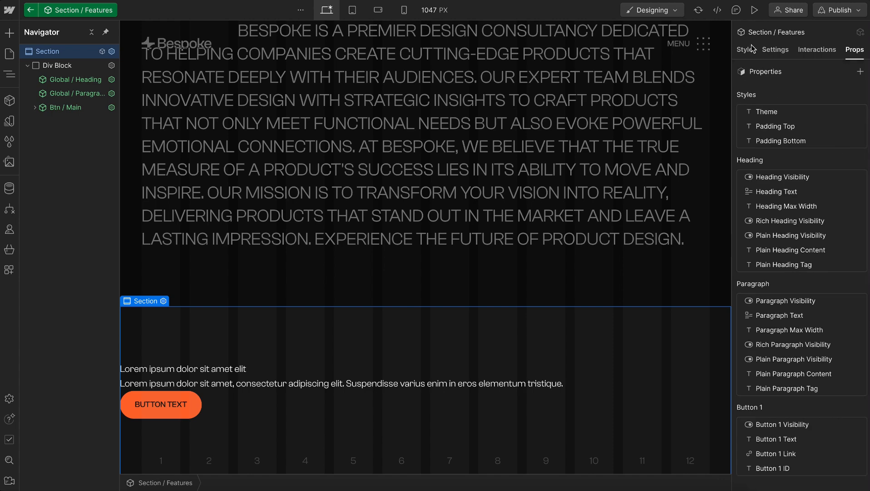
Give the component's root Section the new class features_wrap
left_click(748, 50)
left_click(811, 89)
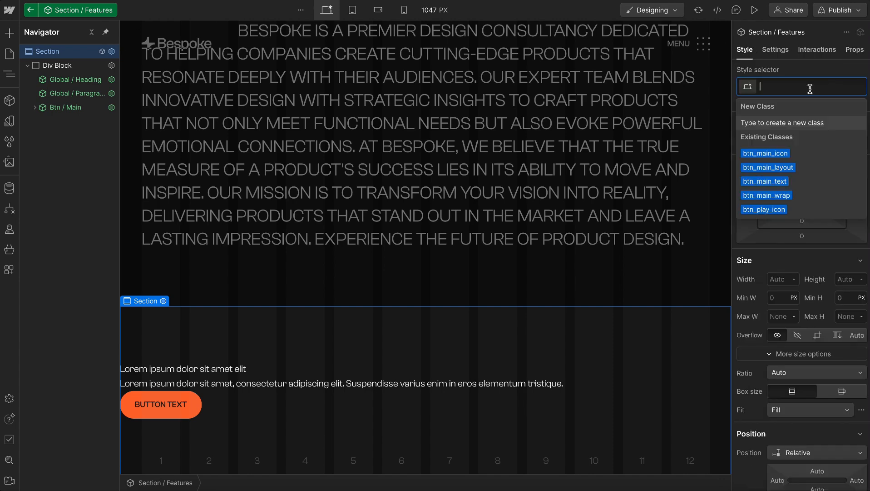
type("features_wrap")
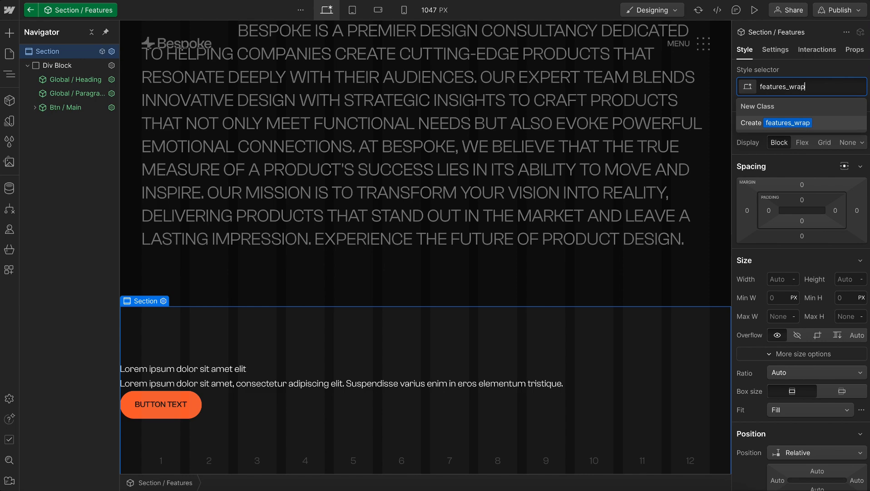
key("Return")
Give the Div Block inside features_wrap the new class features_contain and add the u-container combo class
left_click(94, 68)
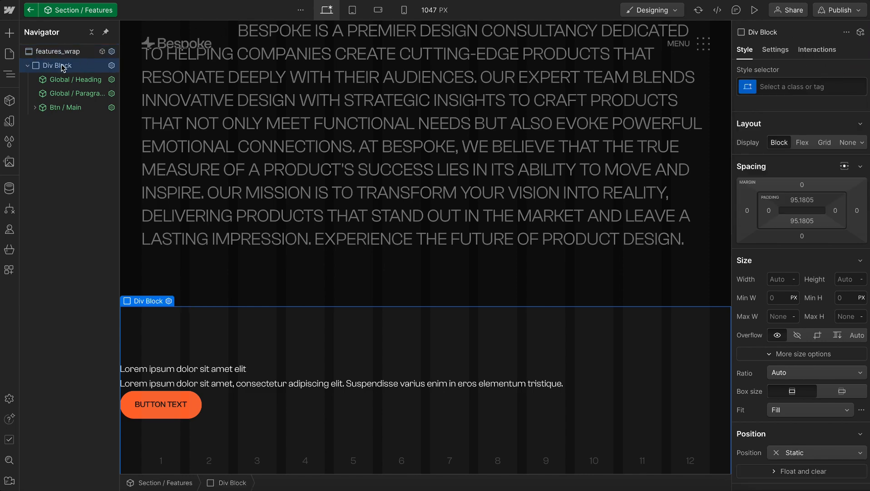
key("ctrl+Return")
type("features_contain")
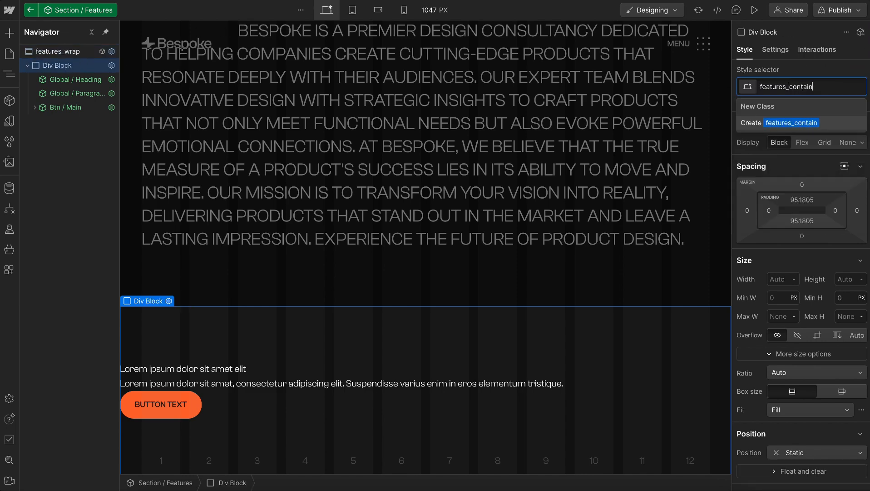
key("Return")
type("u-cont")
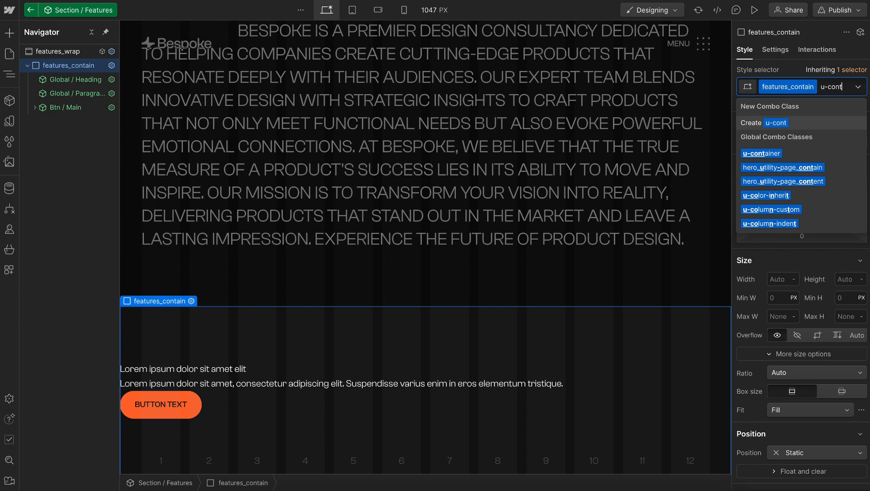
key("Down")
key("Return")
Add a Div Block inside features_contain and give it the new class features_layout
key("ctrl+e")
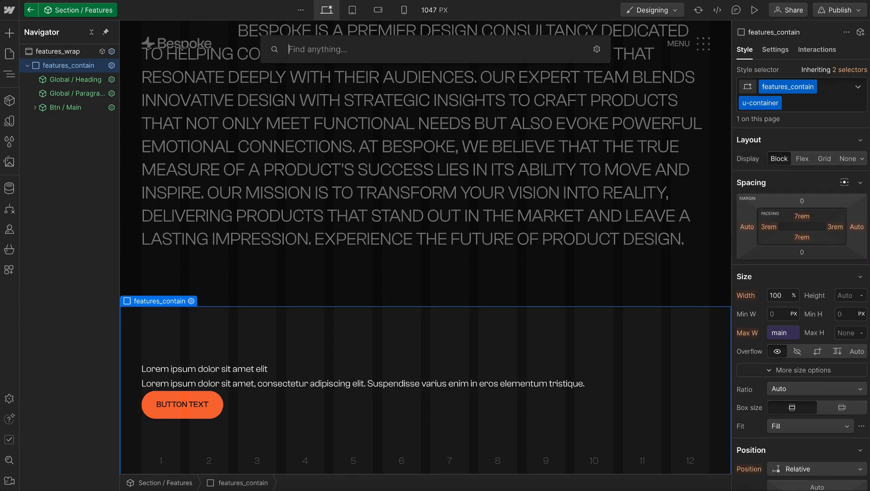
type("div block")
key("Return")
key("ctrl+Return")
type("features_l")
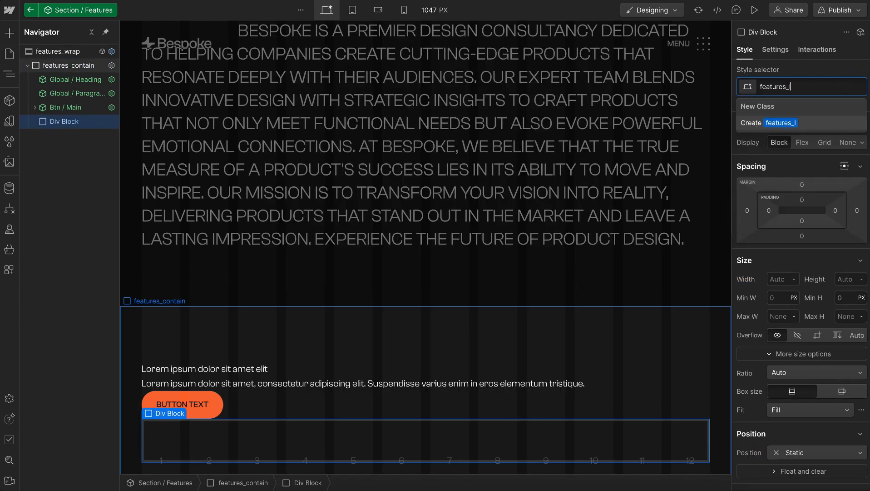
type("ayout")
key("Return")
Check the features section's text and card columns in Figma, and add the u-grid-autofit class to features_layout in Webflow
key("super+Tab")
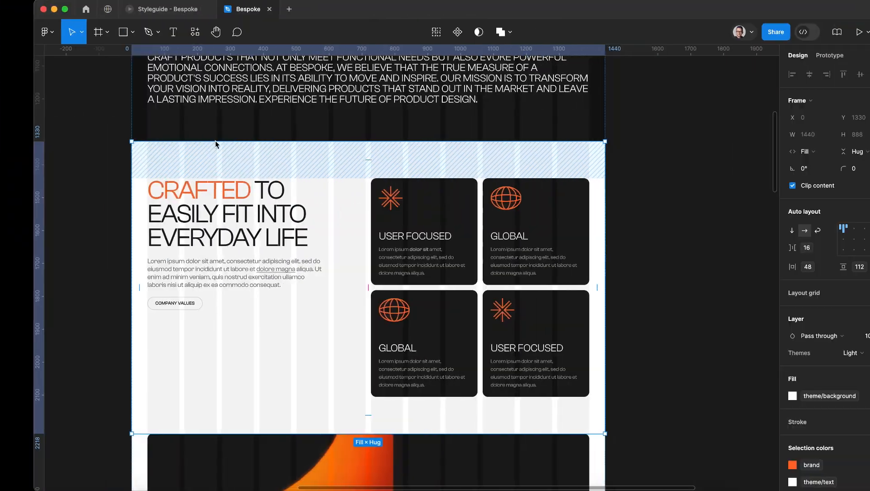
left_click(265, 235)
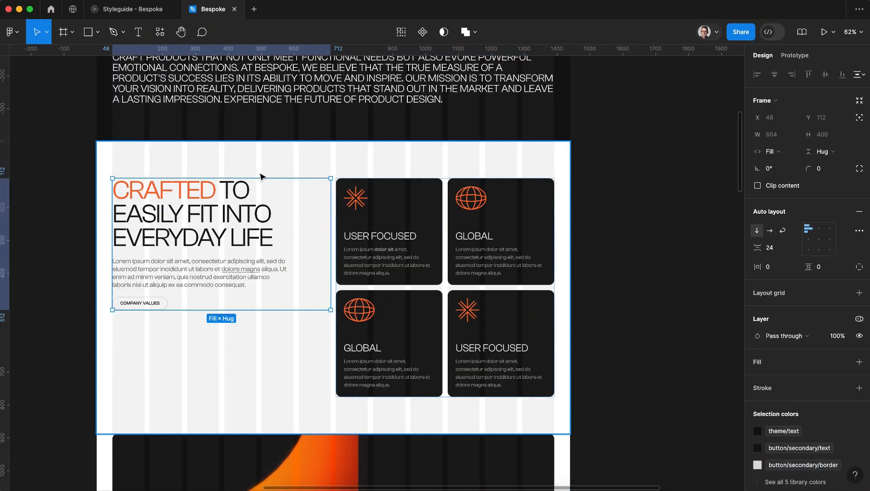
left_click(435, 226)
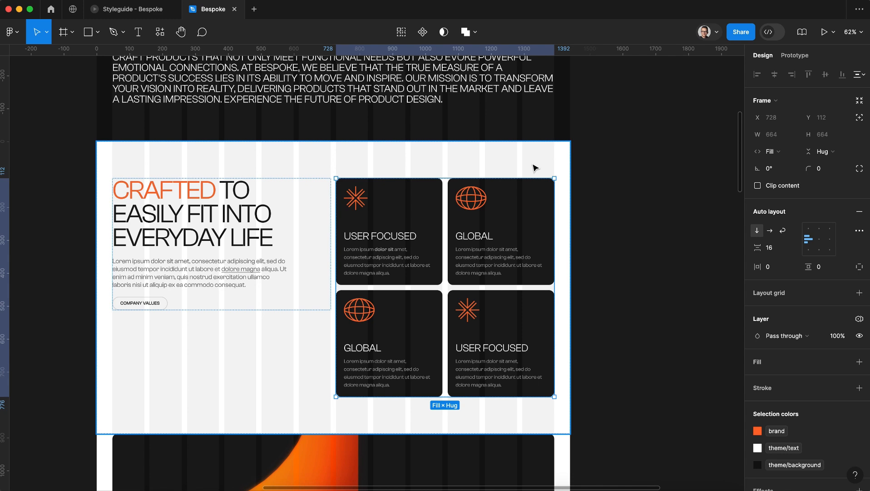
key("super+Tab")
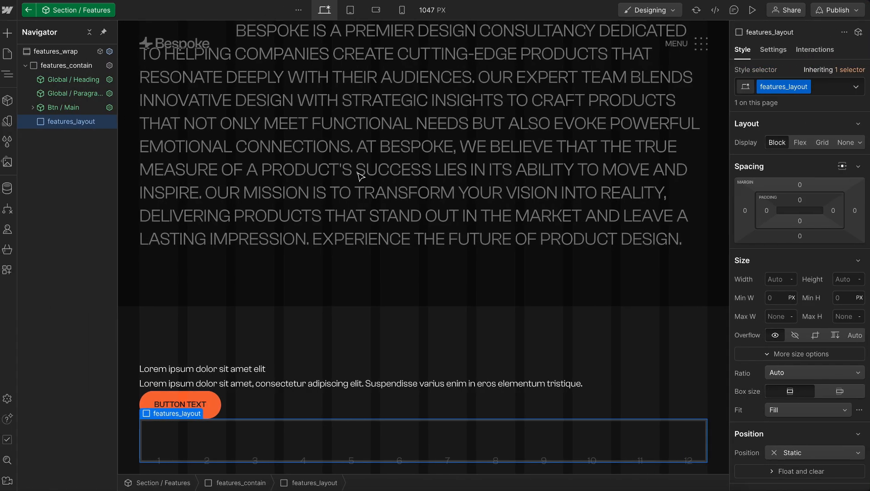
left_click(829, 89)
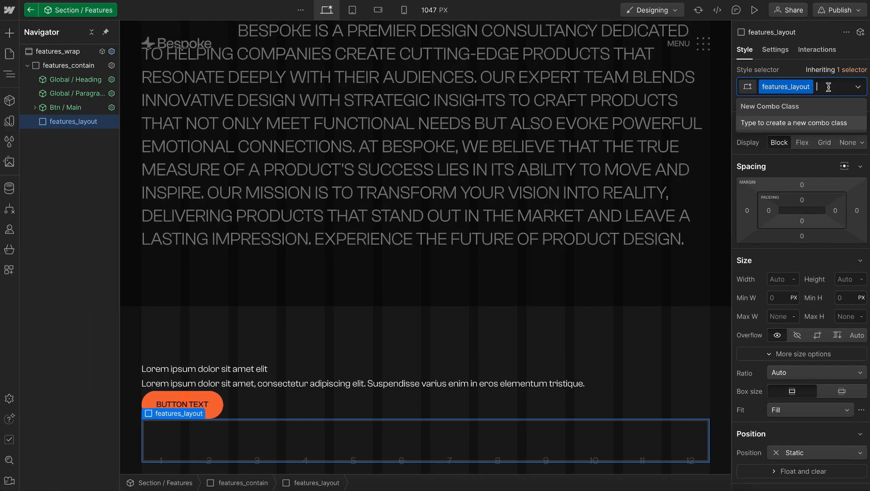
type("u-grid-aut")
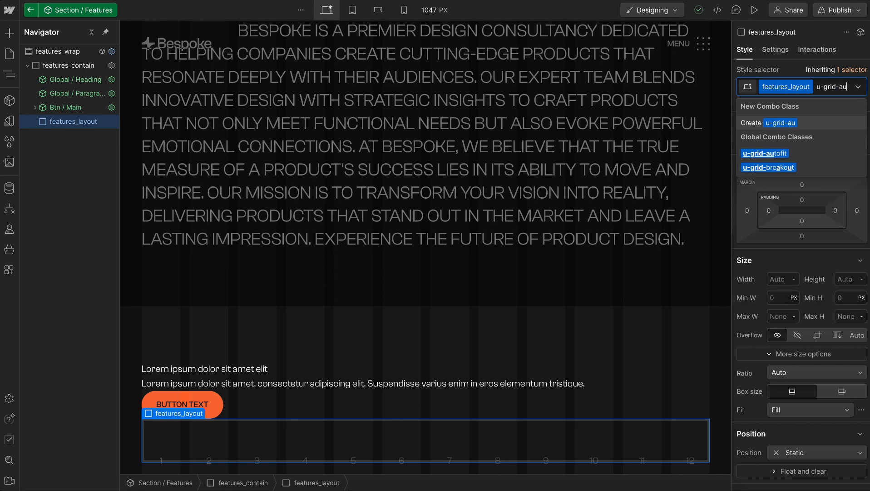
left_click(772, 154)
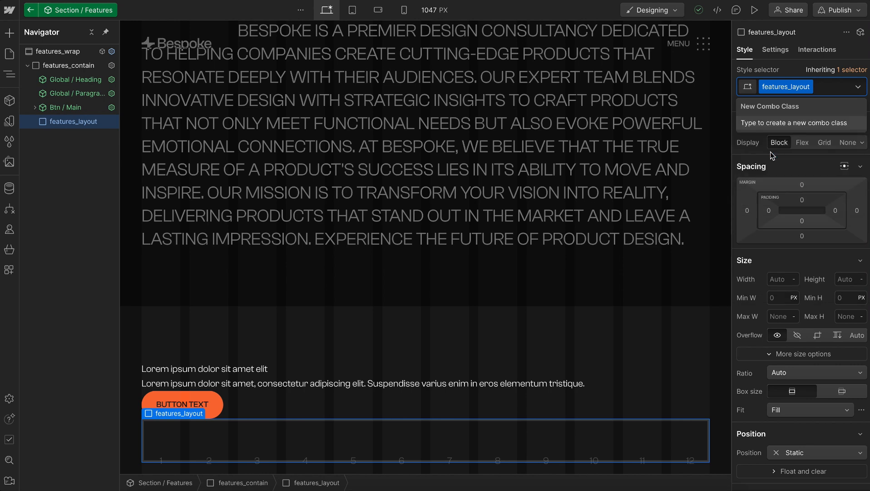
scroll(560, 344, "down", 1)
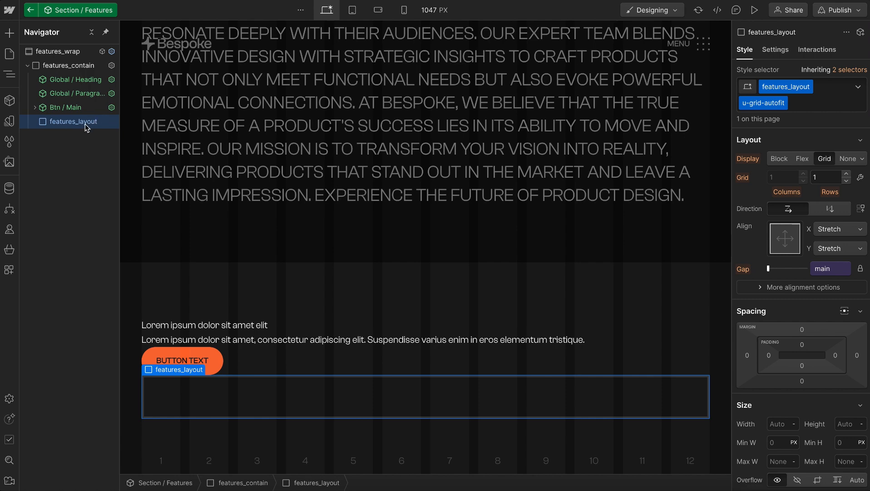
Add a Div Block inside features_layout and give it the new class features_content
key("ctrl+e")
type("div")
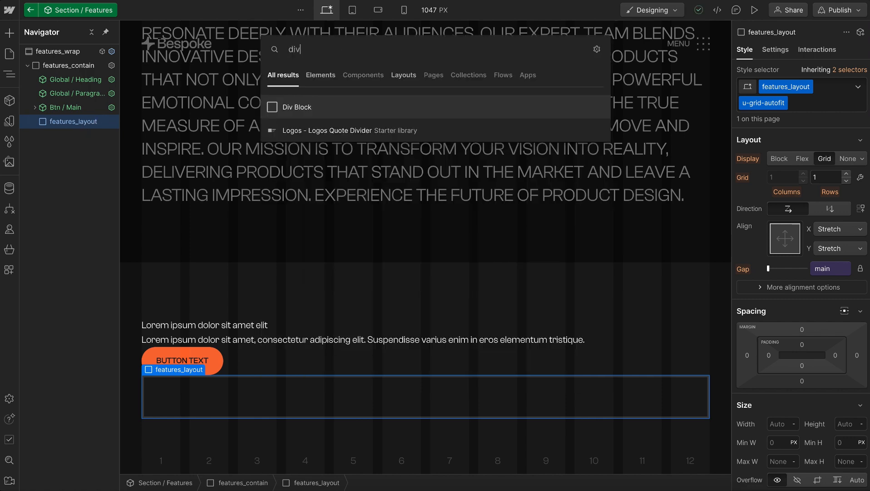
key("Return")
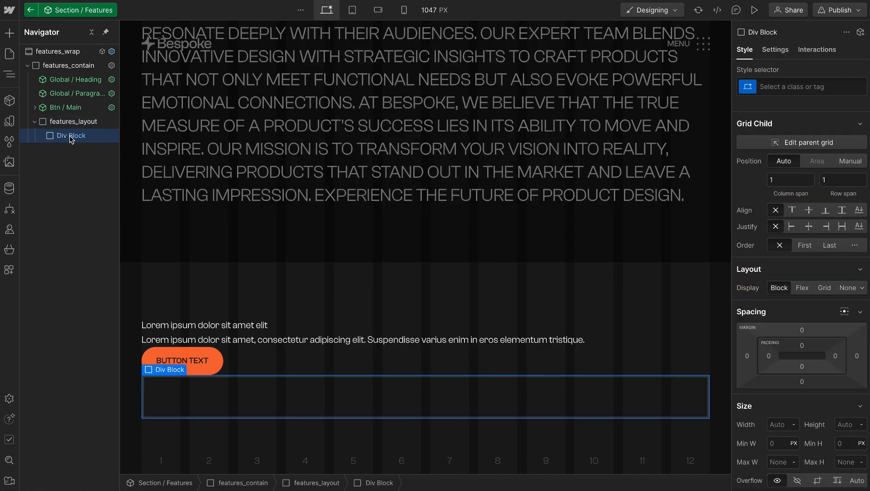
key("ctrl+Return")
type("features_content")
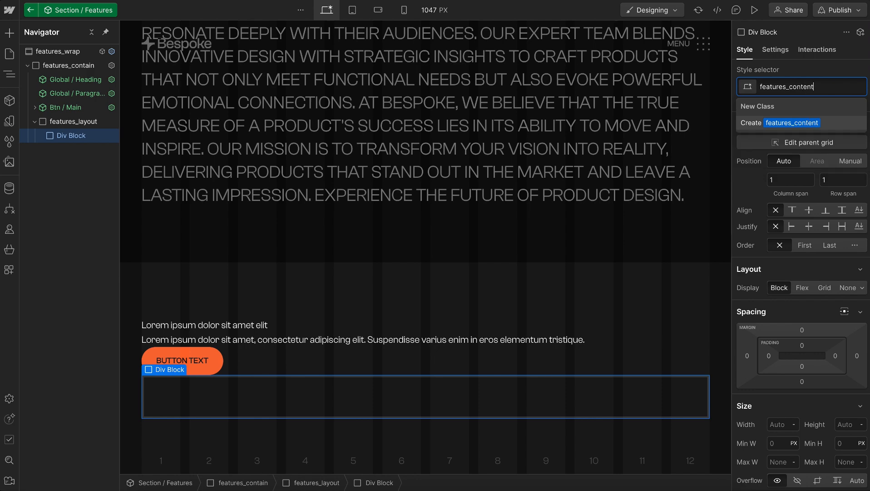
key("Return")
key("Escape")
Nest a Div Block inside features_content and give it the new class features_title
key("ctrl+e")
type("div")
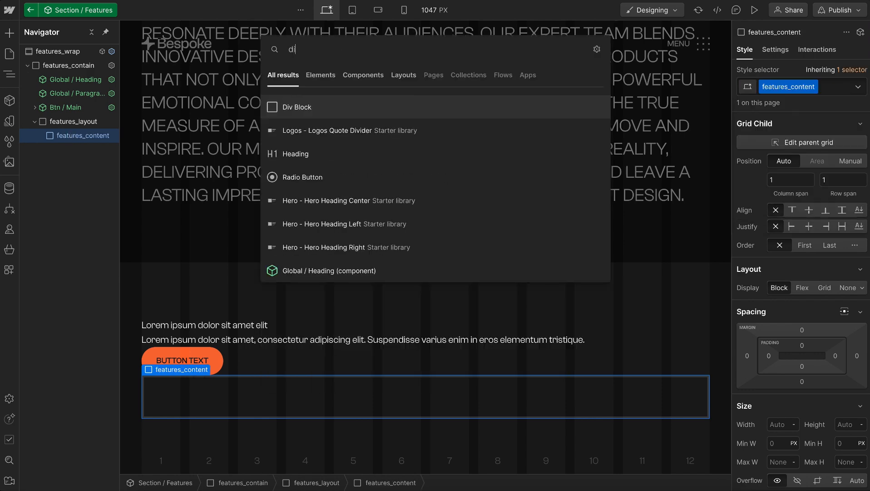
key("Return")
left_click(41, 138)
key("ctrl+Return")
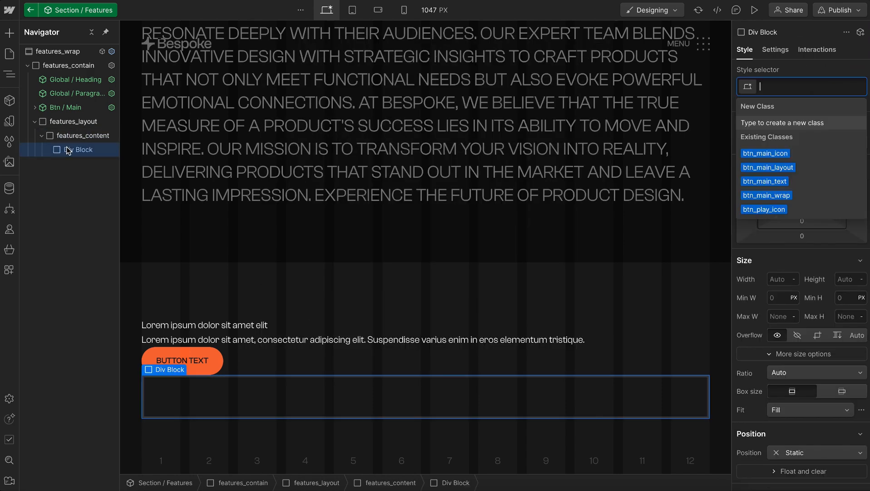
type("features_title")
key("Return")
key("Escape")
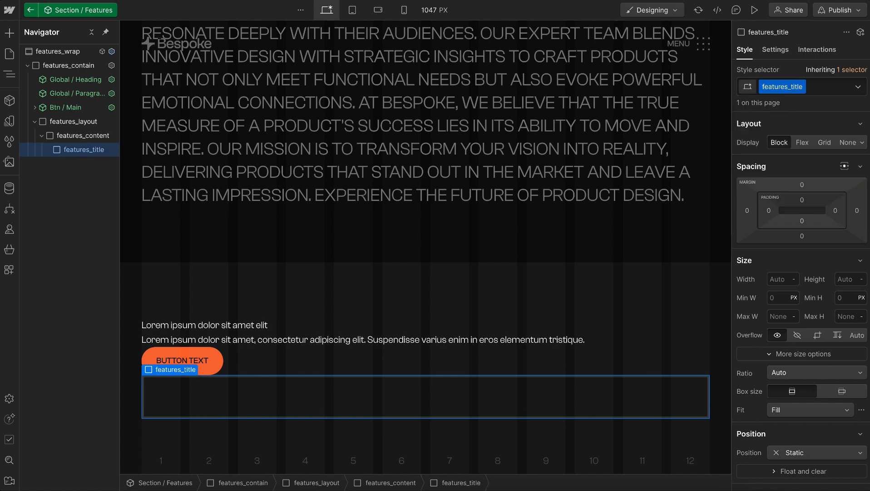
Move the Global / Heading component into features_title and add the u-text-h1 class to that wrapper
left_click_drag(88, 148, 86, 145)
left_click(81, 134)
type("u-text-")
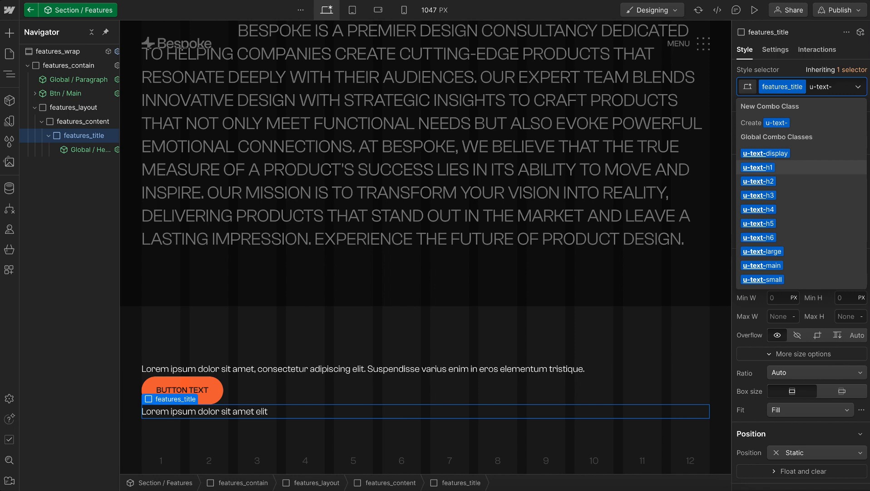
key("Return")
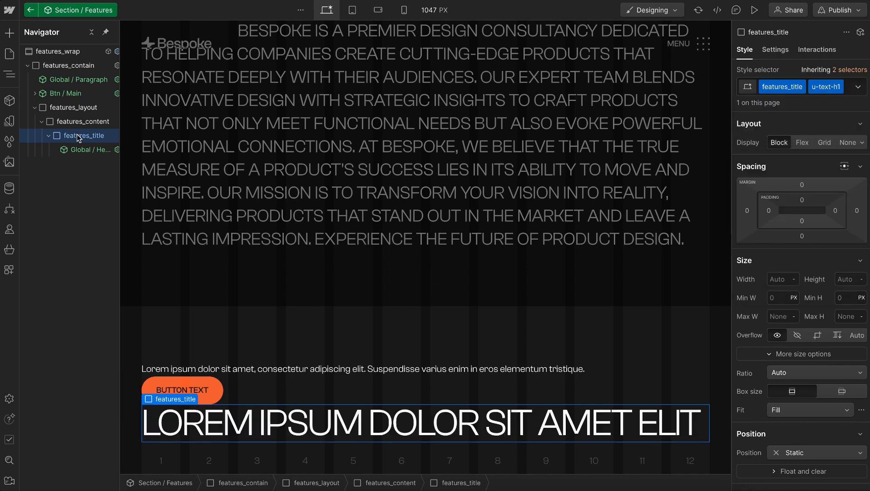
left_click(48, 138)
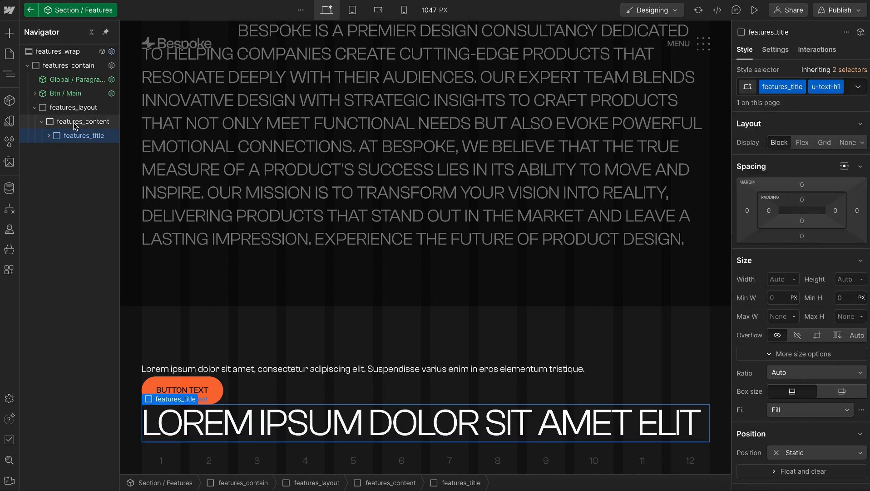
Nest a Div Block inside features_content and give it the new class features_text plus the u-color-faded class
left_click(81, 121)
key("ctrl+e")
type("div")
key("Return")
key("ctrl+Return")
type("features_text")
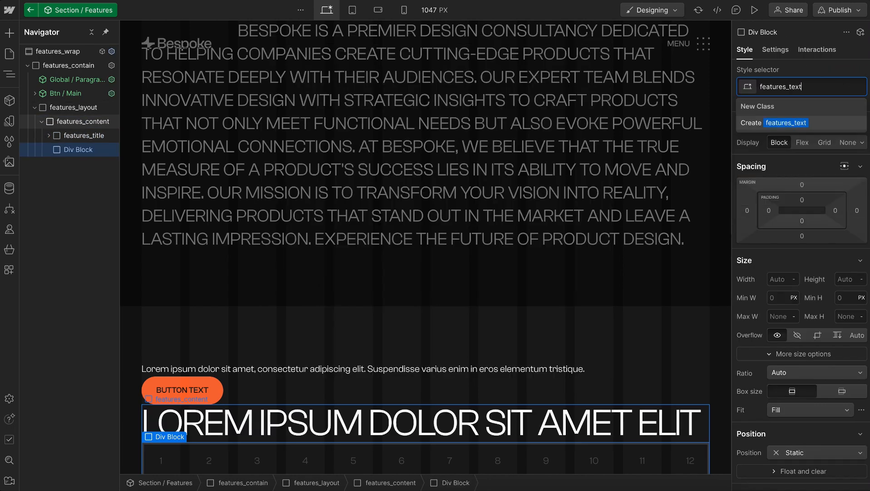
key("Return")
key("ctrl+Return")
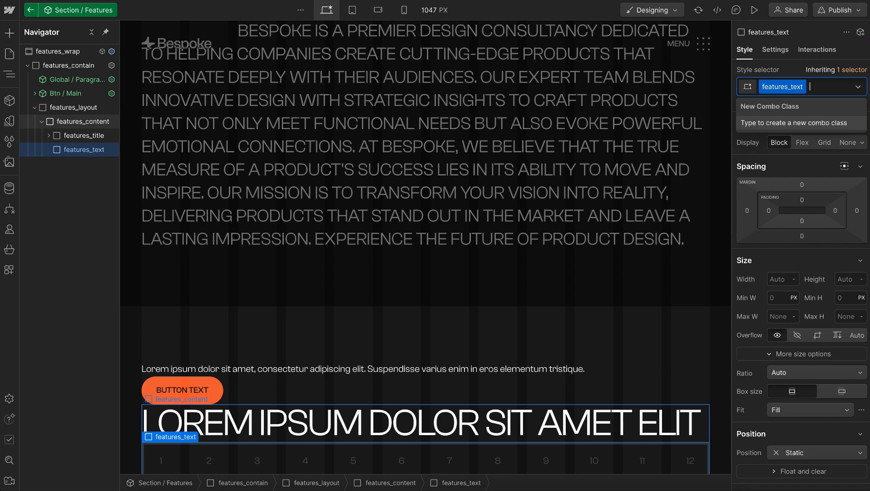
type("u-colo-f")
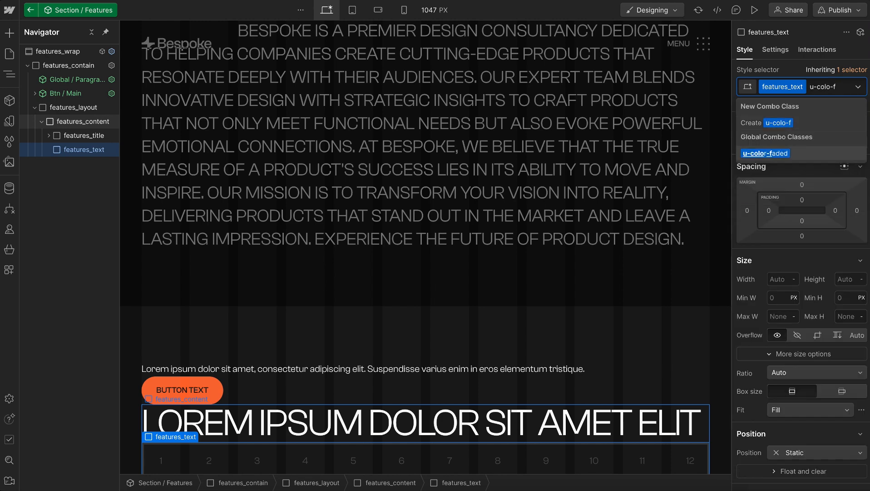
key("Return")
Move the Global / Paragraph component into features_text and the Btn / Main component into features_content below it
left_click_drag(87, 83, 91, 141)
left_click(49, 137)
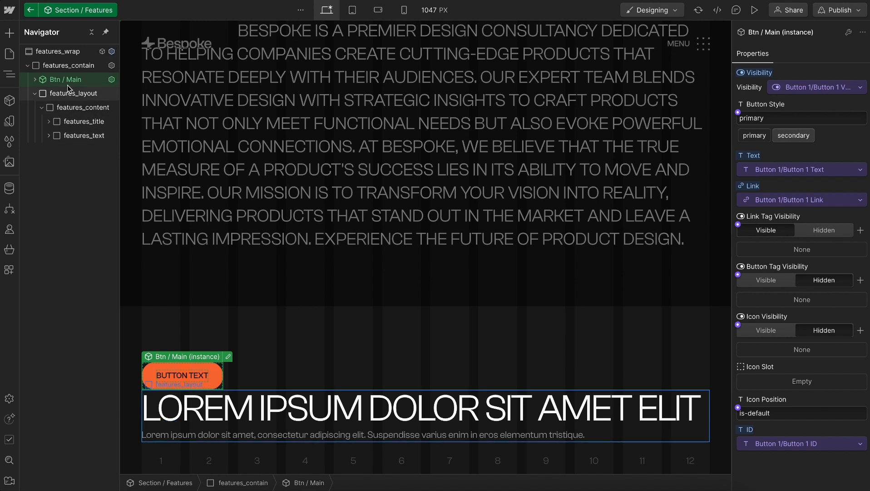
left_click_drag(66, 79, 75, 141)
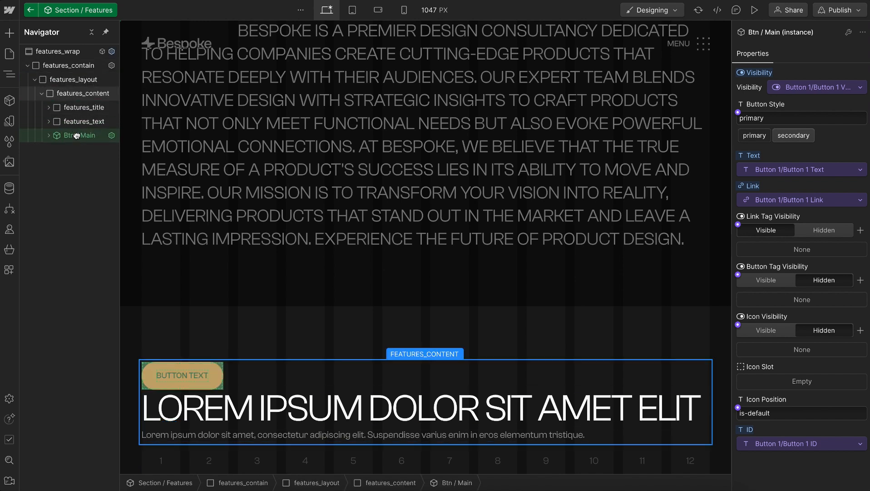
Add the u-vflex-left-top and u-gap-small classes to features_content
left_click(85, 94)
key("ctrl+Return")
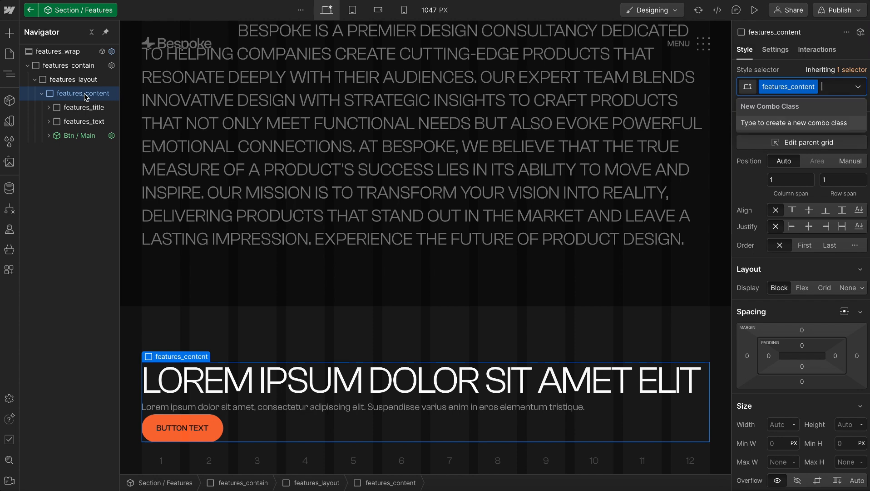
type("v-l-")
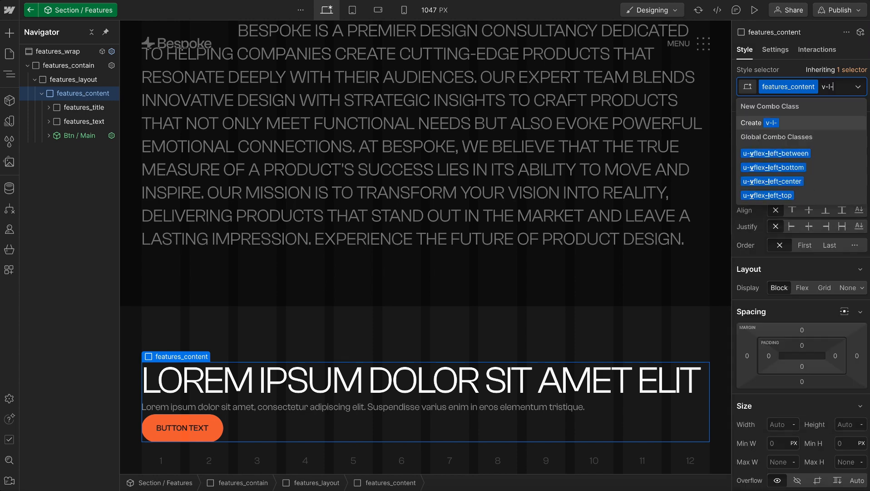
type("t")
key("Down")
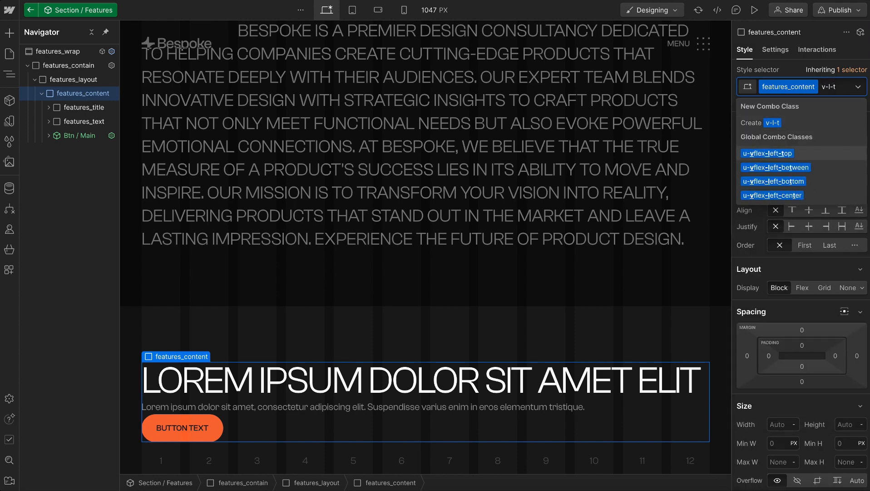
key("Return")
key("ctrl+Return")
type("gap-sm")
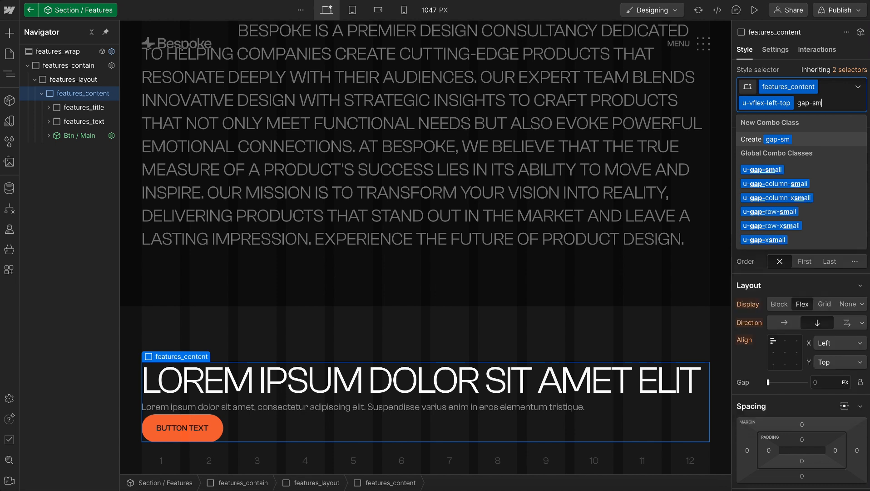
key("Down")
key("Return")
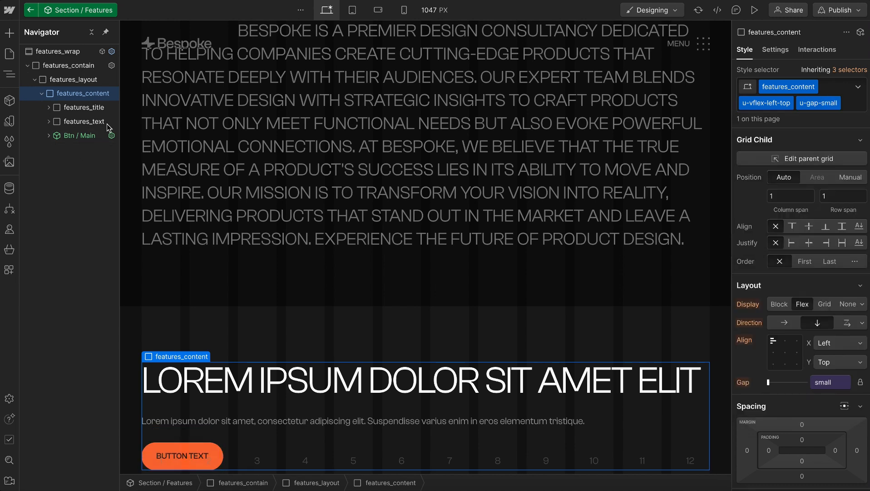
Set the Button Style of the Btn / Main instance in features_content to secondary
left_click(79, 136)
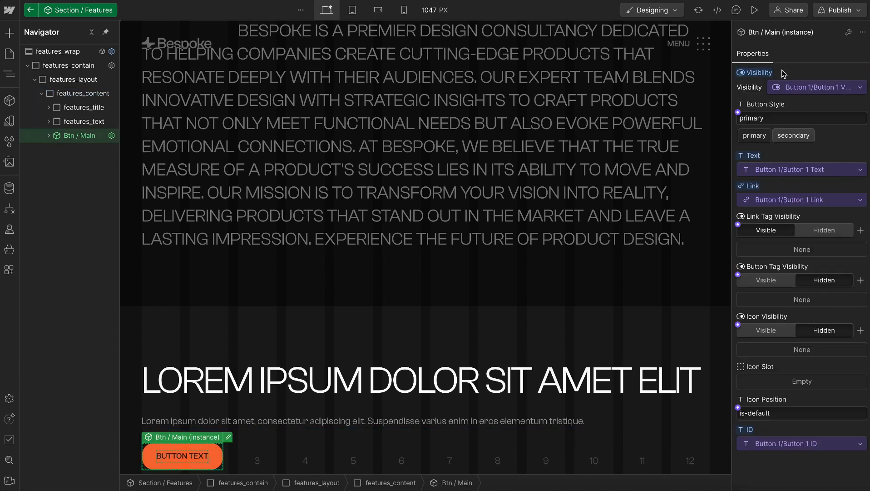
left_click(793, 135)
left_click(75, 137)
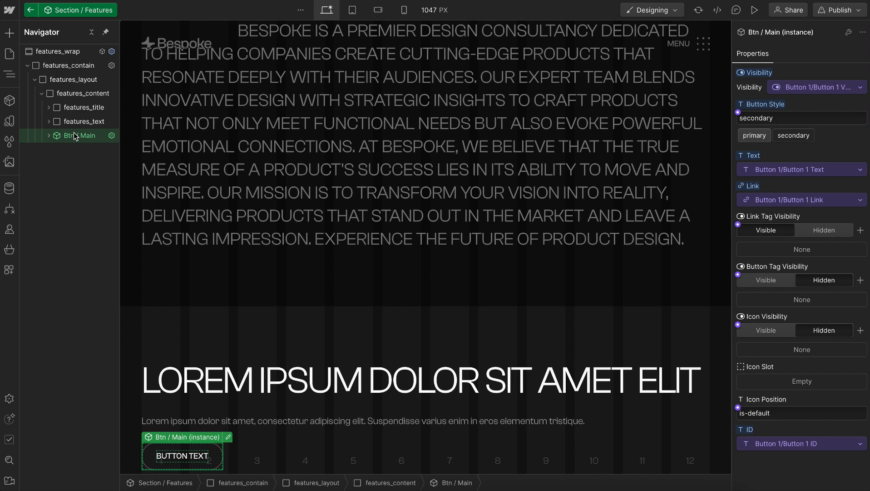
Edit the Btn / Main component, set btn_main_wrap's top and bottom padding to the 0.5rem size variable, and return to the features section
double_click(75, 136)
left_click(810, 318)
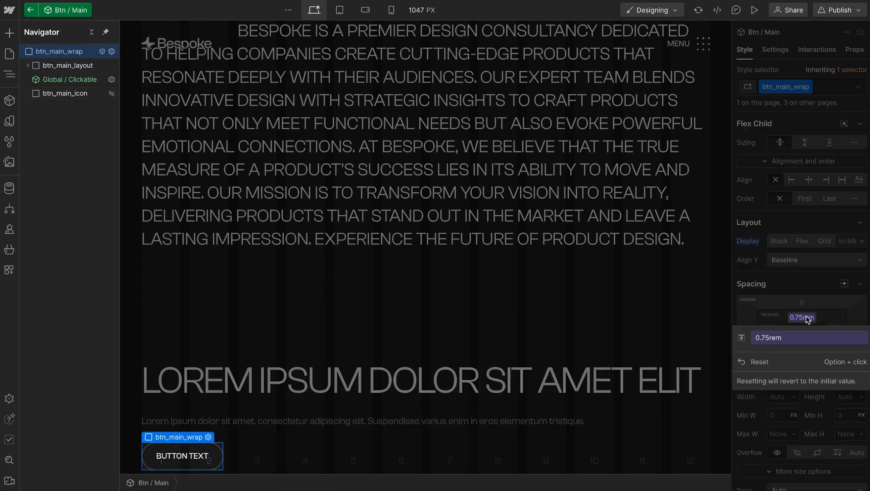
left_click(786, 338)
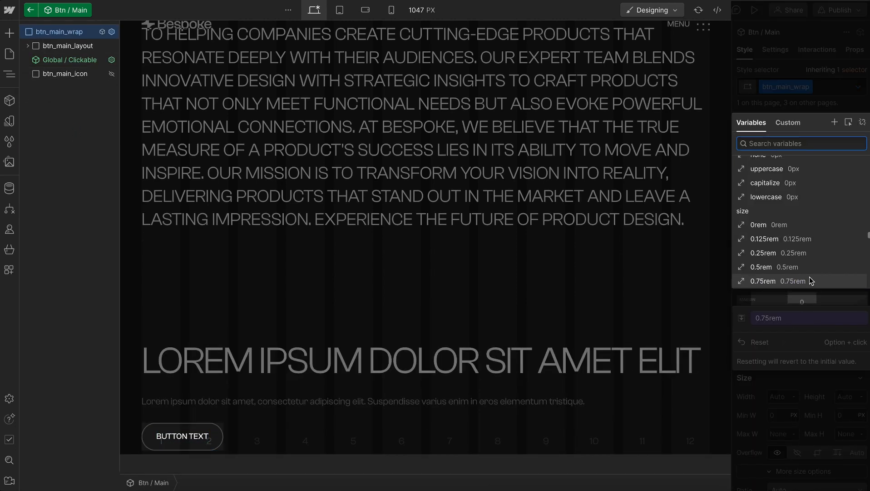
left_click(800, 268)
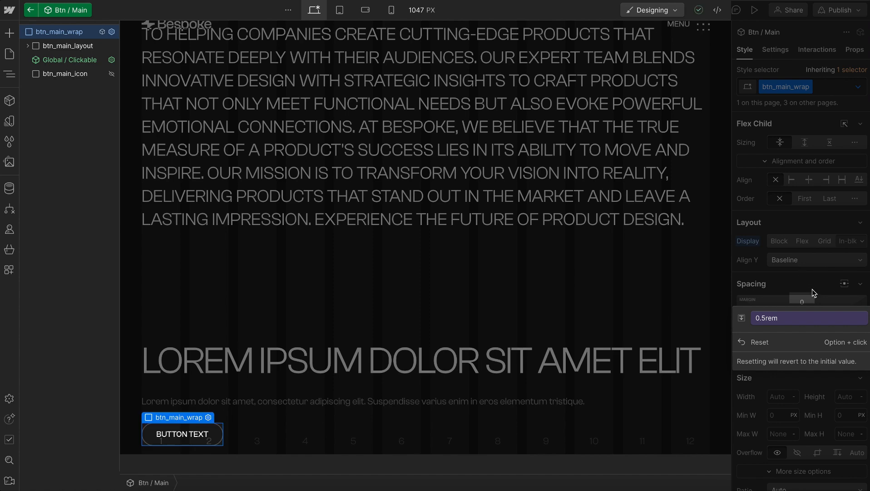
left_click(812, 289)
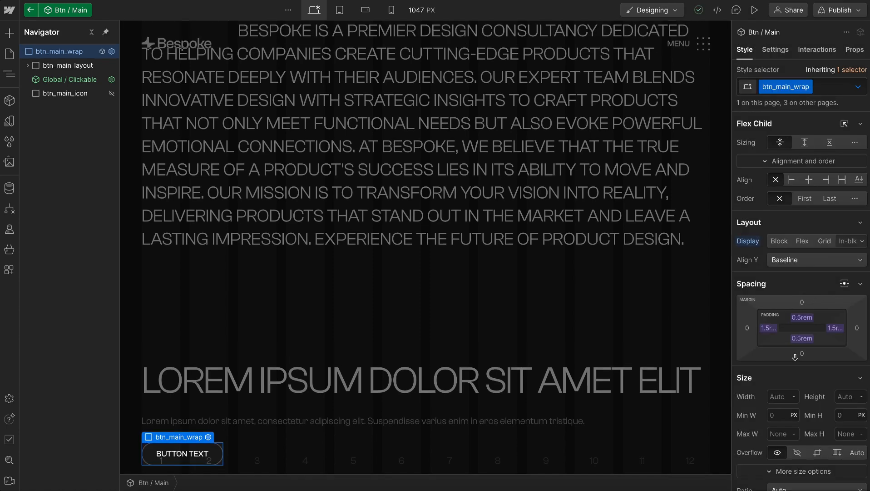
left_click(31, 10)
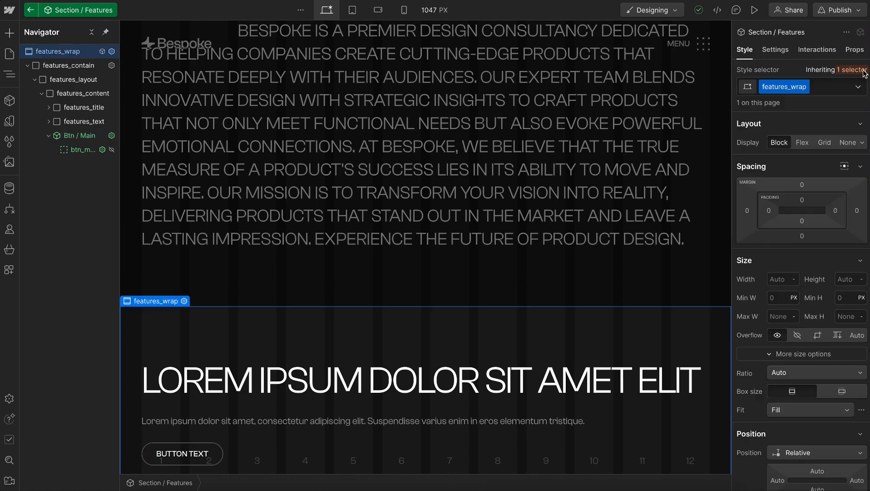
Copy the features heading from Figma and replace the Heading Text property's default content in Webflow with "Crafted To Easily Fit Into Everyday Life"
left_click(849, 50)
key("ctrl+Right")
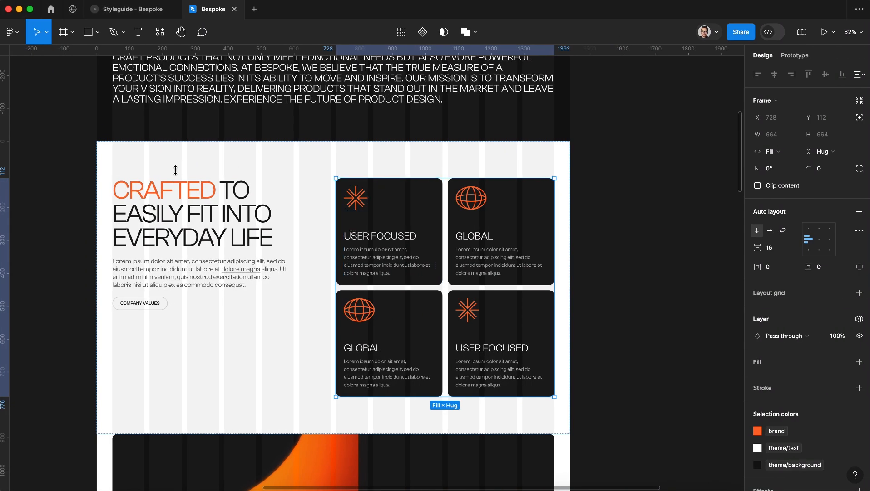
double_click(174, 190)
key("ctrl+Left")
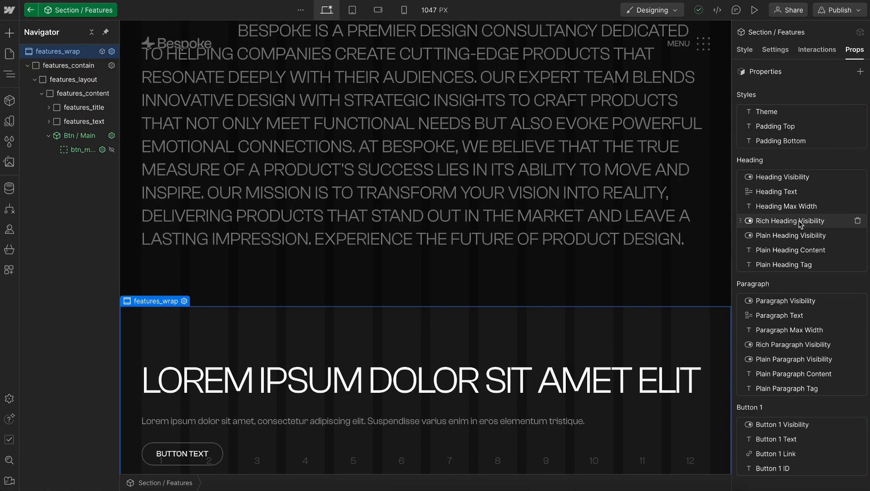
left_click(785, 191)
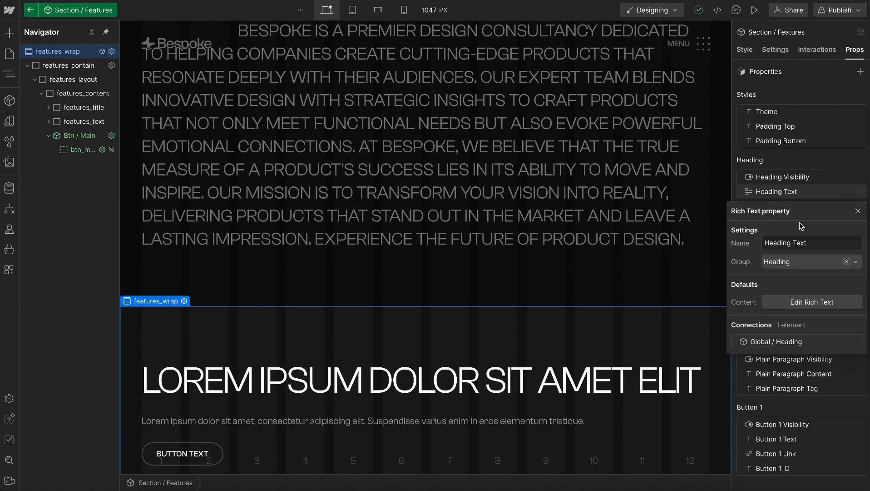
left_click(782, 302)
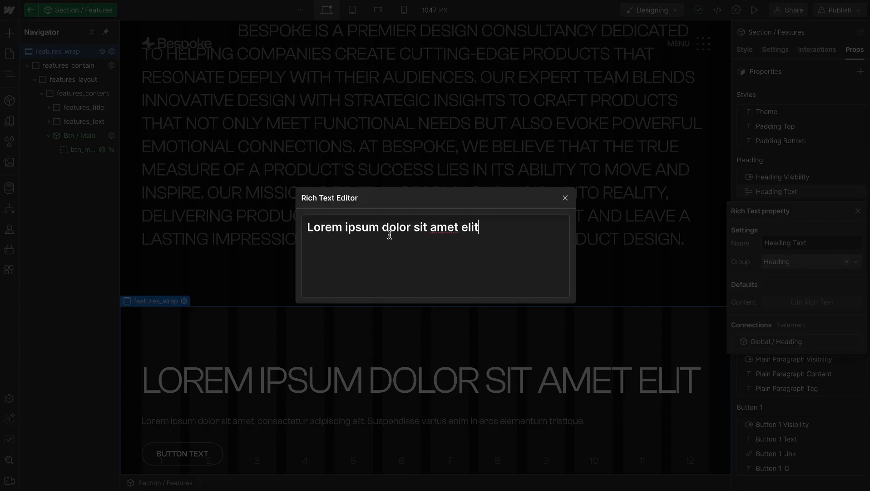
left_click(317, 232, "shift")
left_click_drag(317, 233, 309, 231)
type("Crafted To Easily Fit Into Everyday Life")
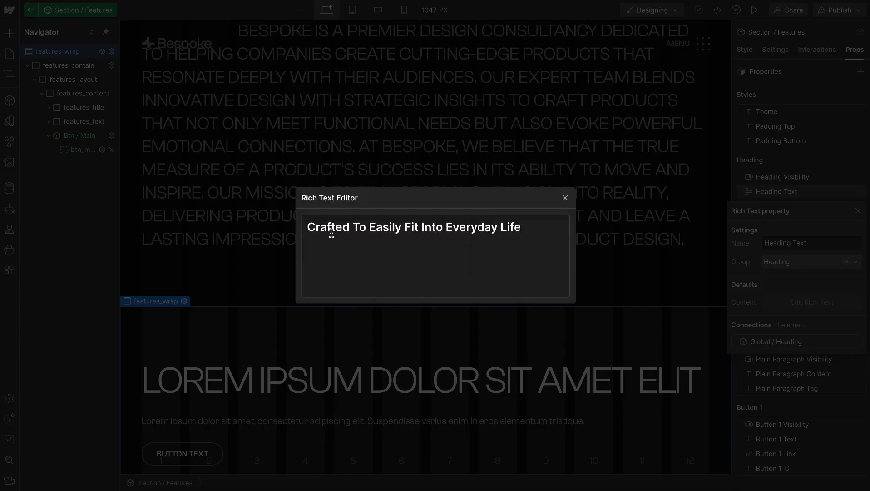
Make the word "Crafted" bold in the heading's rich text and close the editor
double_click(310, 227)
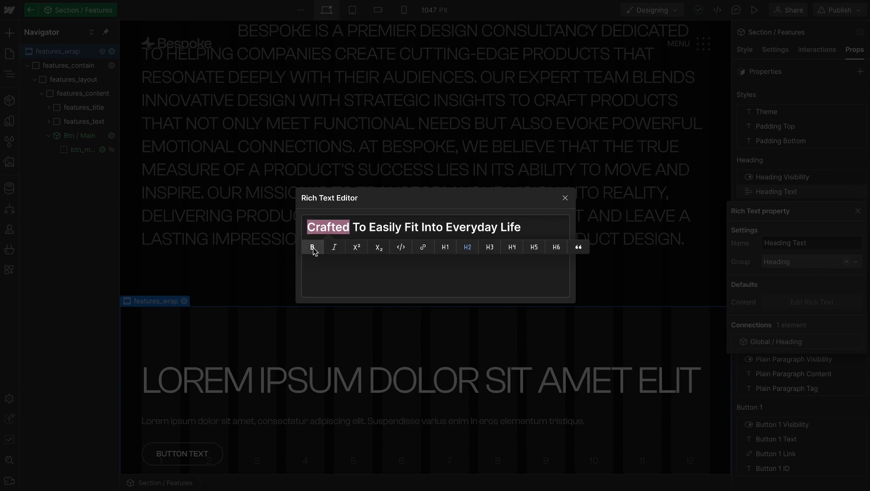
left_click(312, 246)
left_click(565, 198)
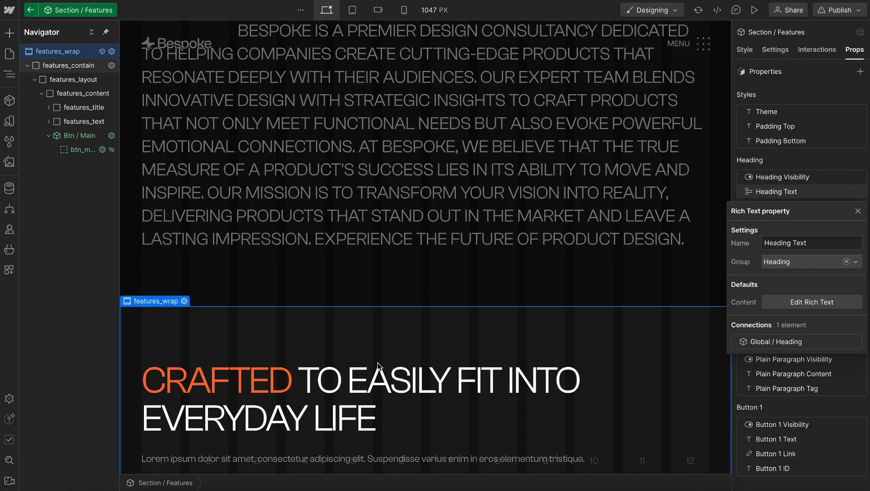
Set the default of the Heading Max Width property to max-width: 10ch
left_click(819, 195)
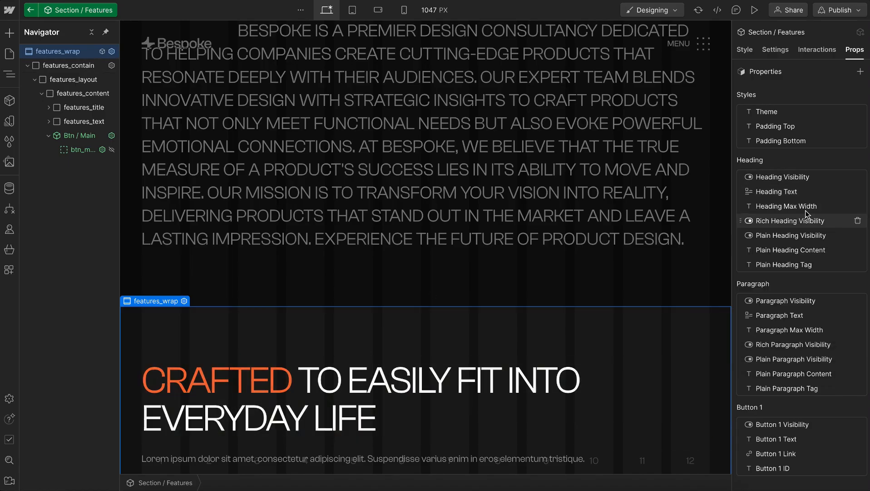
left_click(814, 206)
left_click(804, 315)
double_click(811, 316)
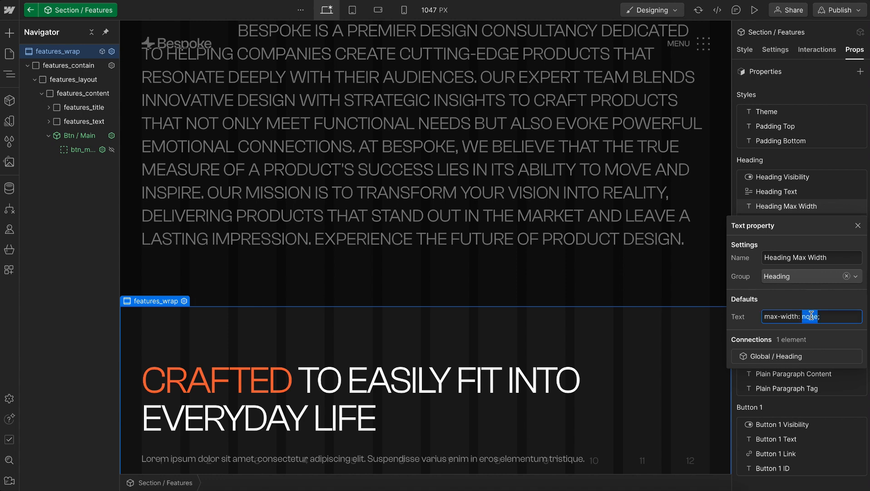
type("10ch")
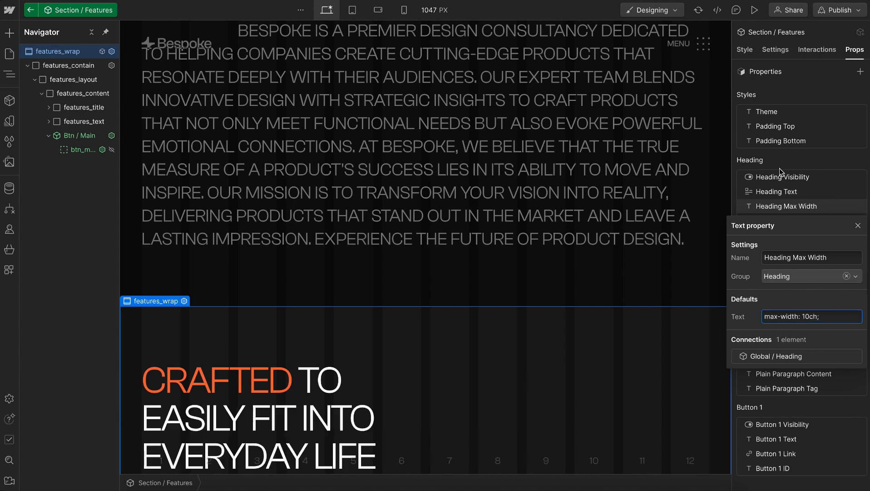
left_click(509, 313)
Copy the features section's intro paragraph from Figma and paste it over the Paragraph Text property's default content in Webflow
scroll(509, 312, "down", 3)
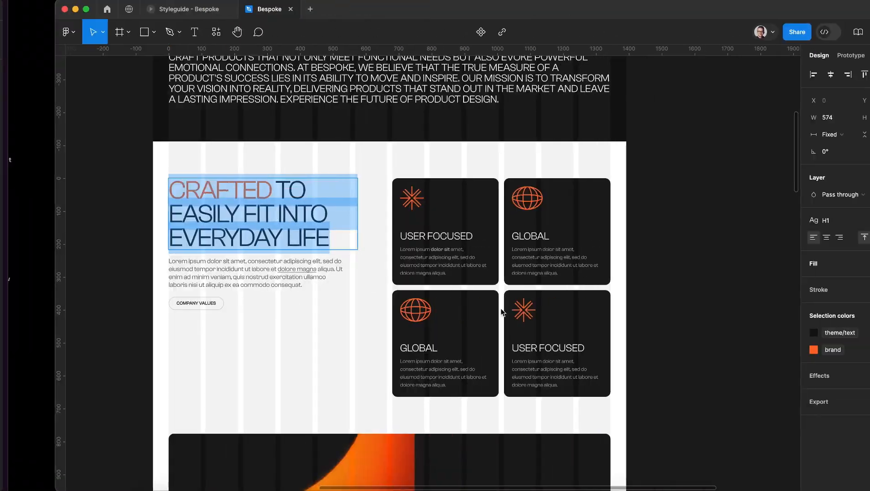
left_click(219, 285)
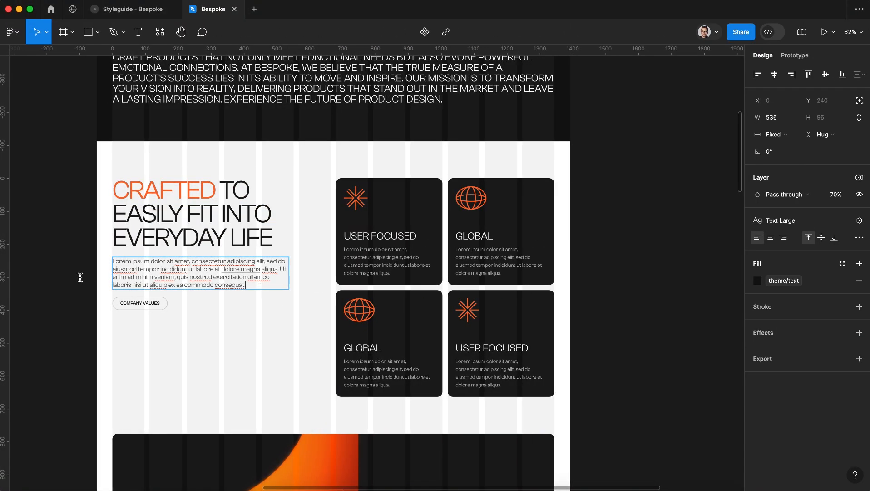
key("super+a")
key("ctrl+c")
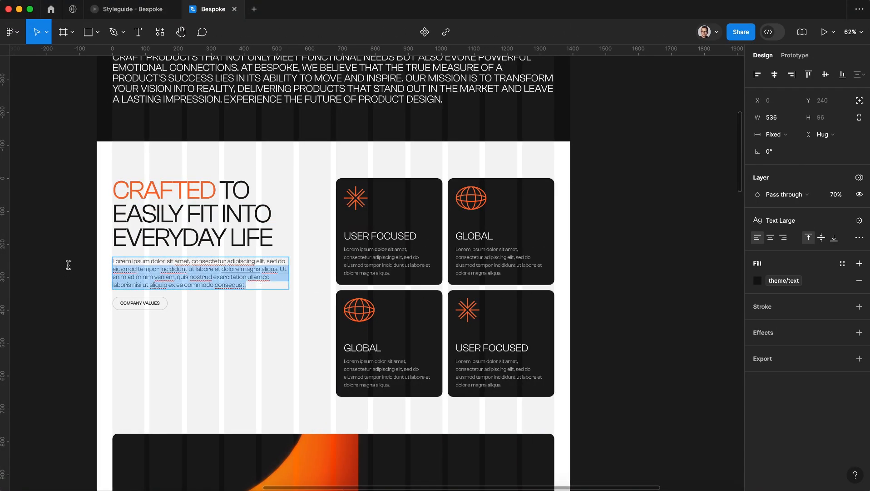
key("ctrl+Left")
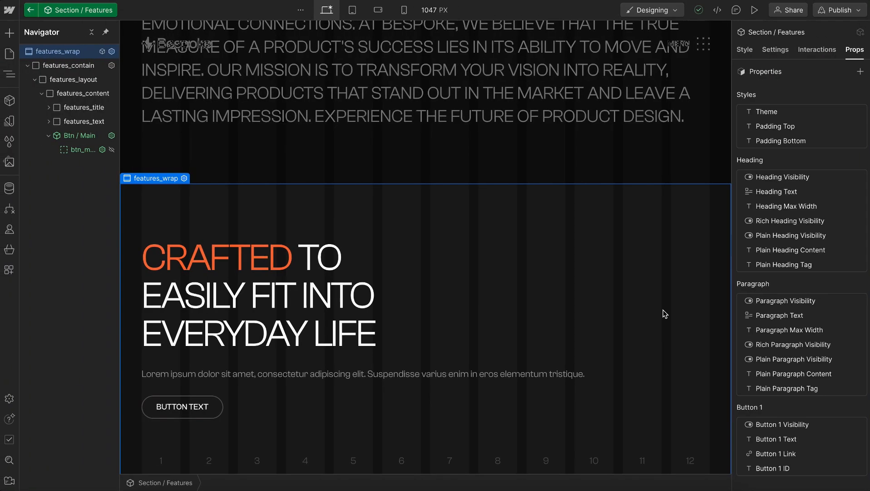
left_click(806, 316)
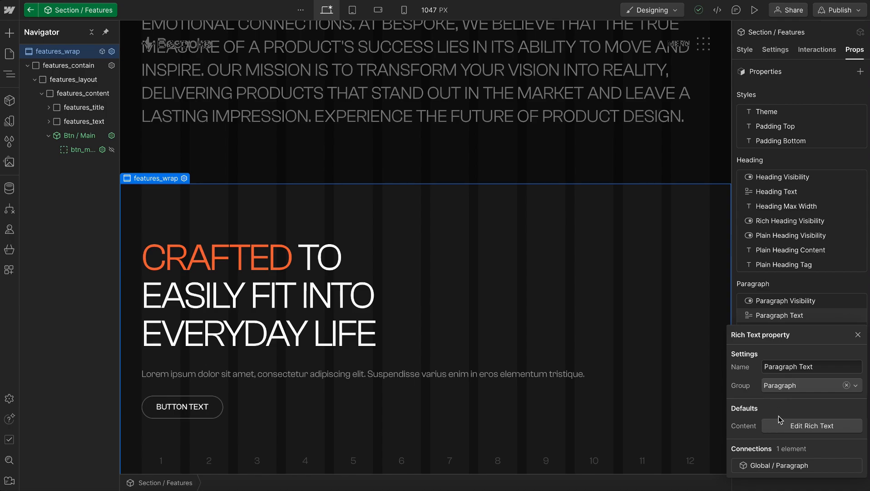
left_click(783, 427)
left_click_drag(415, 239, 305, 227)
key("ctrl+v")
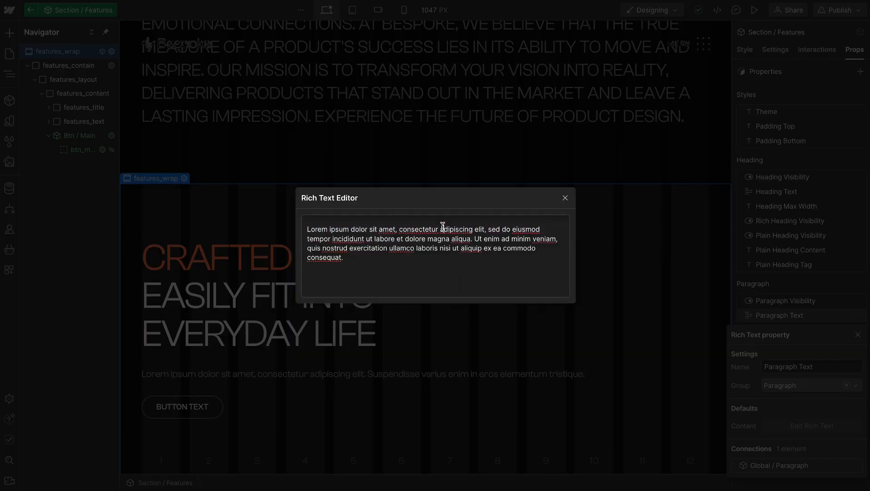
Link the word "adipiscing" in the paragraph's rich text to google.com
left_click_drag(440, 230, 469, 229)
left_click(420, 247)
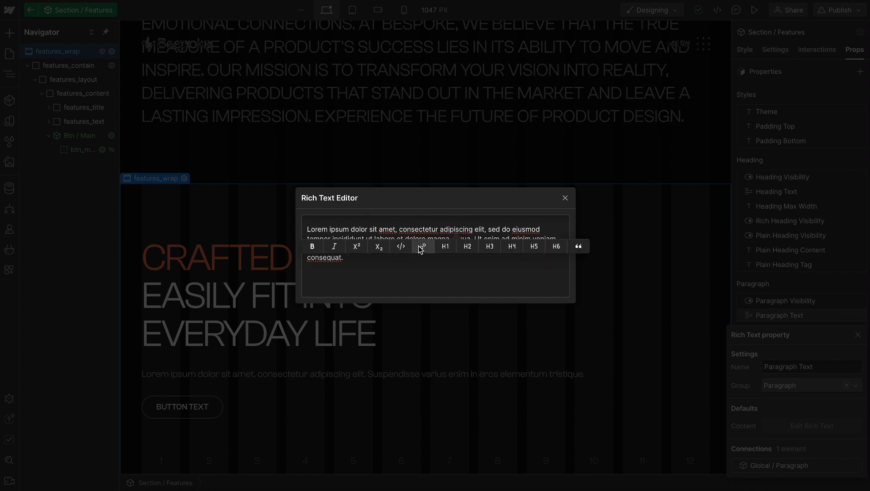
left_click(421, 247)
type("google.")
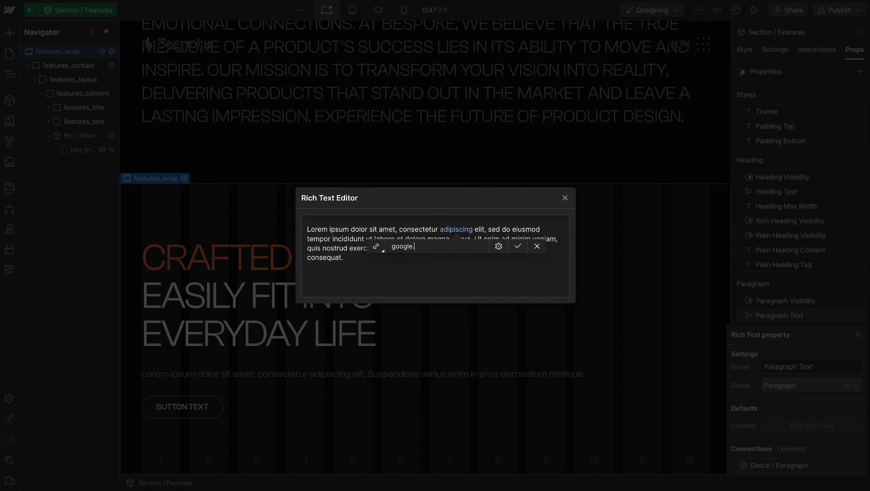
type("com")
left_click(517, 246)
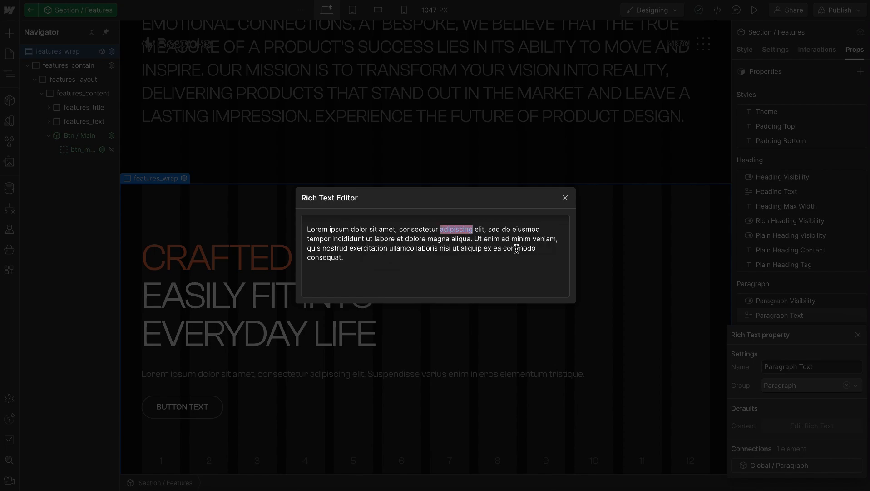
Close the rich text editor and set the Paragraph Max Width property's default to max-width: 45ch
left_click(566, 198)
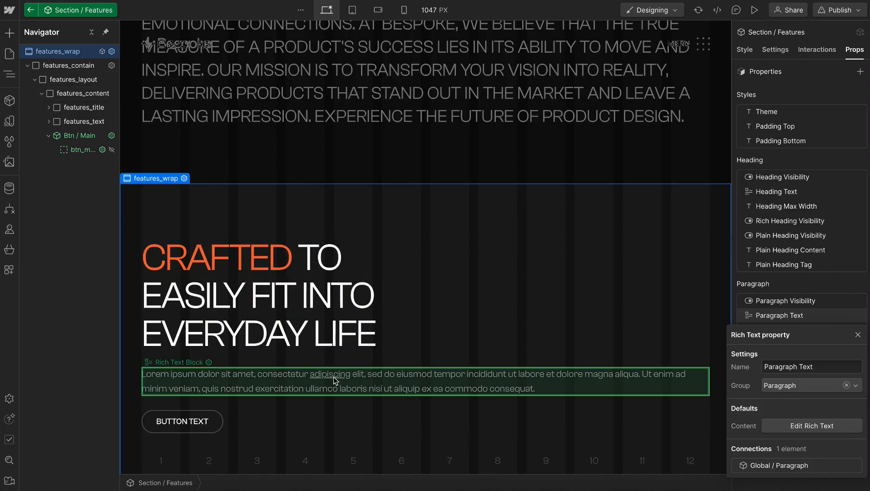
left_click(805, 331)
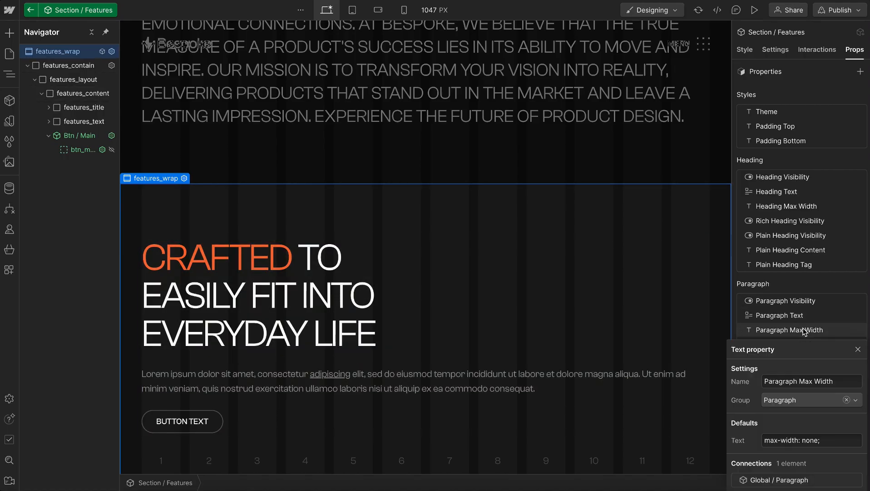
double_click(810, 440)
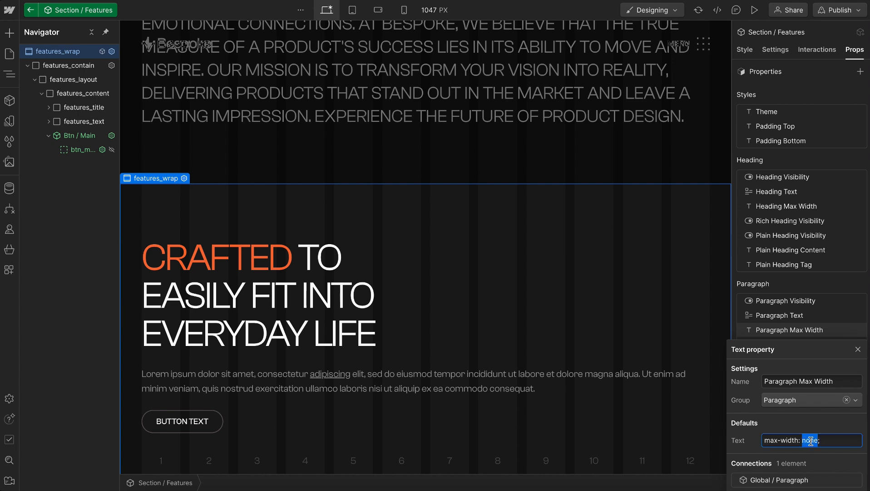
type("45ch")
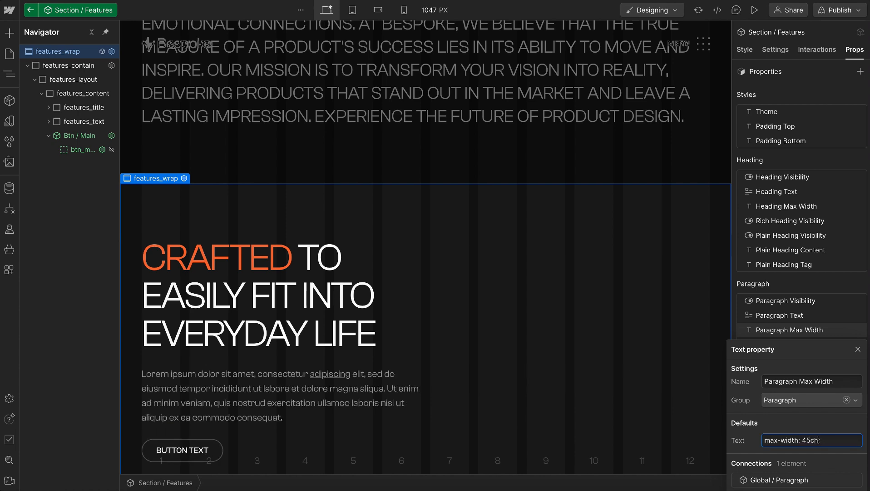
left_click(803, 286)
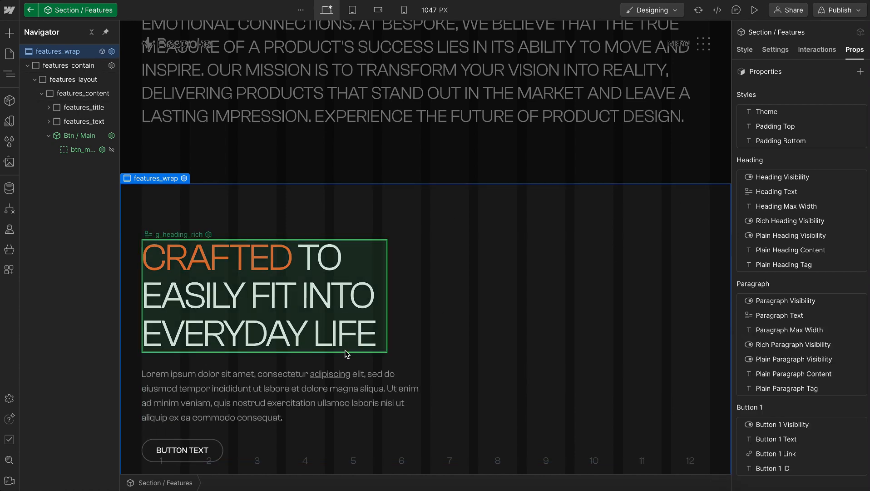
Try widths of 30, 25 and 26 rem on the features_content block and reset its width
left_click(368, 440)
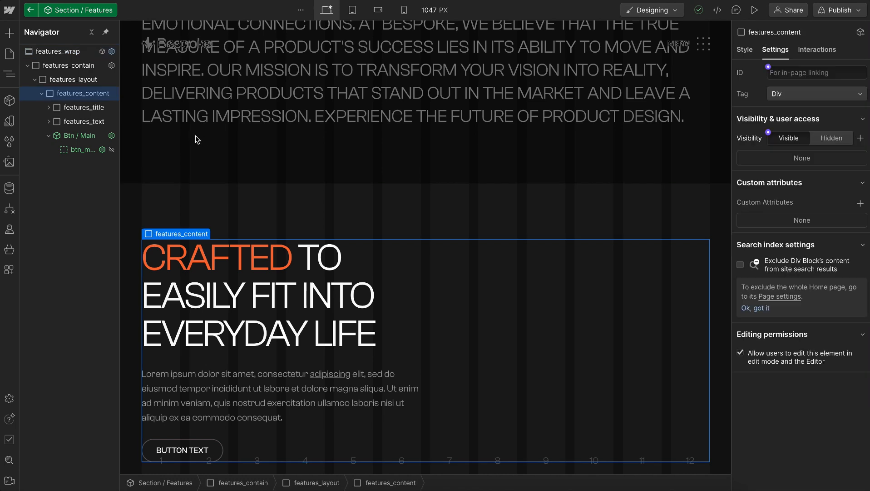
left_click(71, 108)
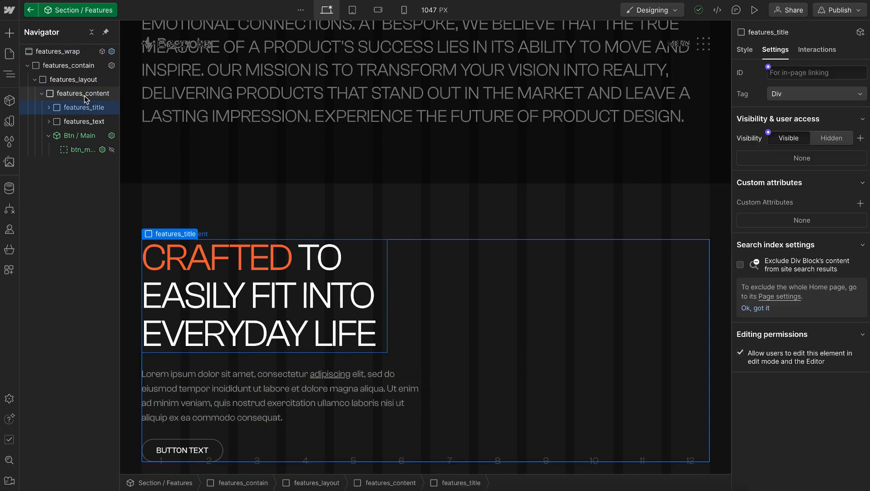
left_click(79, 93)
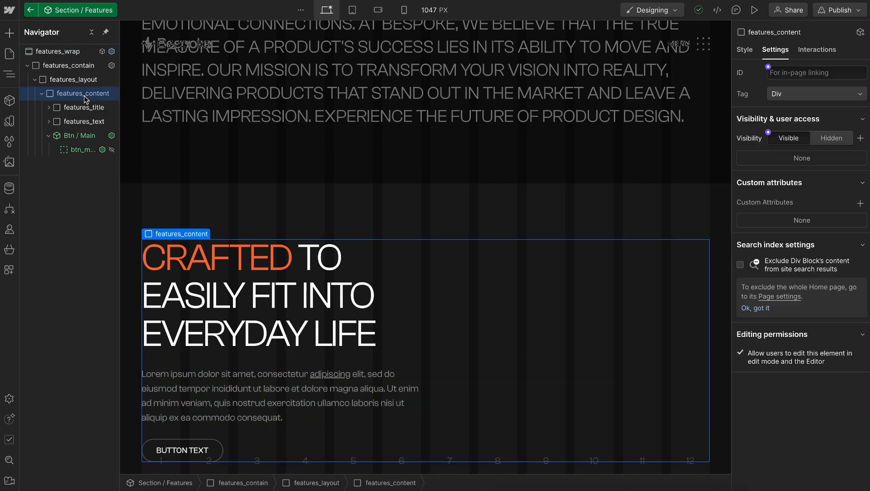
left_click(746, 53)
scroll(787, 392, "down", 5)
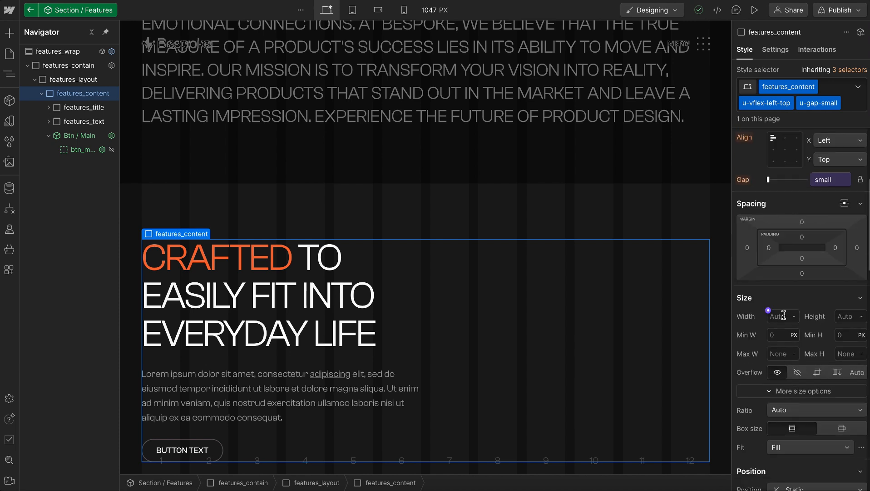
type("12rem")
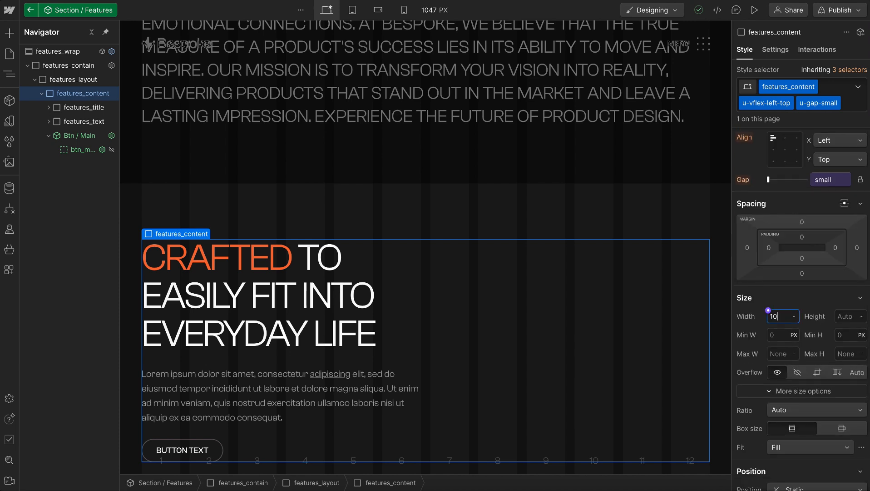
key("Return")
key("Up")
key("Up")
key("Up")
key("Up")
key("Up")
key("Up")
key("Up")
key("Up")
key("Up")
key("Up")
key("Up")
key("Up")
key("Up")
key("Up")
key("Up")
key("Up")
key("Up")
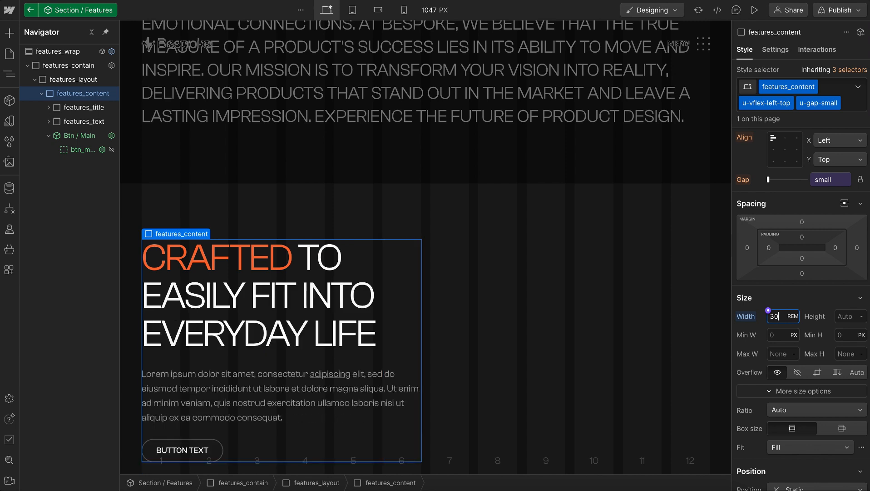
key("Down")
key("Down")
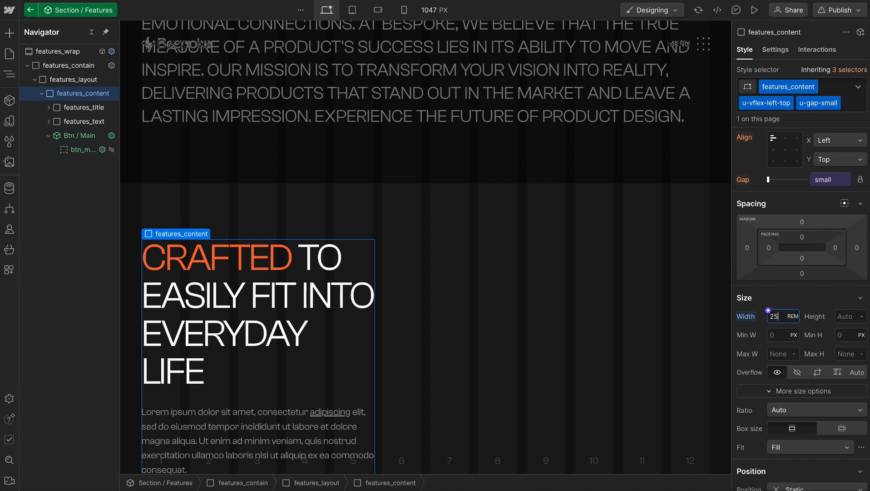
key("Up")
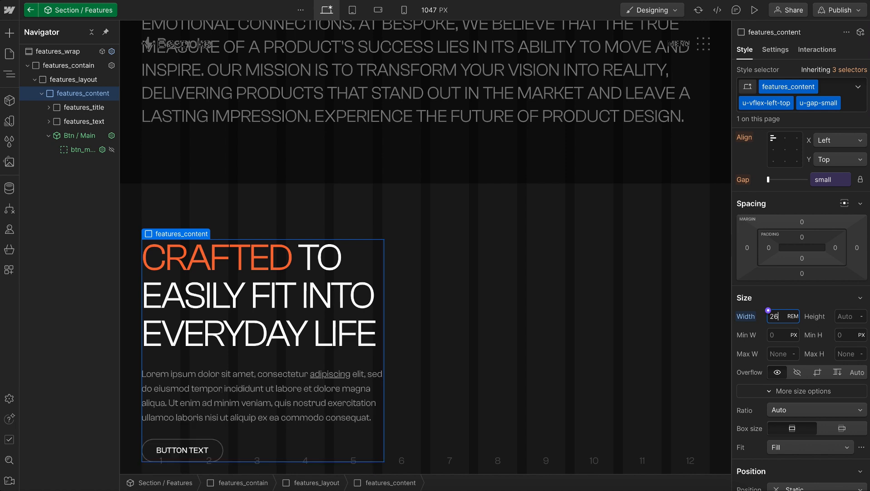
left_click(746, 318, "alt")
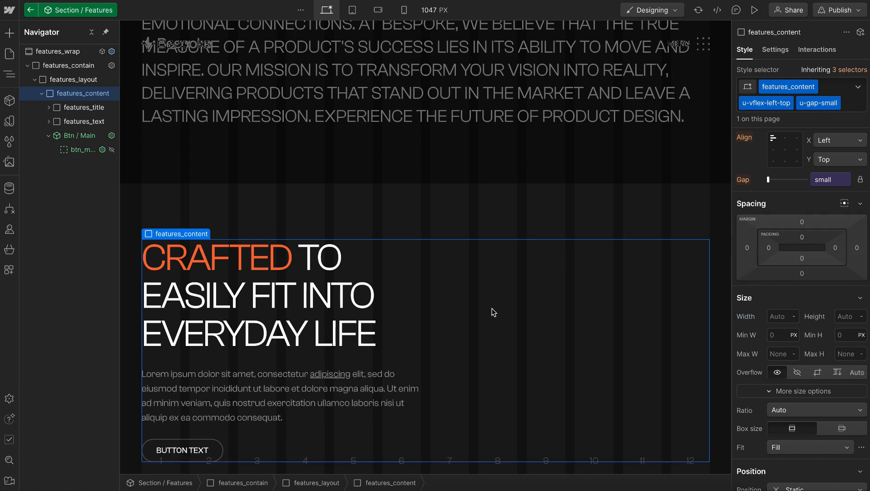
Set the features_layout grid's column definition to repeat(auto-fit, minmax(min(100%, 26rem), 1fr))
left_click(78, 83)
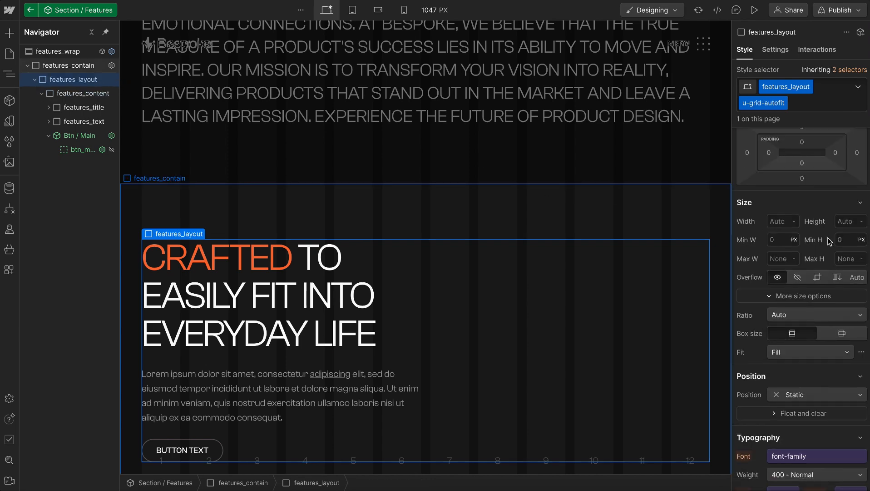
scroll(841, 218, "up", 1)
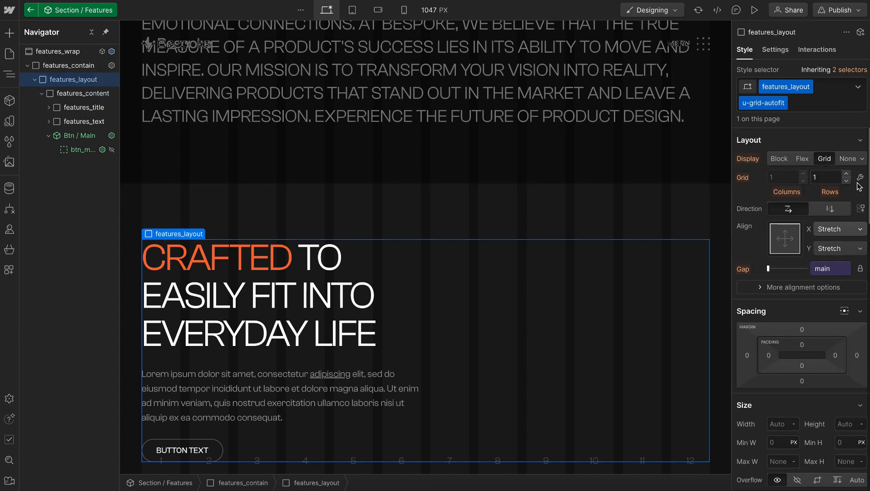
left_click(860, 177)
left_click(784, 230)
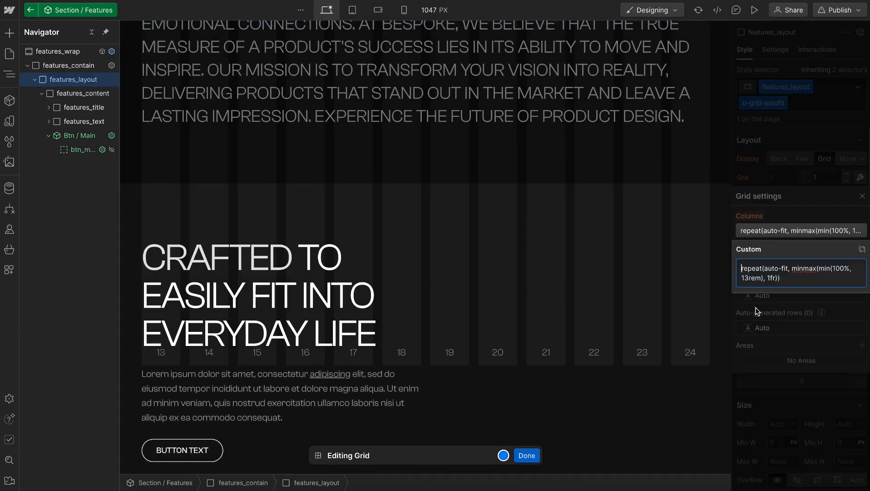
left_click(747, 279)
key("BackSpace")
key("BackSpace")
type("26")
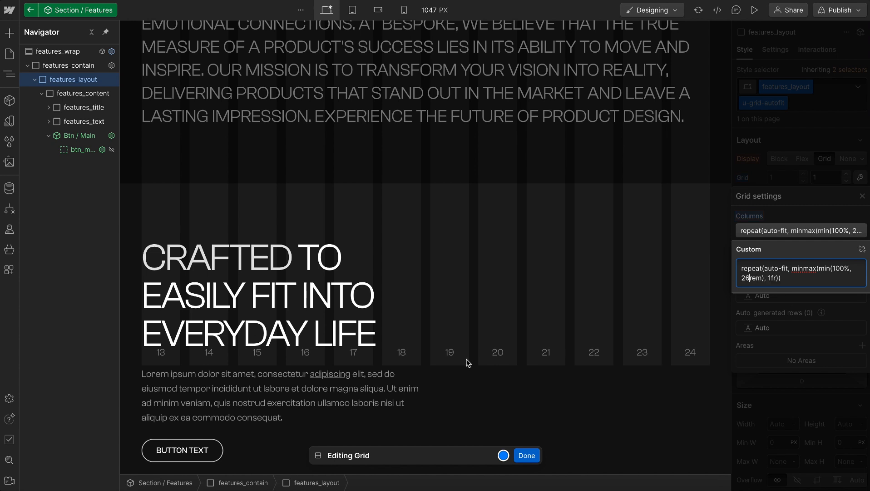
left_click(819, 131)
left_click(821, 131)
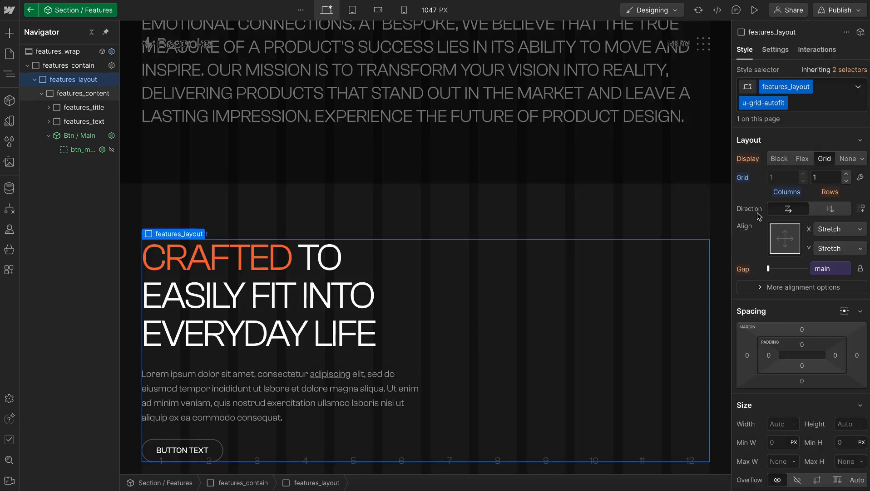
Collapse features_content and insert a Slot element inside features_layout, after features_content
left_click(41, 93)
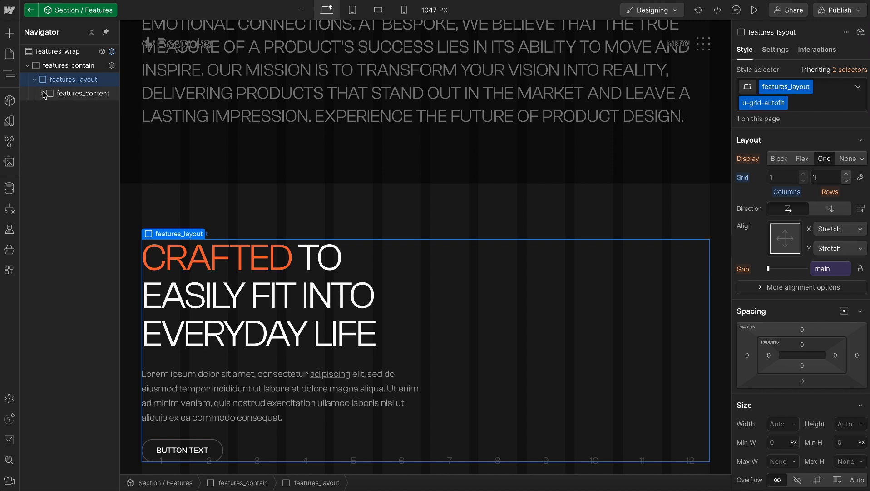
key("ctrl+k")
type("slot")
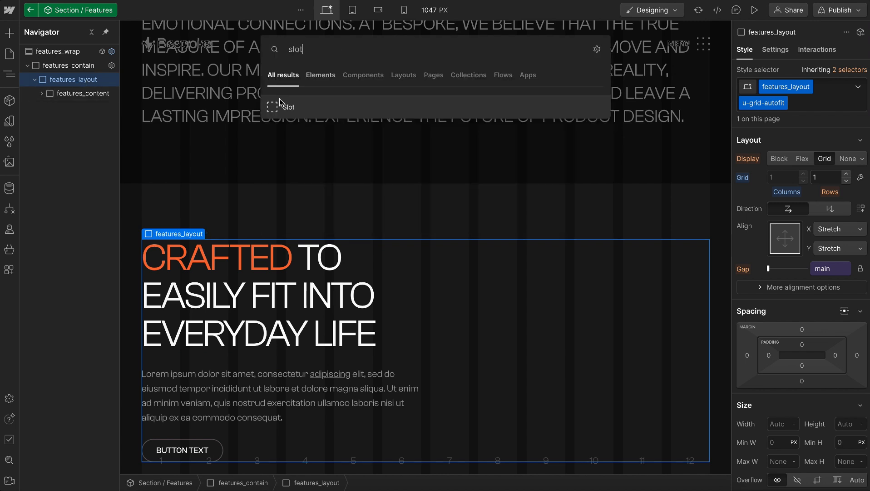
left_click(301, 107)
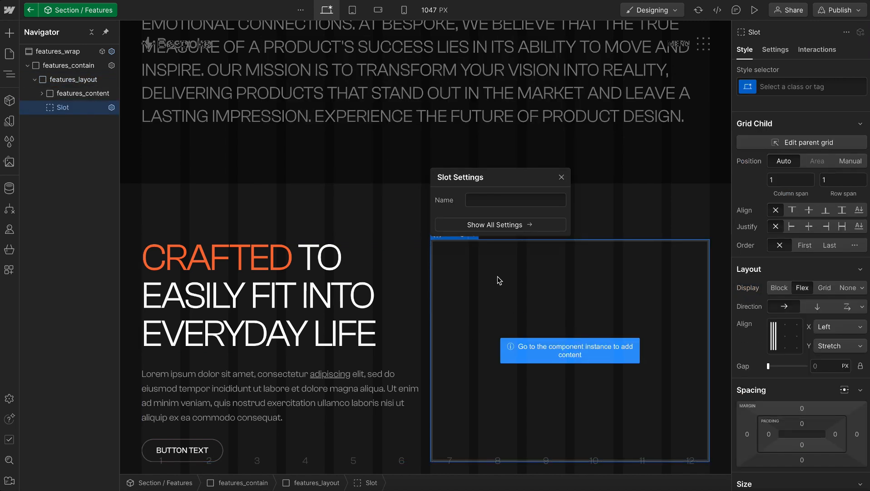
Give the new slot the class features_list and the combo class u-grid-autofit
key("ctrl+Return")
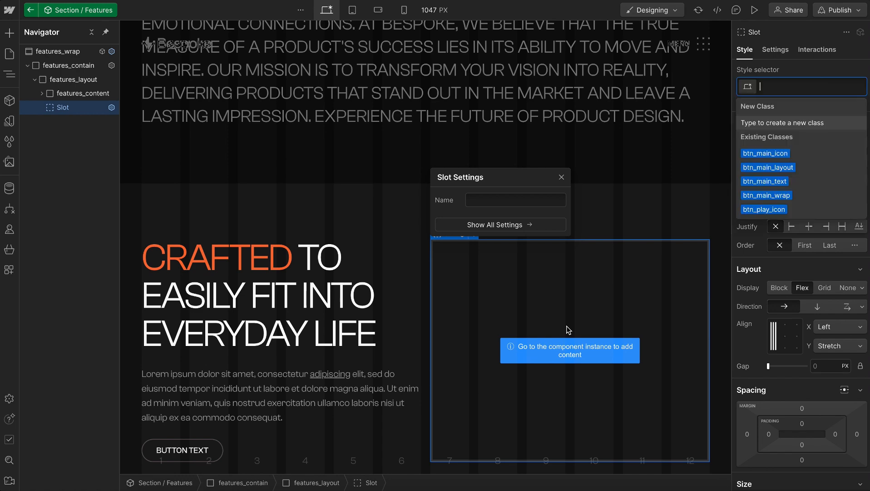
type("features_list")
key("Return")
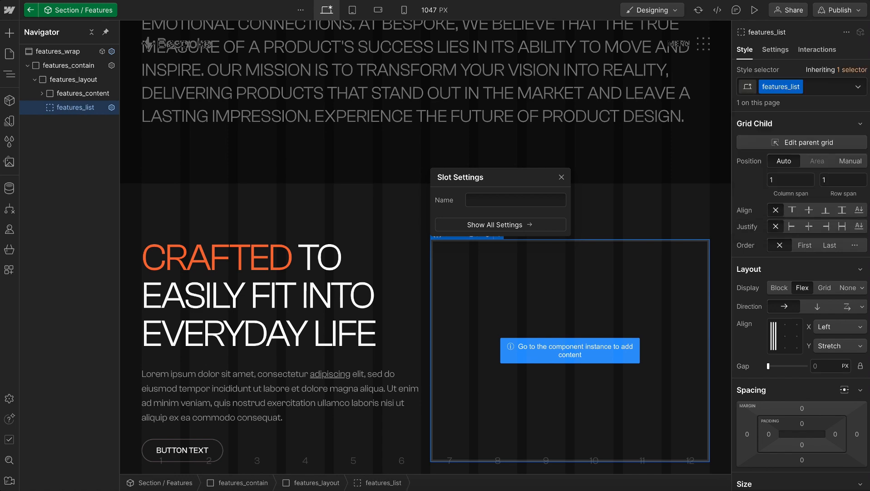
type("u-grid-")
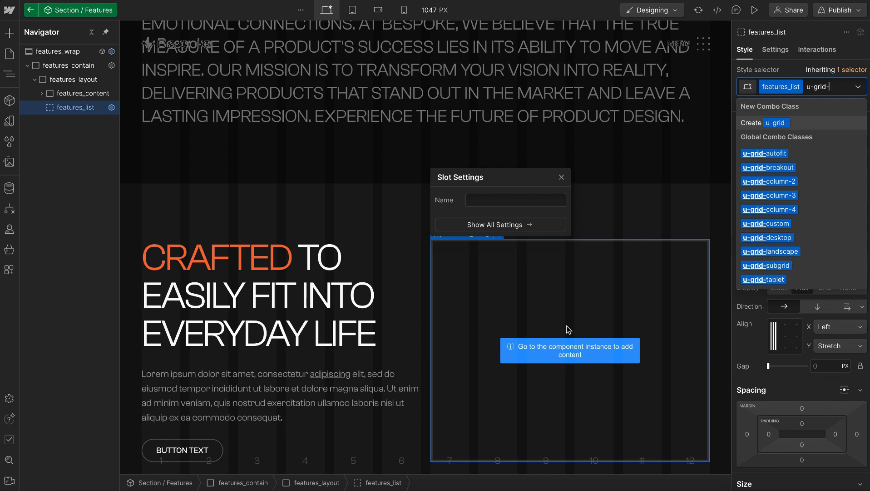
left_click(772, 153)
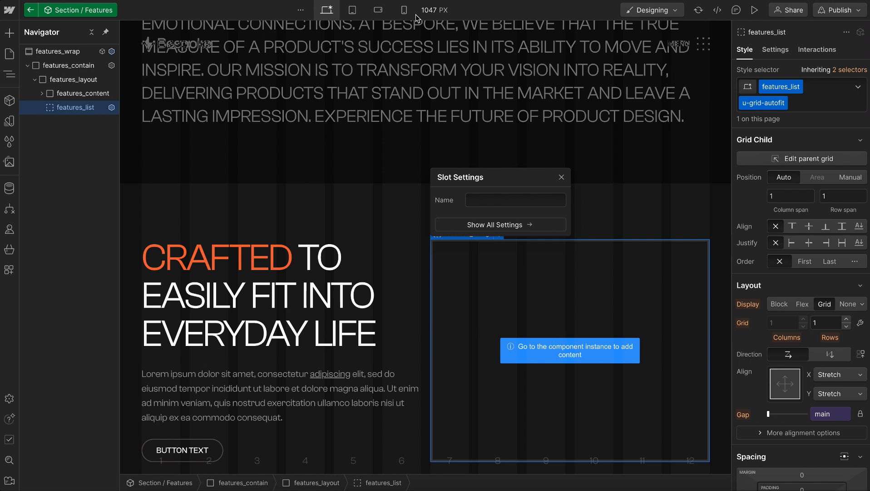
Review the HTML tag options in the features_list slot's settings and search the available elements for list
left_click(777, 51)
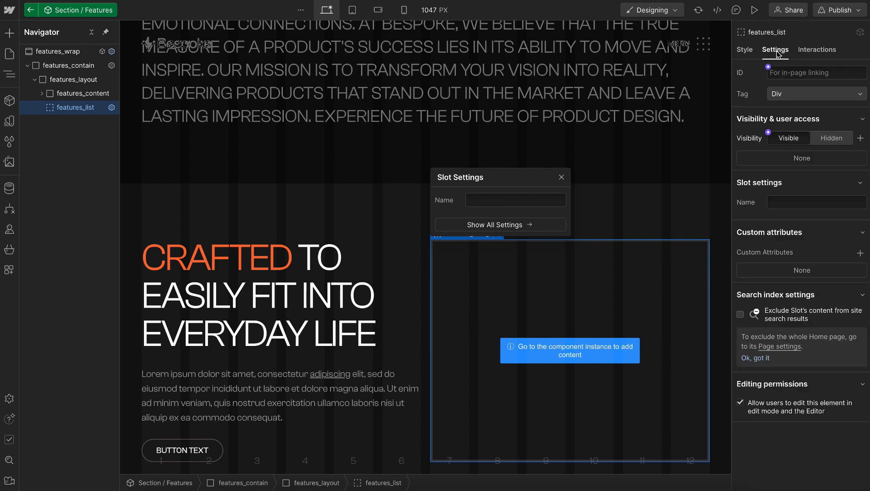
left_click(792, 95)
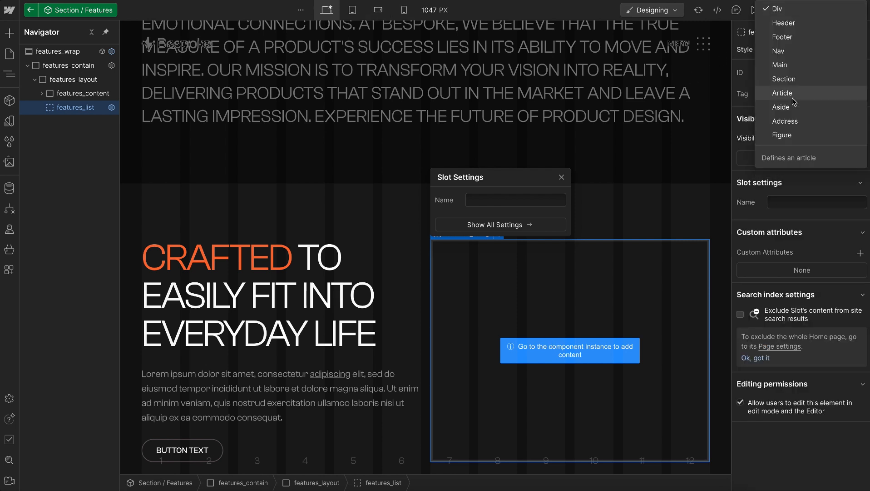
left_click(775, 12)
key("ctrl+e")
type("list")
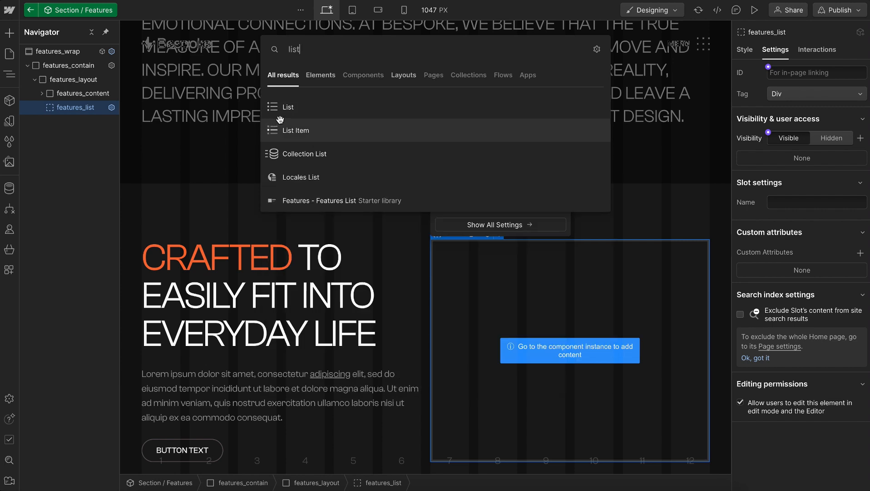
key("Escape")
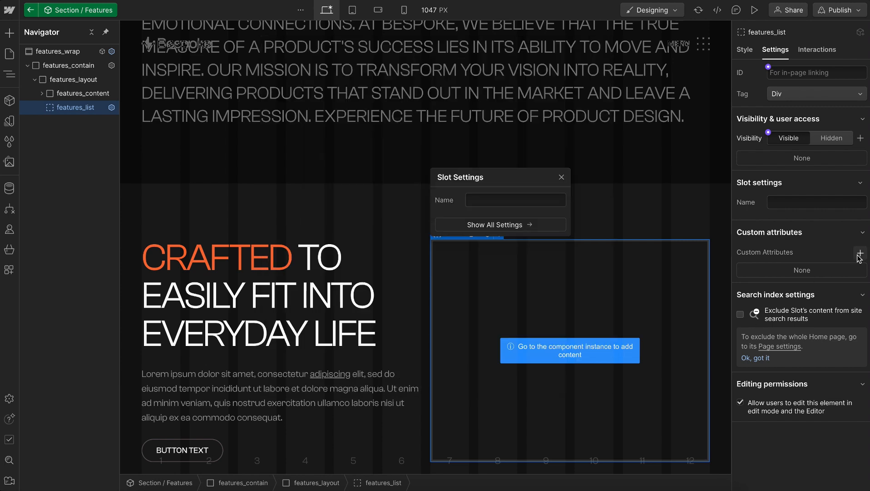
Add a custom attribute named role with the value list to the features_list slot
left_click(860, 254)
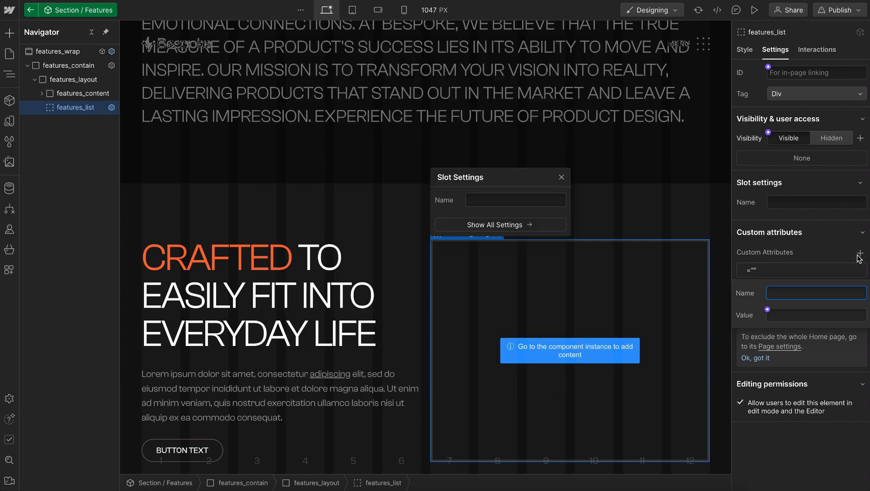
type("role")
key("Tab")
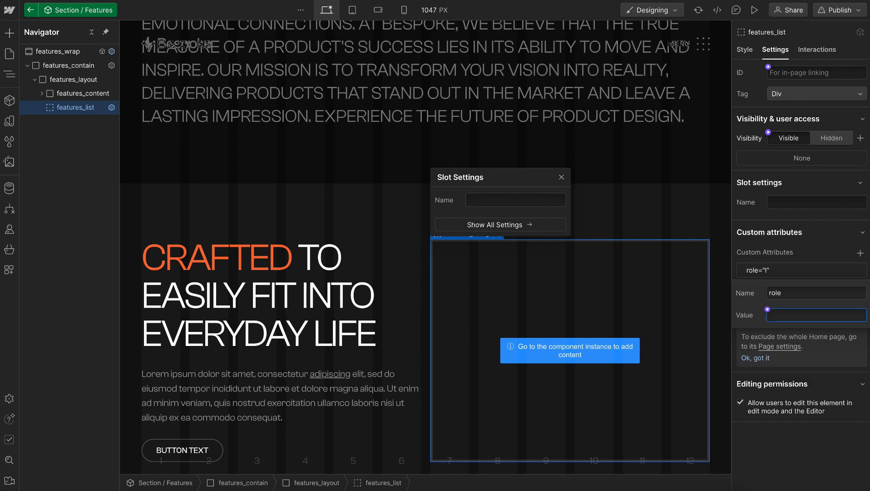
type("listite")
key("BackSpace")
key("BackSpace")
key("BackSpace")
key("BackSpace")
key("BackSpace")
key("BackSpace")
key("Return")
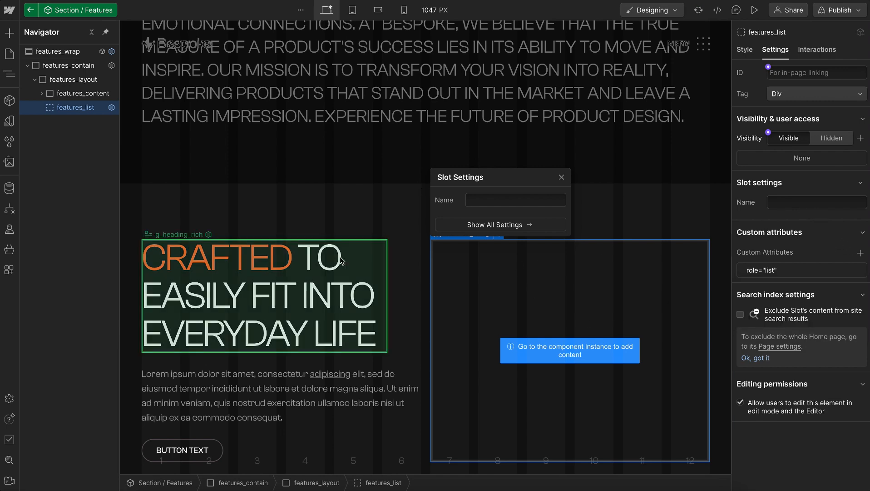
Leave the Section / Features component and select page_main on the Home page as the parent for a new element
left_click(291, 141)
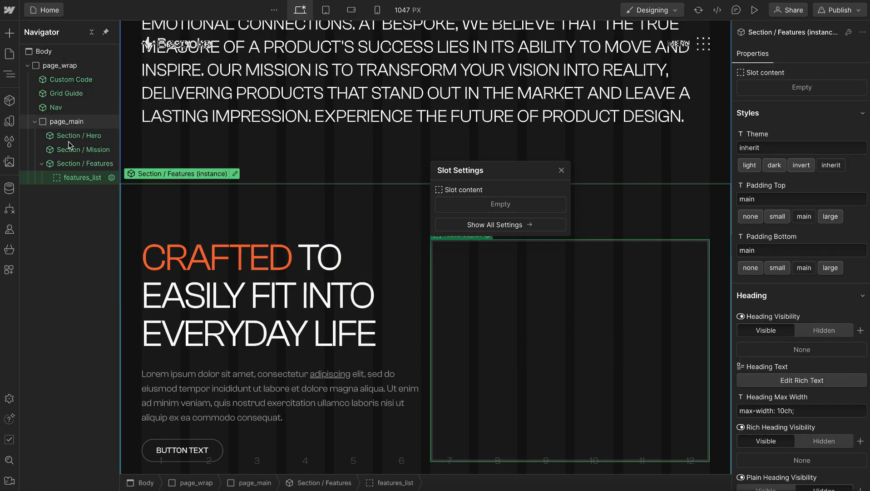
left_click(54, 122)
key("ctrl+k")
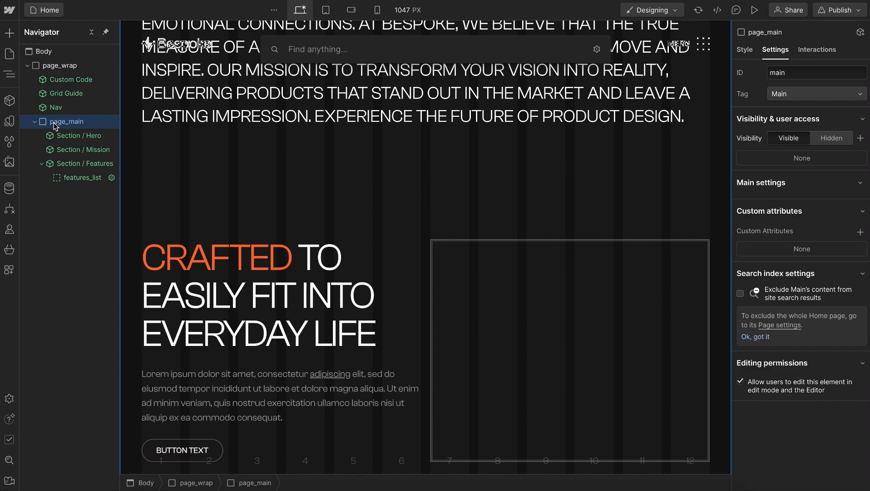
Switch to the Bespoke design in Figma and examine the first feature card's auto layout, padding, corner radius, theme and USER FOCUSED heading style
key("ctrl+Right")
left_click(402, 192)
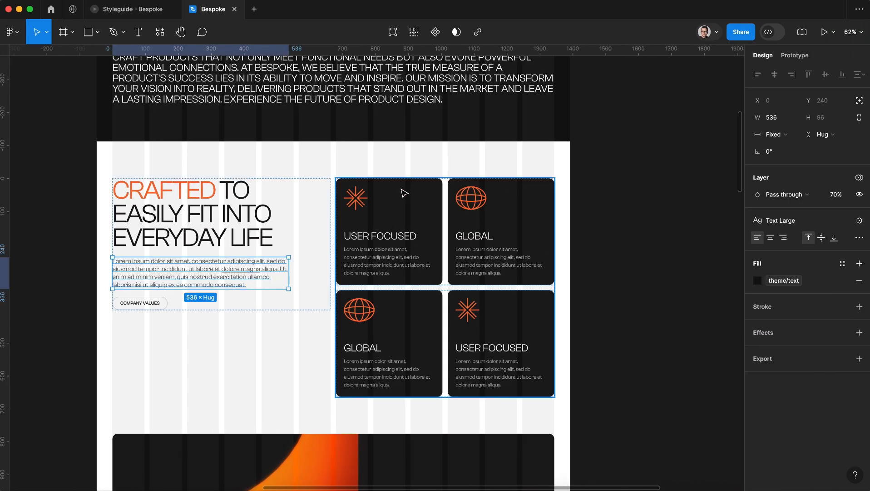
left_click(394, 201)
left_click(415, 223)
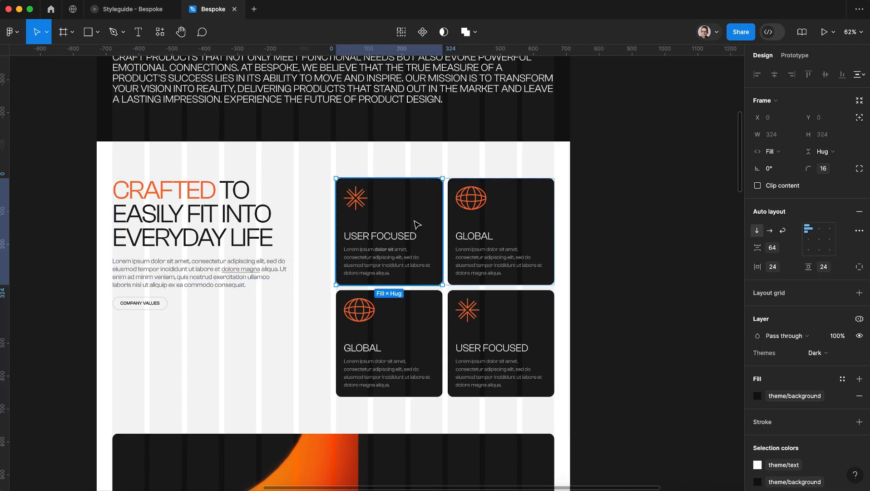
scroll(378, 209, "up", 5)
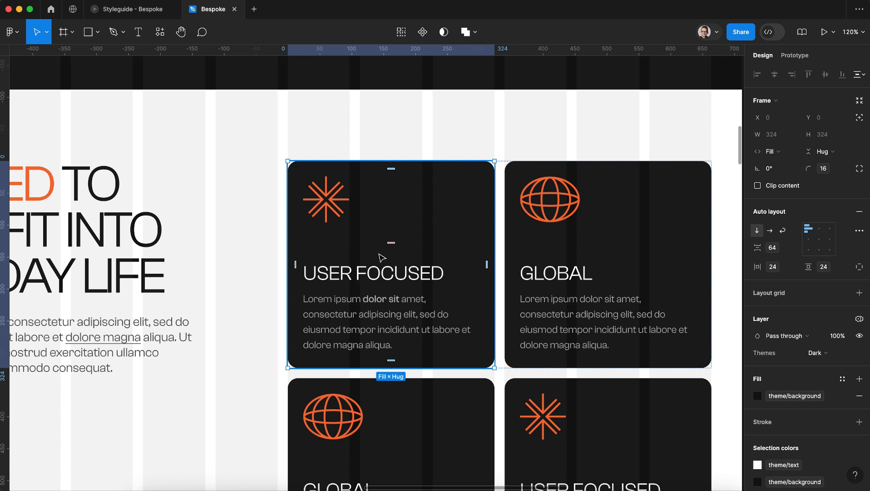
left_click(340, 280)
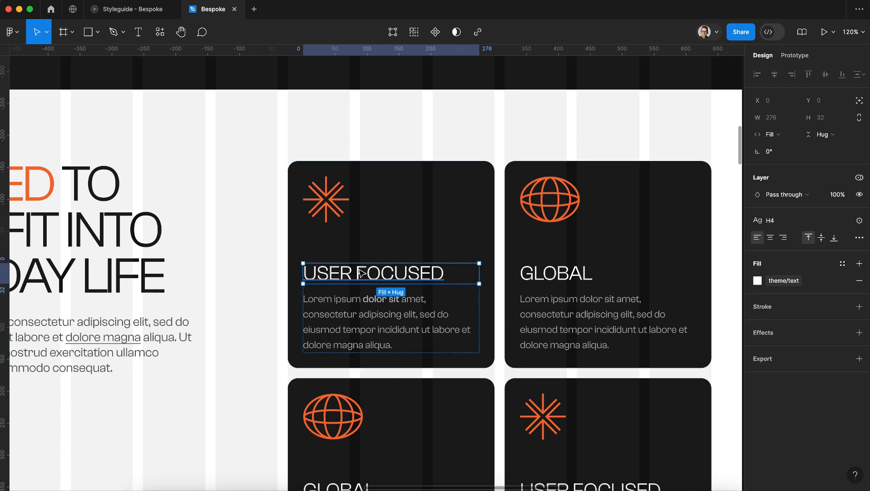
left_click(350, 252)
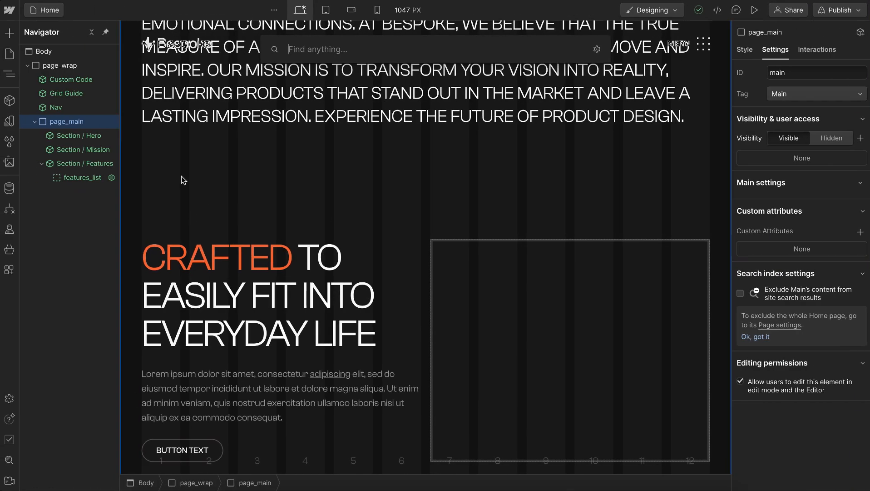
Back in Webflow, insert a Div Block inside page_main and give it the class features_card_wrap
type("div")
key("Return")
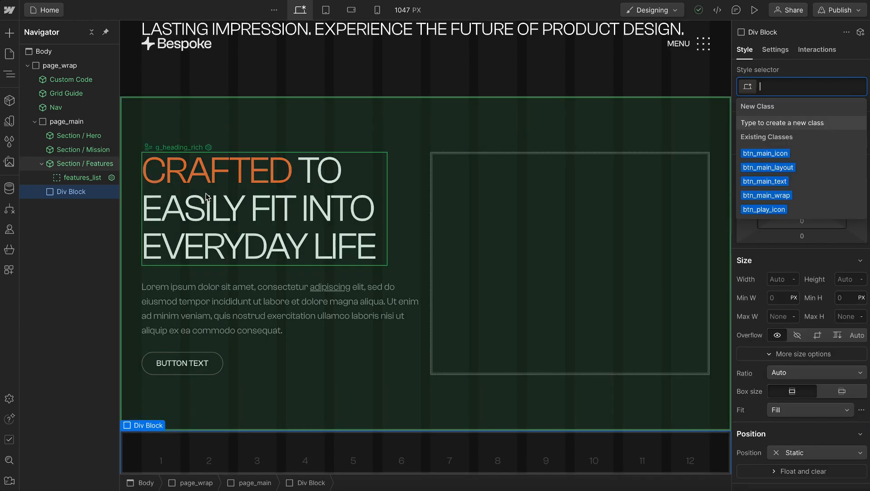
type("features_c")
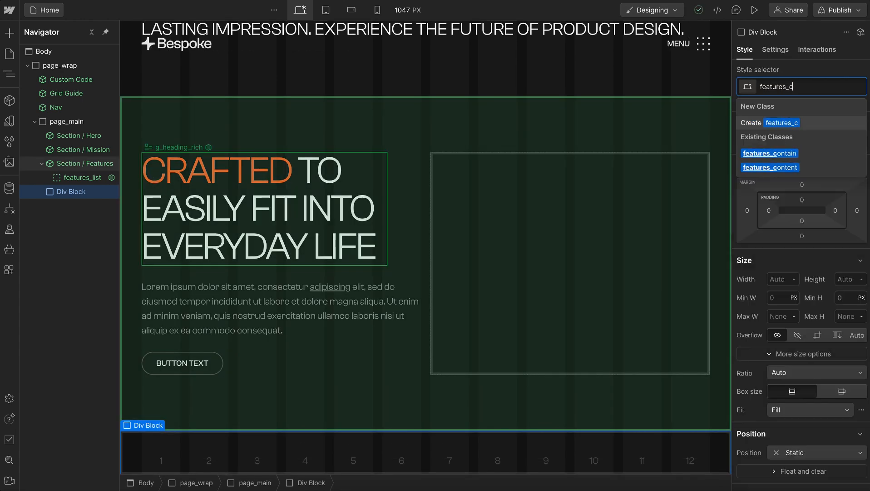
type("ard_wrap")
key("Return")
key("Escape")
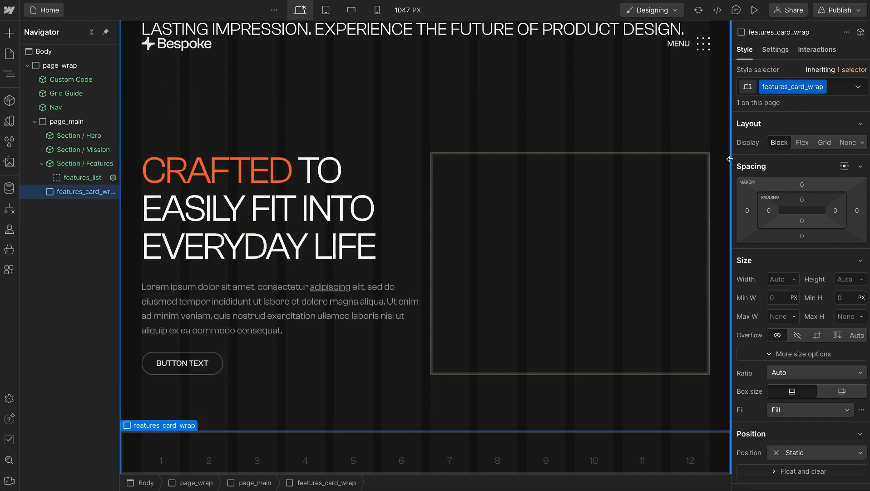
Set the padding of features_card_wrap to the 2rem size variable on all four sides
left_click(803, 200)
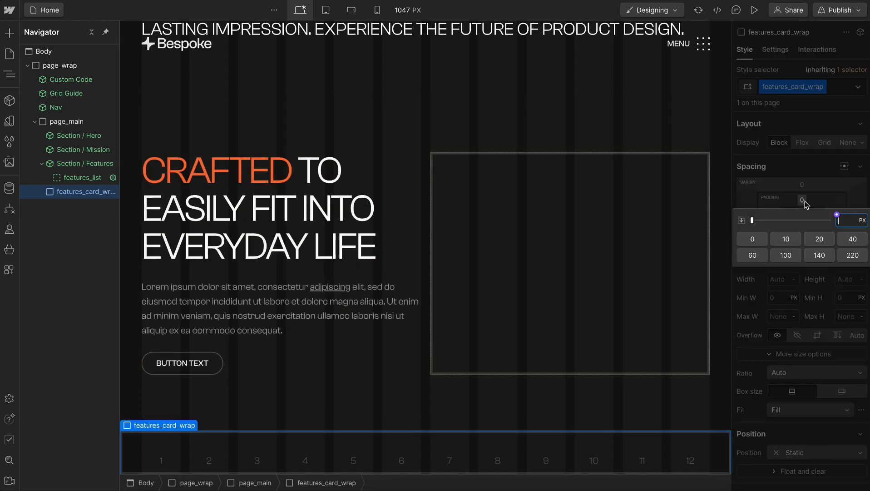
left_click(837, 215)
type("size")
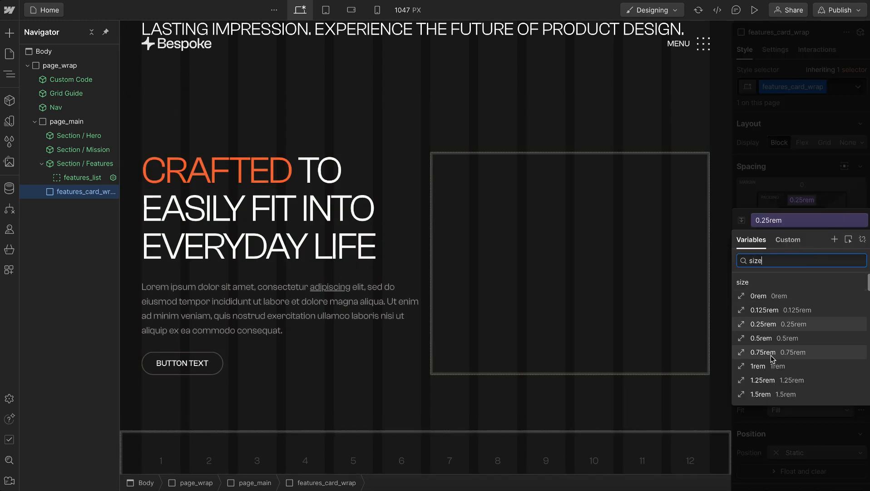
scroll(770, 360, "down", 1)
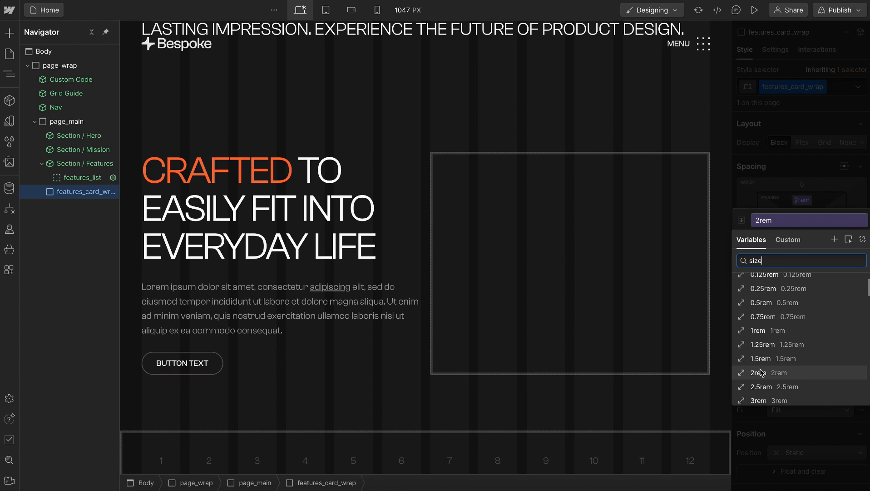
left_click(762, 373)
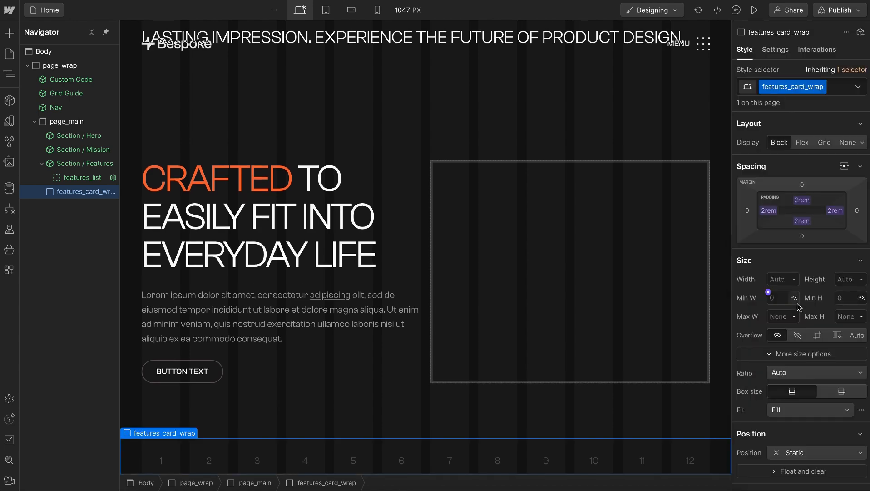
Link the border radius of features_card_wrap to the main radius variable
scroll(797, 304, "down", 3)
scroll(797, 303, "down", 8)
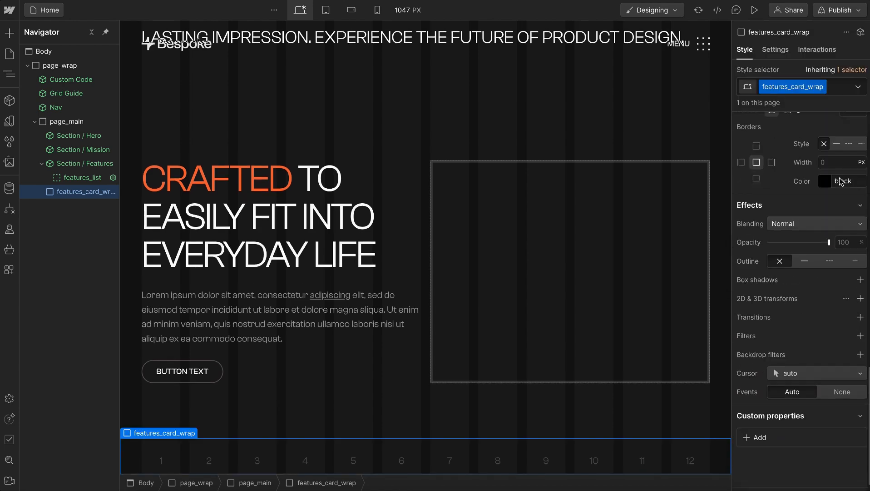
scroll(842, 136, "up", 1)
left_click(841, 151)
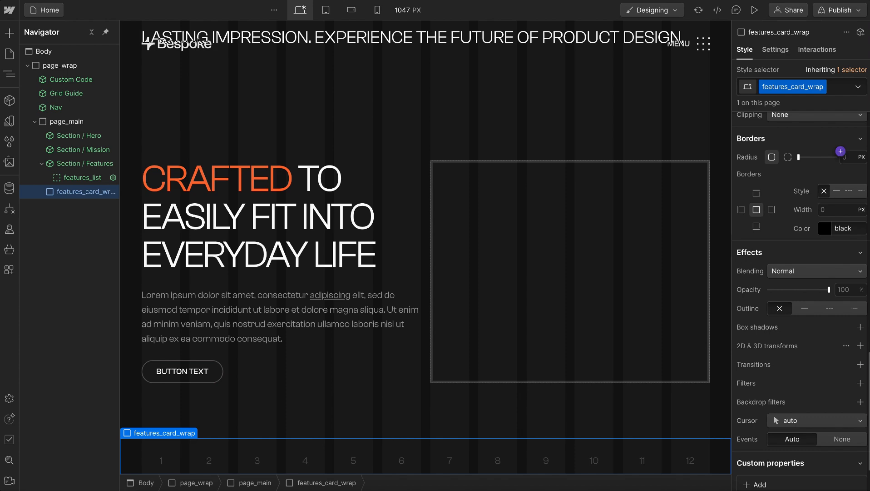
type("radi")
left_click(781, 248)
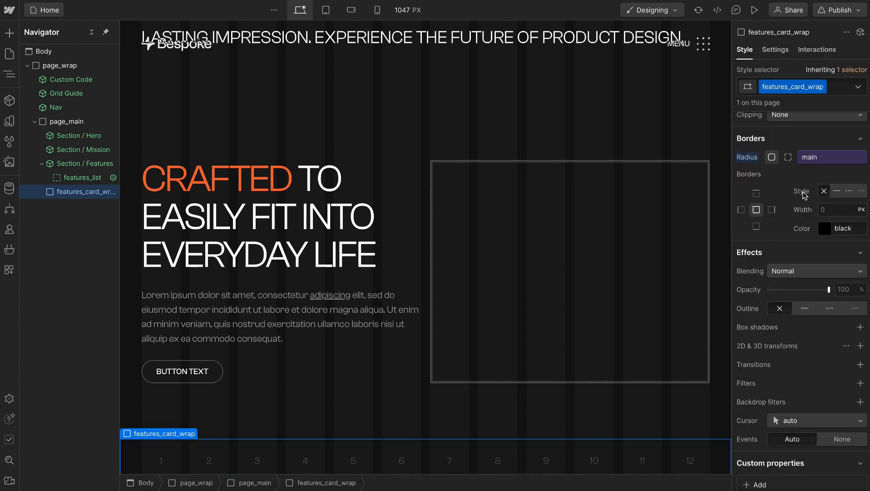
Set the position of features_card_wrap to Relative
scroll(804, 196, "up", 6)
scroll(804, 196, "up", 6)
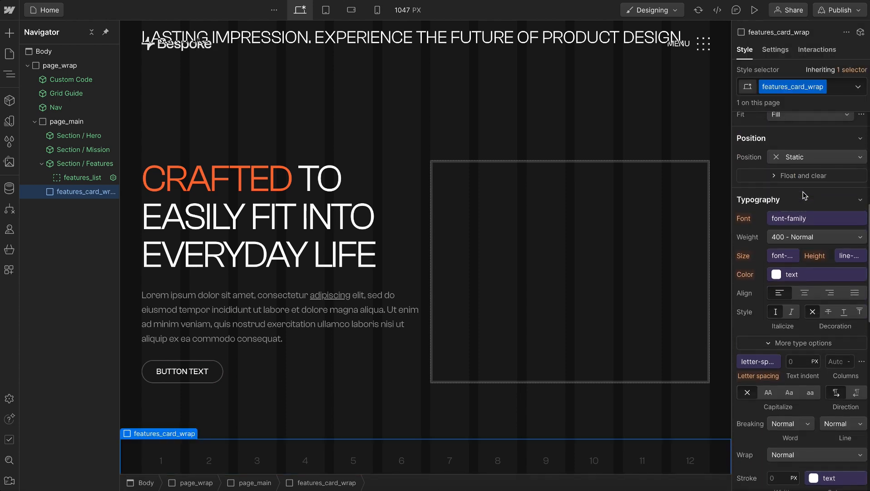
left_click(799, 197)
left_click(799, 210)
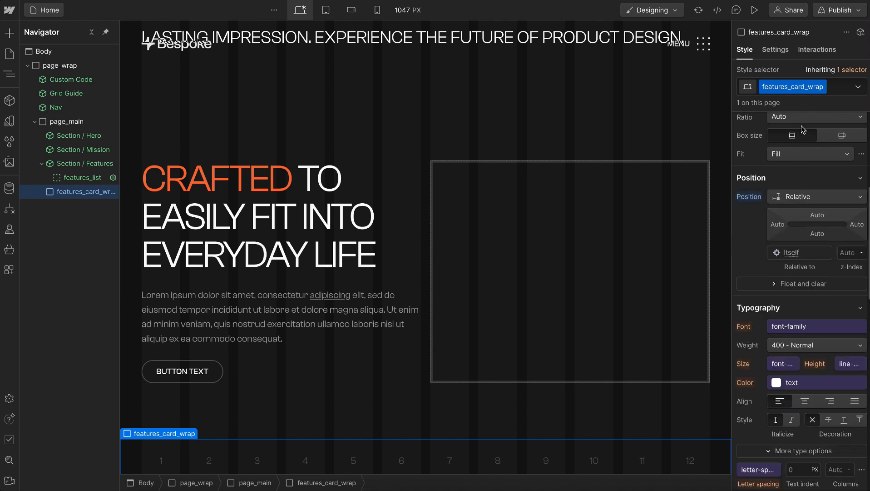
Add a custom attribute named data-theme with the value invert to features_card_wrap
scroll(799, 199, "up", 6)
left_click(775, 50)
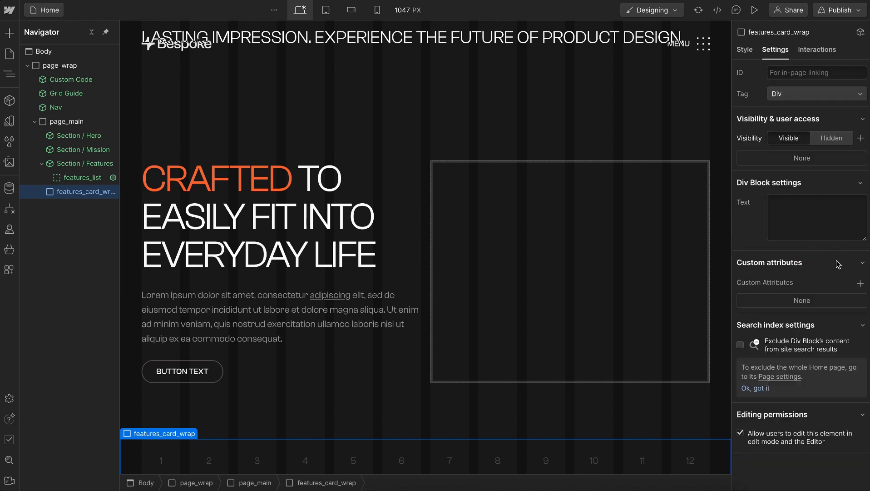
left_click(860, 283)
type("data-")
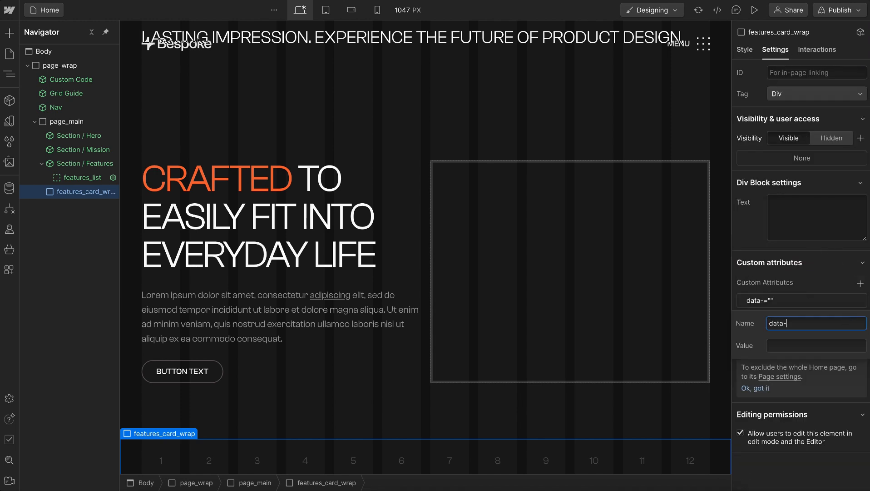
type("theme")
key("Tab")
type("inver")
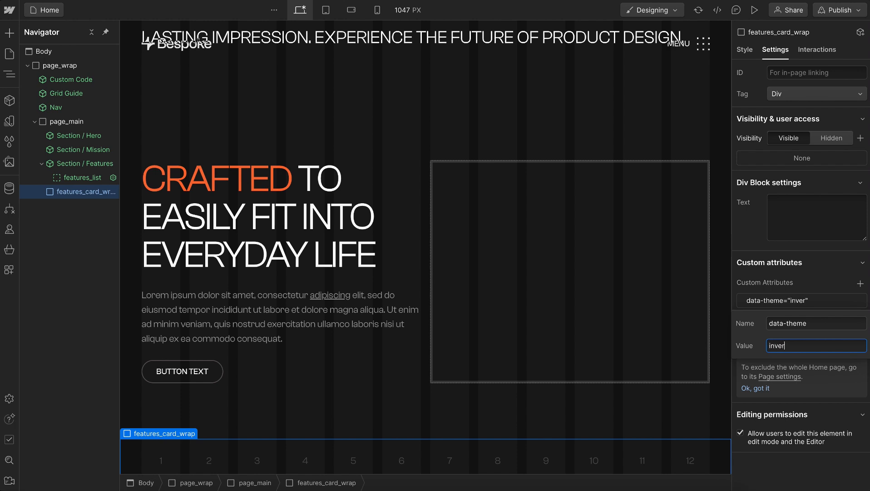
type("t")
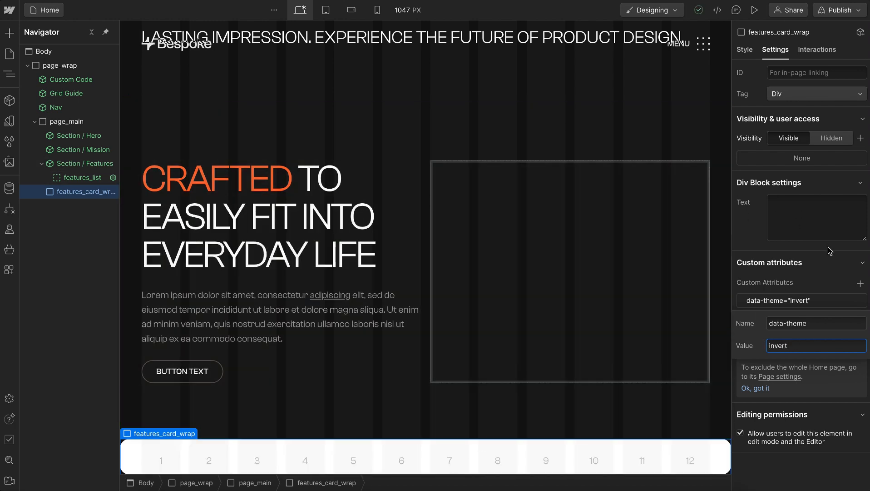
left_click(829, 248)
Add a second custom attribute named role with the value listitem to features_card_wrap
left_click(862, 286)
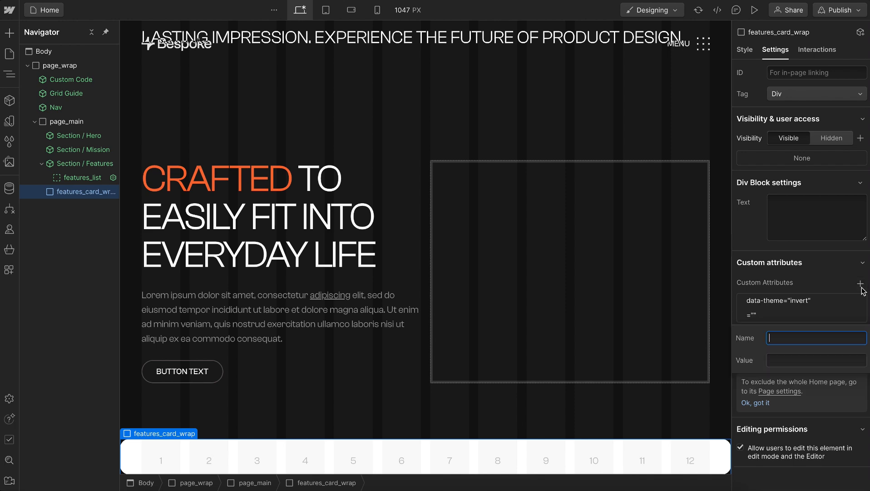
type("role")
key("Tab")
type("l")
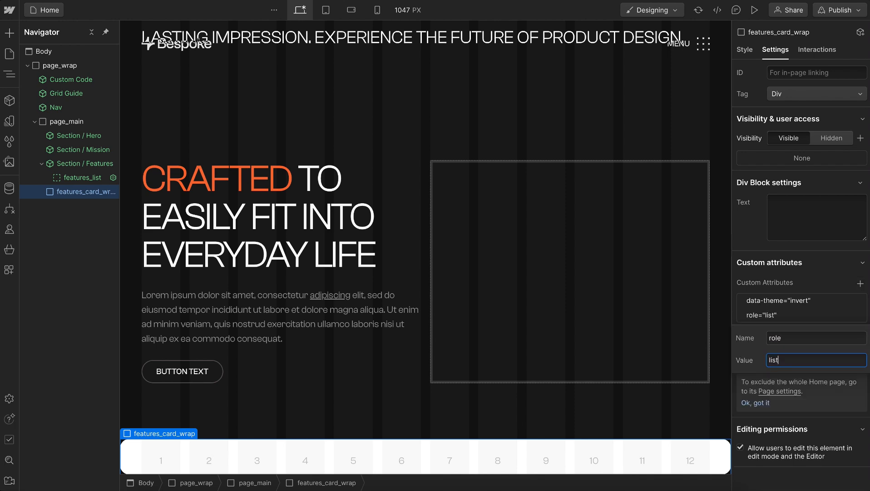
left_click(829, 264)
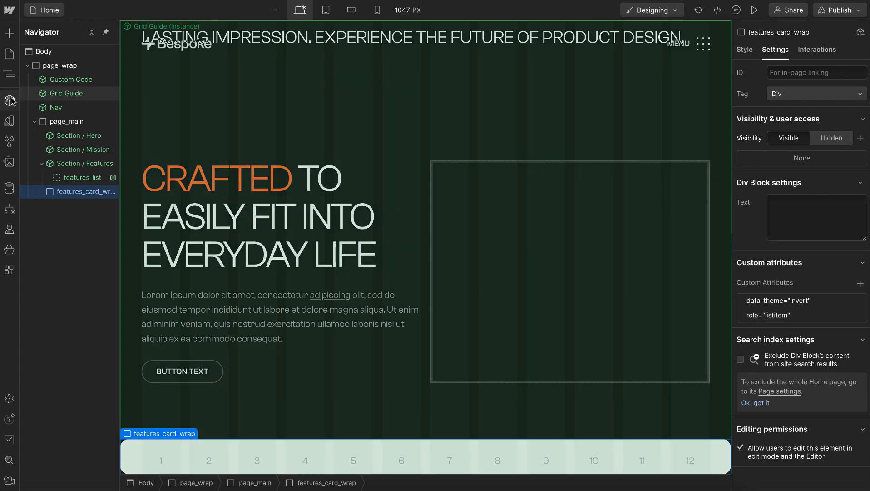
Create a component named Features / Card from features_card_wrap
left_click(9, 100)
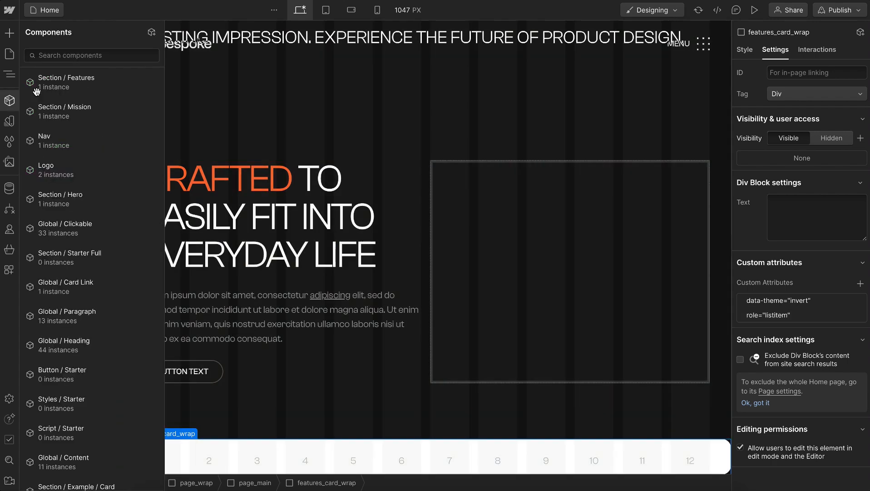
left_click(151, 30)
type("Features / Card")
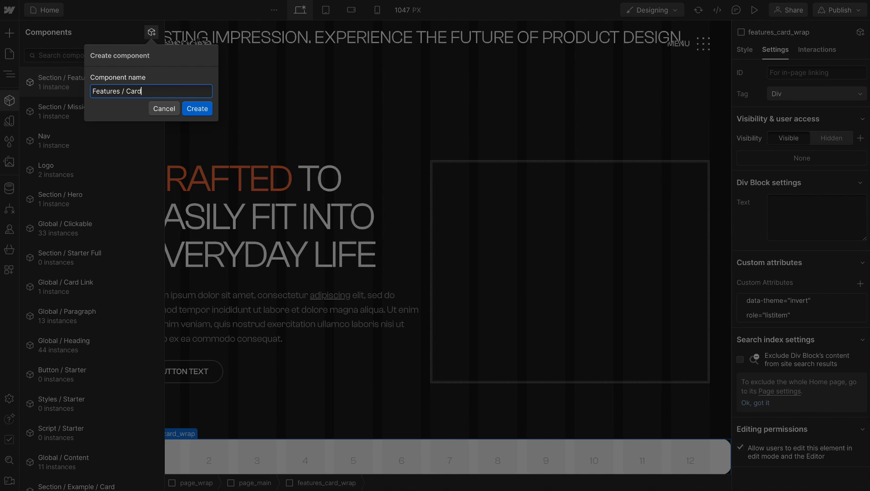
key("Return")
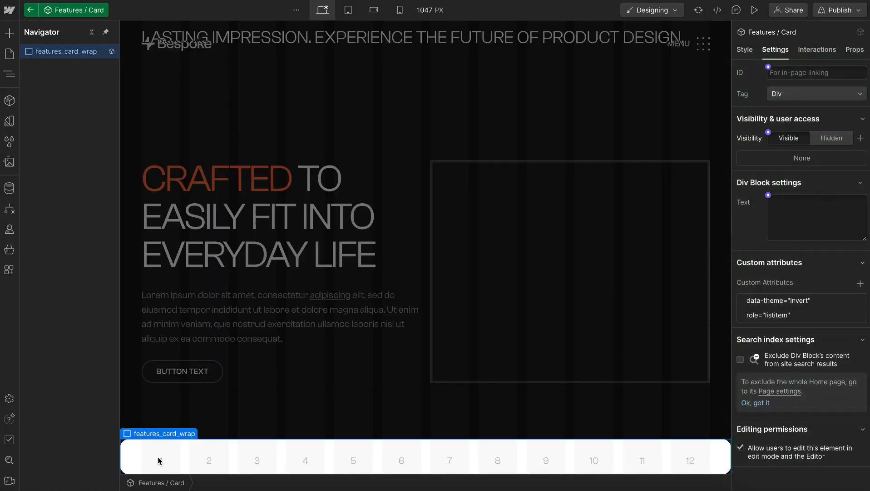
Insert a Slot element inside features_card_wrap and give it the class features_card_icon
key("ctrl+e")
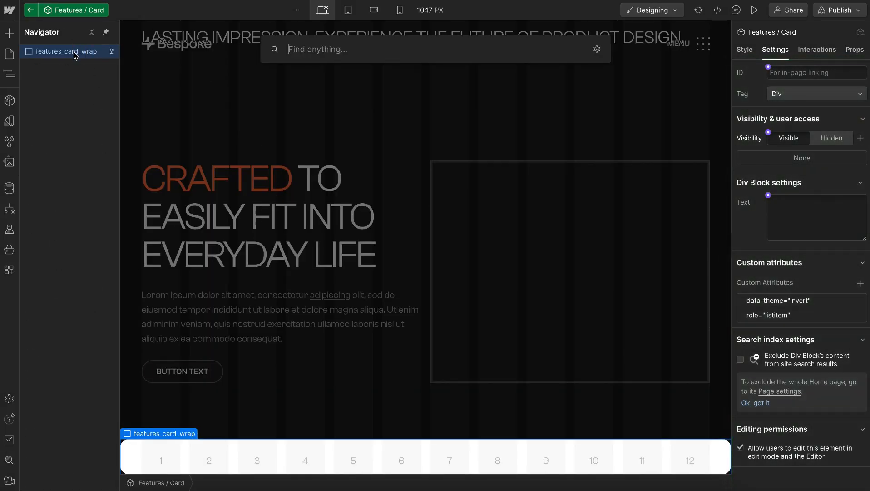
type("slot")
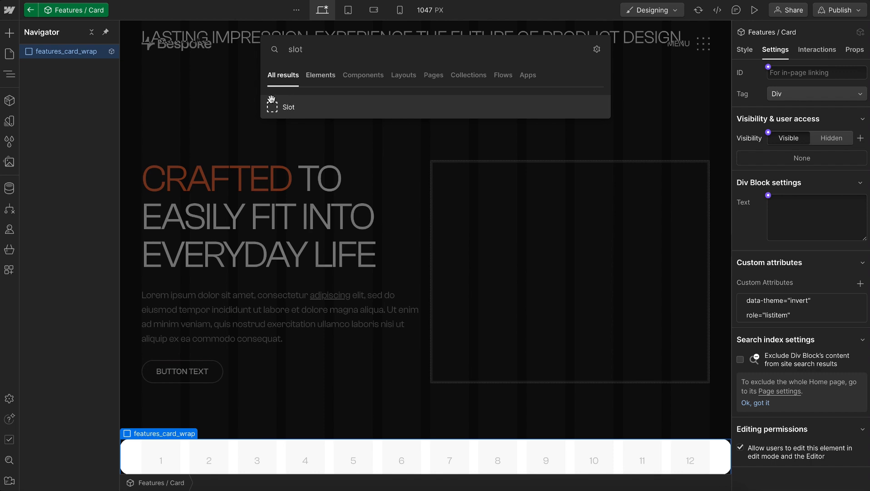
key("Return")
key("ctrl+Return")
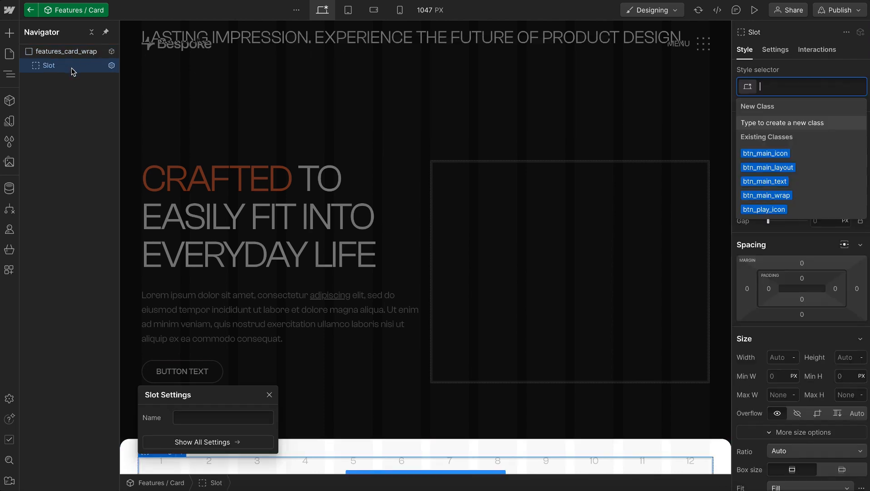
type("features_card_icon")
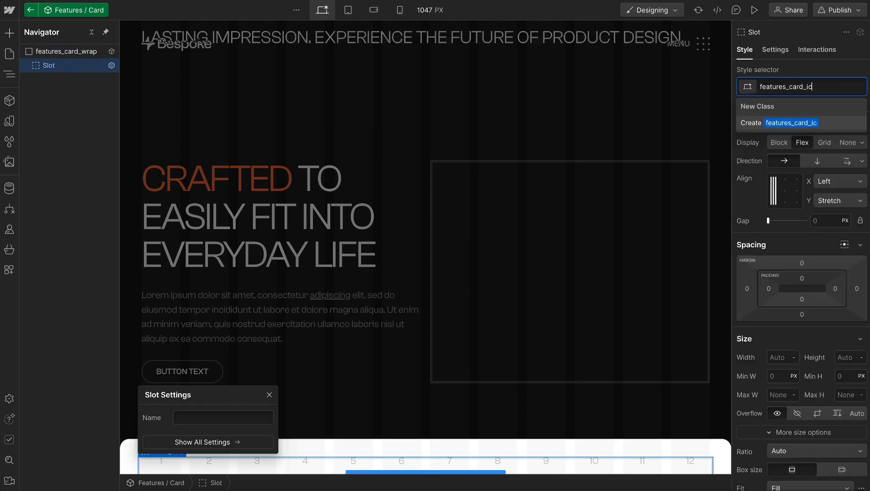
key("Return")
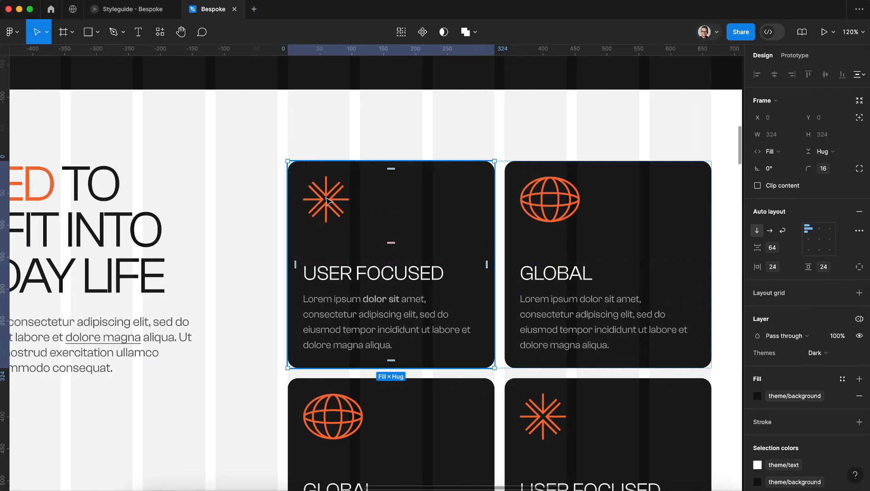
double_click(327, 200)
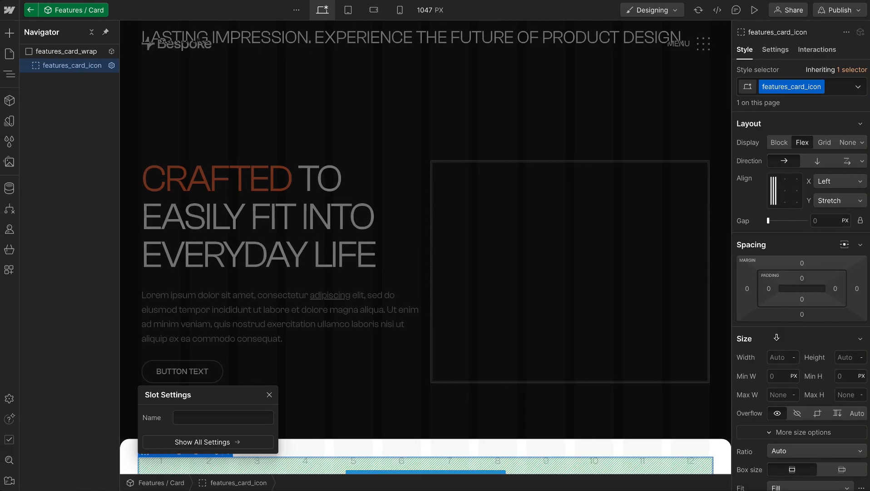
Set the width and height of features_card_icon to 4.5 rem each
left_click(704, 354)
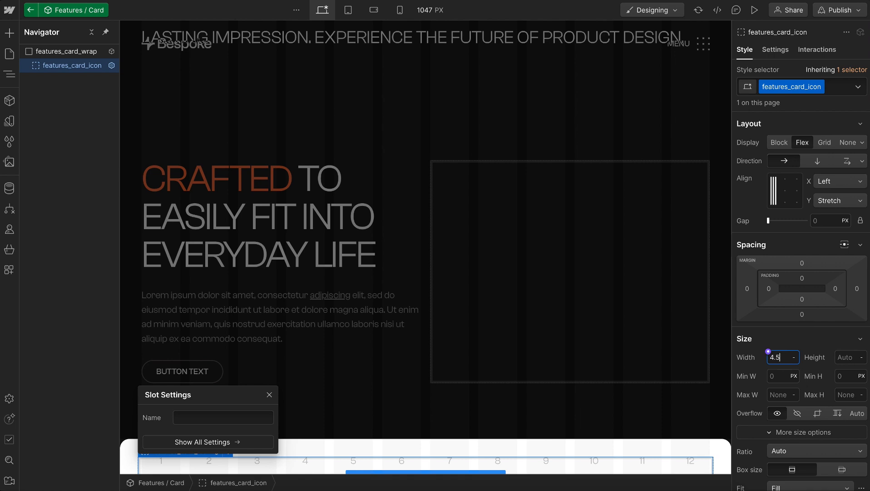
type("4.5")
left_click(852, 358)
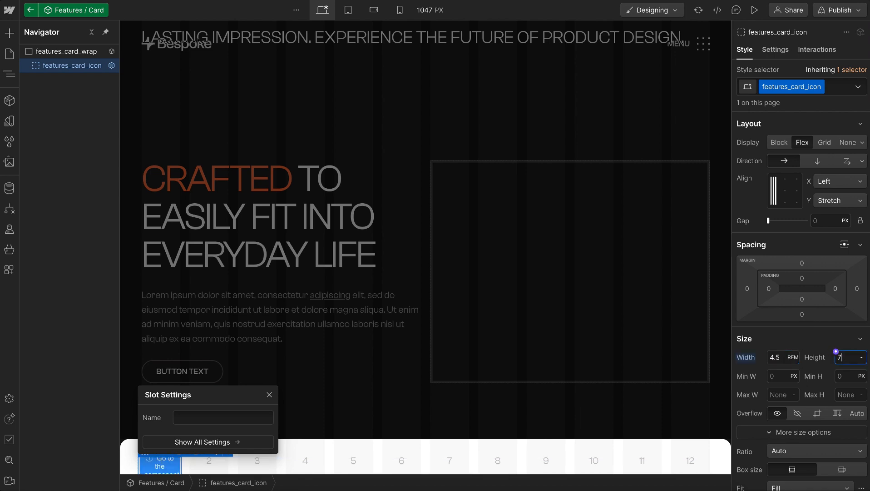
type("4.5")
key("Return")
Add the global combo class u-vflex-center-center to the features_card_icon slot
scroll(821, 370, "down", 2)
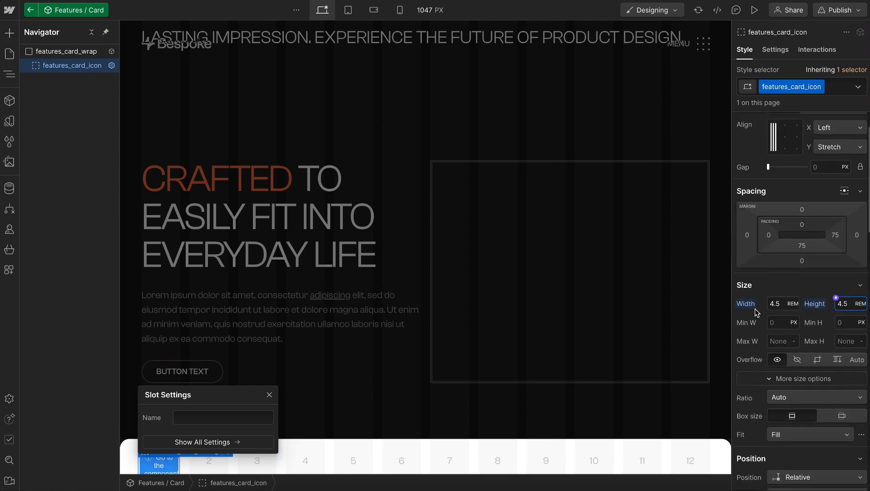
scroll(820, 209, "up", 2)
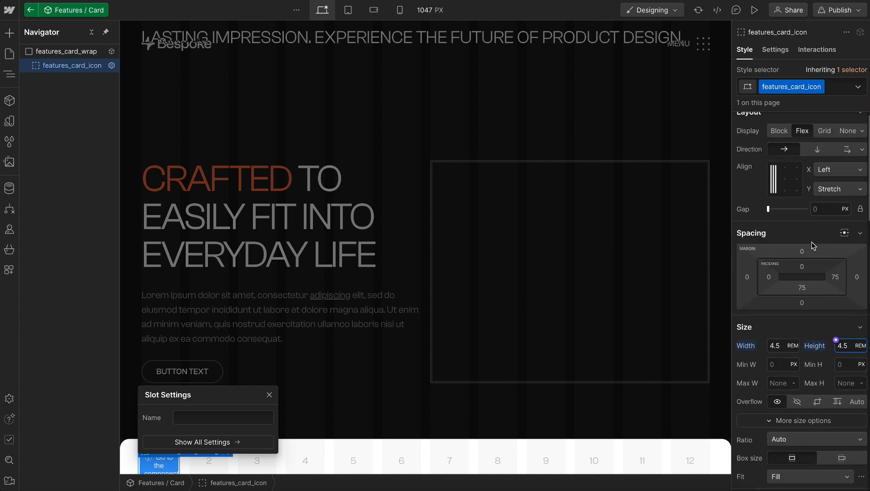
left_click(841, 87)
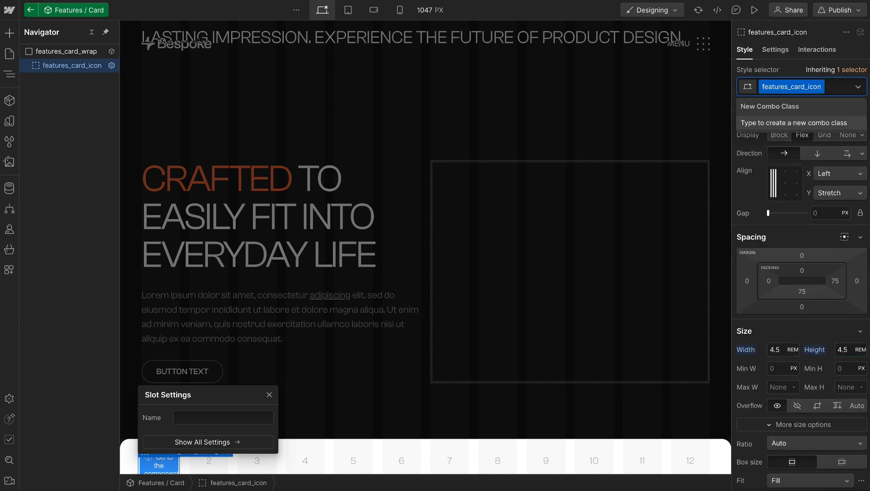
type("v-c-c")
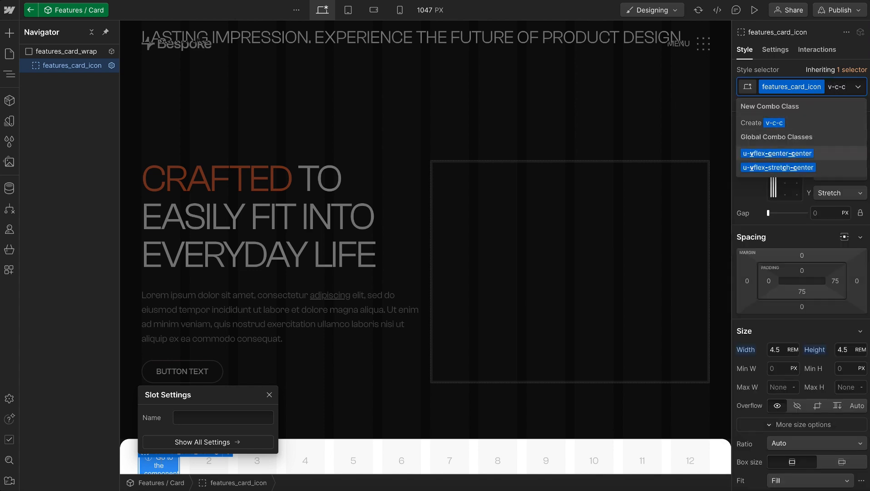
key("Return")
key("Escape")
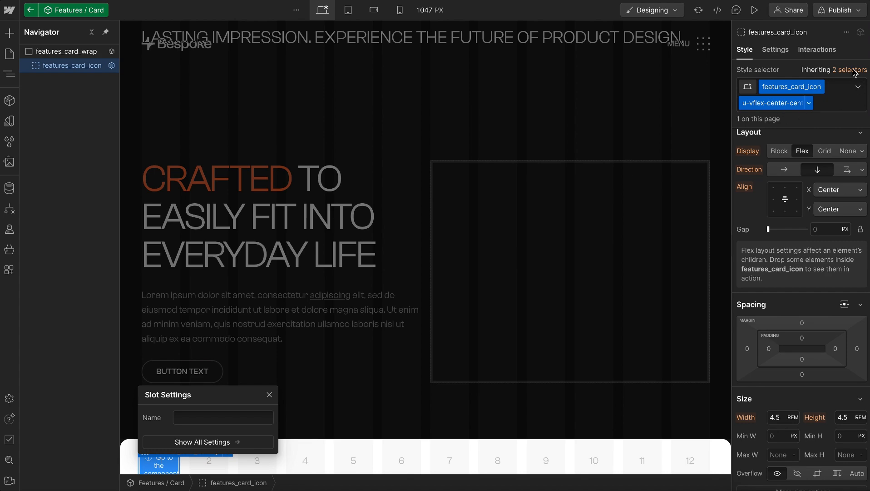
Set the text color of the base features_card_icon class to the brand variable, then return to the full class stack
scroll(803, 280, "down", 15)
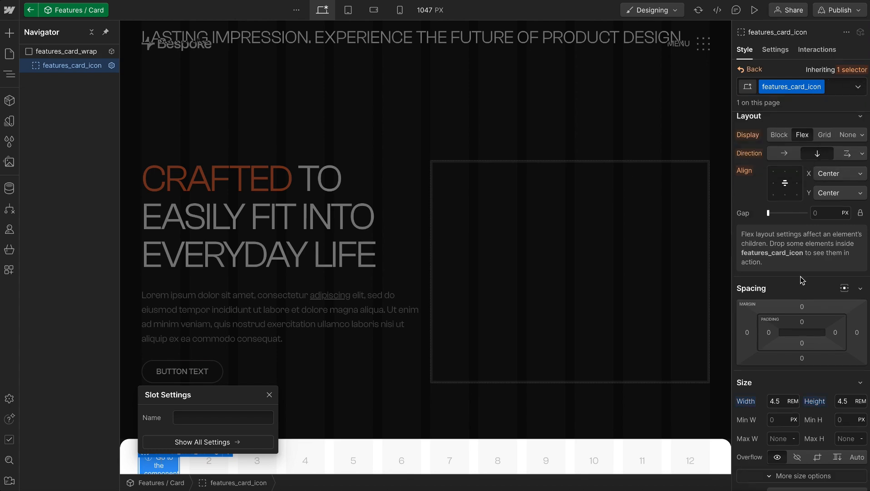
scroll(802, 280, "down", 1)
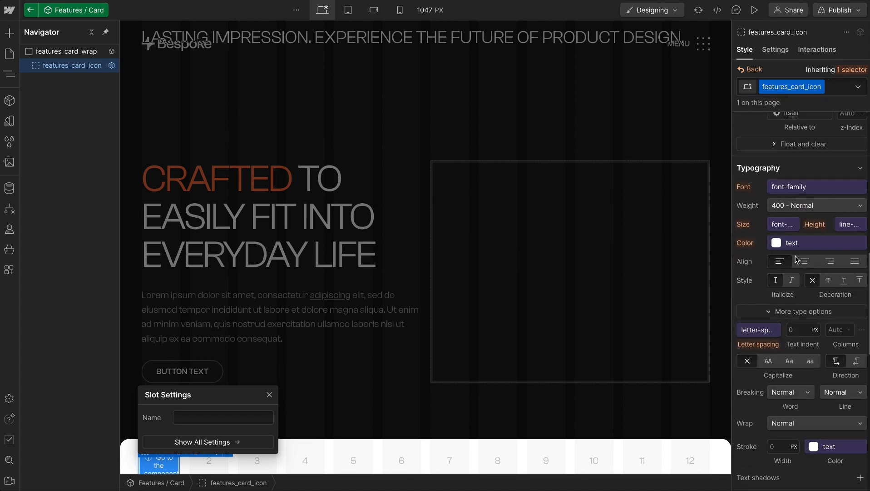
left_click(795, 245)
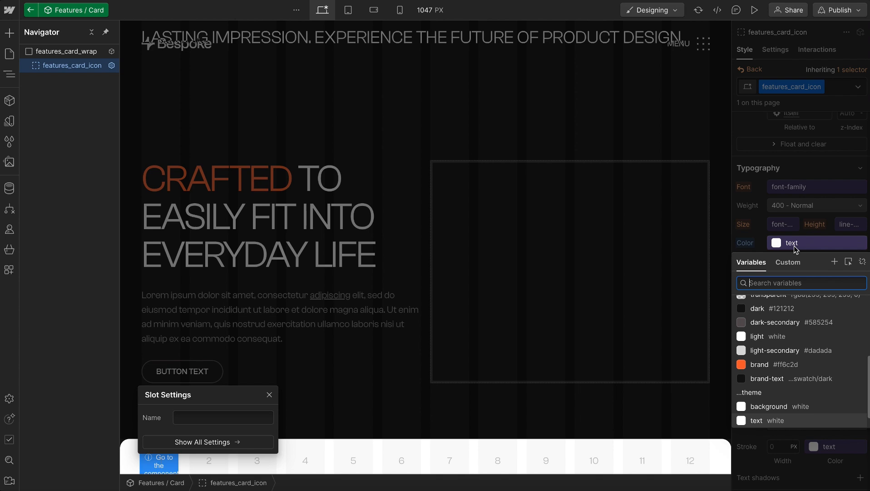
left_click(761, 367)
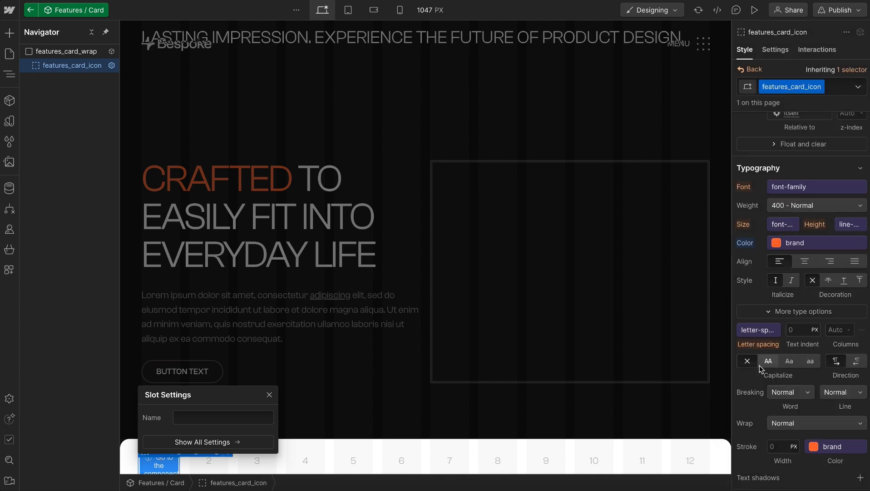
left_click(749, 69)
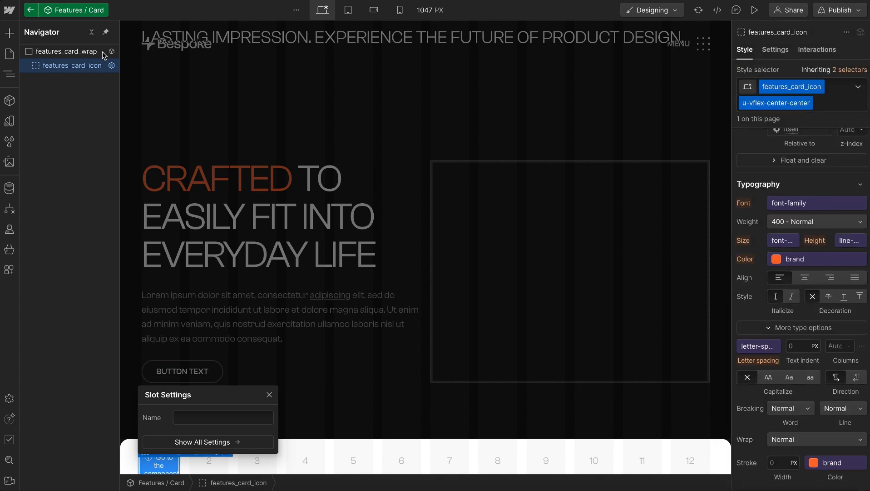
Insert a Div Block inside features_card_wrap and give it the class features_card_content
left_click(57, 54)
key("ctrl+k")
type("div")
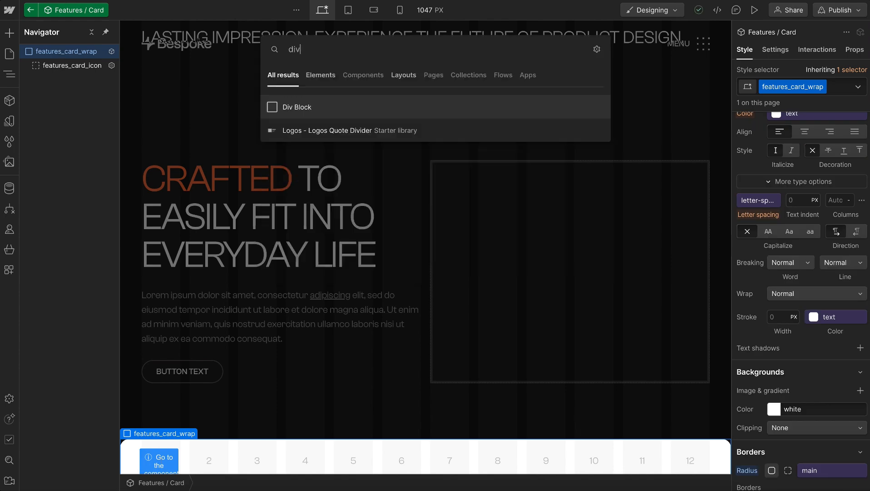
key("Return")
key("ctrl+Return")
type("features_card_")
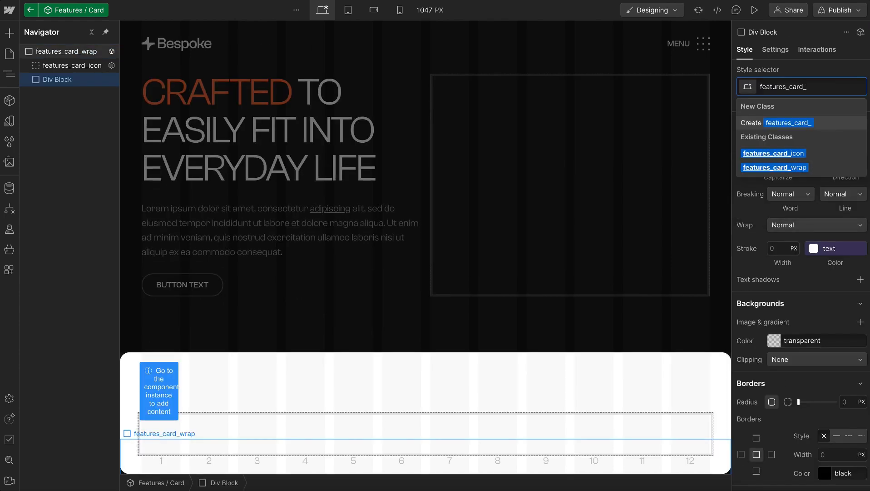
type("content")
key("Return")
key("Escape")
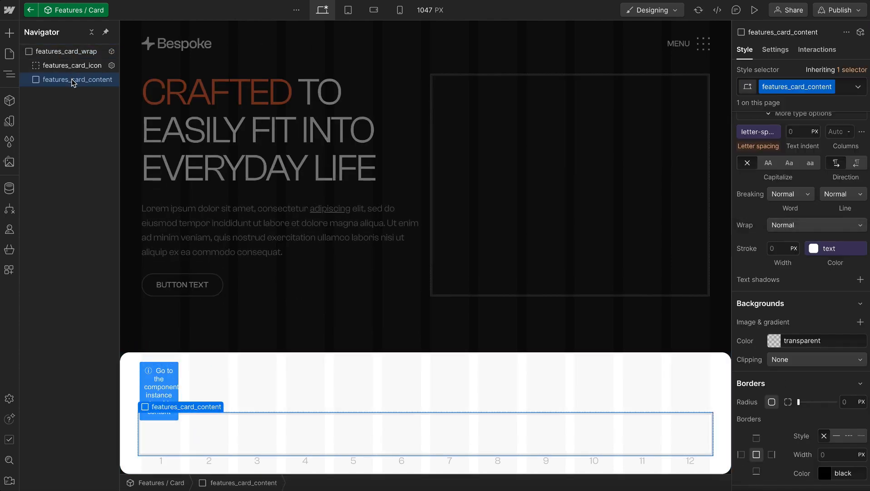
Insert a Text Link inside features_card_content
key("ctrl+k")
type("text")
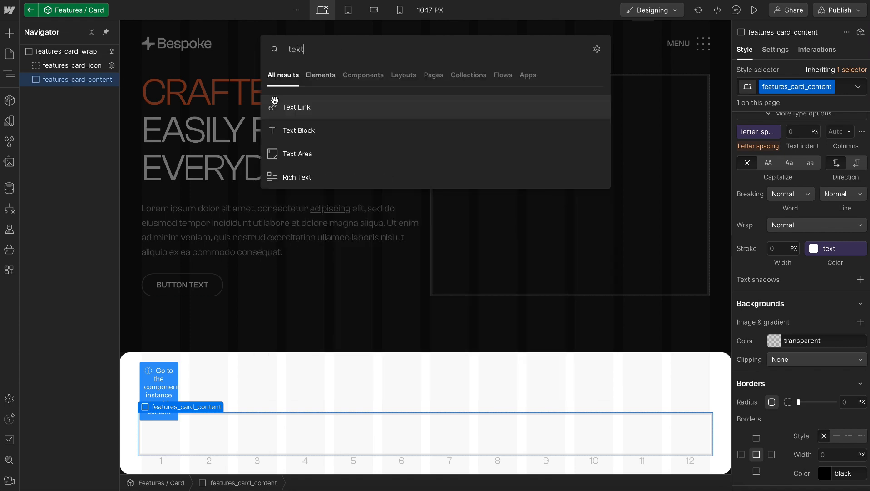
key("Return")
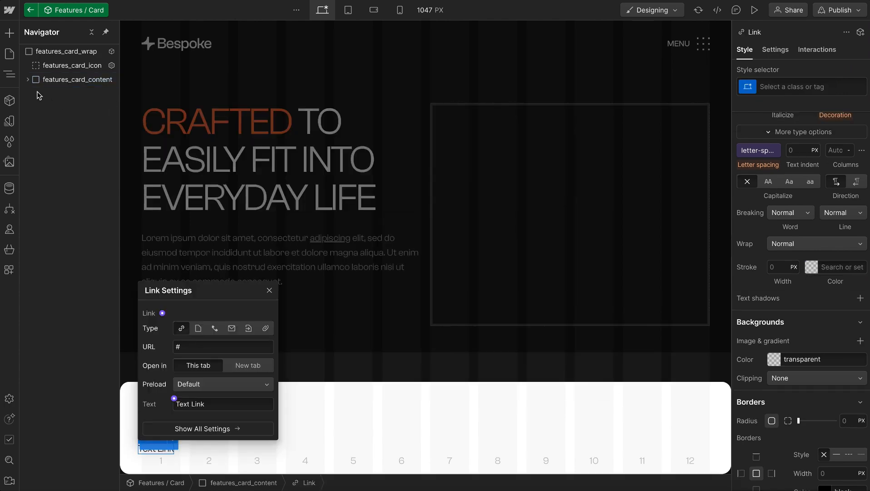
left_click(76, 93)
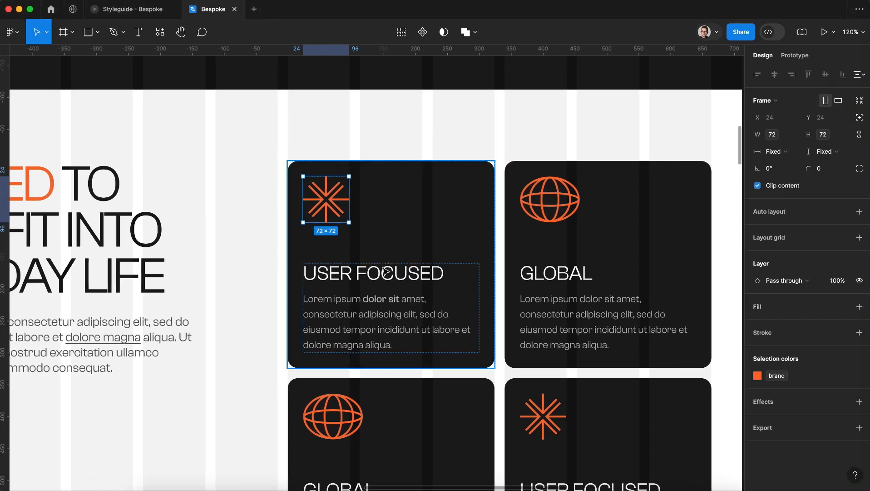
Copy the first card's title from the Figma design and set the link's text in Webflow to User focused
left_click(351, 272)
double_click(352, 272)
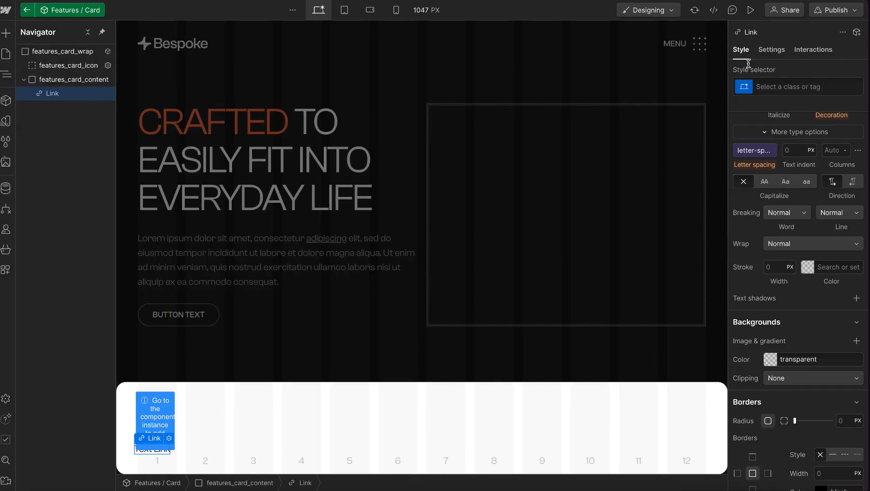
left_click(775, 49)
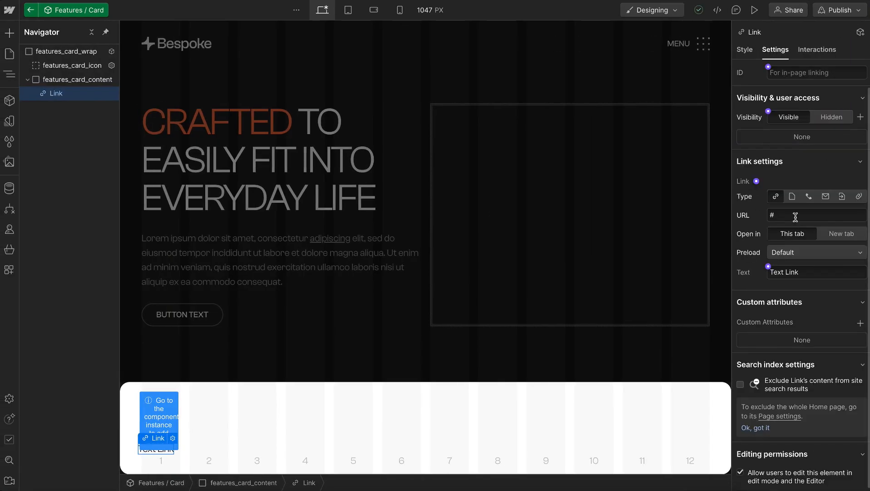
triple_click(807, 267)
type("User focused")
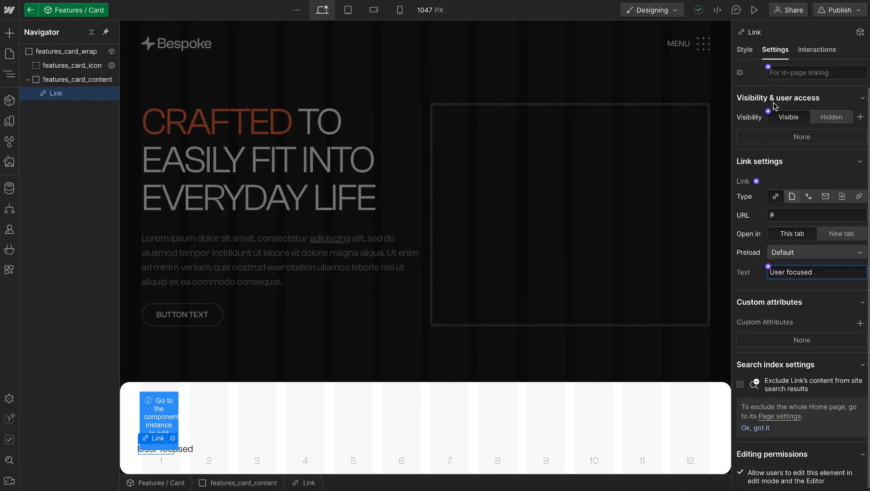
Give the text link the class features_card_title
left_click(745, 50)
key("ctrl+Return")
type("features_card_")
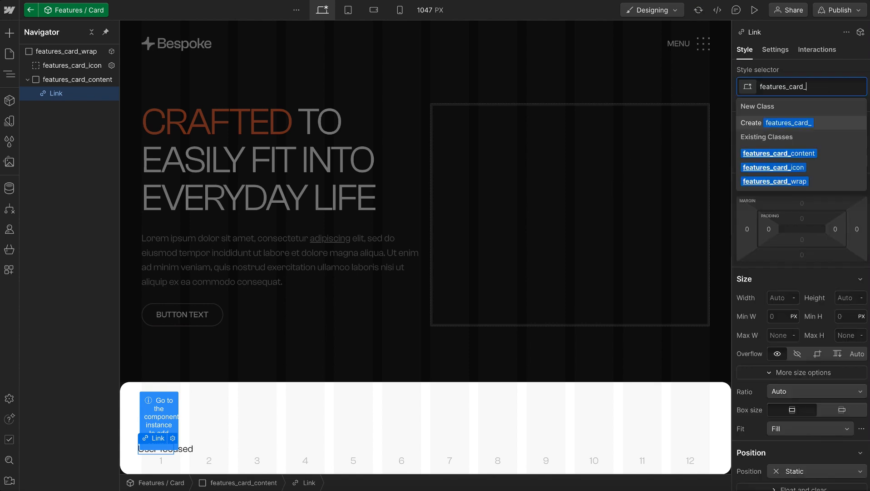
type("titl")
type("e")
key("Return")
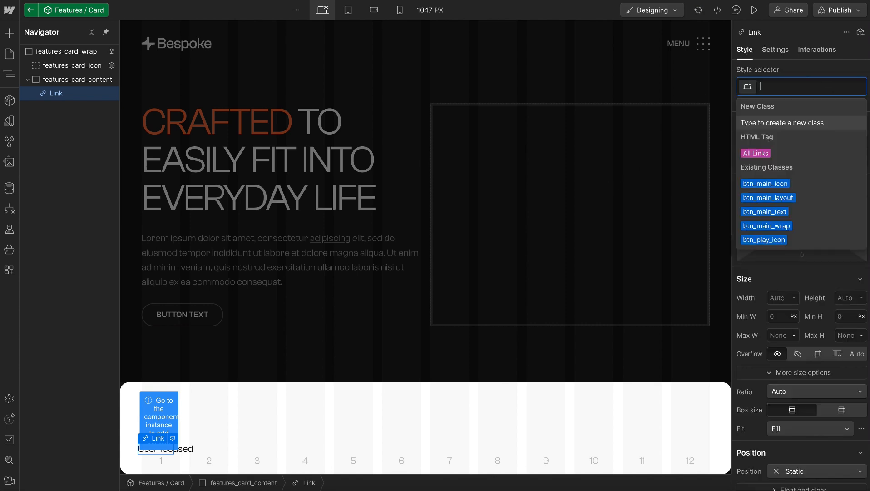
key("Escape")
Add the global combo class u-text-h4 to features_card_title and close the Audits view
key("u")
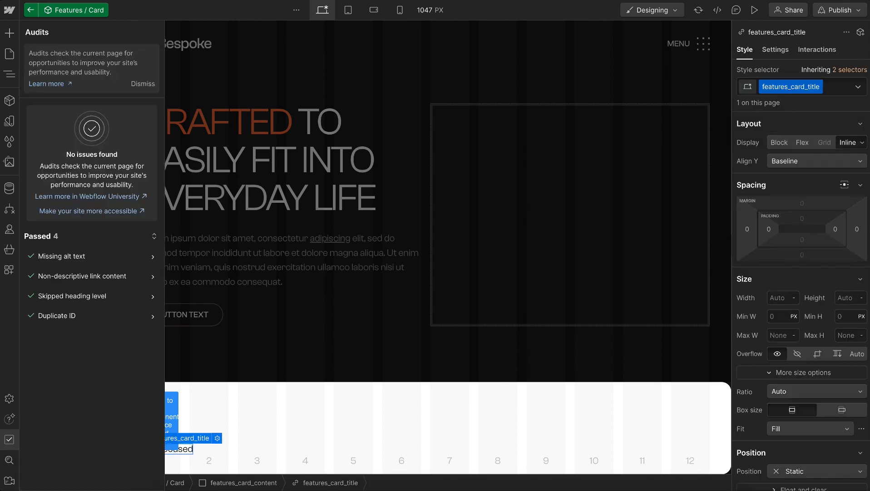
left_click(836, 85)
type("u-text-")
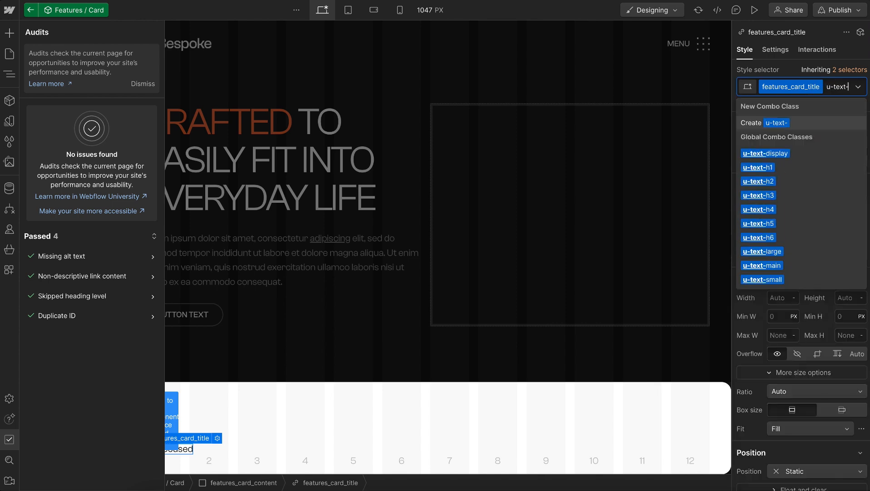
left_click(768, 209)
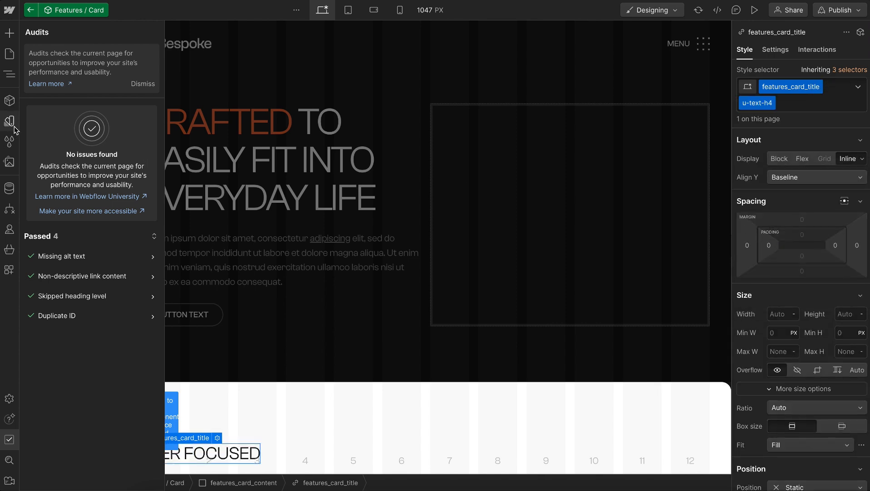
left_click(9, 438)
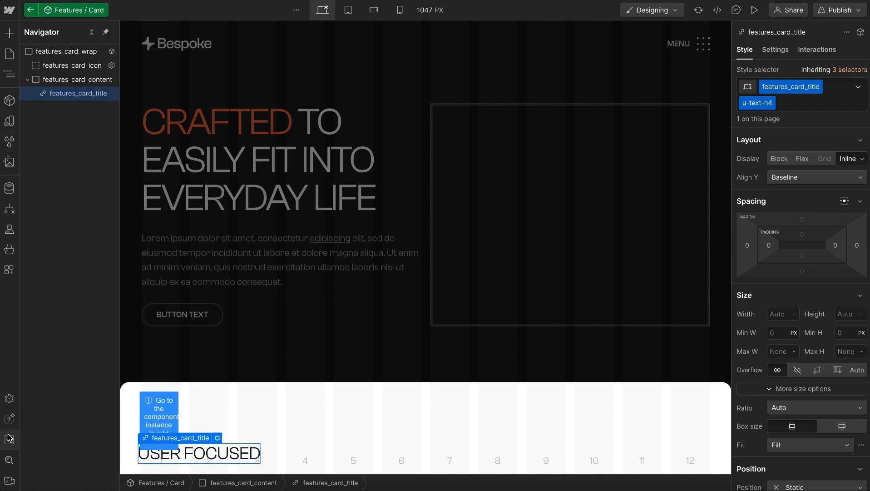
left_click(65, 85)
key("ctrl+e")
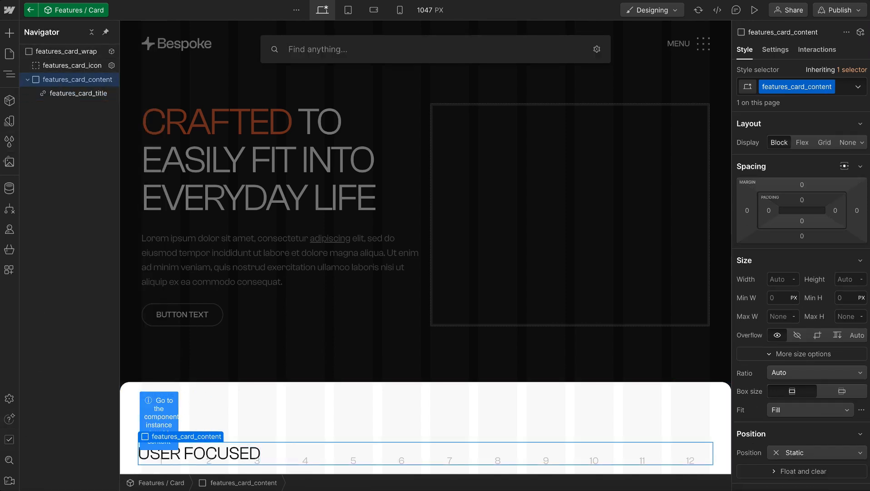
type("glbo")
key("BackSpace")
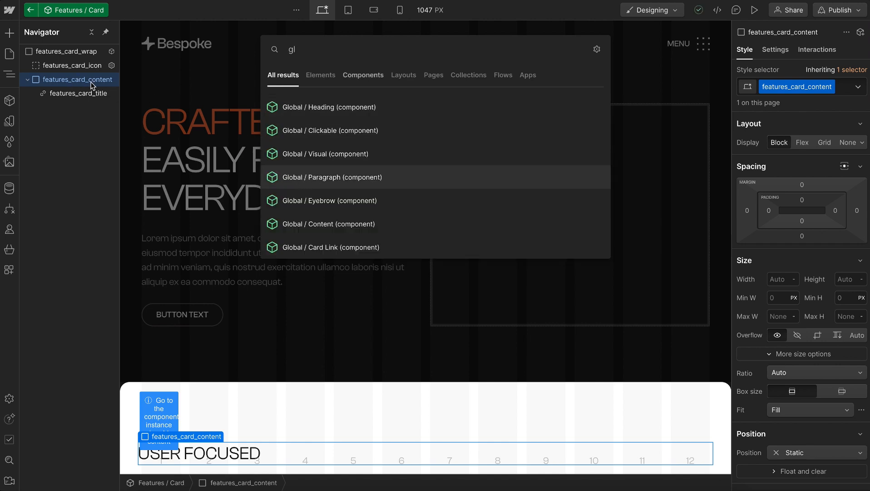
key("Escape")
Insert a Paragraph inside features_card_content below the title and give it the class features_card_text
key("ctrl+e")
type("para")
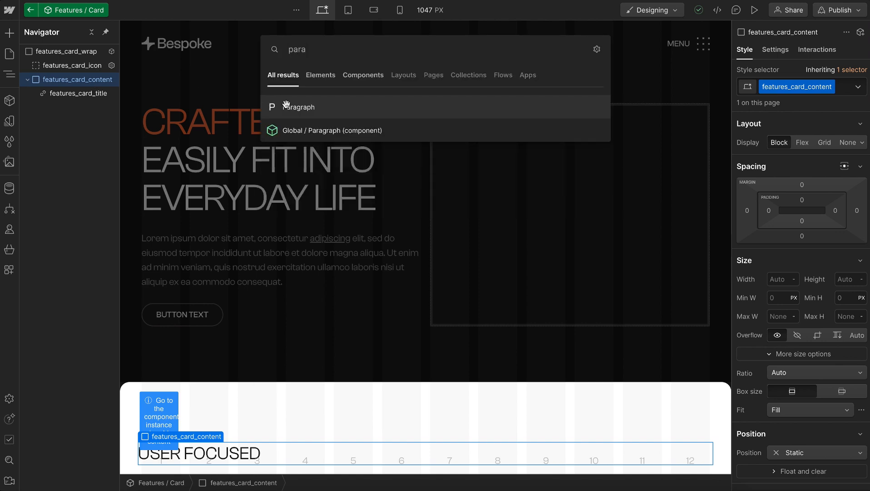
left_click(286, 105)
key("ctrl+Return")
type("features_card_")
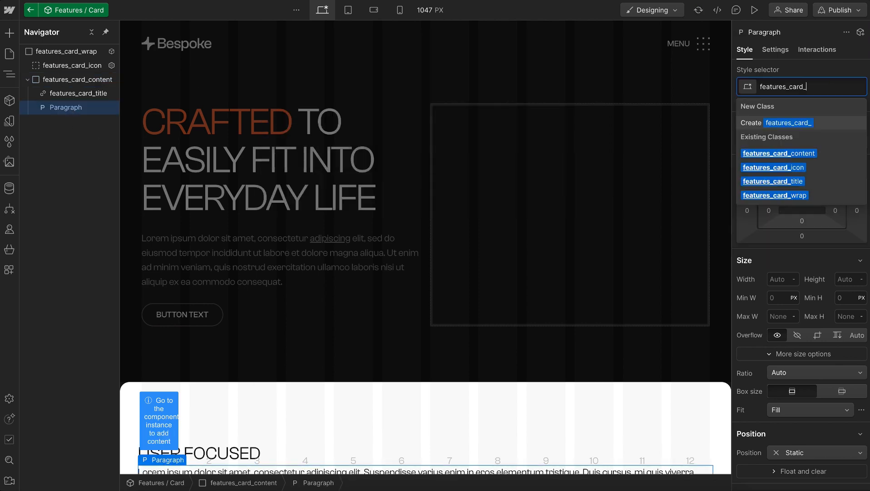
type("para")
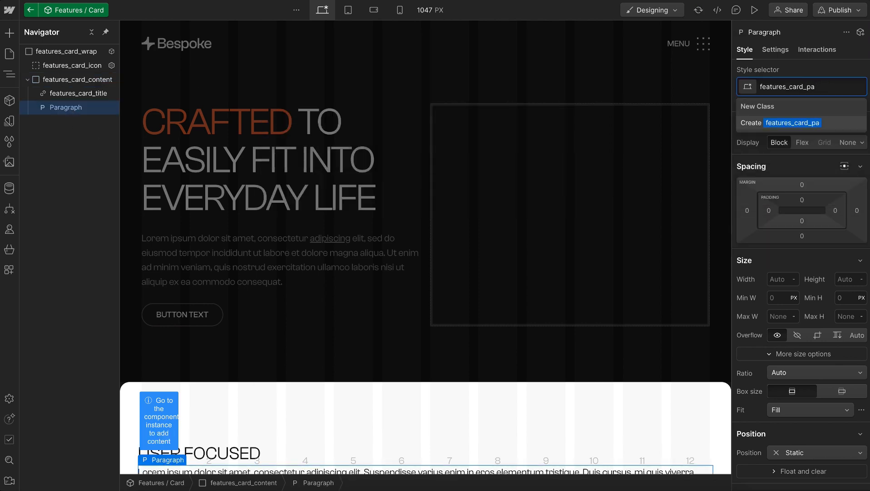
key("BackSpace")
key("BackSpace")
type("text")
key("Return")
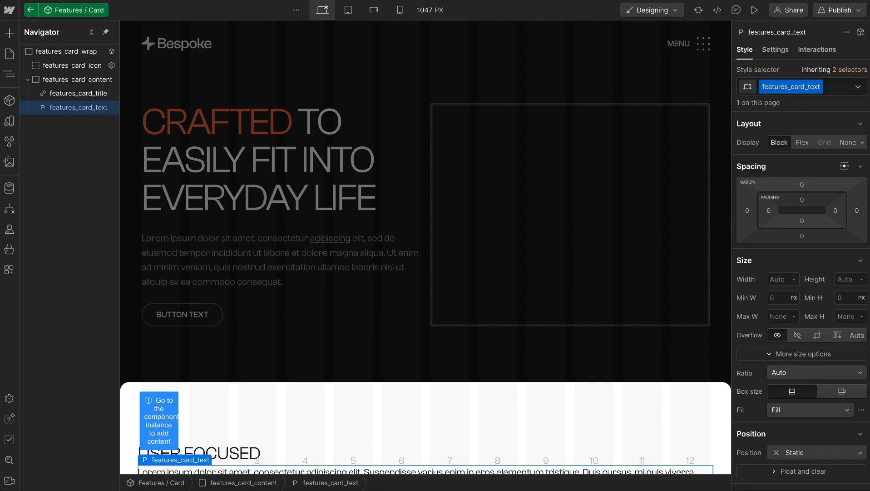
Add the global combo class u-color-faded to features_card_text
key("ctrl+Return")
type("u-color")
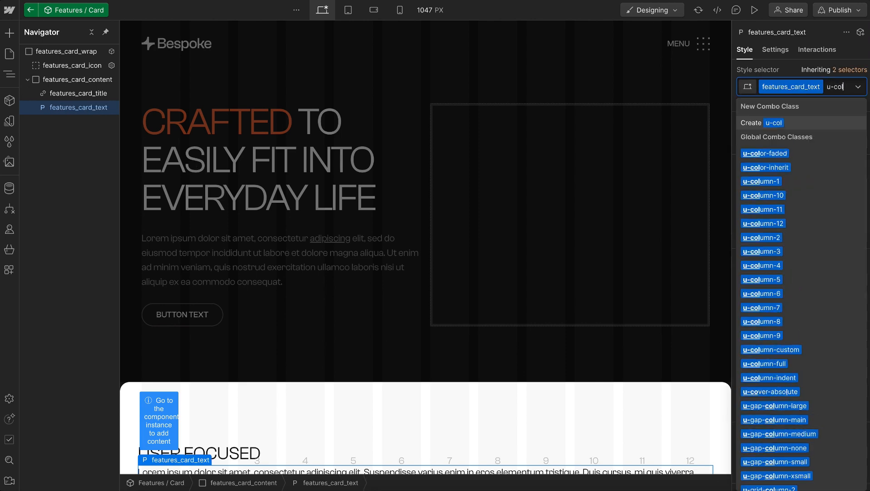
key("Down")
key("Down")
key("Up")
key("Up")
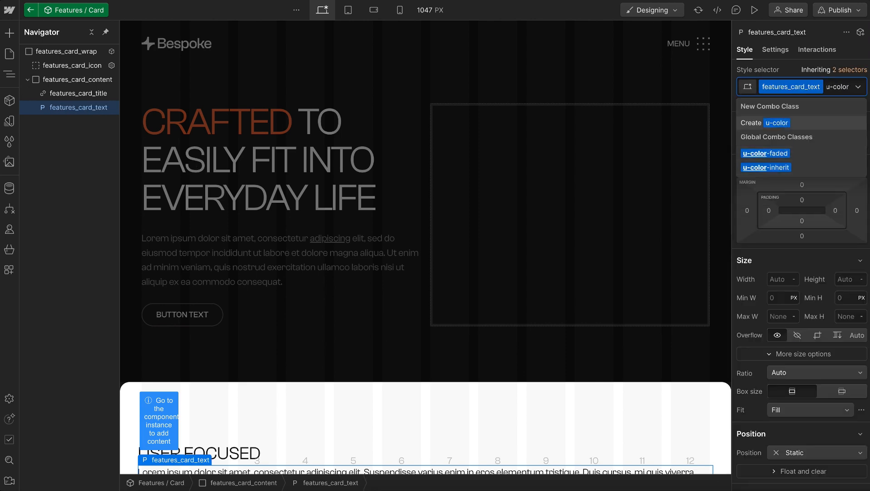
key("Down")
key("Return")
key("Escape")
Copy the User Focused card's description from the Figma design and replace the features_card_text placeholder with it in Webflow
scroll(266, 247, "down", 1)
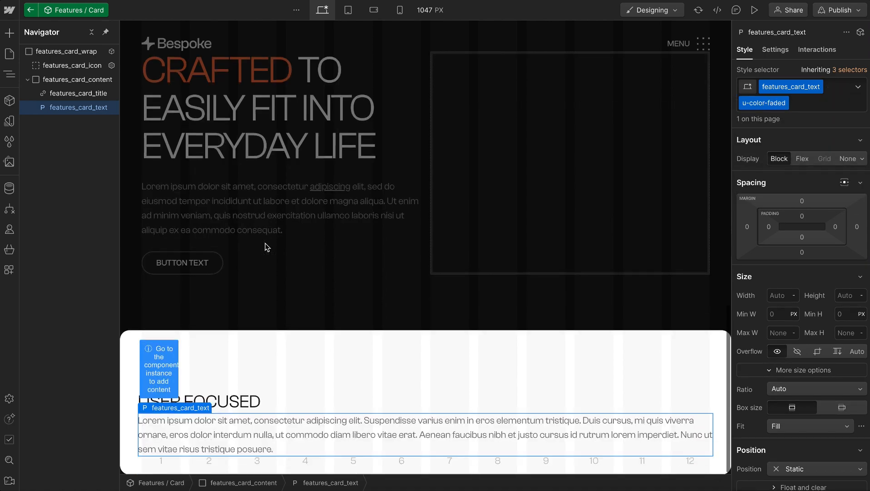
key("ctrl+Right")
double_click(342, 326)
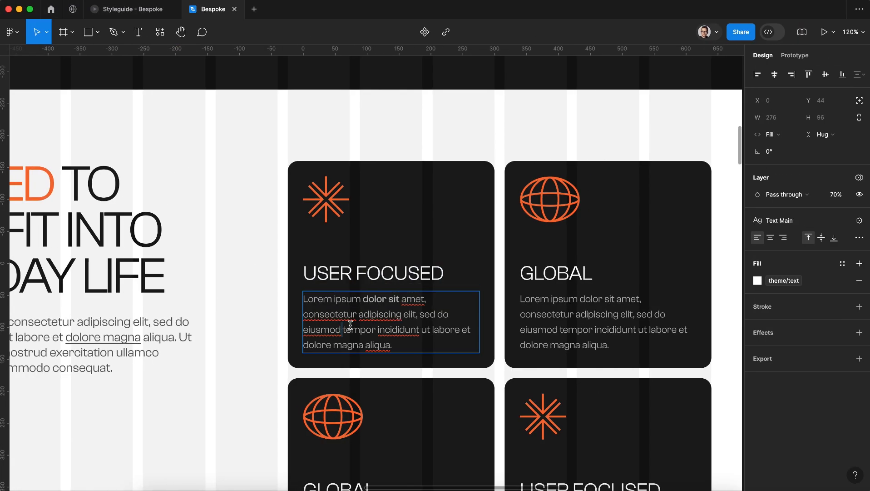
key("super+a")
key("ctrl+Left")
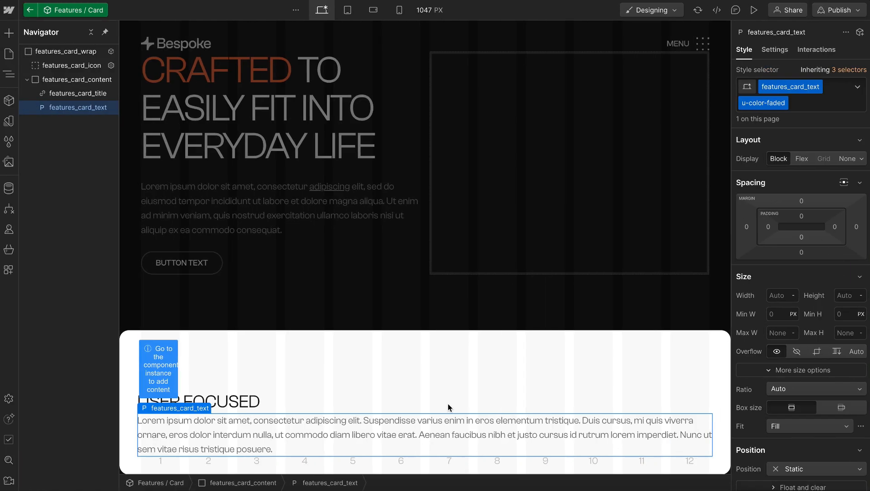
double_click(367, 437)
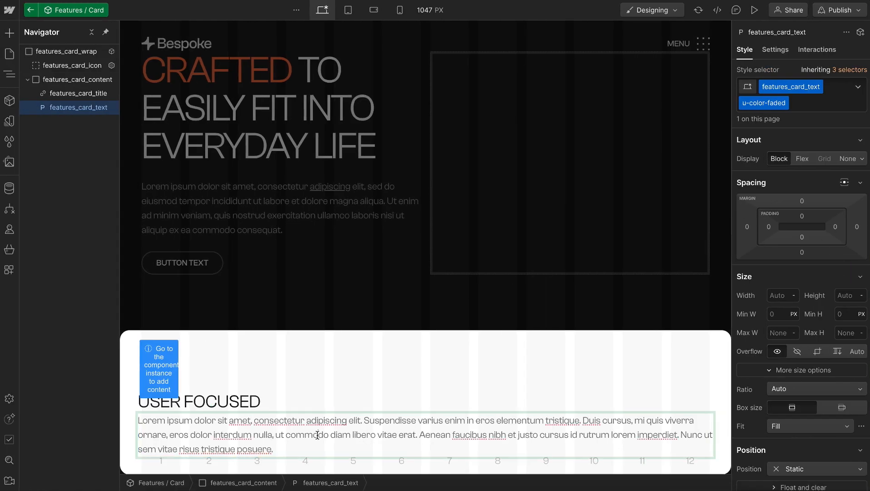
key("super+a")
key("Right")
key("ctrl+Right")
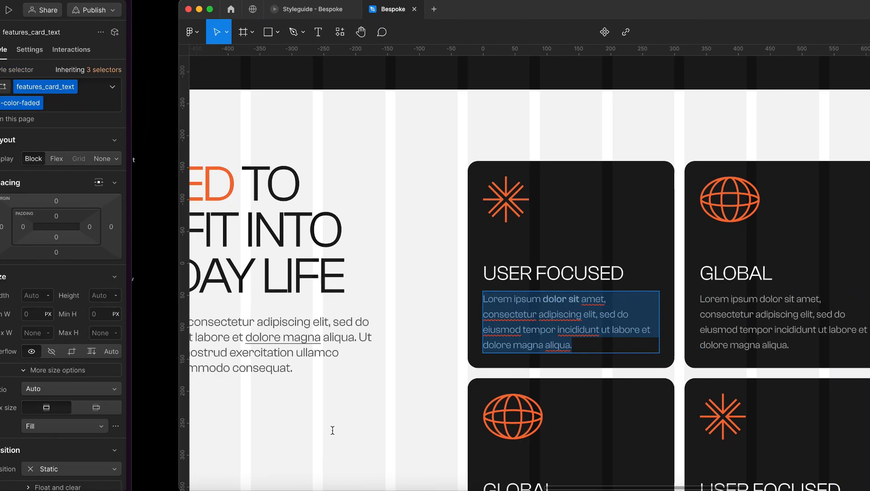
key("ctrl+Left")
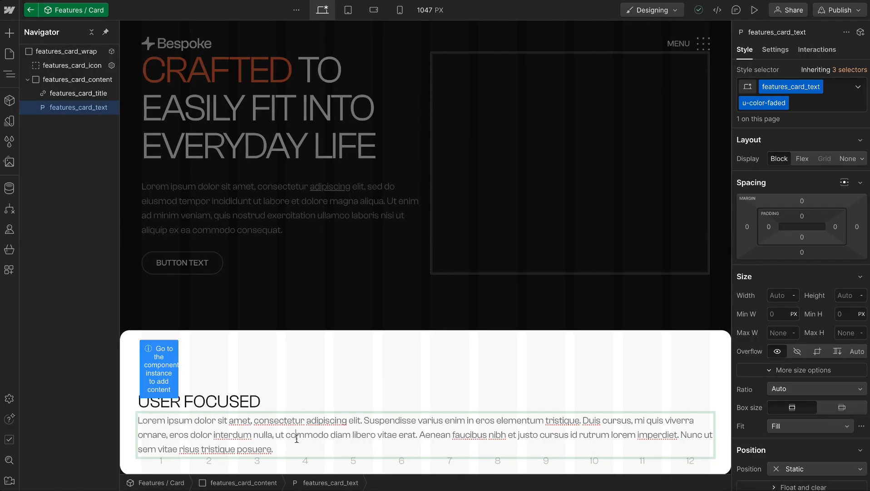
key("super+a")
key("super+v")
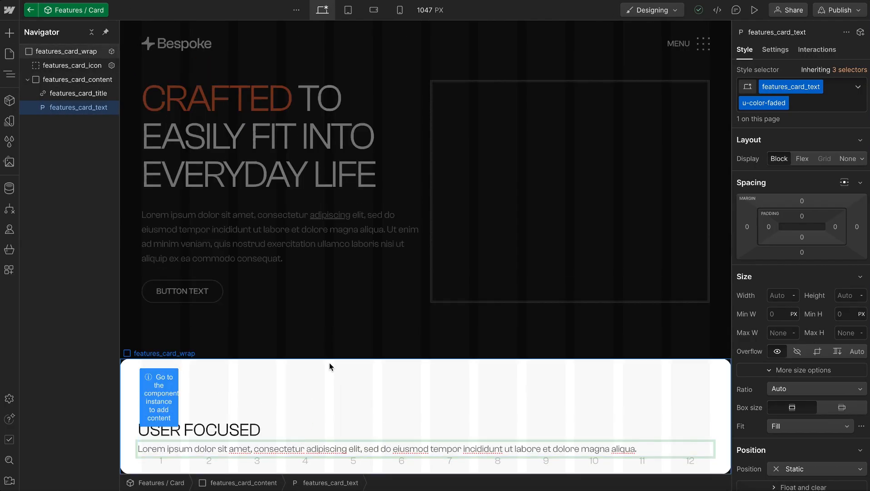
key("Escape")
key("Escape")
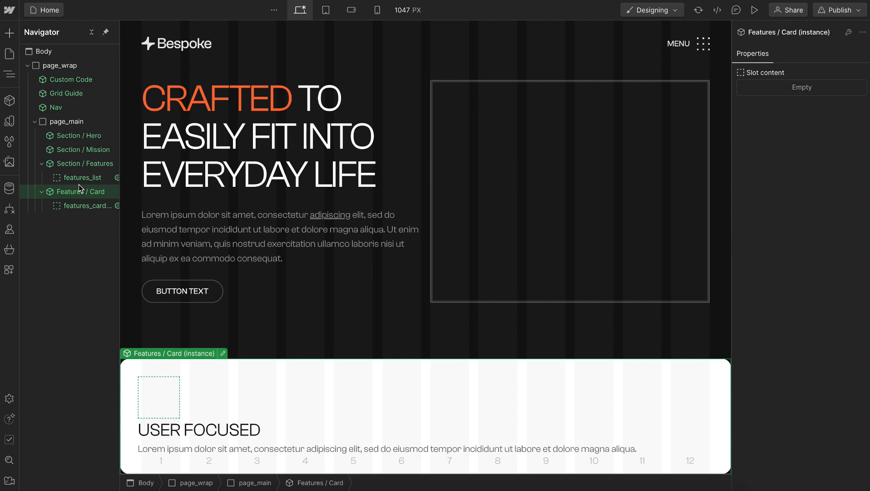
Reopen the Features / Card component and add the global combo classes u-vflex-left-top and u-gap-large to features_card_wrap
double_click(79, 186)
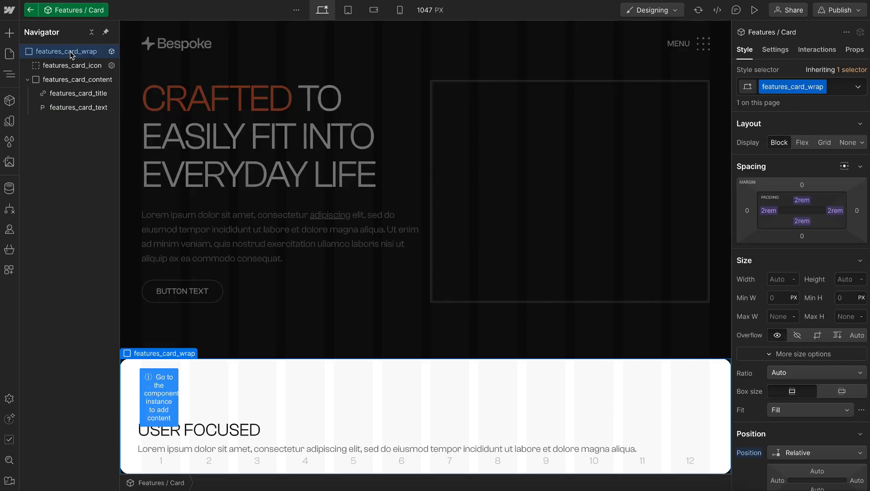
key("super+Return")
type("v-l-t")
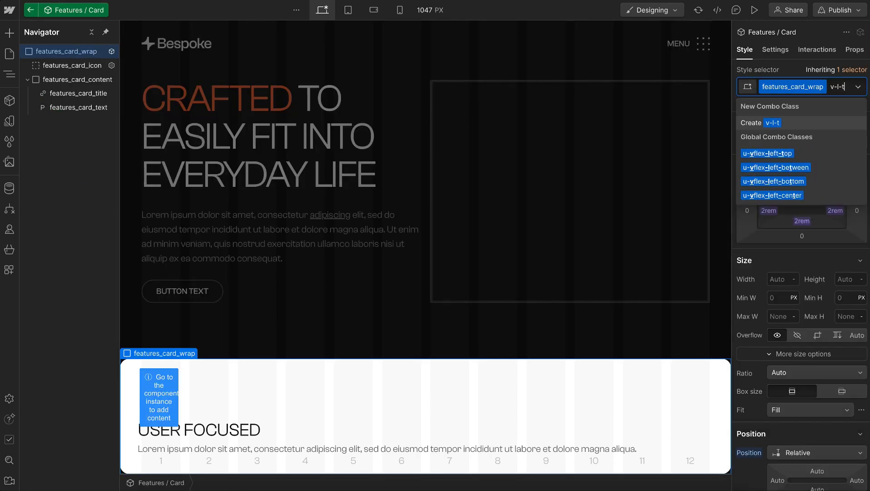
key("Down")
key("Return")
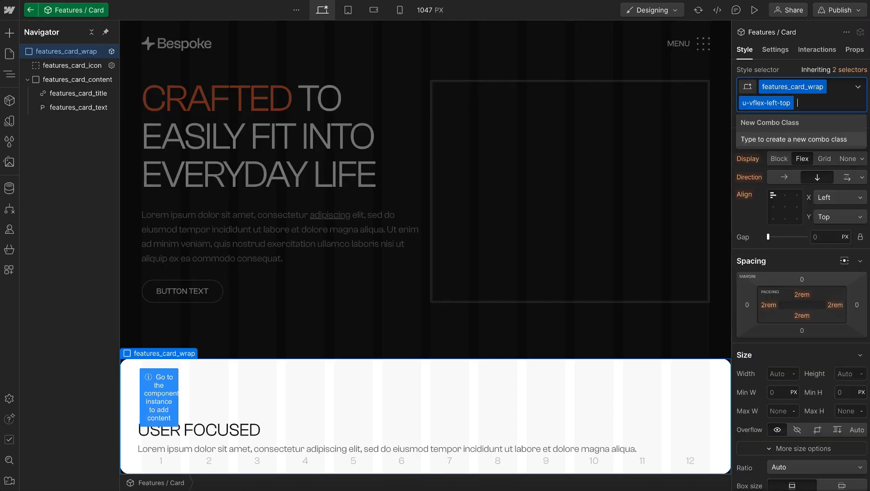
type("gap-lar")
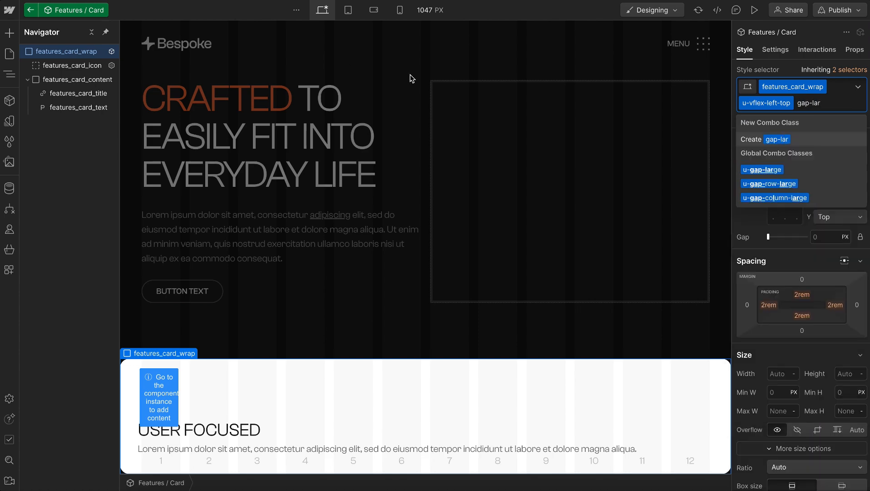
key("Down")
key("Return")
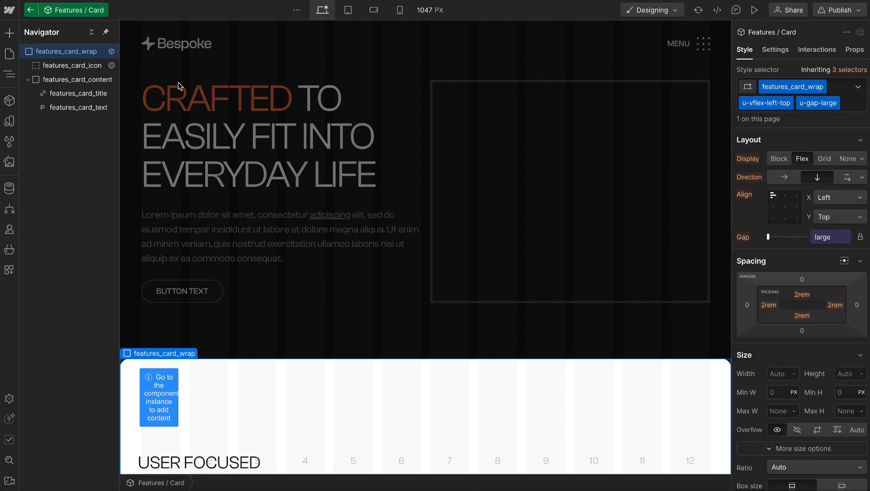
Add the global combo classes u-vflex-left-top and u-gap-xsmall to features_card_content, and return from the component to the Home page
left_click(75, 80)
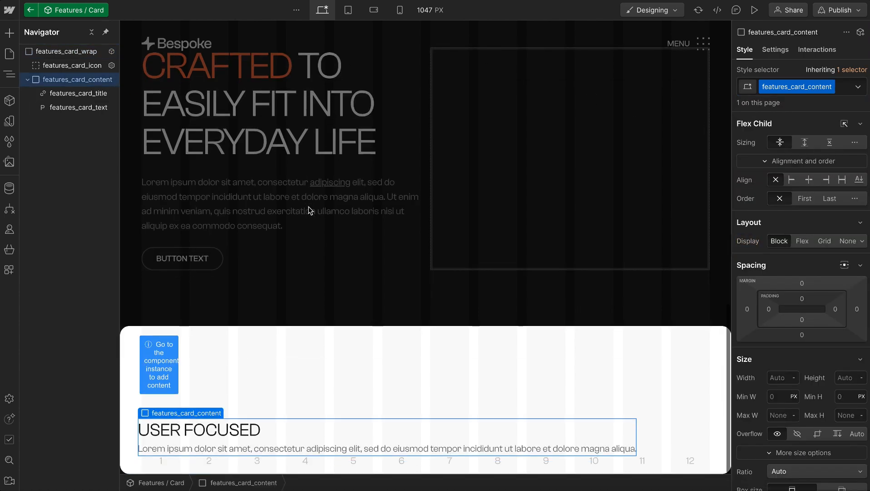
key("ctrl+Return")
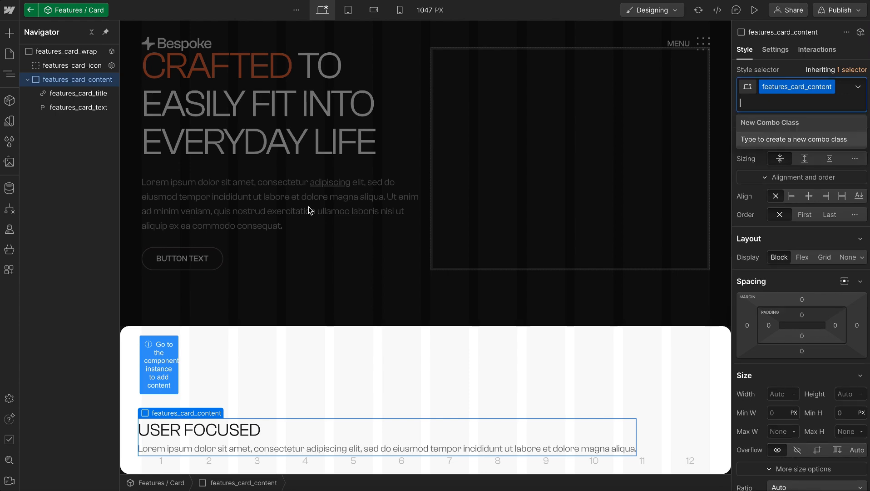
type("v-l-t")
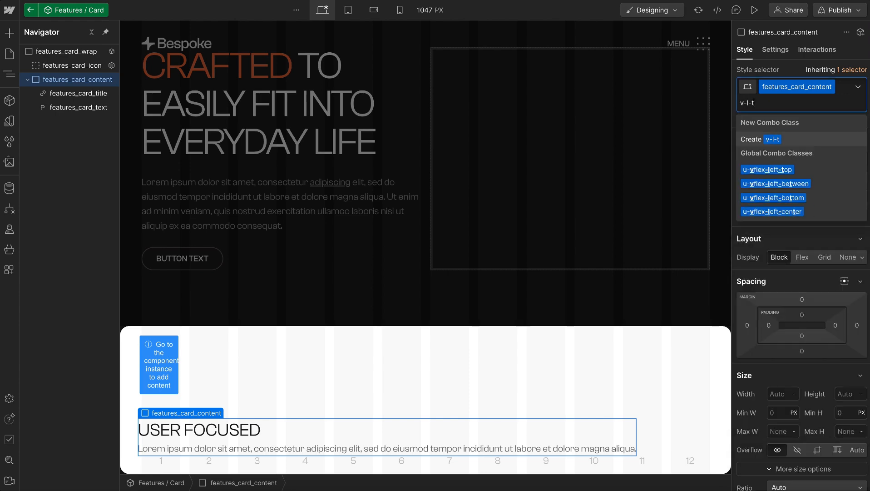
key("Return")
key("ctrl+Return")
type("gap")
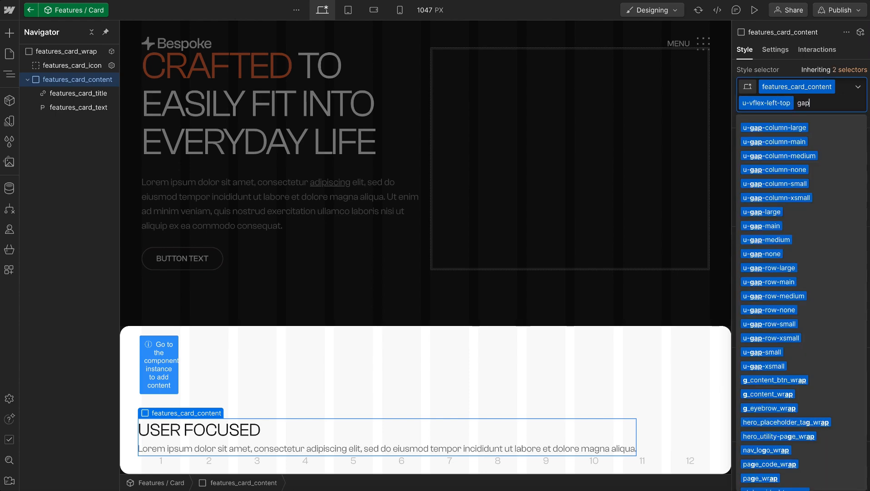
type("-x")
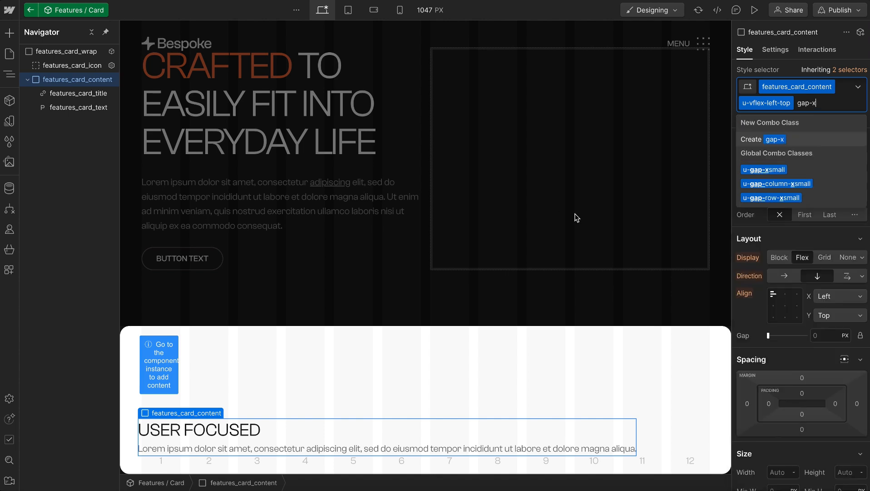
left_click(746, 173)
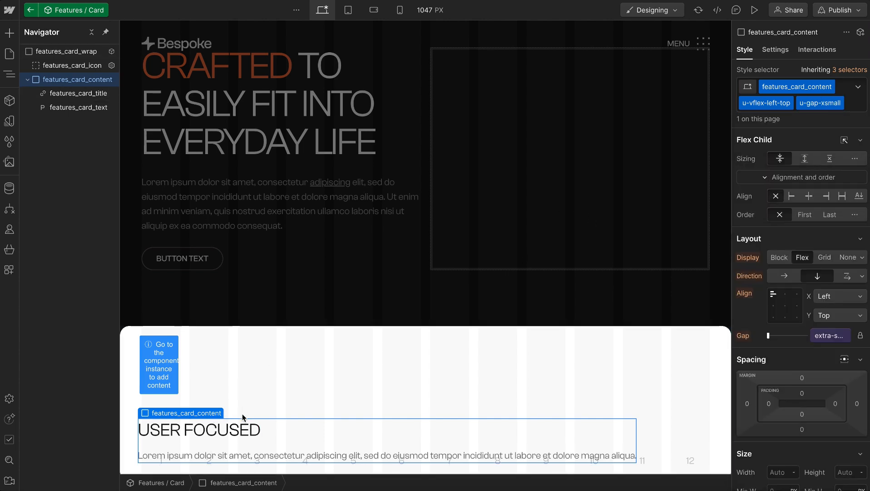
left_click(230, 354)
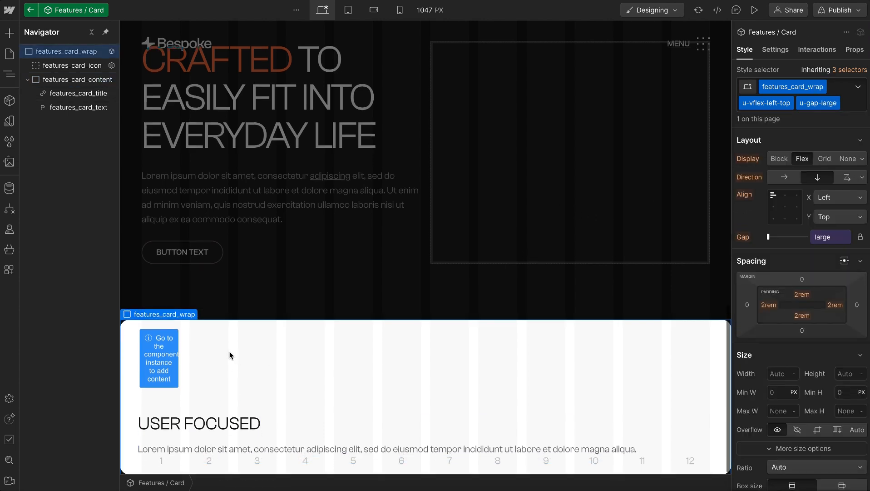
left_click(211, 301)
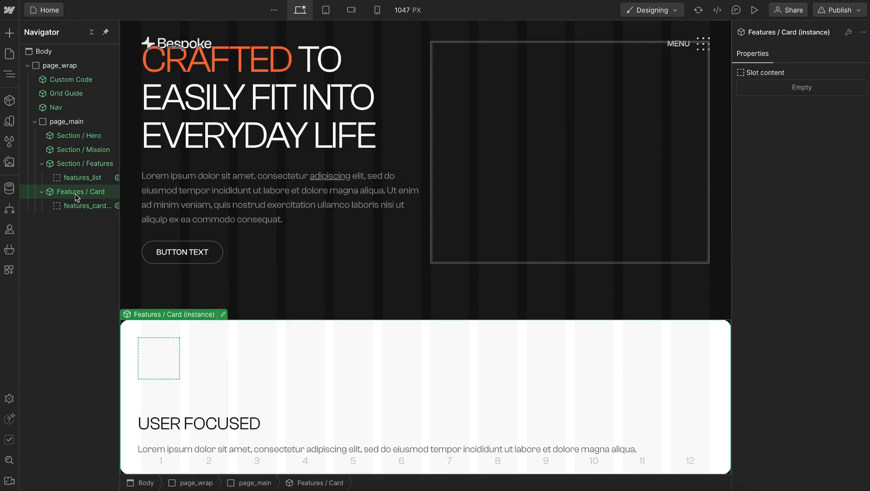
Open the Features / Card component and add a Global / Card Link instance inside features_card_wrap
double_click(205, 429)
left_click(187, 424)
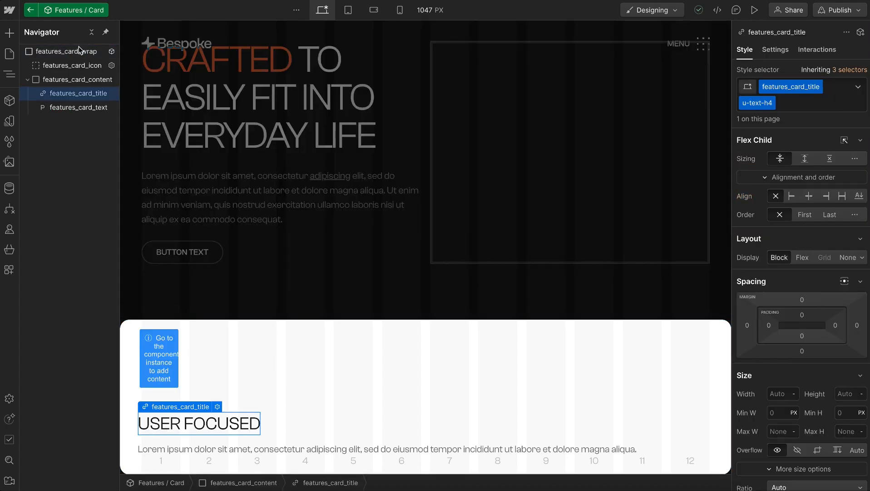
left_click(62, 52)
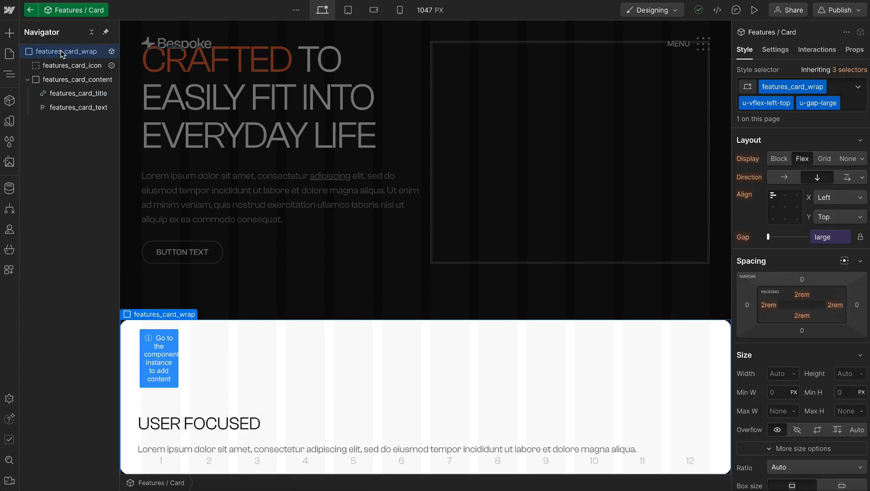
key("ctrl+e")
type("glob")
left_click(313, 248)
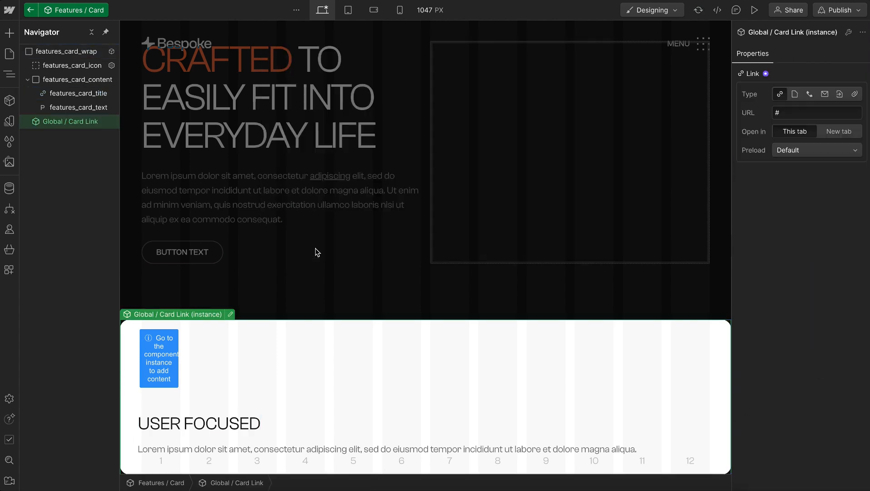
Examine the Global / Card Link component's size, position and custom attributes, and return to the Features / Card component
double_click(53, 123)
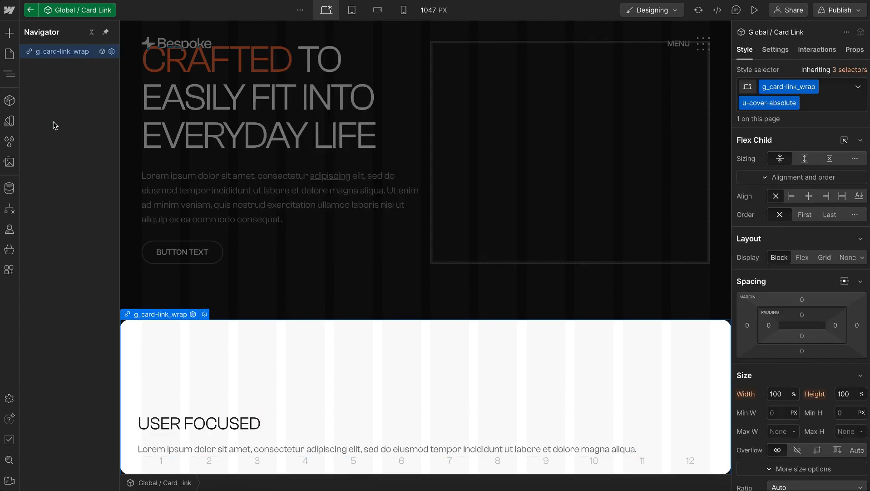
scroll(795, 416, "down", 3)
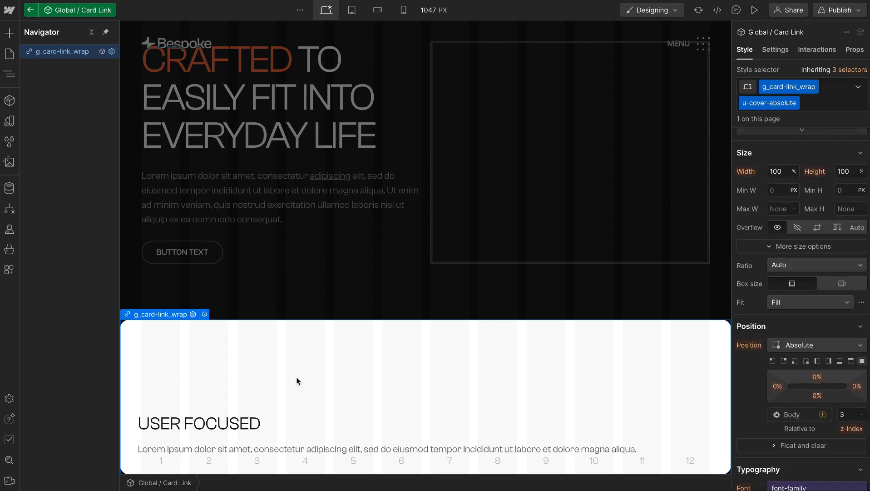
left_click(35, 11)
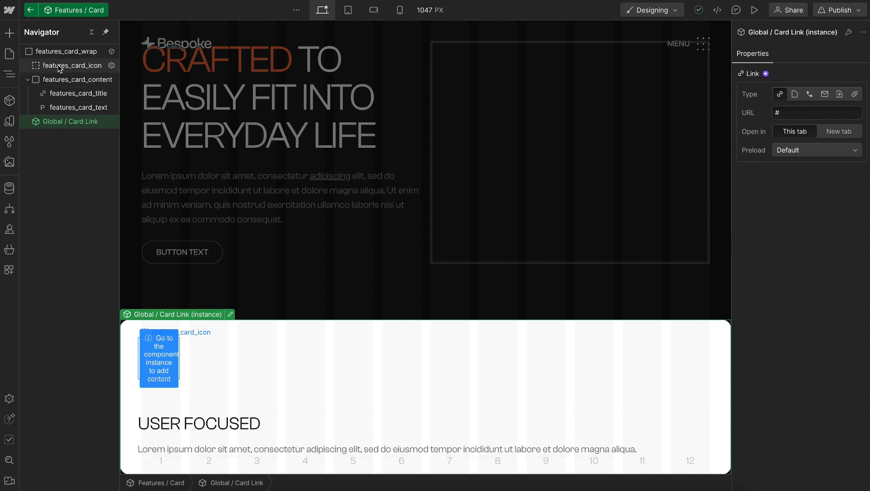
double_click(62, 121)
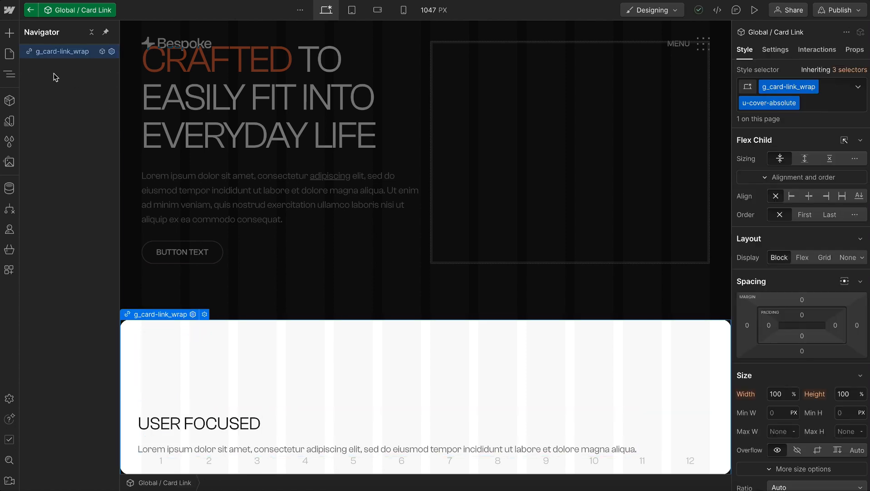
left_click(782, 51)
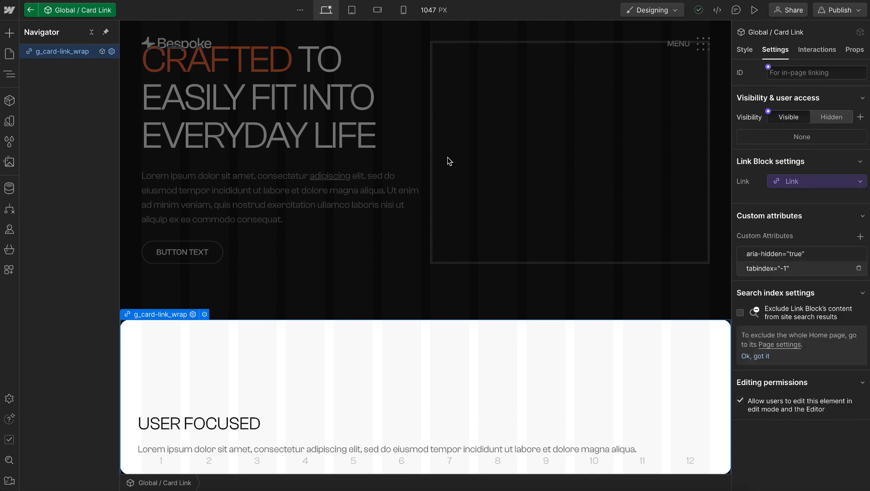
left_click(30, 11)
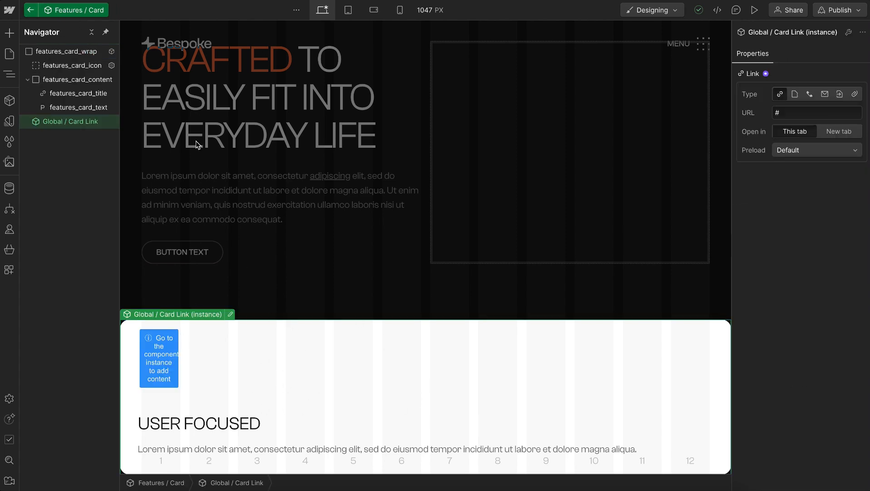
Create a component property named Link and connect it to the link setting of features_card_title
left_click(49, 92)
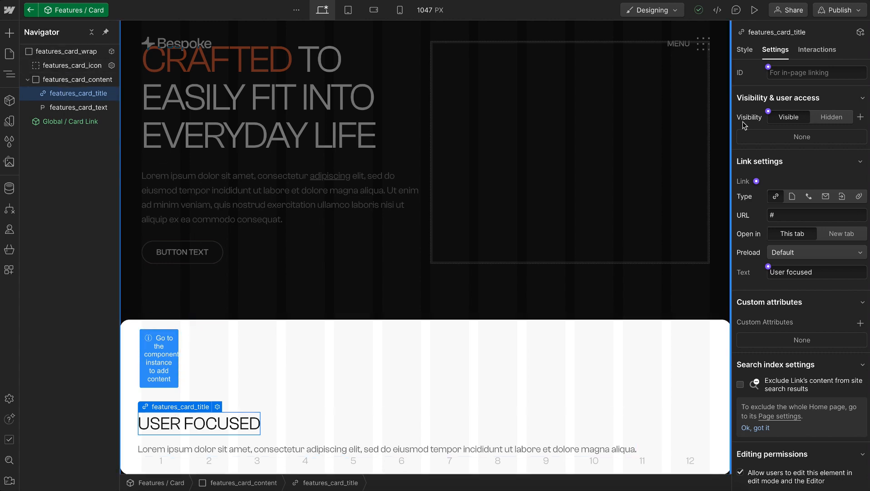
left_click(757, 181)
left_click(790, 200)
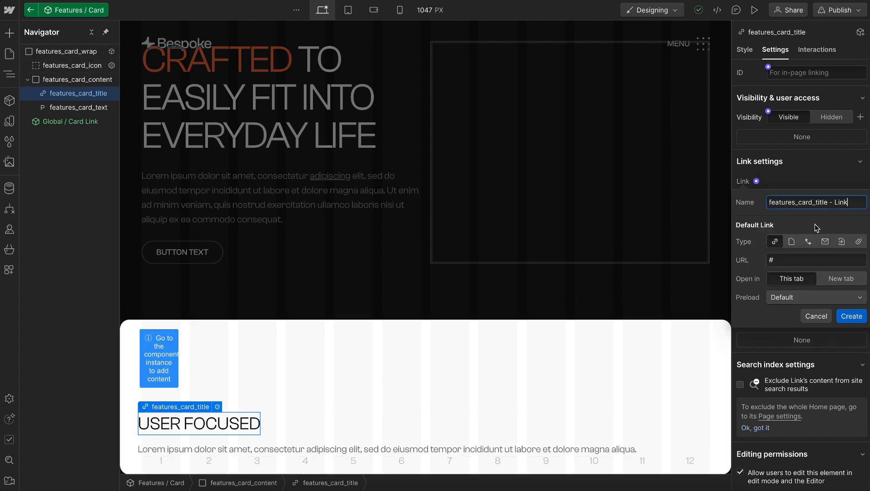
key("ctrl+a")
type("L")
left_click(852, 315)
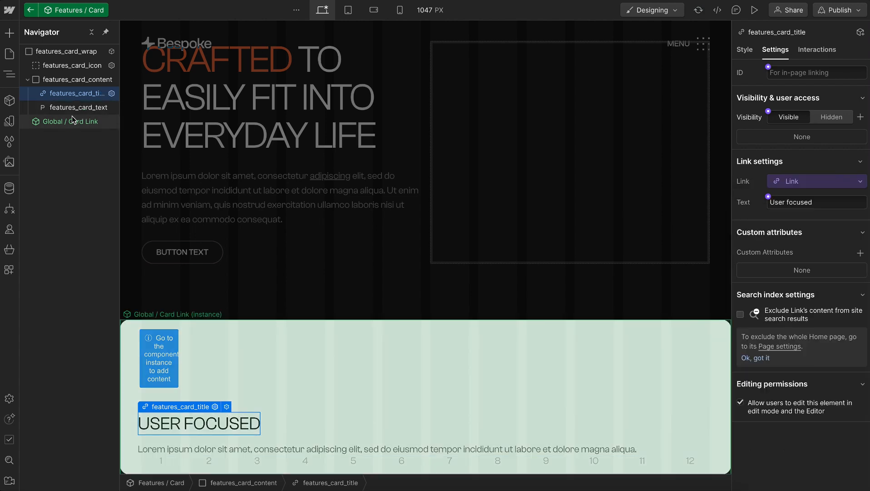
Connect the link of the Global / Card Link instance to the existing Link property
left_click(73, 119)
left_click(766, 73)
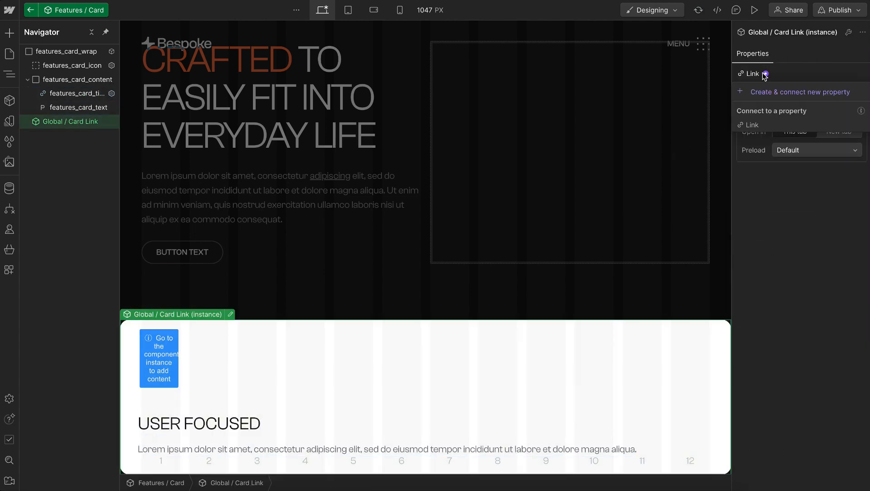
left_click(757, 123)
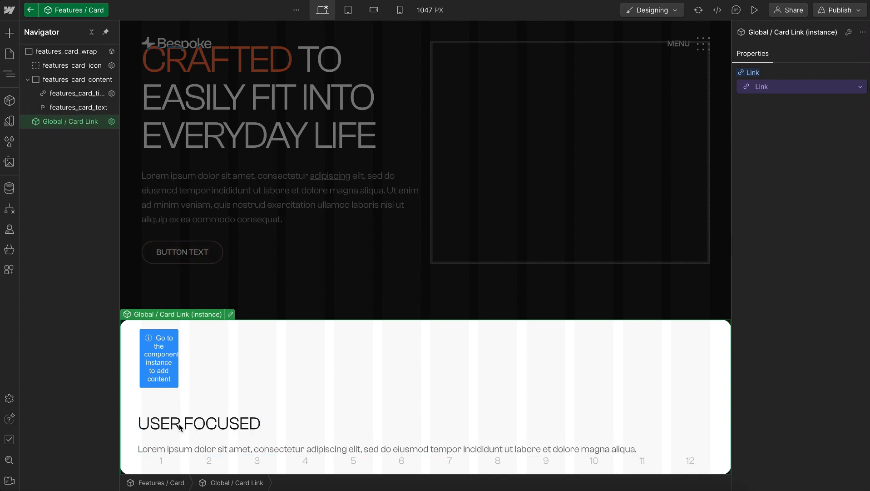
Create a component property named Heading and connect it to the text of features_card_title
left_click(76, 93)
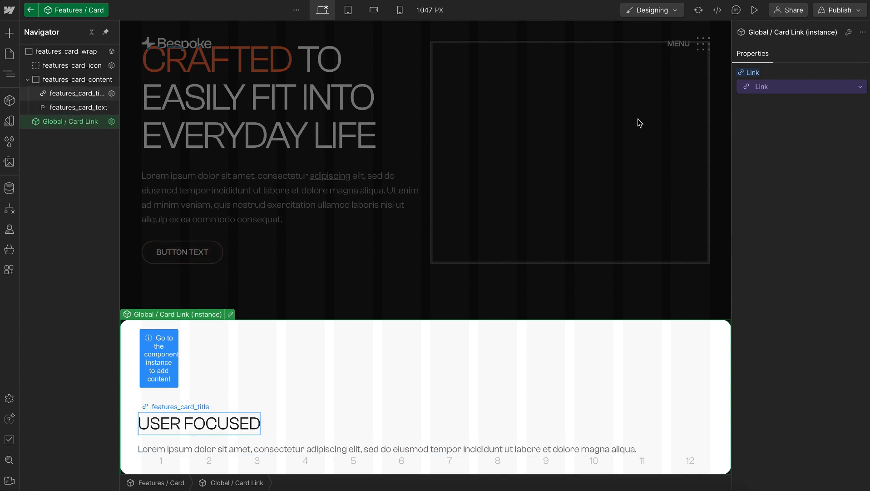
left_click(769, 196)
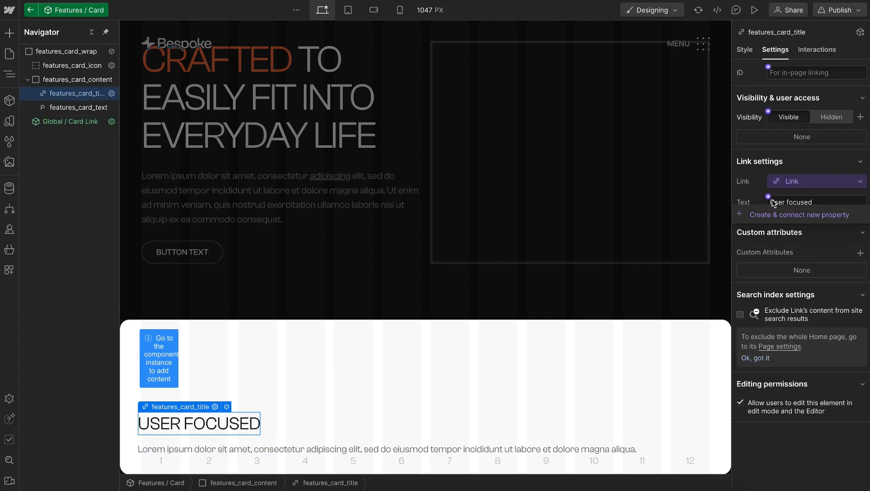
left_click(788, 216)
type("Heading")
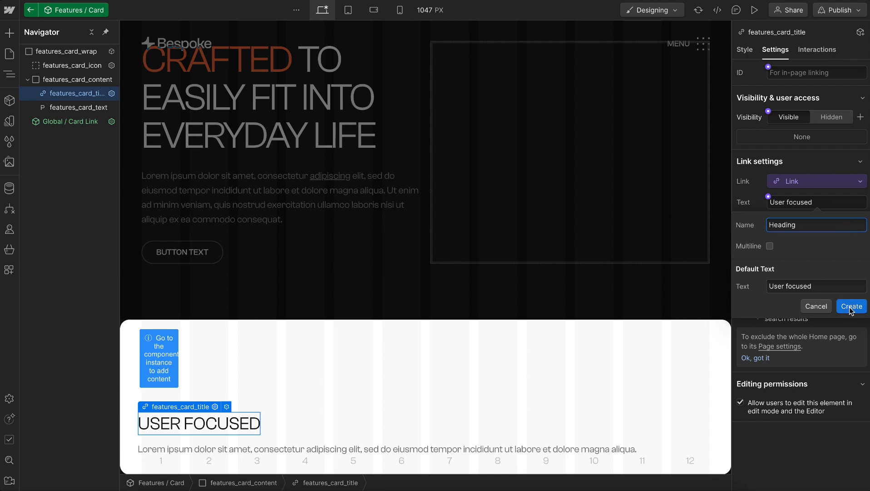
left_click(852, 306)
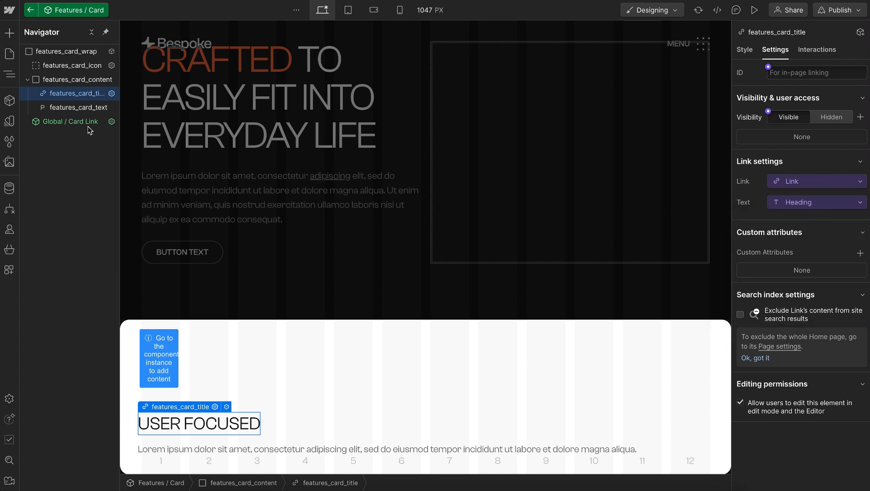
Create a multiline property named Paragraph connected to the text of features_card_text, and return to the Home page
left_click(77, 107)
left_click(768, 174)
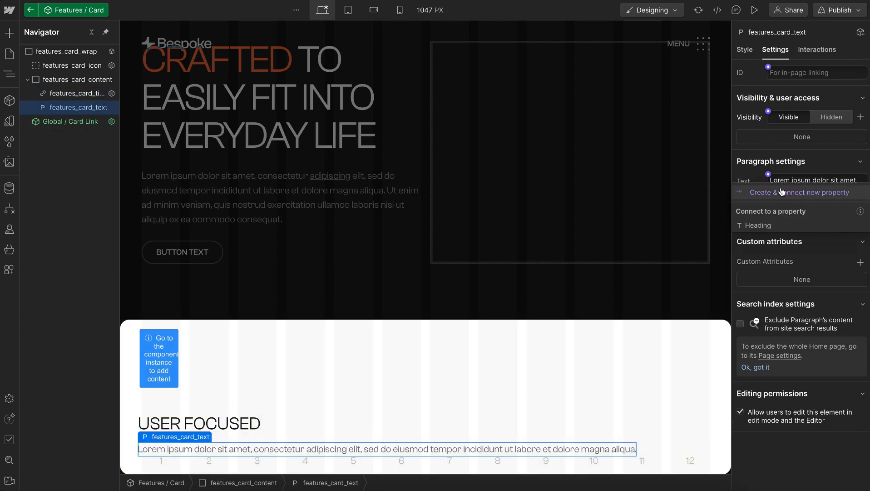
left_click(783, 192)
left_click_drag(855, 236, 736, 220)
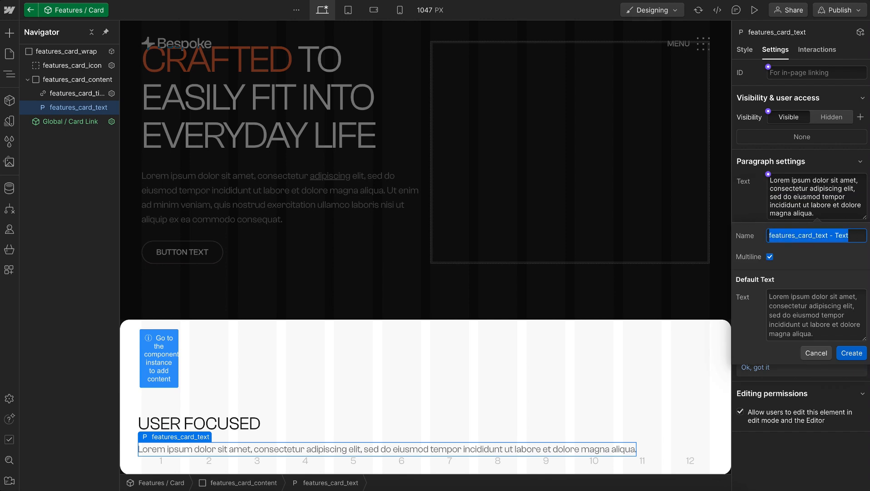
type("Paragraph")
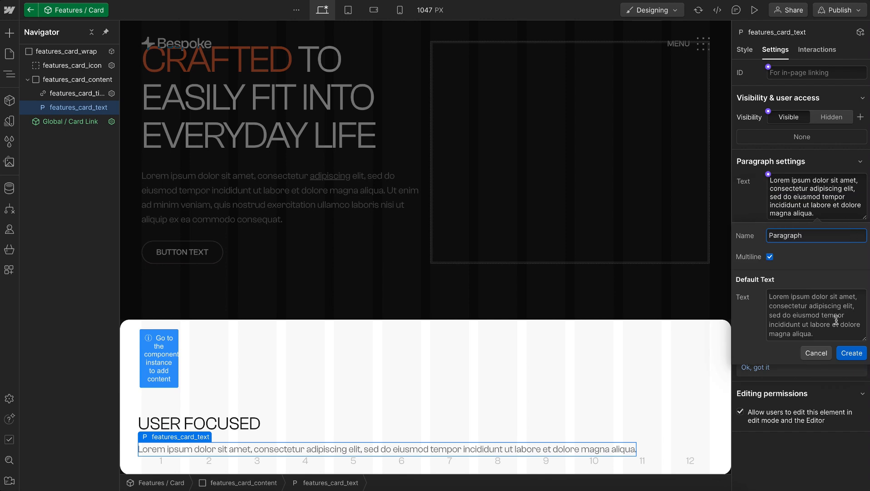
left_click(852, 353)
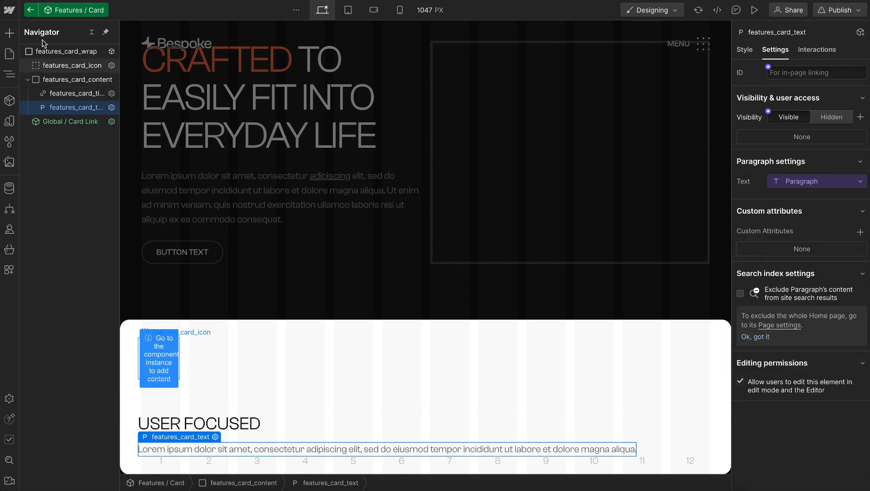
left_click(30, 9)
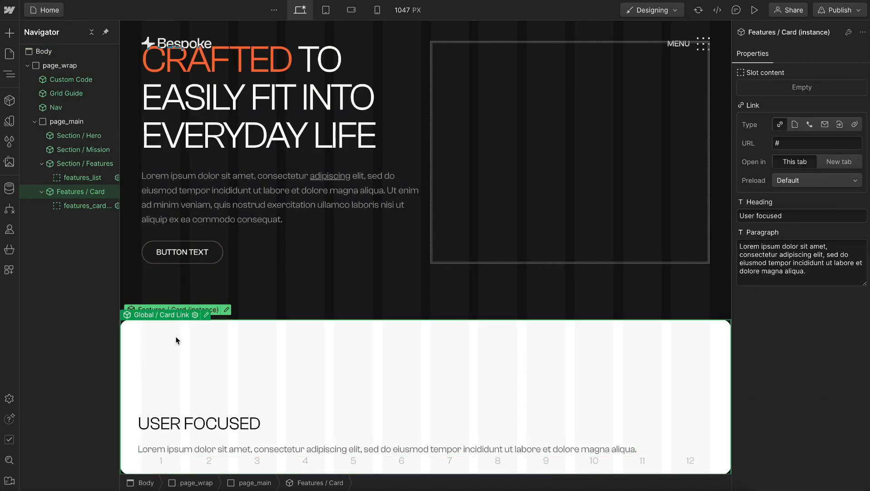
Move the Features / Card instance into the features_list slot of Section / Features and select the card's icon slot
key("Delete")
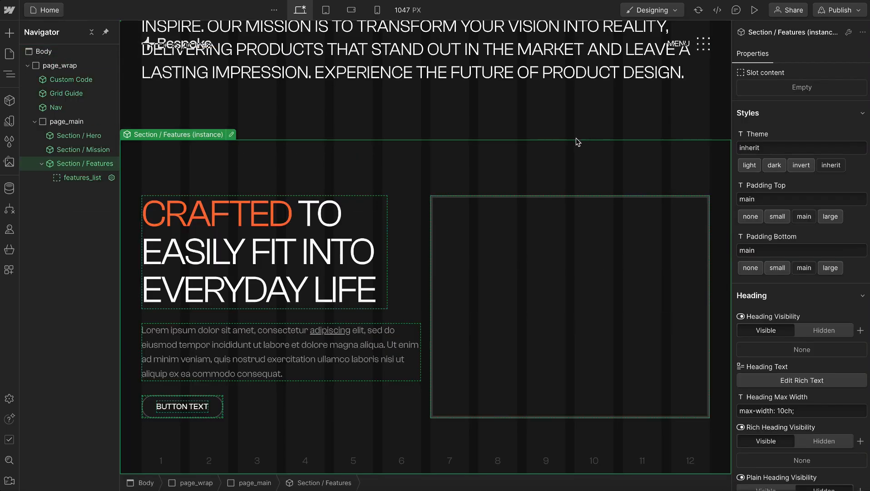
key("ctrl+z")
left_click(495, 257)
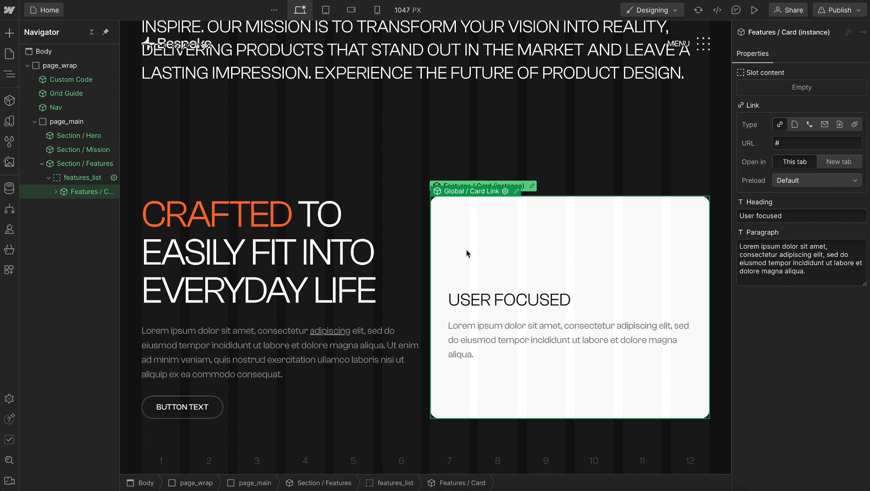
left_click(54, 195)
left_click(84, 208)
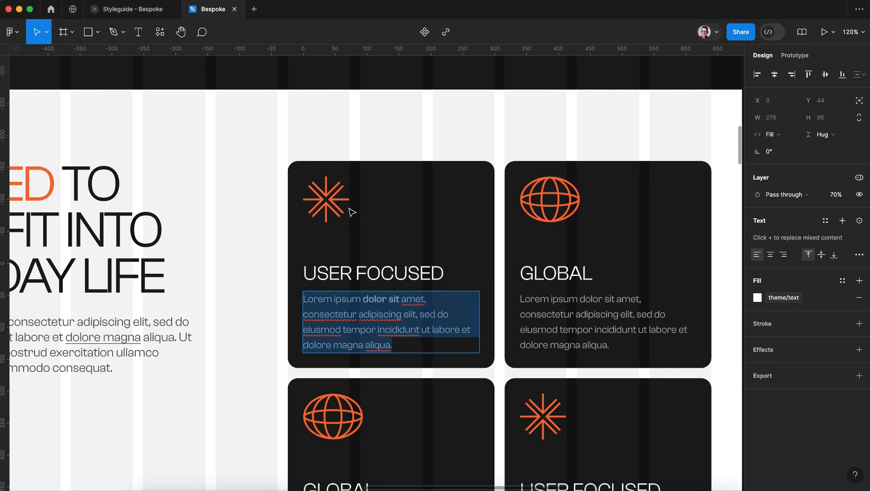
Switch to the Bespoke design in Figma and copy the User Focused card's star icon as SVG
left_click(340, 206)
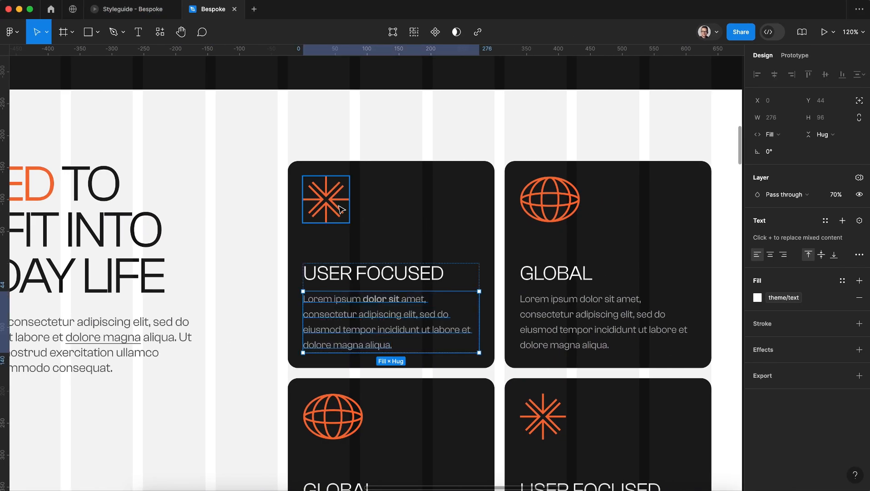
right_click(339, 207)
mouse_move(409, 158)
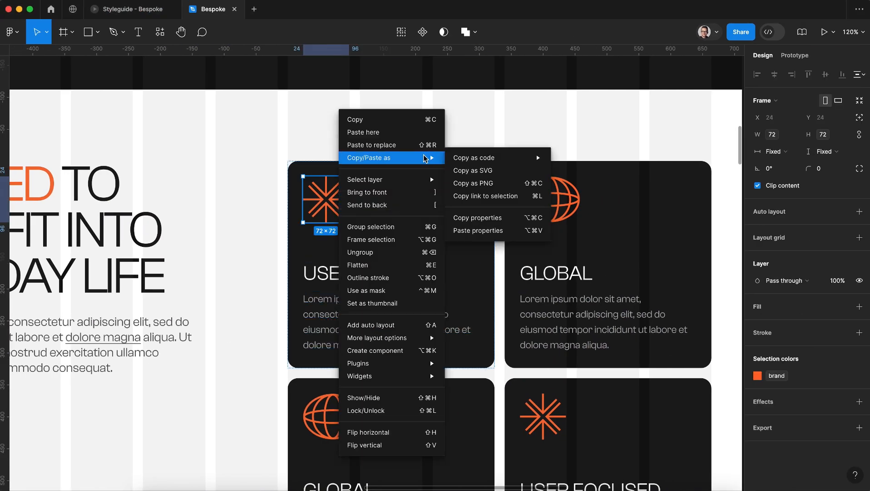
left_click(491, 169)
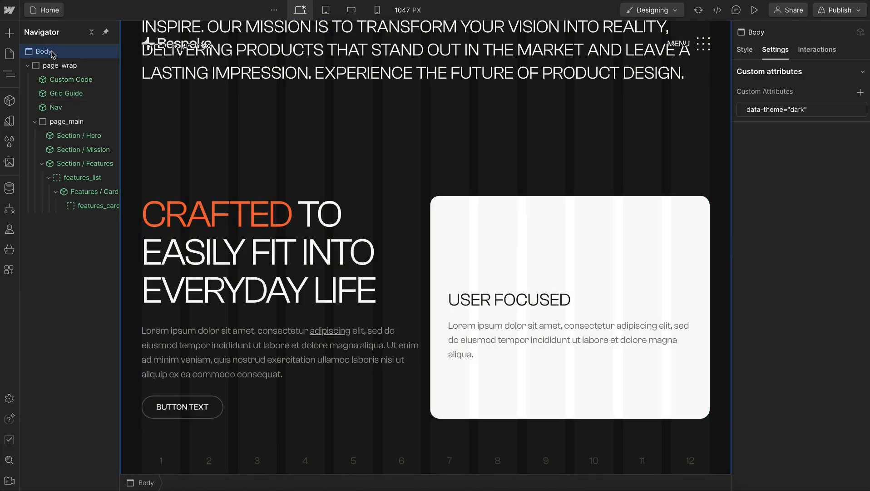
Switch to Webflow and import the copied icon into the page Body with SVG Import
key("super+e")
type("svg")
left_click(313, 113)
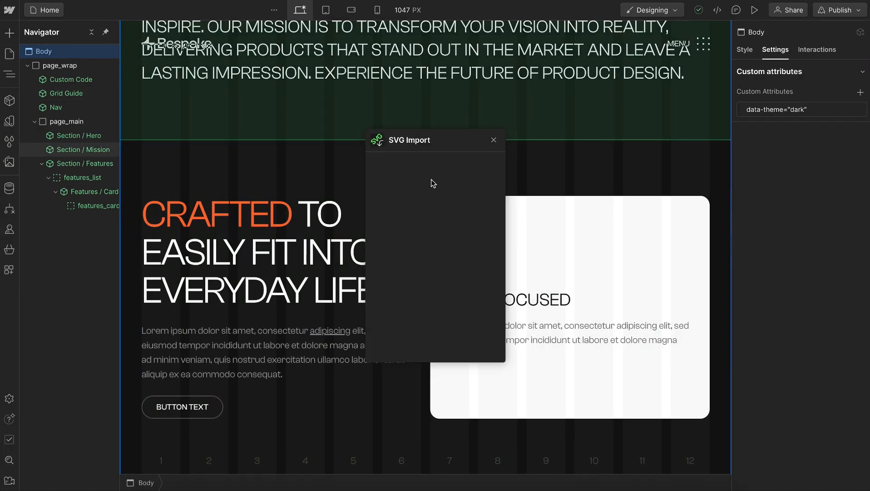
left_click(431, 184)
key("ctrl+v")
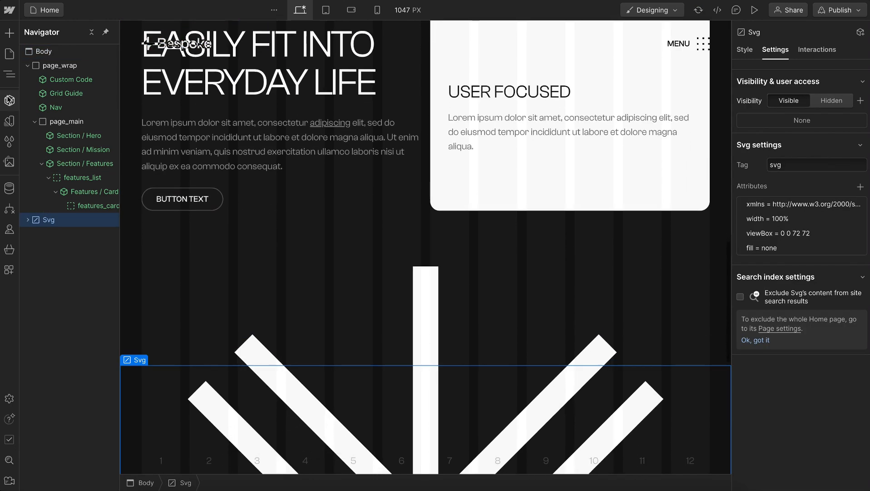
Turn the imported Svg element into a component named Icon / Star
left_click(10, 101)
left_click(152, 33)
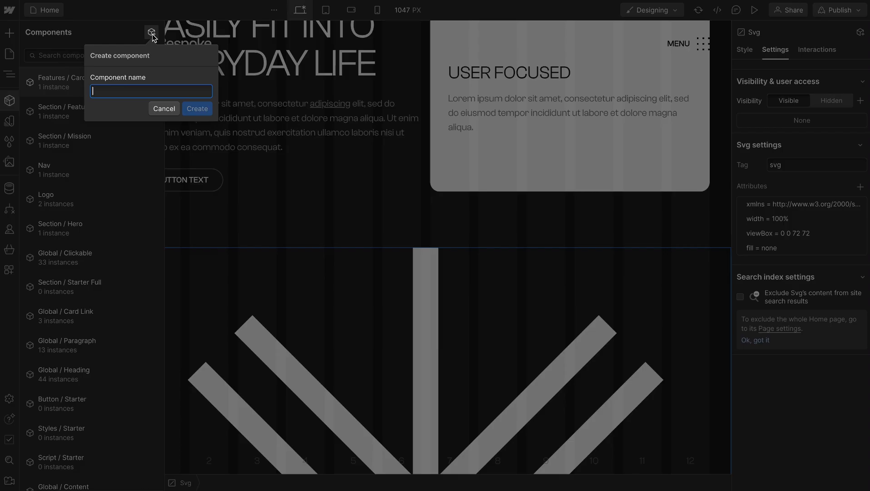
type("Ico")
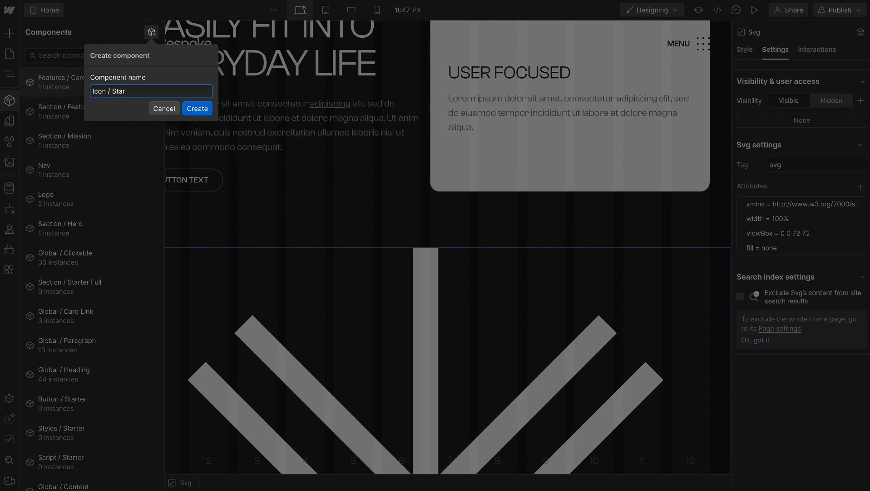
type("n / Star")
left_click(197, 109)
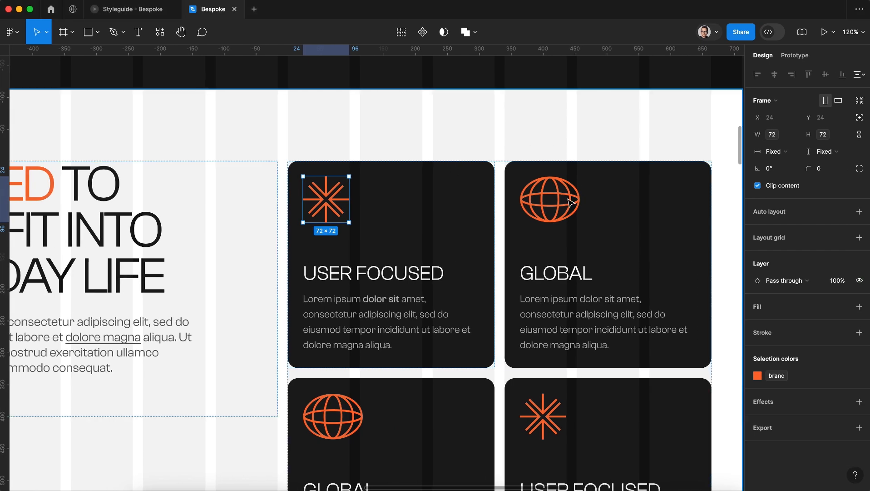
Switch to the Bespoke design in Figma and copy the Global card's globe icon as SVG
left_click(569, 202)
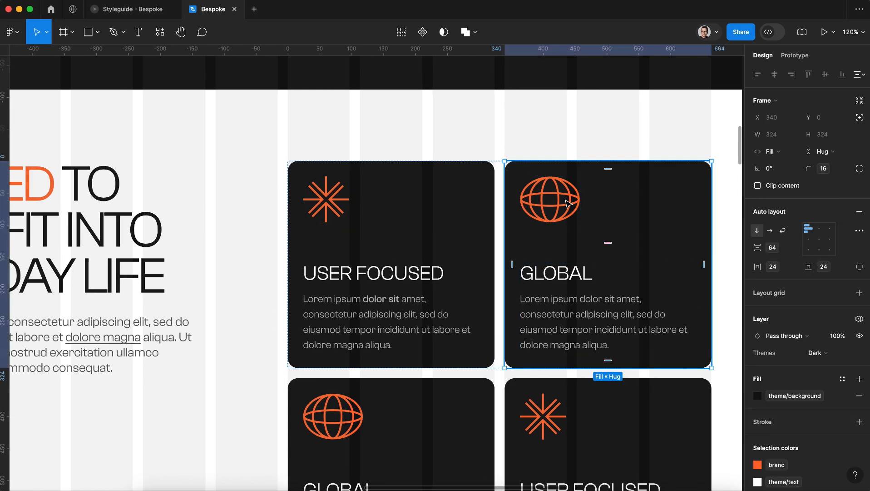
left_click(559, 212)
right_click(558, 212)
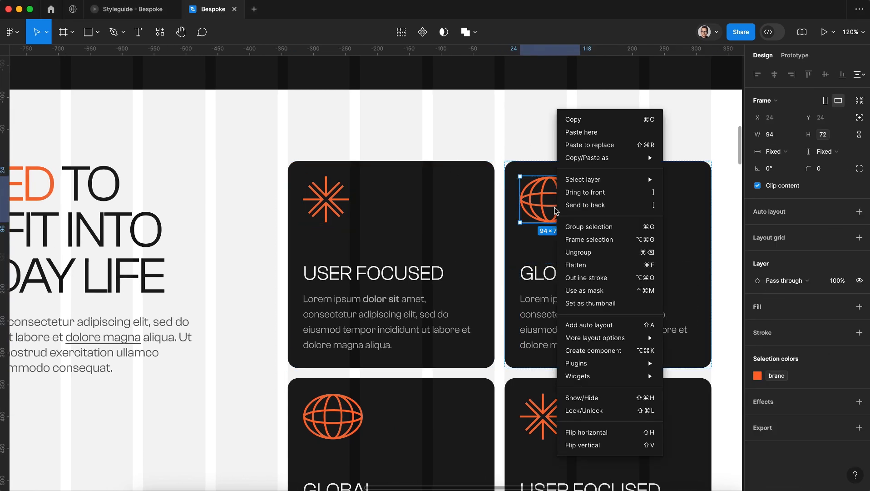
mouse_move(636, 158)
left_click(685, 171)
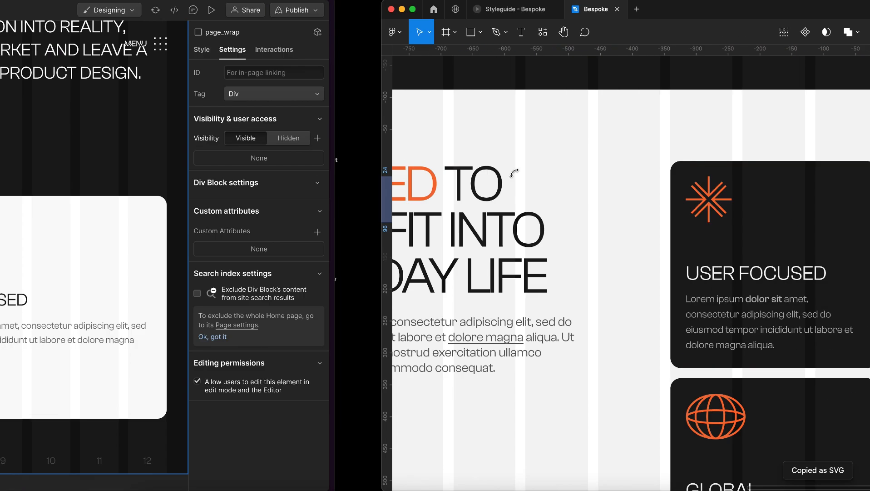
Switch to Webflow and import the copied globe icon into the page with SVG Import
key("ctrl+k")
type("sv")
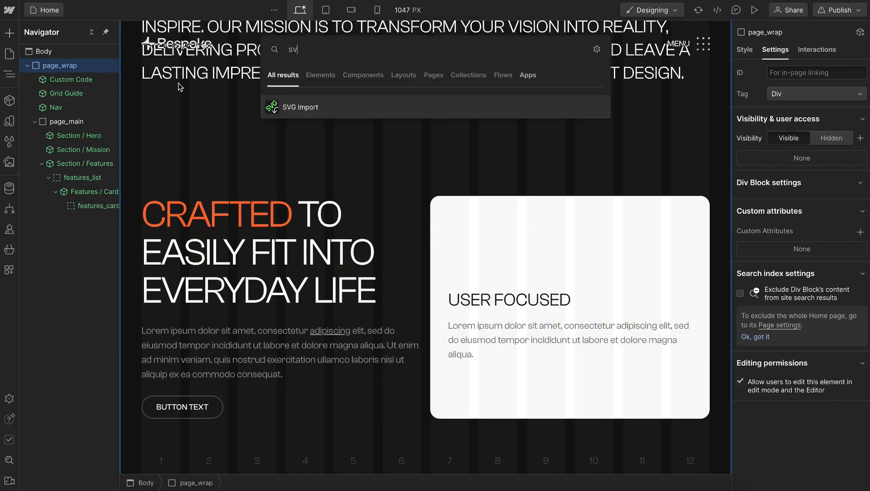
type("g")
left_click(287, 107)
left_click(395, 241)
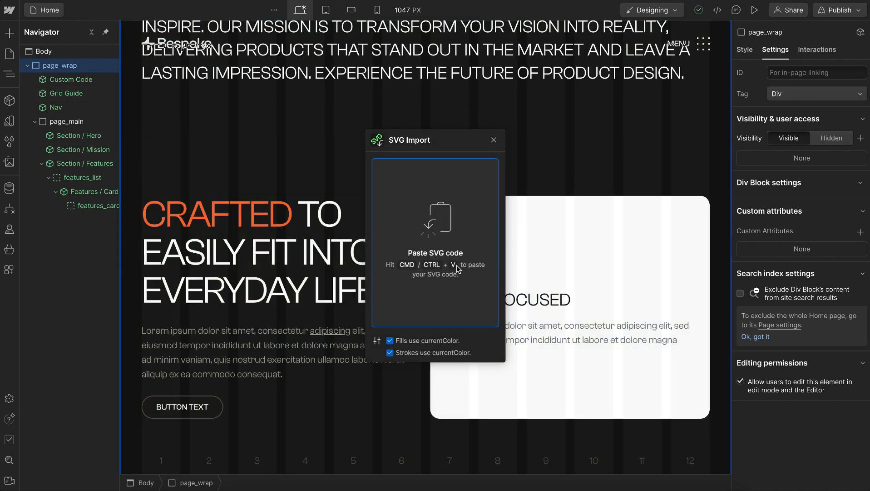
key("ctrl+v")
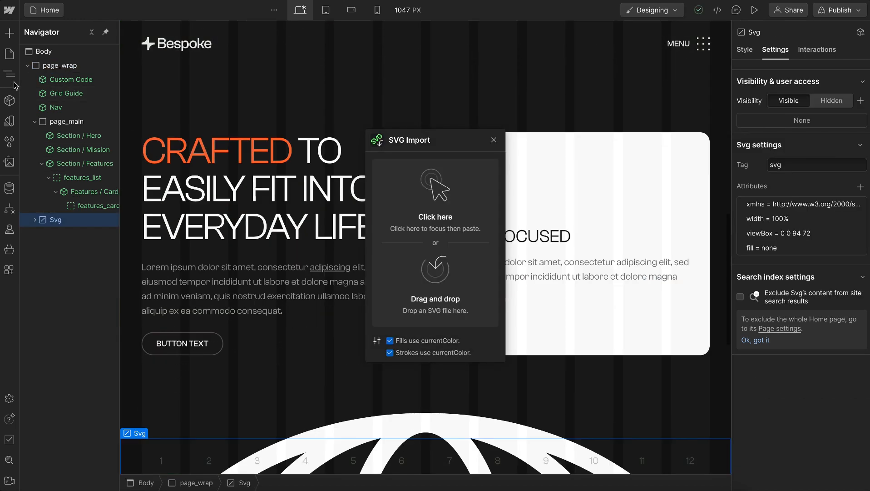
Turn the imported Svg element into a component named Icon / Globe, remove its instance from the page and close SVG Import
left_click(9, 100)
left_click(151, 32)
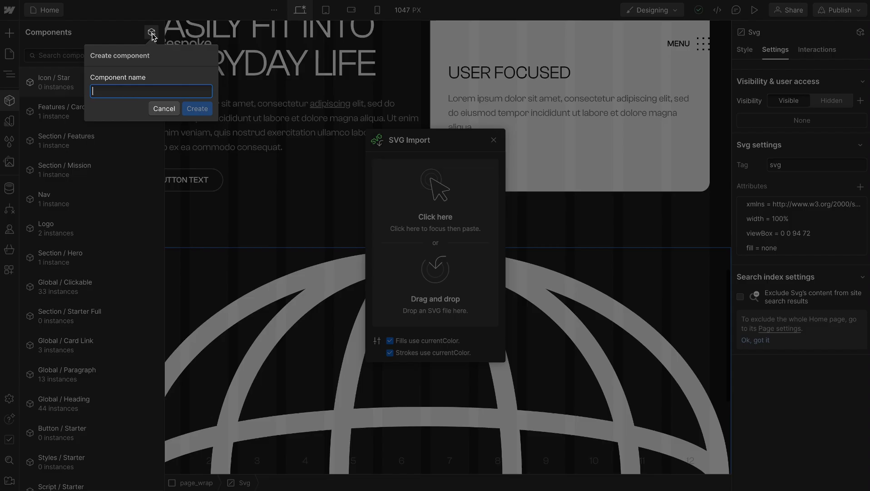
type("Icon / Globe")
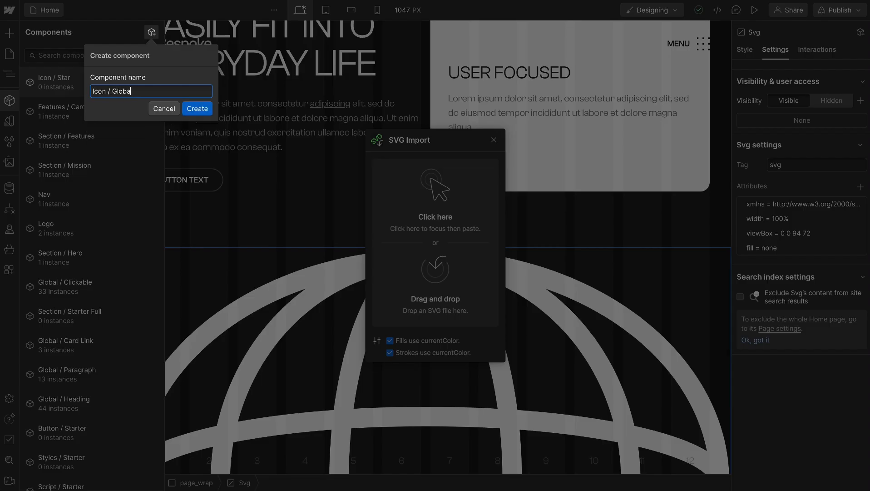
left_click(197, 109)
key("Escape")
key("Delete")
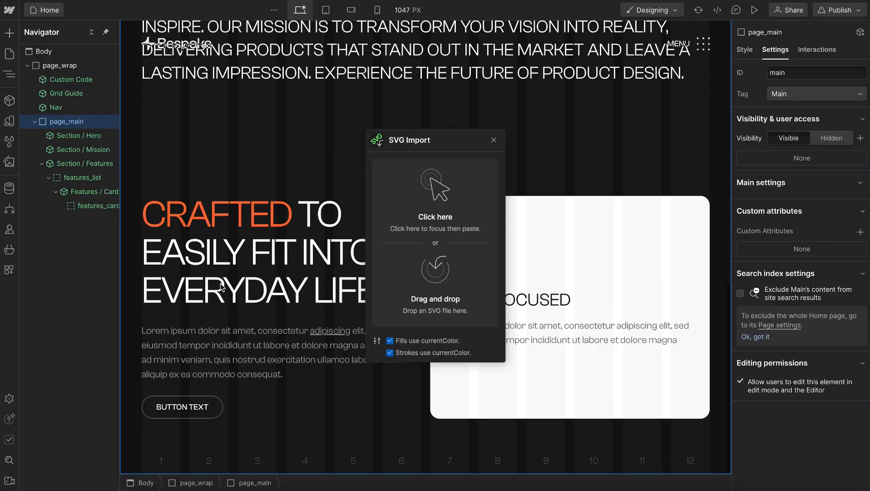
left_click(494, 139)
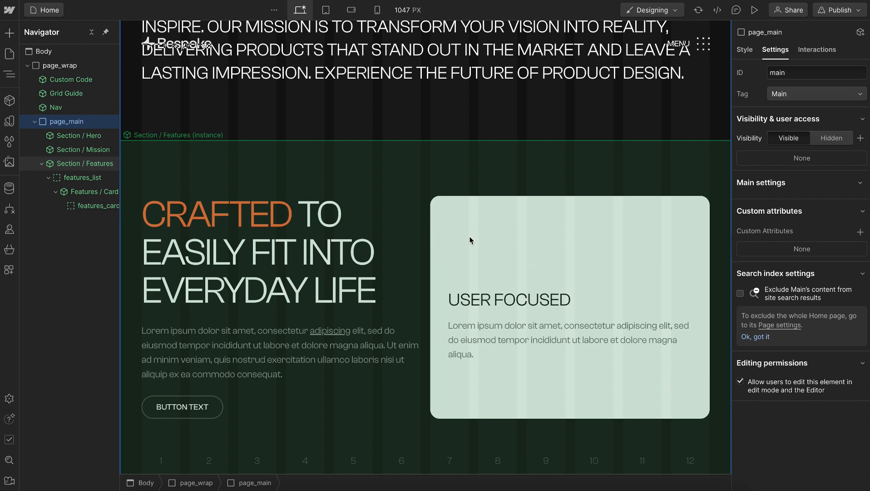
Insert the Icon / Star component into the icon slot of the Features / Card instance
left_click(81, 195)
left_click(86, 204)
key("super+e")
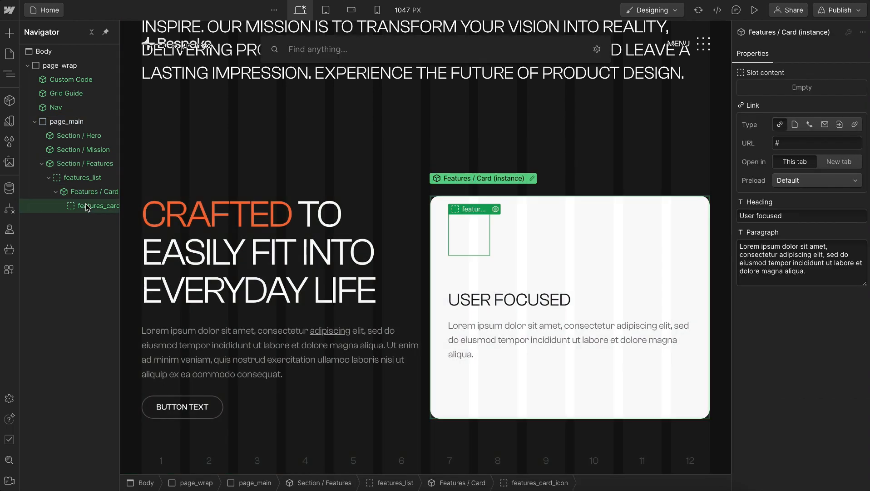
type("icon")
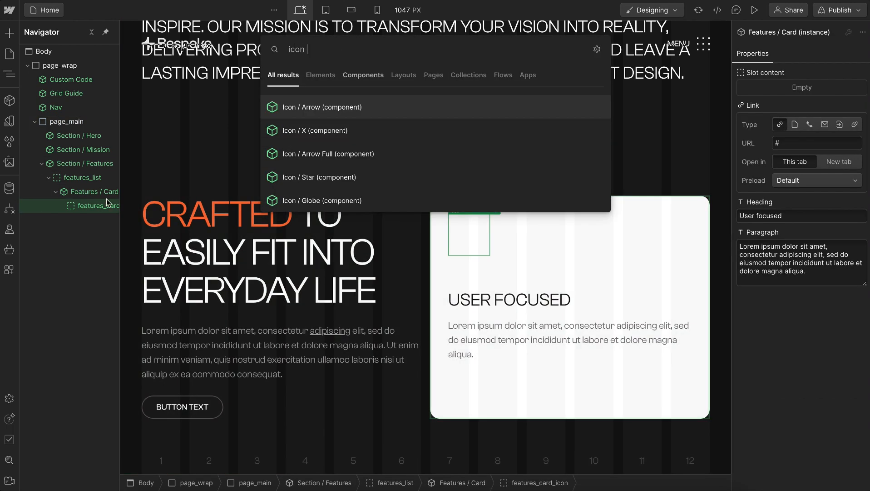
left_click(394, 178)
left_click(57, 191)
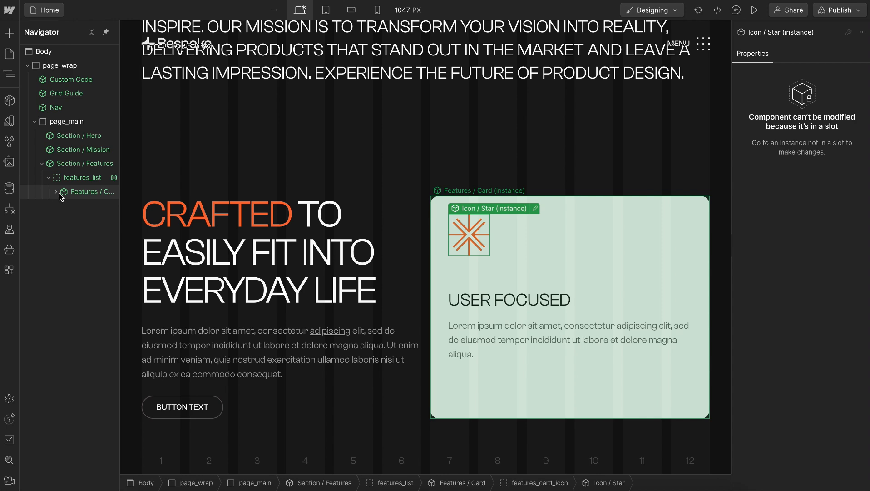
Duplicate the Features / Card instance and delete the star icon from the second card's icon slot
left_click(95, 193)
key("ctrl+d")
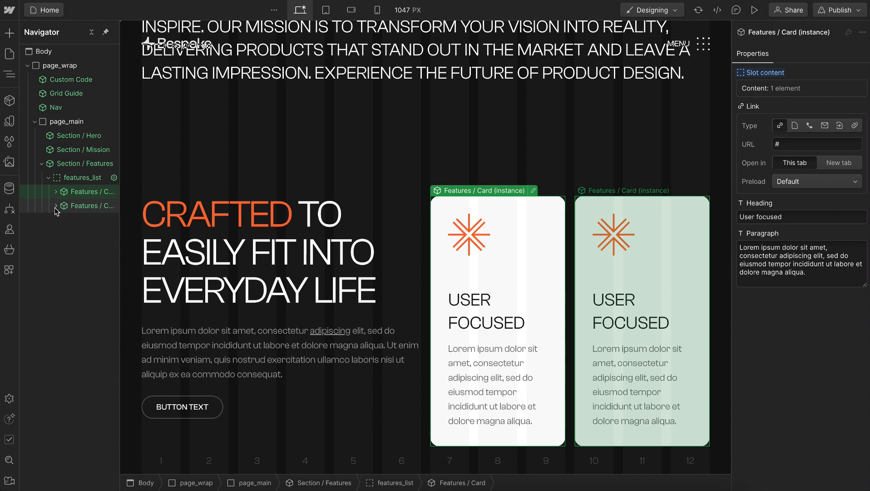
left_click(56, 207)
left_click(63, 220)
left_click(83, 234)
key("Delete")
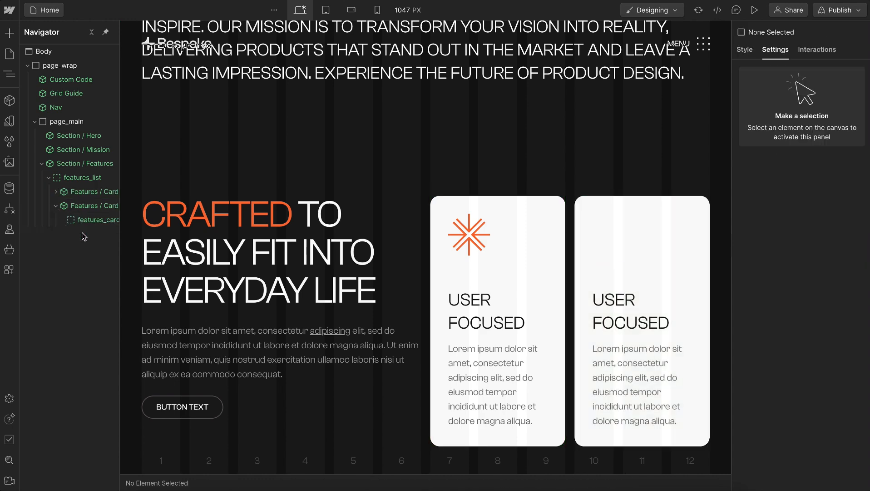
Insert the Icon / Globe component into the second card's icon slot and collapse that card in the layer tree
left_click(89, 221)
key("super+e")
type("icon")
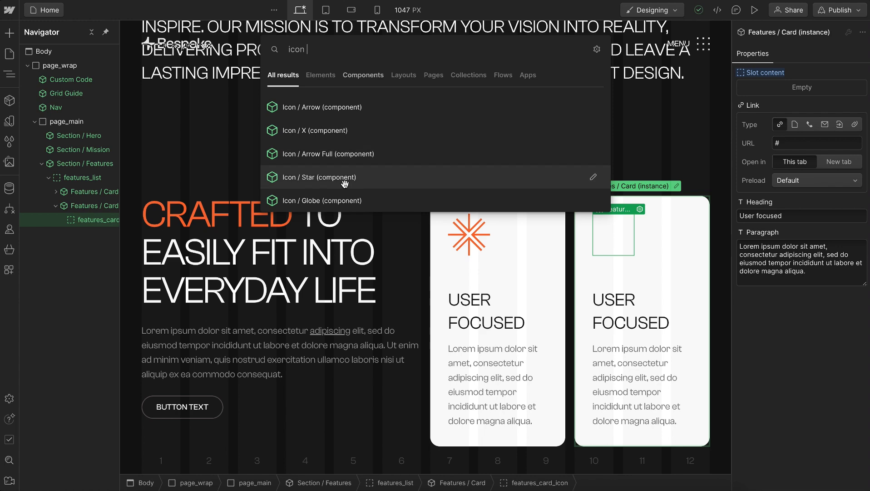
left_click(330, 200)
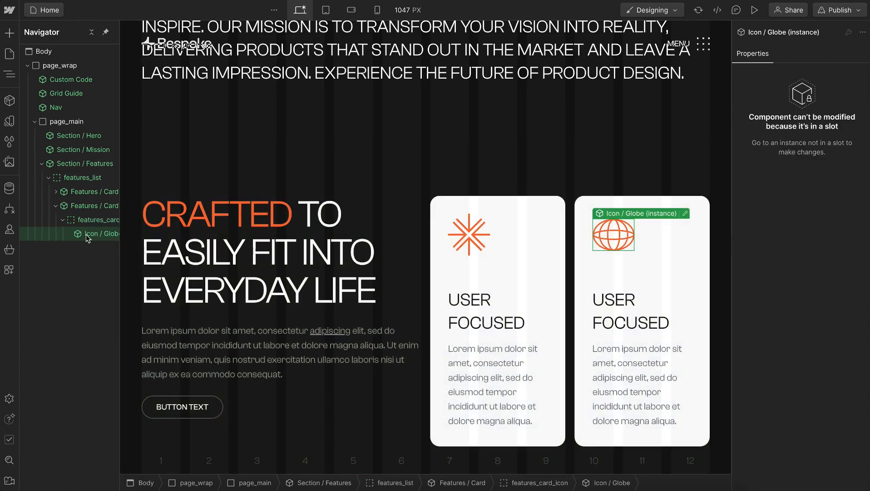
left_click(93, 221)
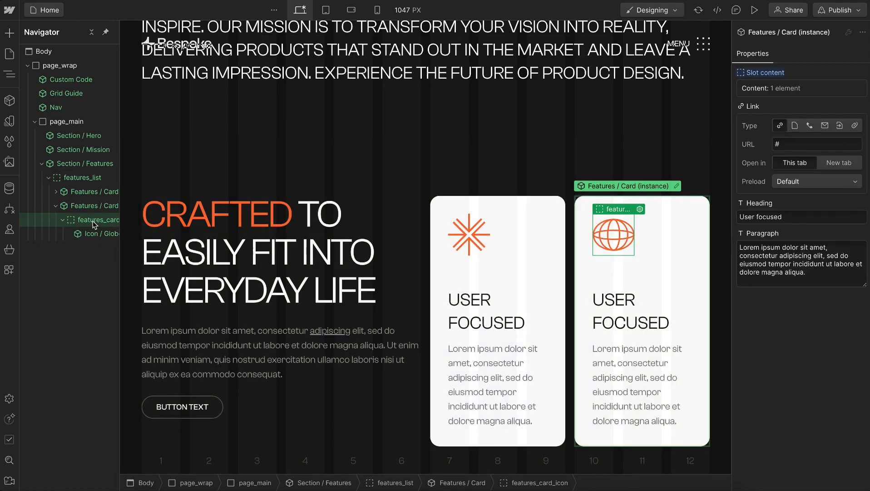
left_click(61, 220)
left_click(56, 205)
Paste copies of the star card and the globe card into the features_list slot to make four alternating cards
left_click(83, 192)
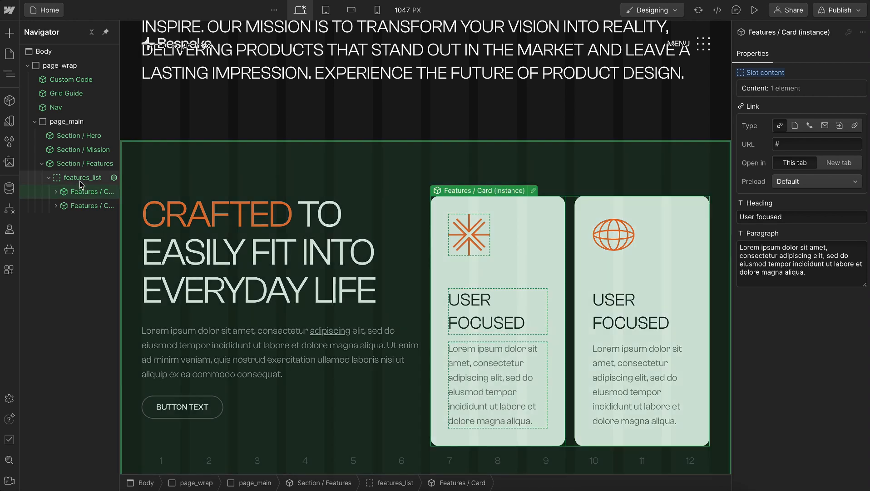
left_click(81, 180)
key("ctrl+v")
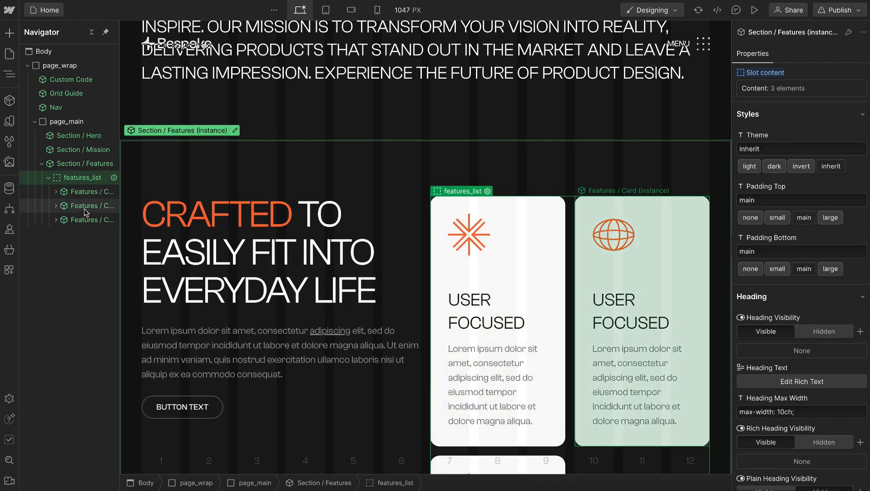
left_click(85, 209)
left_click(85, 179)
scroll(498, 256, "down", 2)
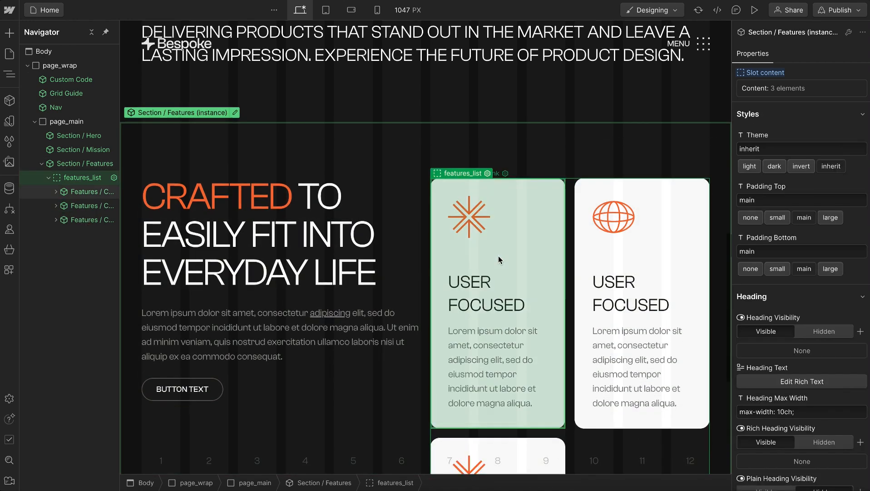
key("ctrl+v")
scroll(499, 255, "down", 4)
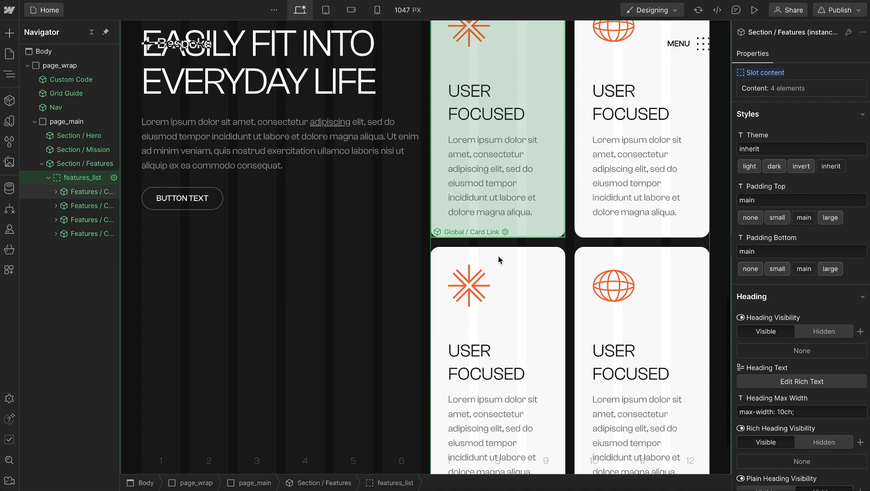
scroll(647, 344, "up", 2)
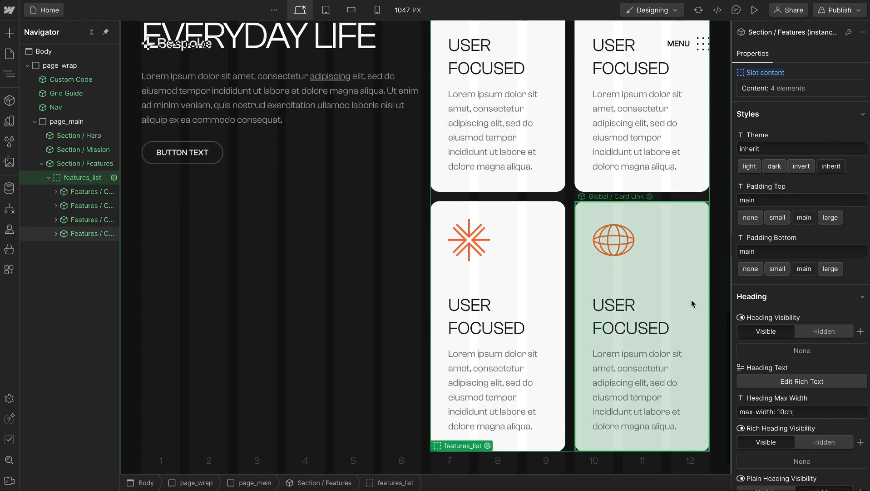
scroll(694, 301, "up", 1)
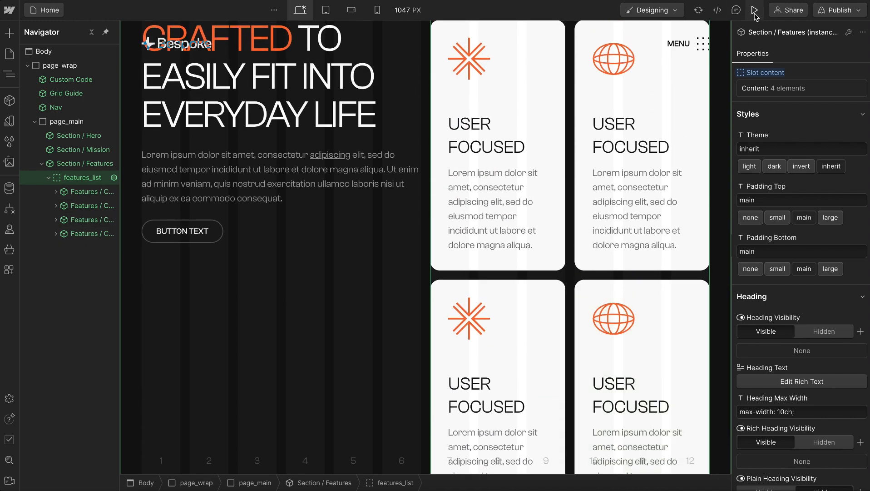
Preview the page at the tablet breakpoint, widen the canvas to 894 px and examine how the feature cards wrap
left_click(754, 10)
left_click(369, 10)
scroll(613, 231, "down", 8)
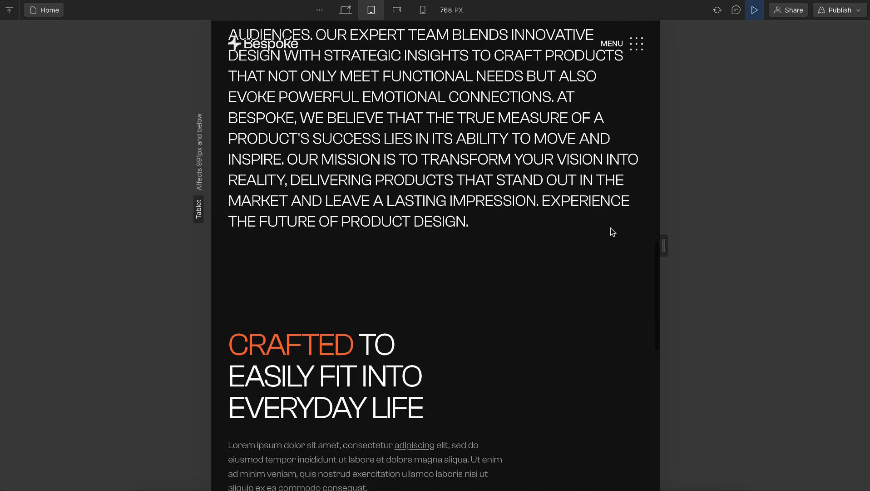
left_click_drag(665, 246, 699, 245)
scroll(502, 153, "down", 2)
scroll(638, 268, "down", 6)
scroll(639, 268, "up", 2)
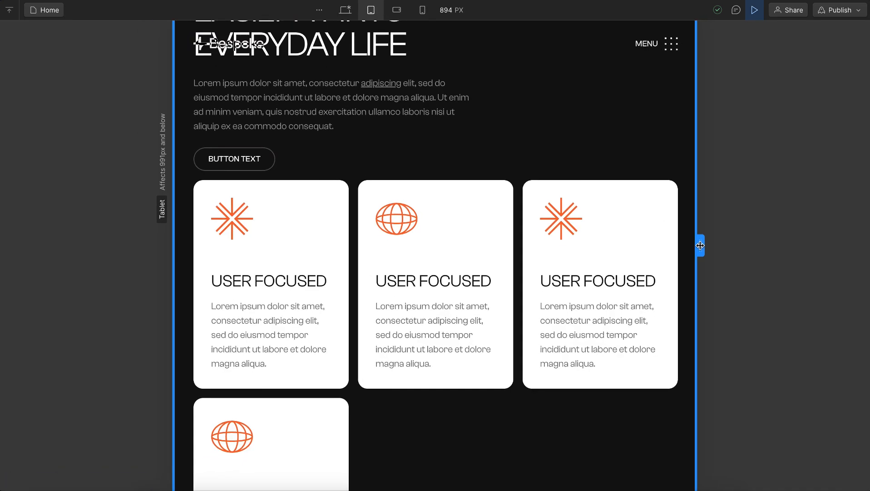
scroll(443, 146, "up", 2)
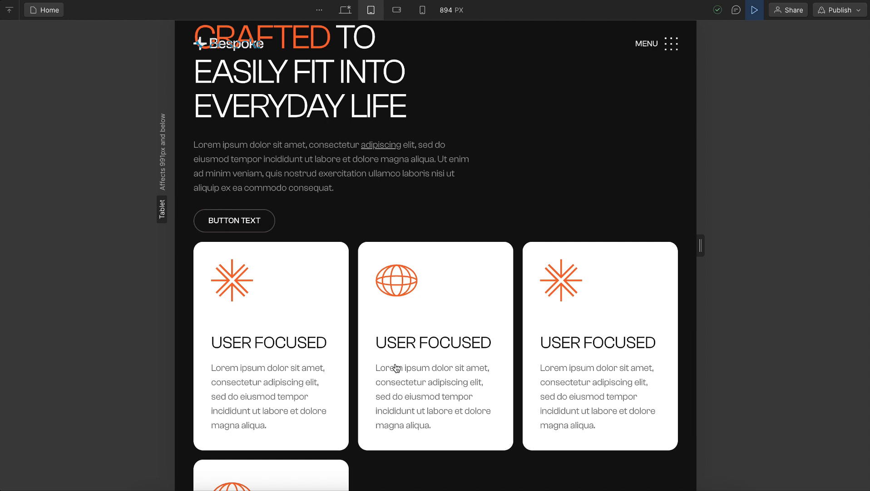
scroll(334, 113, "up", 2)
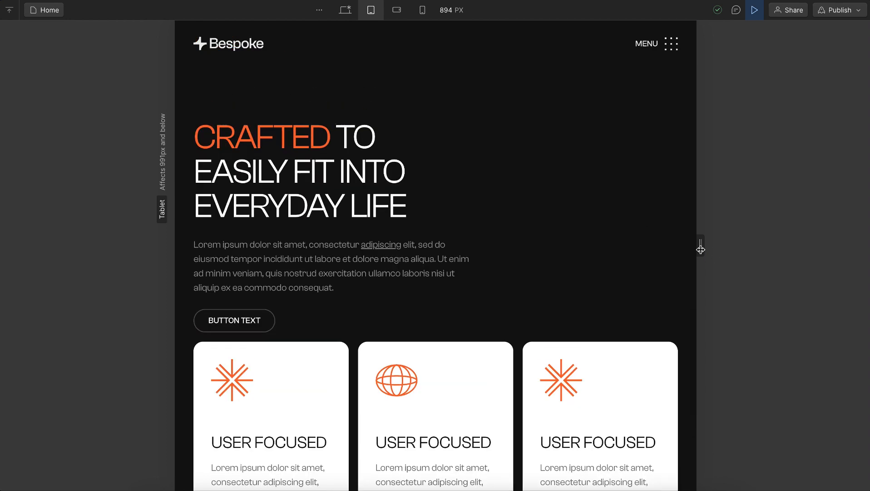
Widen the preview to 930 px and 1495 px, examine the Features section's card columns, and leave the preview
left_click_drag(703, 248, 711, 248)
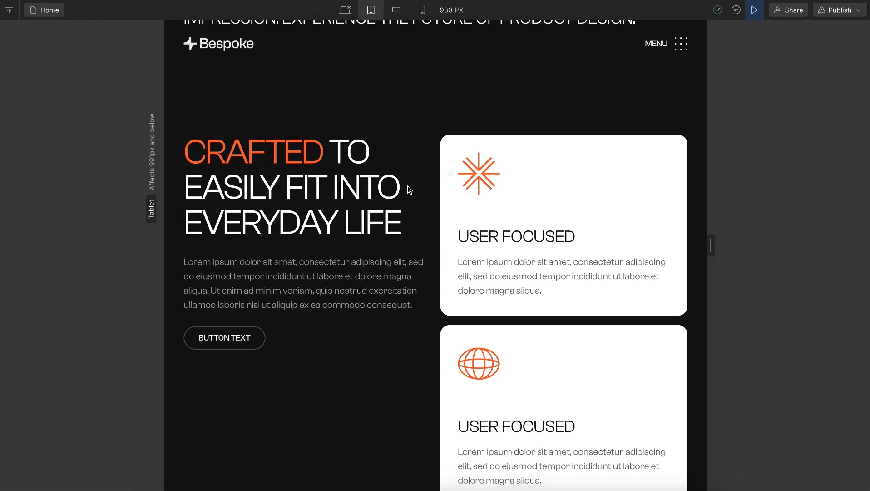
left_click_drag(709, 245, 867, 229)
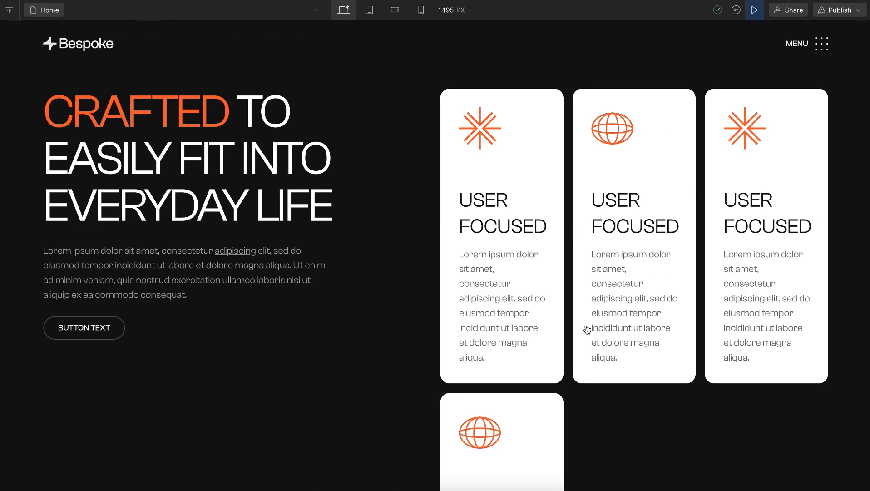
scroll(609, 425, "down", 1)
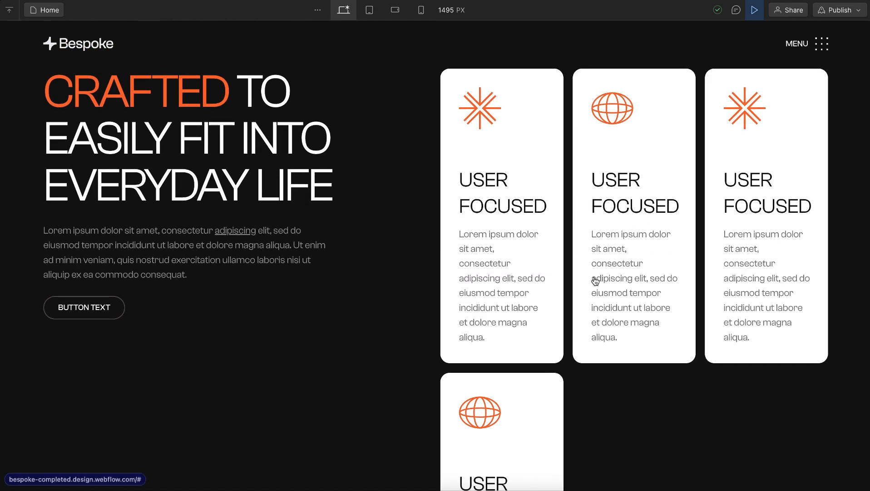
left_click(761, 14)
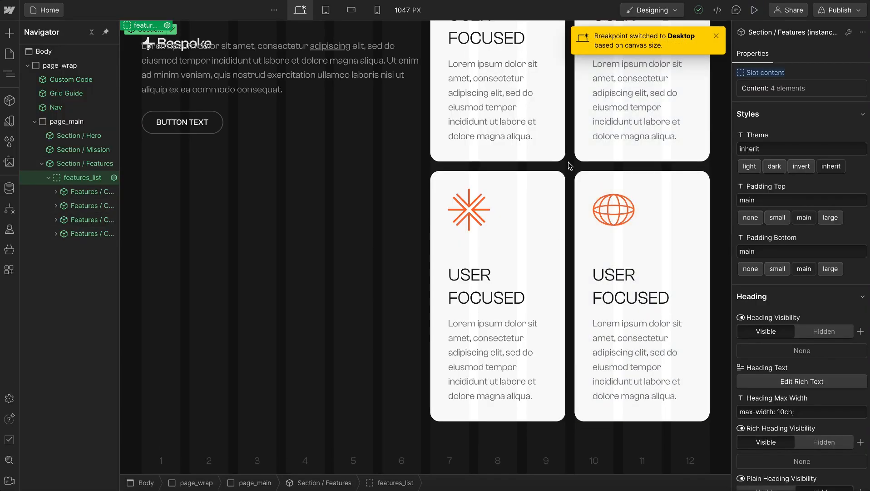
Change the minimum column width in the features_list grid's auto-fit Columns formula inside the Section / Features component, and return to the page
double_click(81, 164)
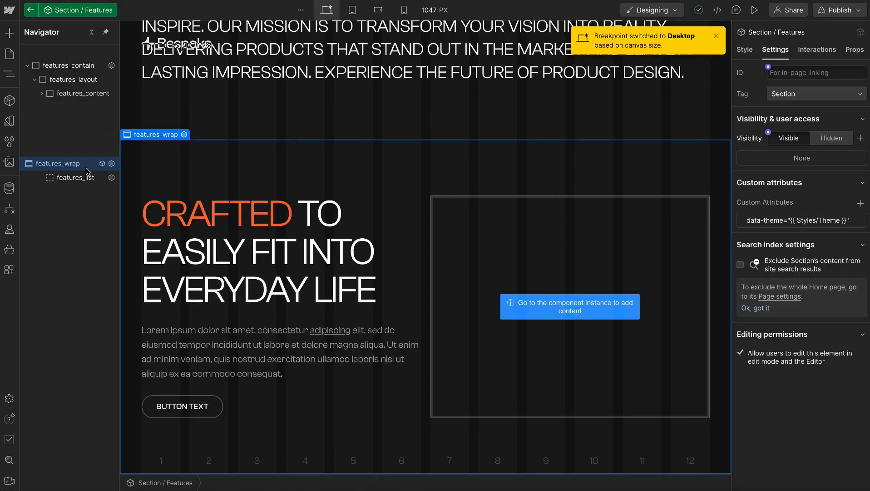
left_click(82, 107)
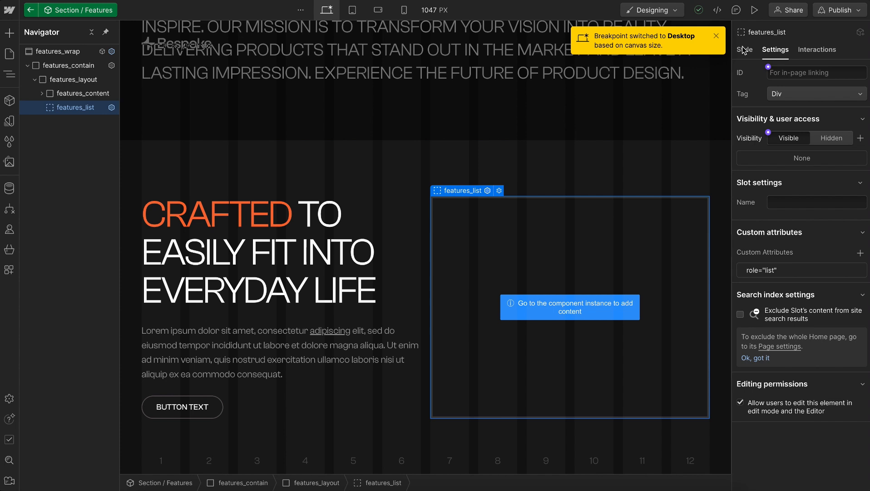
key("s")
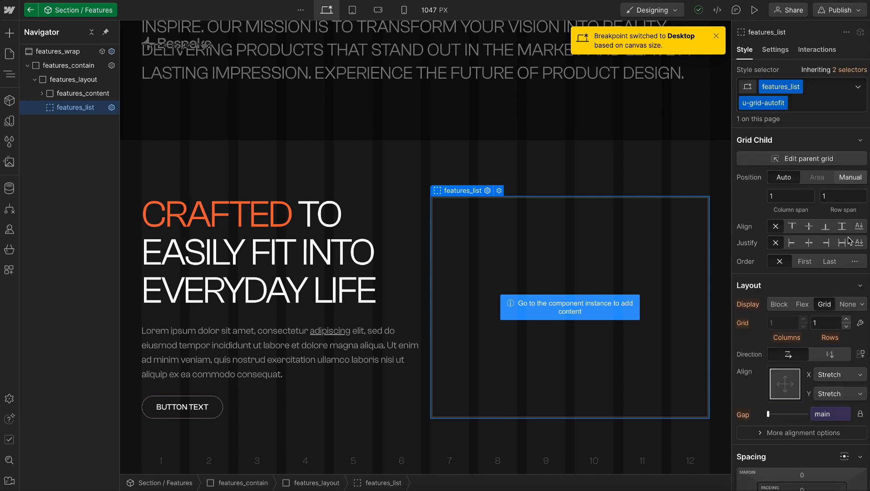
left_click(859, 323)
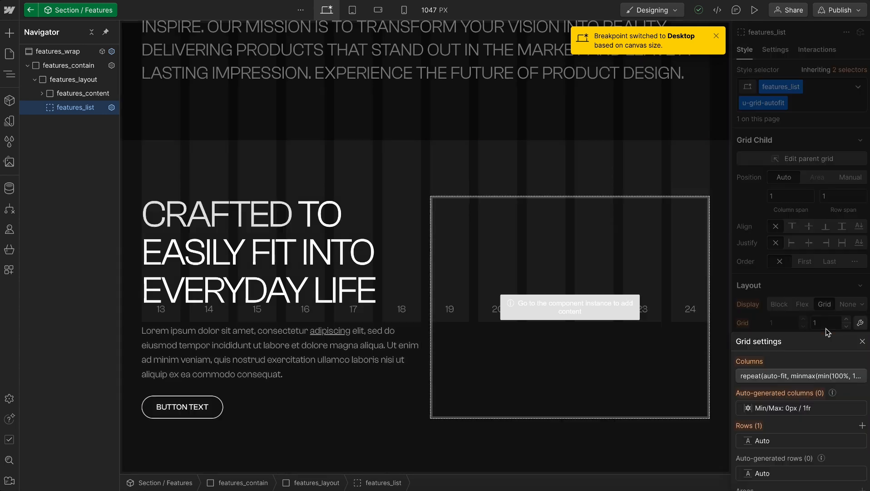
left_click(779, 376)
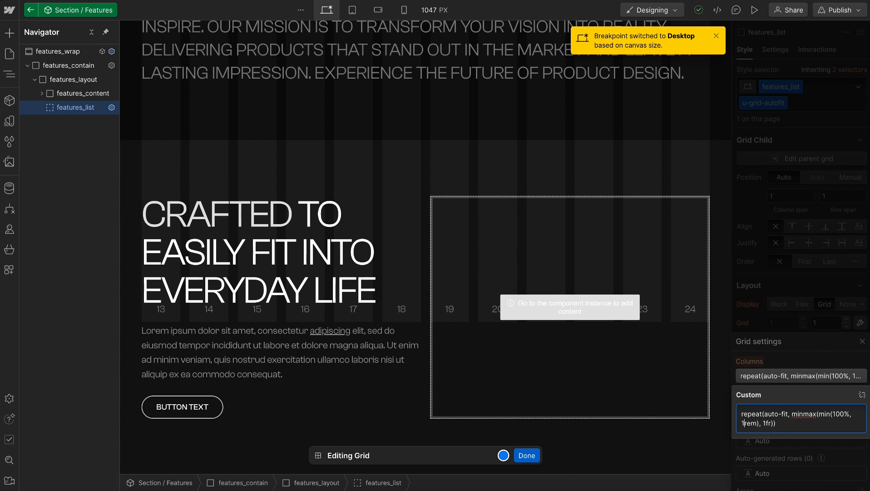
left_click(757, 287)
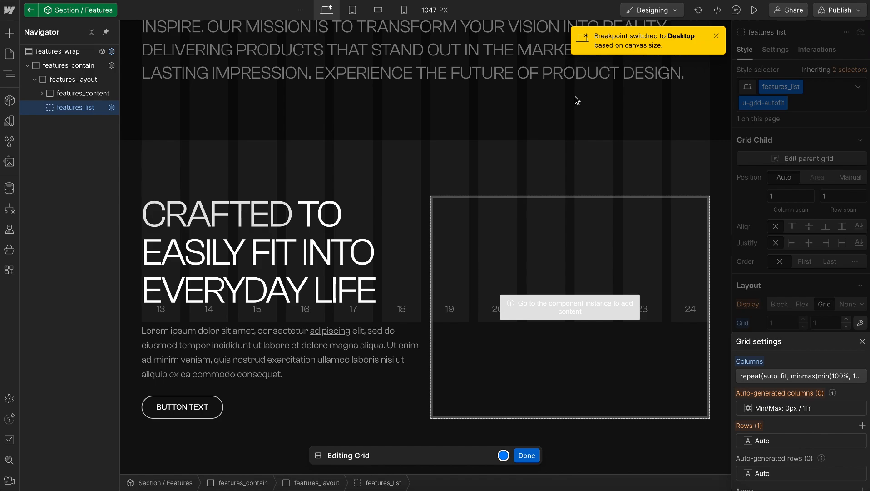
double_click(573, 94)
Preview the feature cards on desktop and tablet, widen the canvas from the tablet size to check their columns, and leave the preview
left_click(754, 10)
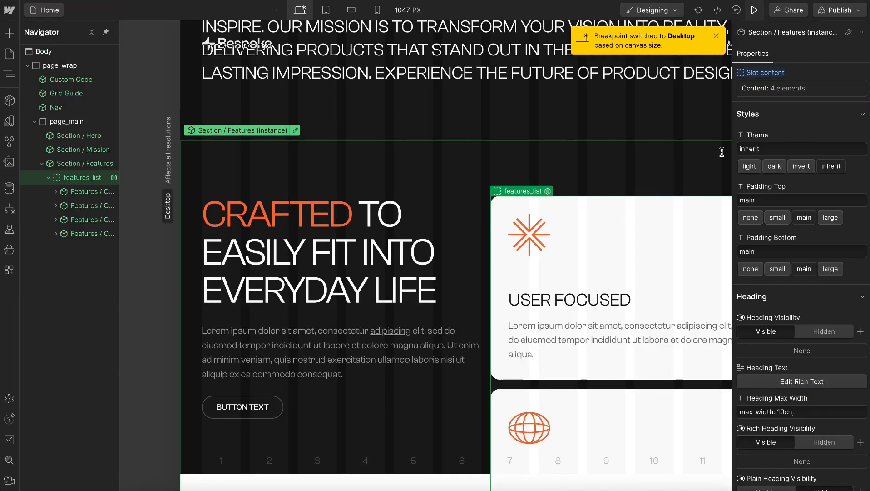
scroll(643, 253, "down", 6)
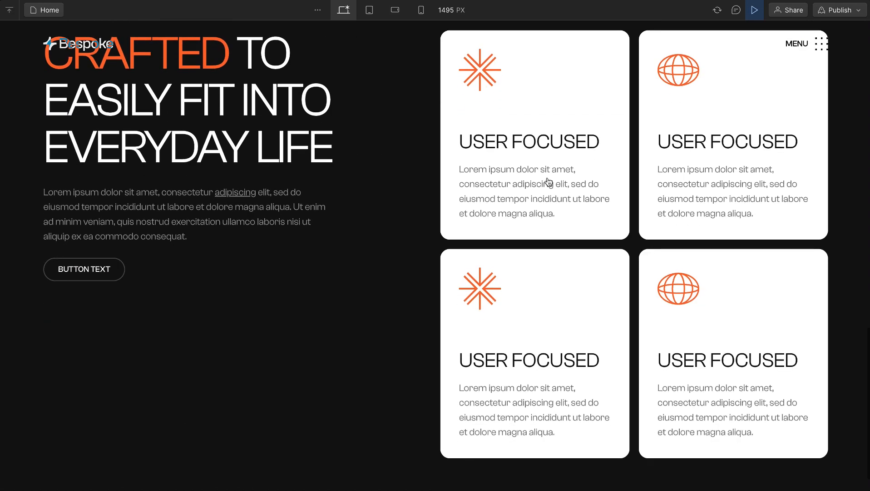
left_click(369, 10)
scroll(606, 262, "down", 10)
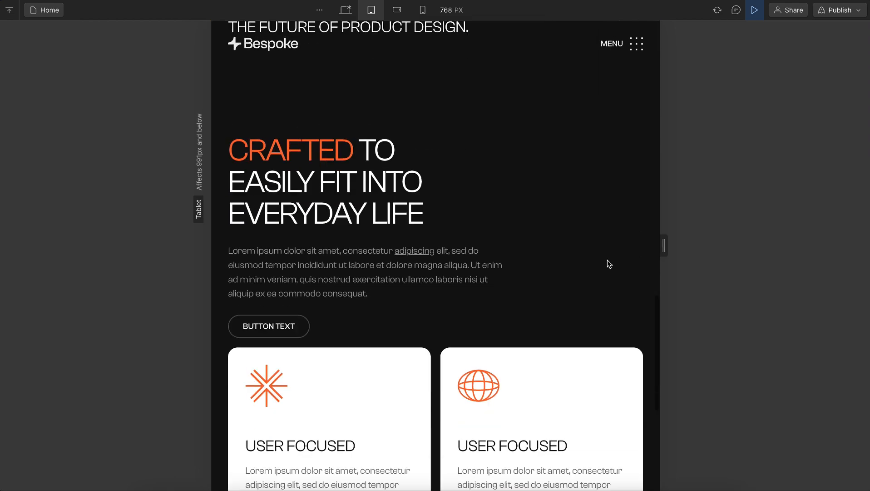
left_click_drag(666, 247, 834, 252)
mouse_move(828, 253)
left_mouse_down()
mouse_move(813, 252)
mouse_move(865, 248)
mouse_move(813, 249)
mouse_move(838, 246)
left_mouse_up()
left_click(761, 15)
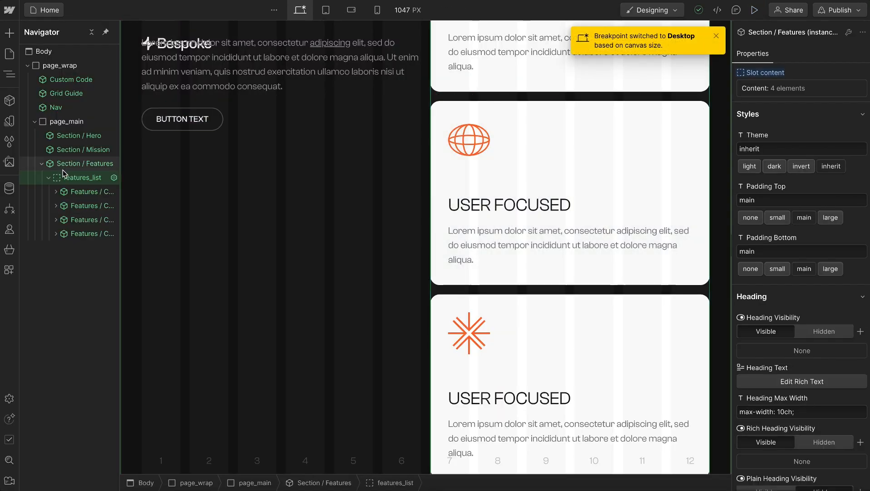
Set the features_list grid columns in the Section / Features component to repeat(auto-fit, minmax(min(100%, 20rem), 1fr))
double_click(75, 181)
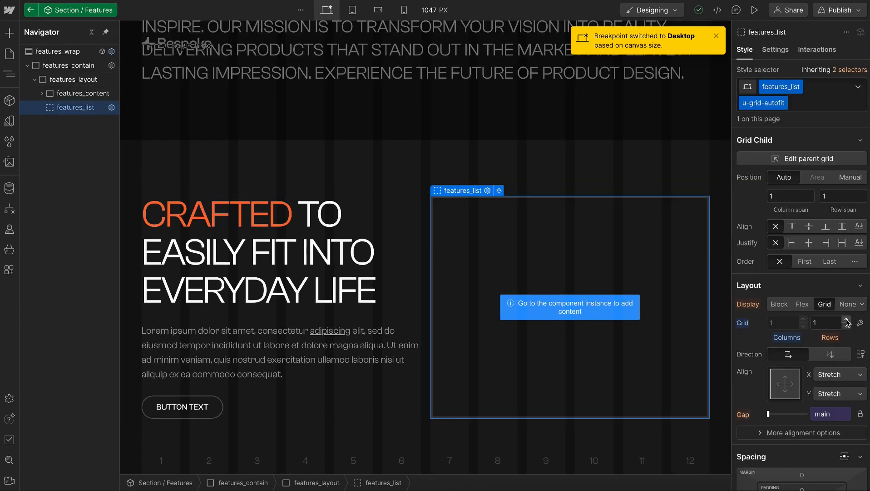
left_click(861, 323)
left_click(785, 373)
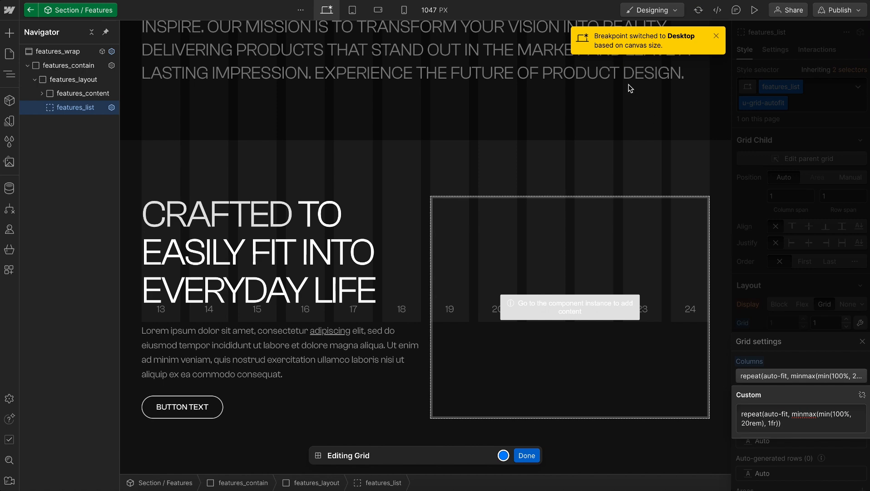
key("Escape")
key("Escape")
Preview the Features section, widen the canvas to 1383 px and 1463 px to examine how the cards wrap, and leave the preview
left_click(755, 11)
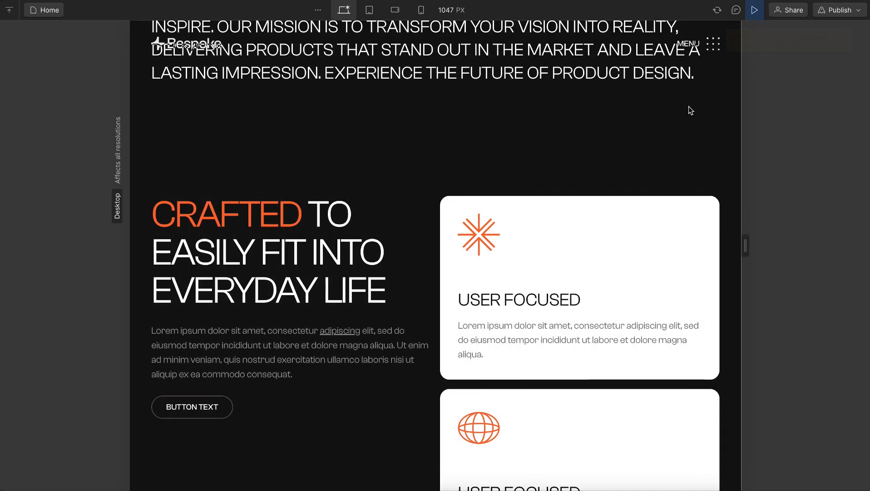
left_click_drag(747, 244, 844, 245)
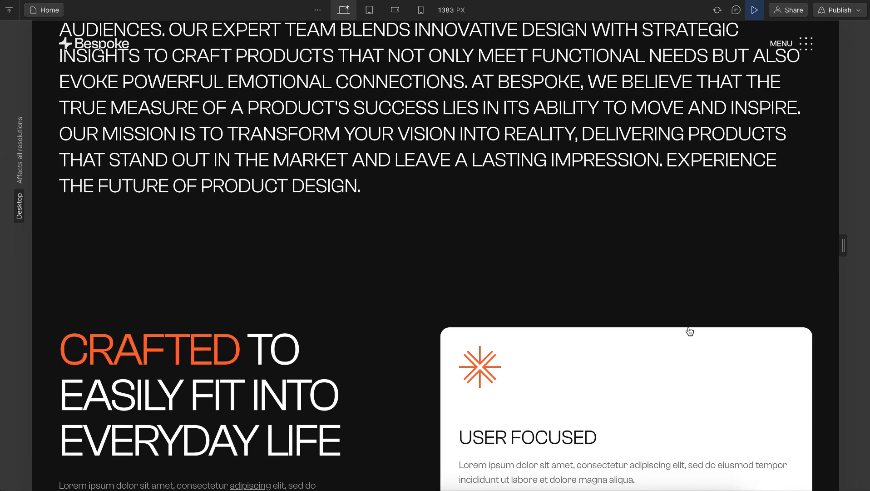
scroll(690, 331, "down", 6)
scroll(690, 331, "down", 2)
scroll(659, 345, "up", 2)
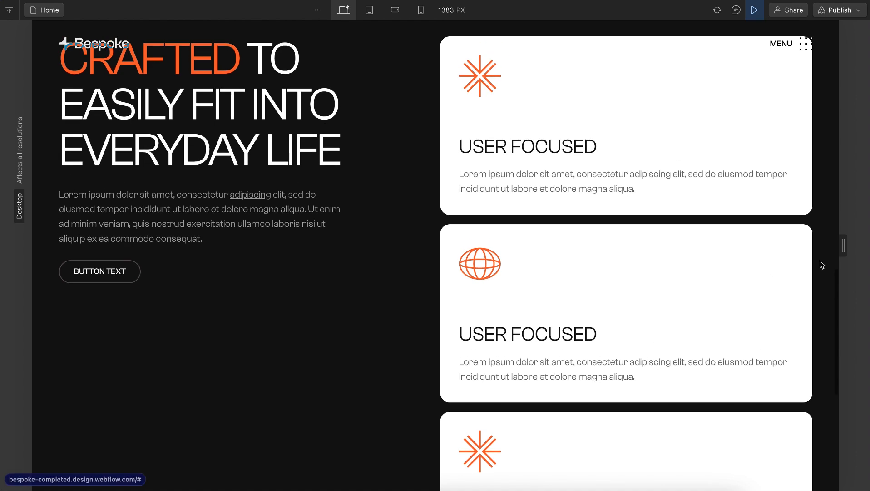
left_click_drag(844, 246, 863, 246)
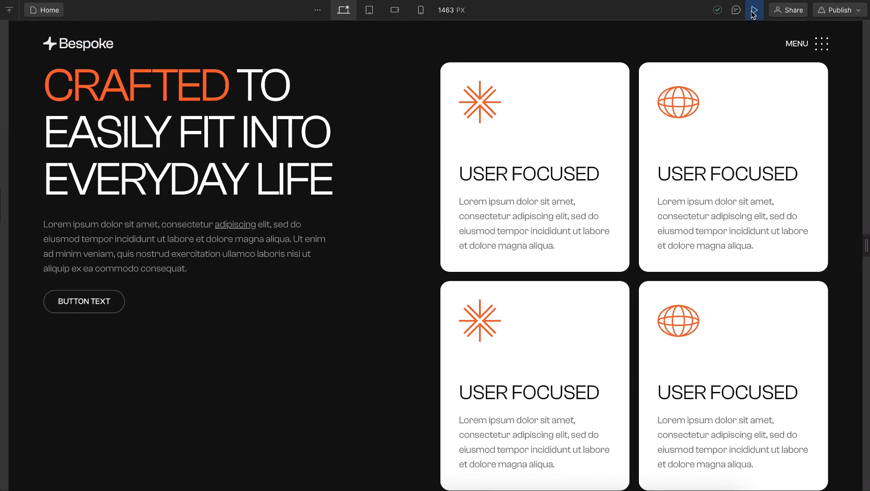
left_click(754, 10)
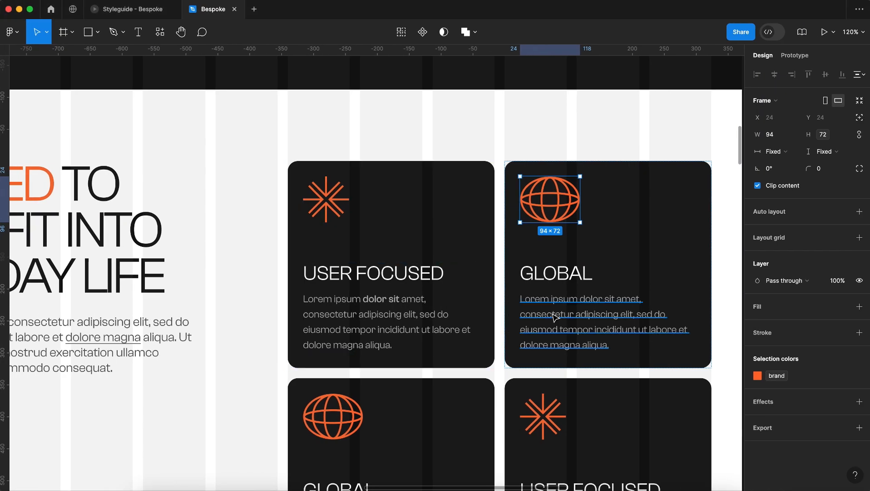
Copy the globe card's heading from the Figma design and set the second feature card's Heading to GLOBAL in Webflow
double_click(556, 273)
key("ctrl+c")
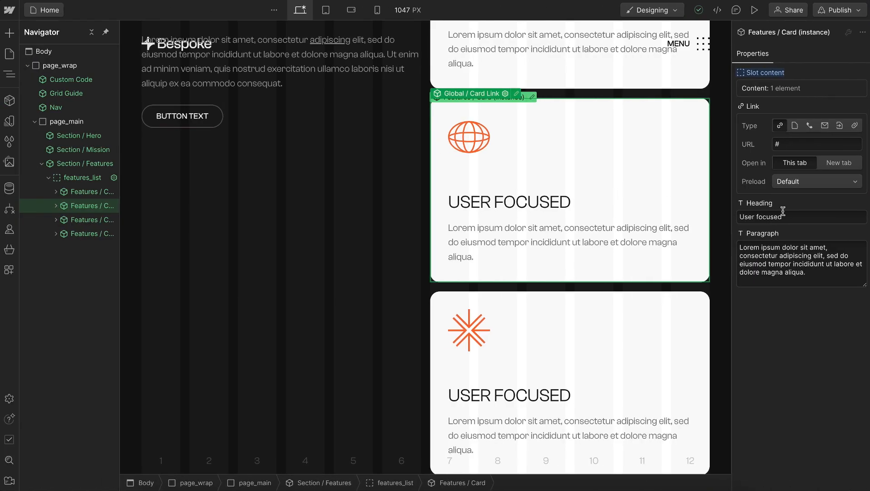
left_click(783, 211)
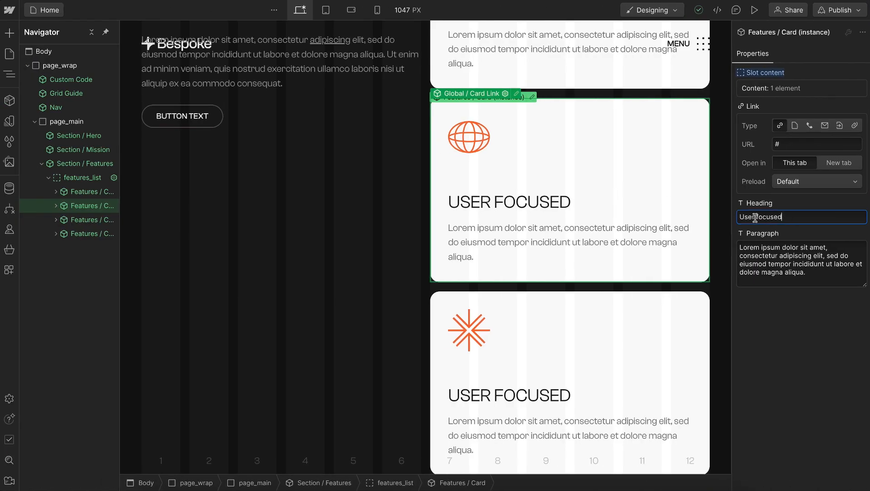
key("ctrl+a")
key("ctrl+v")
Preview the page at 1495 px and set the text zoom preview to 24 px to examine the Features section
left_click(753, 9)
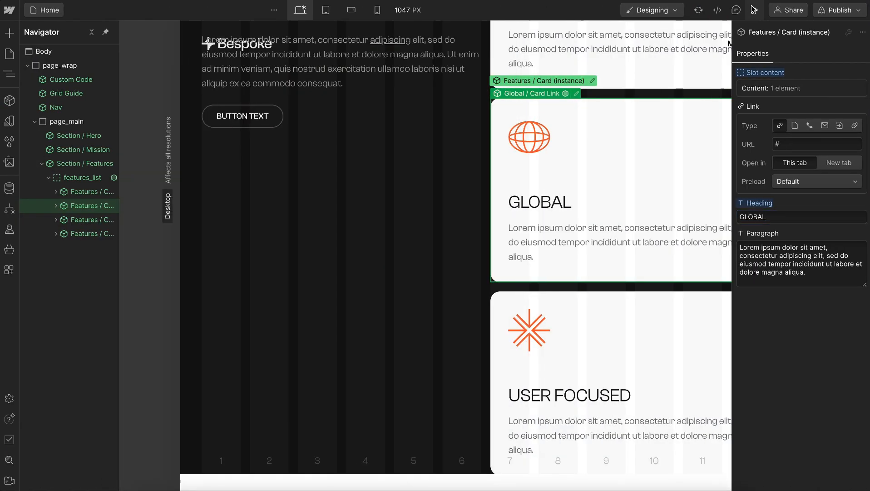
left_click_drag(748, 250, 850, 252)
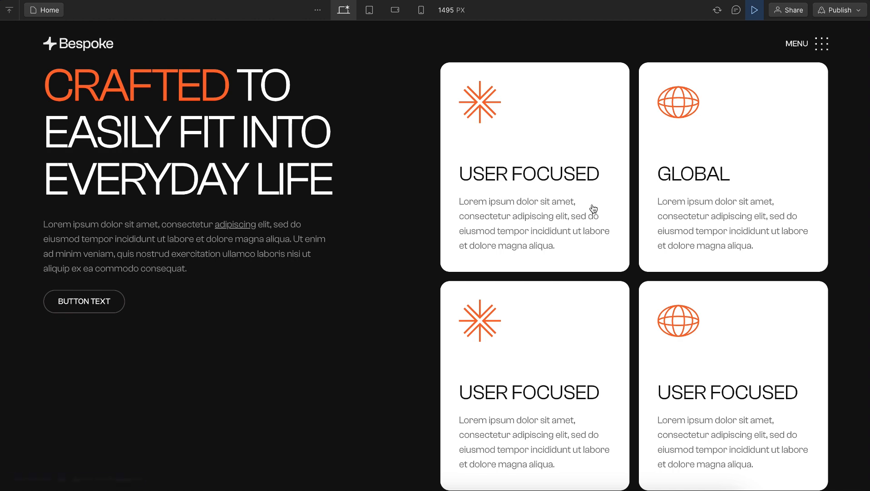
scroll(594, 209, "up", 1)
left_click(450, 10)
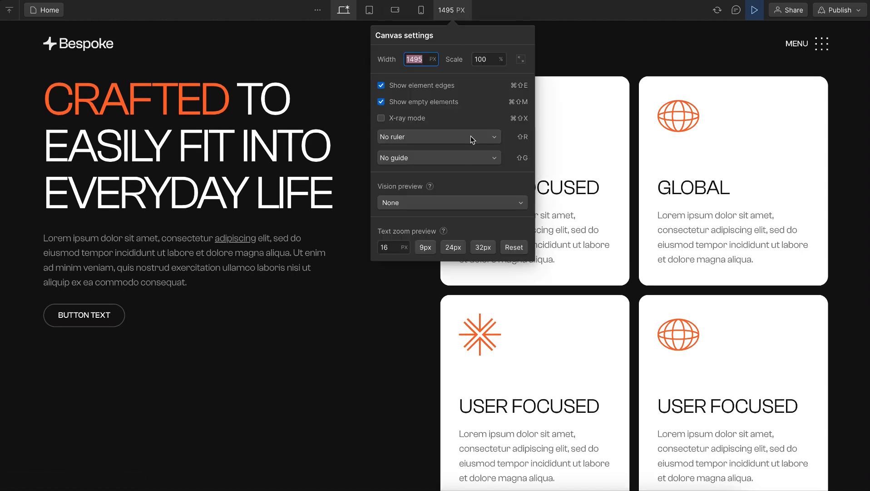
left_click(452, 250)
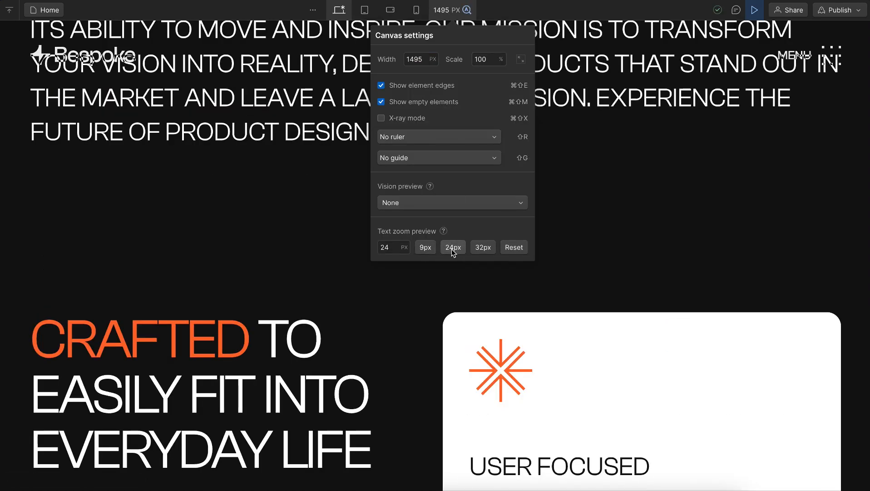
left_click(472, 337)
scroll(589, 124, "down", 6)
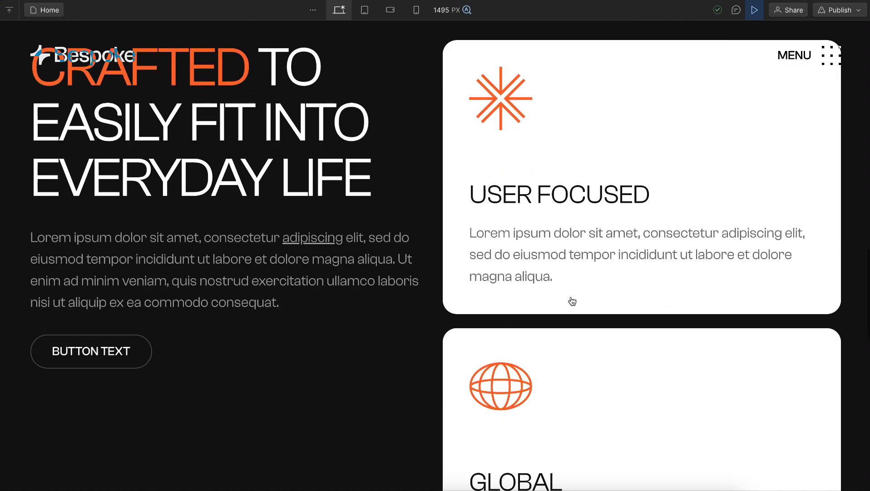
Raise the text zoom preview to 32 px and examine how the Features section's text and cards reflow
left_click(467, 10)
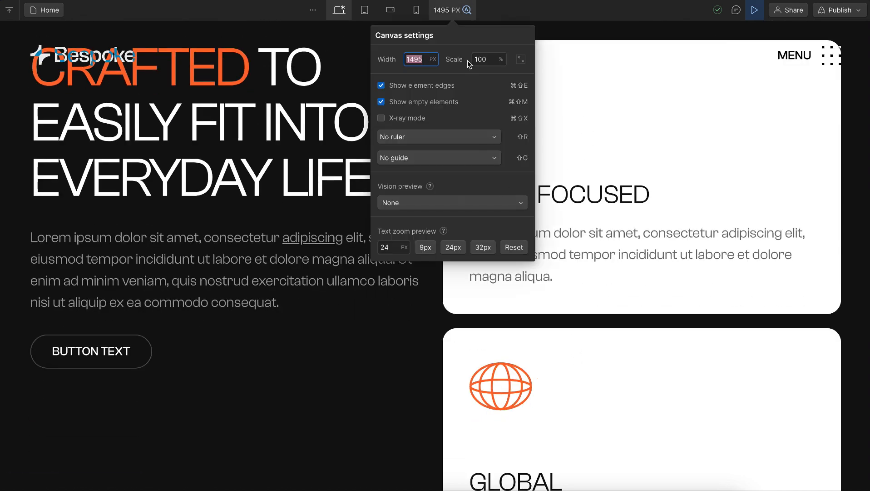
left_click(484, 248)
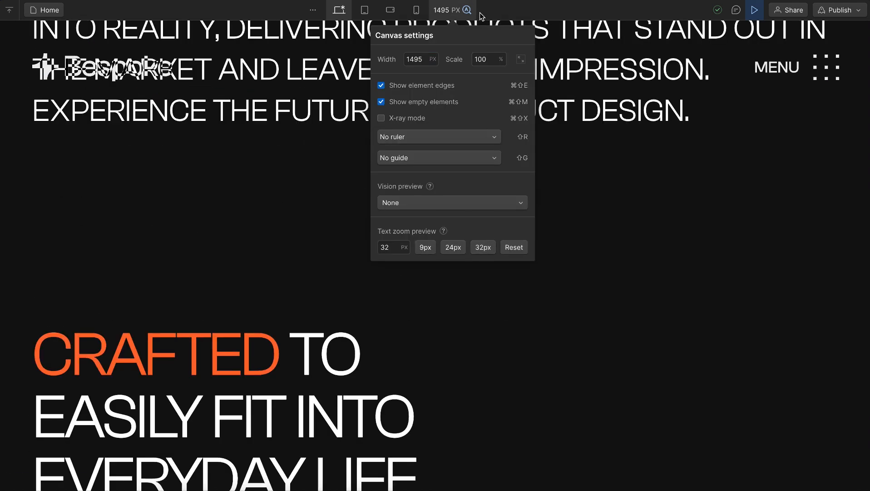
left_click(469, 10)
scroll(487, 233, "down", 13)
scroll(483, 232, "up", 5)
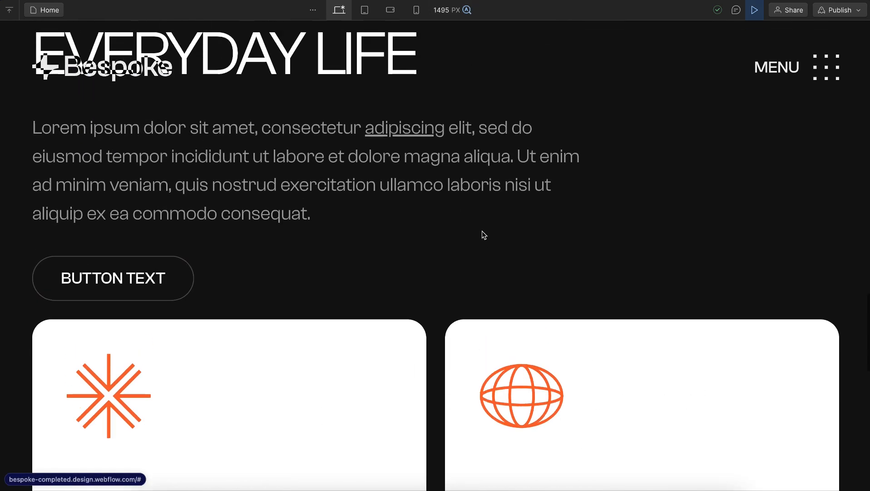
scroll(257, 192, "down", 3)
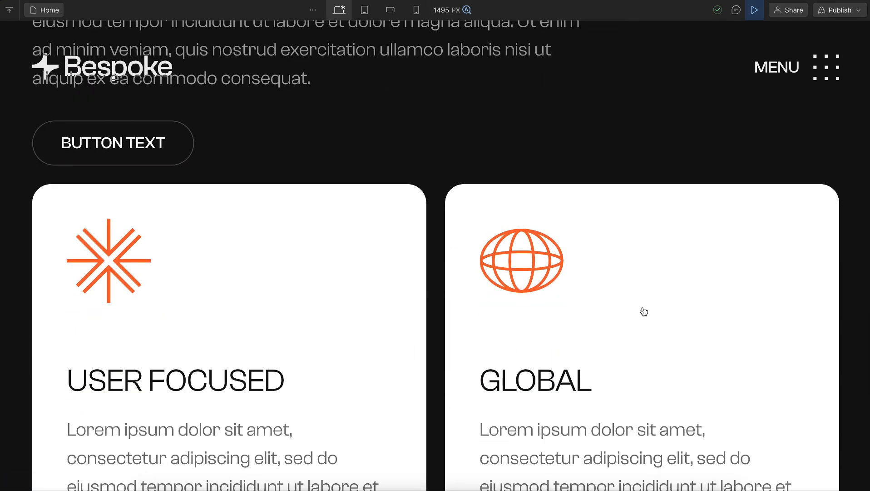
scroll(483, 289, "down", 1)
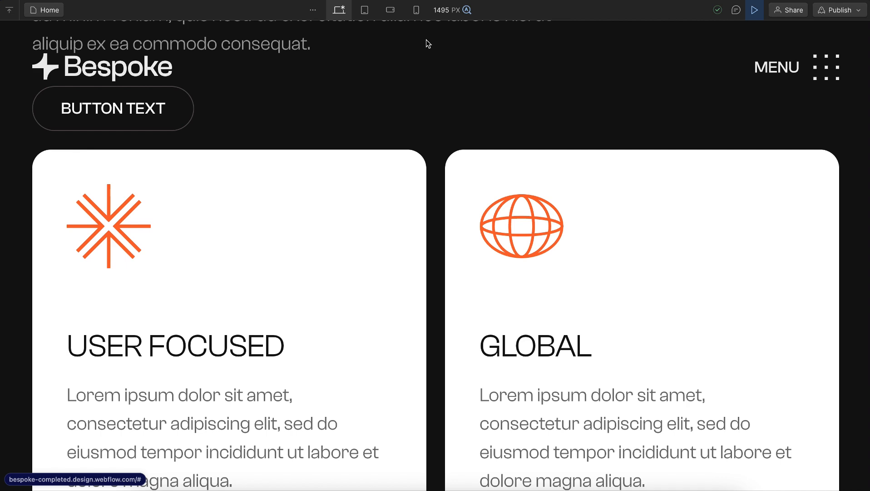
Reset the text zoom preview to 16 px and check the Features section at normal text size
left_click(448, 10)
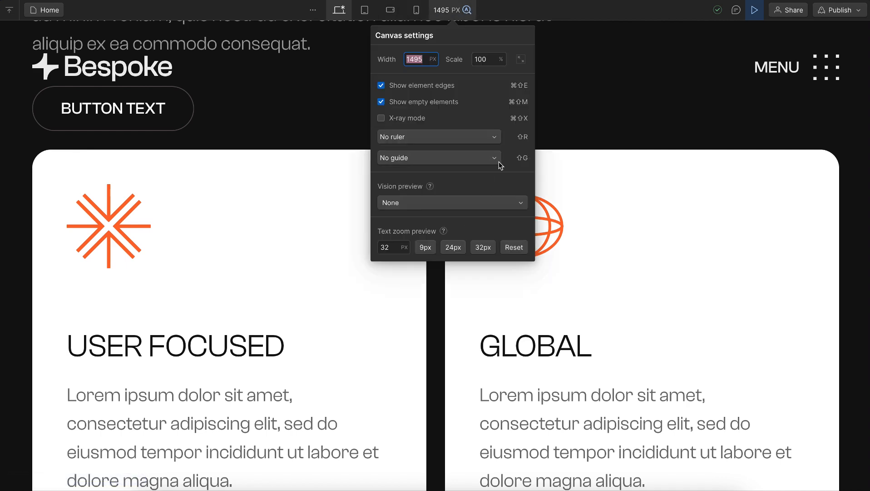
left_click(518, 248)
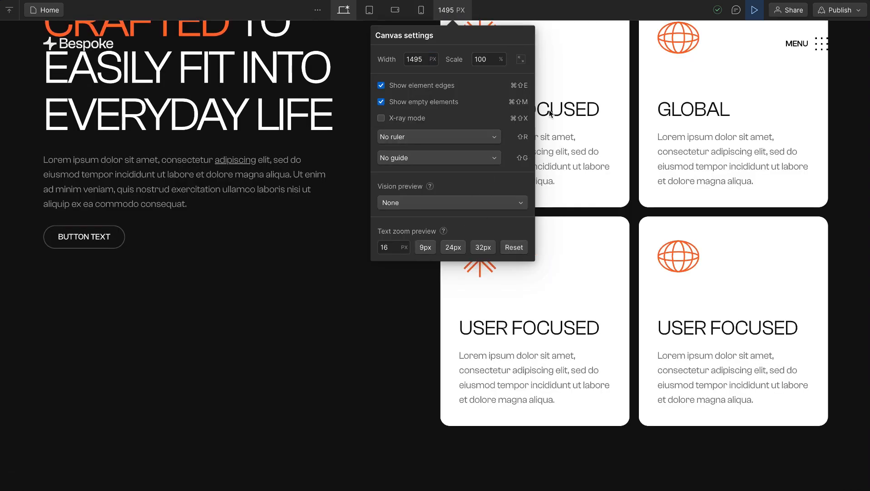
left_click(593, 101)
scroll(536, 210, "up", 3)
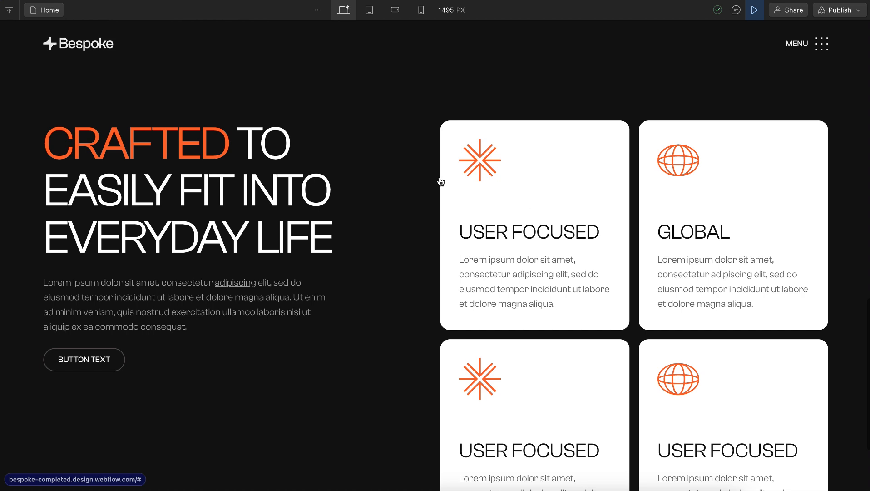
Preview the Features section at the 768 px tablet breakpoint and narrow the canvas to 414 px to check the card stacking
left_click(370, 10)
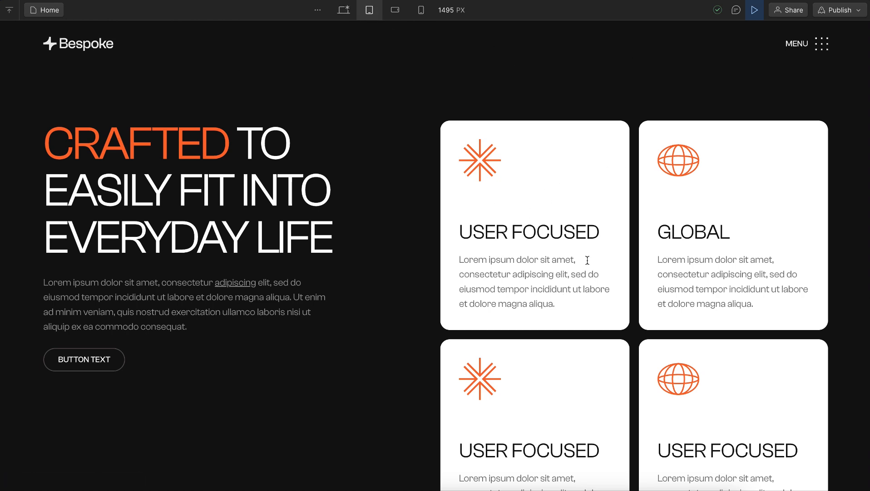
scroll(412, 237, "down", 2)
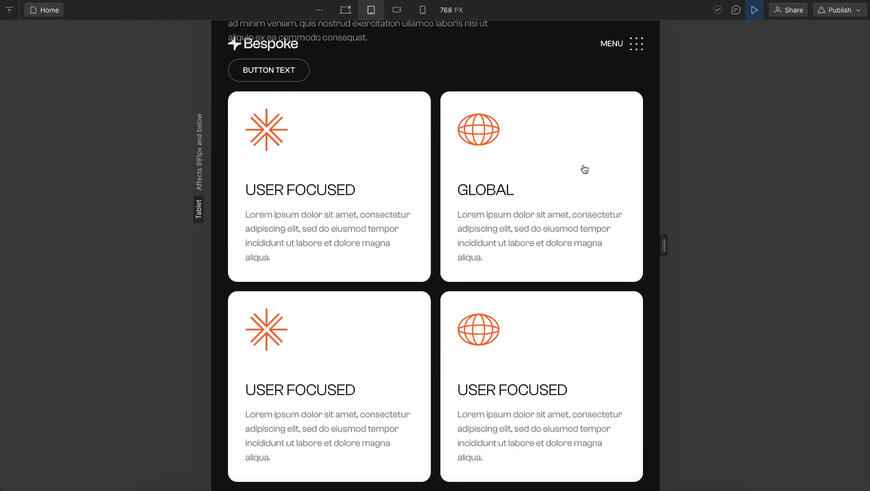
left_click_drag(664, 249, 556, 292)
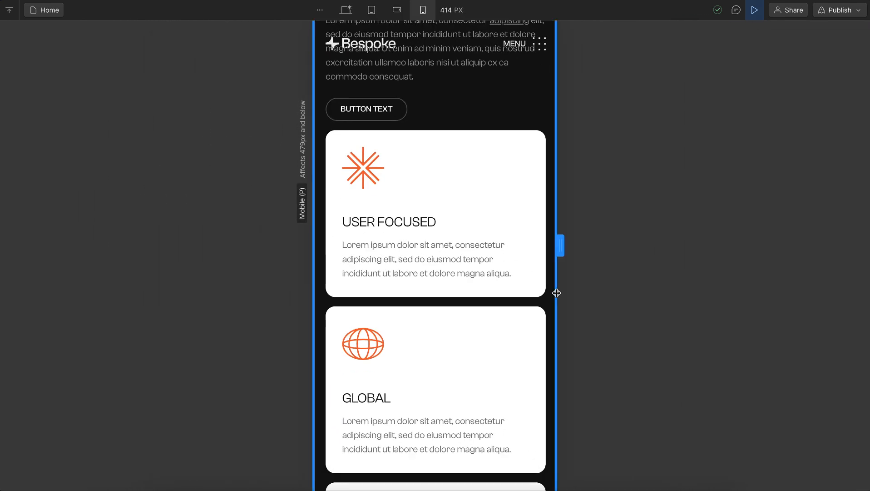
Widen the mobile preview to 464 px, check the gap between the Features text and cards, and exit the preview
left_click_drag(560, 244, 574, 268)
scroll(457, 187, "up", 3)
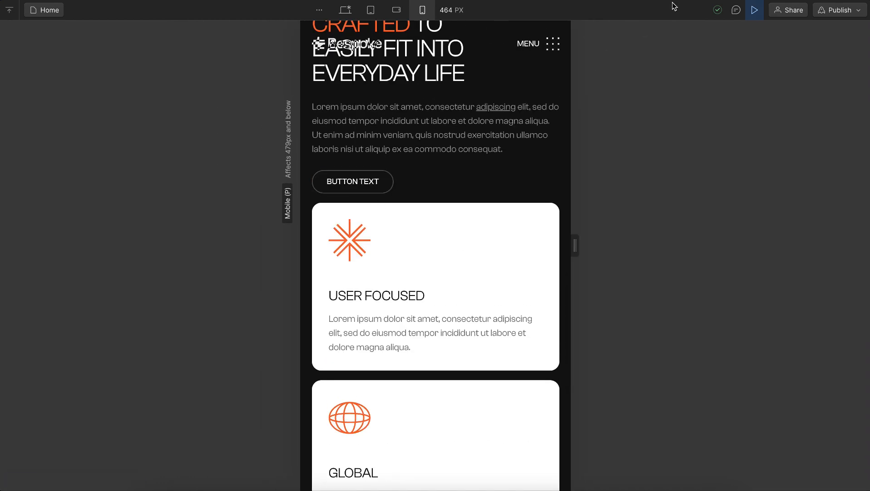
left_click(754, 10)
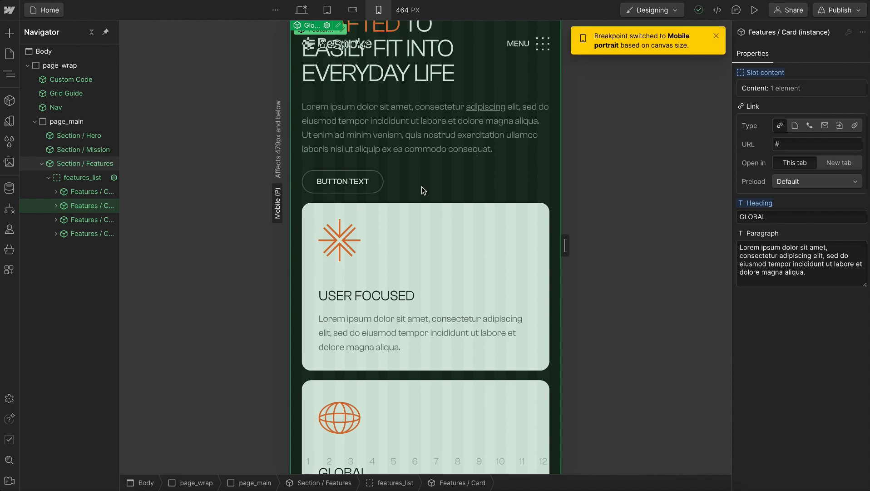
Open the Features section component and add the u-gap-row-large combo class to features_layout
double_click(421, 186)
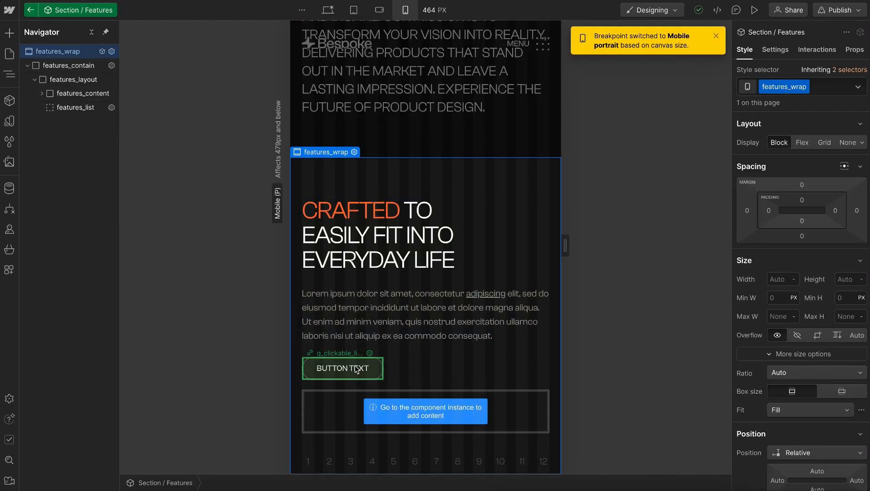
left_click(84, 80)
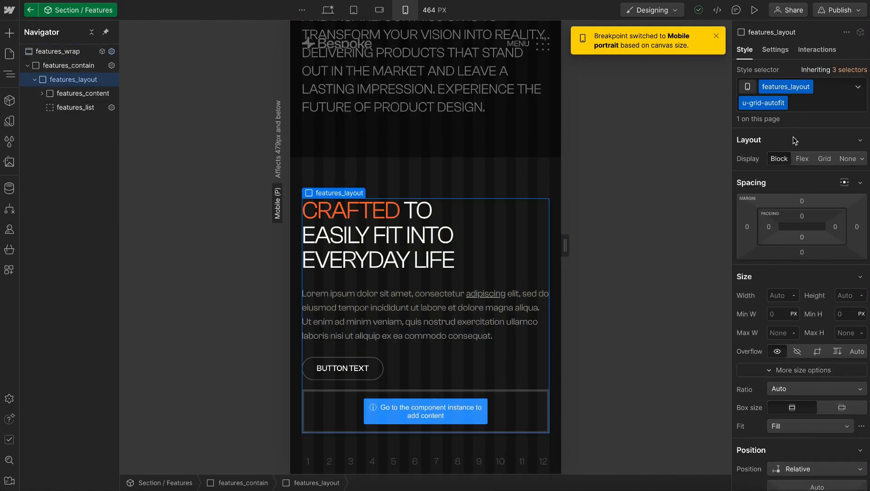
left_click(820, 101)
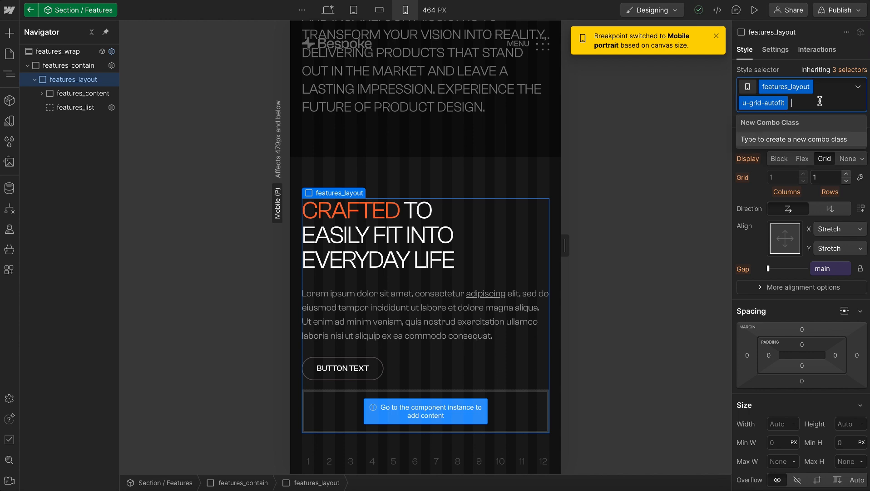
type("gap-")
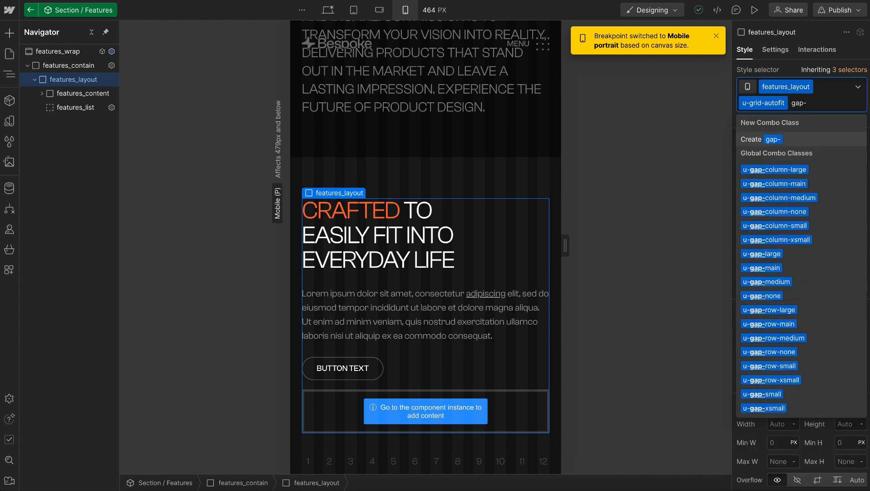
type("row")
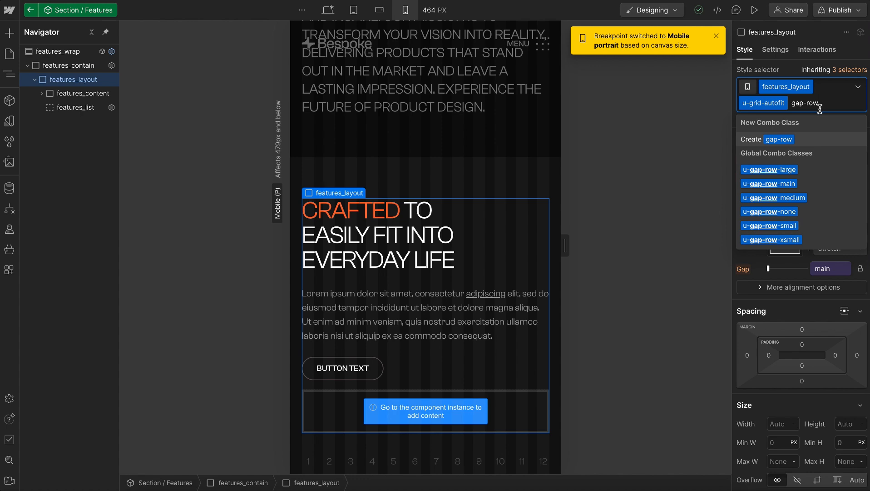
left_click(771, 171)
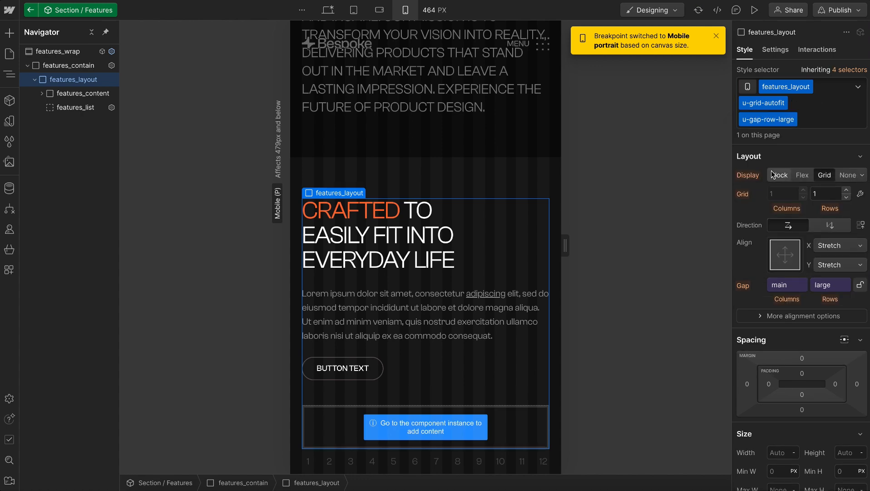
Return to the Home page and set the Features section instance's theme to light
left_click(458, 125)
scroll(425, 272, "down", 3)
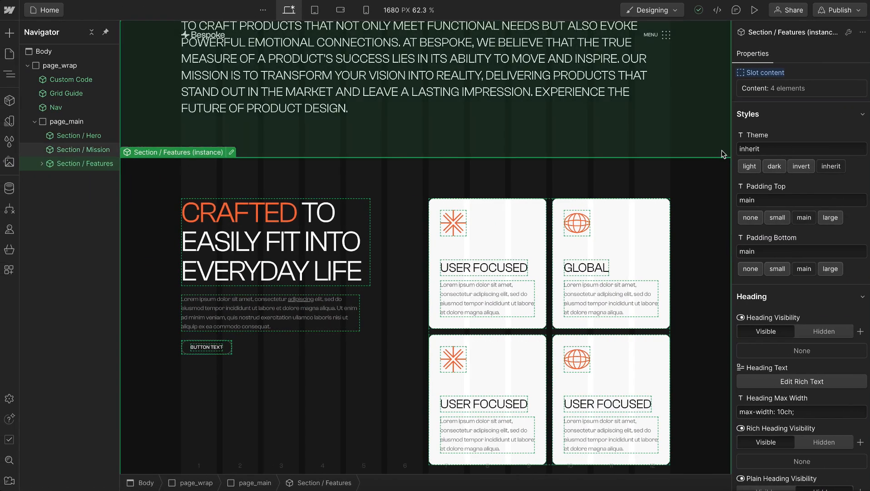
left_click(750, 166)
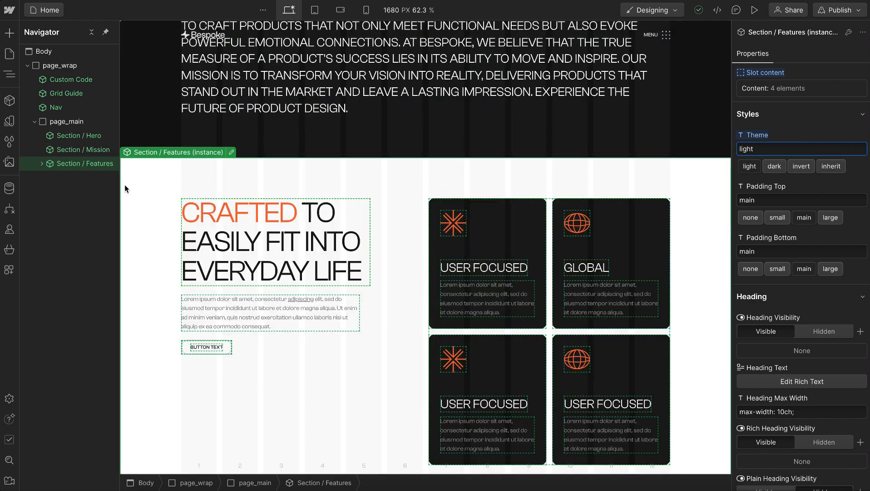
Duplicate the Section / Starter Simple component and name the copy Section / CTA
left_click(67, 122)
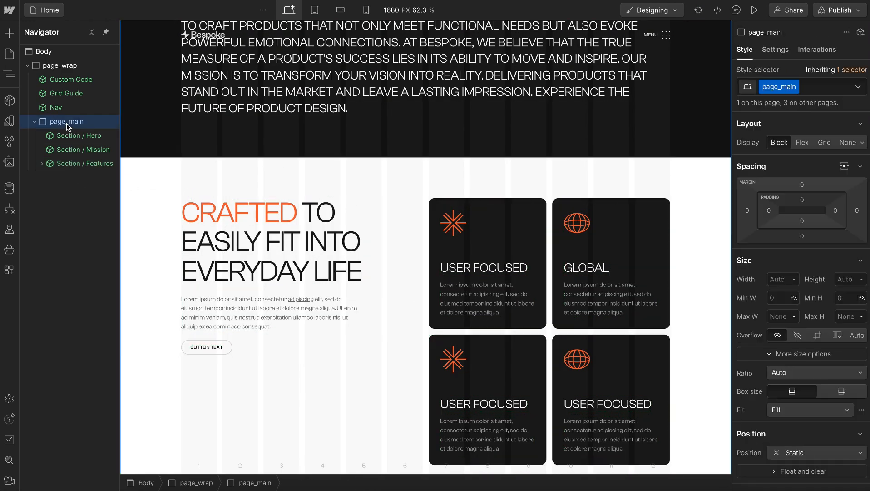
left_click(9, 101)
left_click(97, 55)
type("s")
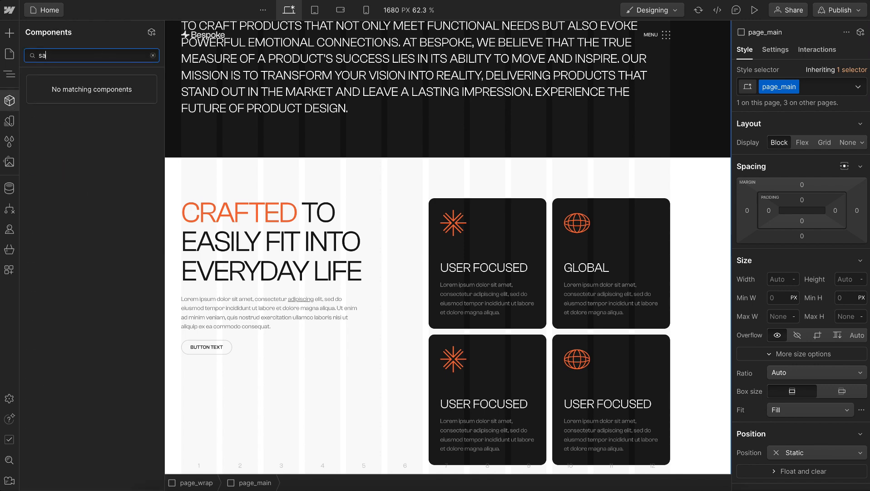
type("tart sim")
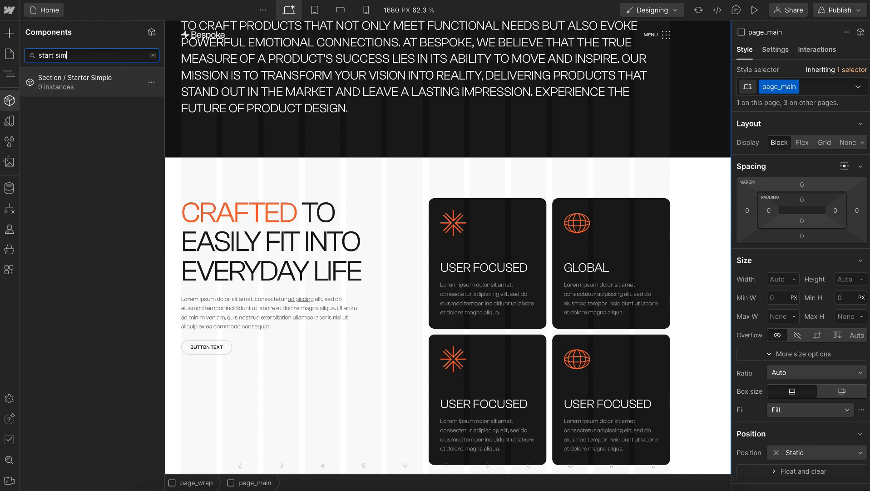
left_click(152, 81)
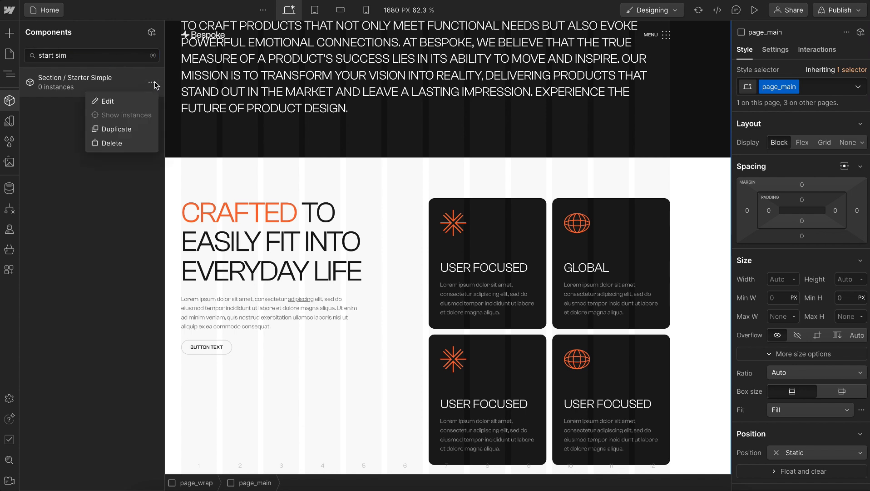
left_click(125, 132)
left_click_drag(65, 149, 139, 149)
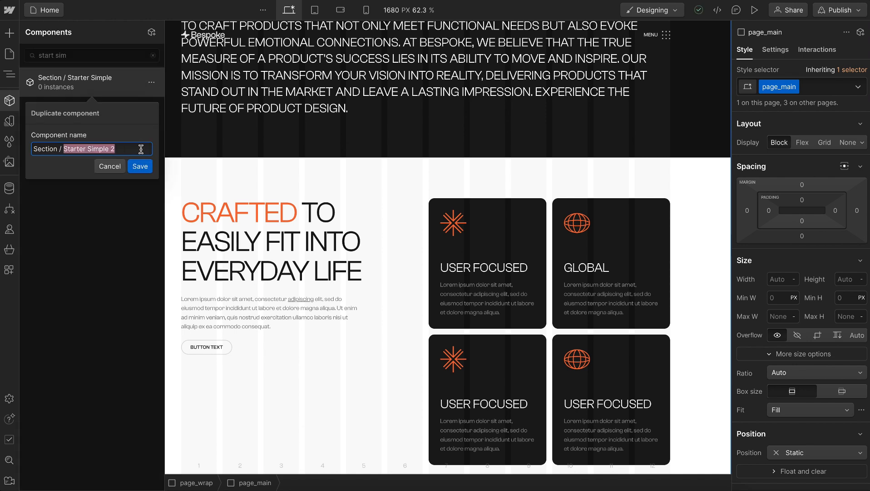
type("CTA")
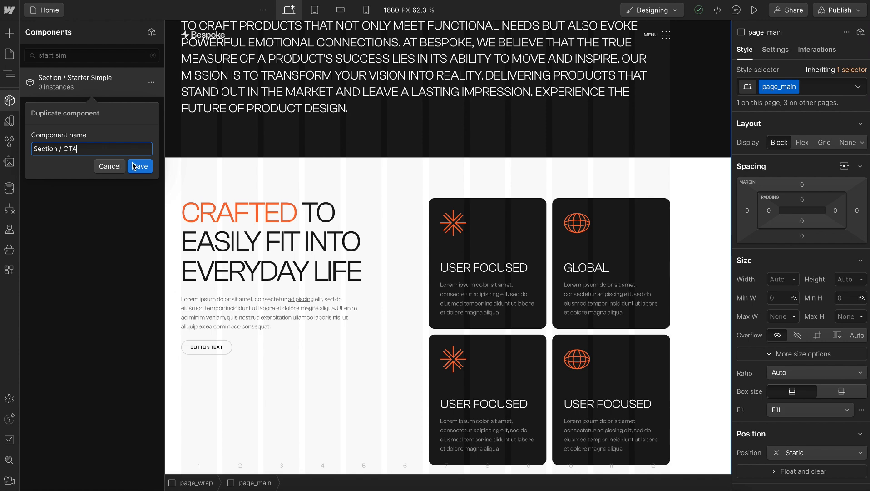
left_click(136, 166)
Insert the Section / CTA component after the Features section, with its theme set to light and top padding to none
left_click(236, 177)
key("ctrl+e")
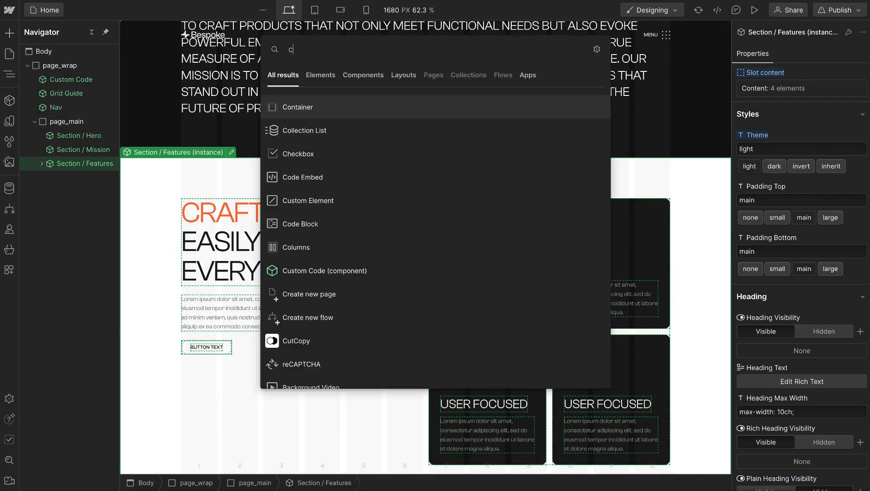
type("cta")
left_click(344, 108)
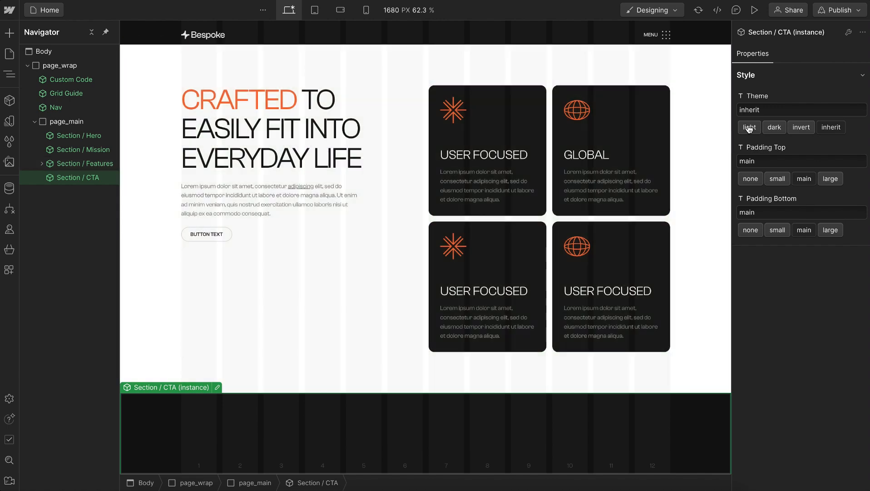
left_click(749, 128)
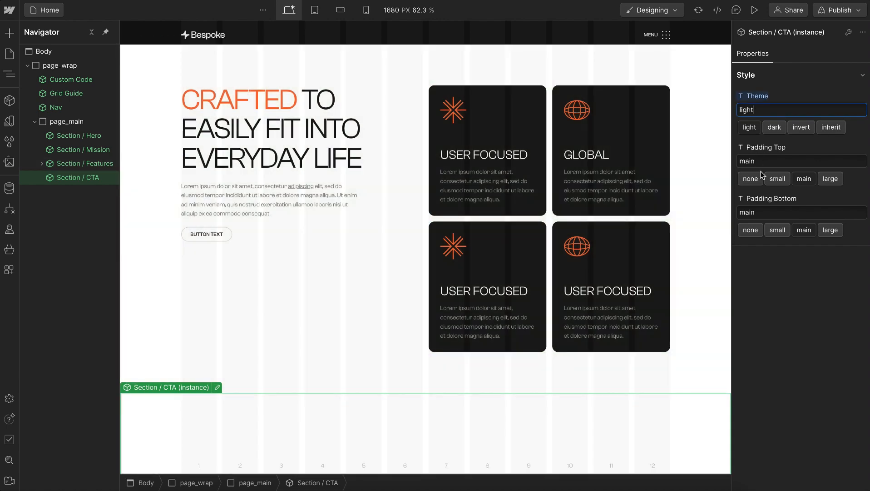
left_click(751, 179)
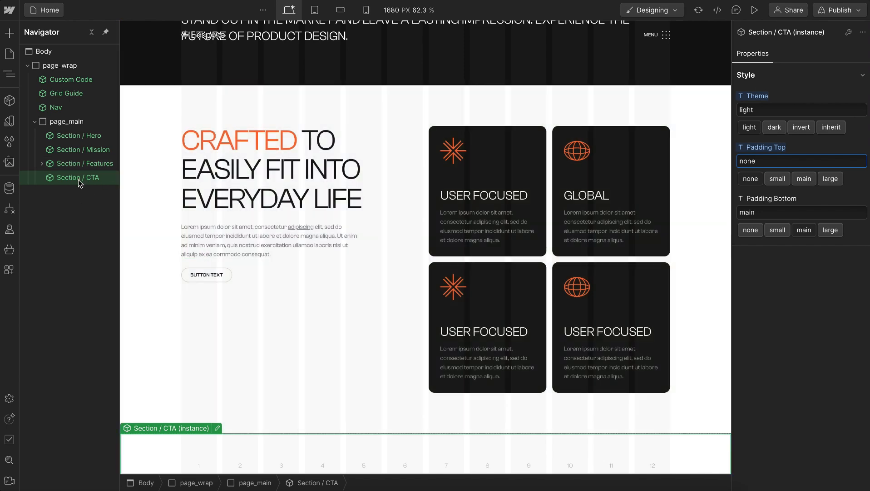
Open the Section / CTA component for editing and give its root section the class cta_wrap
double_click(79, 178)
left_click(807, 86)
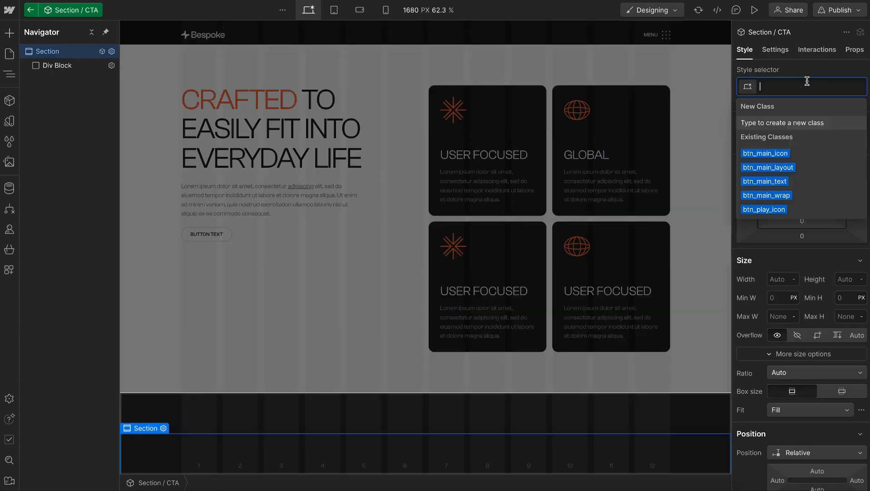
type("cta_wrap")
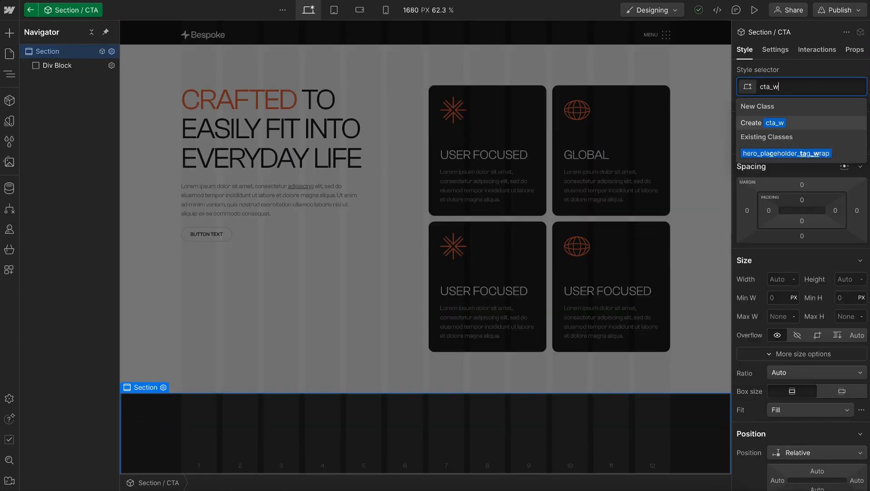
key("Return")
Assign the classes cta_contain and u-container to the div block inside cta_wrap
left_click(51, 69)
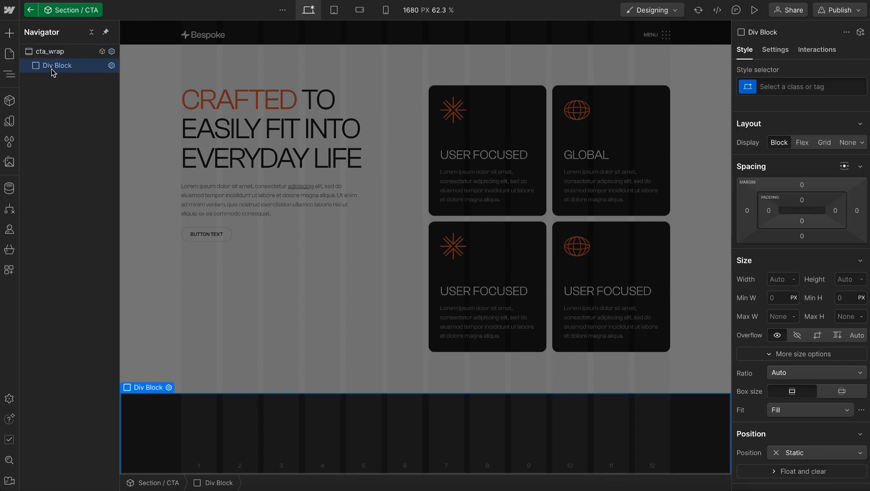
key("ctrl+Return")
type("cta_contain")
key("Return")
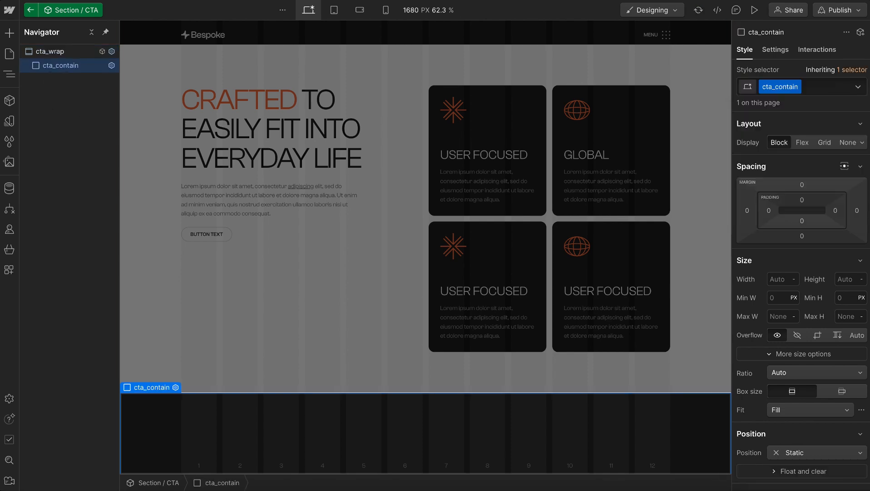
type("u-con")
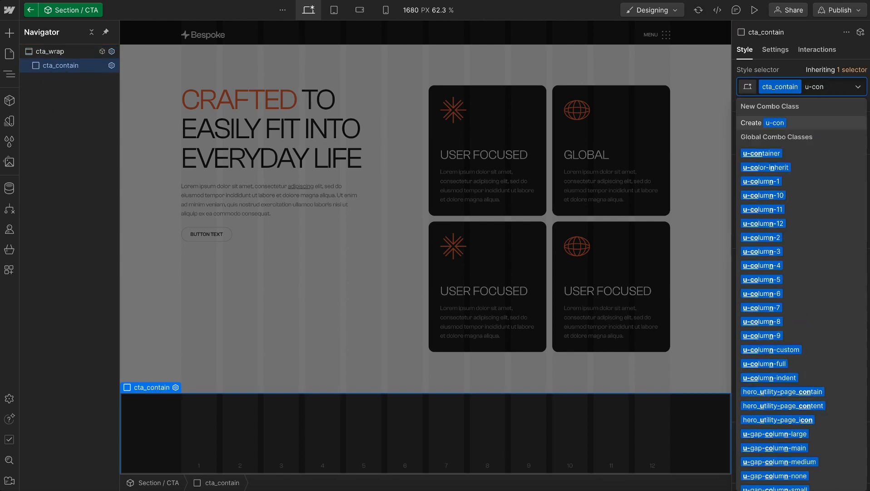
key("Down")
key("Return")
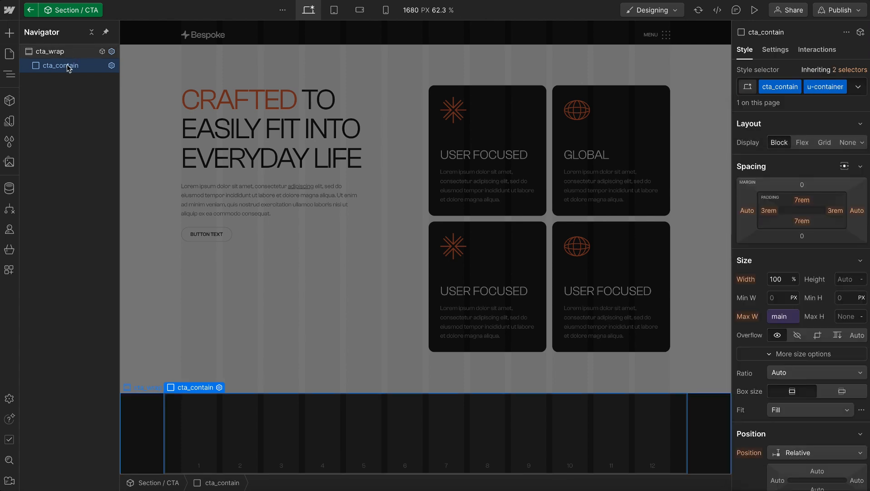
Add a div block inside cta_contain and give it the class cta_card
key("ctrl+e")
type("di")
key("Return")
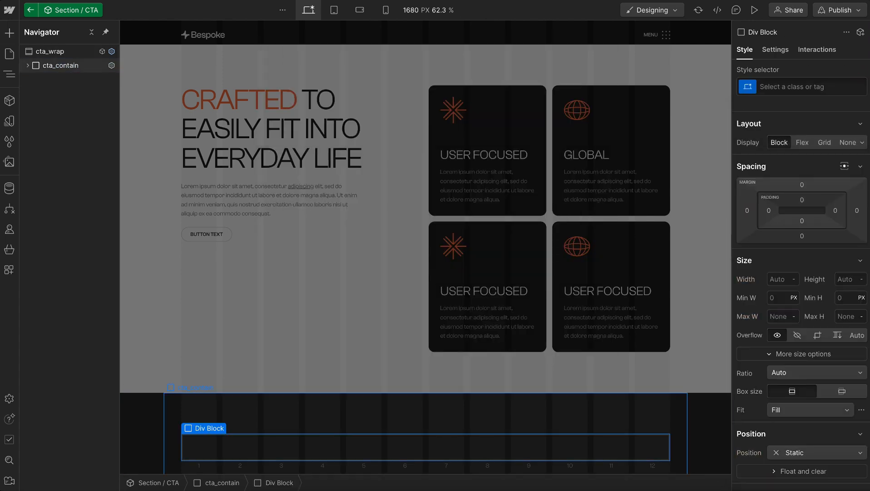
left_click(28, 67)
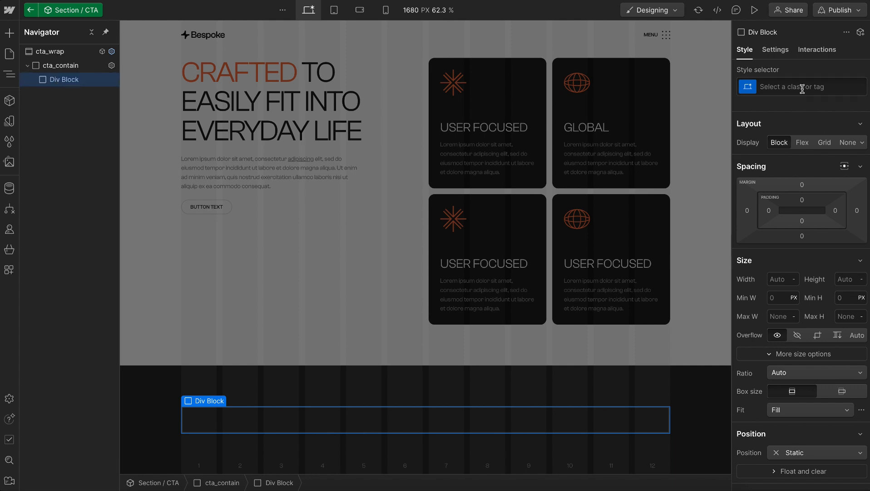
left_click(802, 87)
type("cta_")
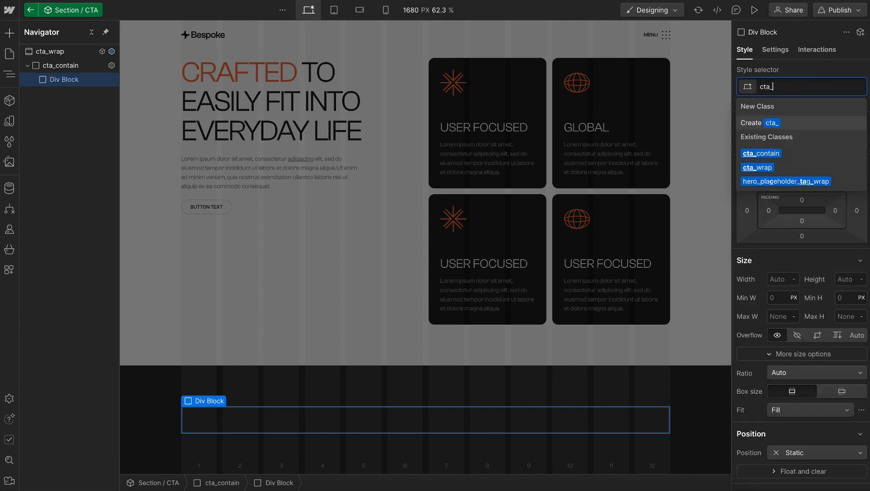
type("wra")
key("BackSpace")
key("BackSpace")
key("BackSpace")
type("card")
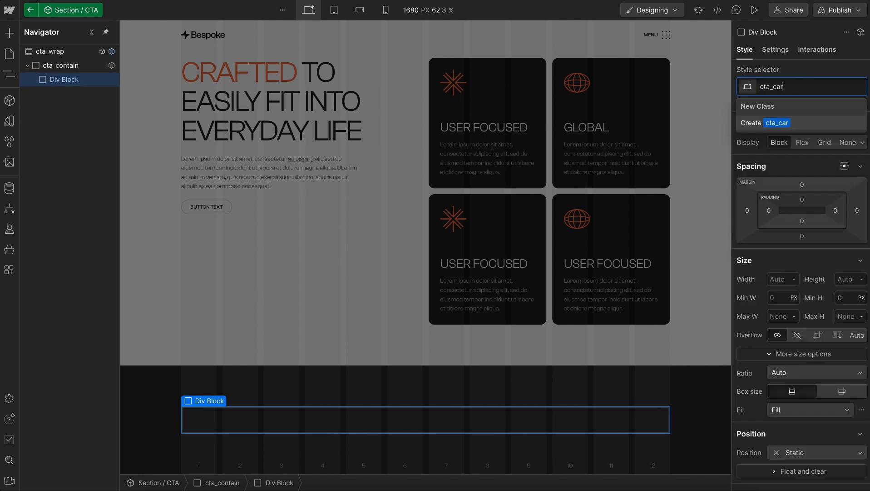
key("Return")
Set the corner radius of cta_card to the main radius variable
scroll(808, 219, "down", 12)
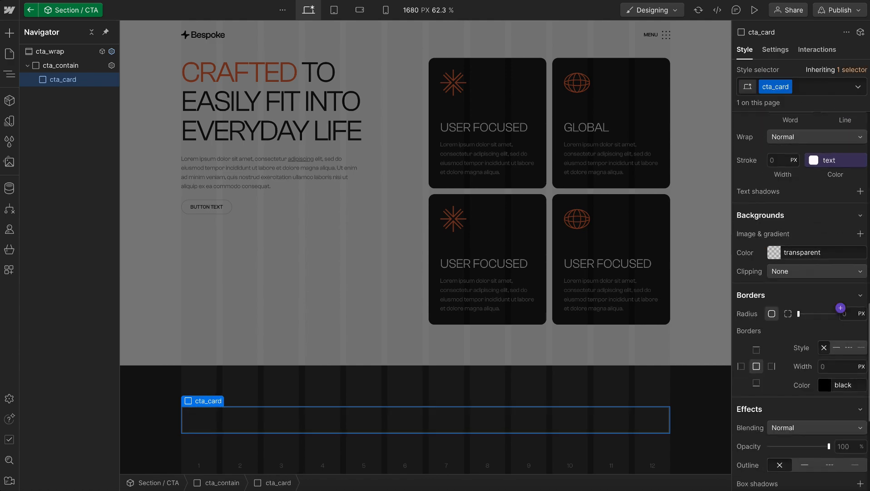
left_click(841, 308)
left_click(778, 397)
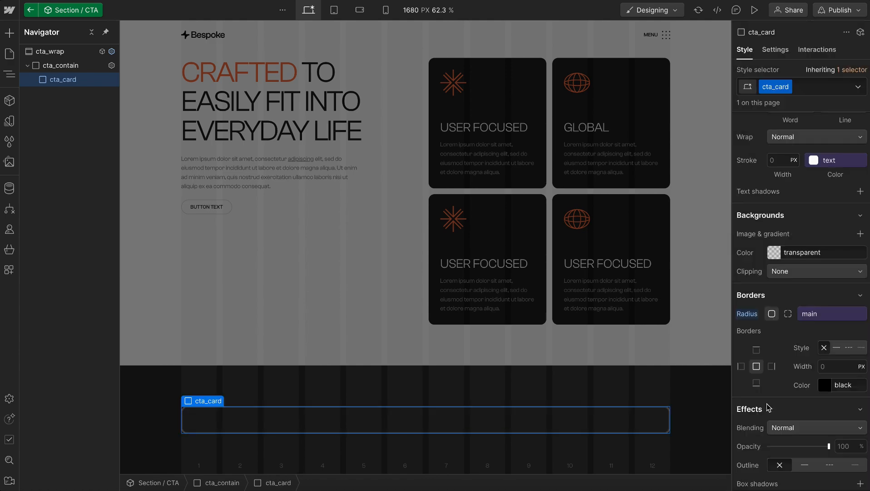
Set cta_card's padding on all sides to the 2rem size variable and its minimum height to 40rem
scroll(795, 233, "up", 10)
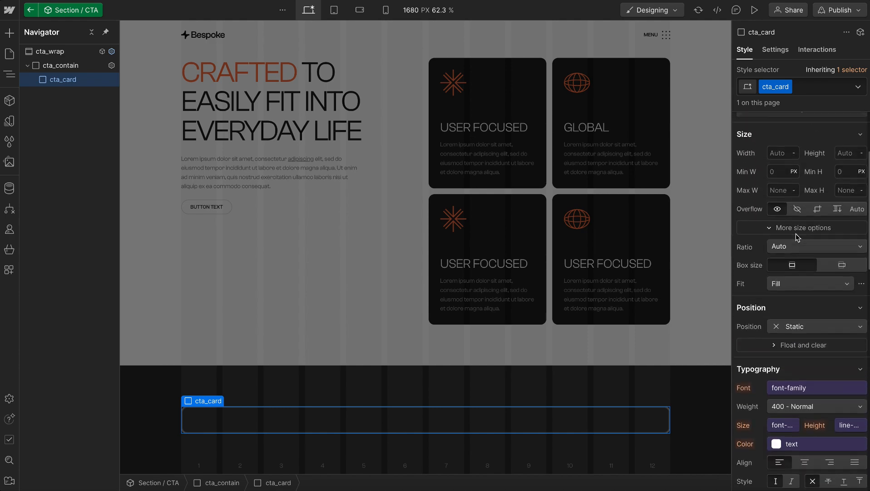
scroll(795, 233, "up", 4)
left_click(802, 199)
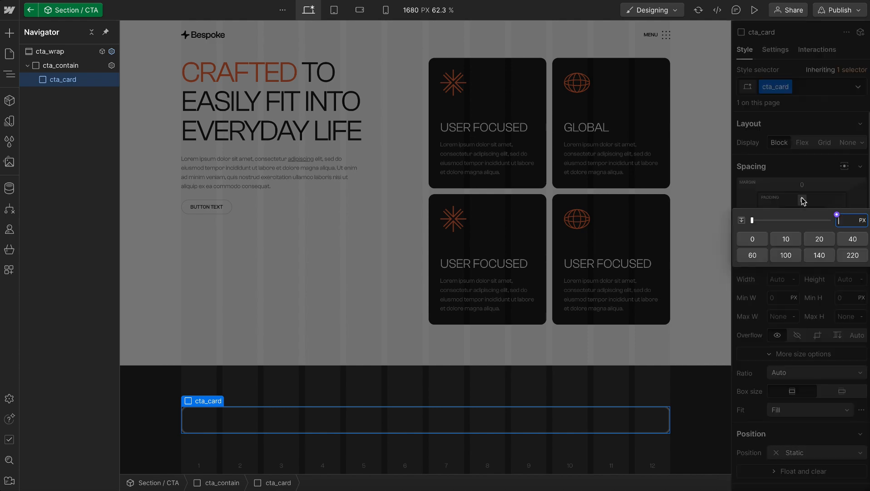
left_click(837, 215)
type("size")
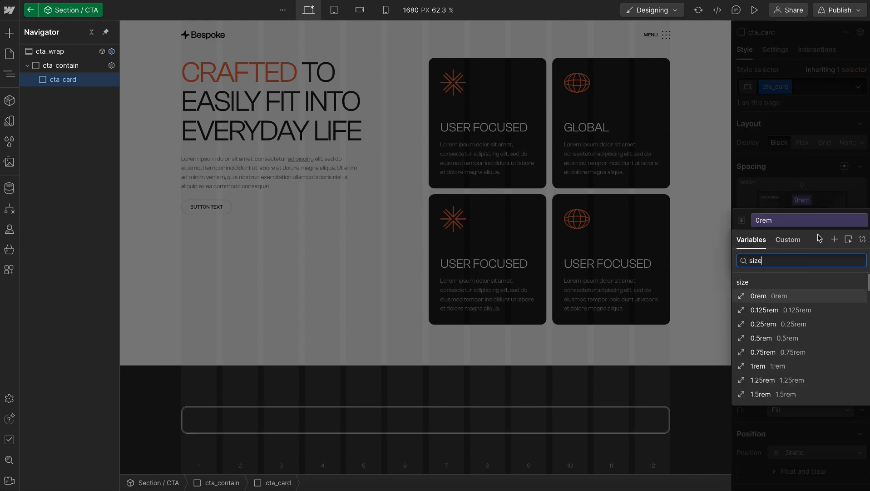
scroll(799, 323, "down", 4)
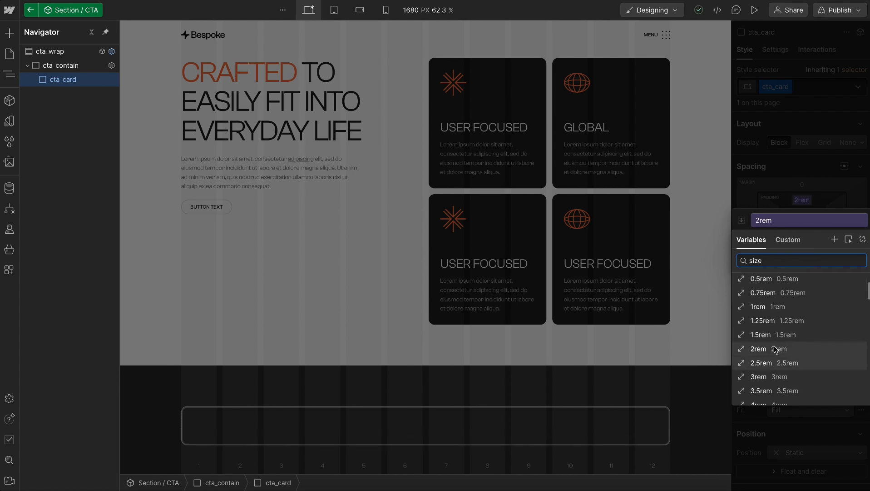
left_click(772, 350)
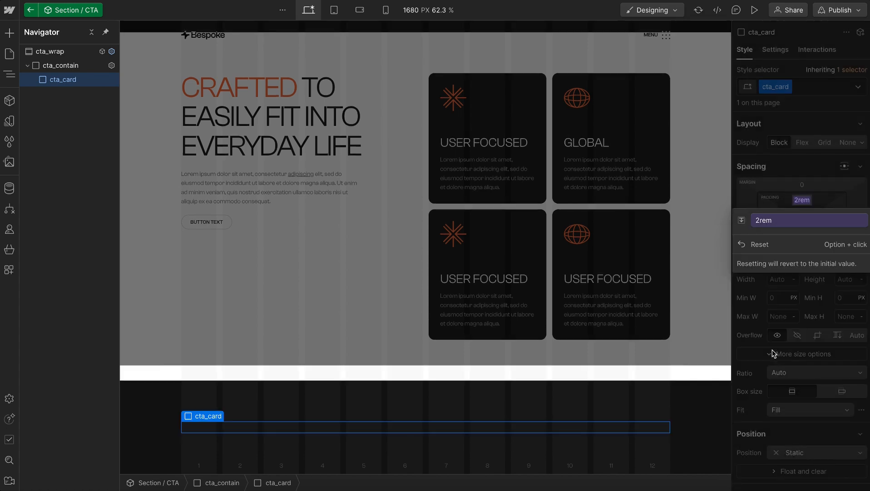
left_click(793, 219)
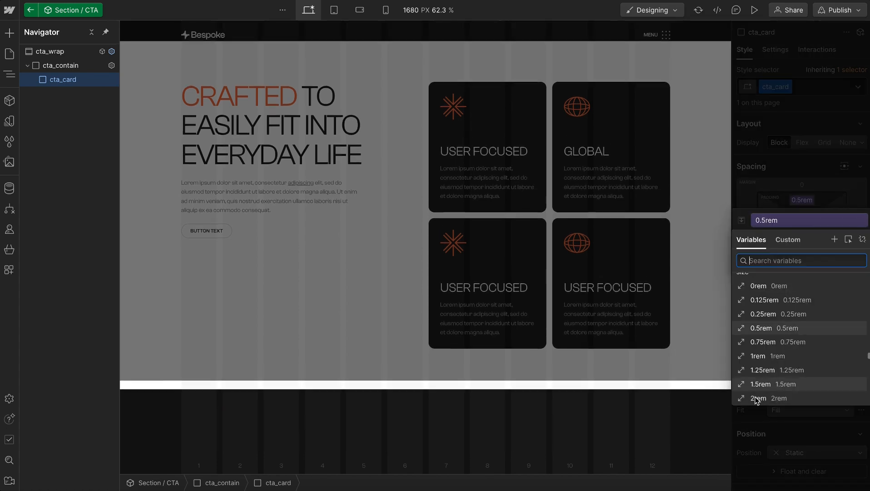
left_click(755, 396)
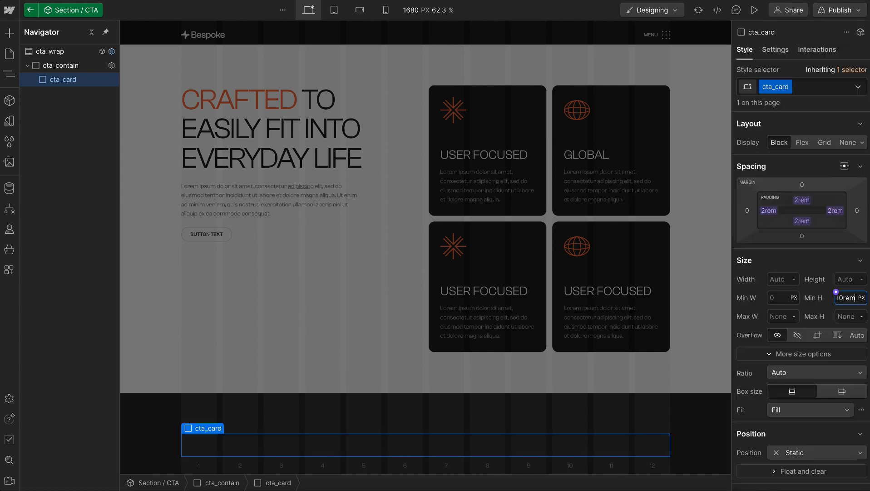
key("Return")
scroll(360, 251, "down", 5)
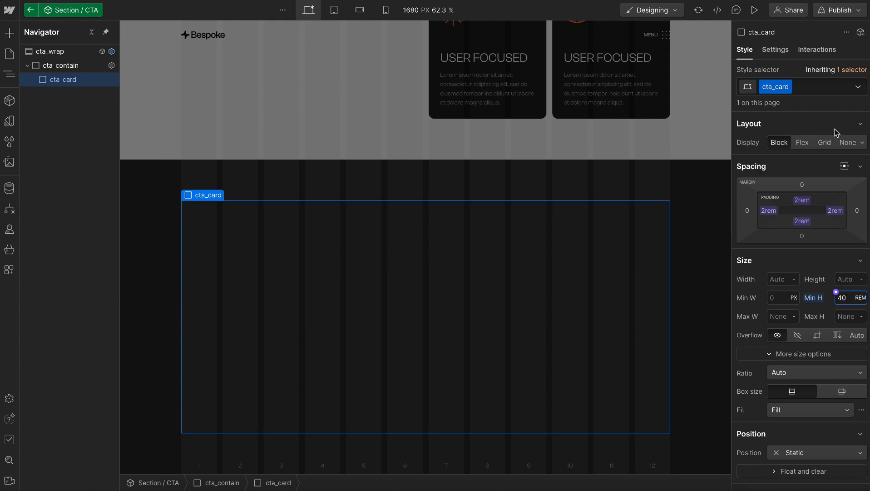
Add the global combo class u-vflex-center-center to cta_card
left_click(819, 92)
type("v")
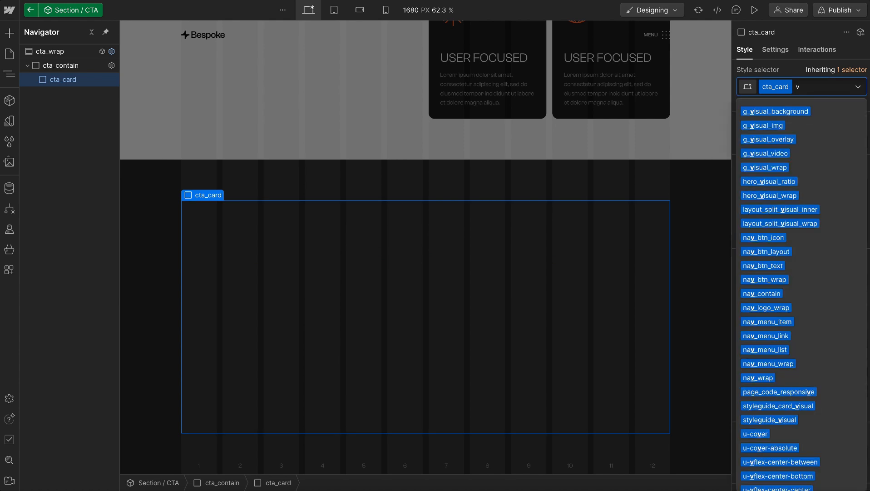
type("-")
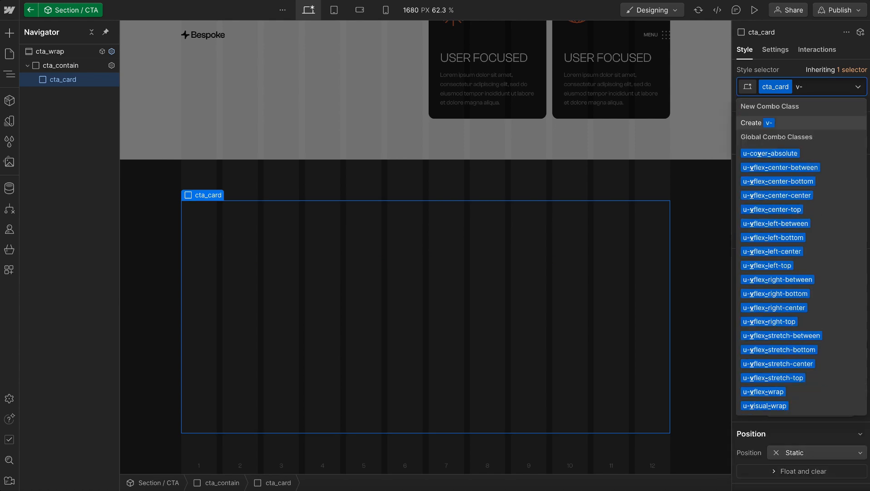
type("c-c")
key("Down")
key("Return")
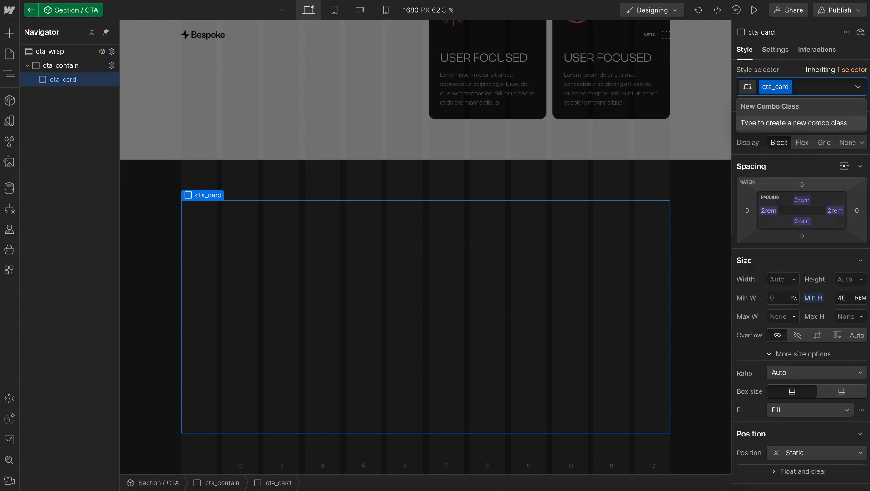
key("Escape")
Switch style editing to the base cta_card class and set its text alignment to center
left_click(850, 69)
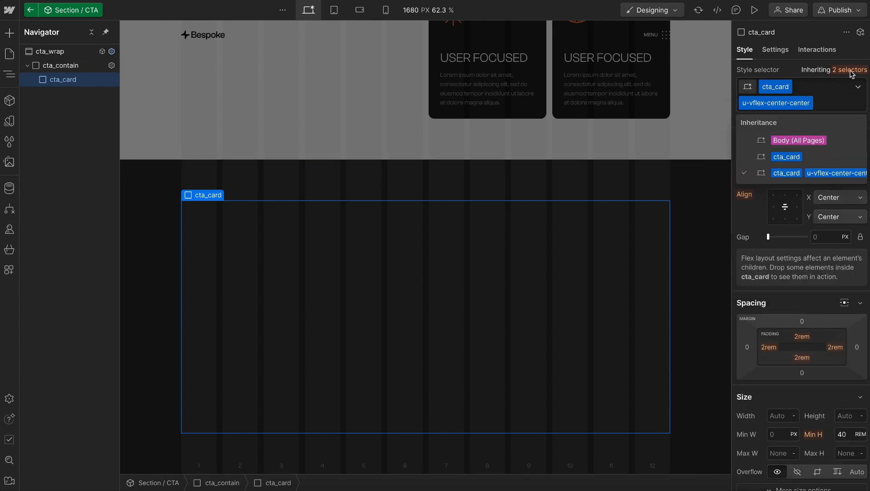
left_click(791, 158)
scroll(773, 294, "down", 8)
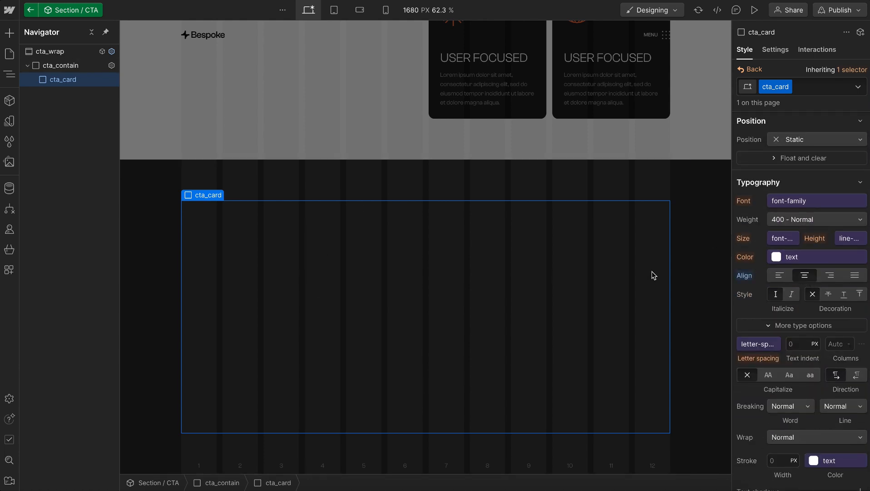
Add a custom attribute named data-theme with the value invert to cta_card
left_click(780, 50)
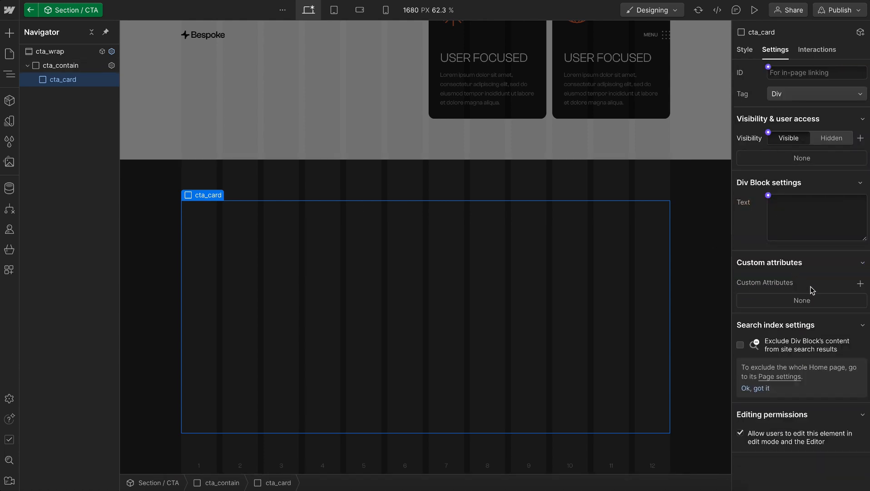
left_click(860, 283)
type("data-")
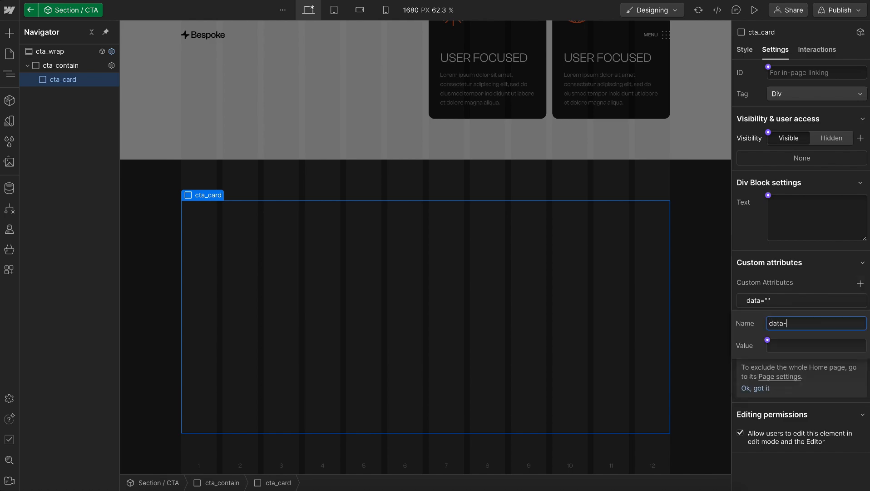
type("inve")
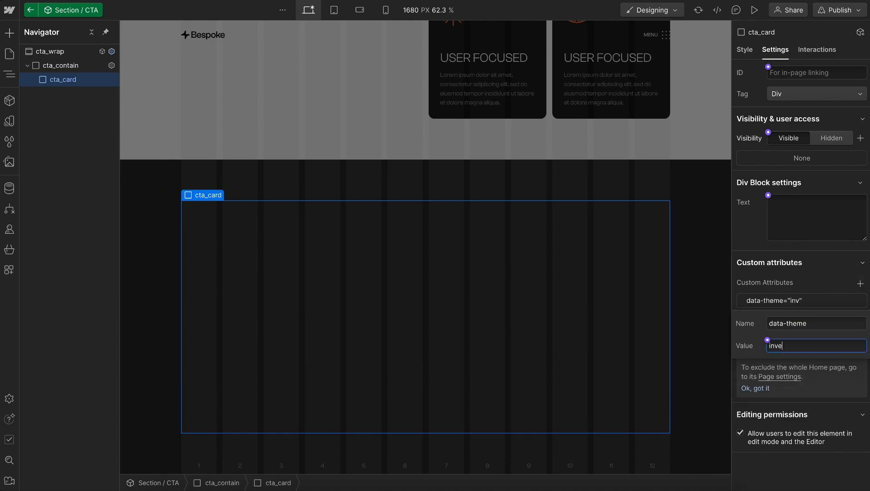
type("rt")
Check the CTA card's theme in the Figma design, then set cta_card's data-theme attribute to dark back in Webflow
key("ctrl+Right")
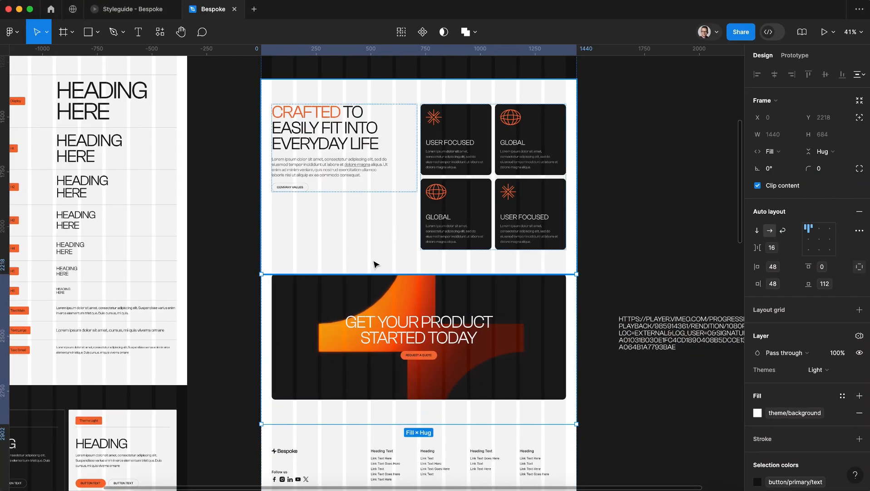
left_click(381, 331)
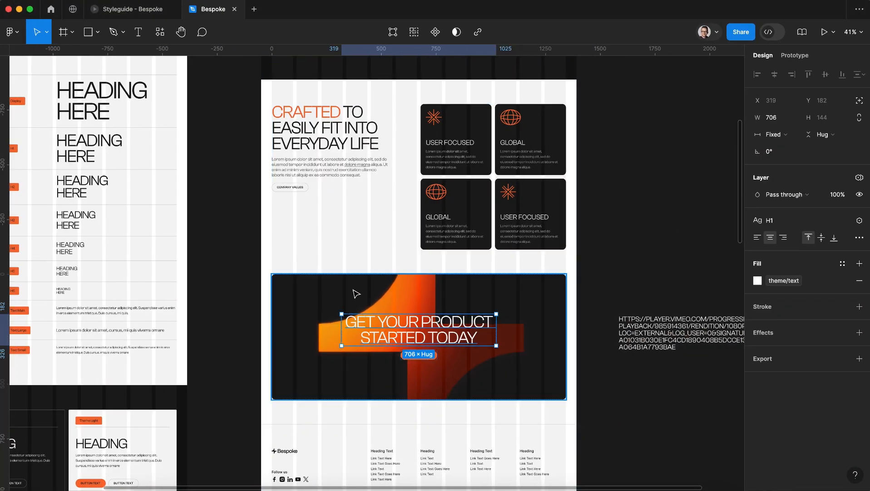
left_click(356, 295)
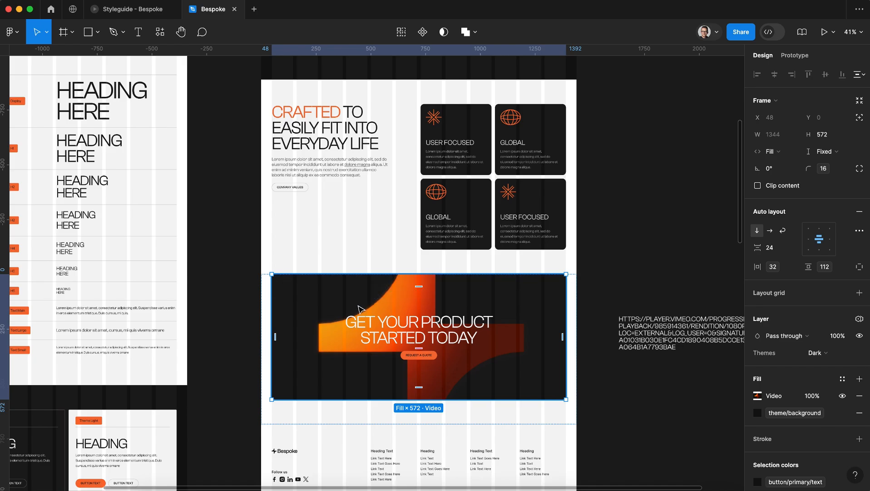
key("ctrl+Left")
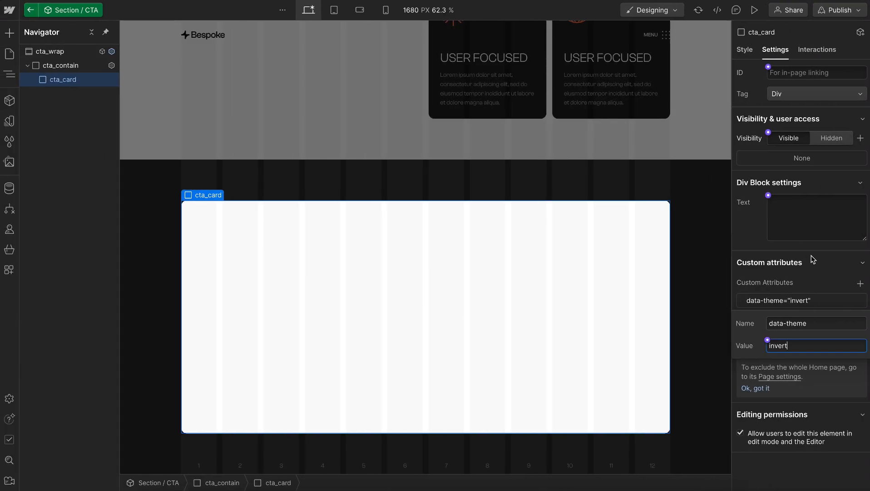
type("dark")
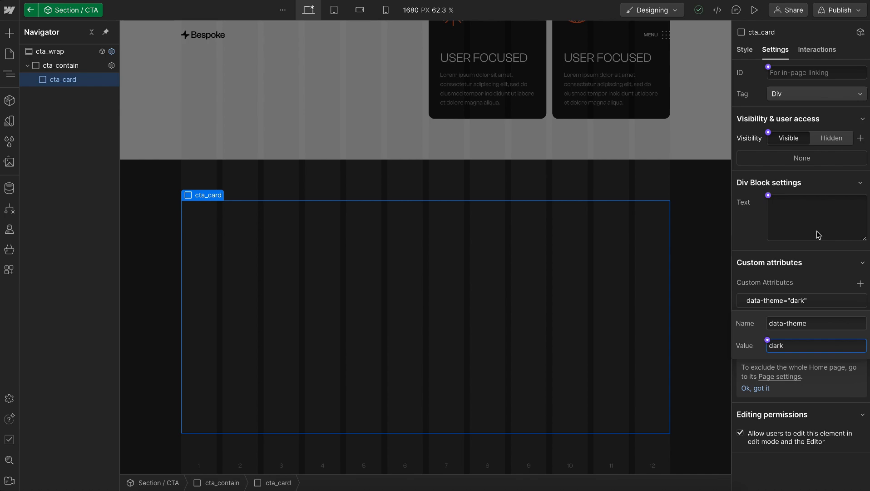
left_click(817, 230)
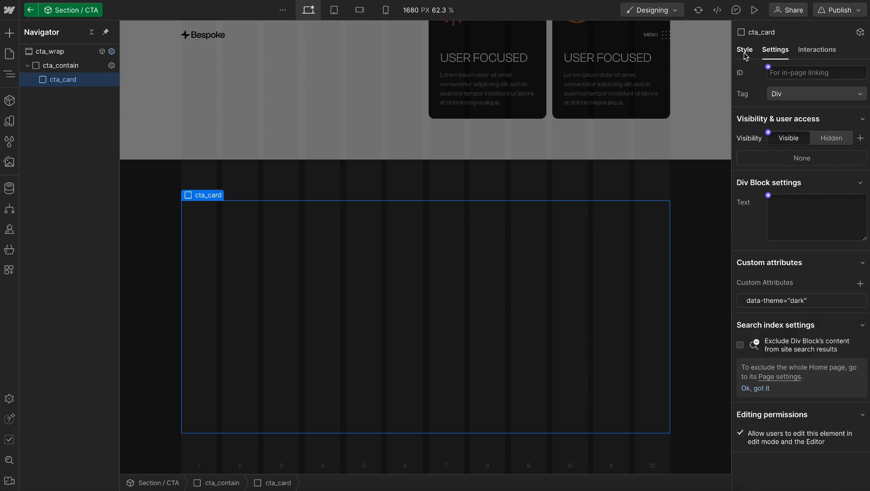
Give cta_card a solid border on all sides with its width bound to the main border-width variable
left_click(745, 50)
scroll(792, 290, "down", 10)
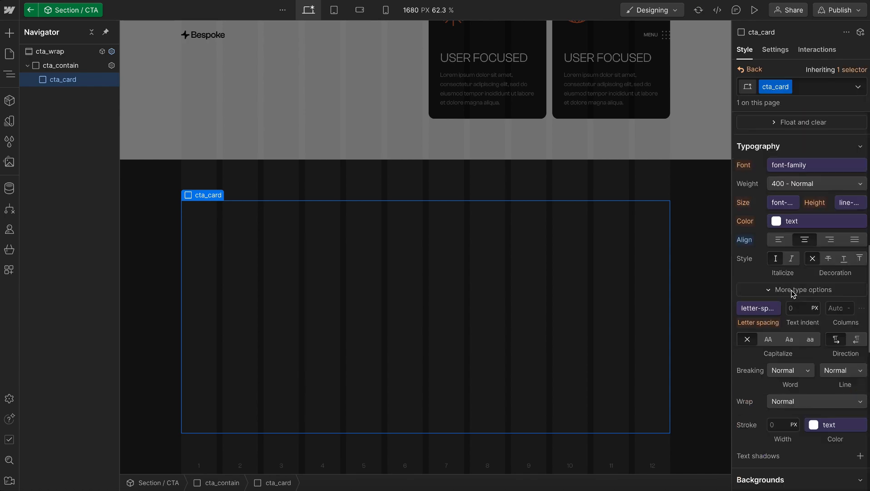
scroll(791, 290, "down", 5)
scroll(851, 181, "up", 1)
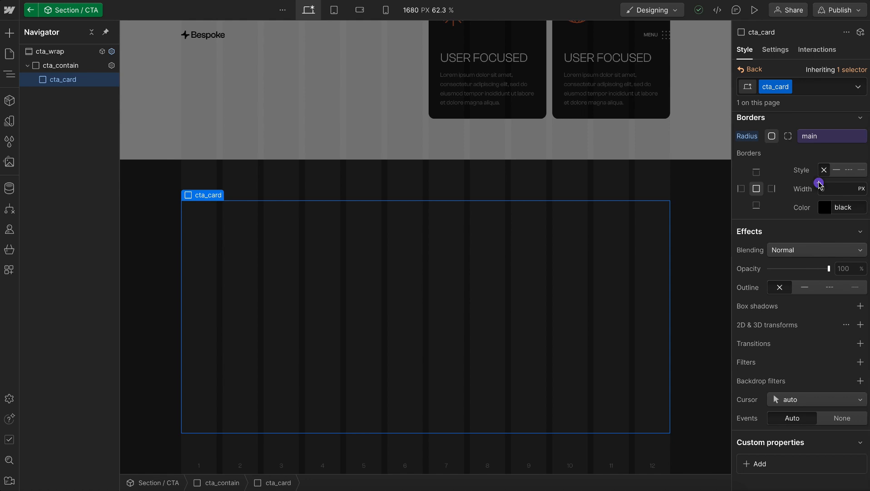
left_click(819, 184)
type("bord")
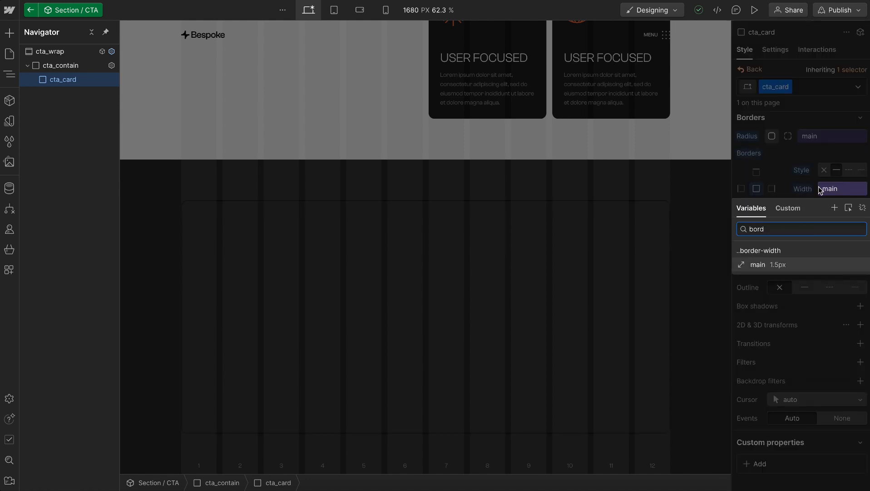
left_click(760, 266)
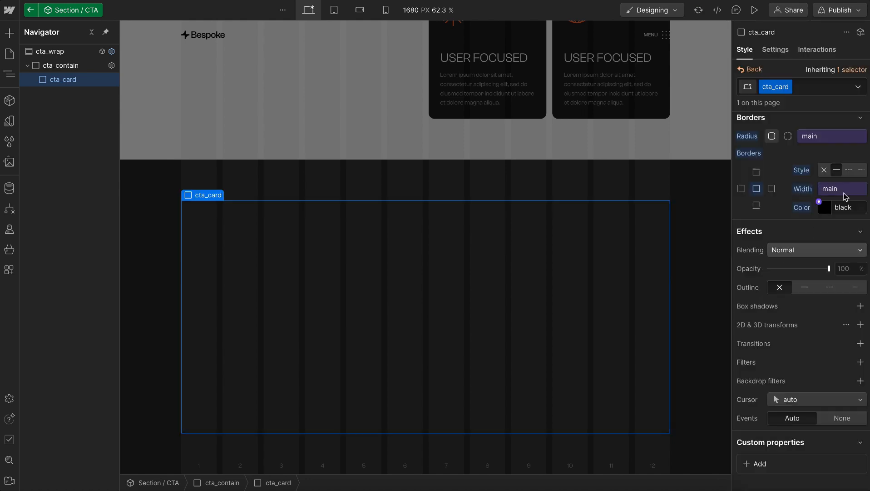
Set cta_card's border color to the theme's border variable
left_click(822, 206)
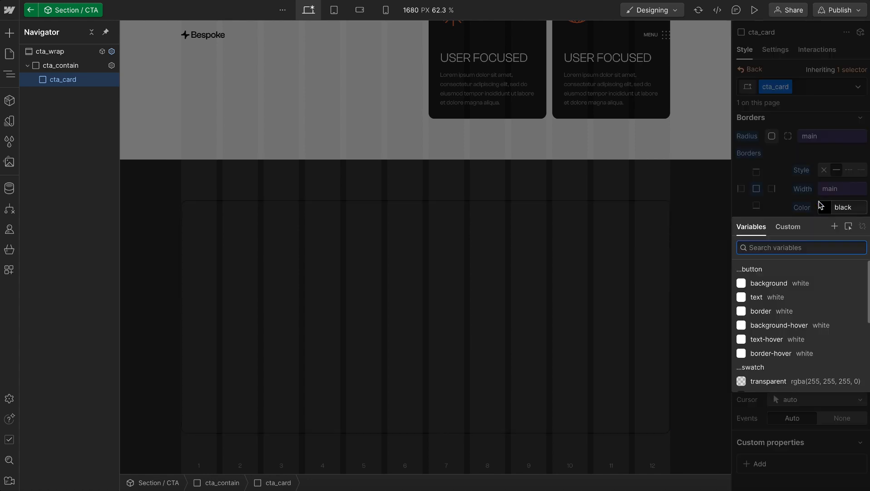
type("theme")
left_click(761, 311)
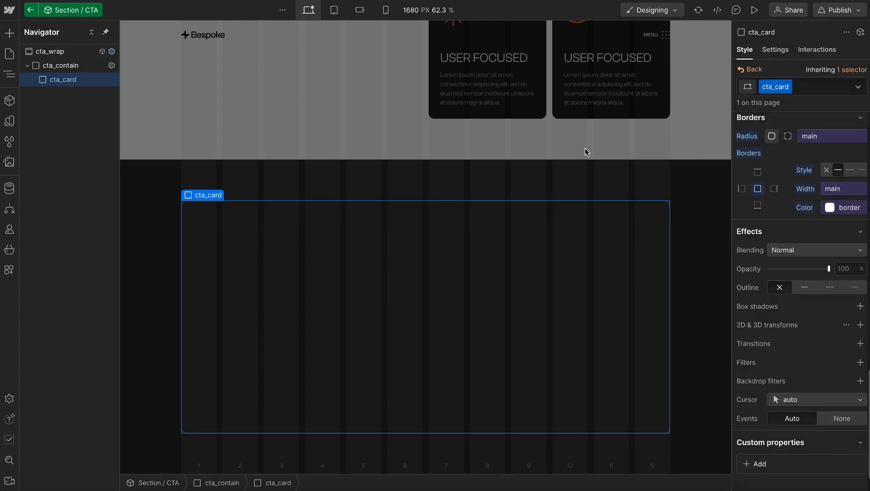
Set cta_card's position to relative and its overflow to hidden
scroll(788, 234, "up", 10)
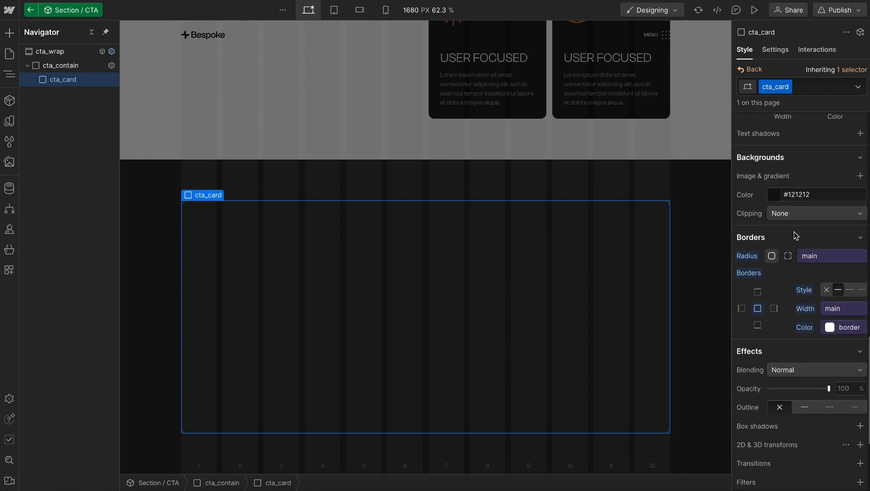
scroll(795, 234, "up", 2)
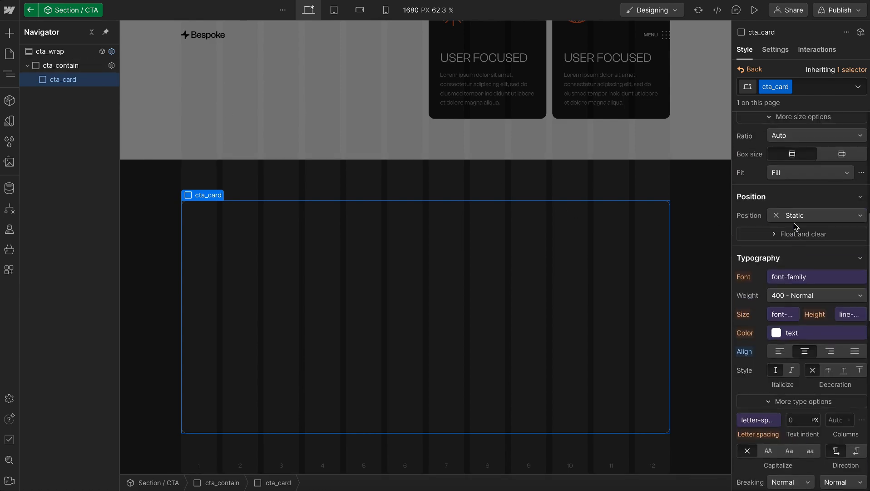
left_click(793, 219)
left_click(790, 226)
scroll(789, 228, "up", 3)
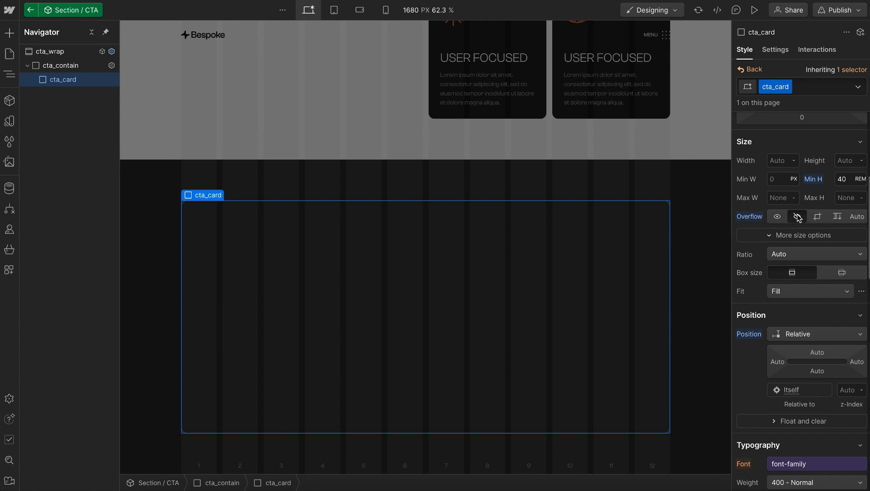
Insert the Global / Visual component inside cta_card, expand the card in the element tree and reselect cta_card
key("ctrl+k")
type("glob")
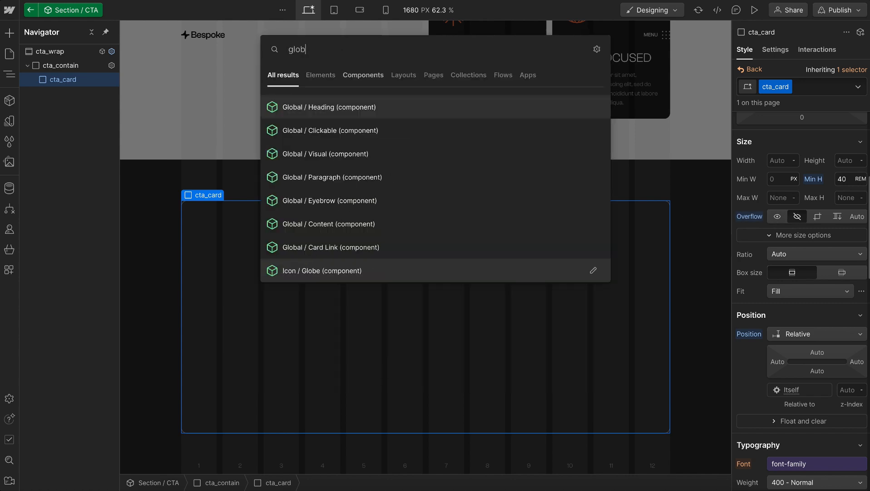
left_click(359, 164)
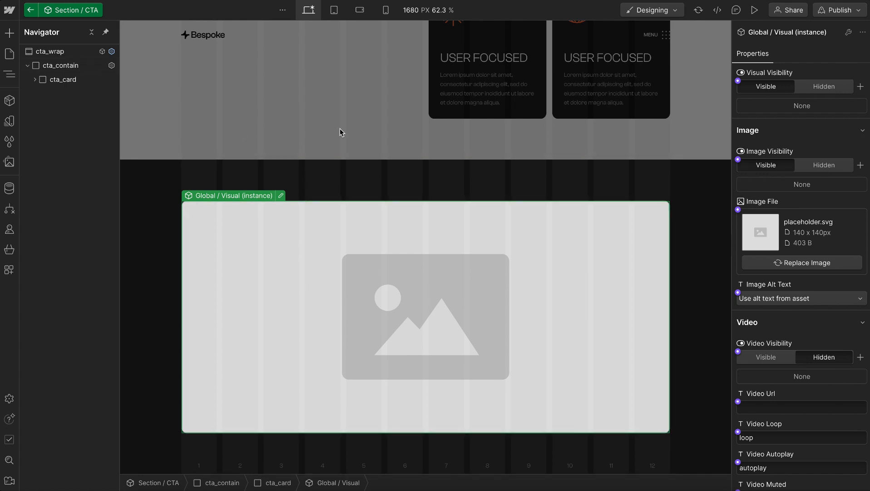
left_click(35, 80)
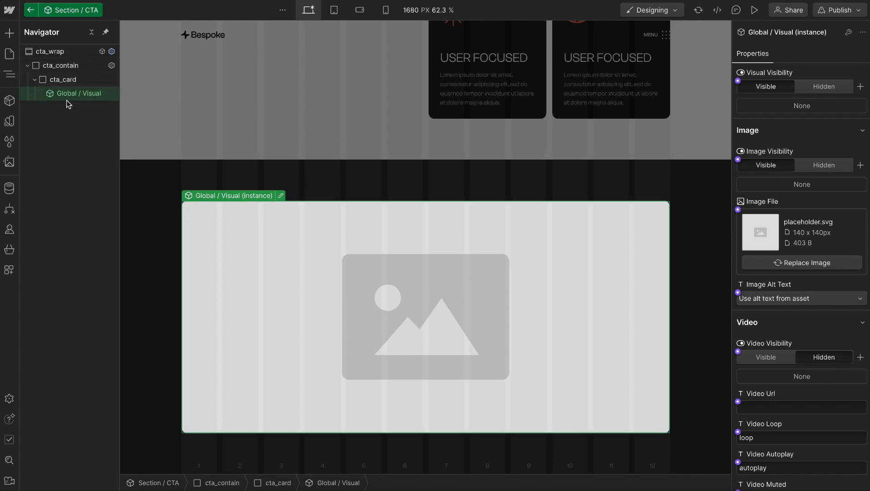
left_click(63, 81)
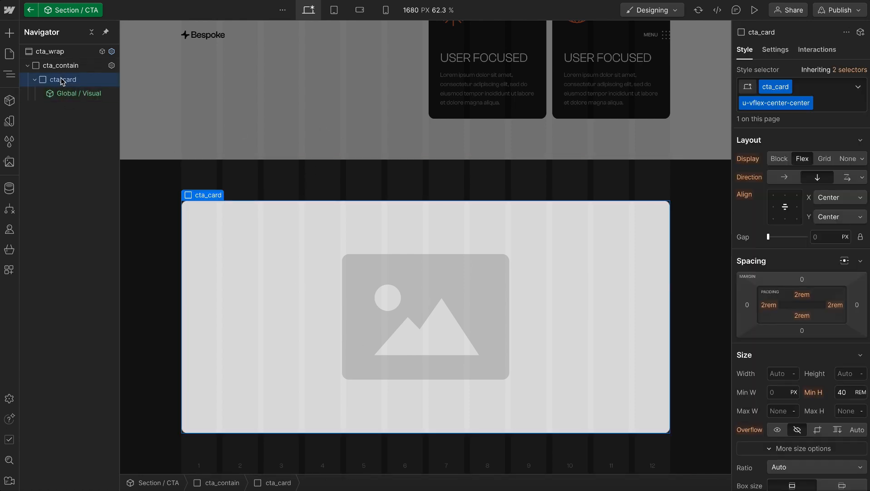
Insert a div block inside cta_card and give it the class cta_title
key("ctrl+k")
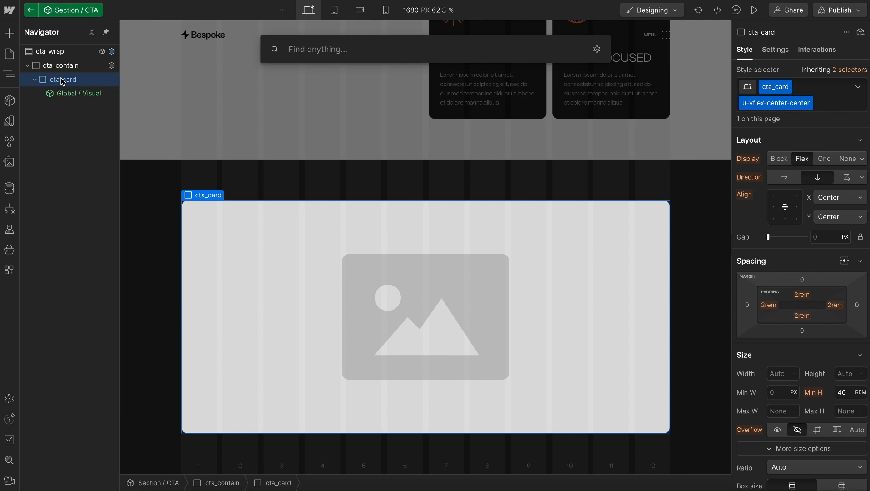
type("div")
key("Return")
key("ctrl+Return")
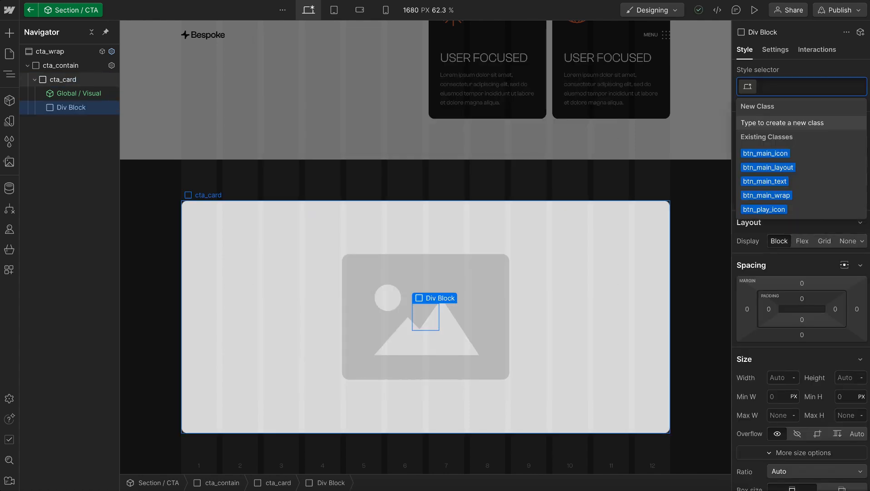
type("cta_")
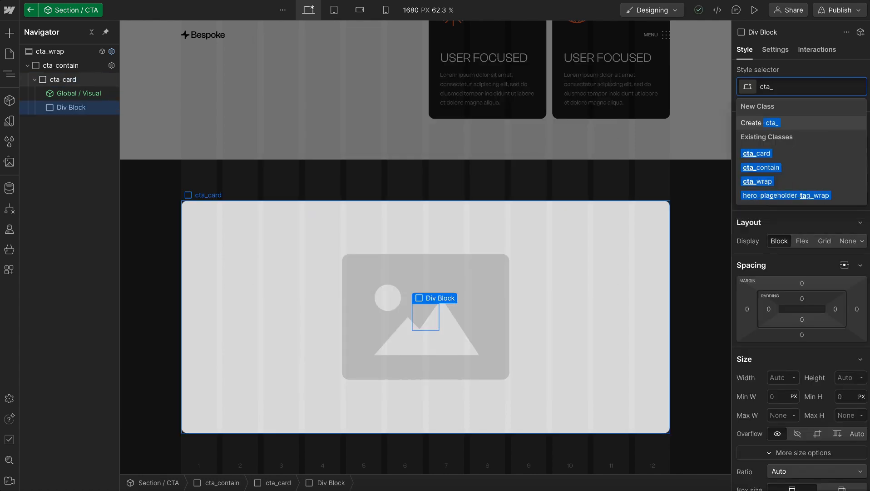
type("title")
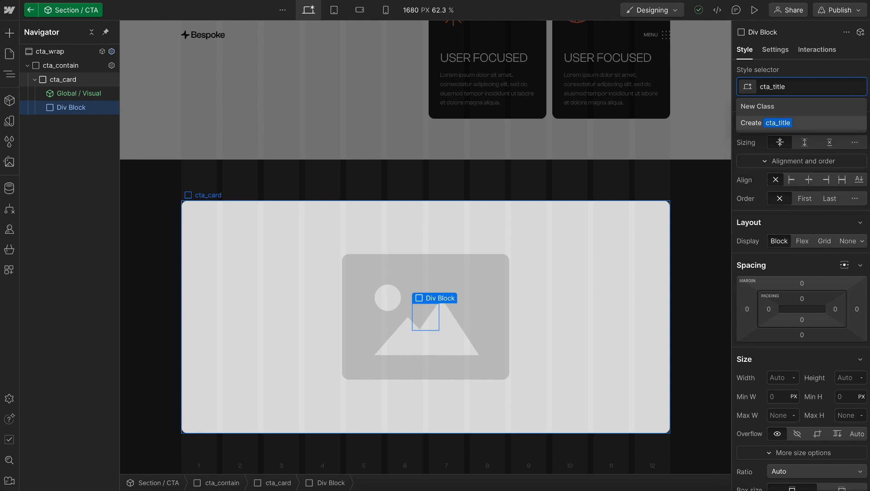
key("Return")
Add the global combo class u-text-h1 to cta_title
key("ctrl+Return")
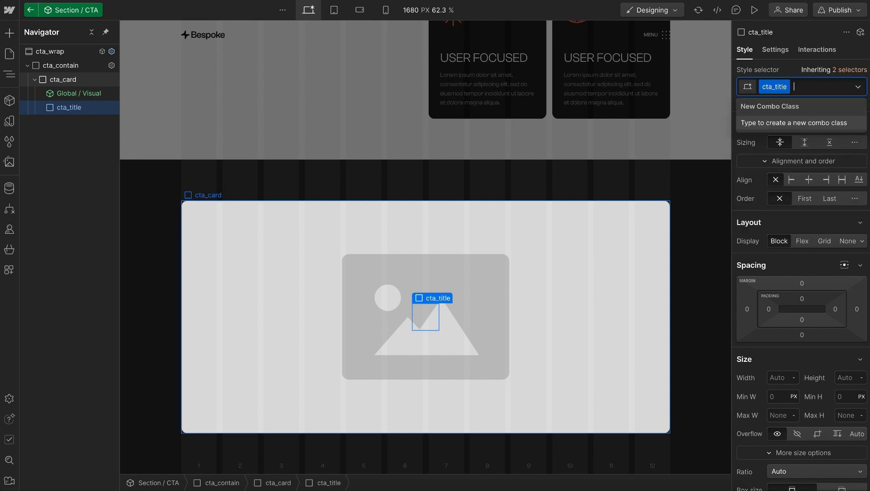
type("u-text-")
key("Down")
key("Down")
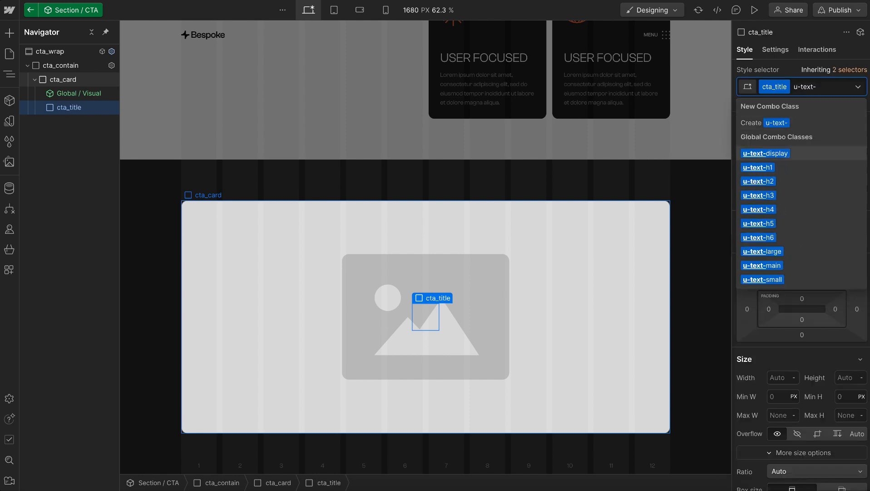
key("Return")
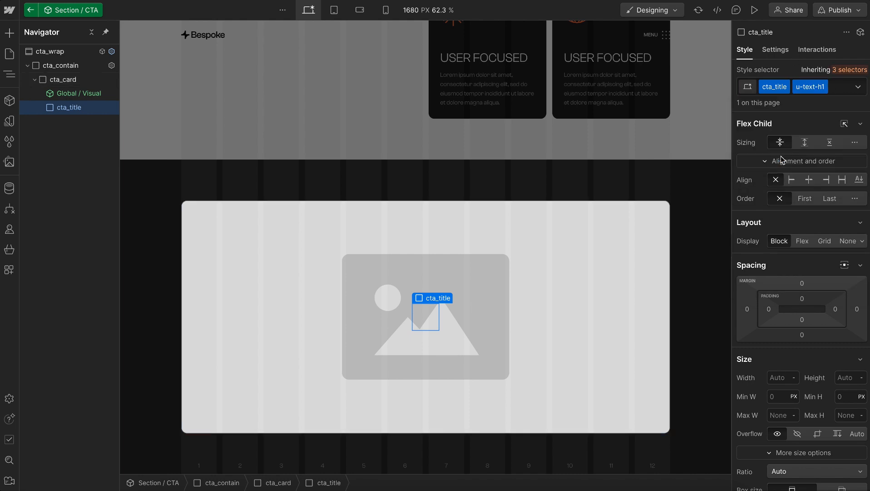
Set the position of the base cta_title class to relative
scroll(791, 372, "down", 5)
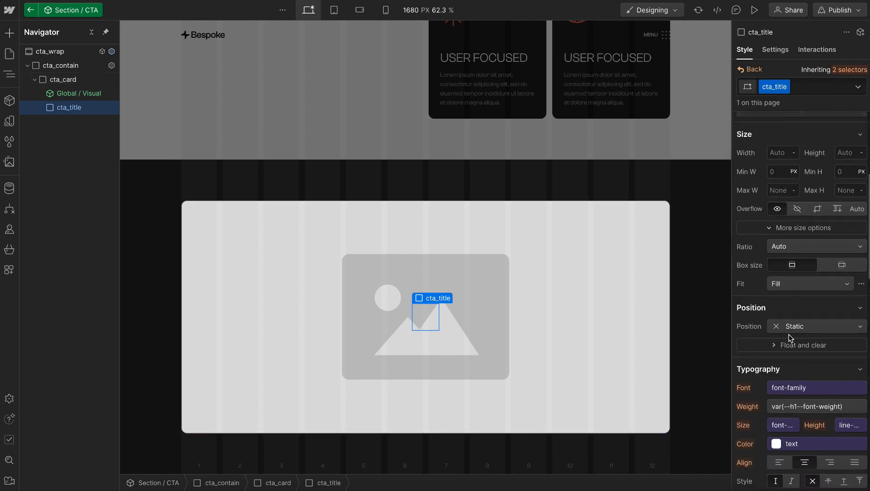
left_click(793, 327)
left_click(800, 339)
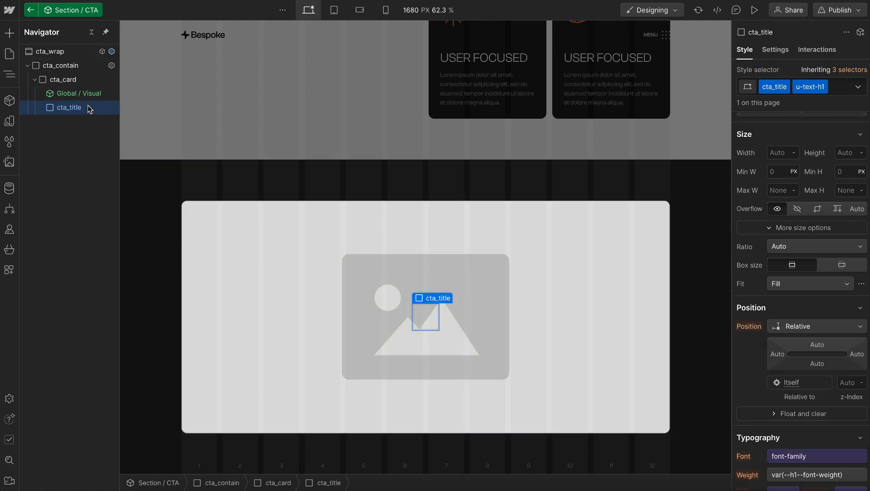
Insert the Global / Heading component inside cta_title
key("ctrl+k")
type("glo")
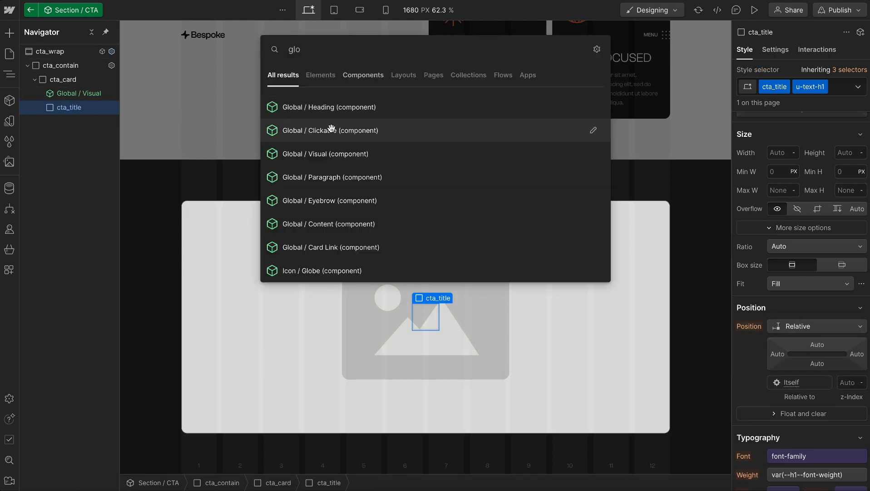
left_click(321, 109)
Copy the CTA title from the Figma design and paste it in Webflow as the heading's rich text, "Get your product started today"
key("ctrl+Right")
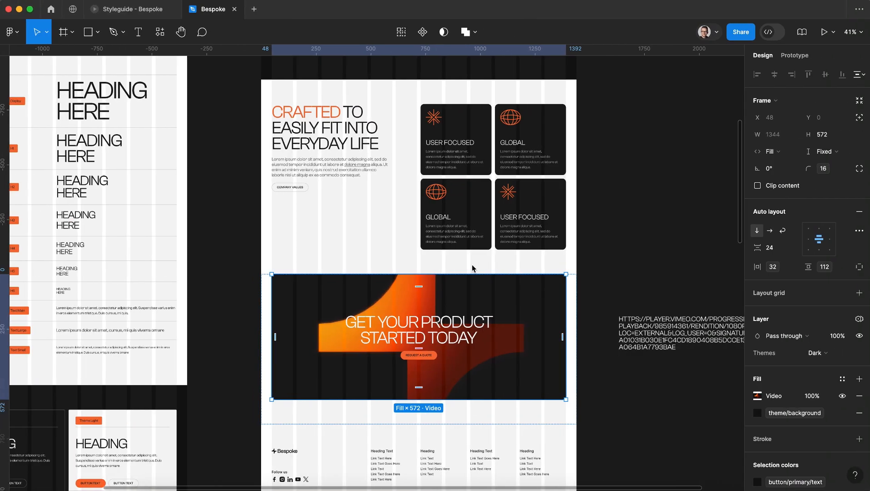
double_click(419, 323)
key("ctrl+Left")
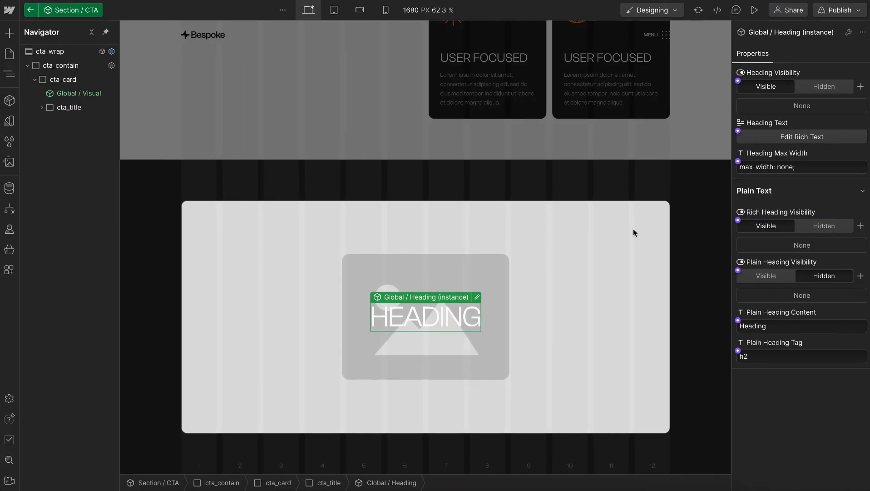
left_click(782, 137)
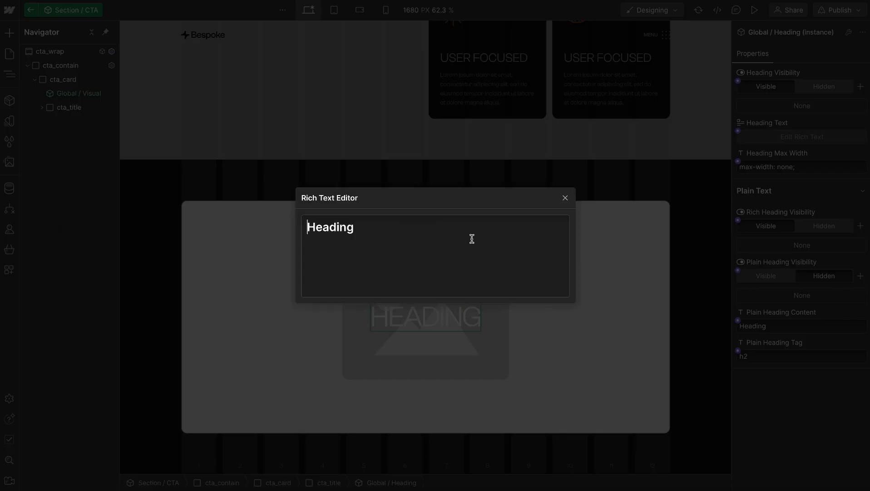
type("Get your product started today")
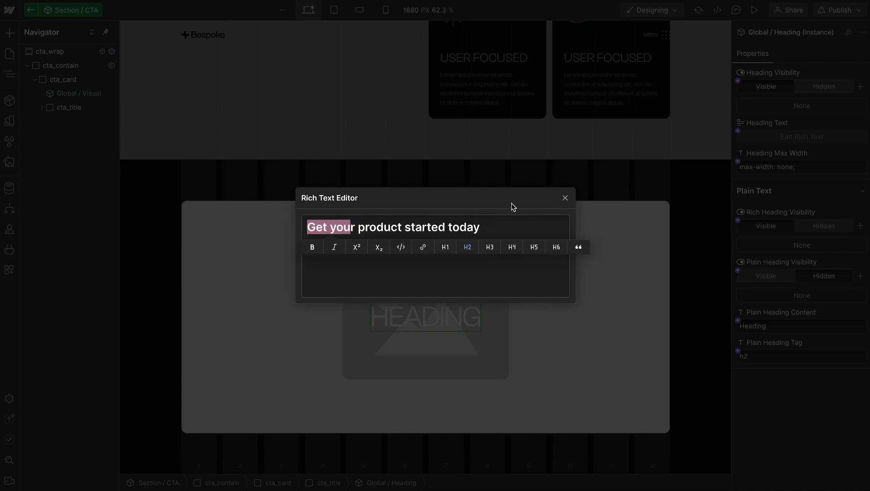
left_click(565, 198)
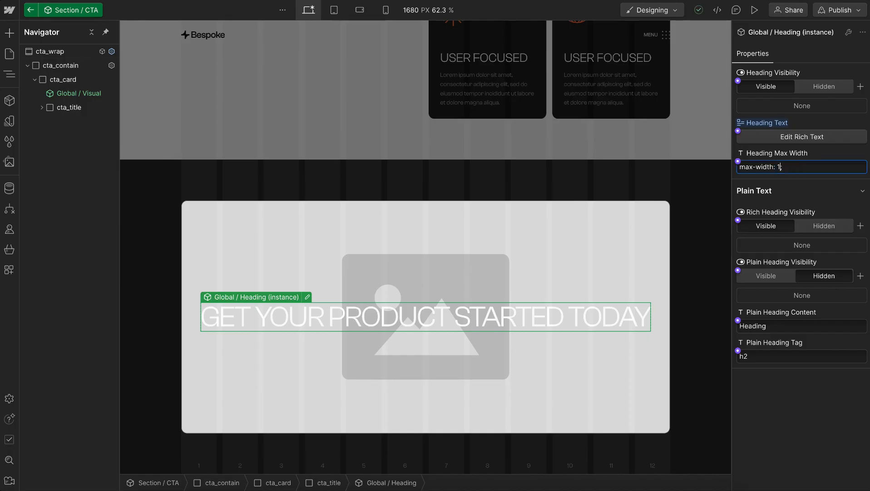
Set the Global / Heading instance's max width to 15ch
type("h: ")
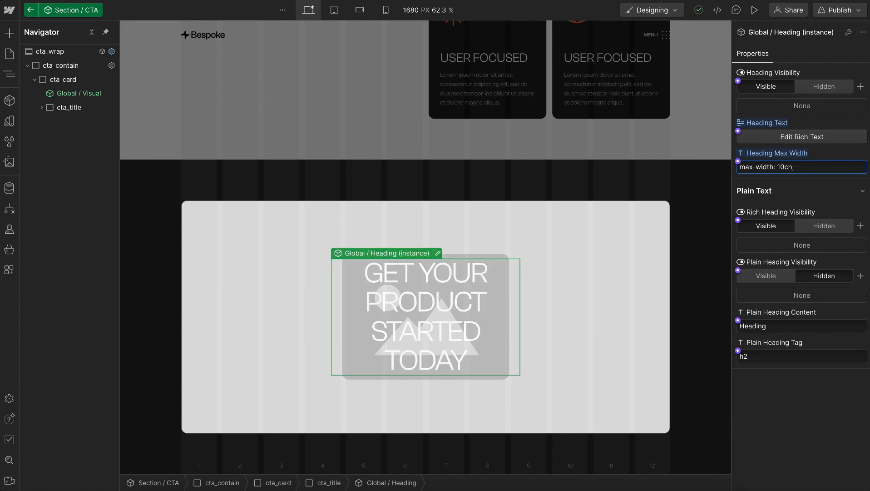
type("2")
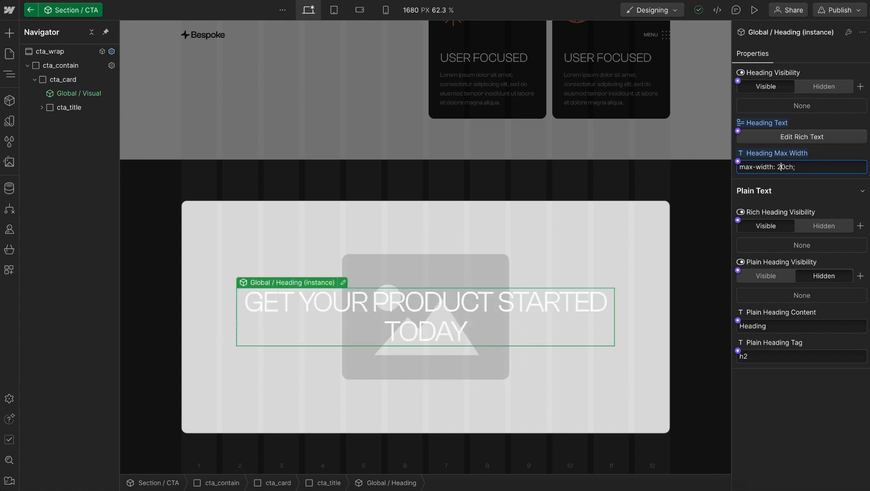
key("BackSpace")
key("BackSpace")
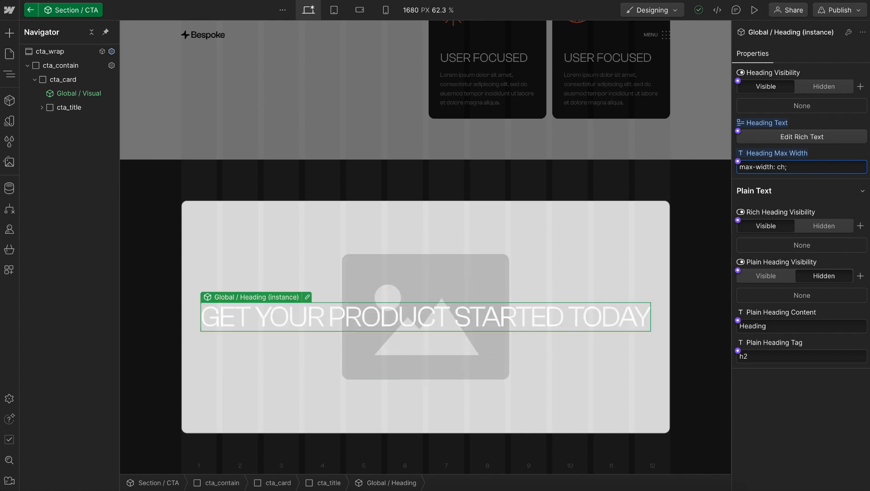
type("15")
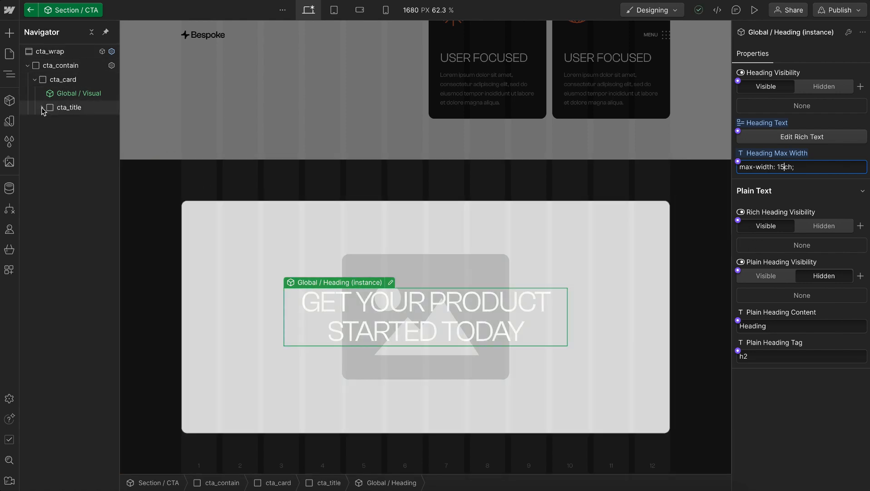
Insert the Btn / Main component inside cta_card
left_click(62, 79)
key("ctrl+e")
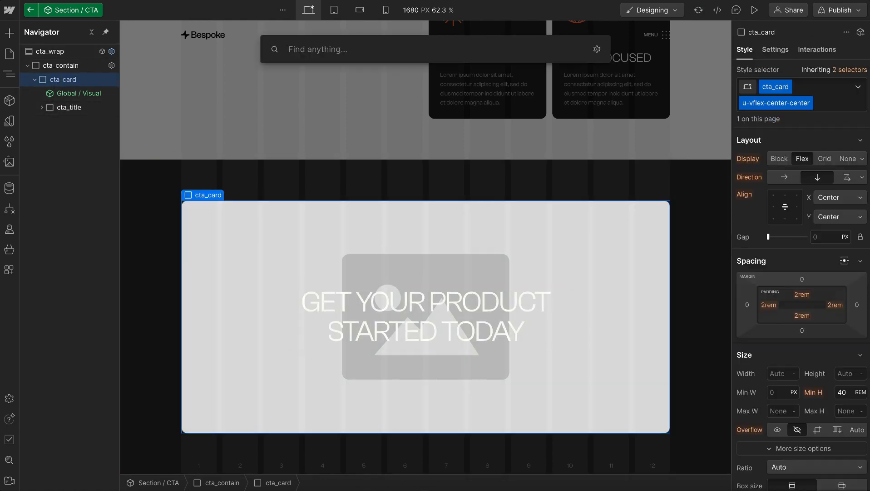
type("btn")
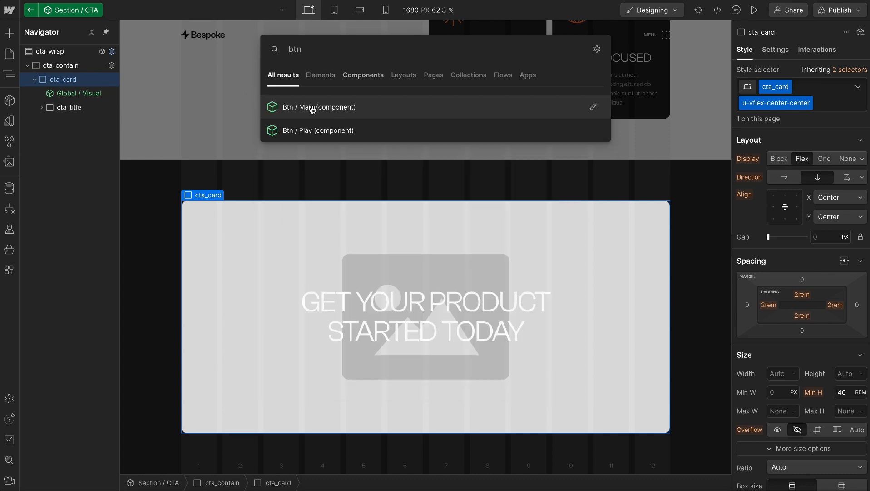
left_click(314, 108)
Copy the CTA button label from the Figma design and paste it in Webflow as the button's text, "Request a quote"
key("ctrl+Right")
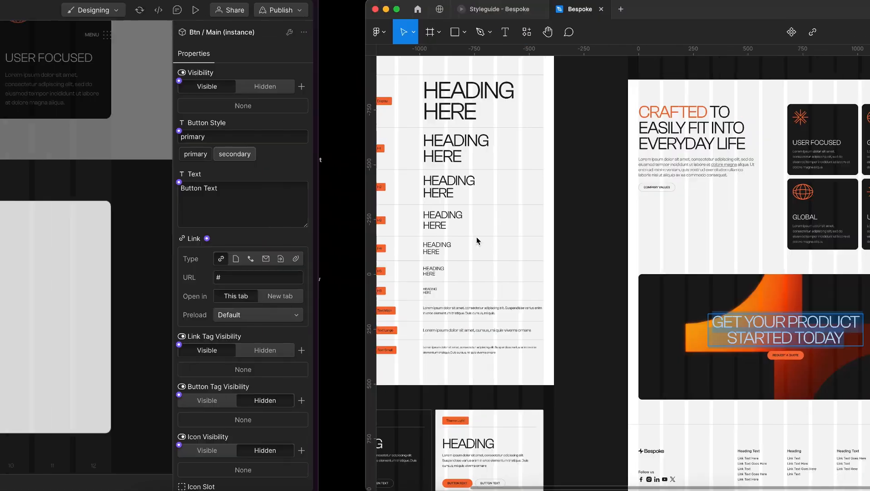
scroll(414, 355, "up", 10)
left_click(414, 354)
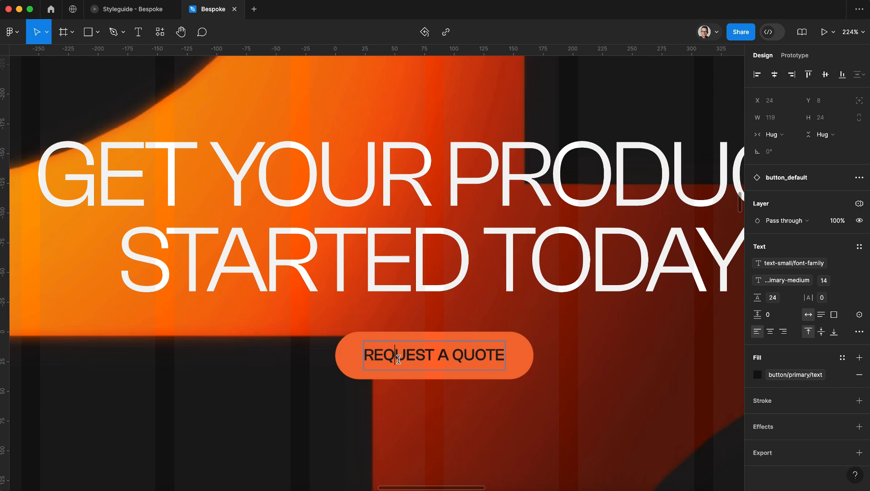
double_click(399, 359)
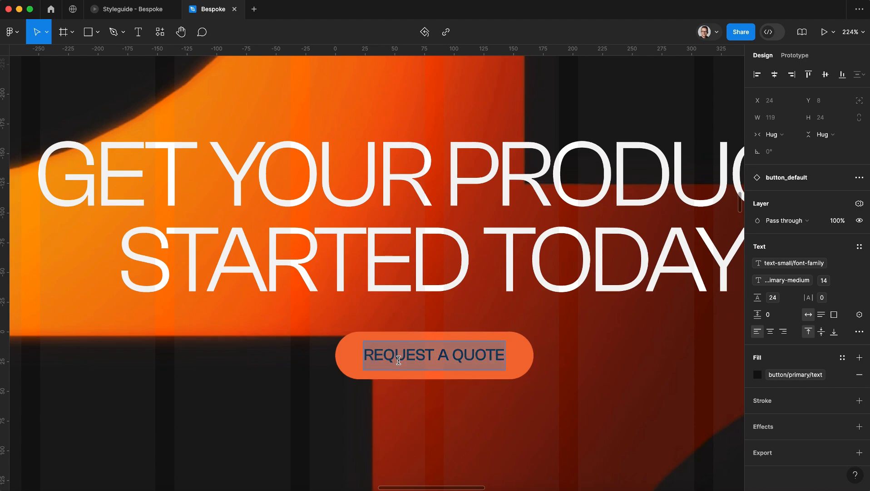
key("ctrl+Left")
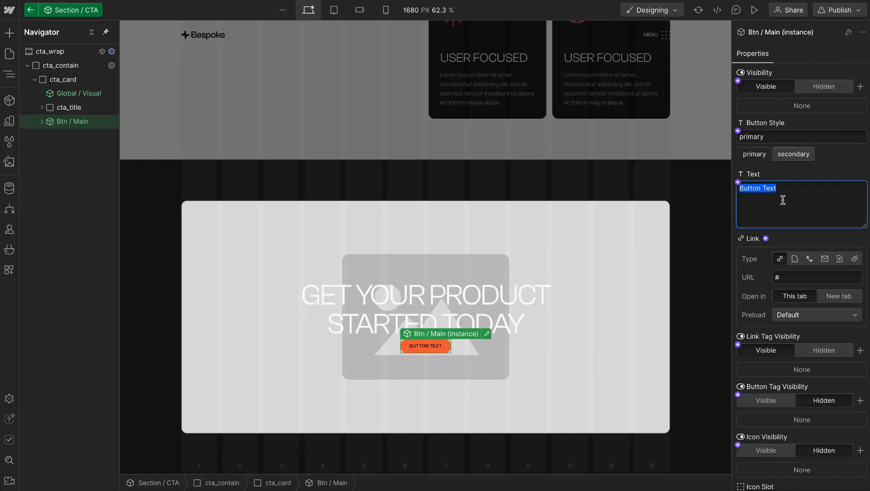
type("Request a quote")
left_click(436, 260)
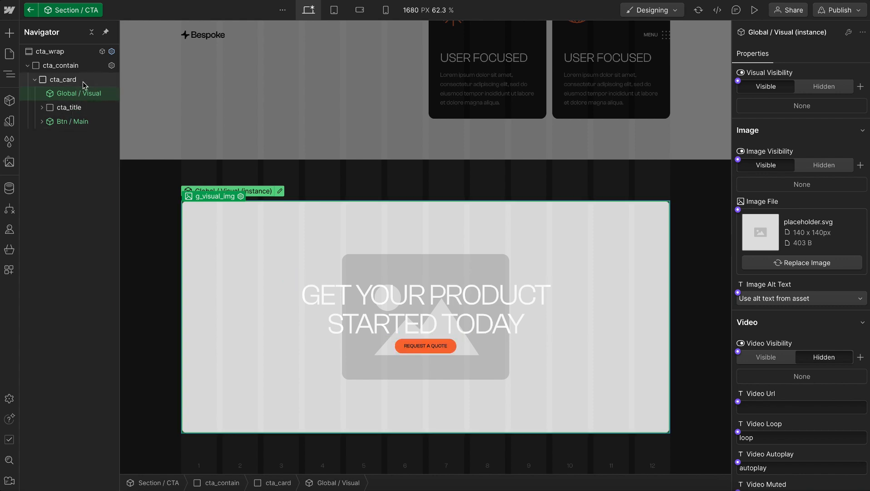
Add the global combo class u-gap-small to cta_card
left_click(820, 103)
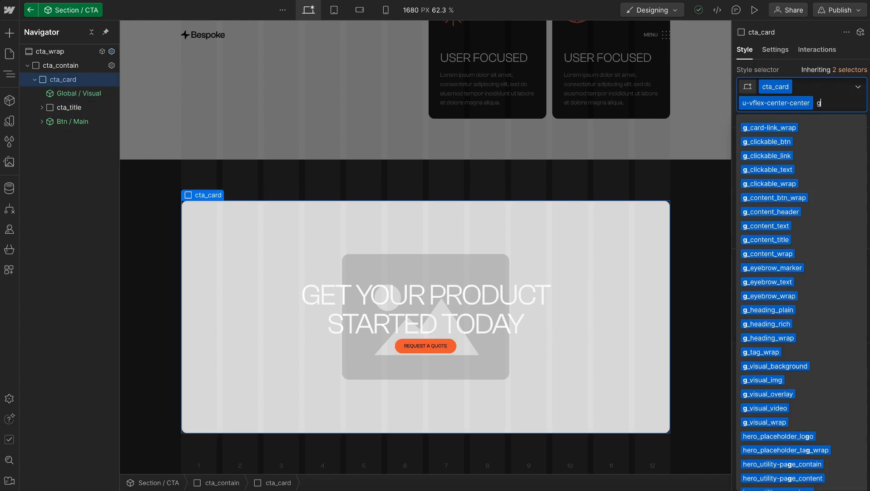
type("gap-sm")
key("Down")
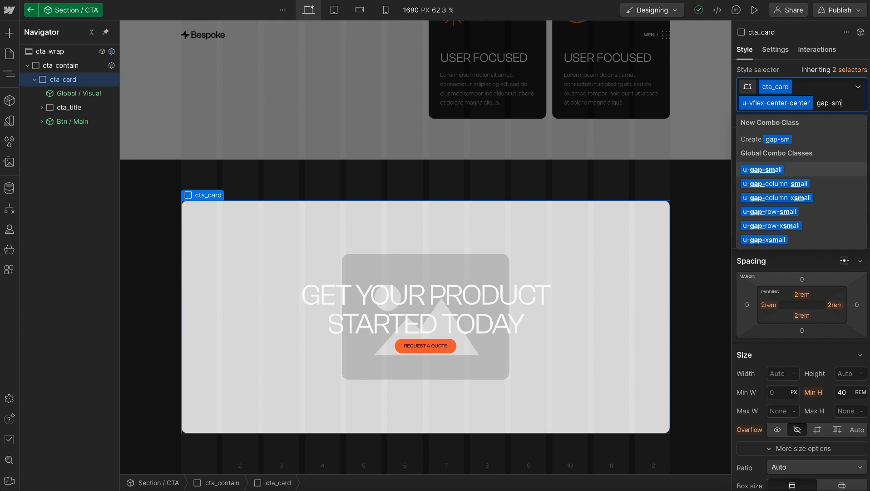
key("Return")
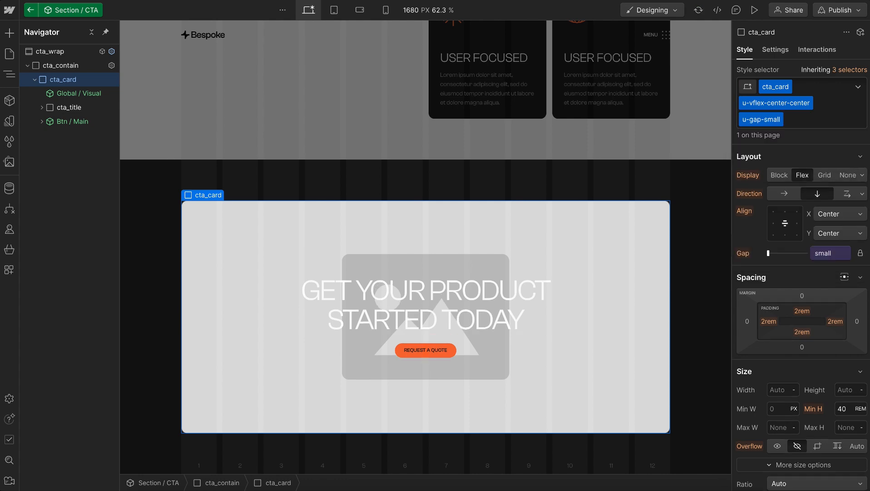
left_click(430, 298)
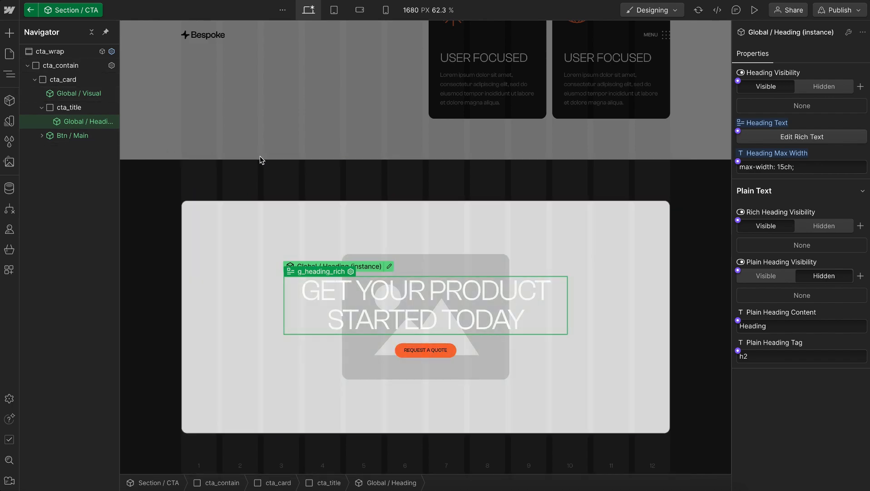
Copy the full Vimeo video URL placed beside the CTA design in Figma and return to Webflow
key("ctrl+Right")
scroll(260, 156, "down", 6)
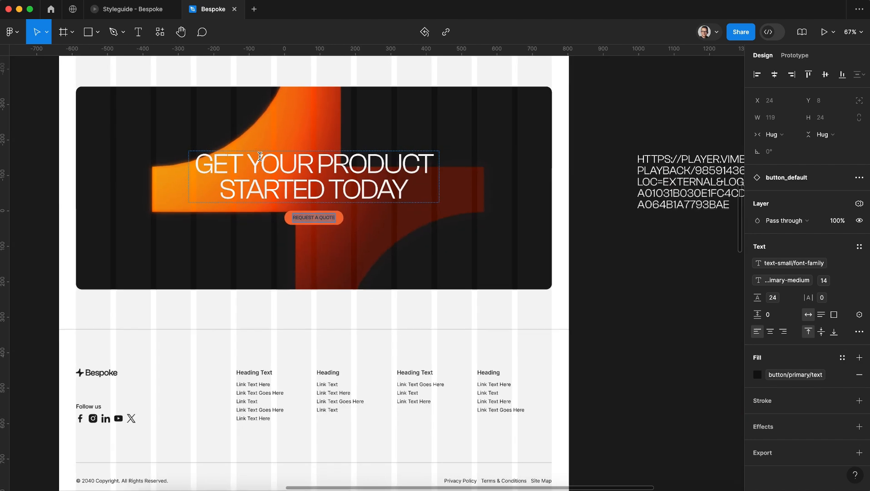
scroll(539, 216, "up", 1)
scroll(536, 210, "right", 4)
scroll(536, 211, "down", 3)
left_click(575, 222)
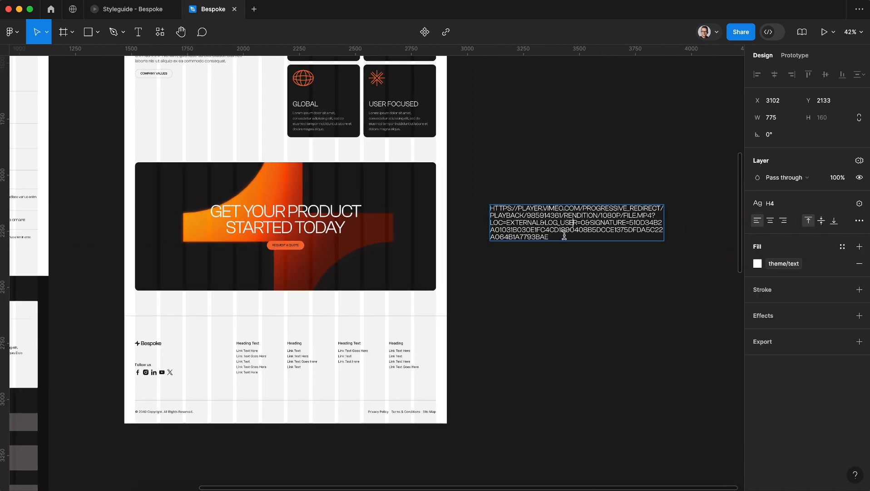
key("super+a")
key("super+Tab")
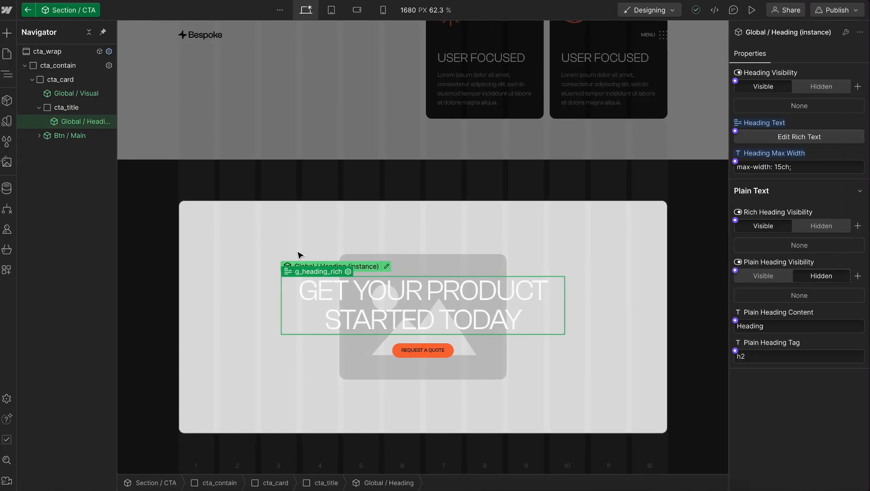
Hide the placeholder image of the Global / Visual instance in cta_card
left_click(230, 228)
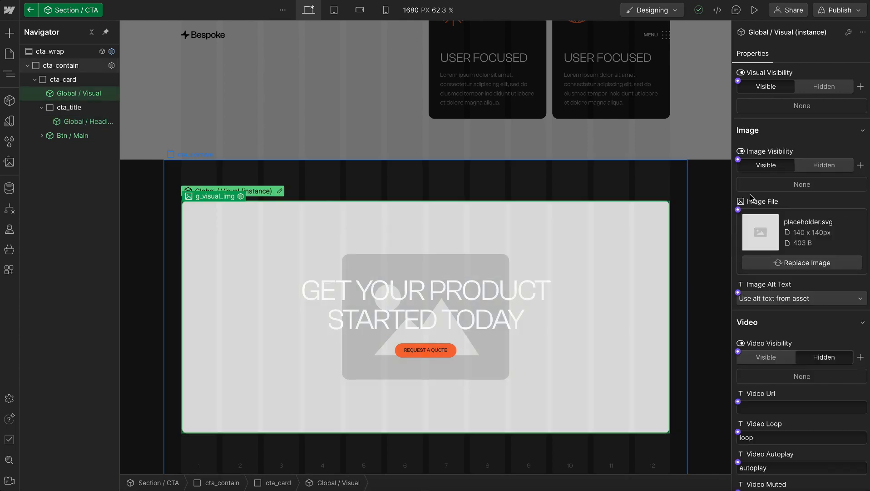
left_click(821, 165)
scroll(799, 232, "down", 3)
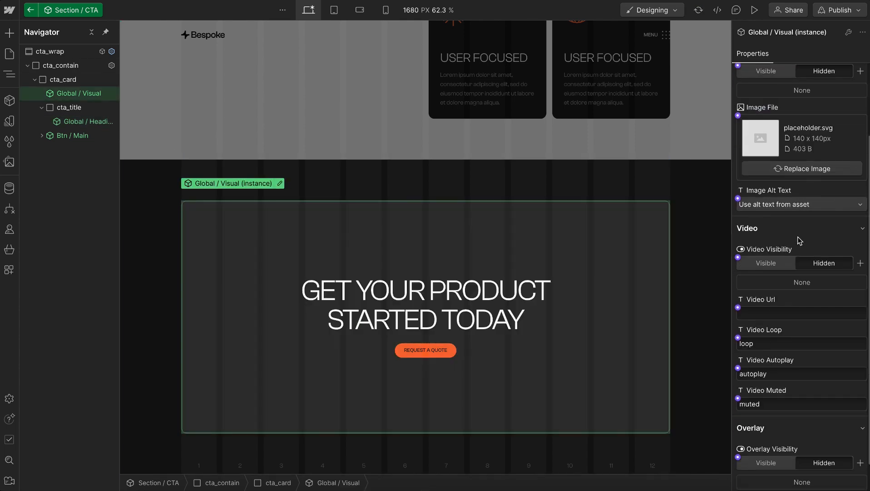
Make the video visible in the CTA's Global / Visual instance, paste the copied Vimeo link as its URL, and return to the Home page
left_click(768, 231)
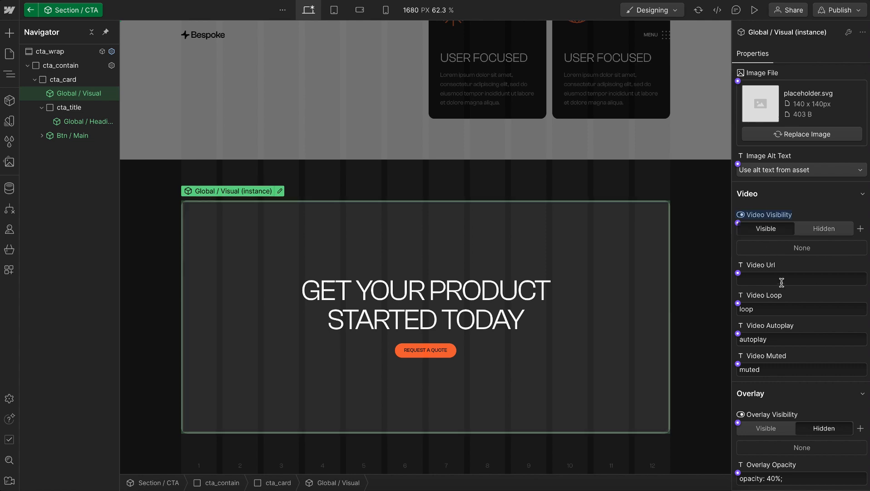
key("Return")
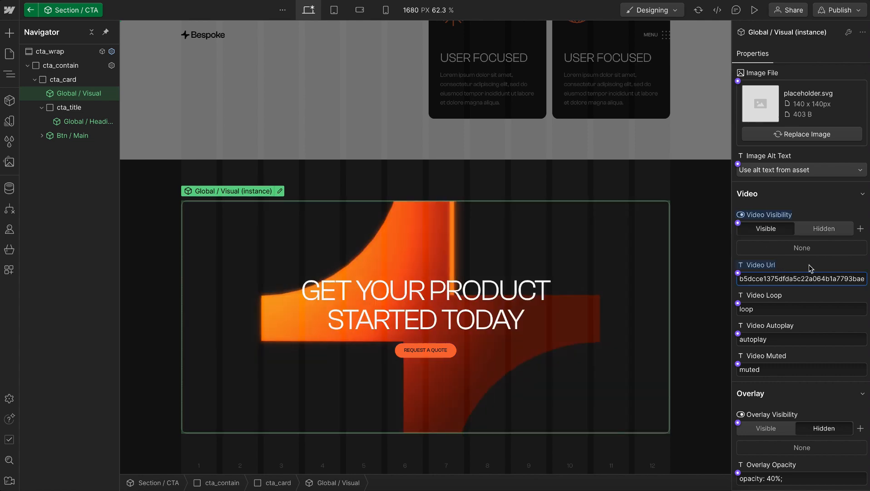
left_click(589, 127)
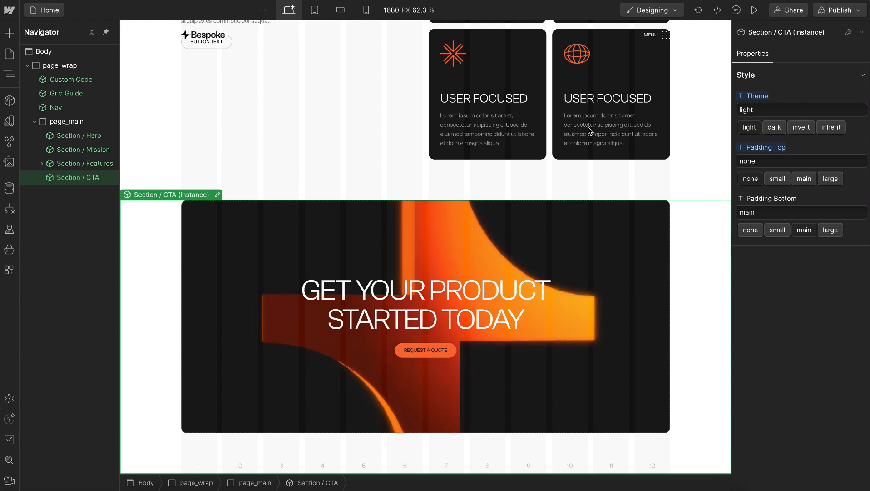
Switch to the Lumos Components library page and copy the Webflow version of Footer 1
left_click(34, 122)
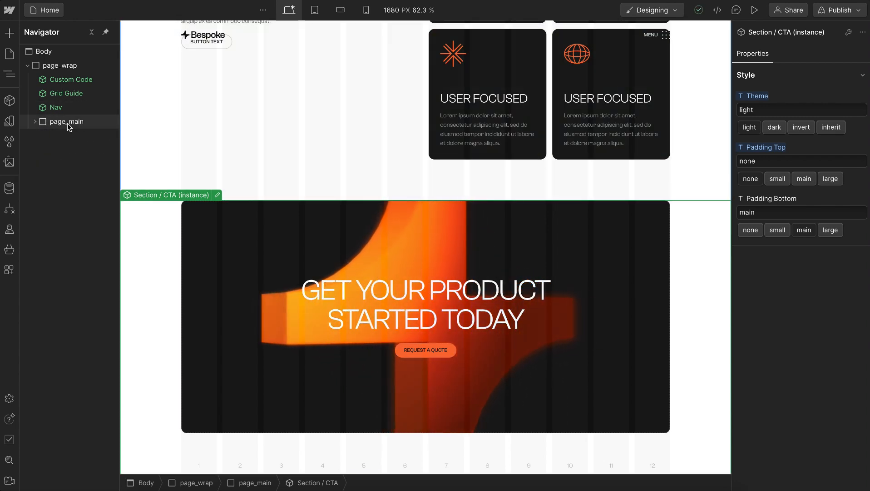
mouse_move(1, 136)
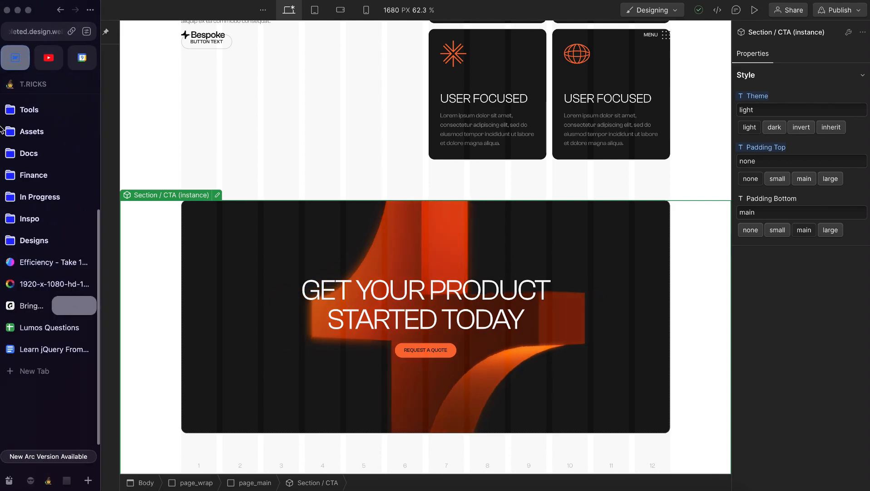
scroll(41, 133, "up", 5)
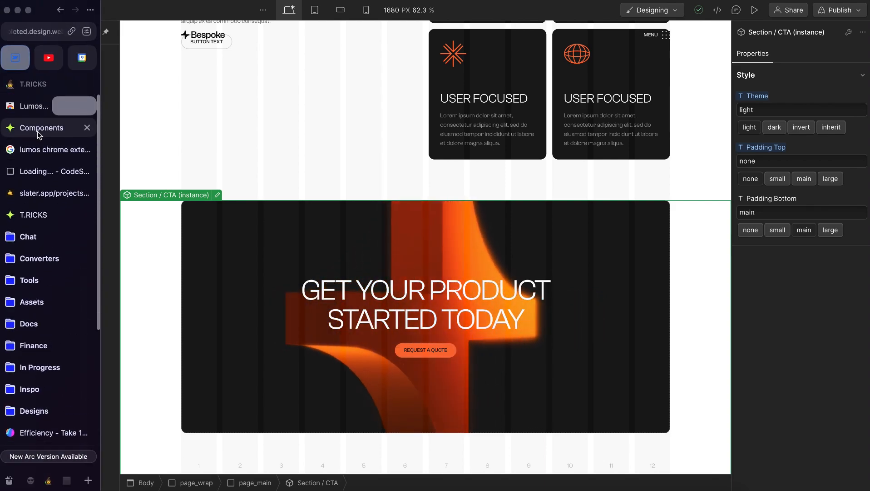
left_click(39, 129)
scroll(387, 152, "down", 2)
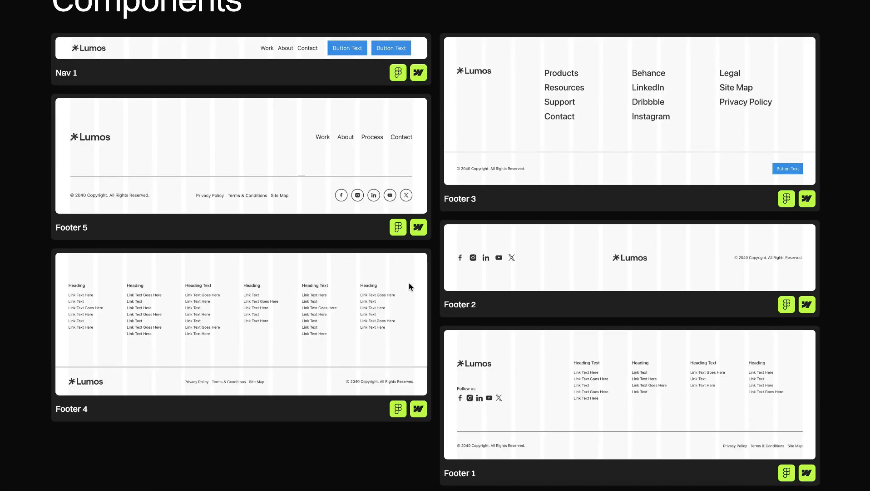
scroll(409, 283, "down", 1)
left_click(804, 438)
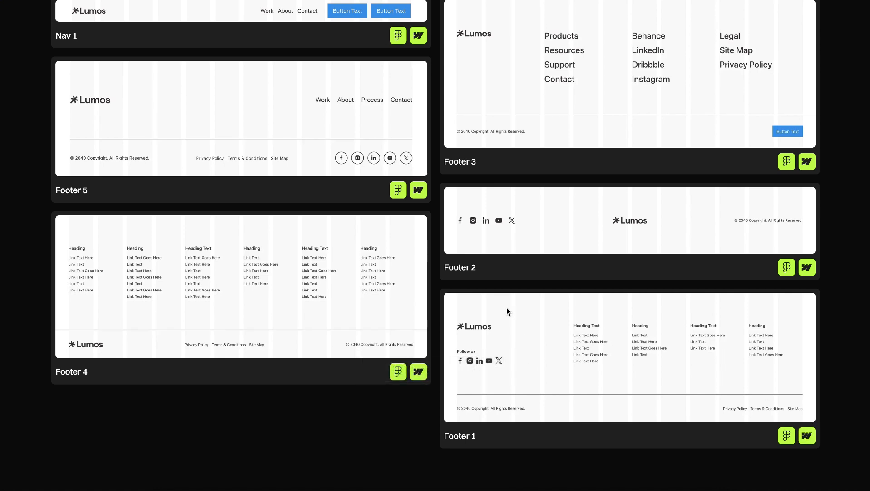
Return to Webflow and paste the copied footer inside page_wrap, after page_main
left_click(68, 103)
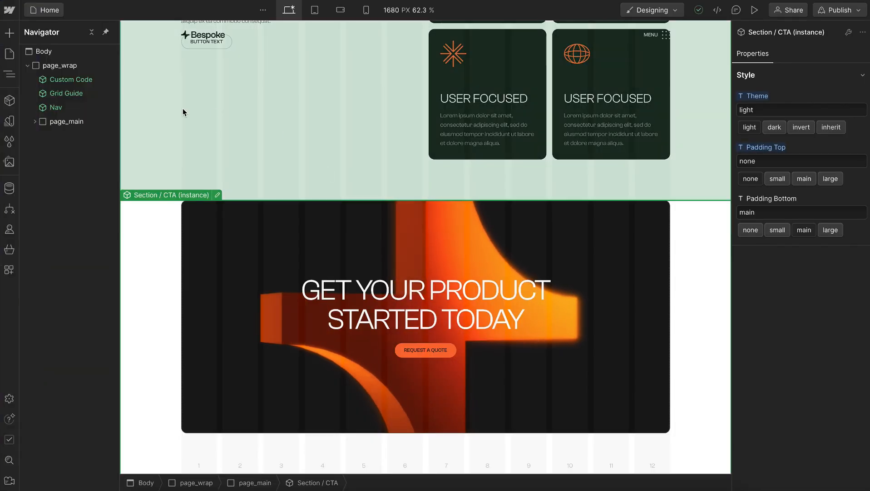
left_click(59, 67)
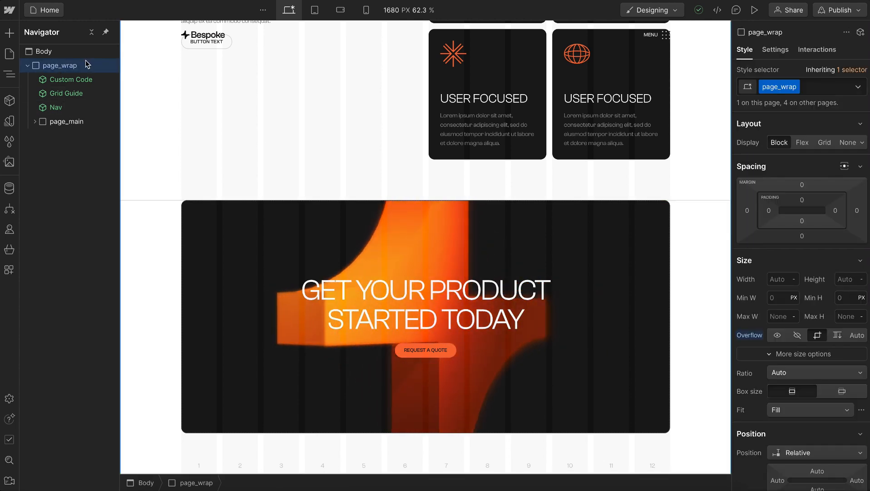
key("ctrl+v")
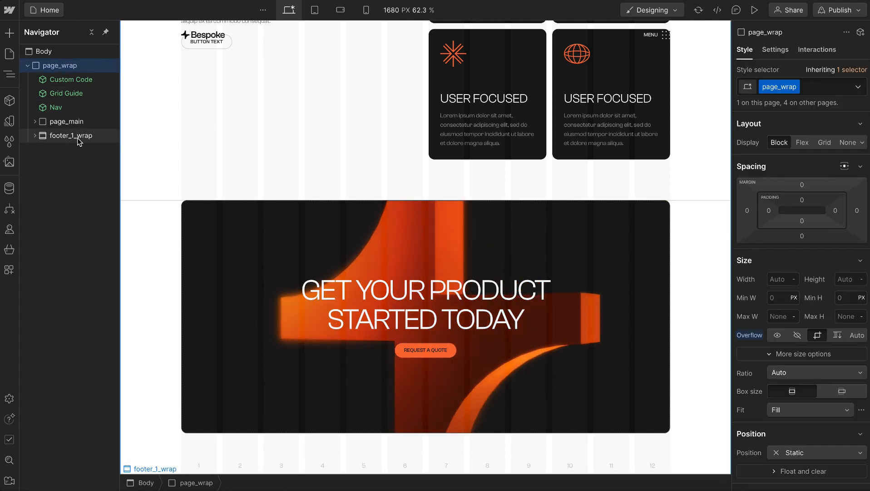
scroll(391, 261, "down", 5)
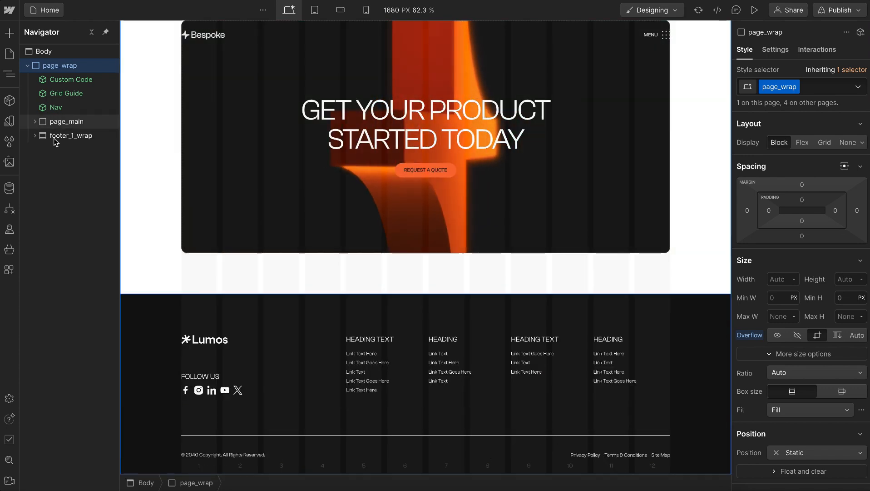
Set the data-theme custom attribute of footer_1_wrap to "light"
left_click(54, 136)
left_click(776, 49)
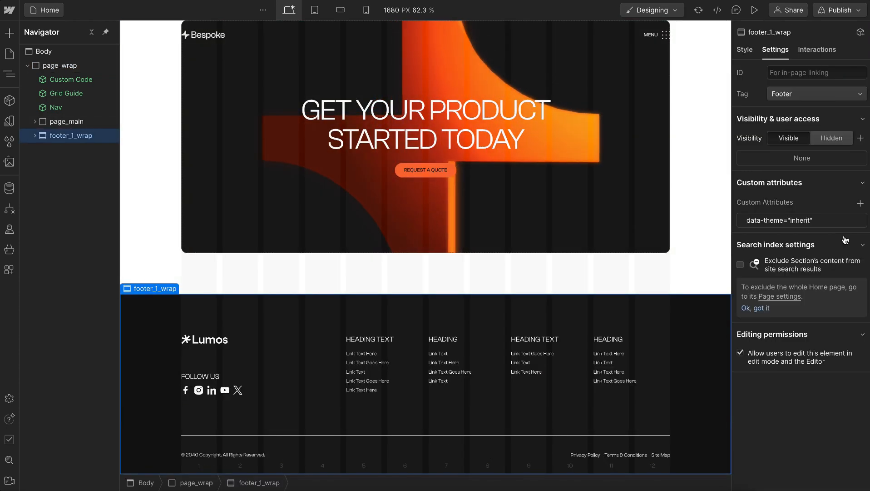
left_click(813, 220)
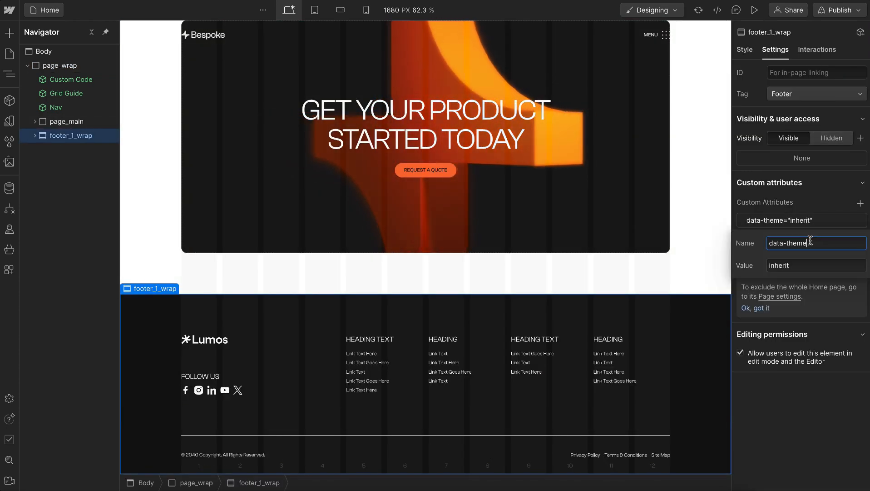
double_click(796, 266)
type("light")
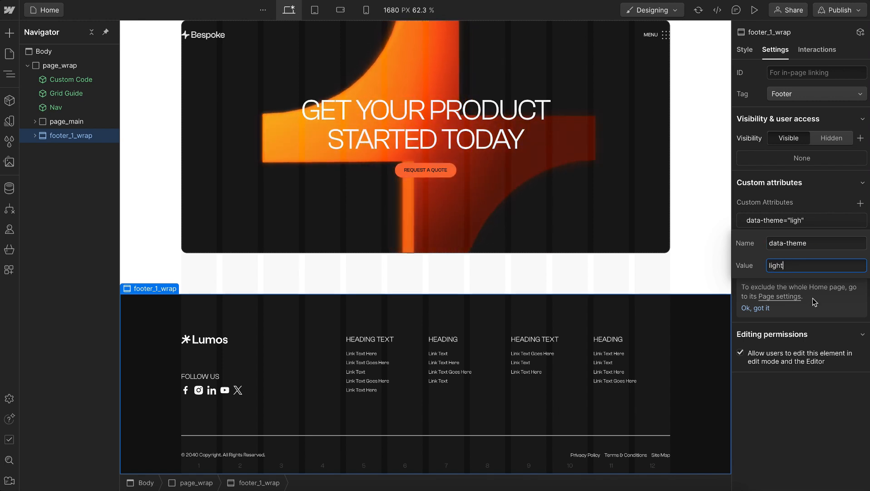
left_click(816, 306)
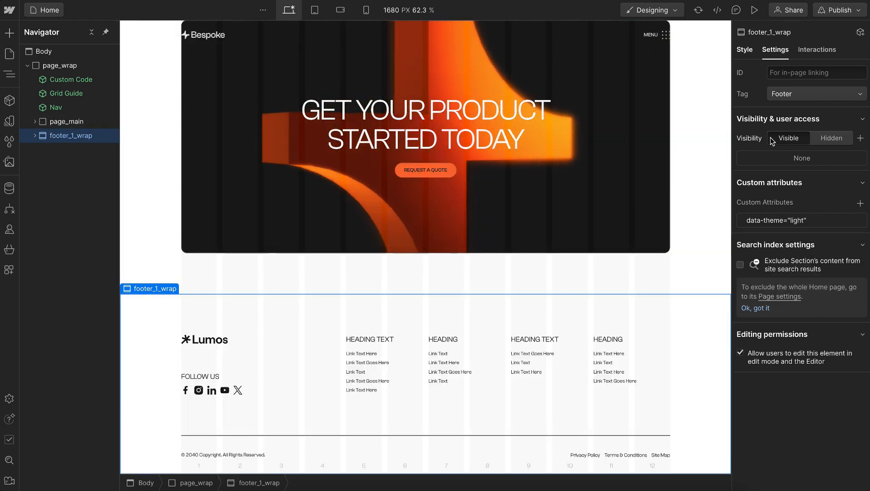
Give footer_1_wrap a solid top border using the main border-width variable and the theme border colour variable
left_click(745, 51)
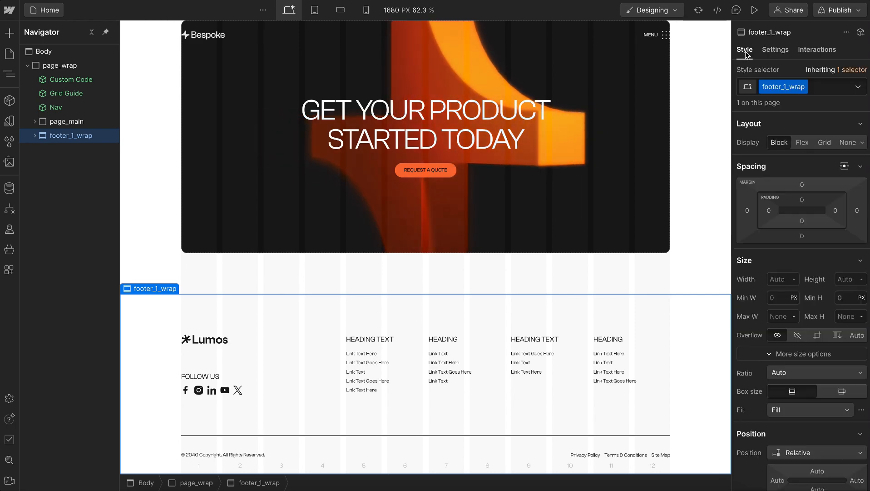
scroll(787, 312, "down", 10)
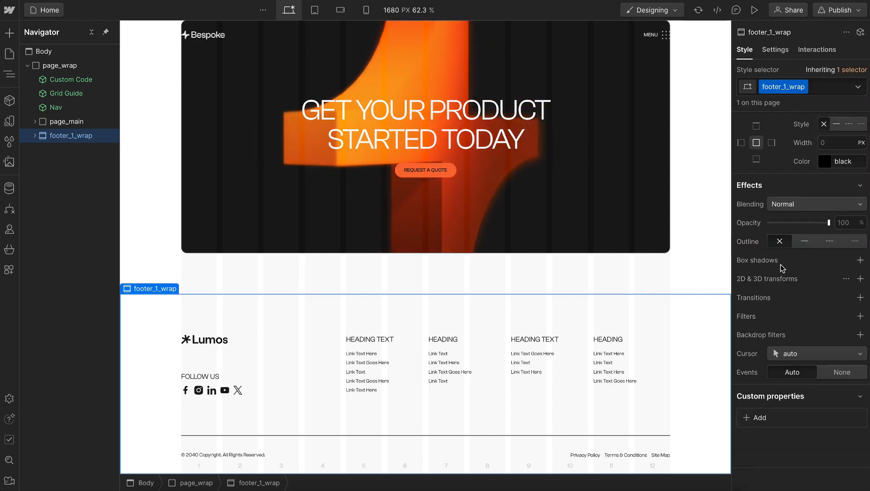
scroll(763, 136, "up", 1)
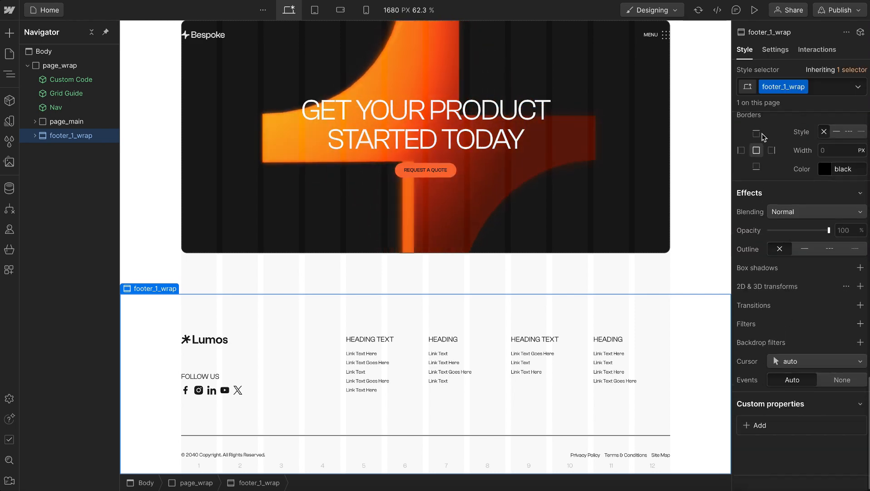
left_click(819, 145)
type("bord")
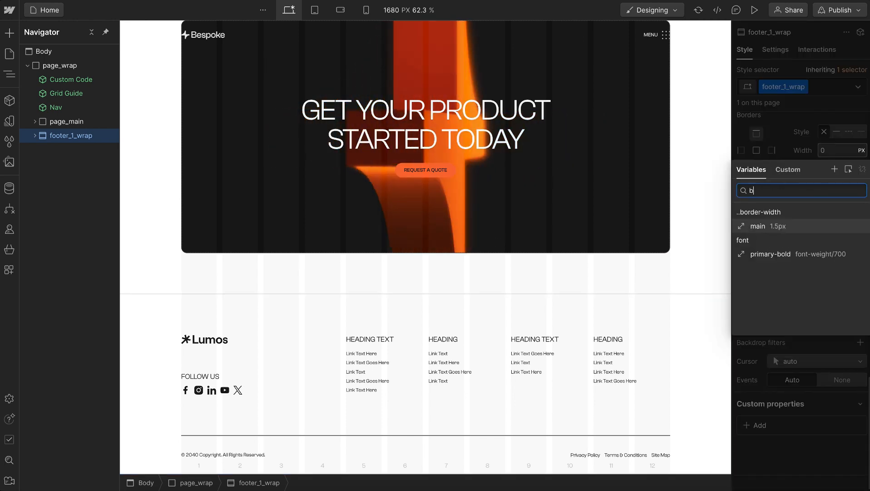
left_click(774, 226)
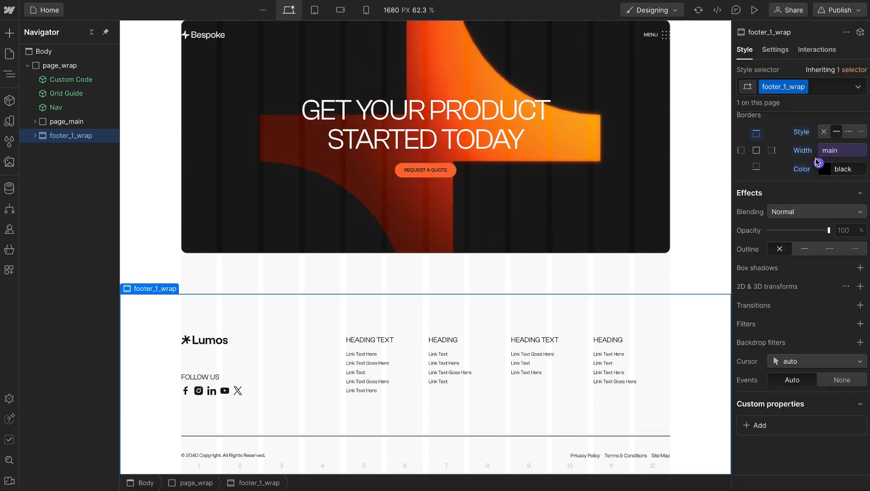
left_click(824, 169)
type("theme")
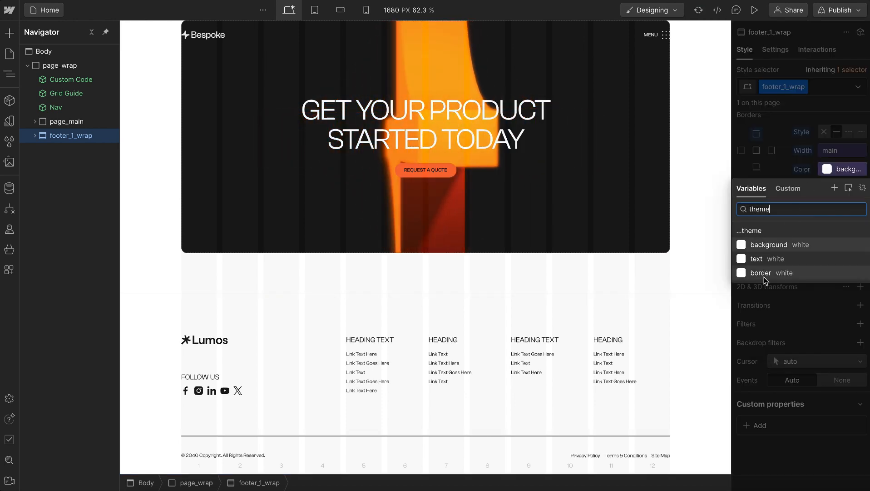
left_click(765, 274)
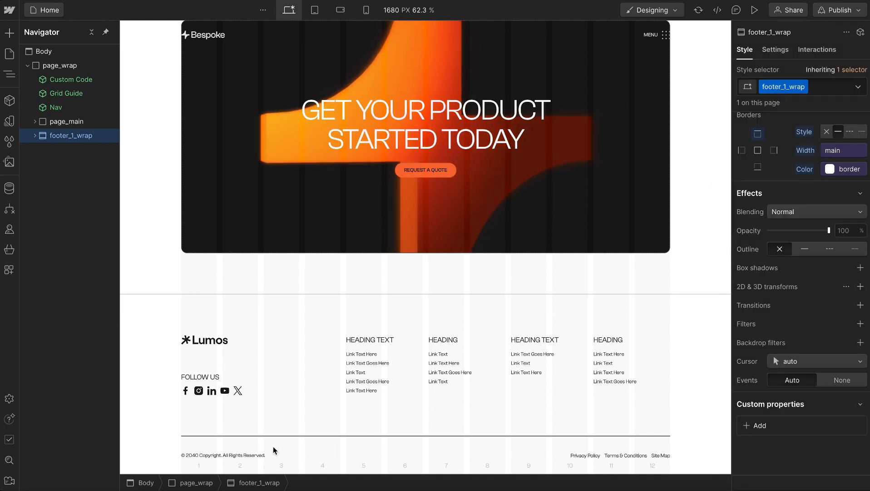
Select footer_1_bottom_layout around the copyright row and isolate its base class for style editing, without the utility combo classes
left_click(237, 448)
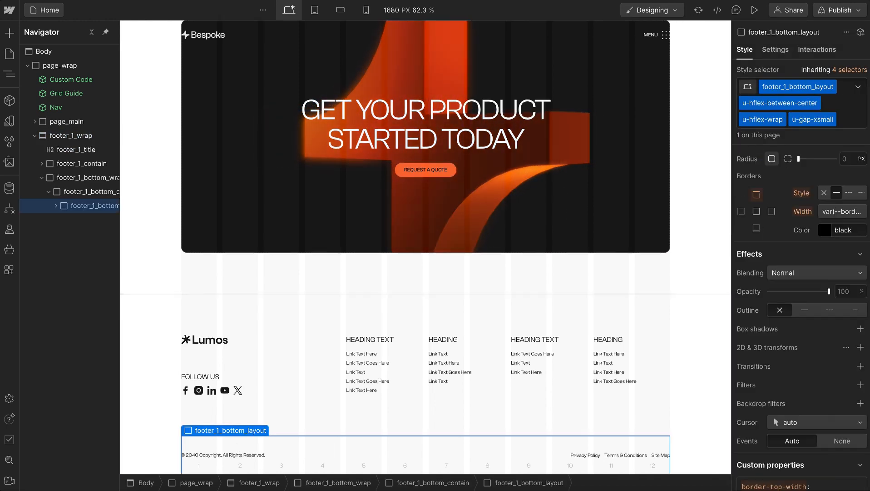
scroll(788, 295, "down", 3)
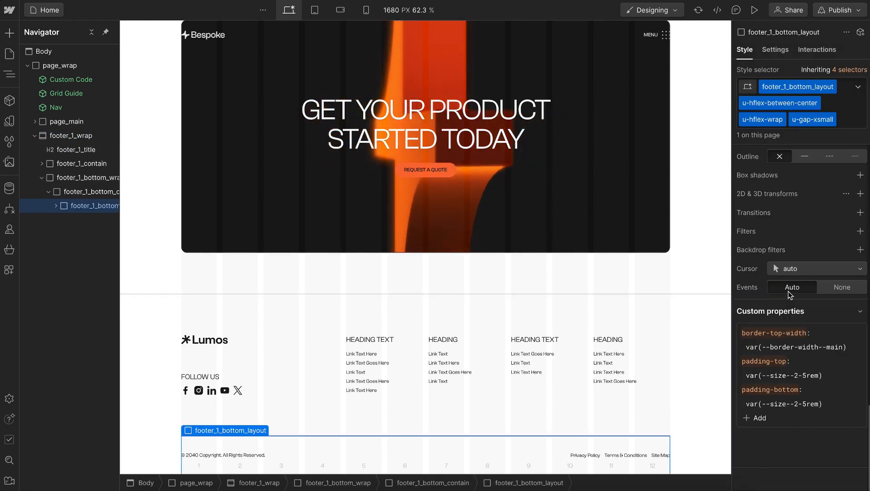
left_click(857, 73)
left_click(804, 173)
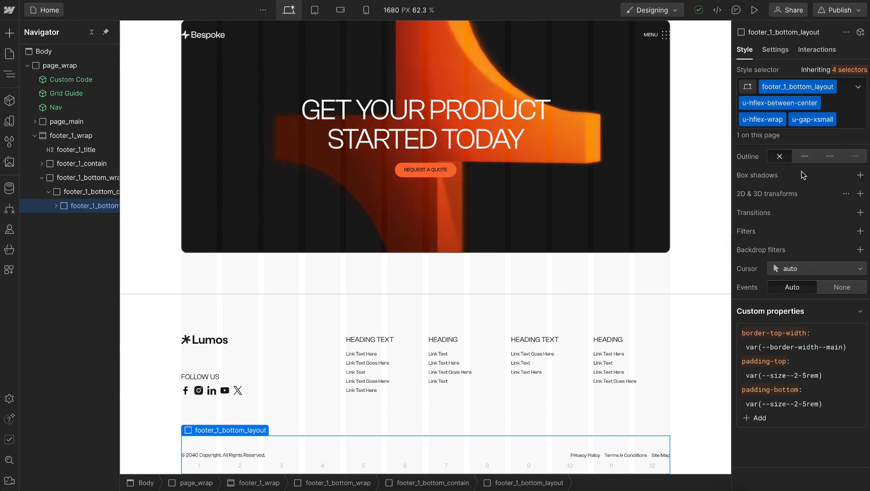
scroll(804, 233, "up", 5)
scroll(805, 233, "up", 2)
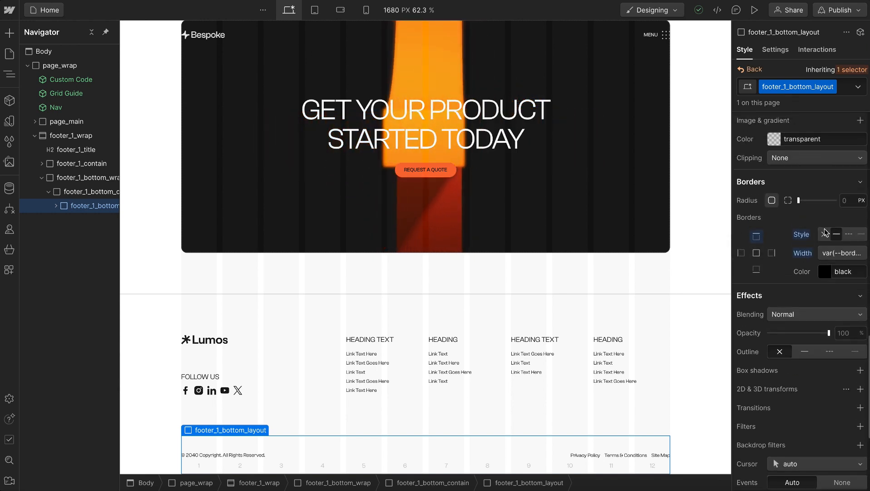
left_click(827, 254)
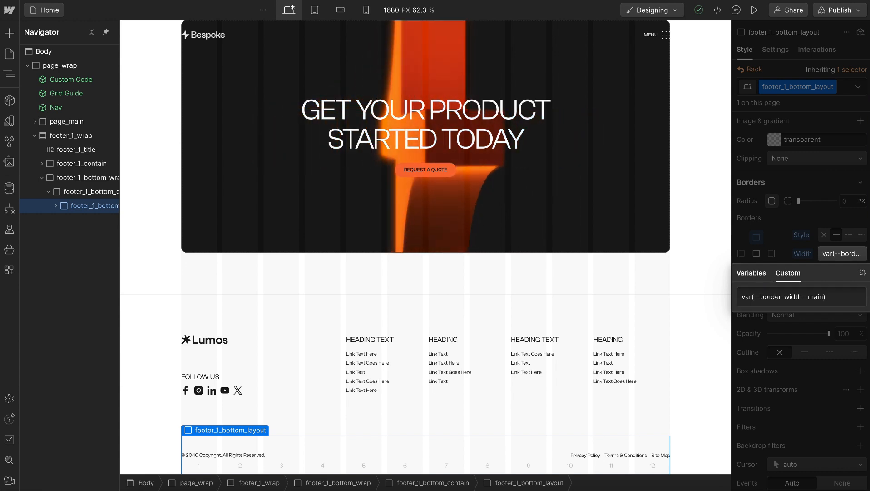
left_click(752, 273)
type("border")
left_click(819, 236)
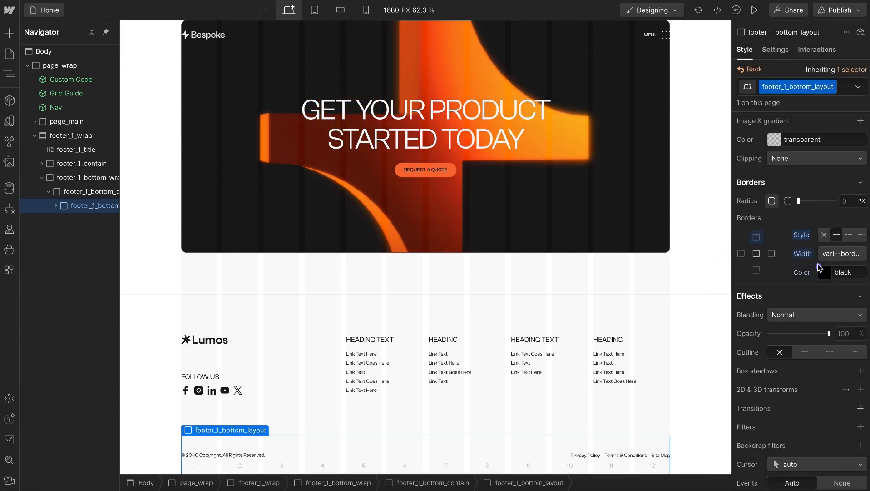
Set the top border colour of footer_1_bottom_layout to the theme border variable
left_click(820, 269)
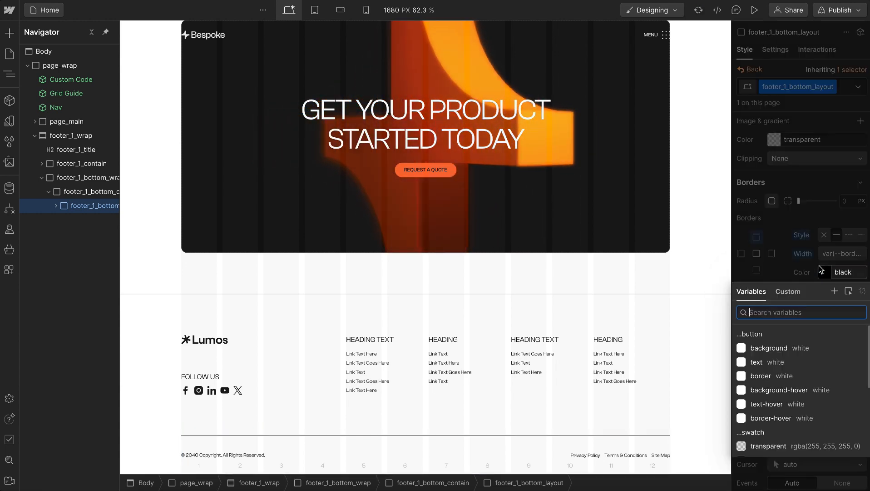
type("theme")
key("Return")
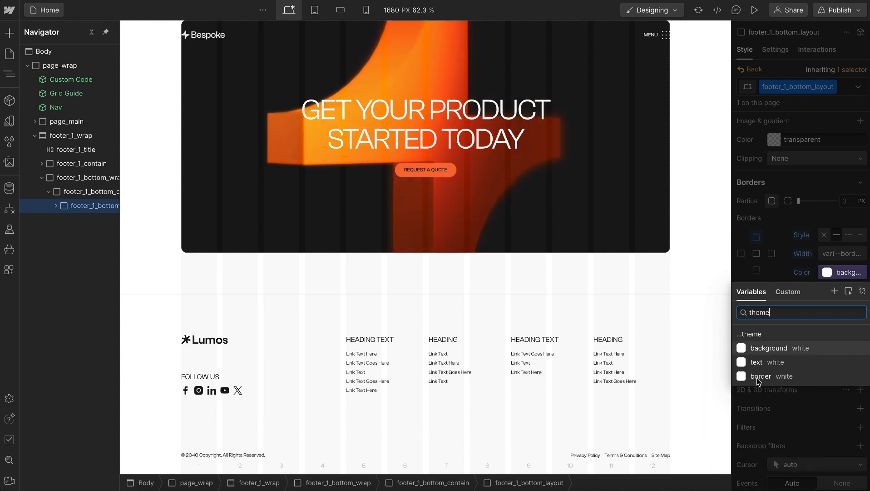
left_click(759, 377)
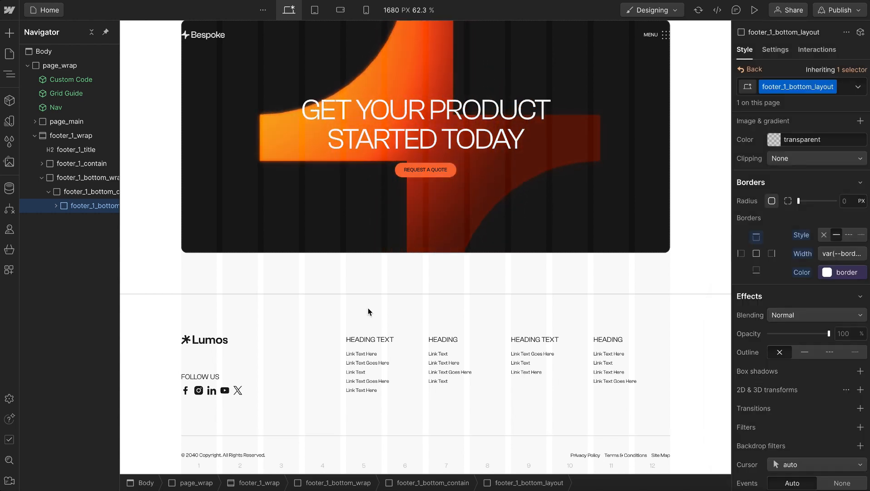
Delete the Lumos logo Svg from the footer and select its emptied footer_1_logo_wrap link
left_click(195, 342)
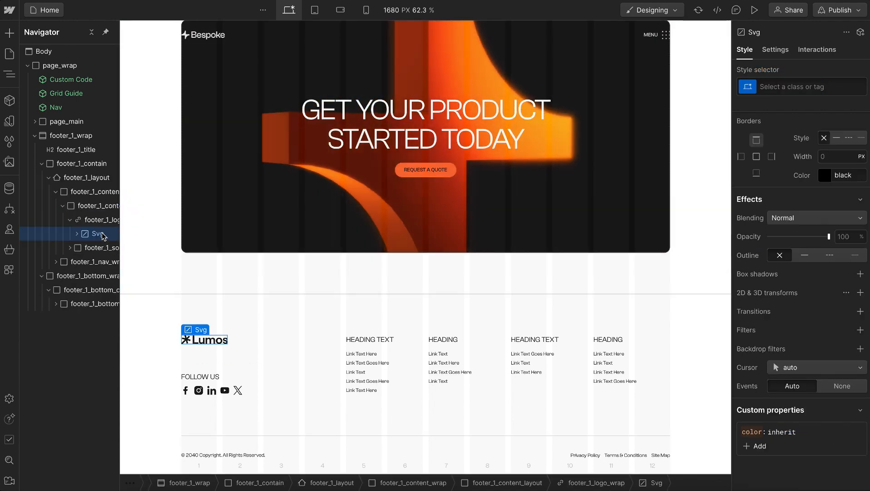
key("Delete")
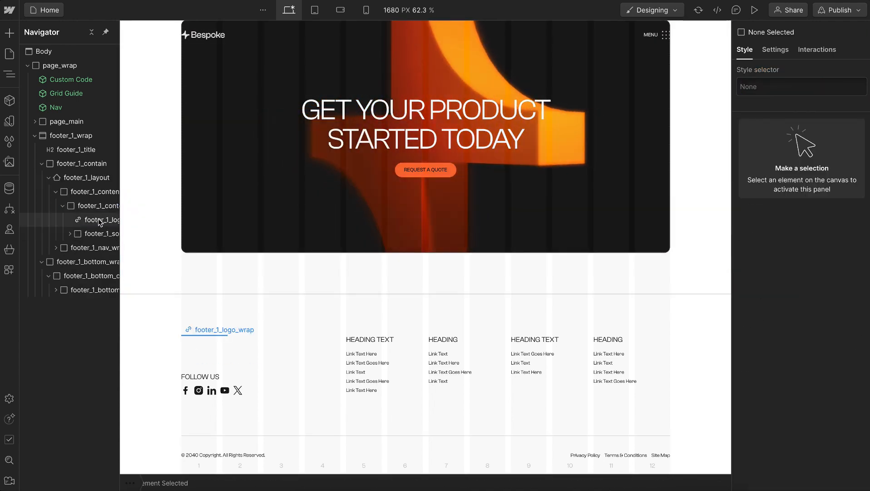
left_click(100, 221)
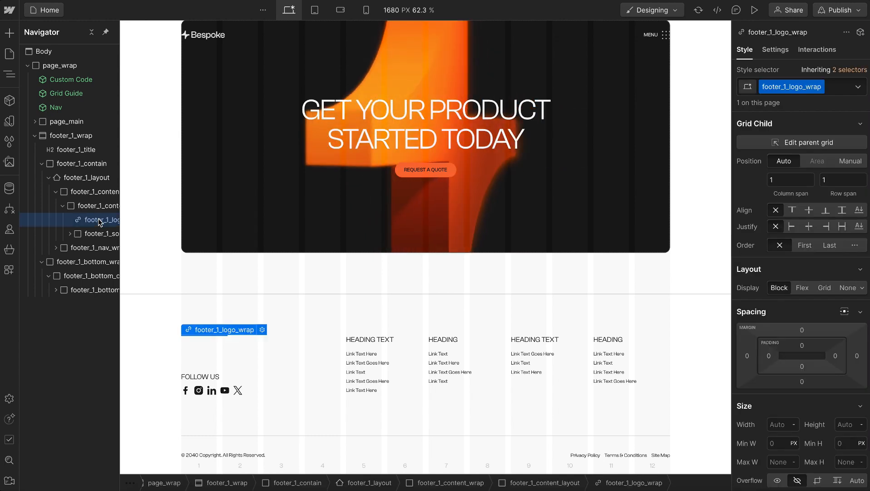
Insert the Logo component into the empty footer_1_logo_wrap link of the footer
key("ctrl+k")
type("logo")
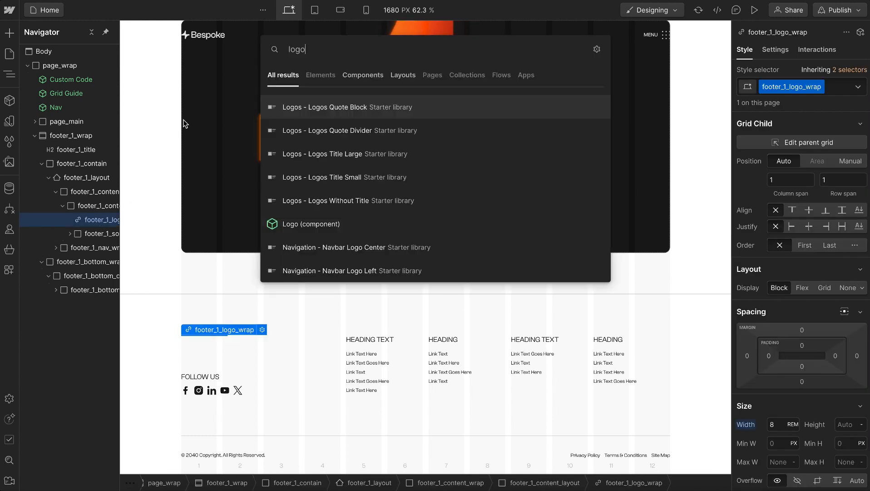
left_click(309, 224)
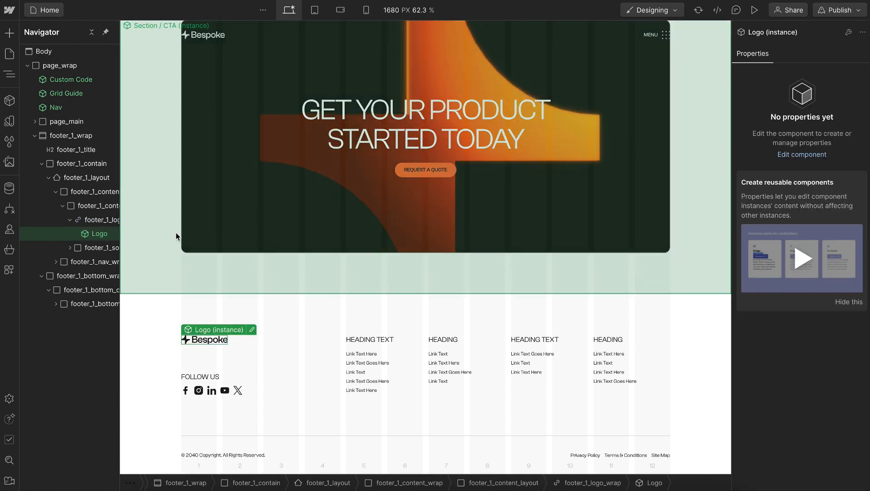
left_click(176, 233)
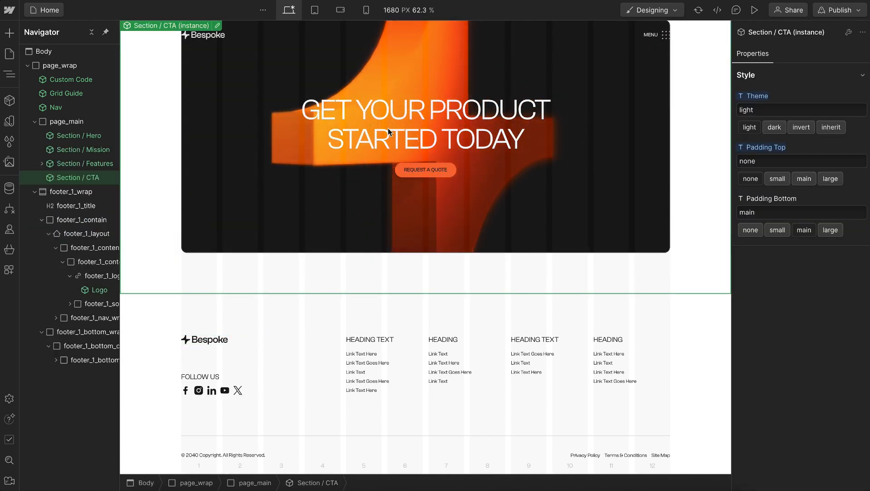
scroll(388, 128, "up", 2)
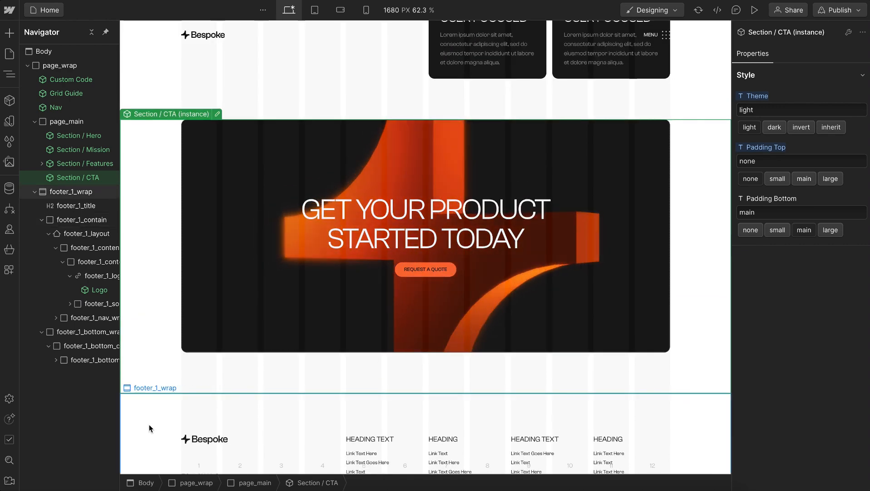
Create a component named Footer from the footer_1_wrap section
left_click(72, 192)
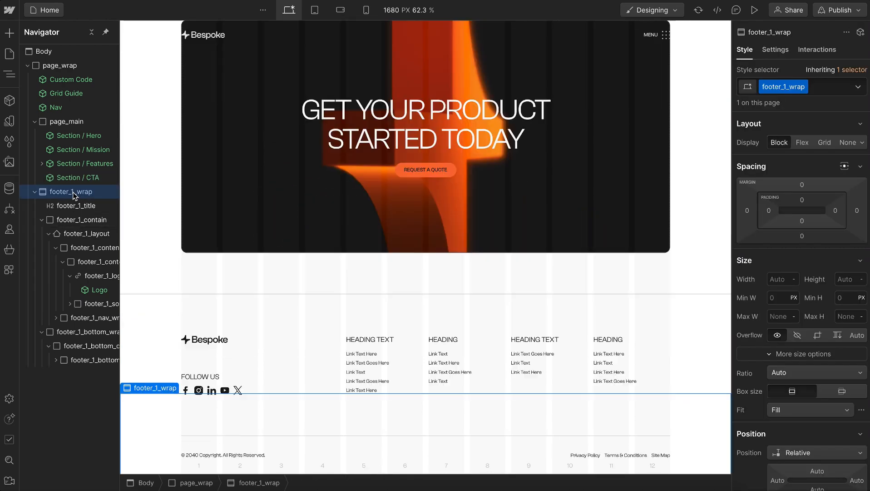
left_click(9, 101)
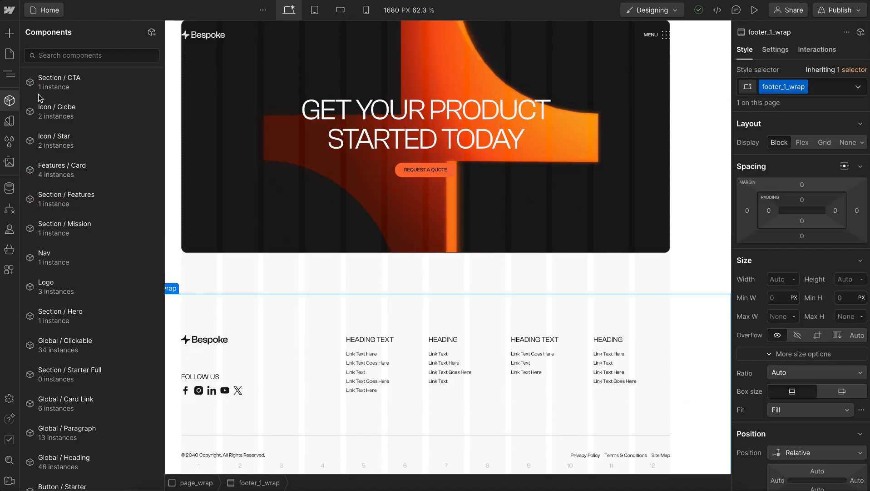
left_click(150, 35)
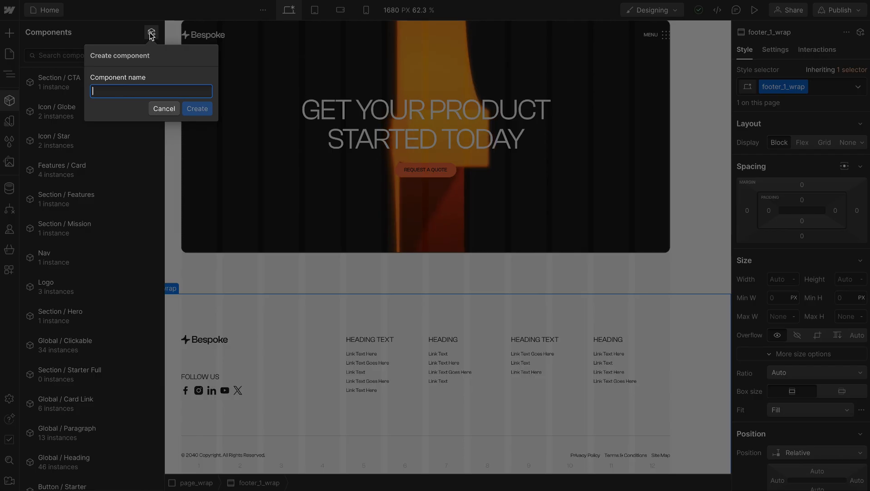
type("Footer")
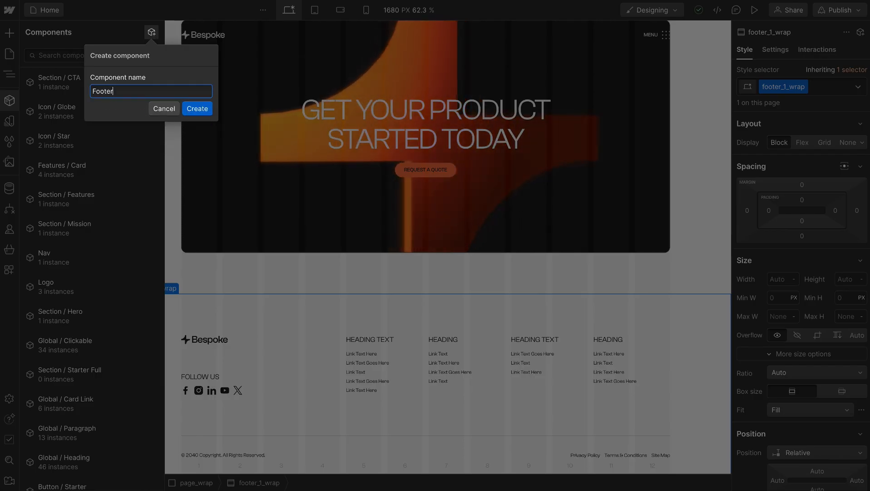
key("Return")
Preview the Home page at desktop width and review its sections from the footer up to the hero
left_click(755, 10)
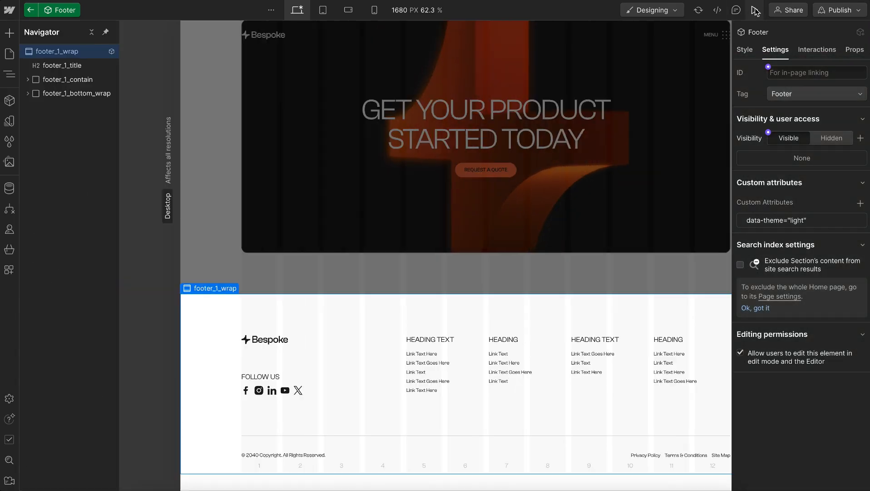
scroll(393, 128, "down", 5)
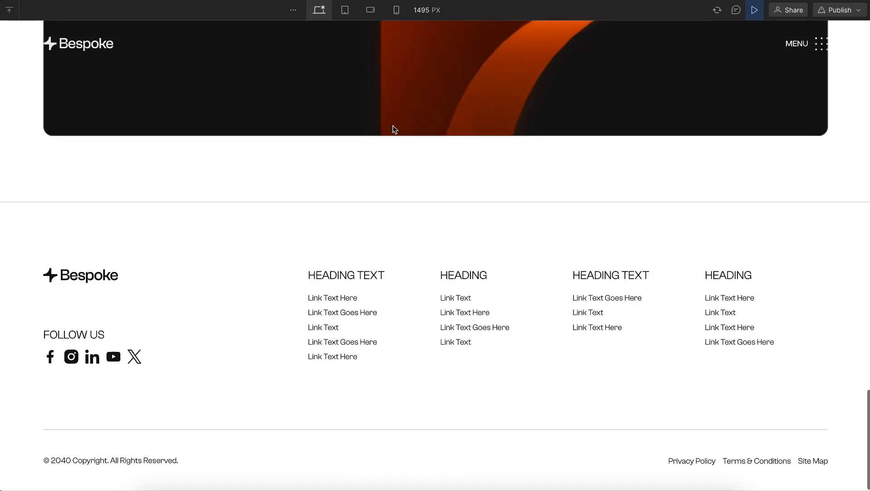
scroll(393, 128, "up", 15)
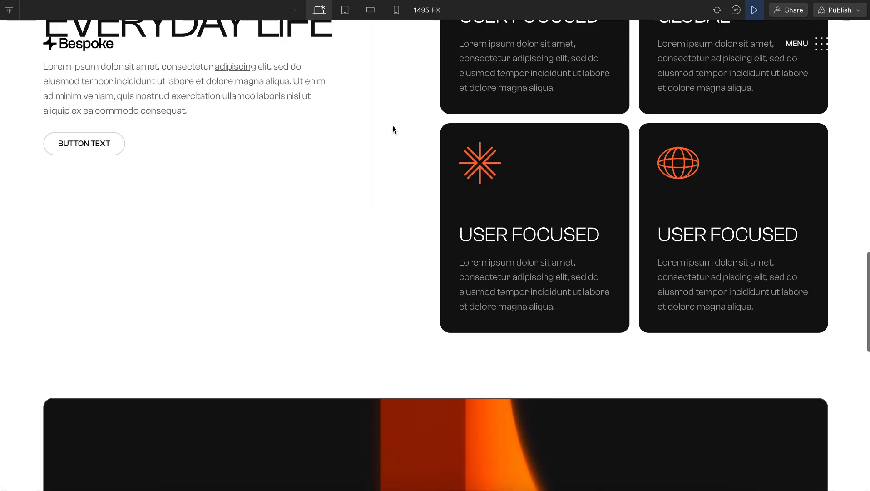
scroll(394, 129, "up", 10)
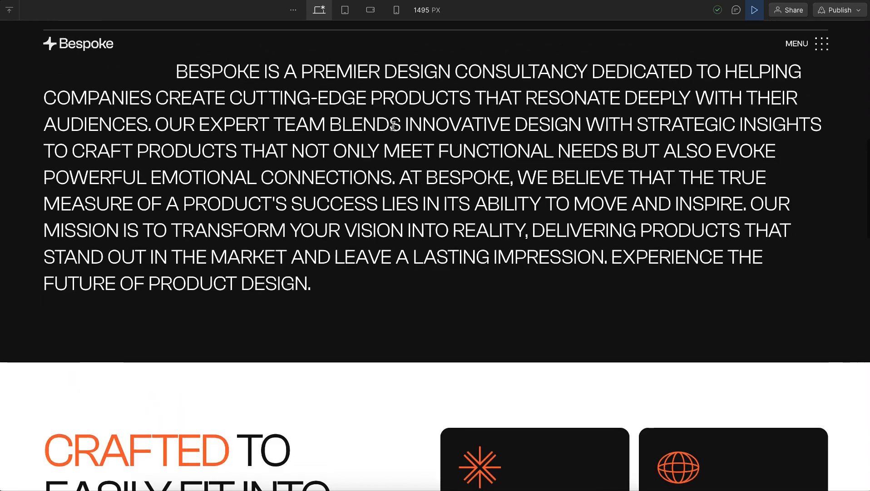
scroll(394, 130, "up", 3)
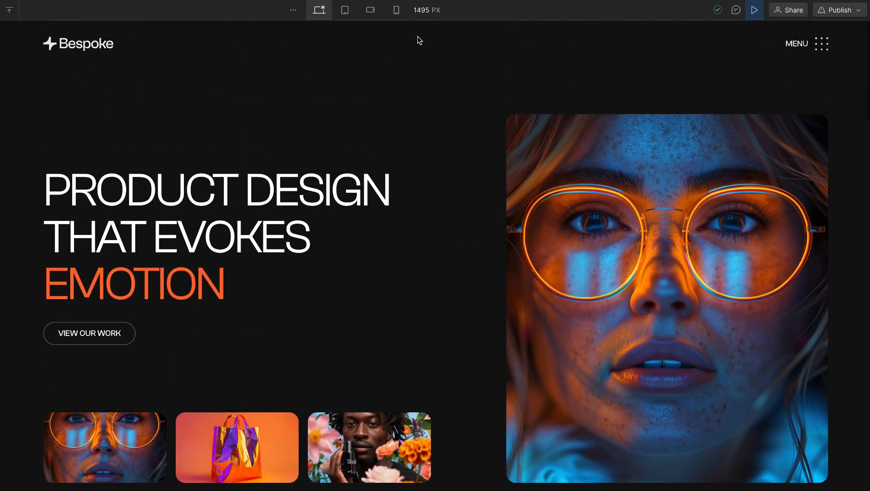
Preview the page at the mobile portrait breakpoint and review how the sections stack down the page
left_click(396, 10)
scroll(419, 198, "down", 15)
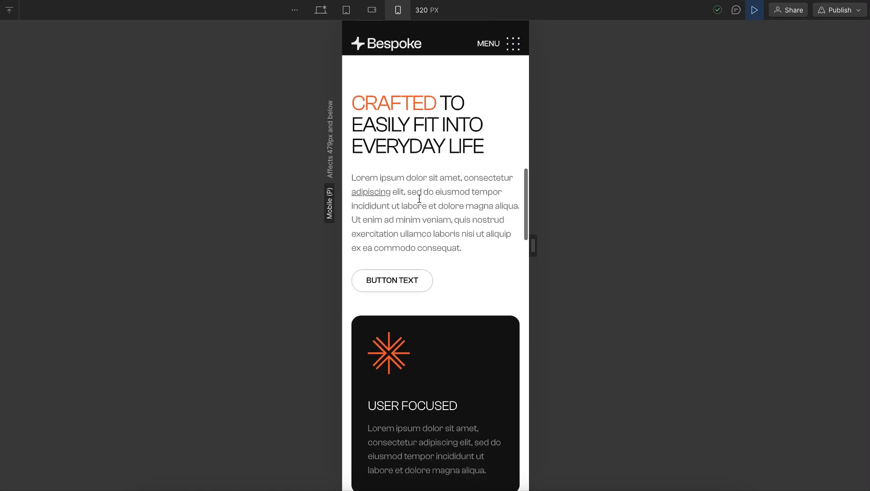
scroll(420, 199, "down", 20)
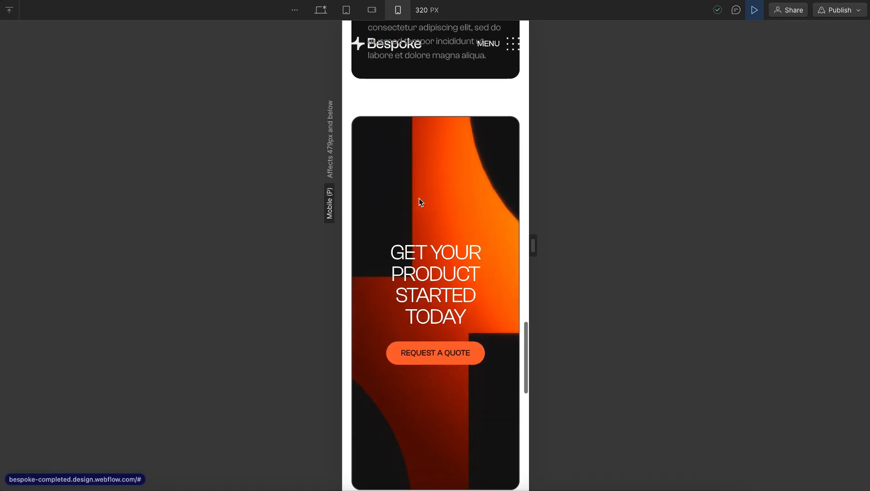